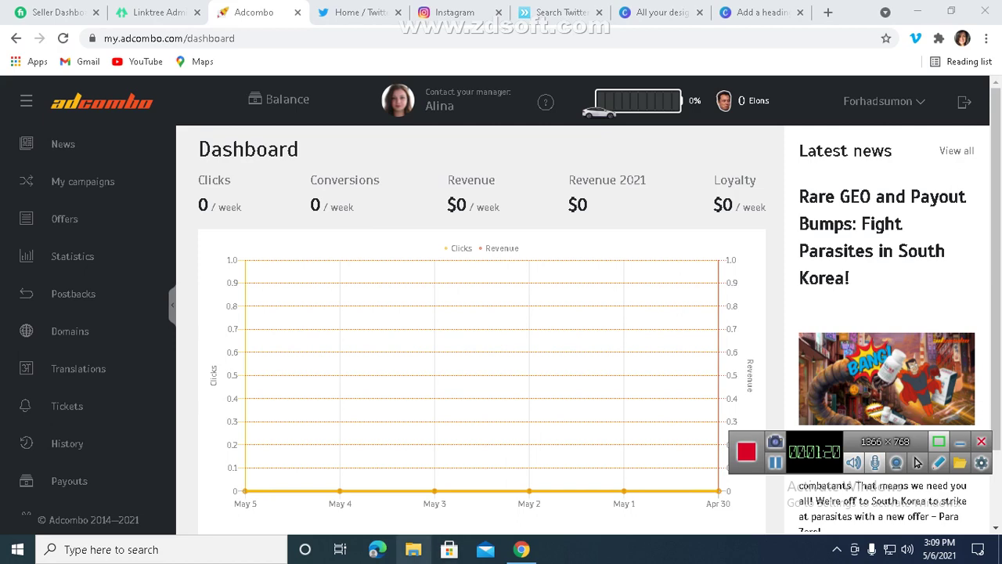
- Filter the Adcombo offers by country France and vertical Diet & Weightloss
left_click(64, 219)
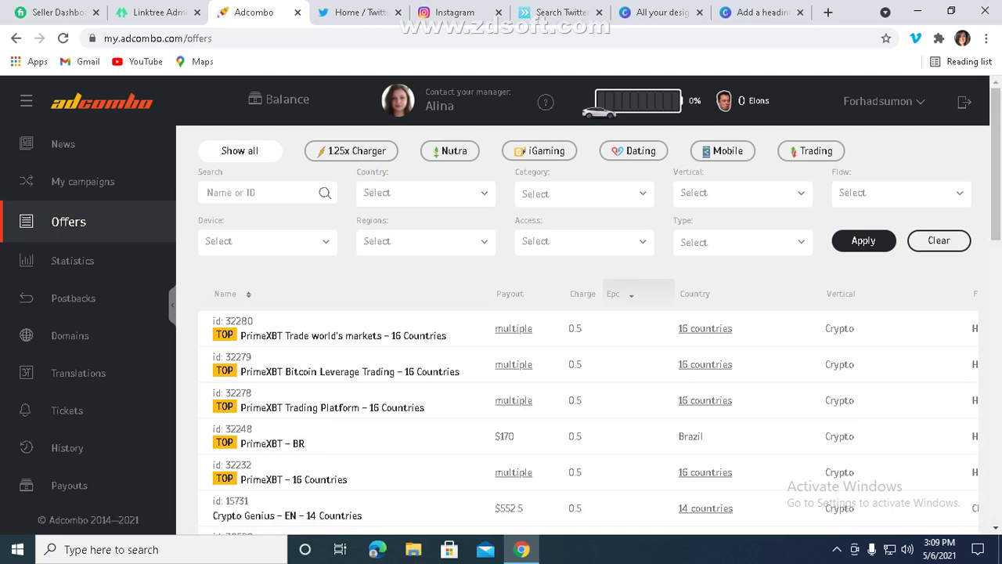
left_click(423, 193)
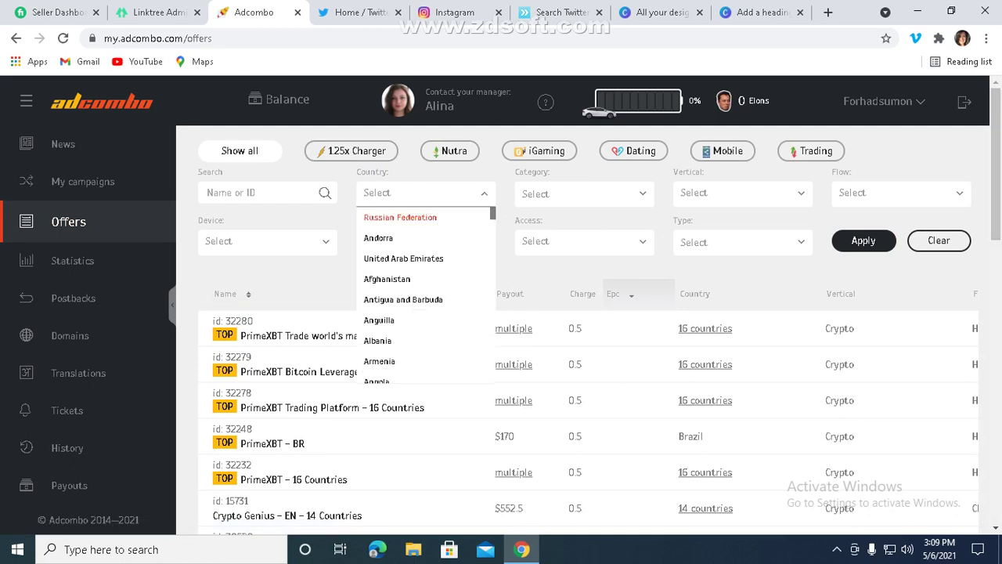
type("fran")
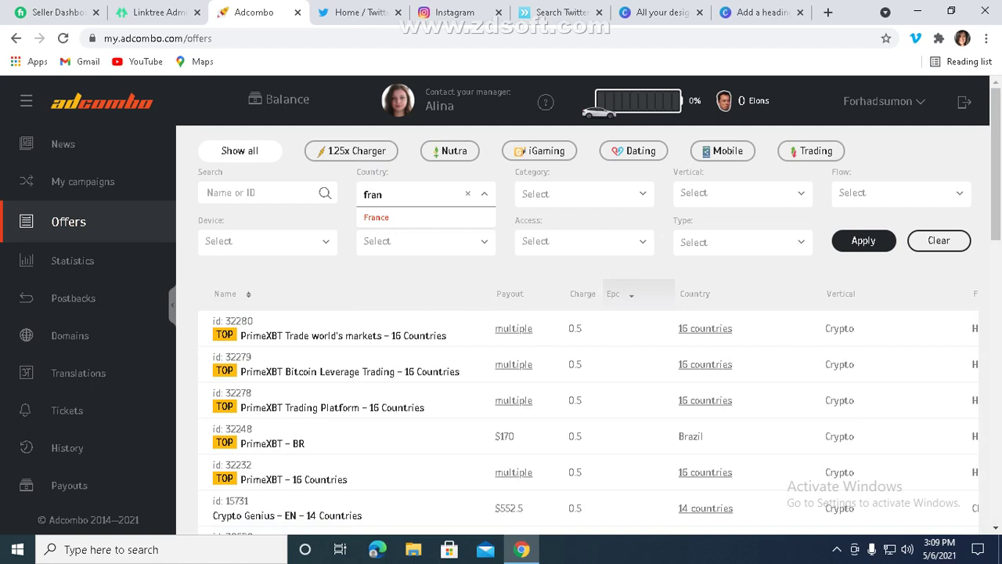
key("Return")
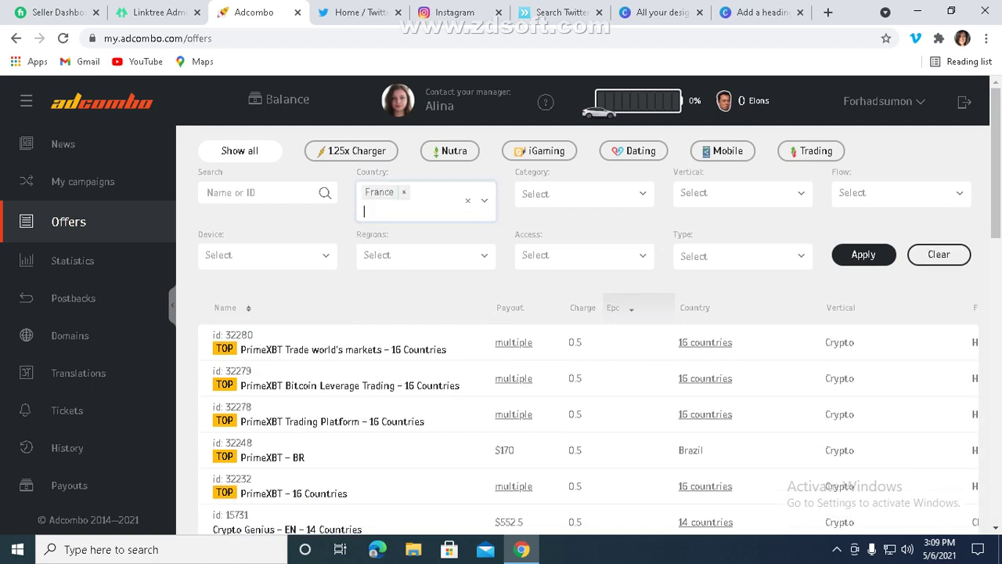
left_click(732, 193)
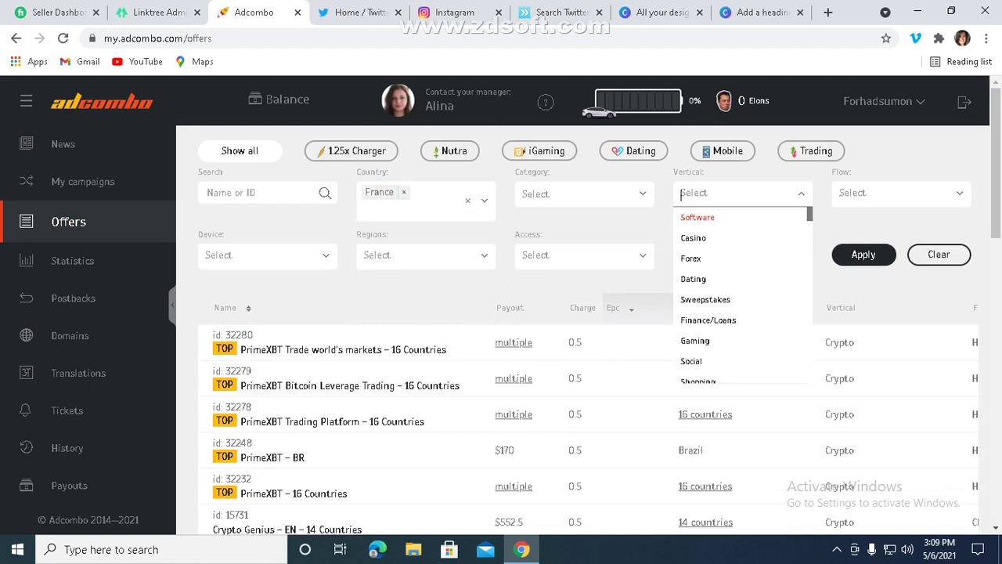
type("d")
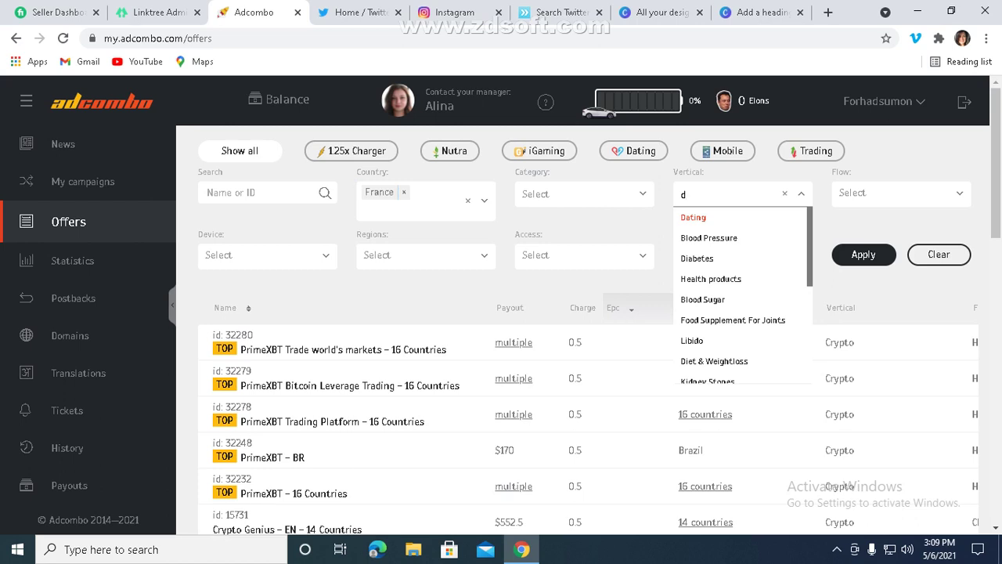
type("i")
key("Down")
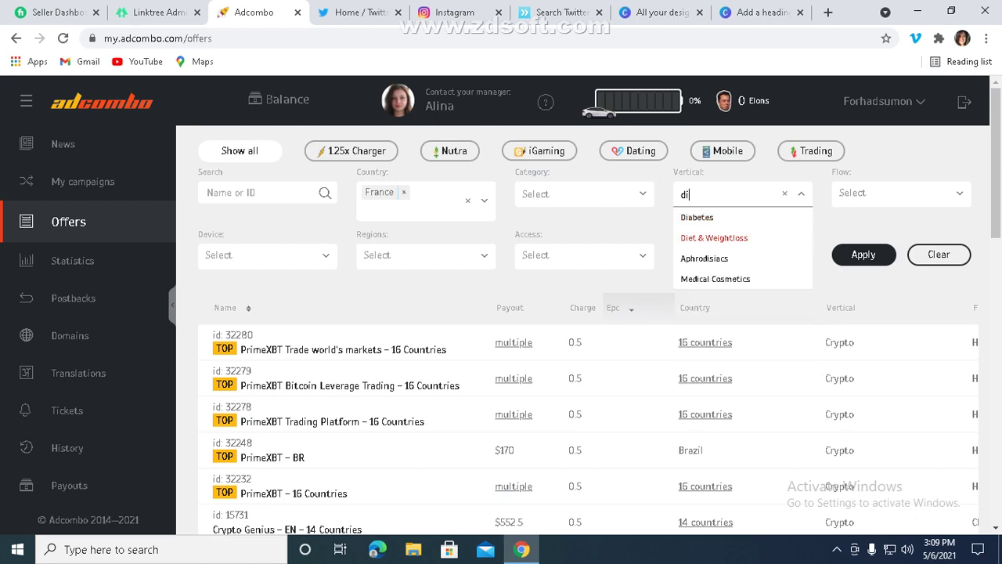
key("Return")
left_click(863, 254)
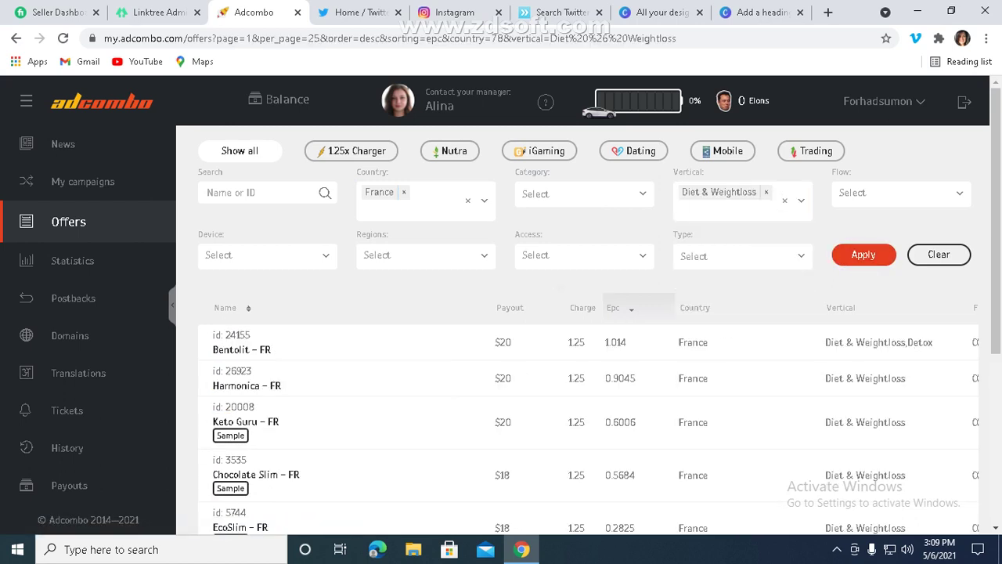
- Look through the filtered offers and open the Black Latte – FR offer
scroll(587, 321, "down", 3)
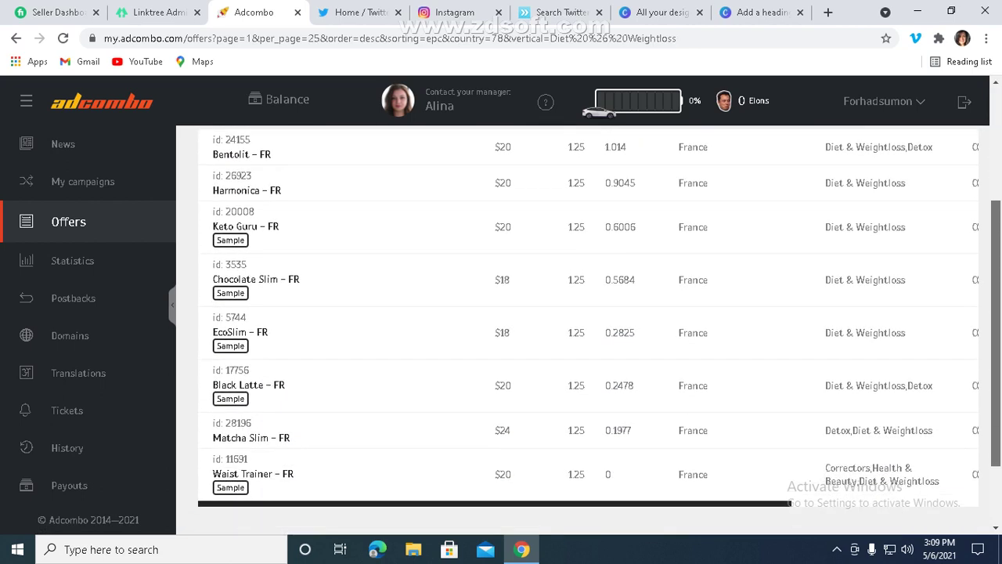
scroll(587, 321, "up", 1)
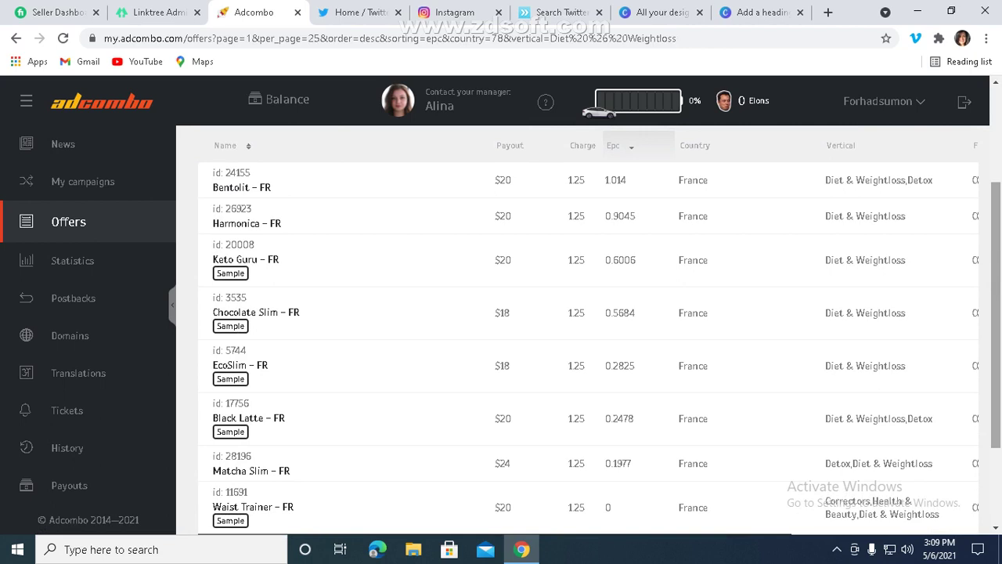
scroll(587, 329, "up", 3)
scroll(587, 329, "down", 1)
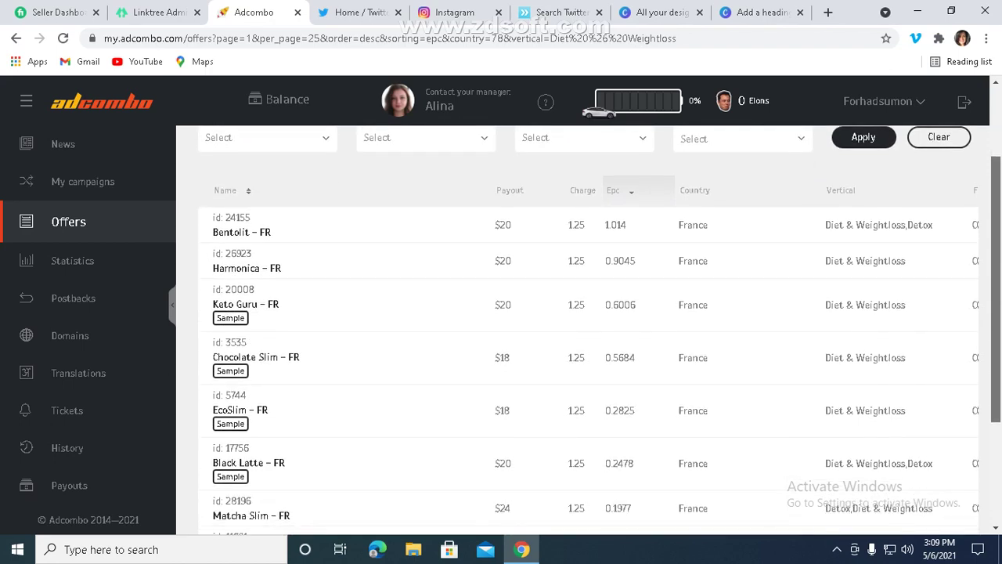
scroll(587, 328, "down", 2)
scroll(587, 328, "up", 3)
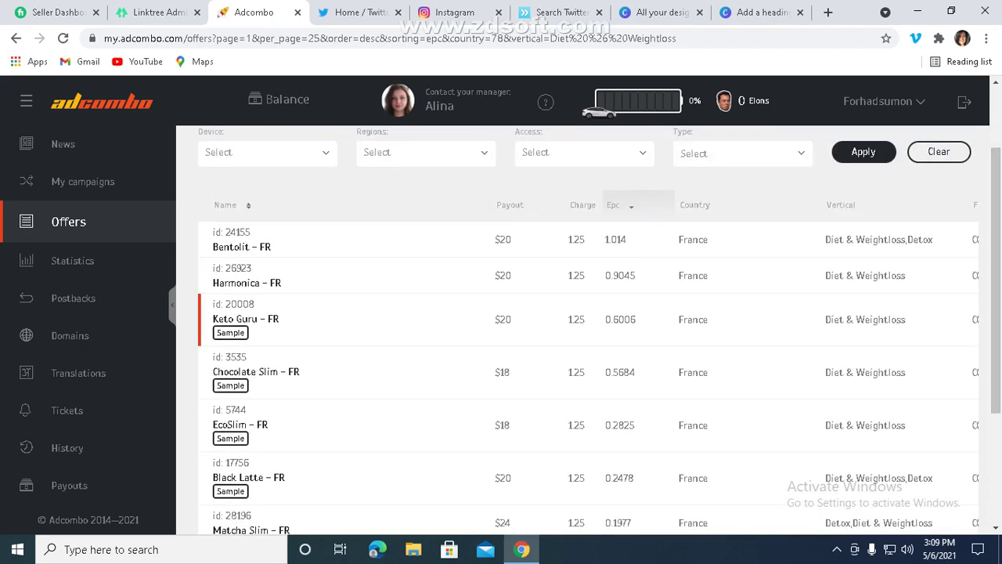
scroll(587, 329, "down", 1)
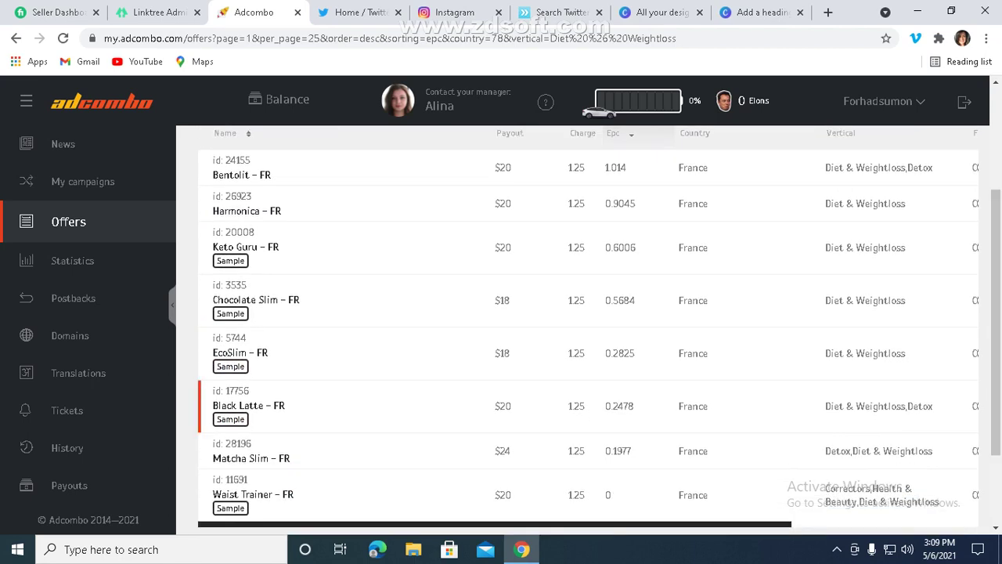
left_click(248, 405)
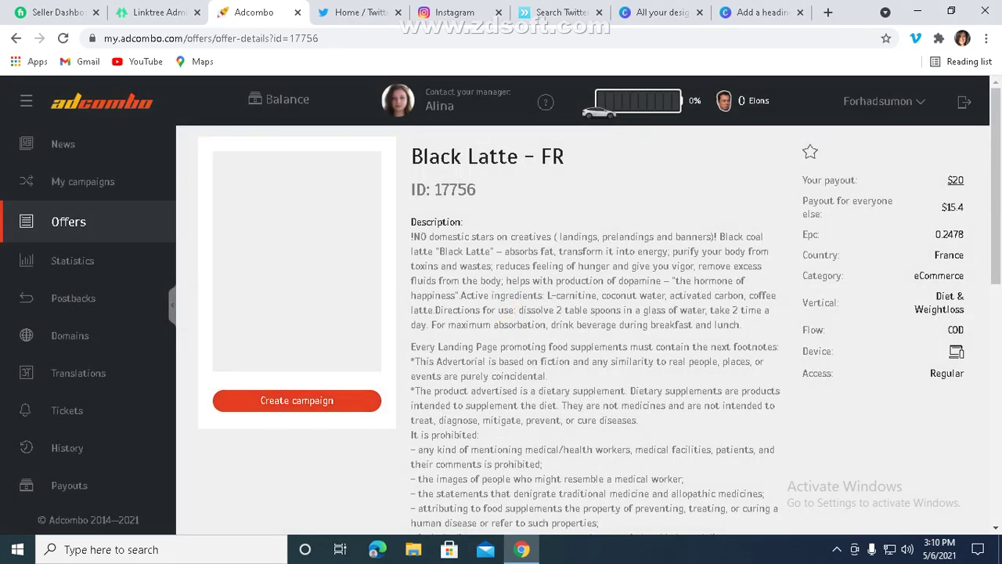
- Review the Black Latte – FR description, usage restrictions, payout, flow and other offer details
scroll(583, 328, "down", 10)
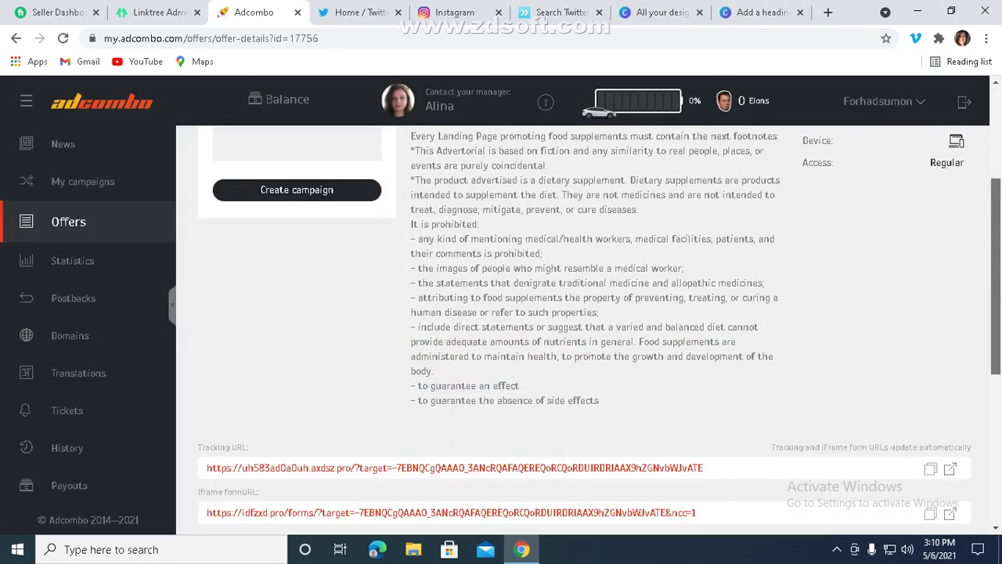
scroll(583, 328, "up", 10)
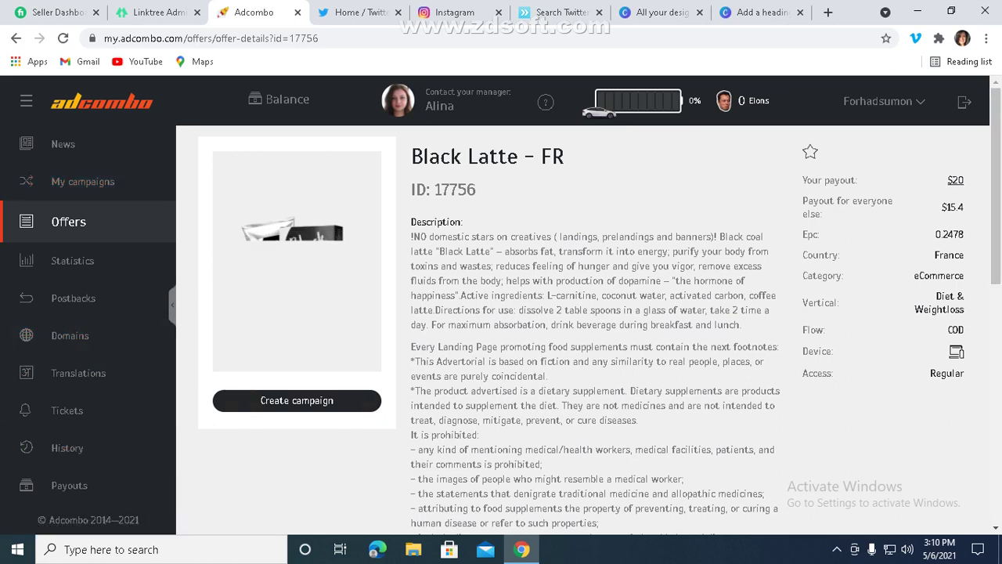
left_click_drag(945, 181, 964, 374)
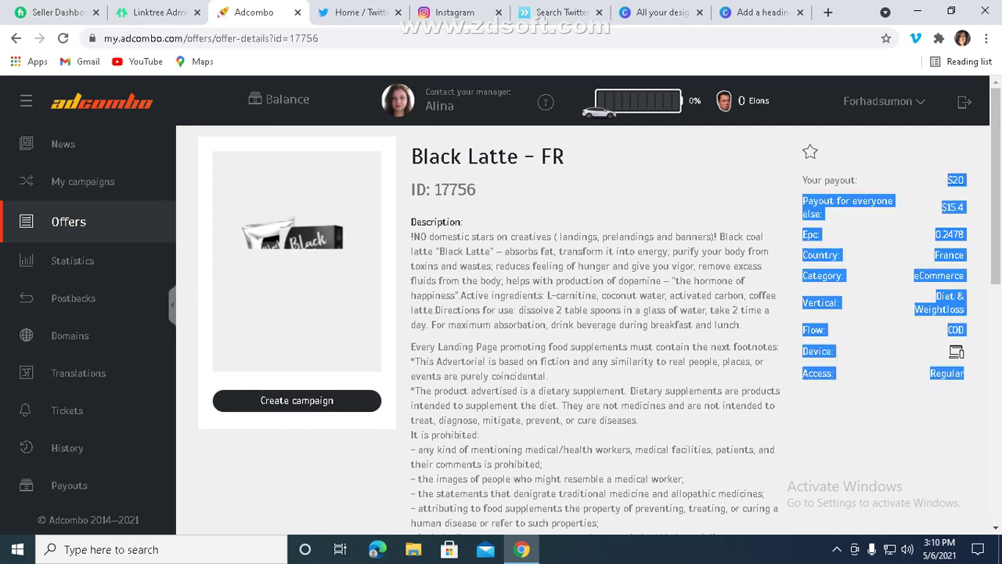
left_click(895, 407)
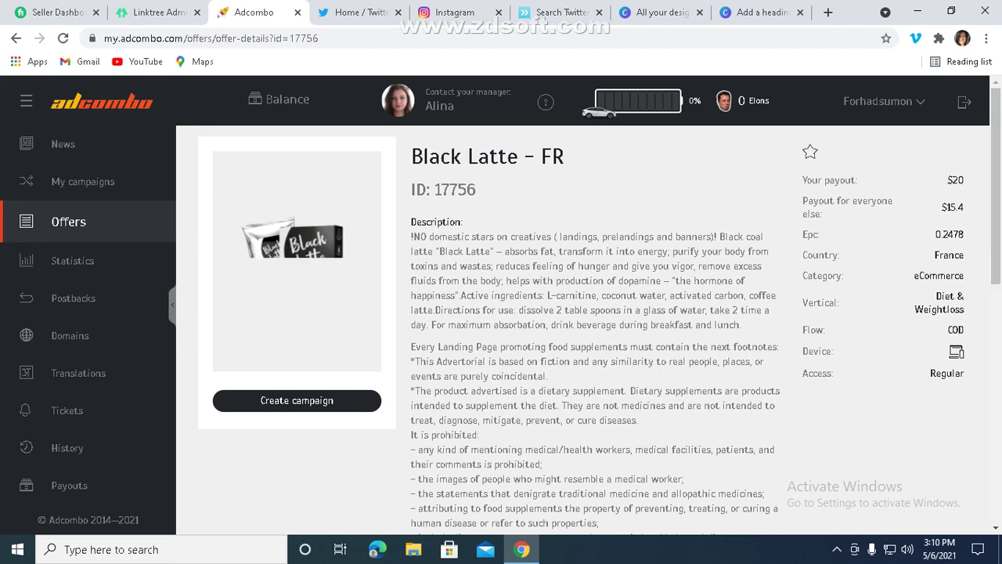
- Copy the offer's tracking URL, preview the landing page it leads to, and close that page
scroll(595, 313, "down", 6)
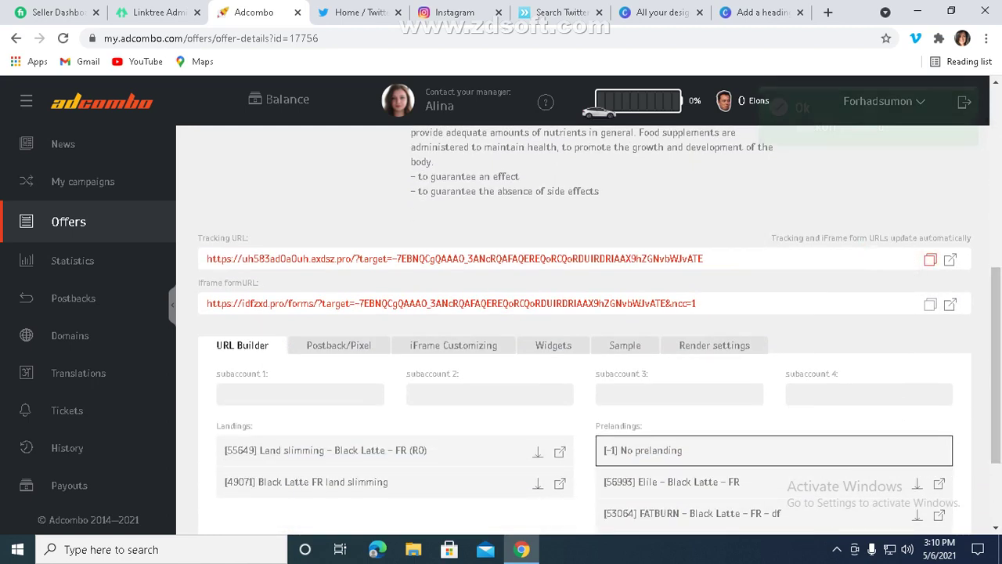
left_click(930, 259)
left_click(950, 259)
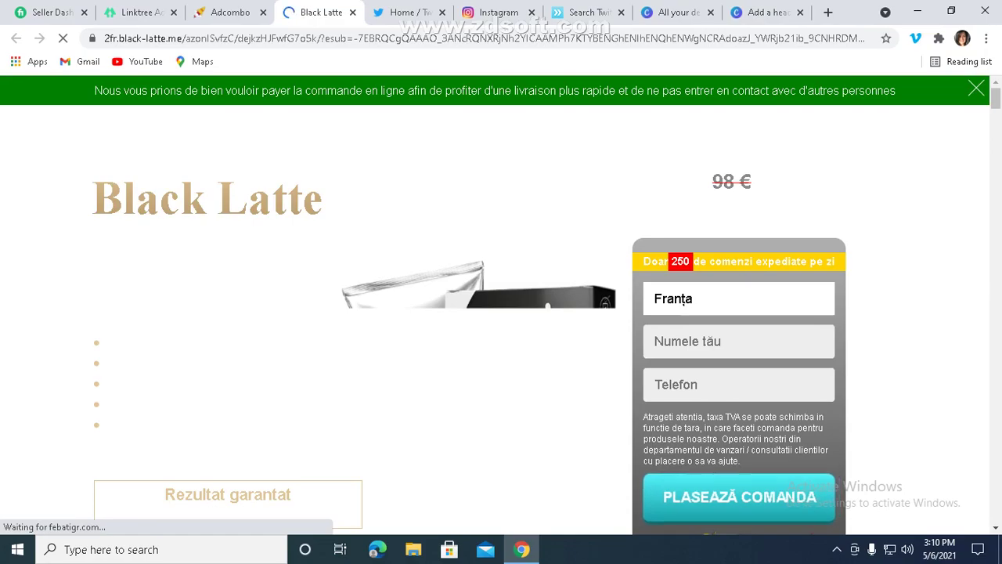
scroll(501, 313, "down", 3)
scroll(501, 313, "down", 15)
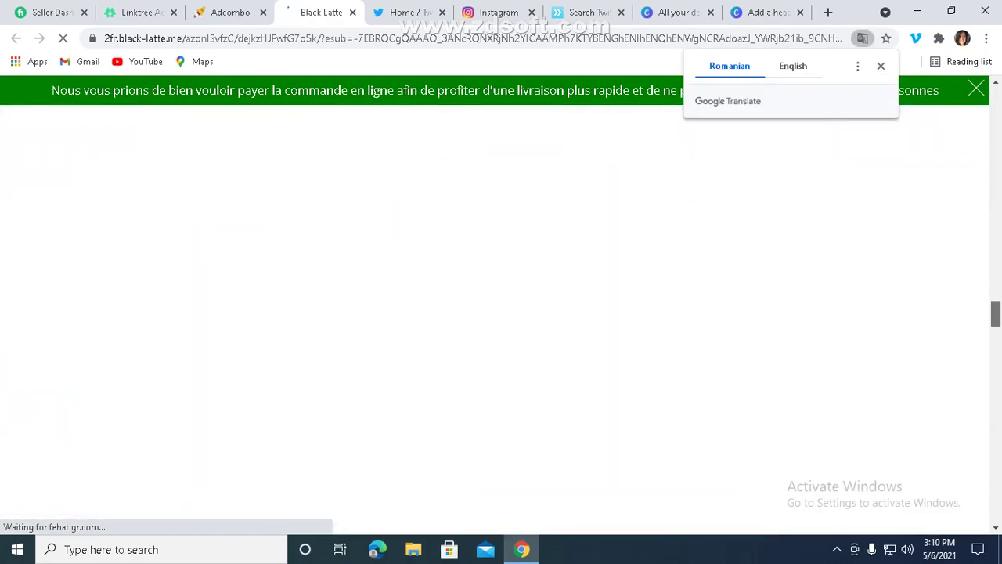
left_click_drag(996, 314, 995, 102)
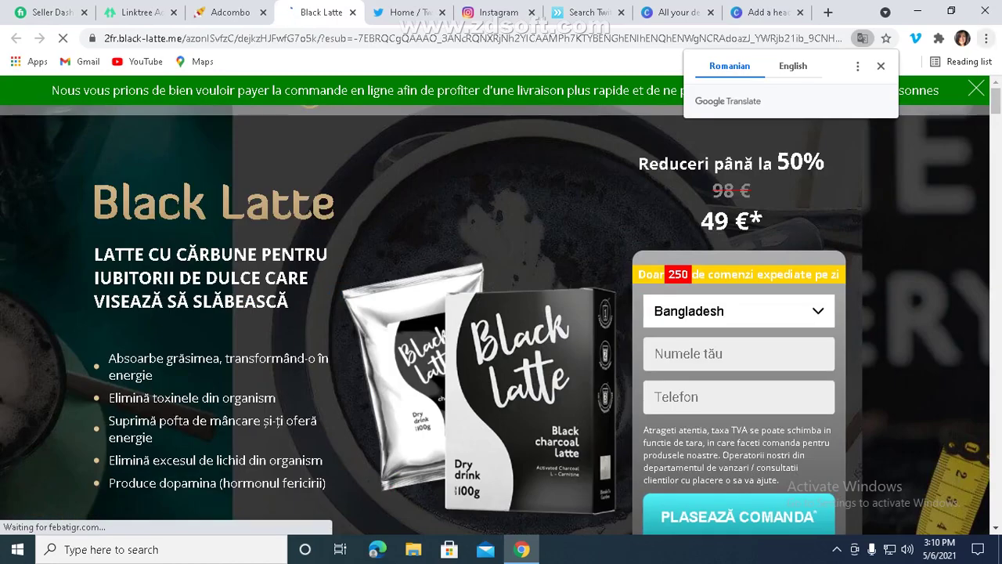
left_click(881, 67)
left_click(230, 12)
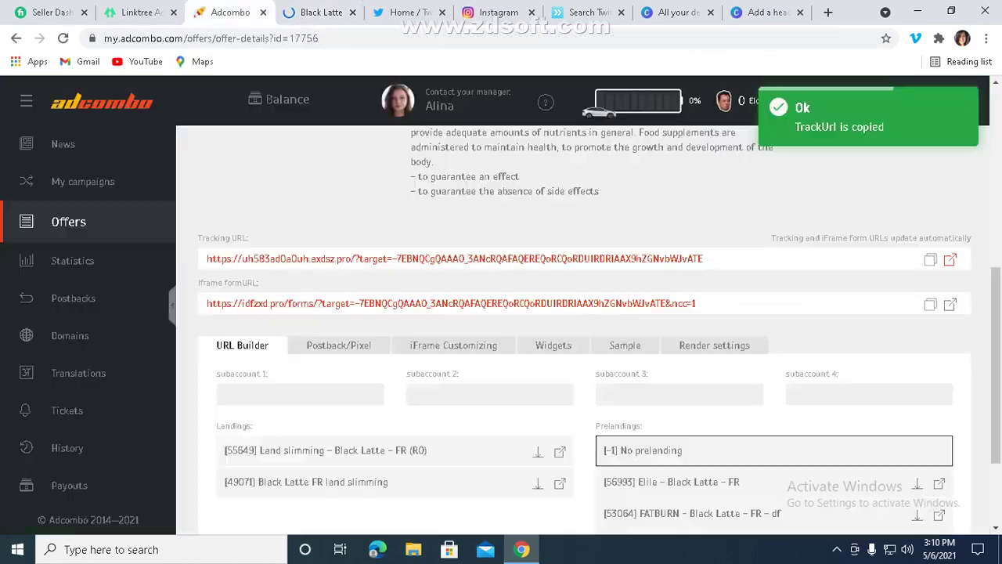
left_click(352, 12)
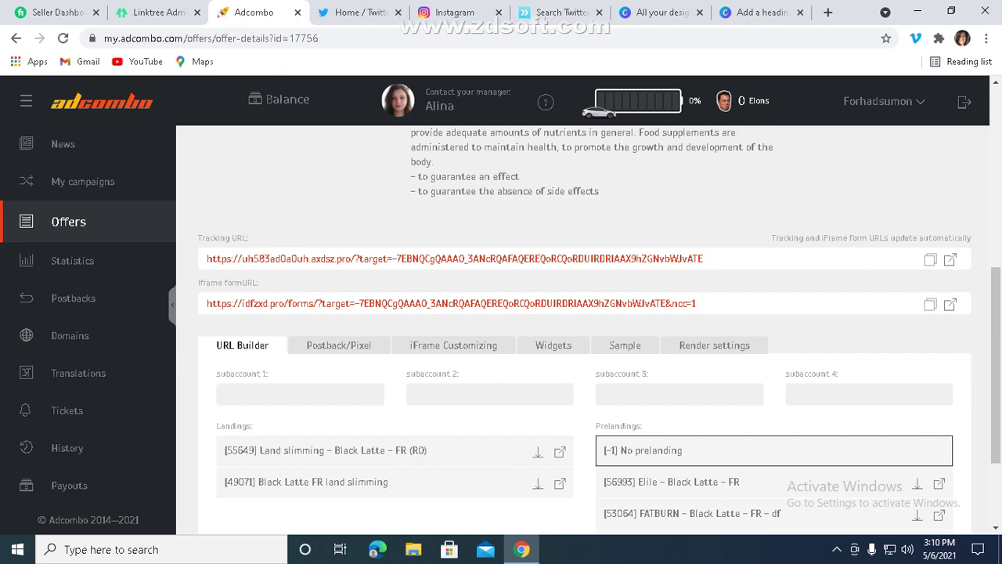
- Copy the Black Latte – FR tracking URL again and dismiss the browser notification
mouse_move(996, 352)
left_mouse_down()
mouse_move(995, 393)
mouse_move(996, 352)
left_mouse_up()
left_click(930, 259)
left_click_drag(995, 360, 995, 168)
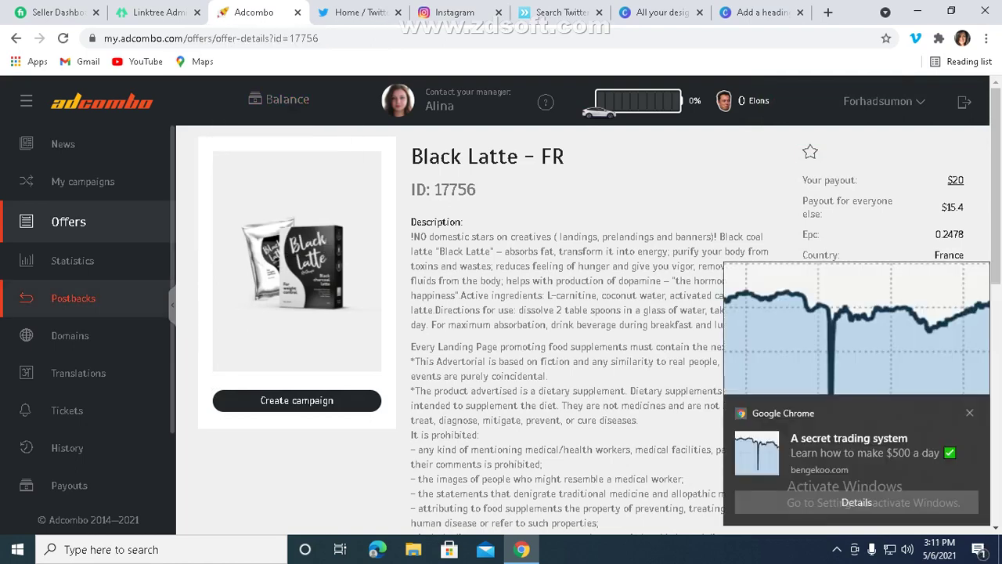
left_click(970, 412)
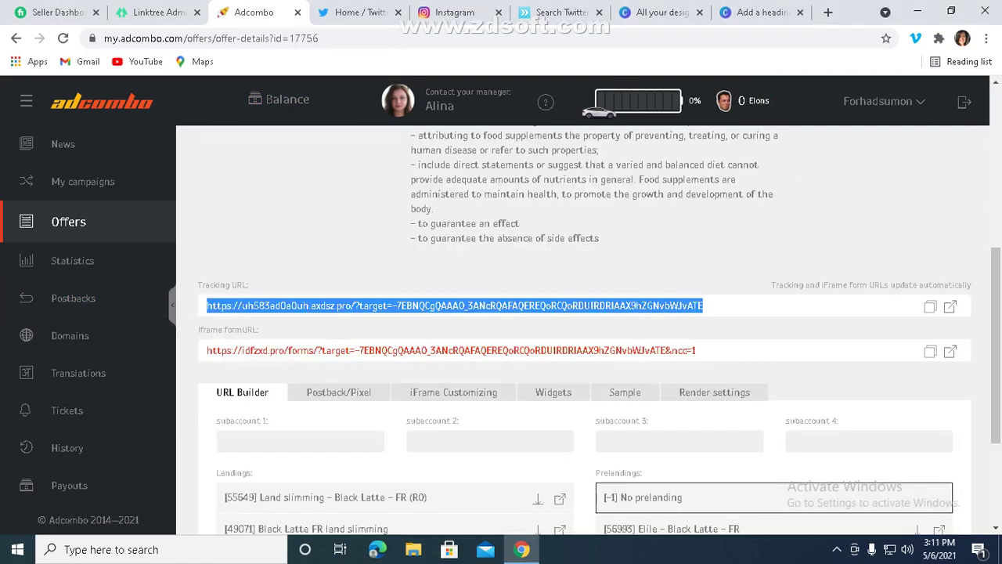
- Switch to the Linktree admin page and view the full title of the existing link
left_click(157, 11)
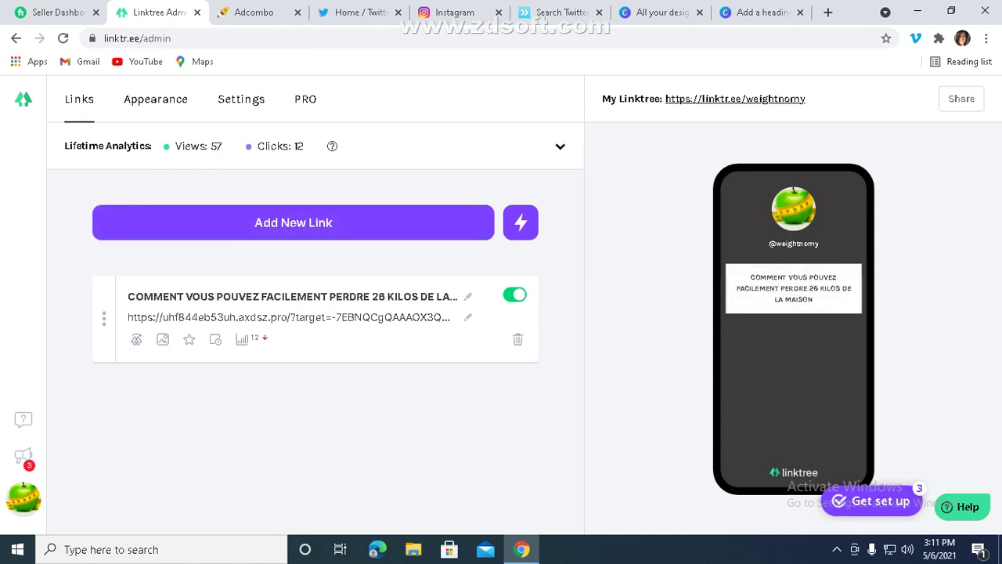
left_click(457, 296)
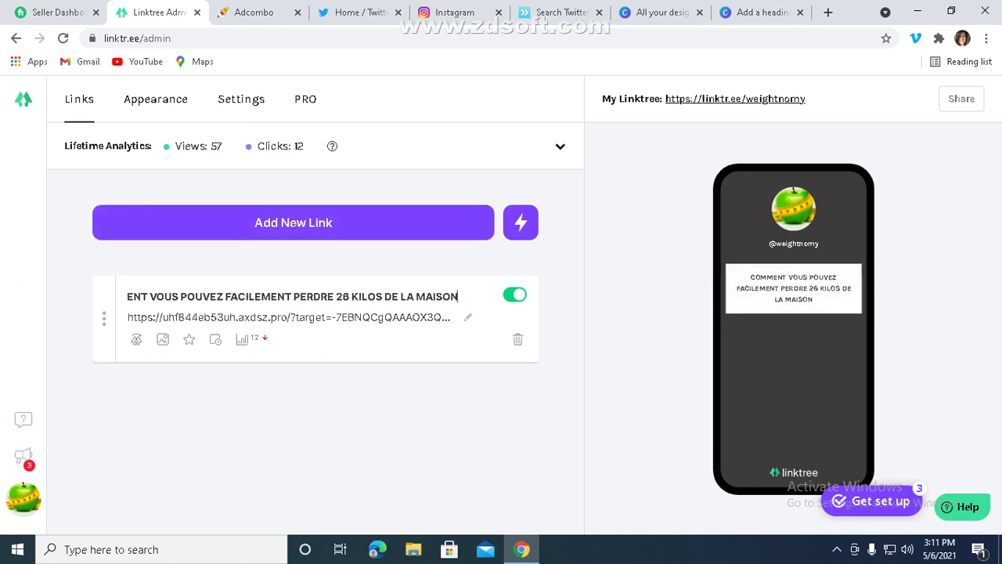
key("Return")
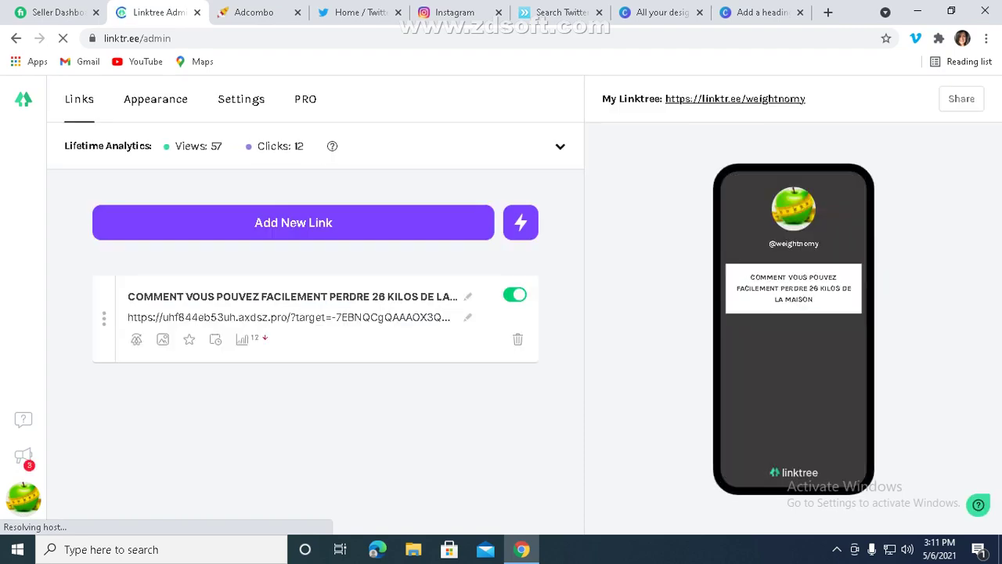
- Add a new link in Linktree with the copied Black Latte tracking URL as its address
left_click(273, 230)
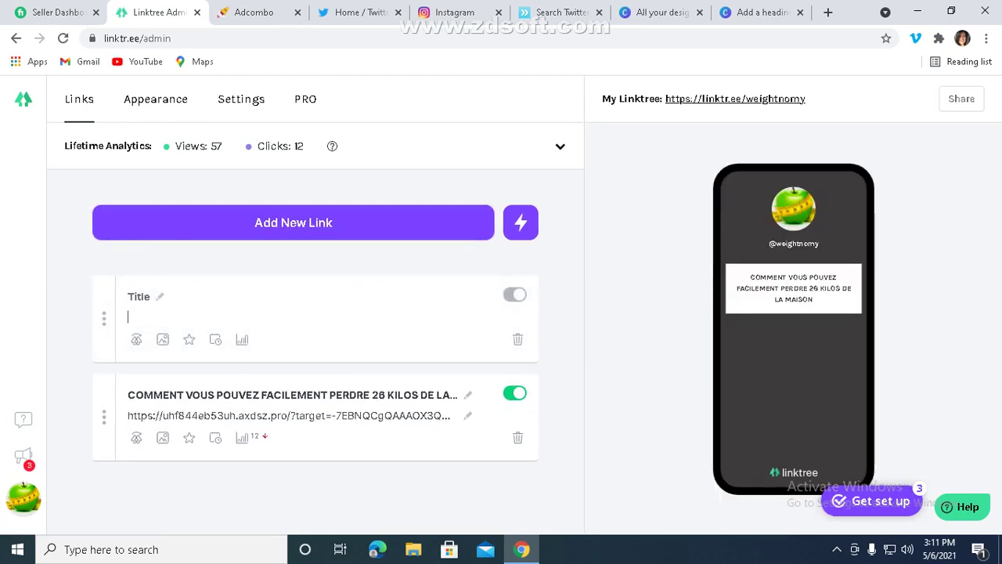
right_click(154, 314)
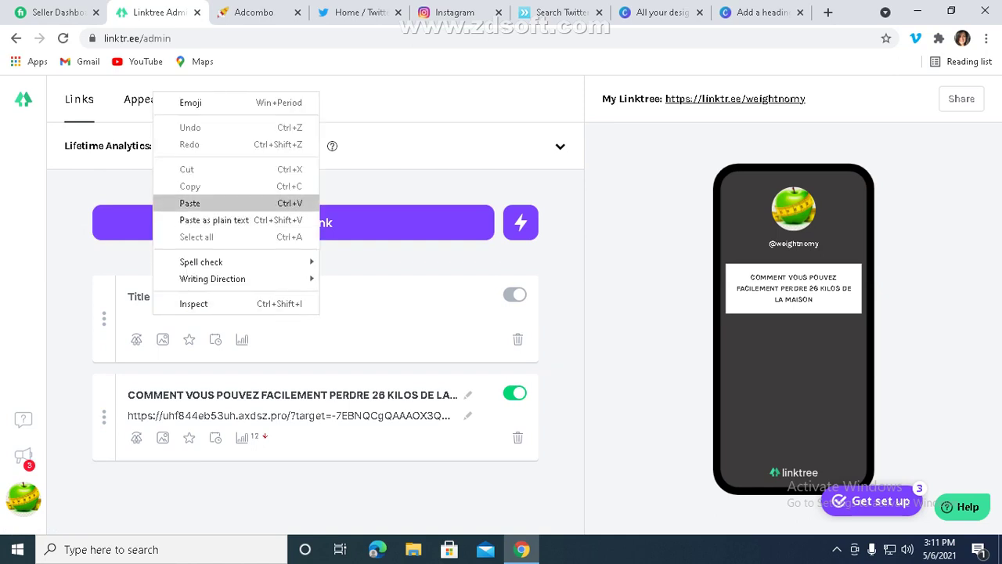
left_click(196, 203)
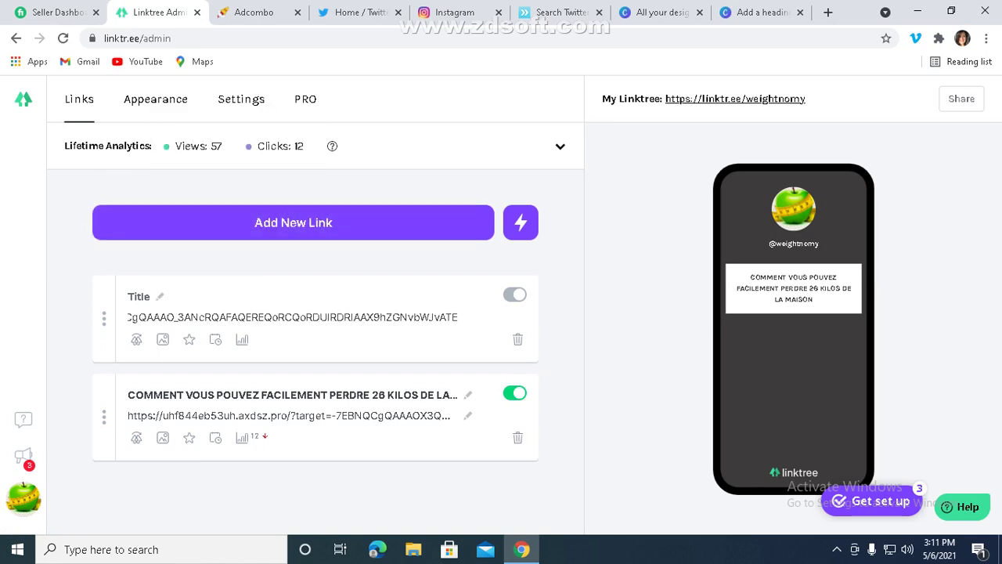
key("Return")
- Look over the Black Latte – FR offer details in Adcombo for a link title and return to the Linktree admin page
left_click(147, 296)
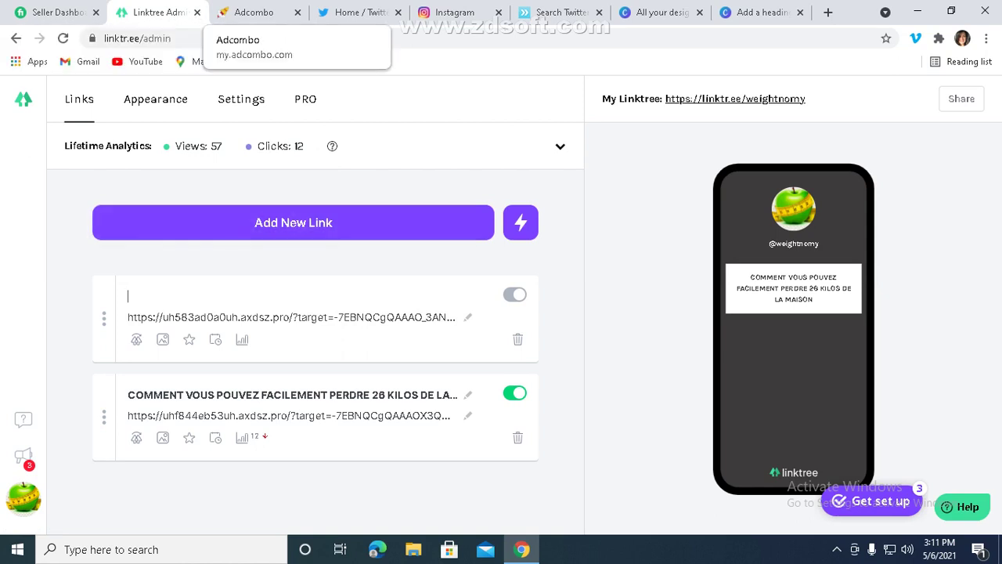
left_click(251, 11)
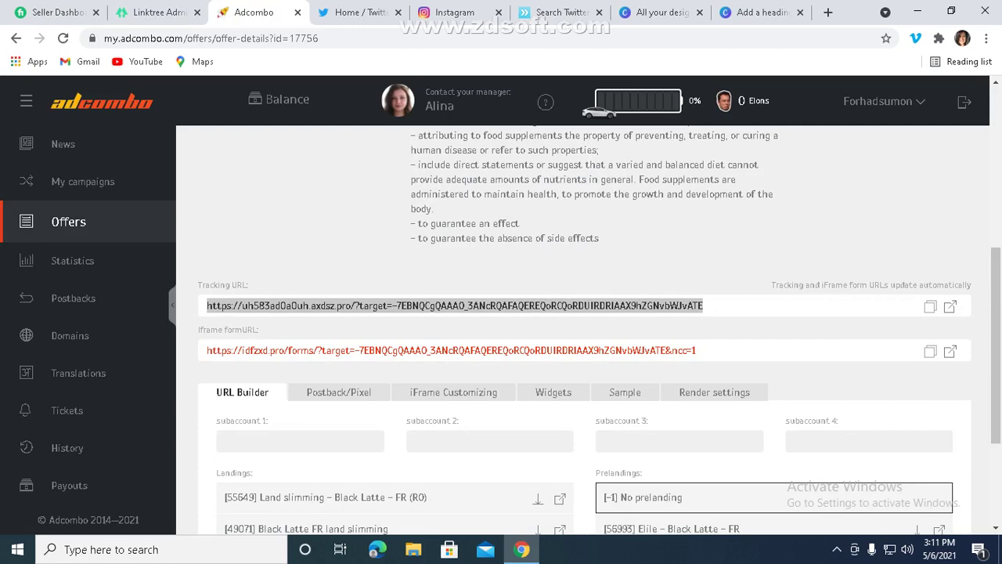
scroll(501, 313, "down", 1)
left_click(157, 11)
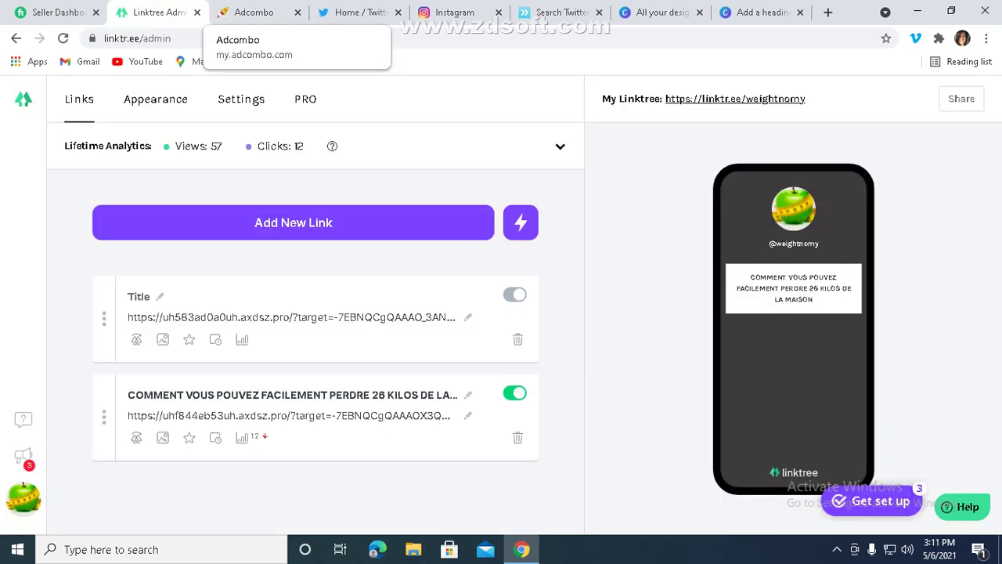
left_click(251, 12)
scroll(583, 328, "up", 10)
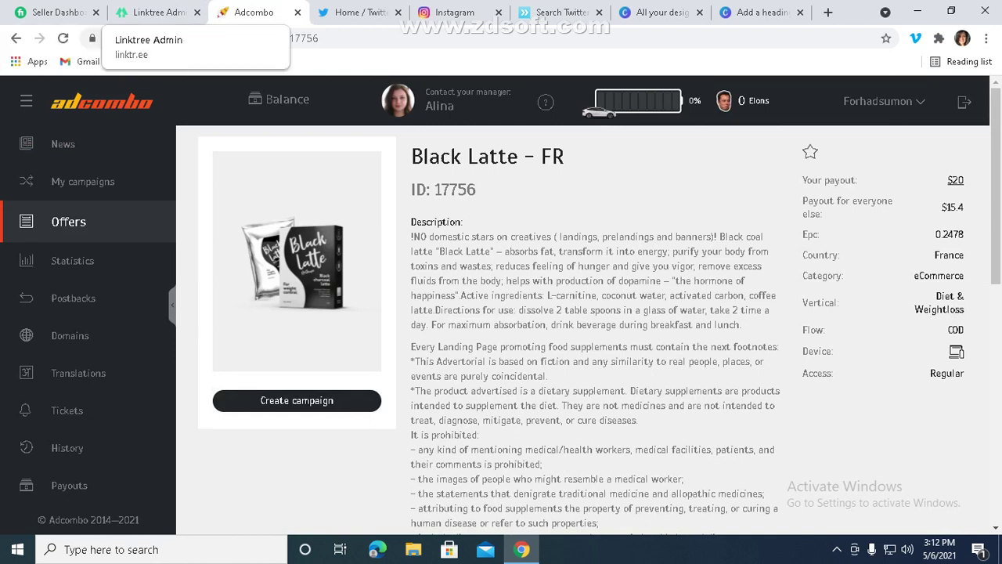
left_click(157, 11)
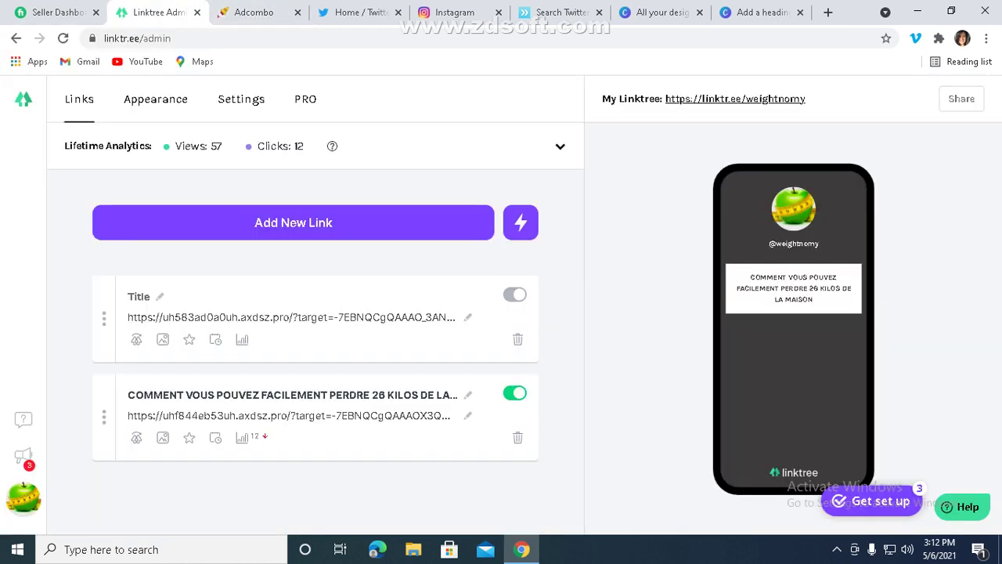
- Copy the existing link's title, "COMMENT VOUS POUVEZ FACILEMENT PERDRE 26 KILOS DE LA MAISON", and use it as the new link's title
triple_click(259, 395)
right_click(241, 171)
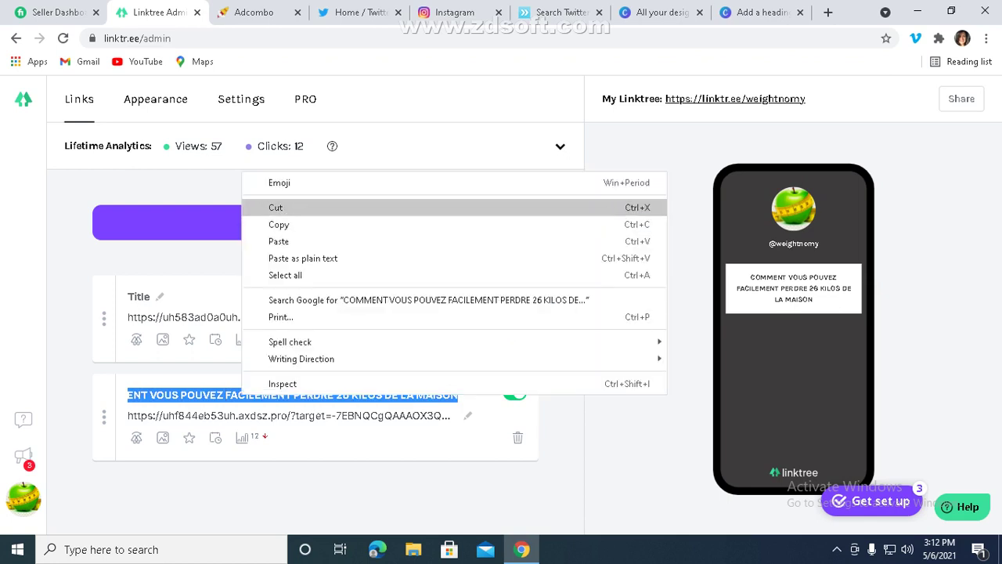
left_click(282, 223)
left_click(149, 295)
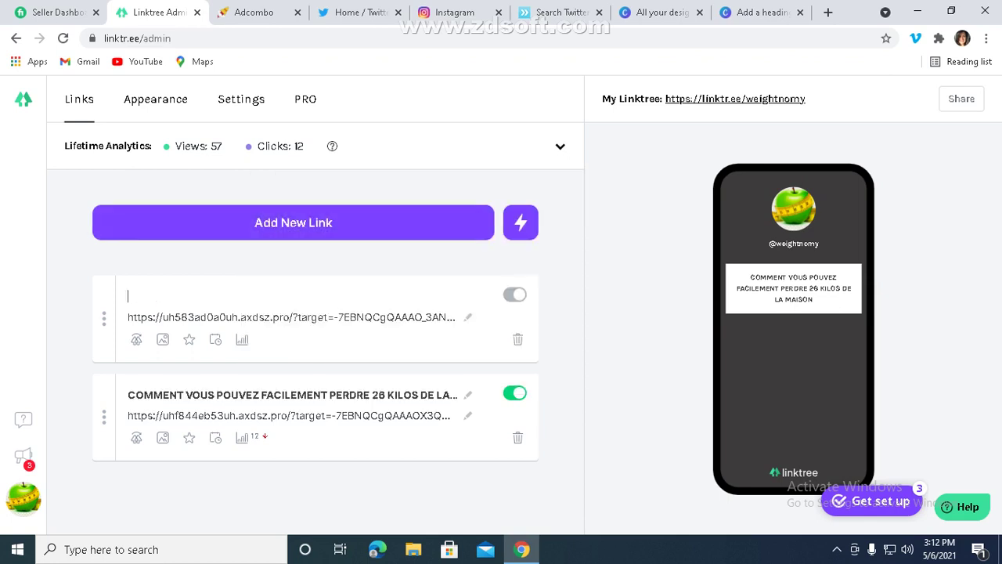
right_click(158, 297)
left_click(201, 407)
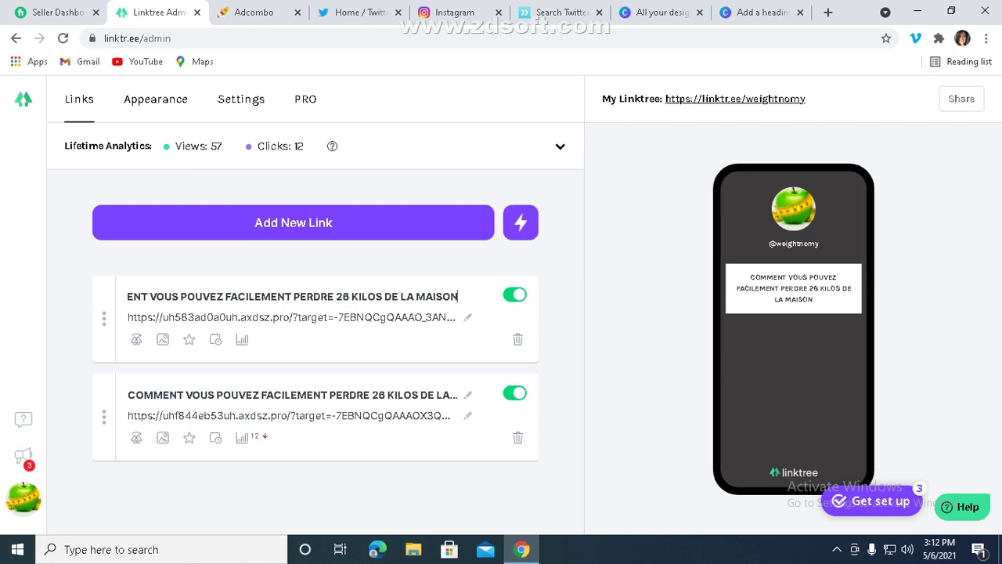
key("Return")
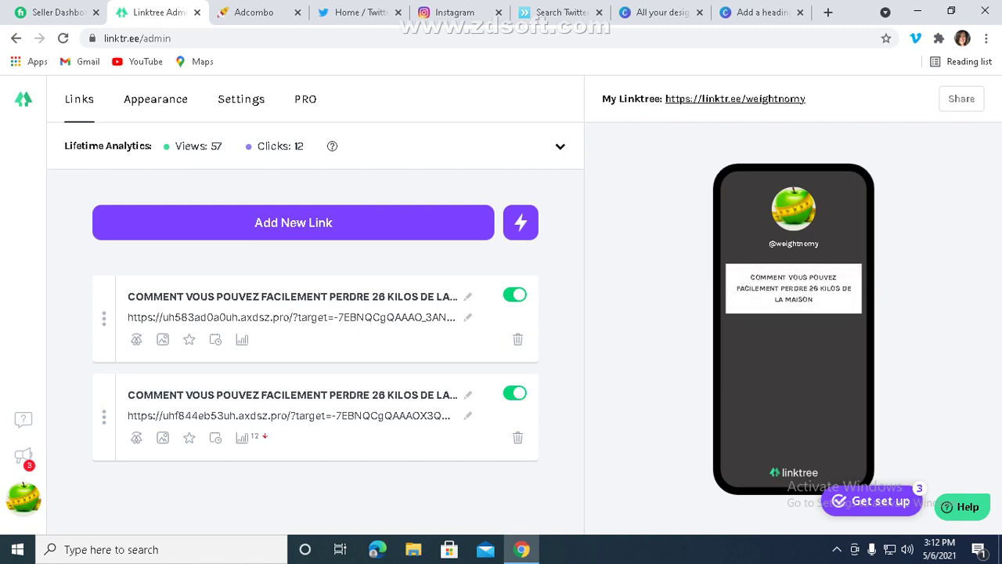
- Reload the Linktree admin page and open the public weightnomy Linktree page
left_click(514, 393)
left_click(514, 393)
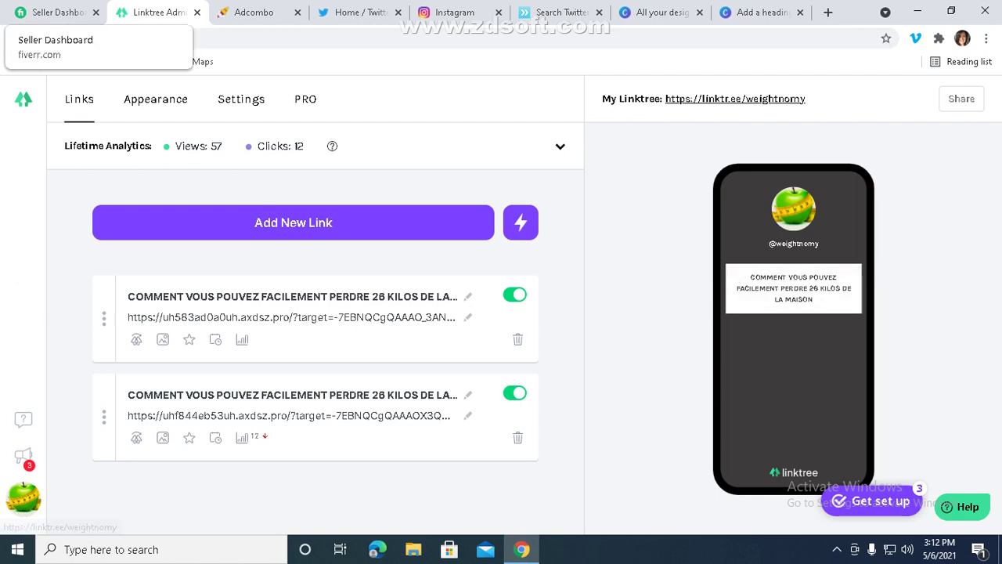
key("F5")
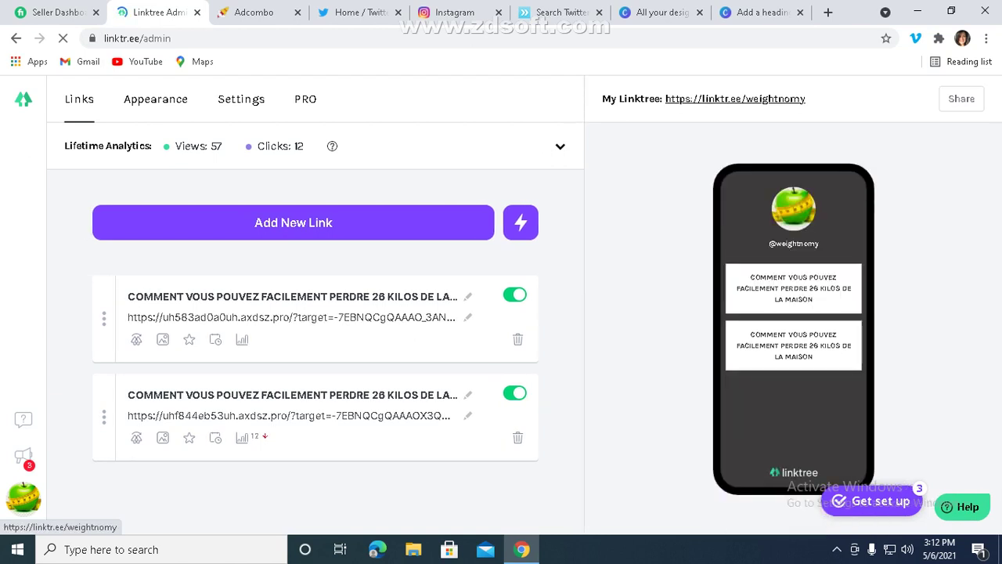
left_click(735, 99)
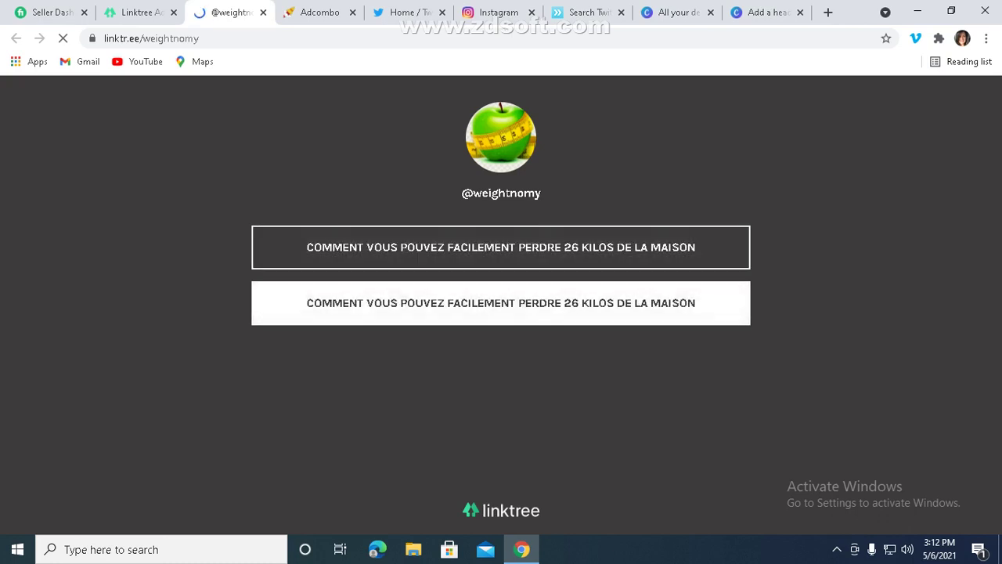
- Open the upper link on the public page and look through the Black Latte landing page
left_click(501, 247)
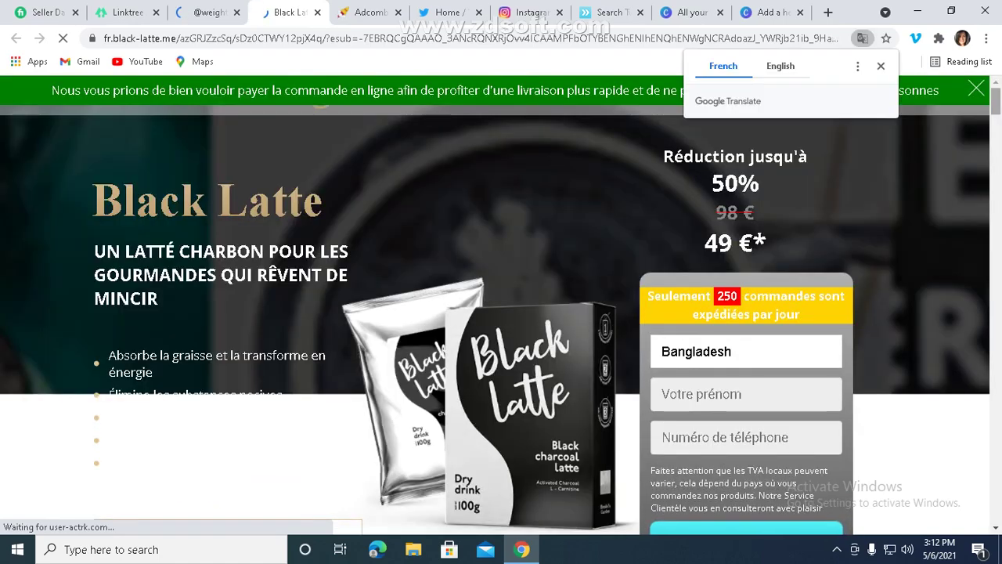
left_click_drag(995, 102, 996, 441)
left_click_drag(995, 215, 996, 102)
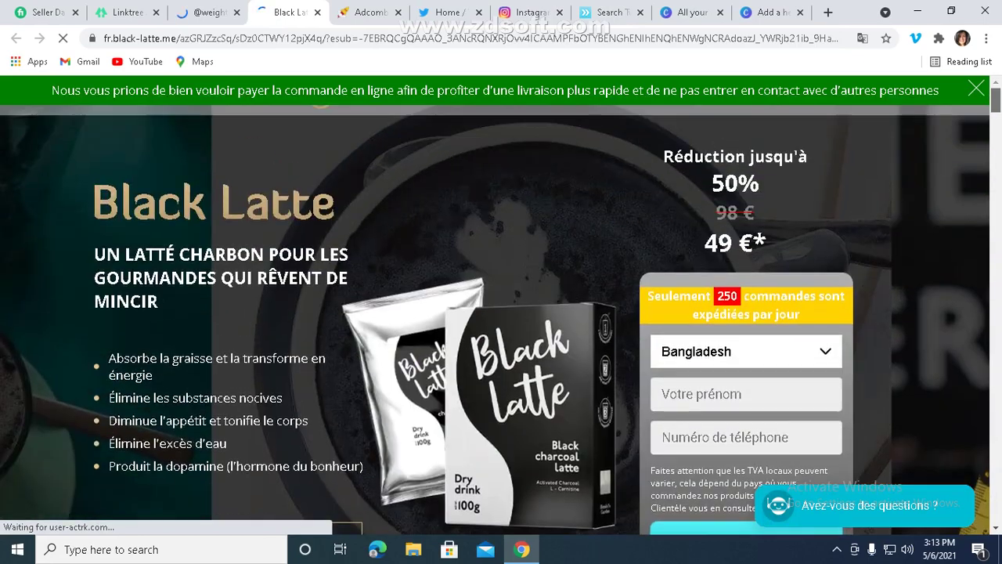
- Set the Black Latte order form's country to France, fill in the customer's name and phone number, and submit the order
left_click(775, 351)
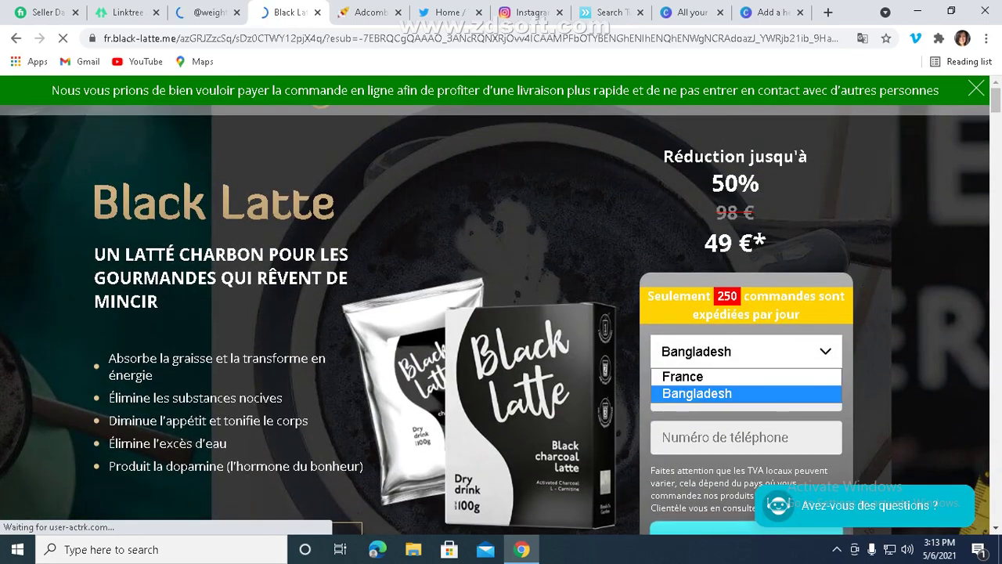
left_click(682, 375)
left_click(746, 394)
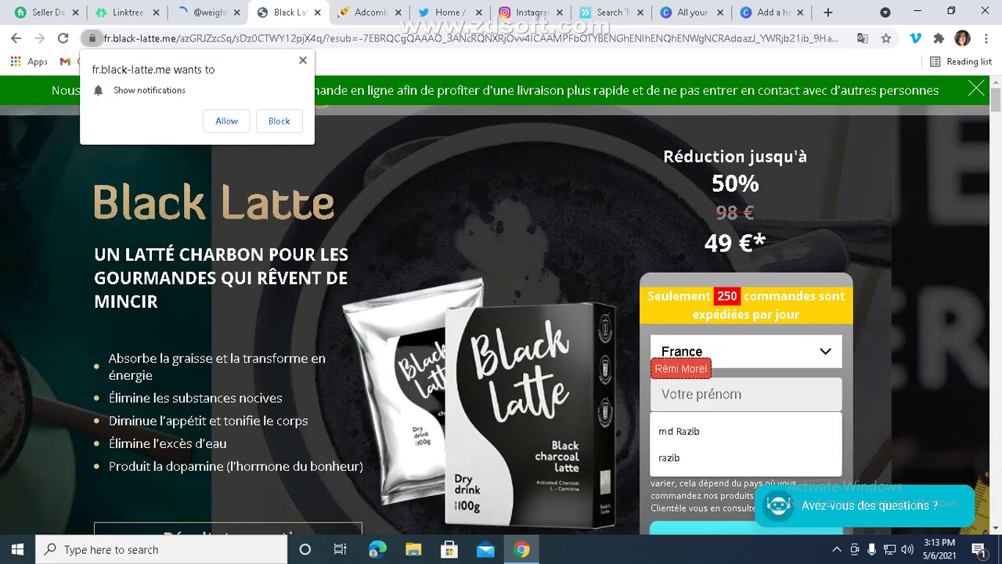
scroll(501, 320, "down", 2)
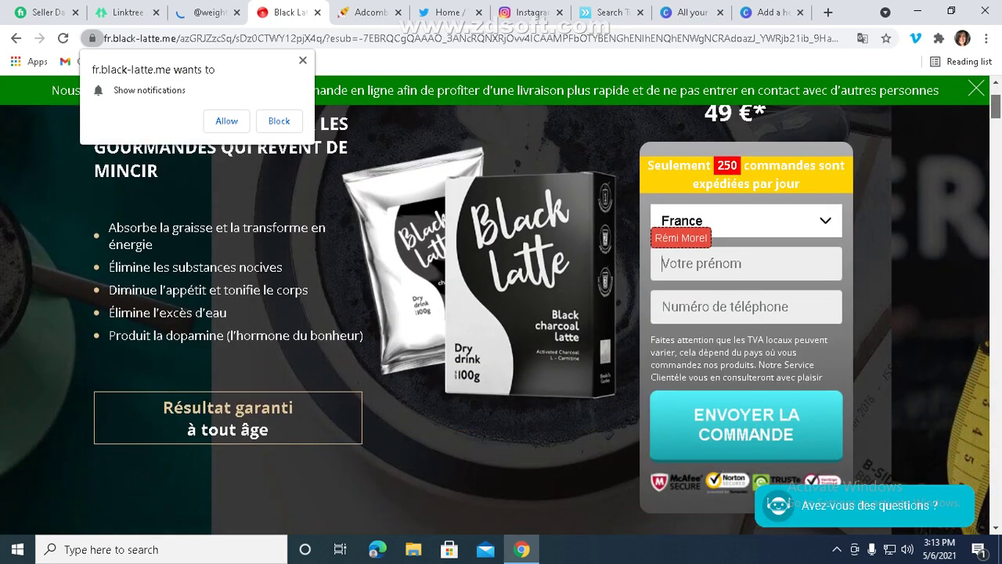
left_click(736, 265)
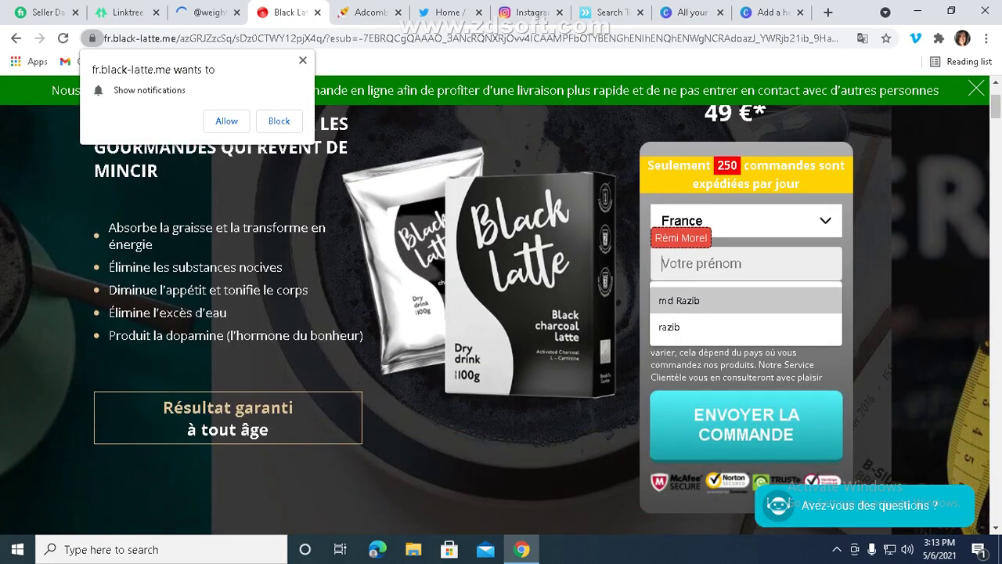
left_click(746, 364)
left_click(740, 307)
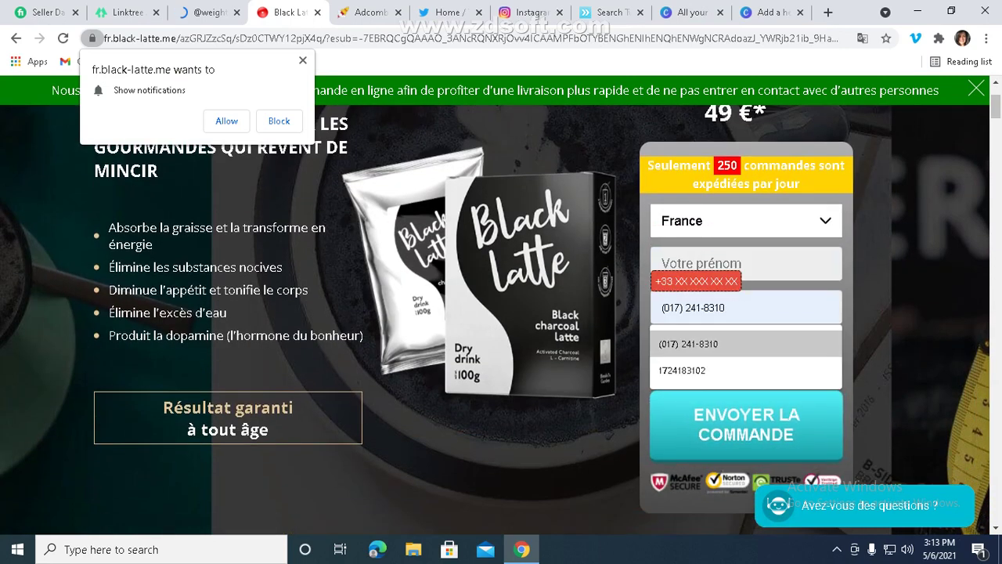
left_click(736, 344)
left_click(735, 264)
left_click(736, 300)
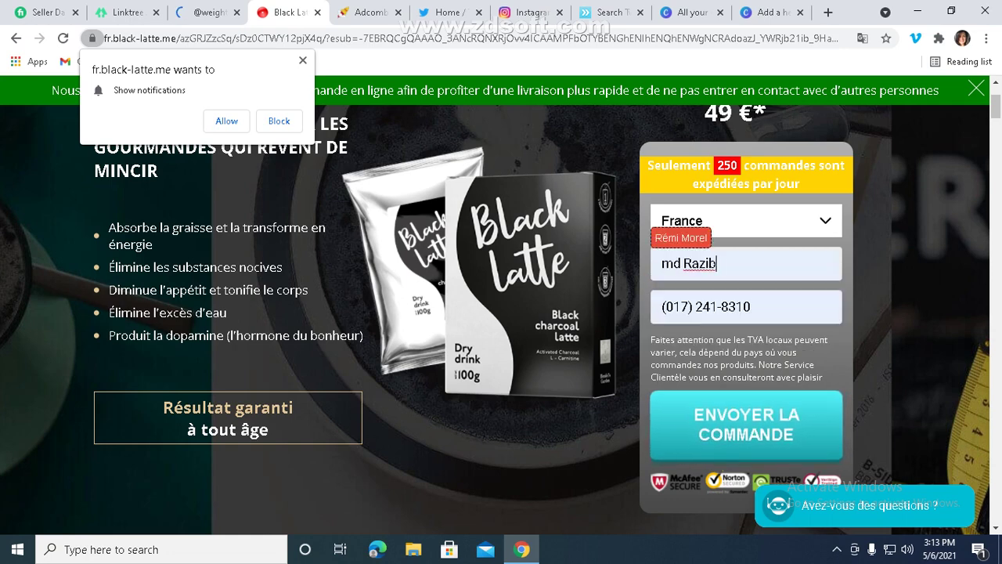
left_click(746, 364)
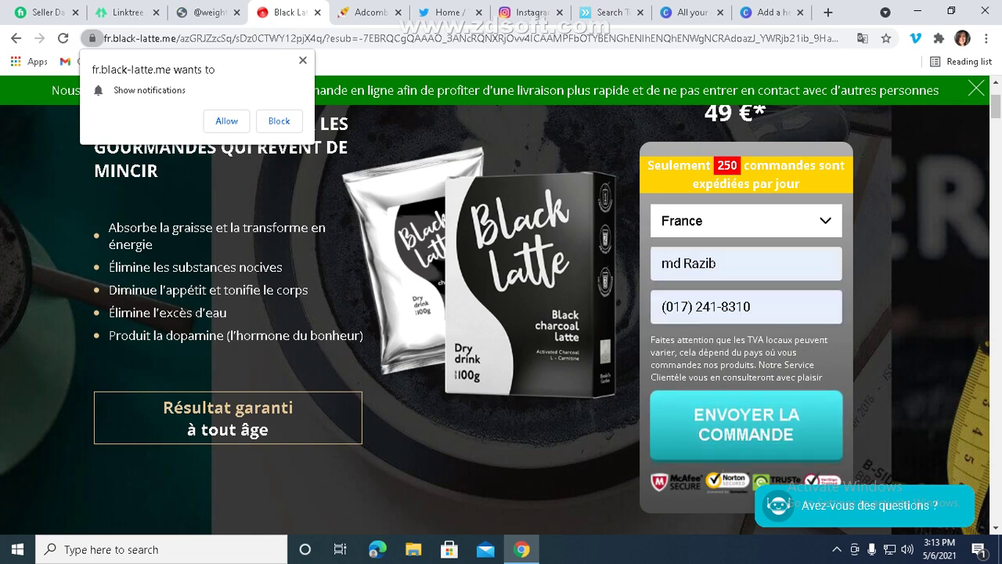
left_click(746, 425)
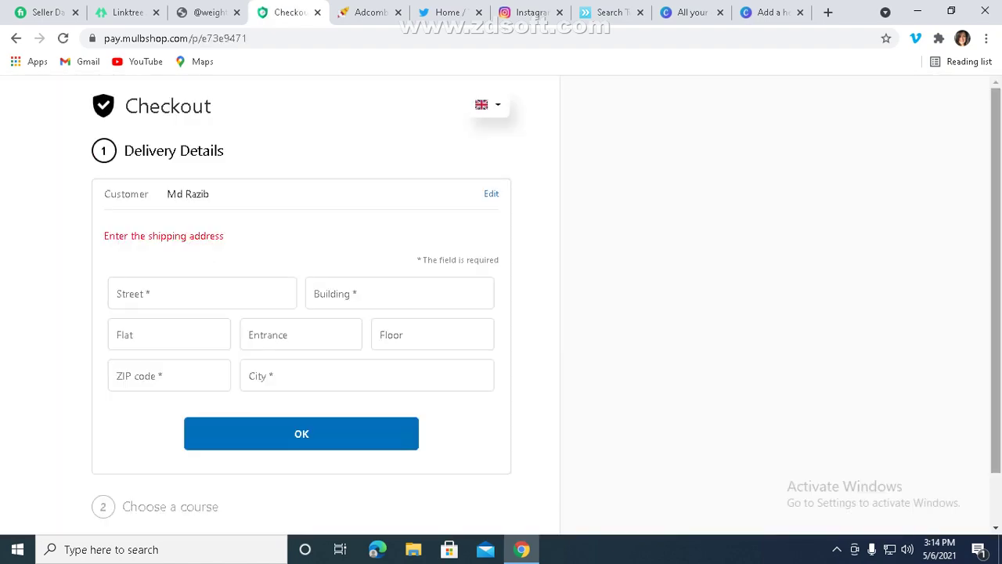
- Go back from the checkout's delivery details and choose a consultant call as the order confirmation method
scroll(301, 313, "down", 1)
scroll(301, 313, "up", 1)
scroll(301, 313, "down", 1)
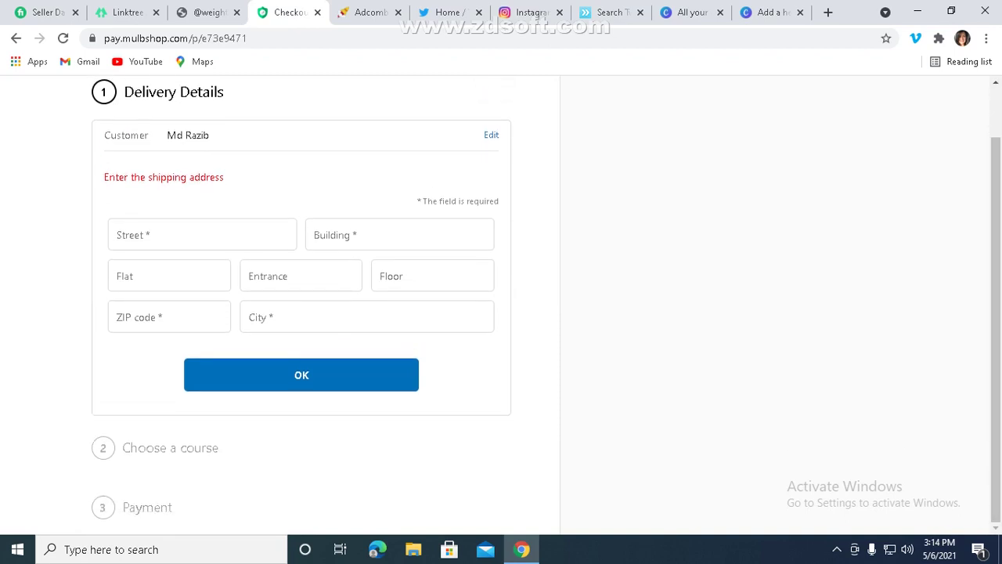
scroll(302, 313, "up", 1)
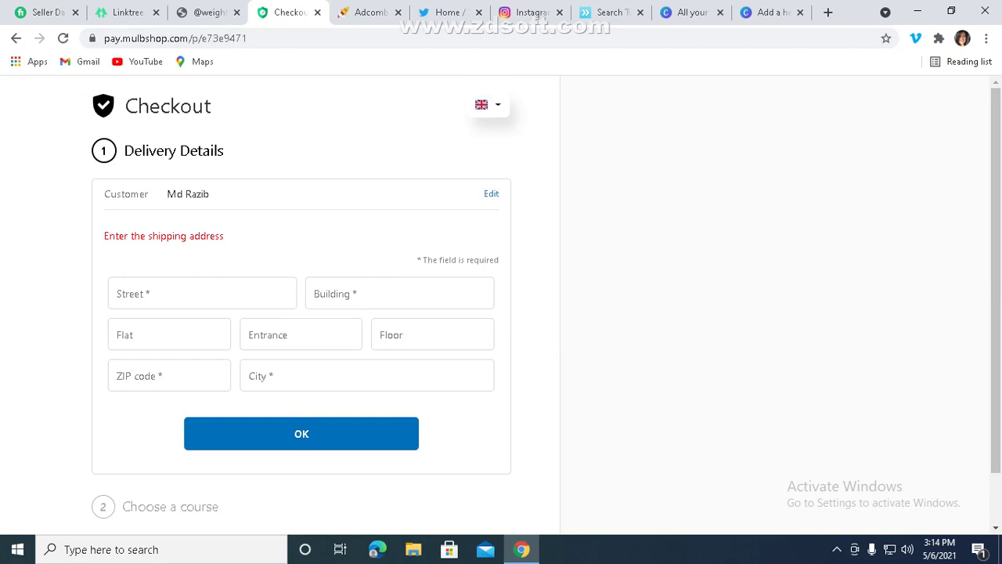
left_click(15, 38)
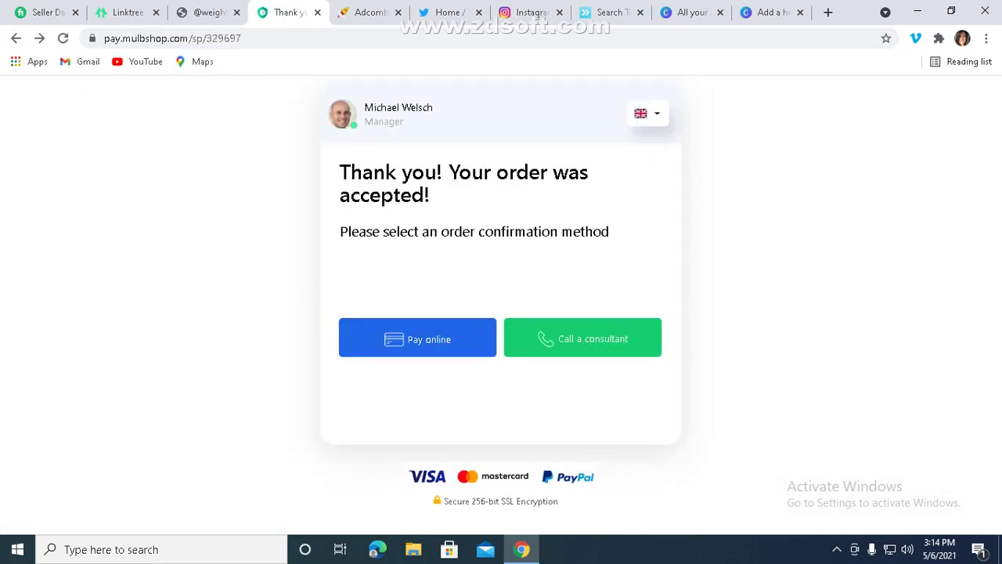
left_click(582, 338)
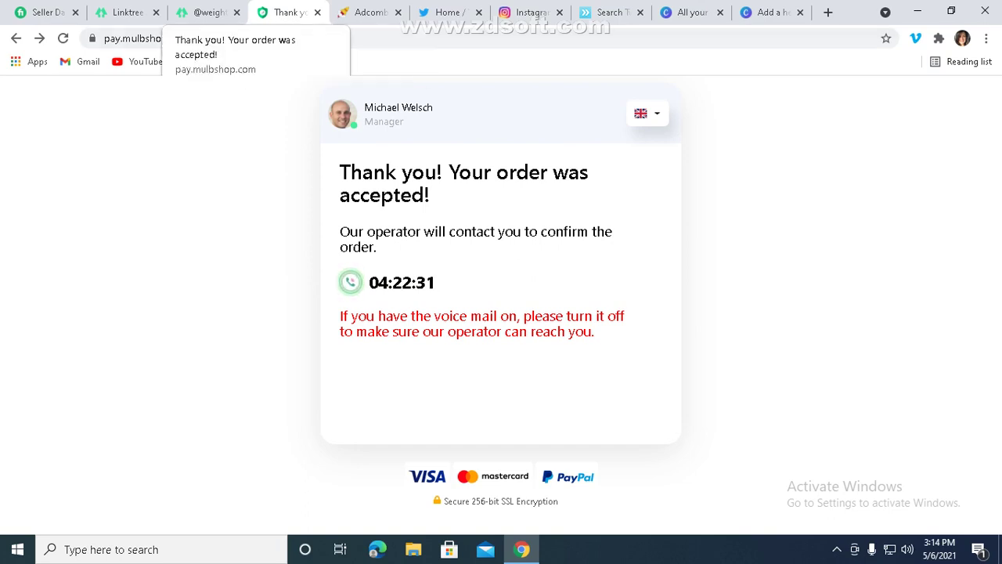
- Return to the public Linktree page, reopen the upper link's Black Latte page, and close it
left_click(205, 12)
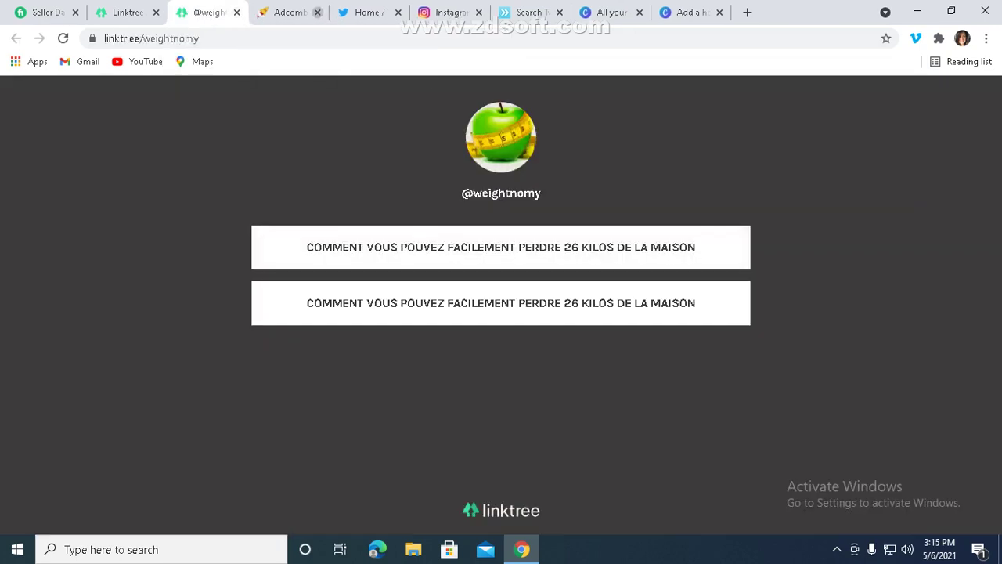
left_click(501, 247)
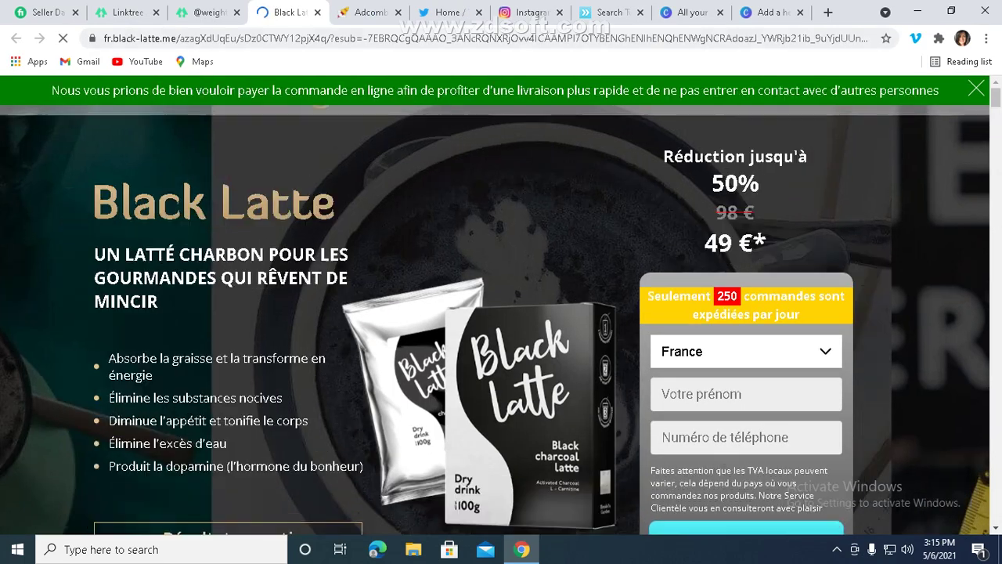
left_click(317, 12)
- Compare the landing pages of the lower and upper Linktree links and close both pages
left_click(501, 302)
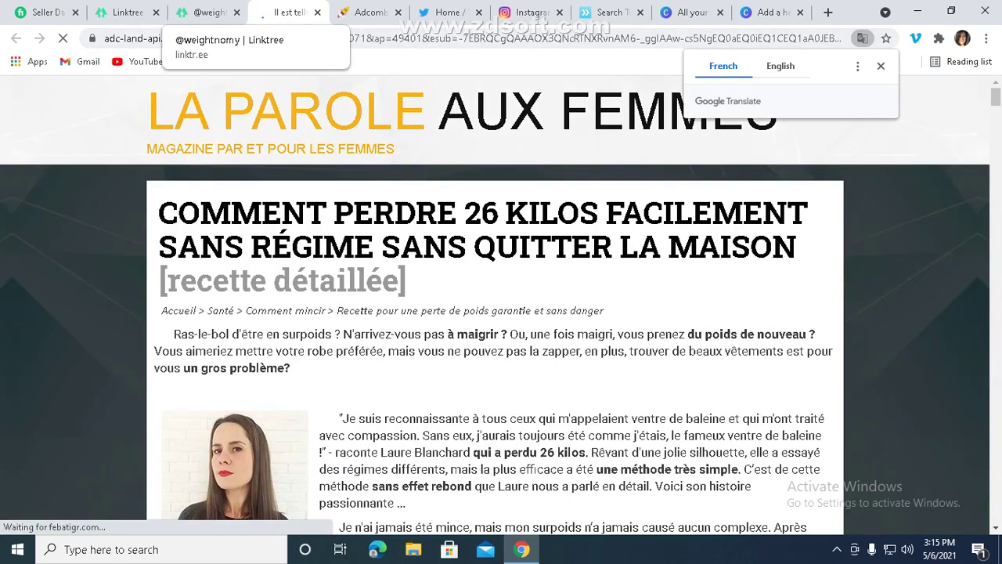
left_click(205, 12)
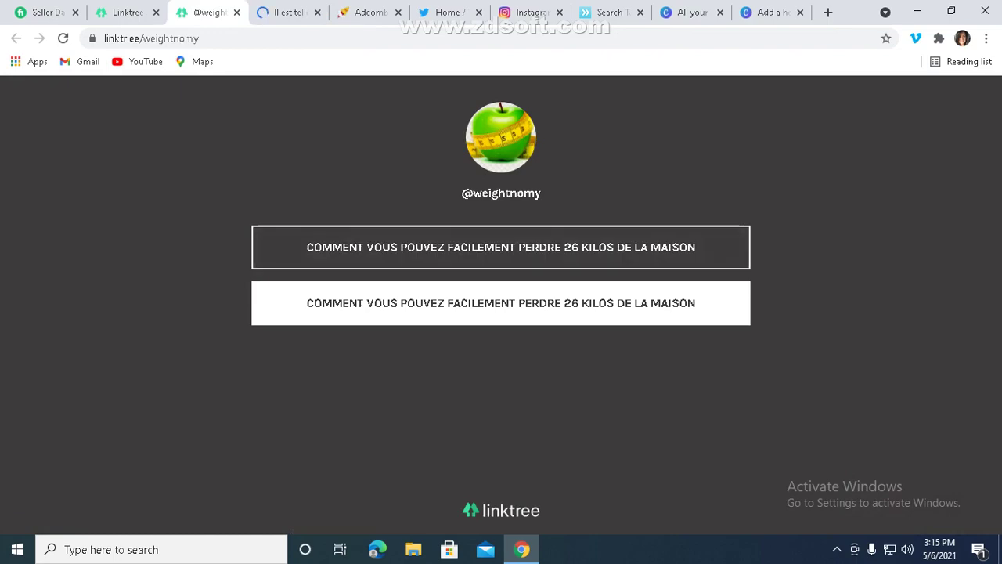
left_click(500, 246)
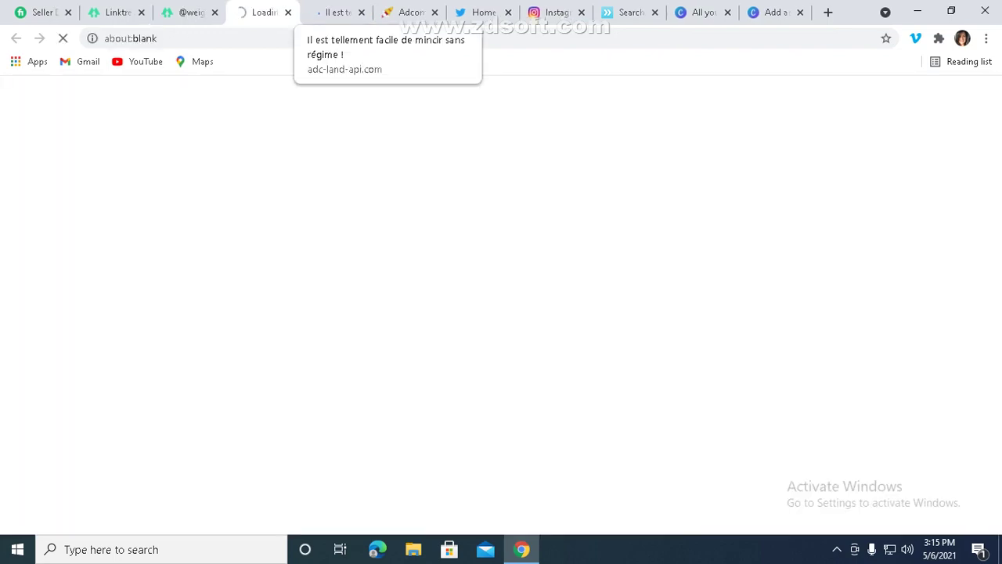
left_click(362, 12)
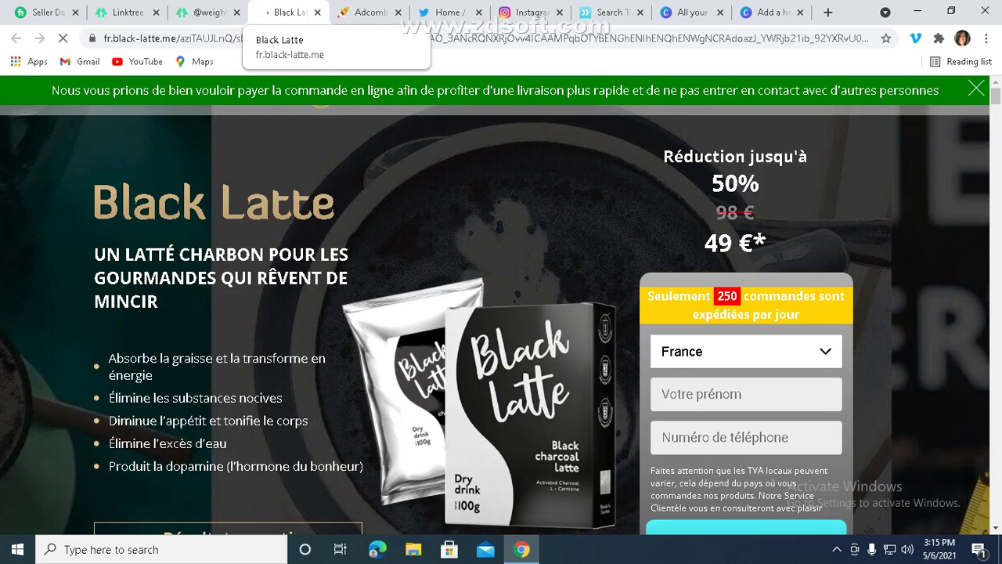
left_click(317, 12)
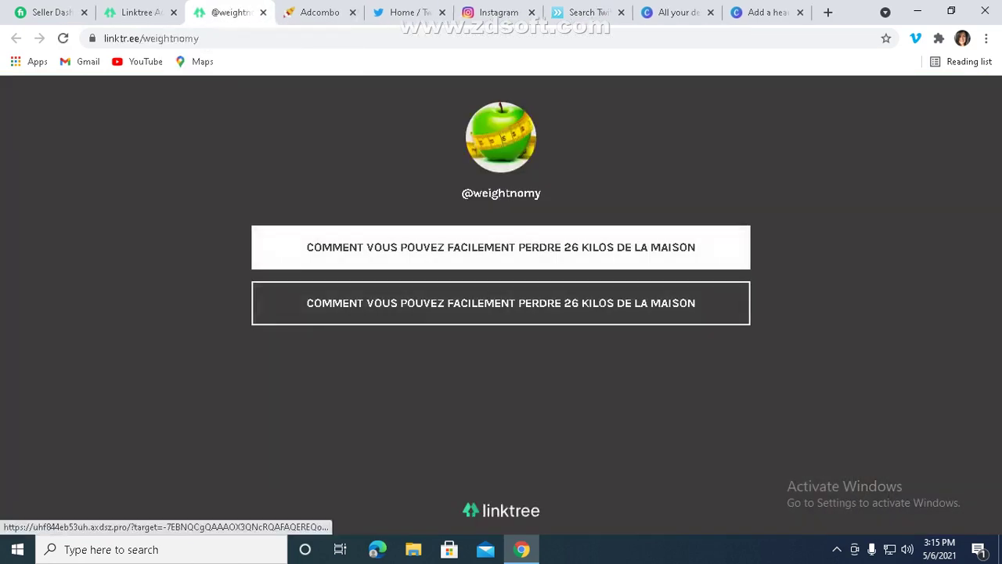
- Open the lower Linktree link's landing page, dismiss its notification request, look through the article and close the page
left_click(501, 303)
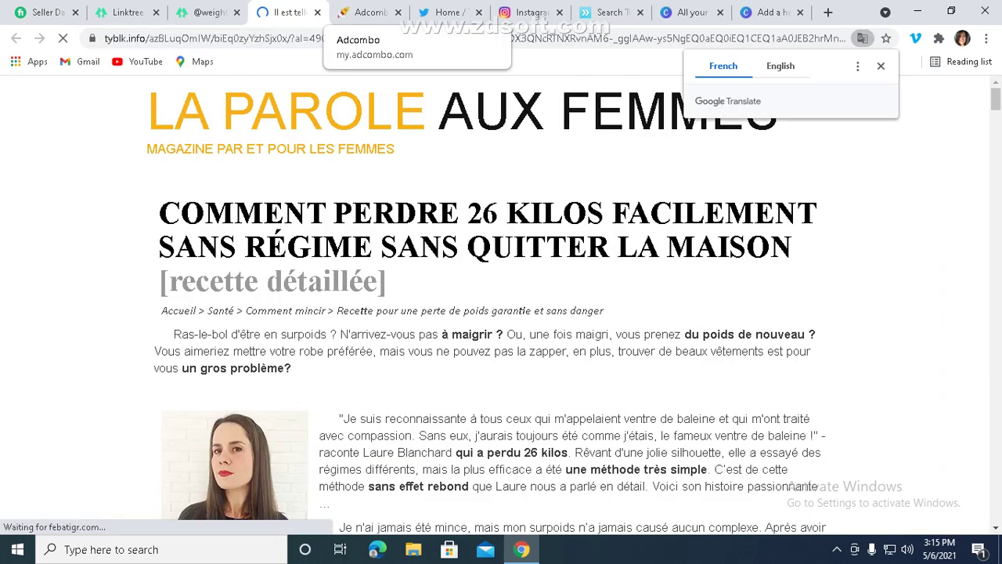
scroll(447, 99, "down", 20)
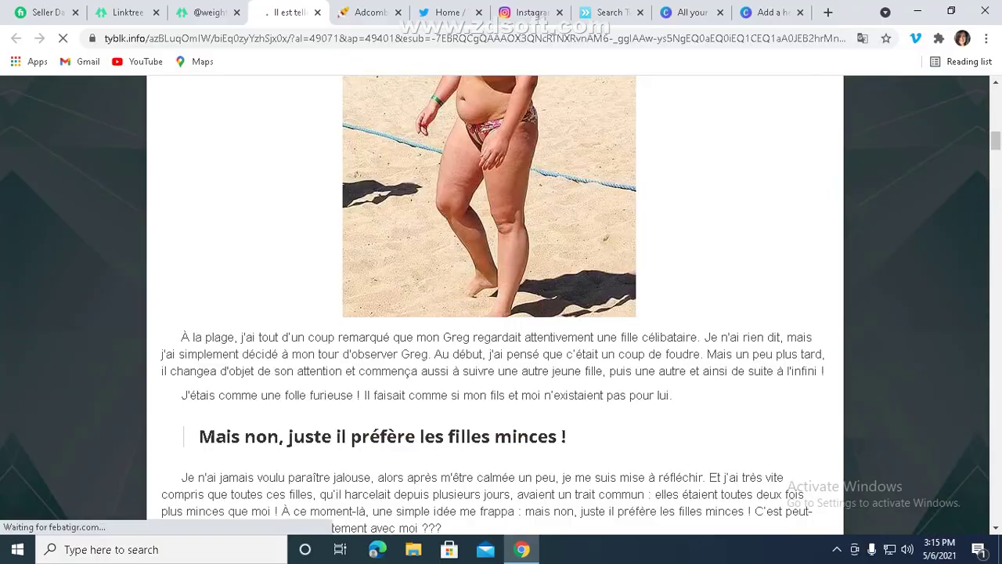
scroll(501, 303, "down", 15)
scroll(501, 303, "up", 2)
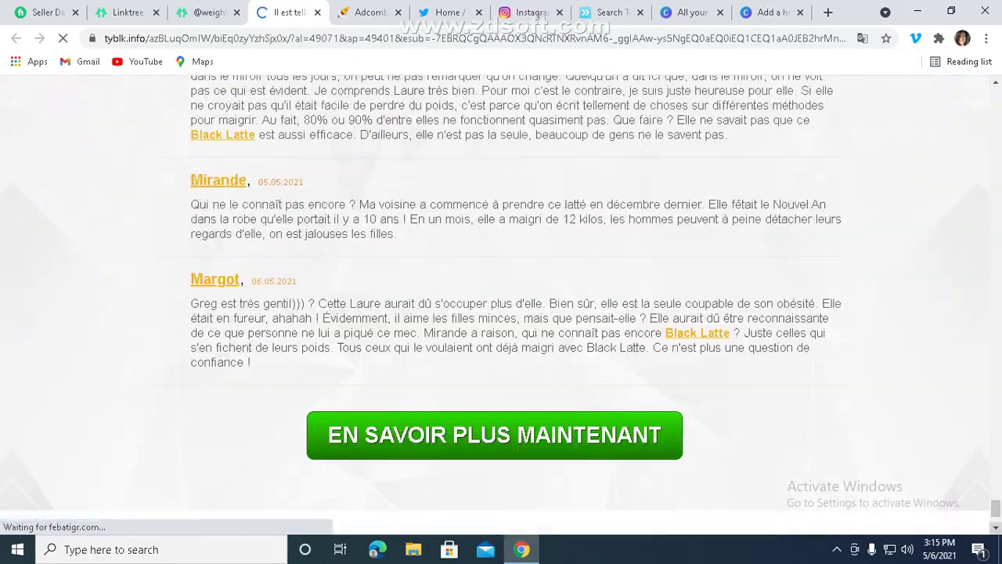
scroll(501, 305, "up", 20)
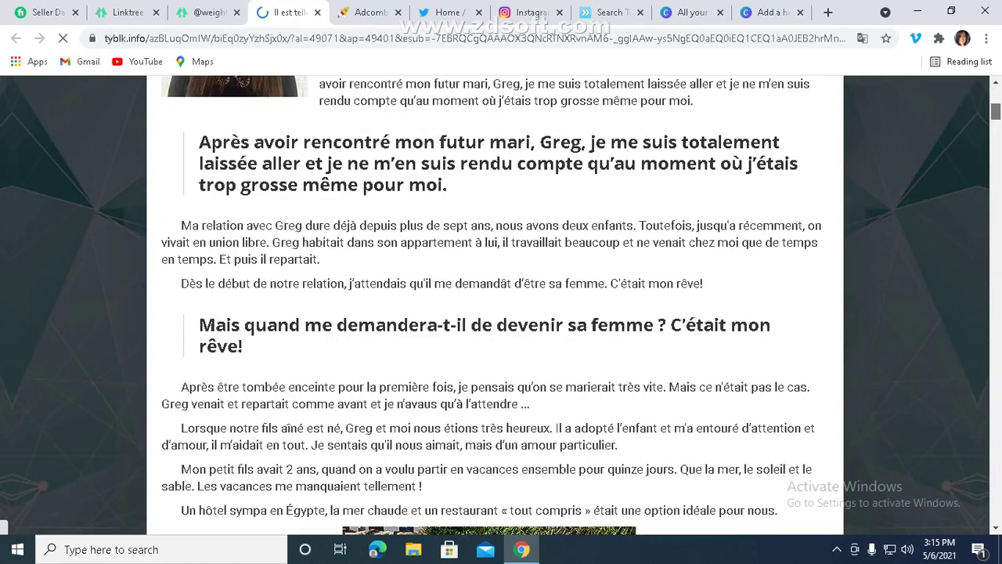
scroll(501, 305, "up", 5)
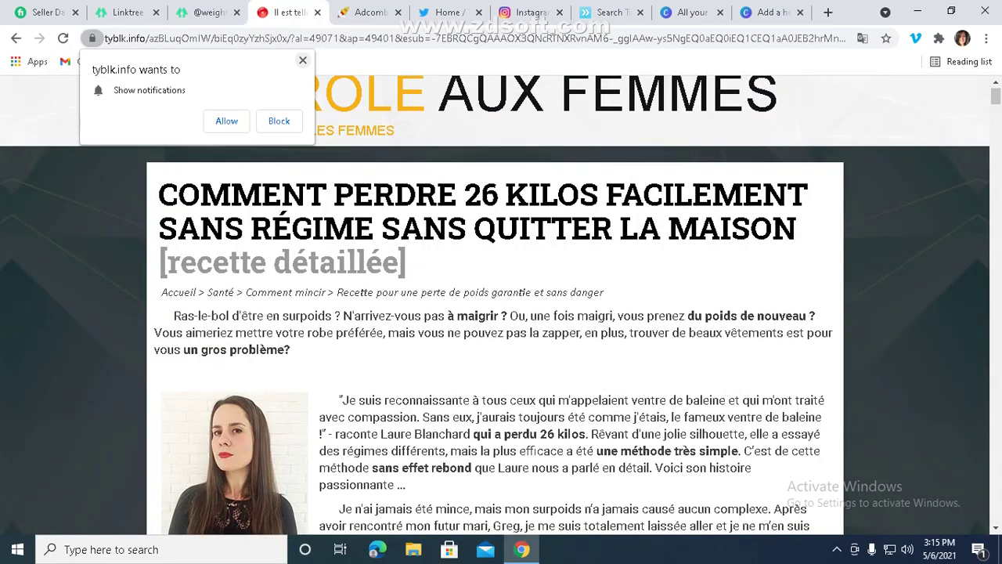
left_click(302, 60)
scroll(501, 305, "down", 20)
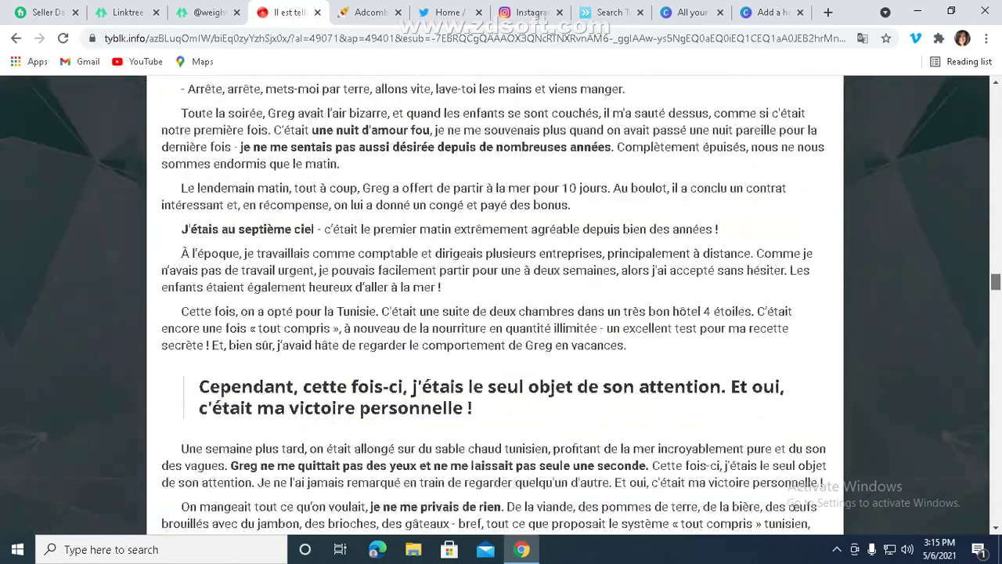
scroll(501, 305, "up", 15)
scroll(501, 305, "up", 10)
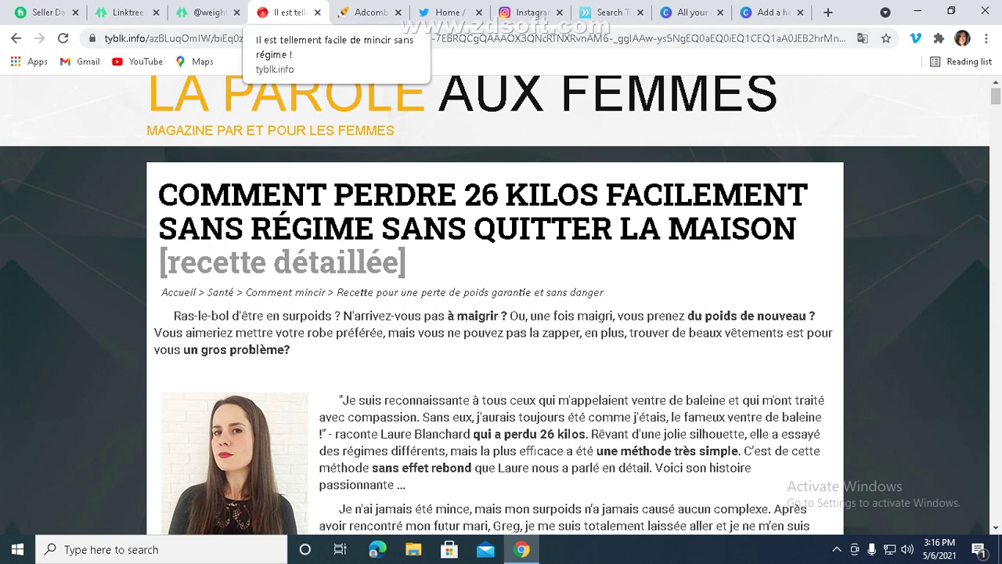
left_click(317, 12)
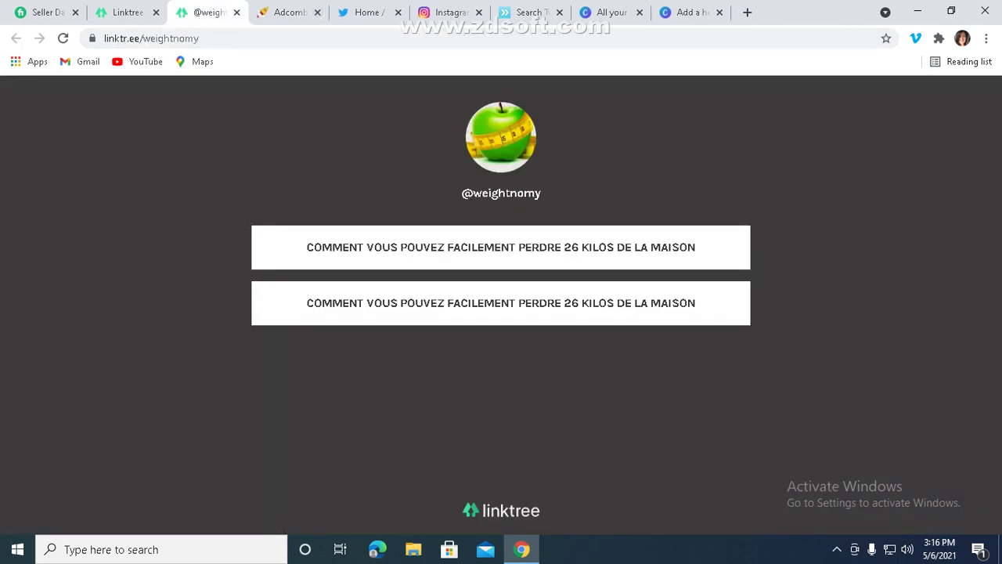
- Return to the Linktree admin, open the public profile page from it, and go back to the admin
left_click(125, 12)
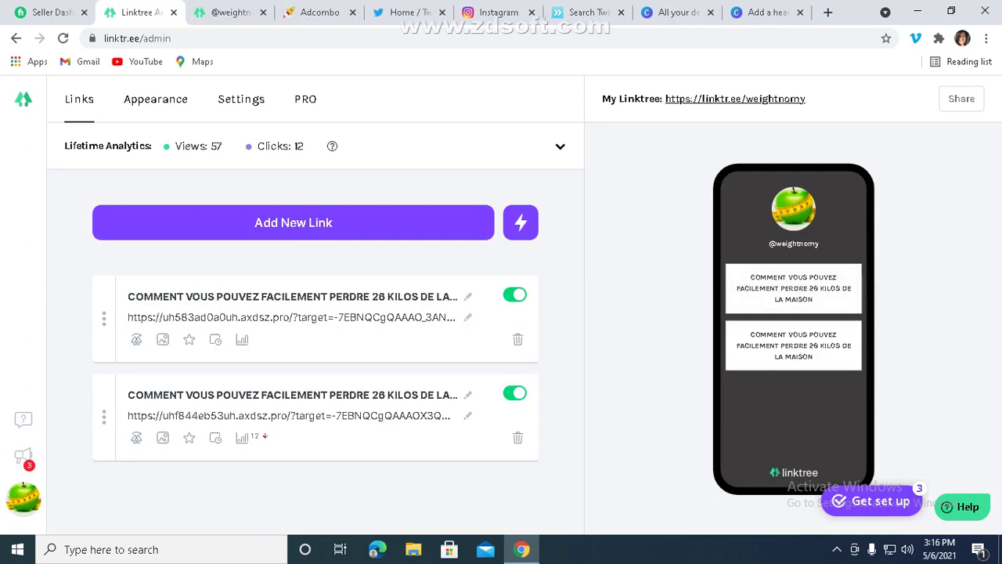
left_click(735, 98)
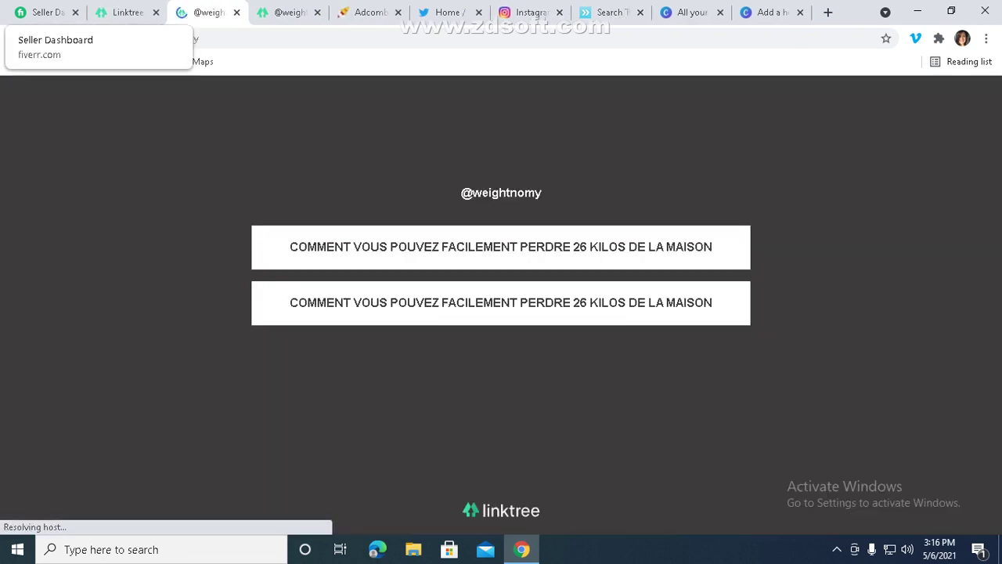
left_click(126, 11)
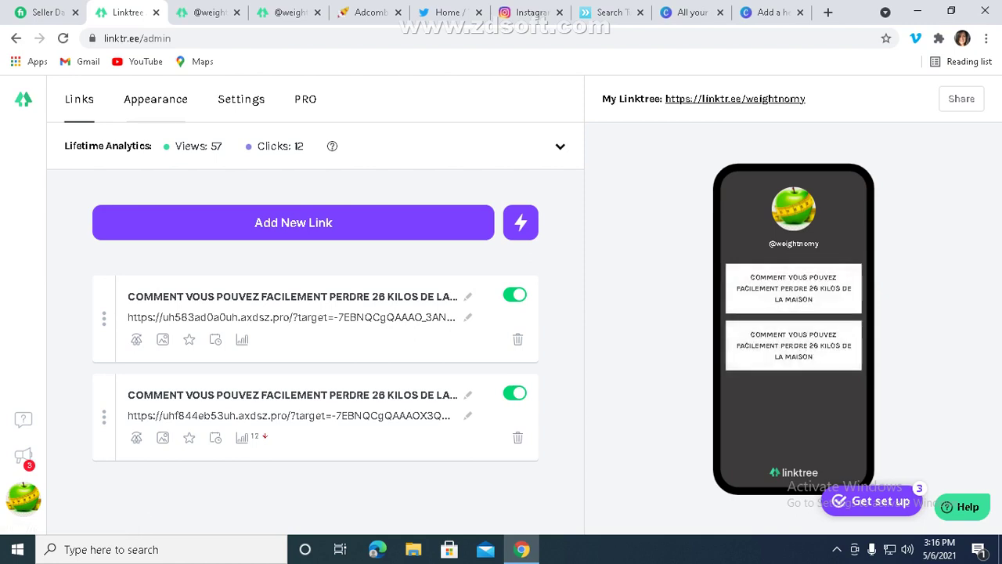
- Open the Linktree appearance settings and try the Linktree x Laylie and Linktree x Judit Zengovari themes
left_click(156, 98)
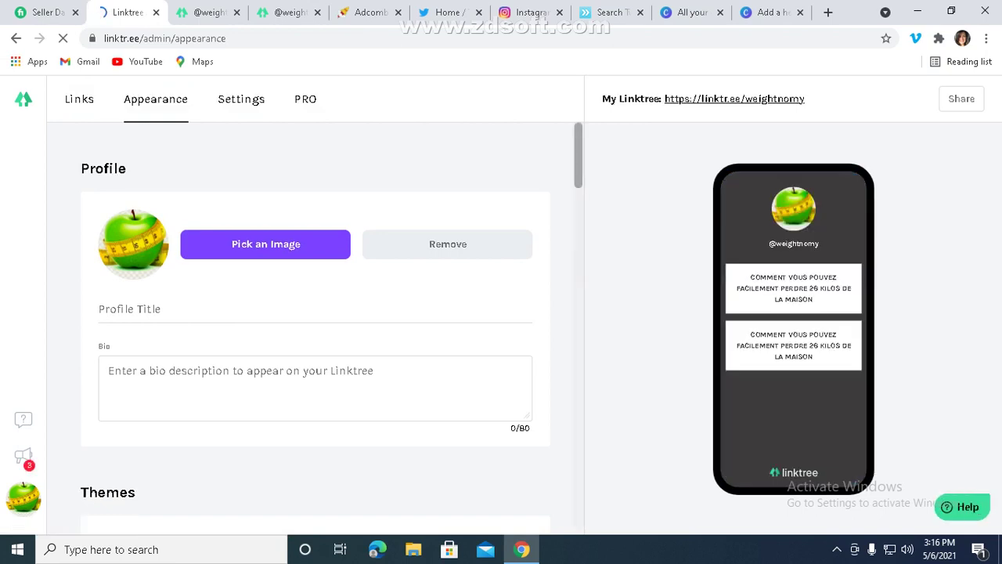
scroll(313, 328, "down", 4)
scroll(313, 328, "up", 3)
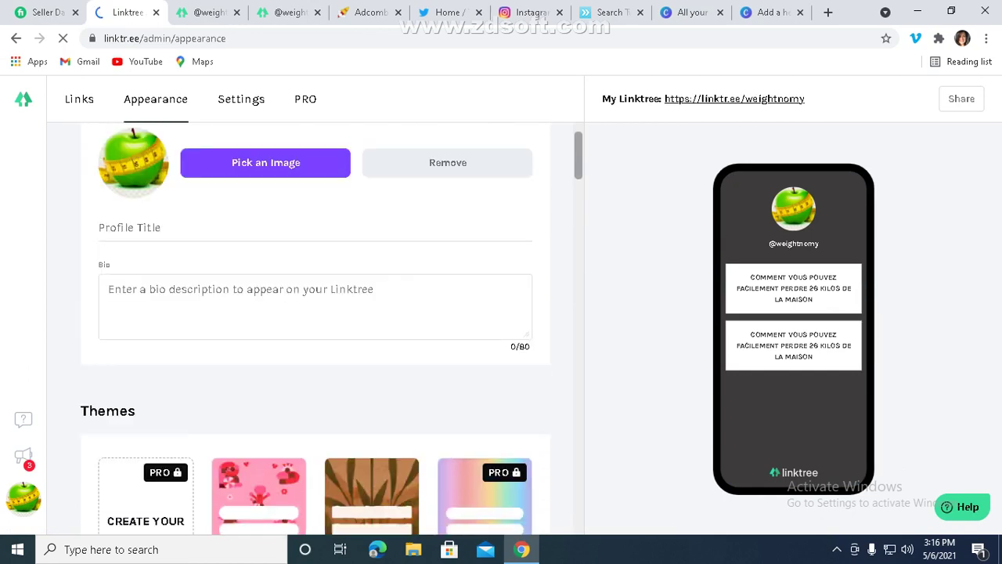
scroll(313, 329, "down", 9)
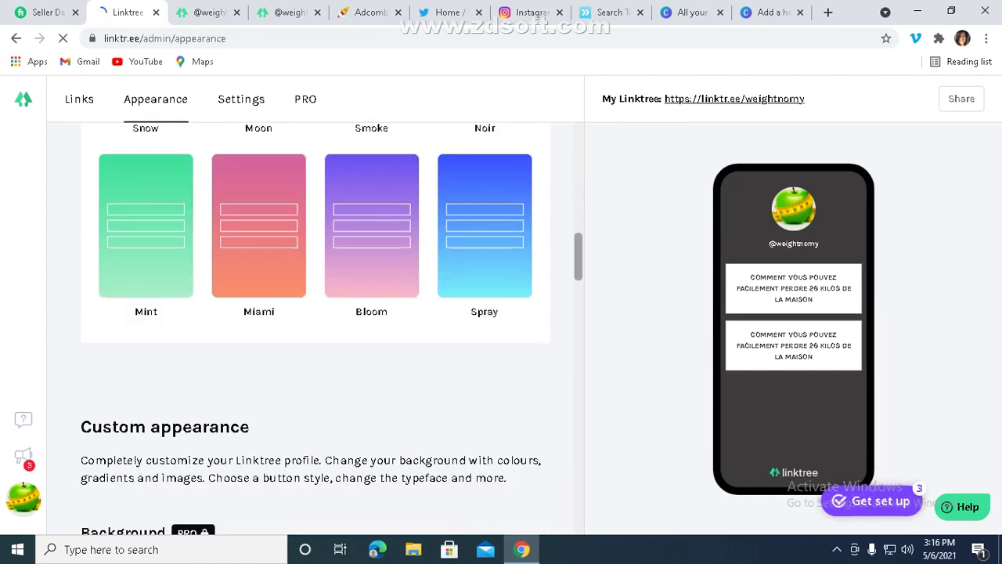
scroll(313, 329, "down", 1)
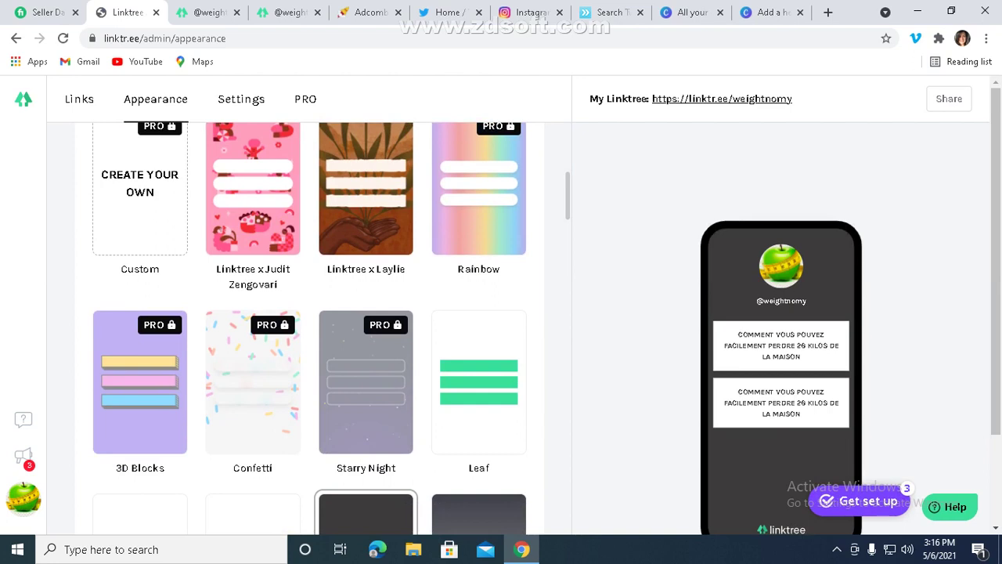
left_click(365, 189)
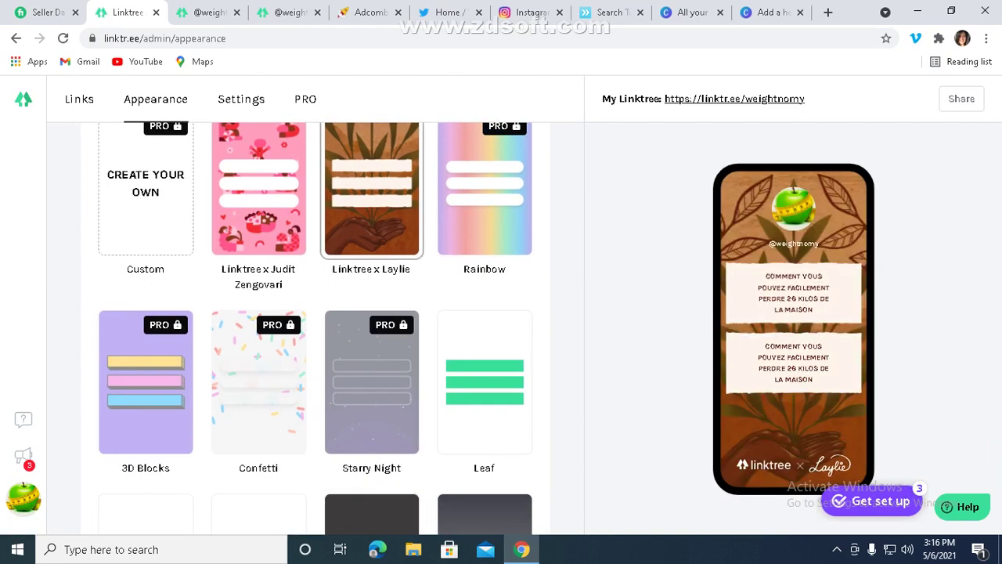
left_click(258, 188)
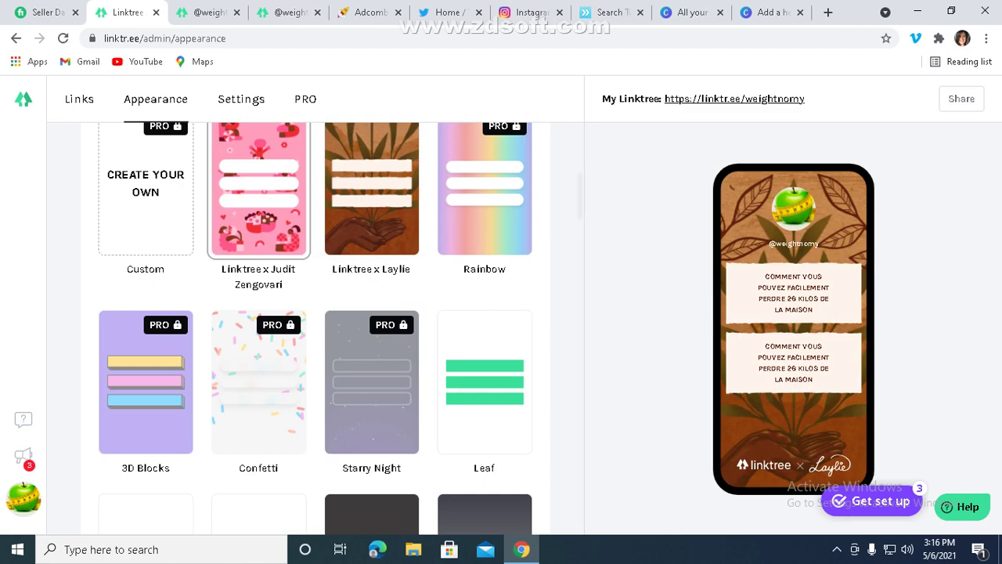
- Look through the remaining themes, try Snow, and set the Linktree page's theme to Smoke
scroll(313, 329, "up", 1)
scroll(313, 329, "down", 2)
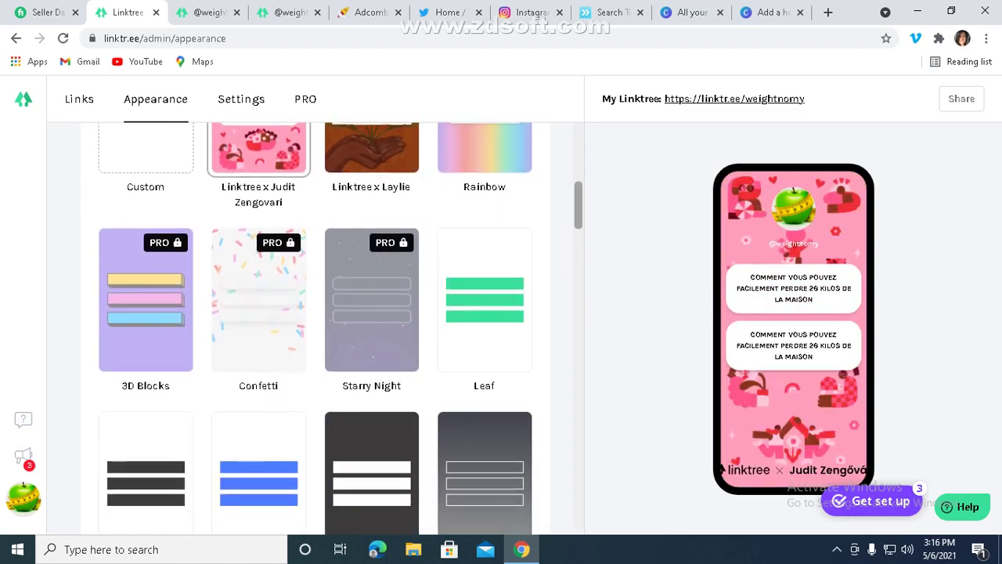
scroll(313, 329, "down", 5)
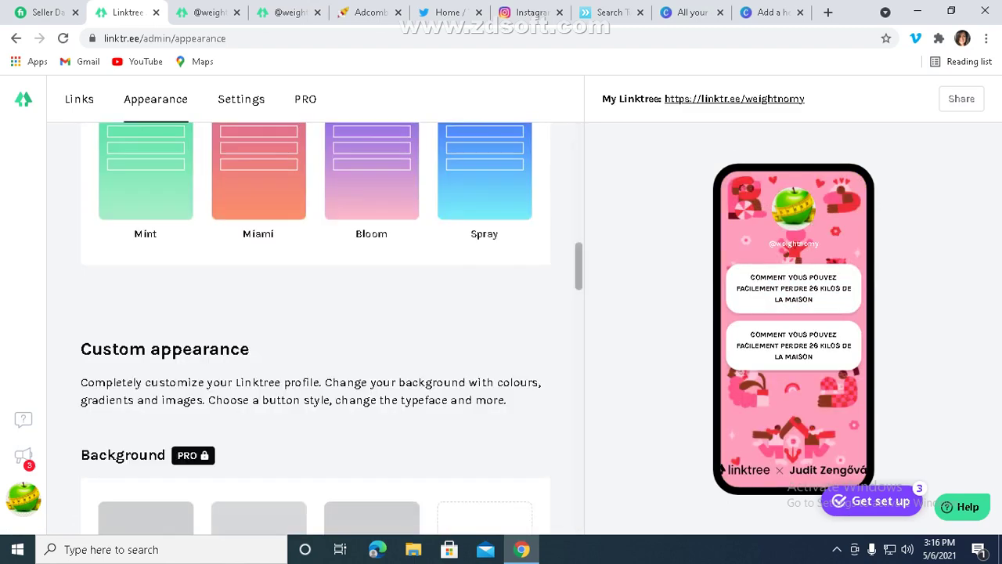
scroll(313, 329, "down", 4)
scroll(313, 329, "up", 6)
scroll(313, 329, "up", 2)
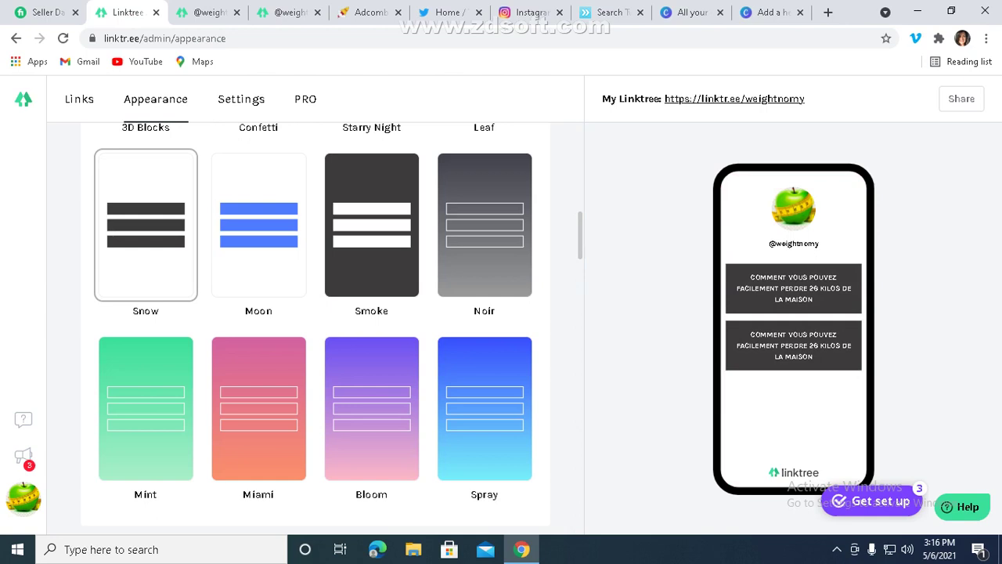
left_click(371, 227)
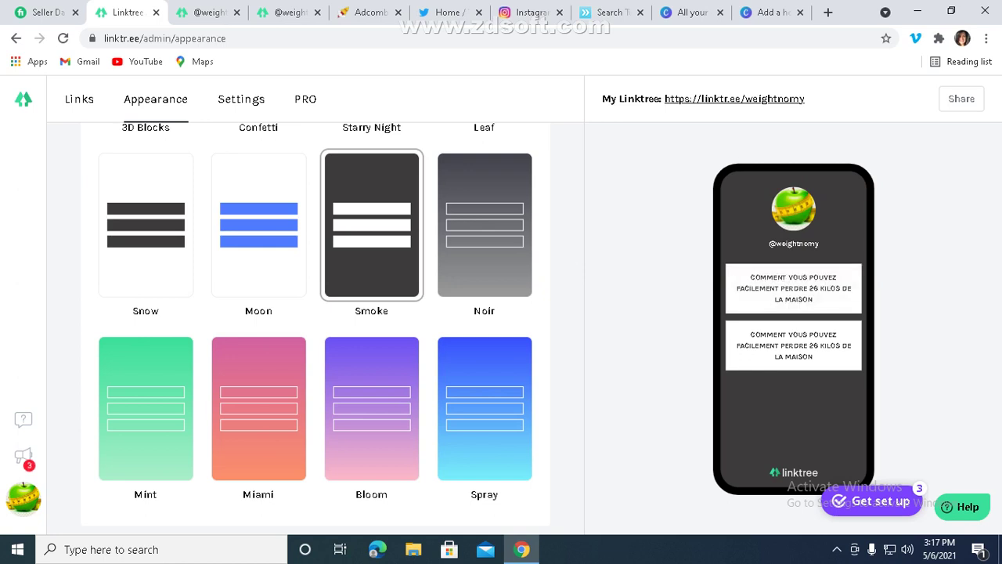
- Open the public Linktree page from the admin, close its duplicate tabs, and select the page's web address
left_click(735, 100)
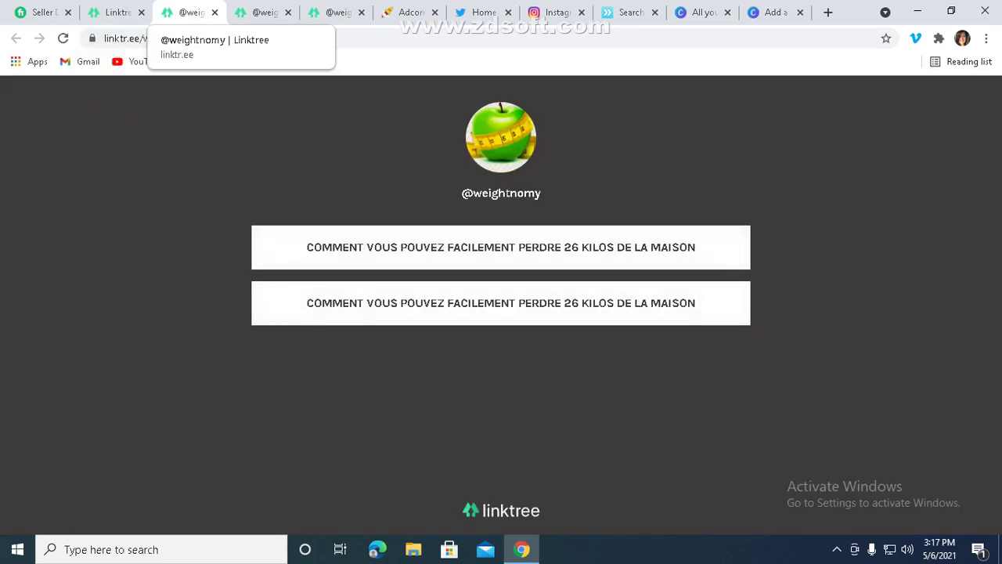
left_click(288, 13)
left_click(288, 13)
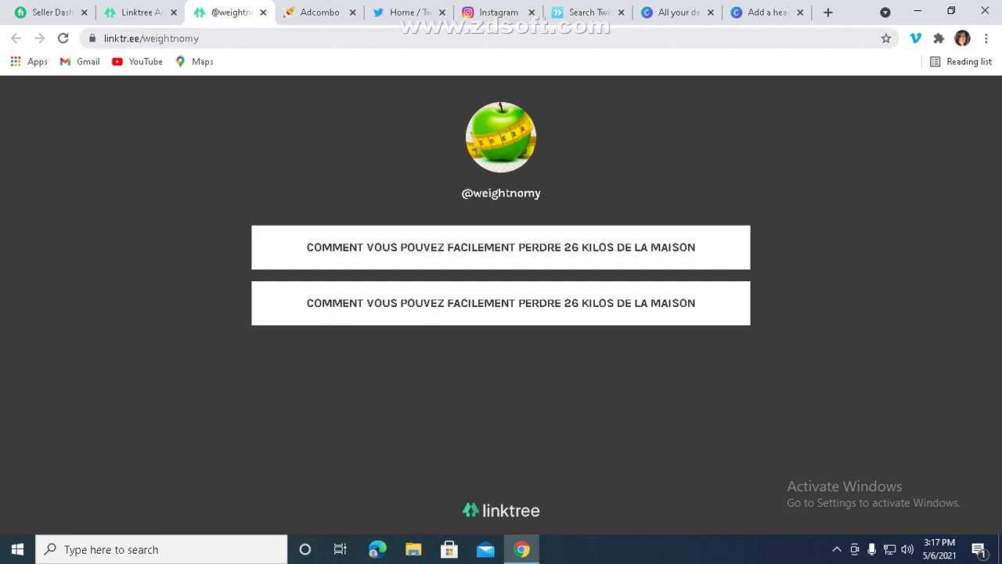
left_click(180, 38)
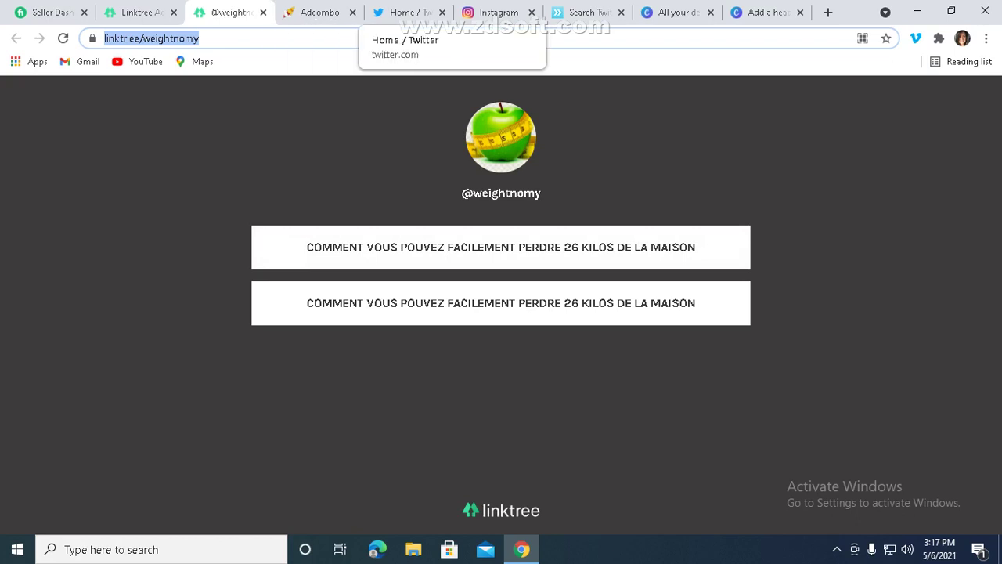
- Switch to Twitter, open the account's profile for editing, and look over the profile fields
left_click(403, 12)
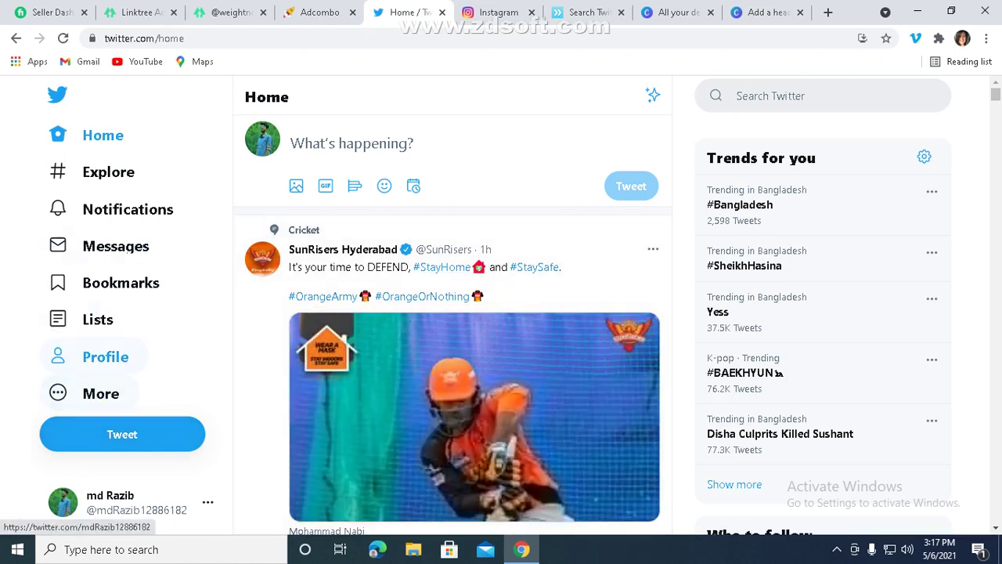
left_click(105, 357)
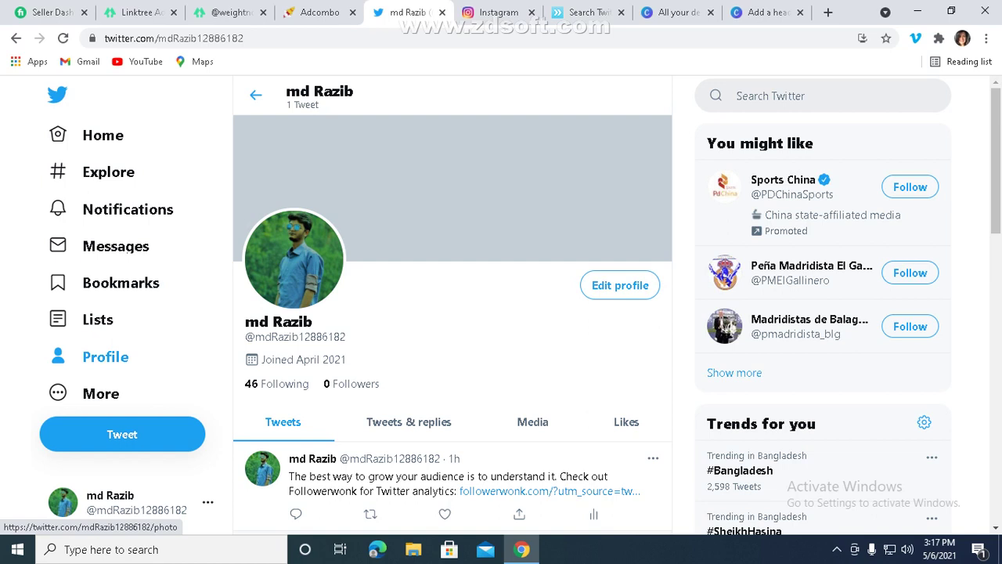
left_click(620, 285)
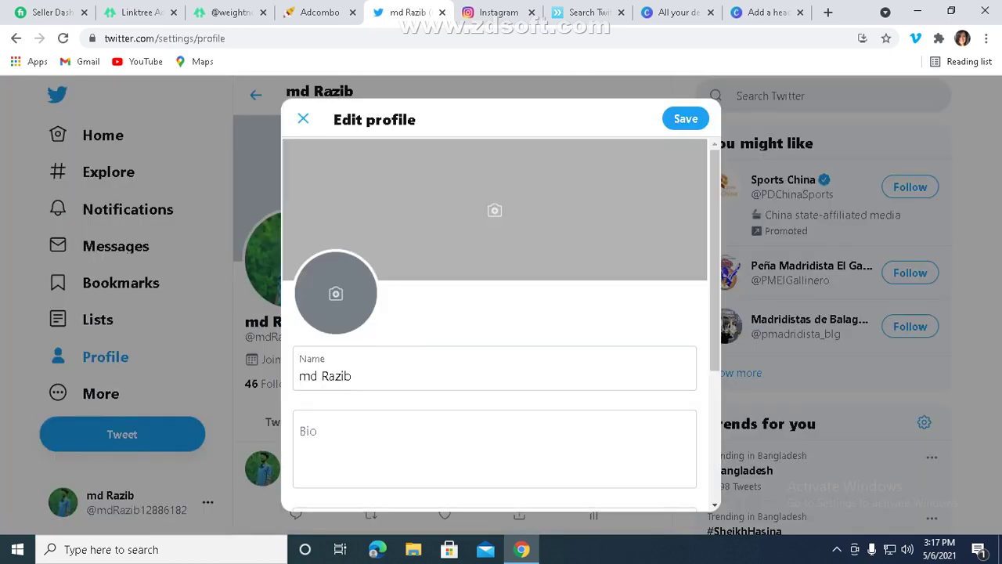
scroll(494, 313, "down", 3)
scroll(494, 313, "up", 3)
- Search Google in a new browser tab for "twitter cover size" and highlight the header dimensions in the featured answer
left_click(829, 12)
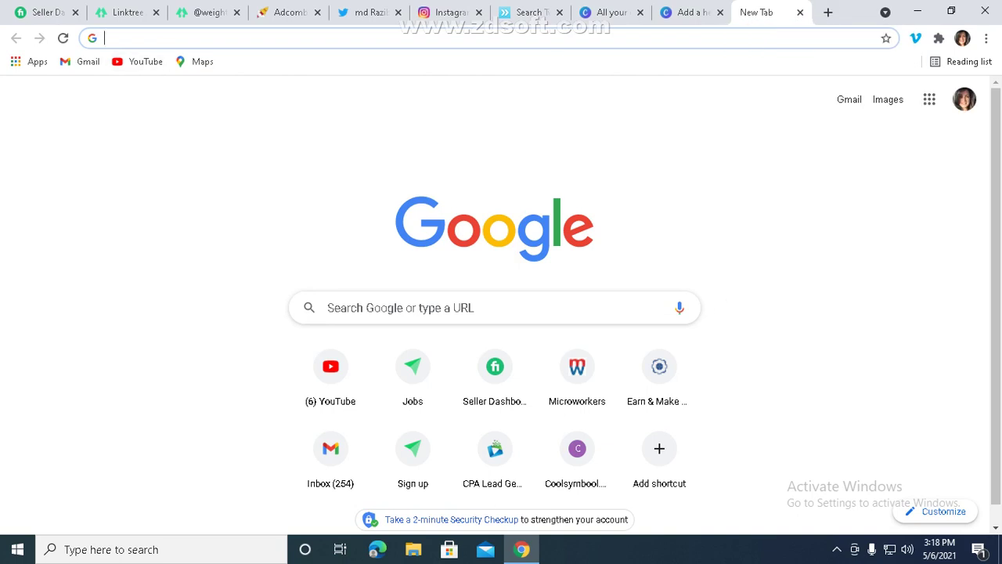
key("Down")
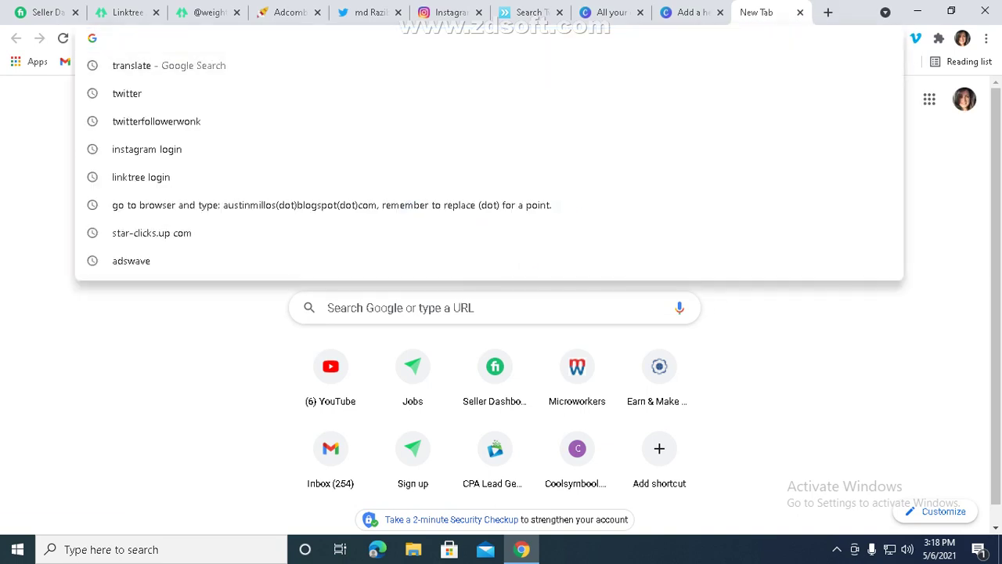
type("twi")
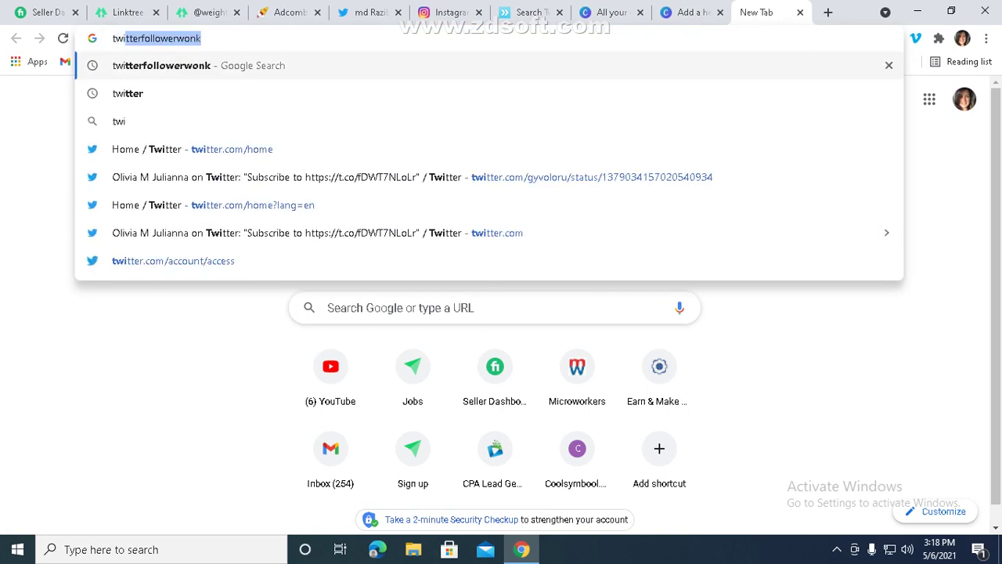
type("rrer")
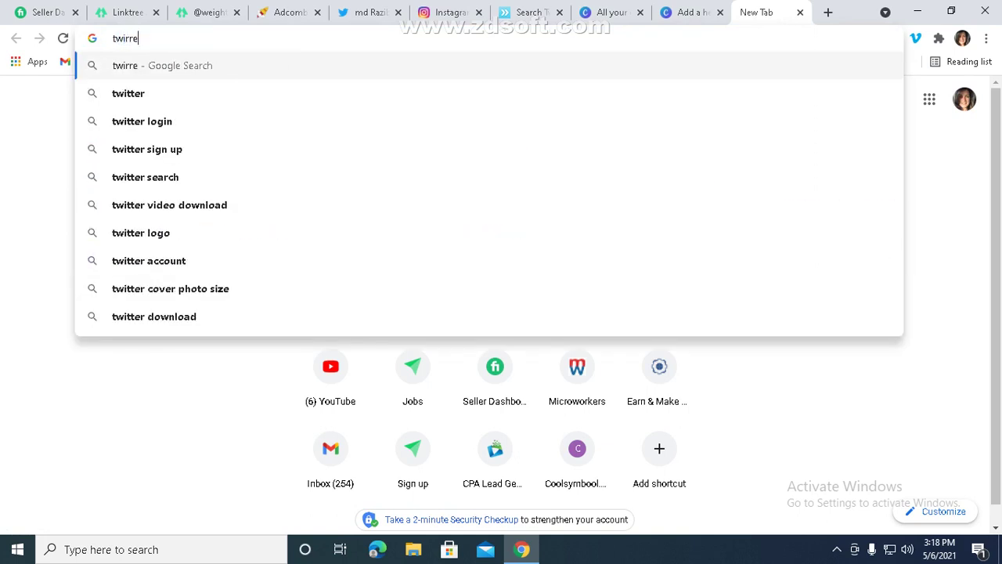
key("BackSpace")
key("BackSpace")
key("BackSpace")
key("BackSpace")
key("BackSpace")
key("BackSpace")
key("BackSpace")
type("t")
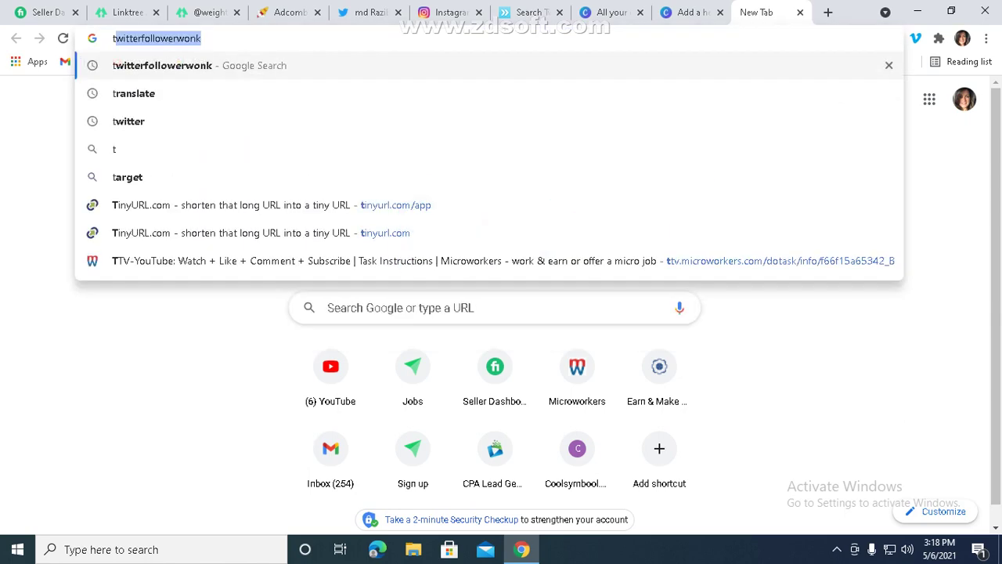
type("witter")
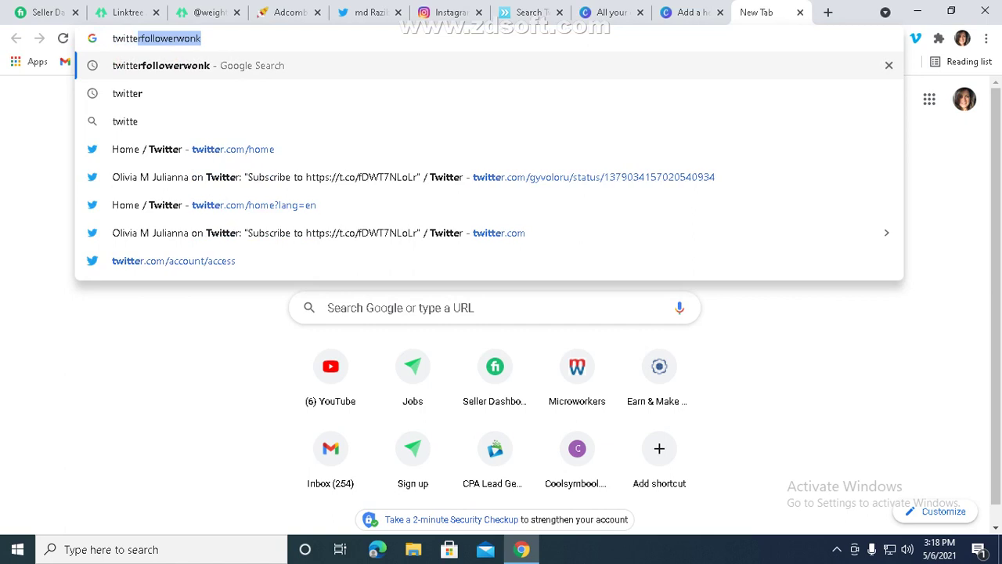
type(" cov")
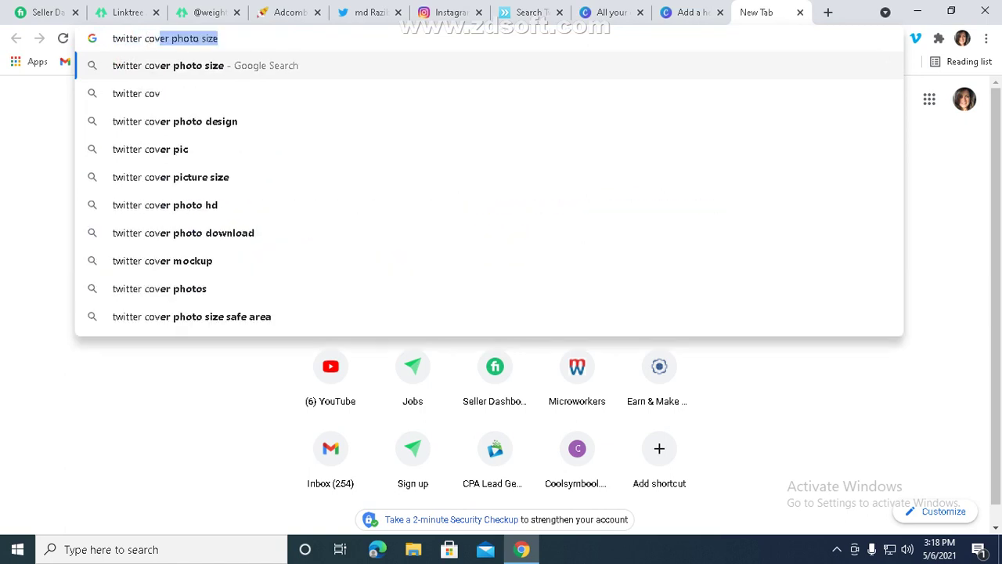
type("er size")
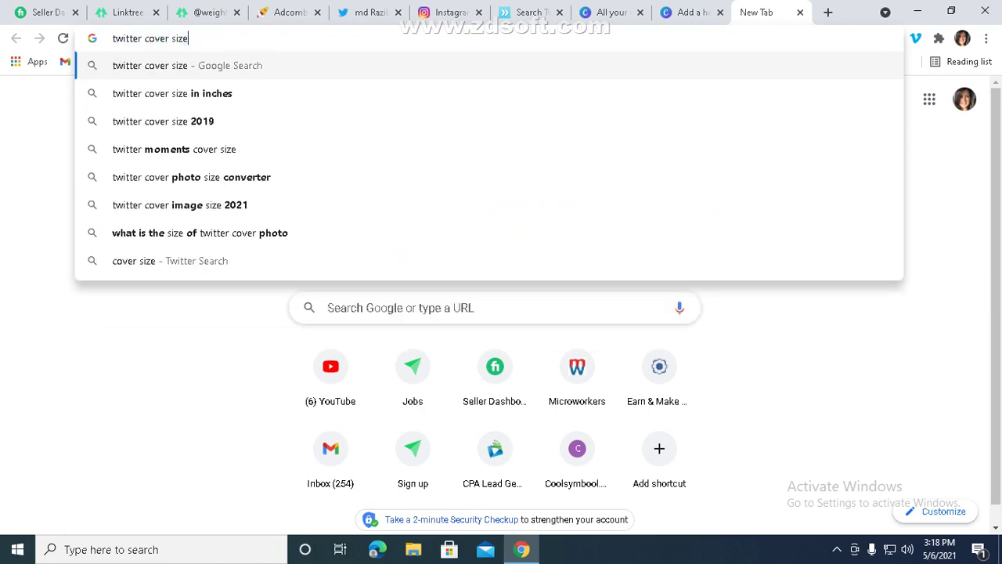
key("Return")
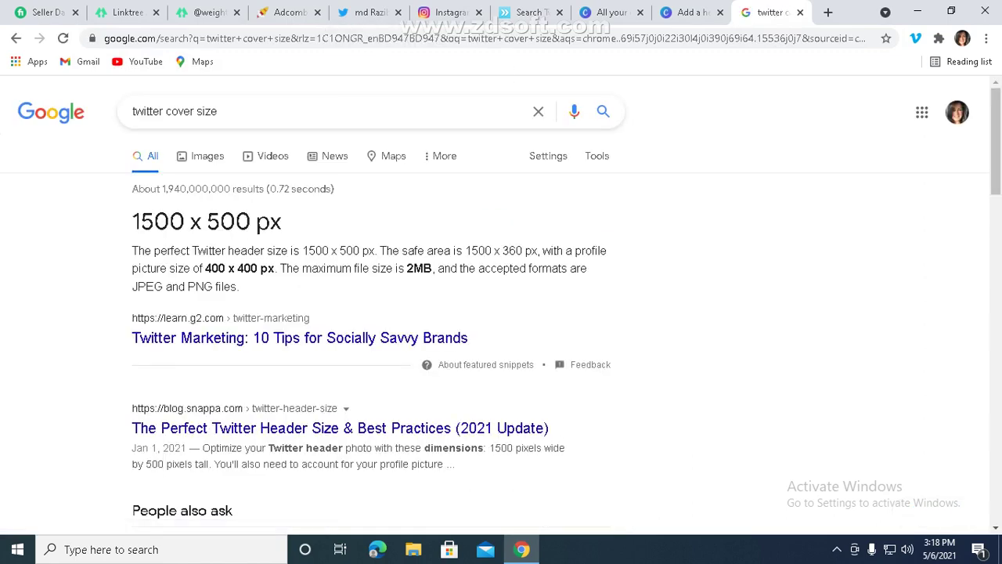
left_click_drag(133, 221, 288, 251)
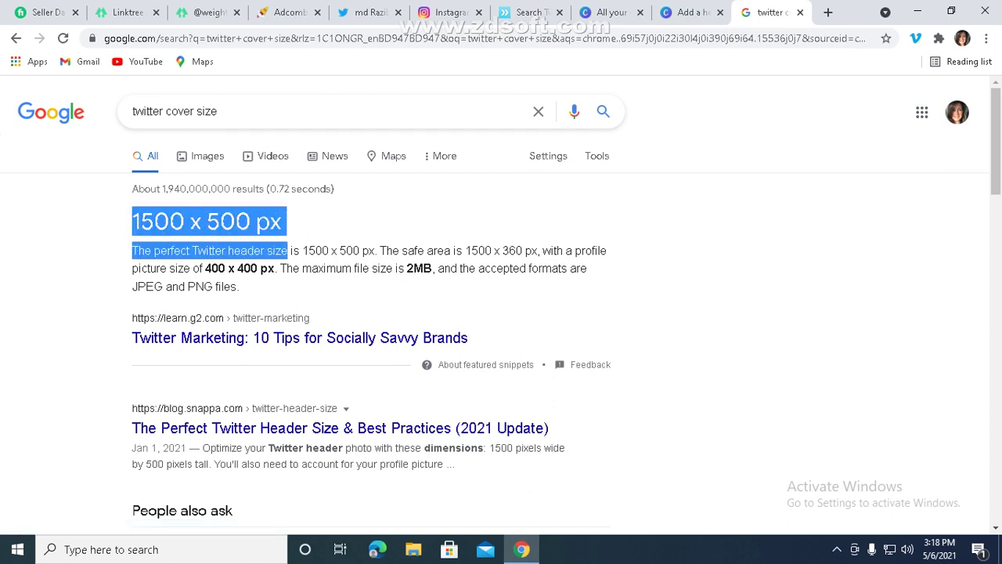
- Compare the public Linktree page with the Twitter profile form, checking the profile's name field against the Linktree page
left_click(125, 12)
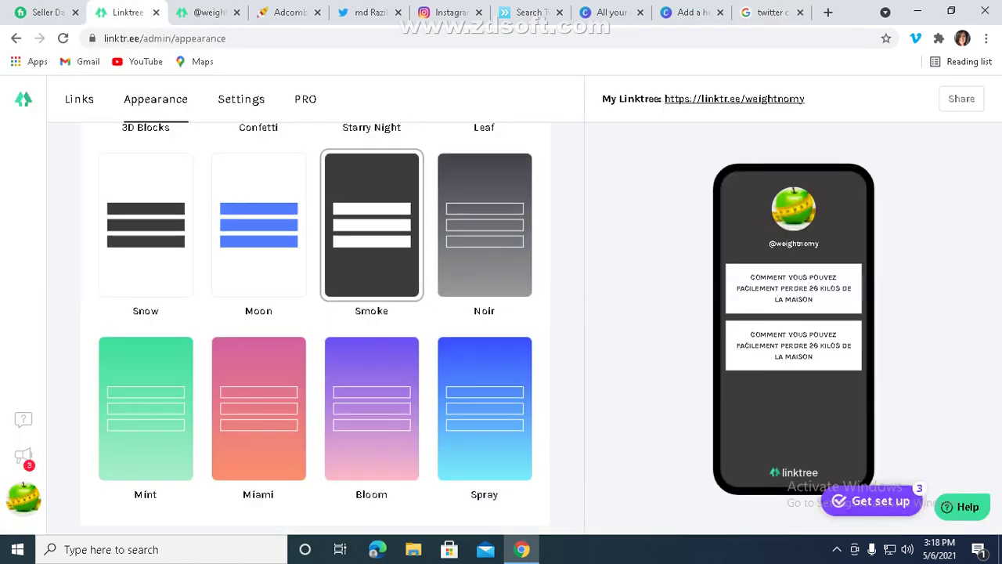
left_click(200, 12)
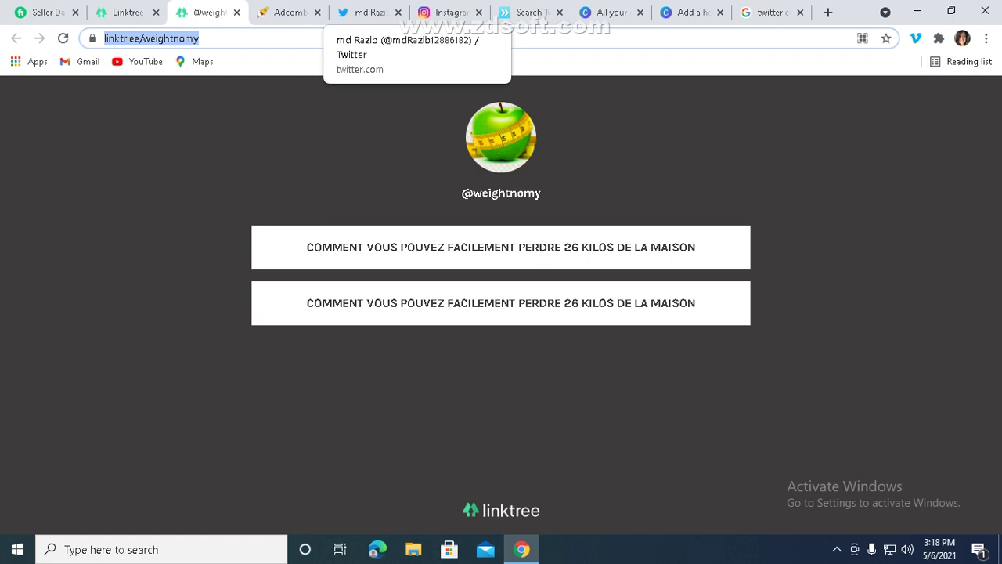
left_click(361, 12)
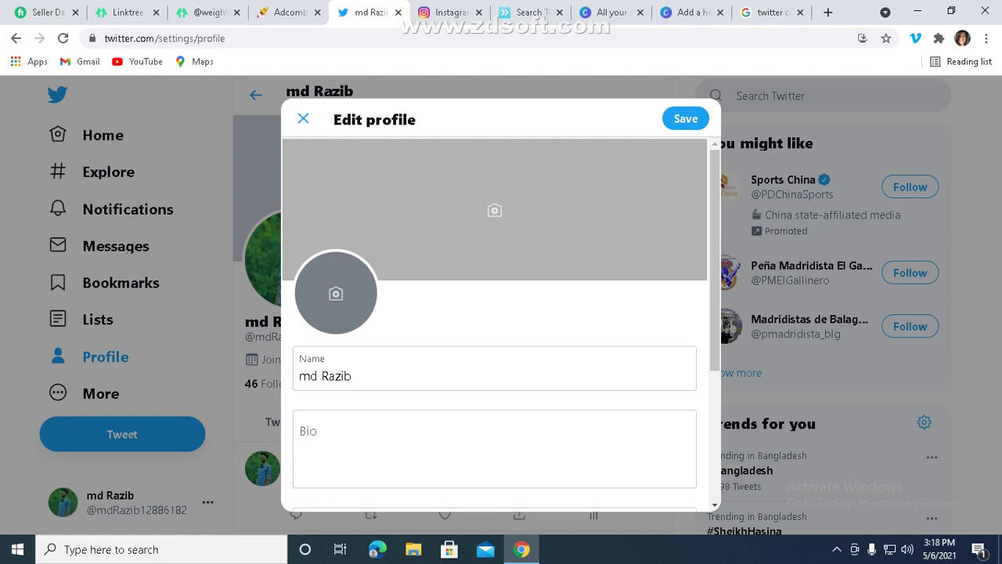
left_click(205, 12)
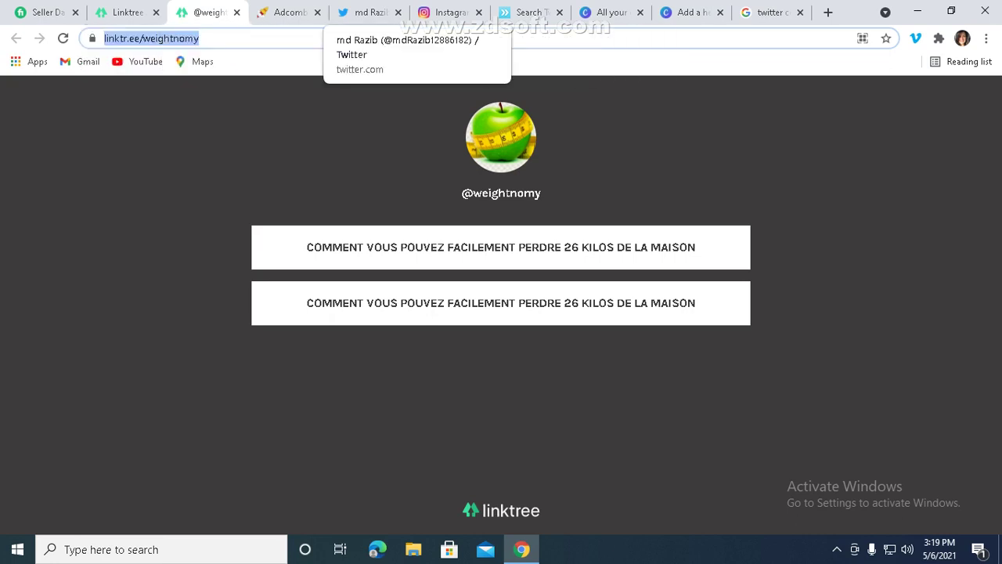
left_click(368, 11)
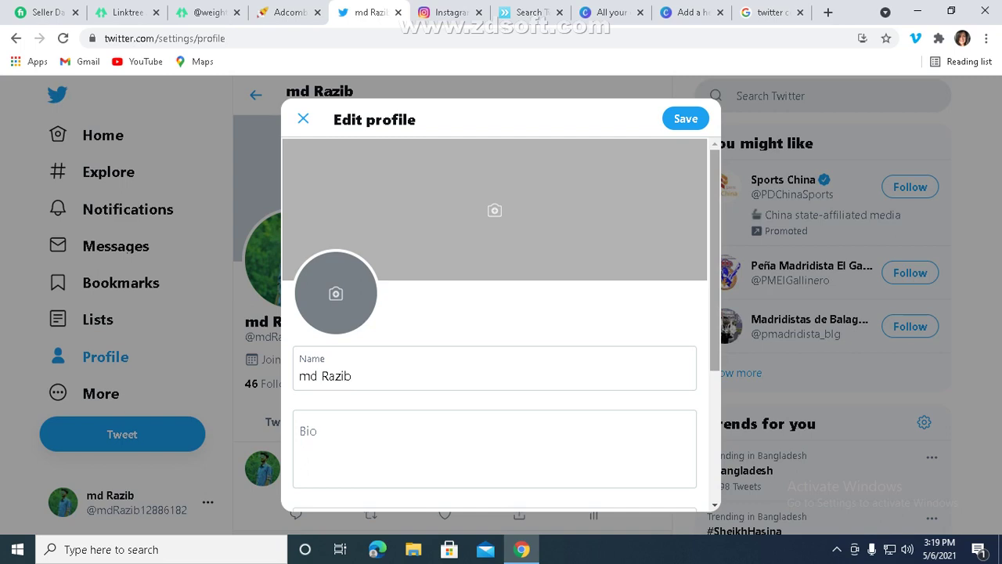
scroll(494, 313, "down", 1)
left_click(353, 320)
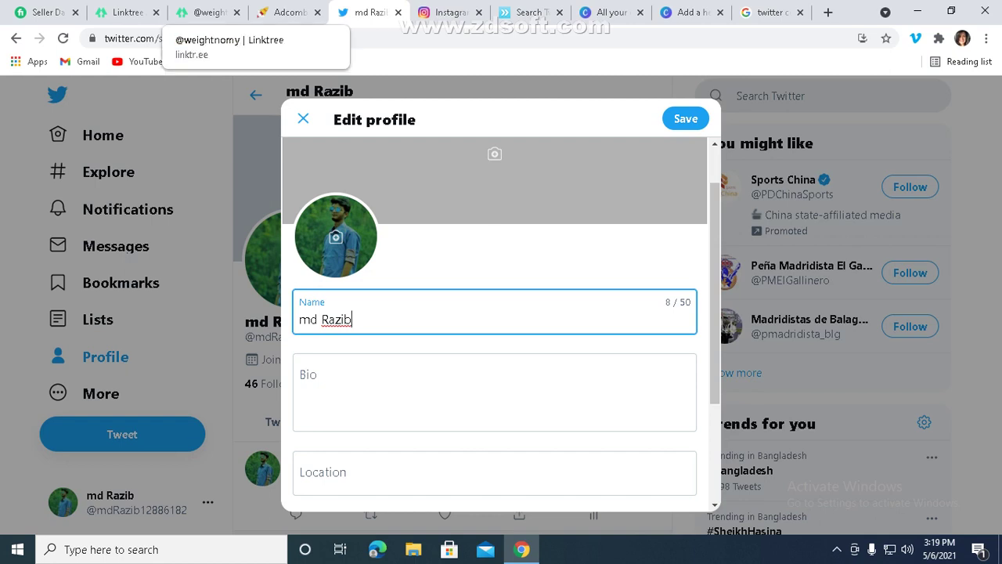
left_click(205, 12)
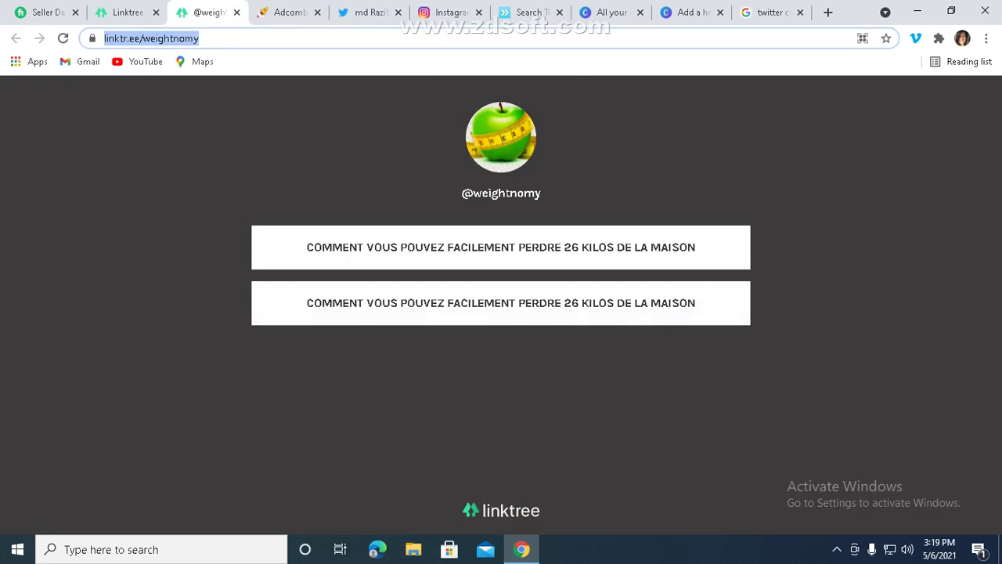
left_click(368, 12)
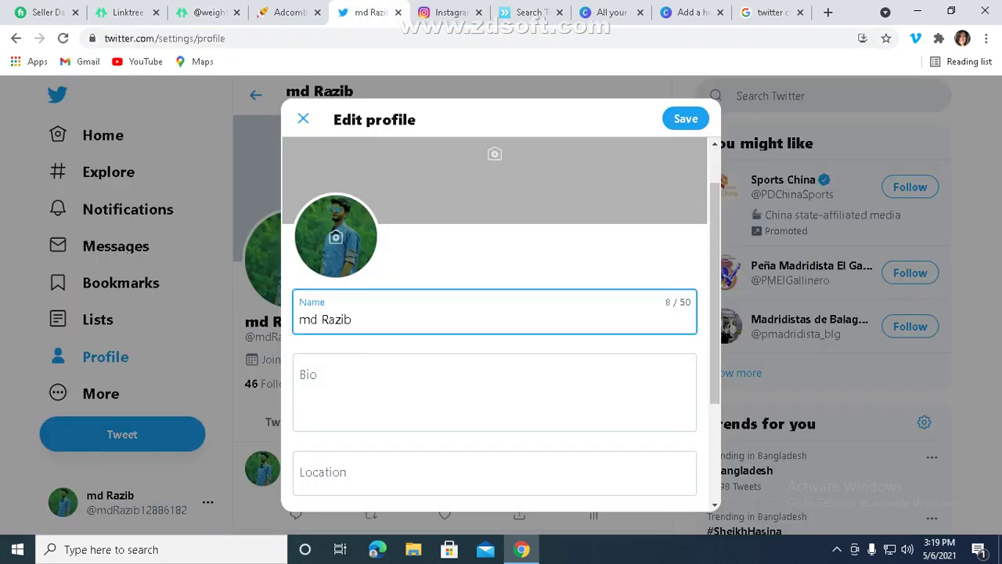
- Start the Twitter bio with "over weight is a big problem for now. we try again but can not loss weght ."
left_click_drag(714, 294, 715, 327)
left_click(494, 335)
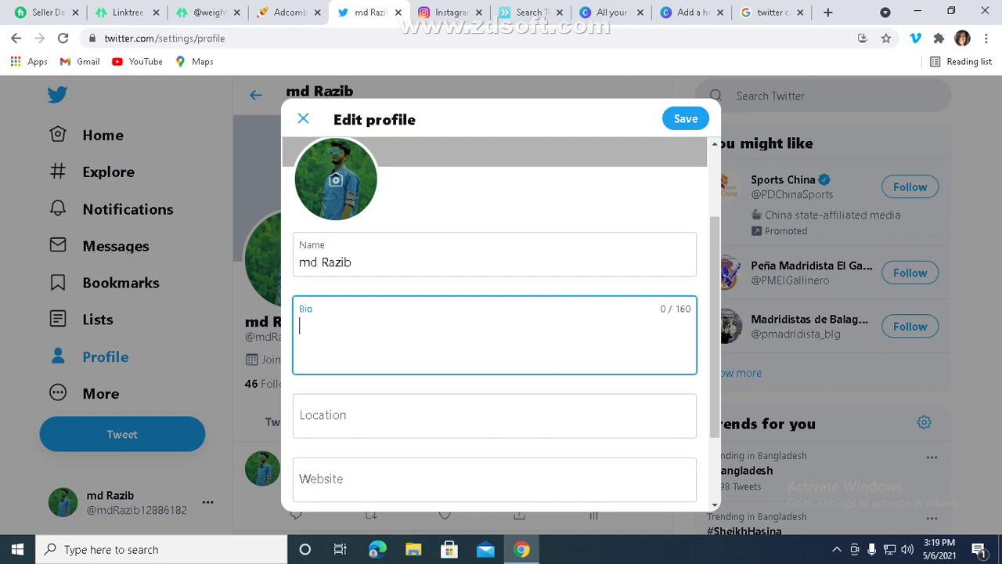
type("hi")
key("BackSpace")
key("BackSpace")
type("over weight is a ")
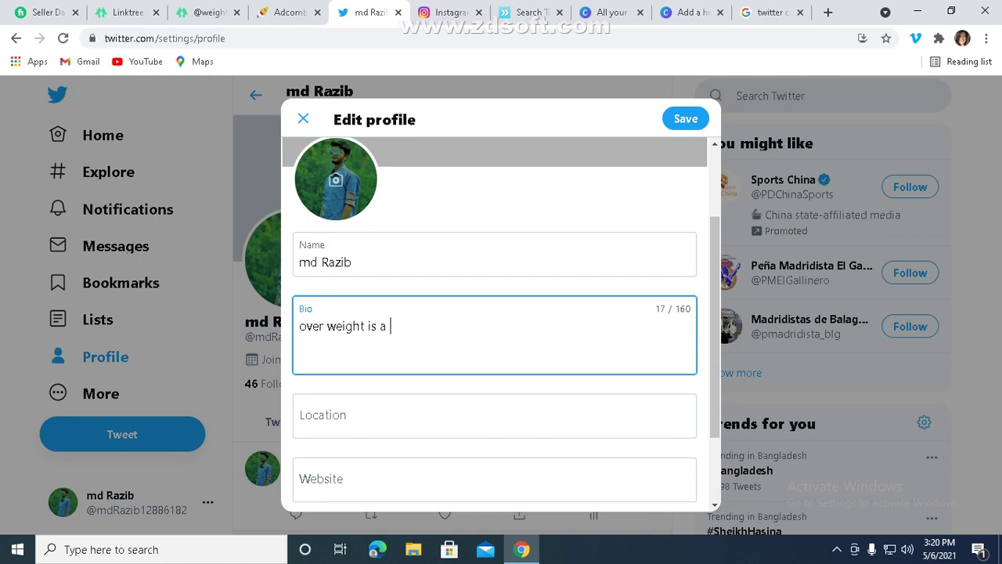
type("big problem for ")
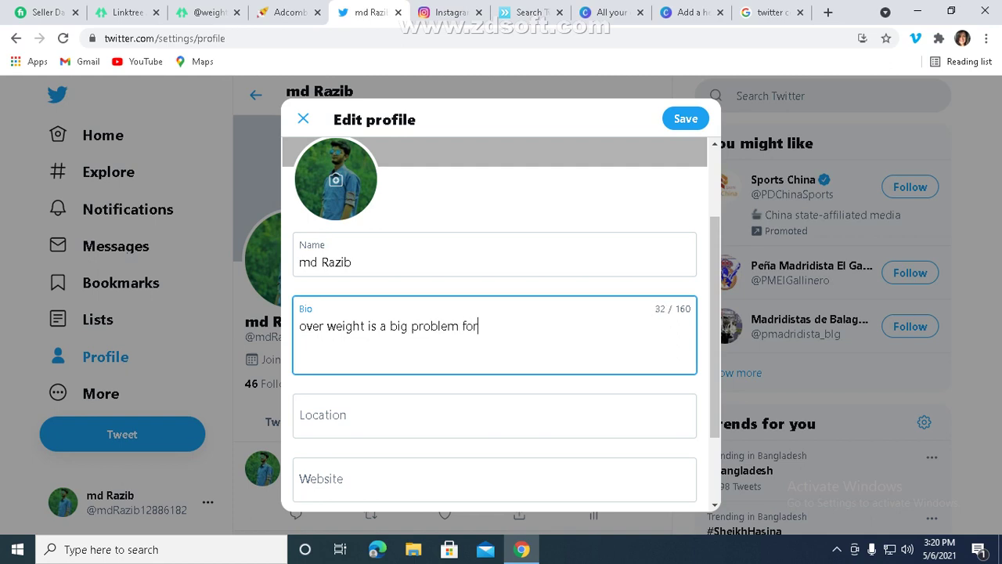
type("now. we try again b")
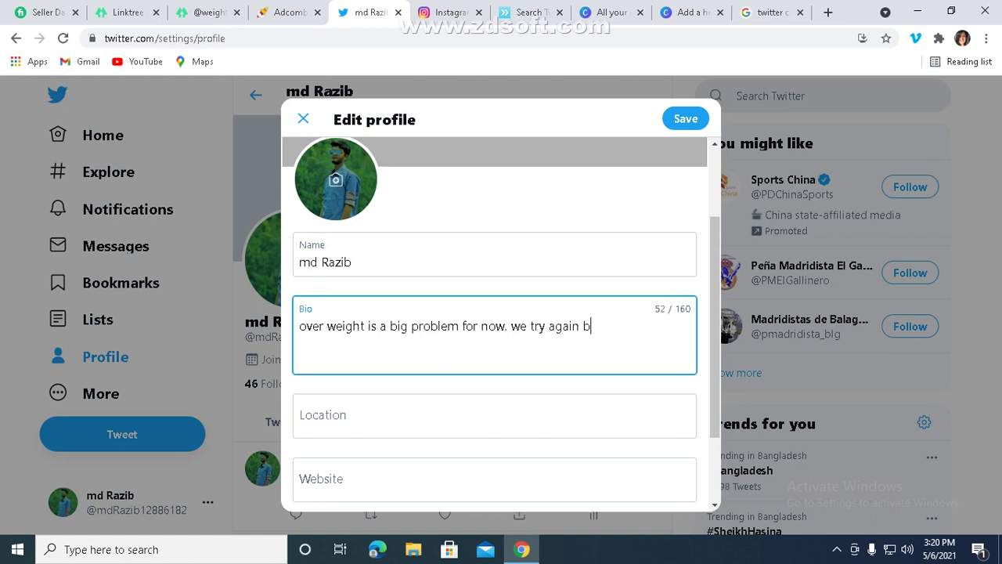
type("ut can not loss weght .")
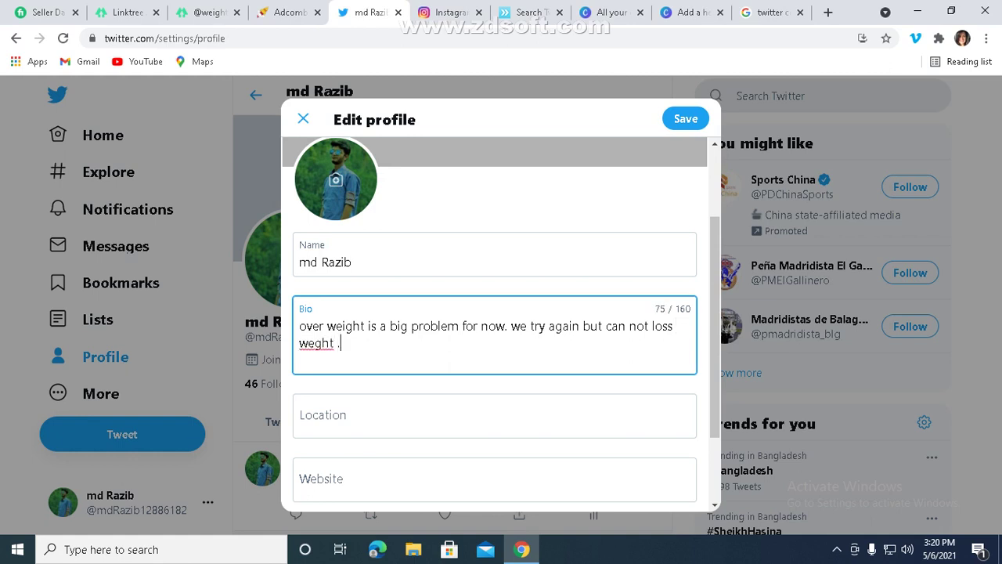
- Add "in this" to the bio and correct the misspelled "weght" to "weight"
type(" th==")
key("BackSpace")
key("BackSpace")
key("BackSpace")
key("BackSpace")
type("in this")
right_click(316, 344)
left_click(348, 160)
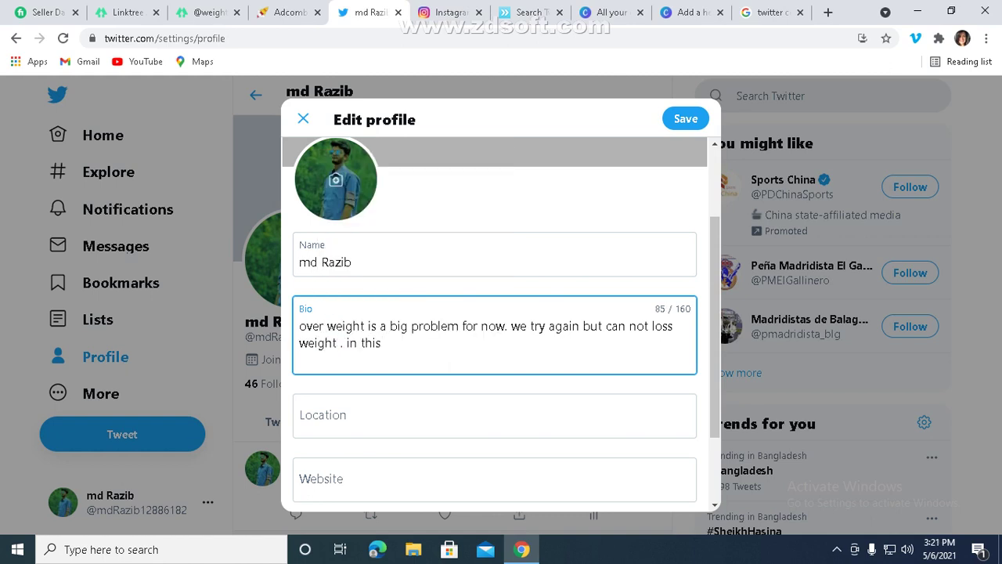
- Continue the bio's last sentence with "profile you can easily get on how to loss weight"
type("profile you can easily")
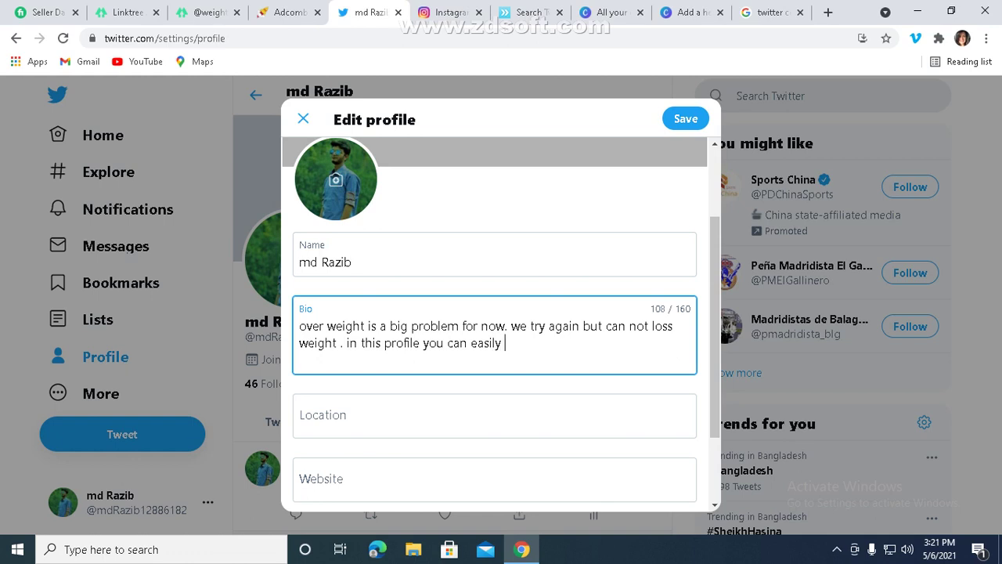
type(" get")
type("on h")
type("o")
type("w")
type("o loss ")
type("weight ")
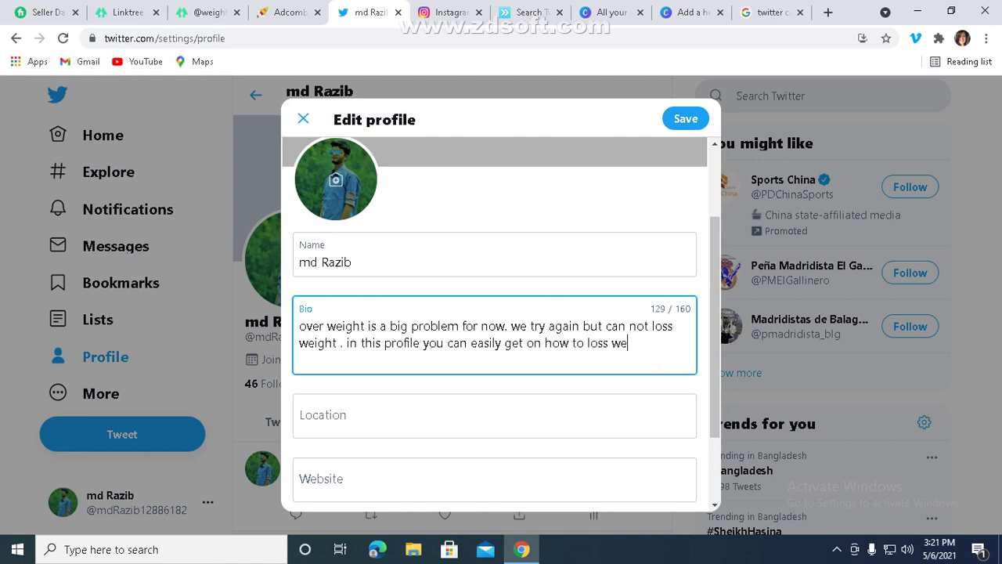
- Finish the bio with "easily" and the hashtags "#weightloss #slim"
type("easily #weight")
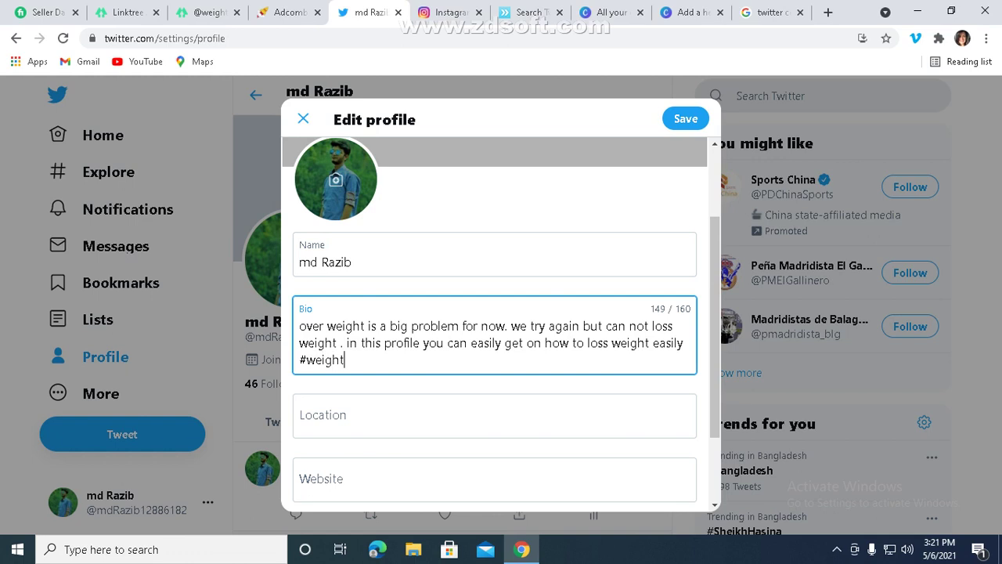
type("loss #sli")
key("BackSpace")
key("BackSpace")
key("BackSpace")
type("howto")
key("BackSpace")
key("BackSpace")
key("BackSpace")
key("BackSpace")
key("BackSpace")
type("slim")
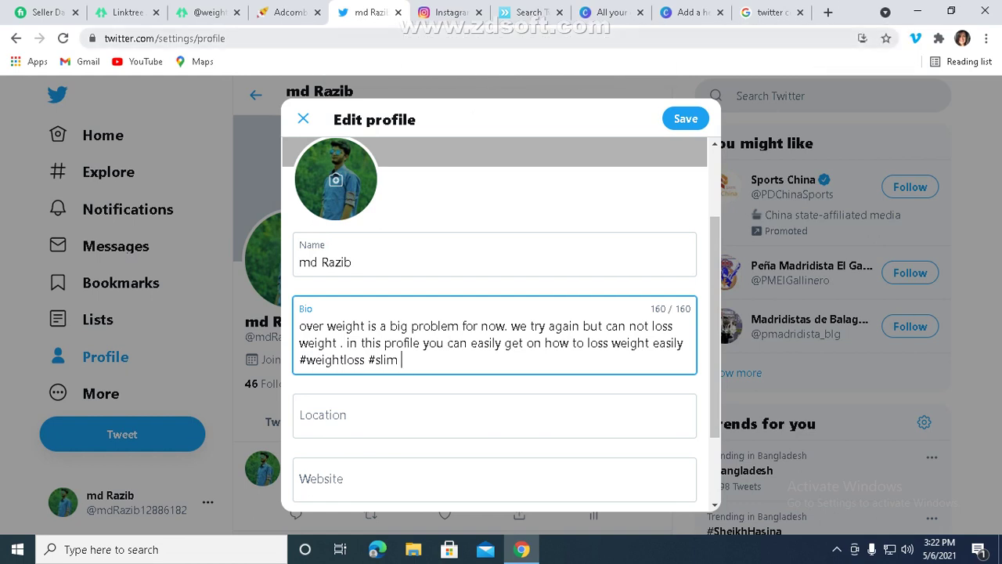
- Open Google Translate in a new browser tab
left_click(828, 11)
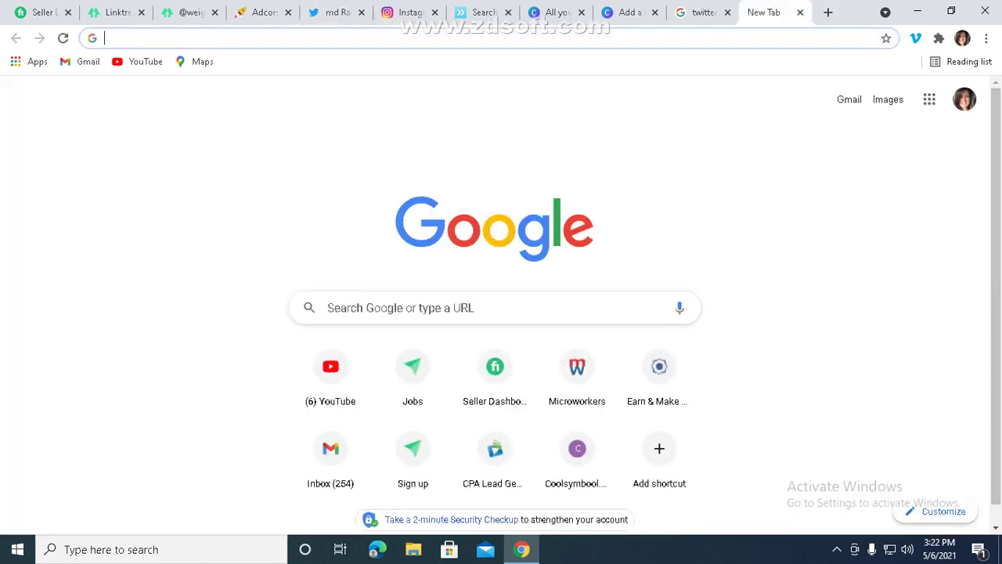
left_click(929, 99)
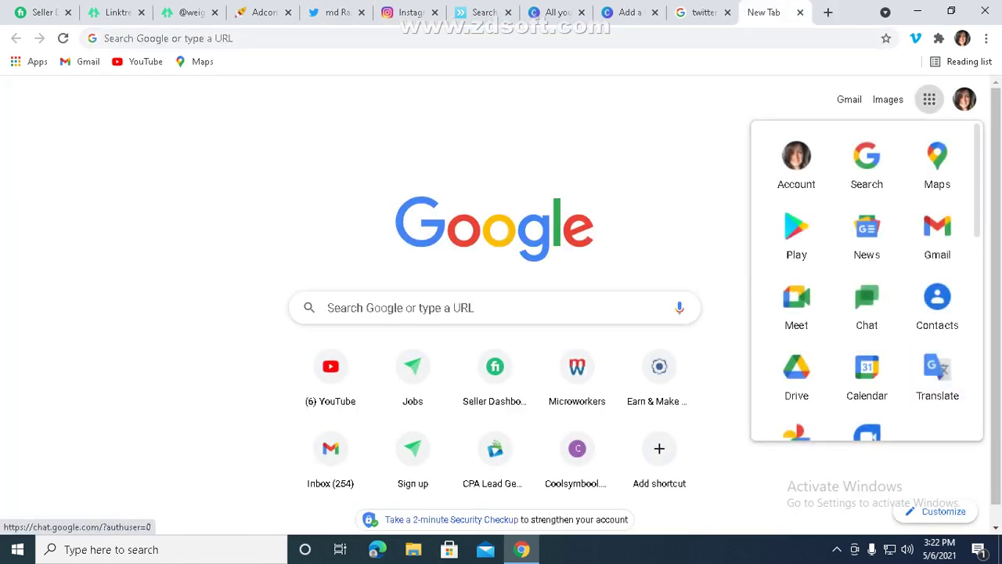
left_click(937, 374)
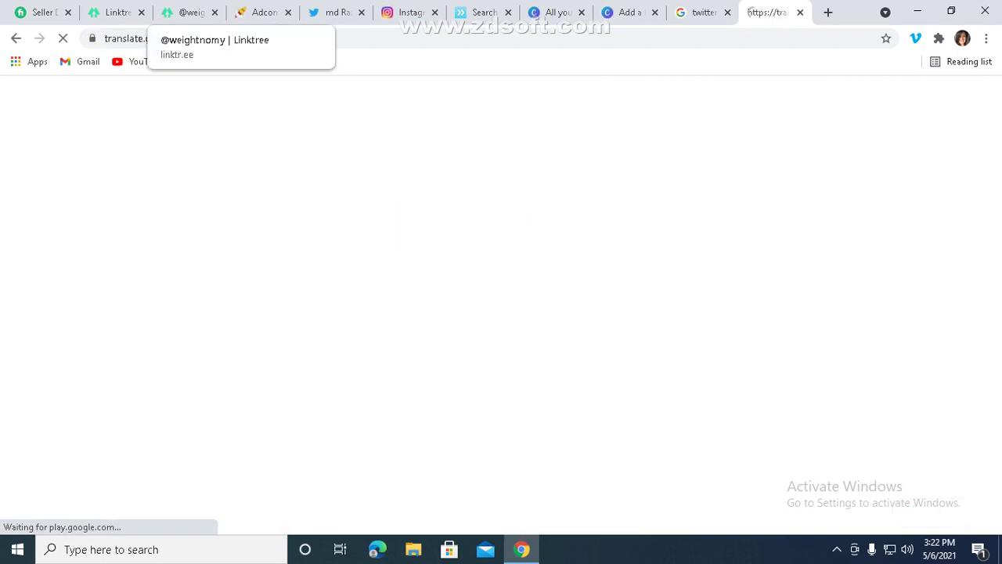
- Copy the entire bio from the Twitter profile form and paste it into Google Translate as the source text
left_click(333, 12)
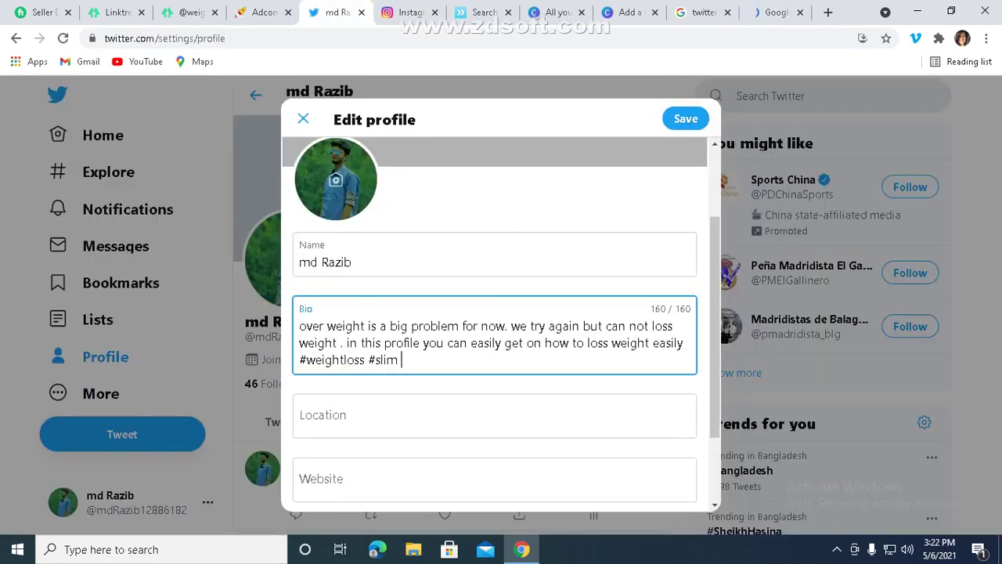
triple_click(446, 343)
left_click_drag(406, 360, 299, 326)
right_click(305, 325)
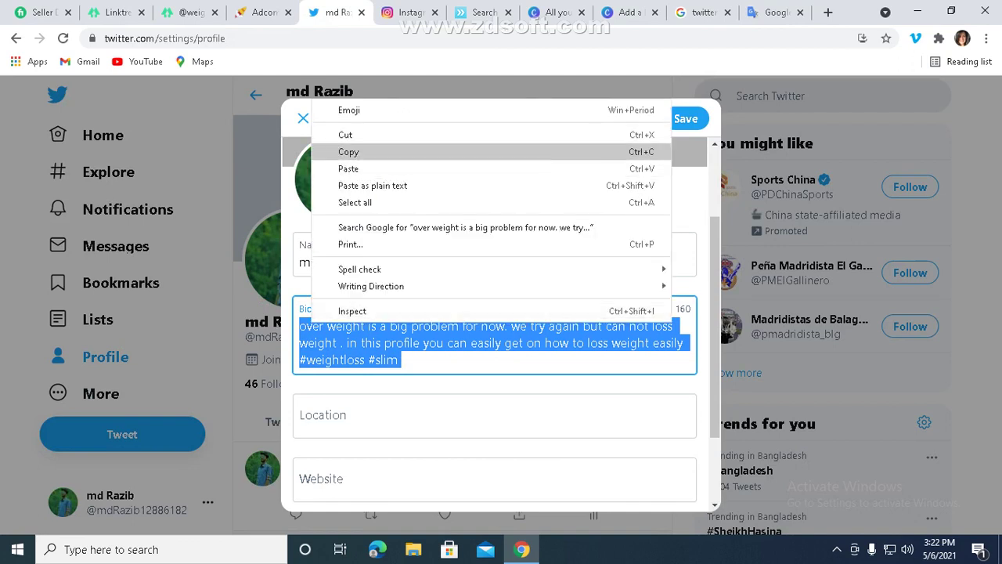
left_click(347, 150)
left_click(773, 12)
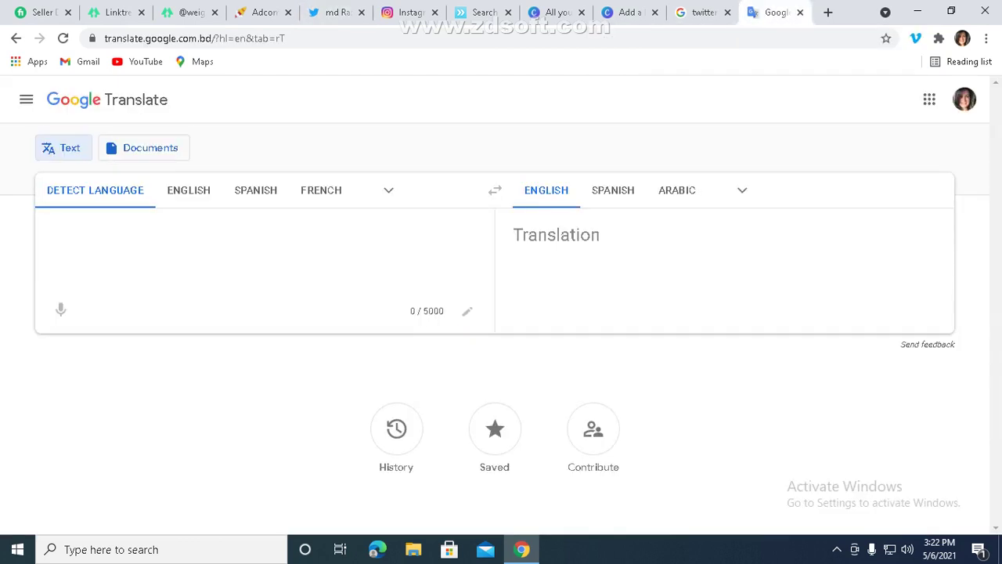
right_click(82, 259)
left_click(117, 387)
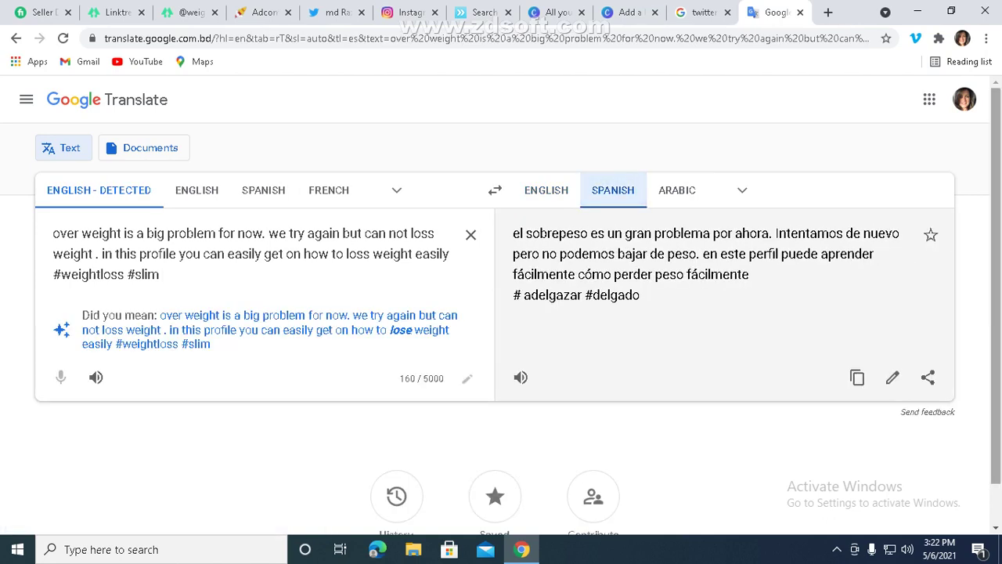
- Switch the translation's target language to French and copy the translated bio
left_click(546, 190)
left_click(613, 189)
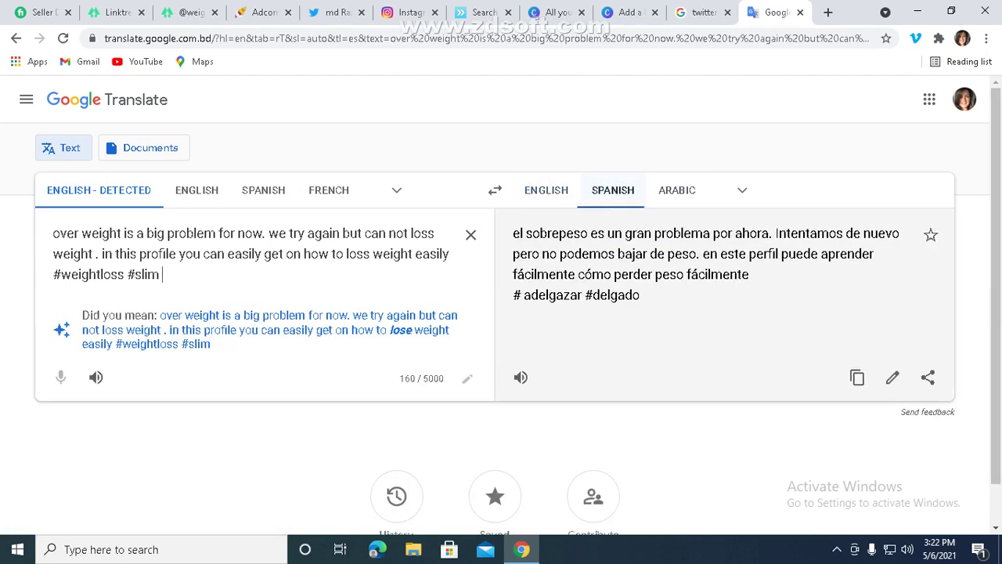
scroll(603, 254, "down", 1)
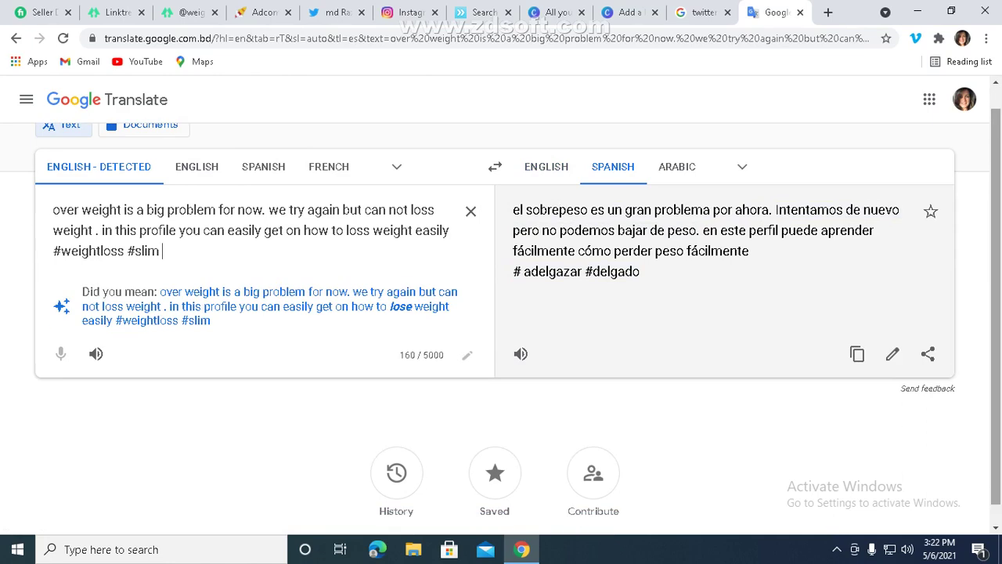
left_click(742, 166)
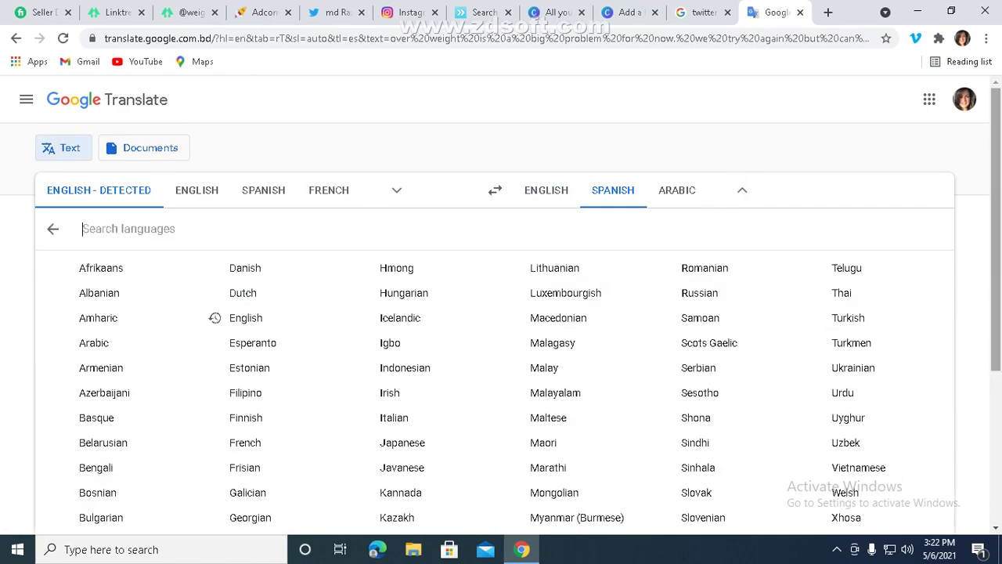
scroll(579, 347, "down", 2)
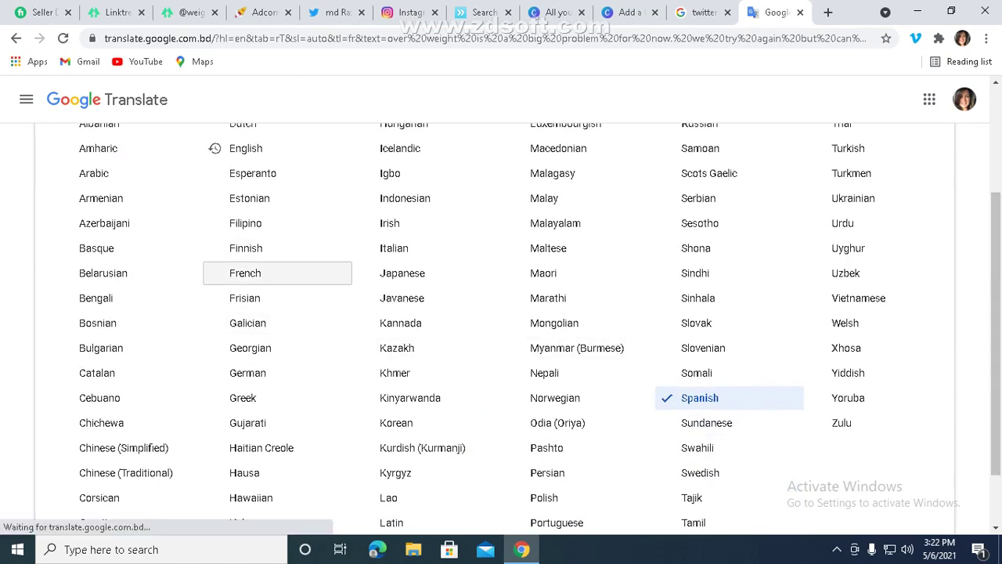
left_click(245, 272)
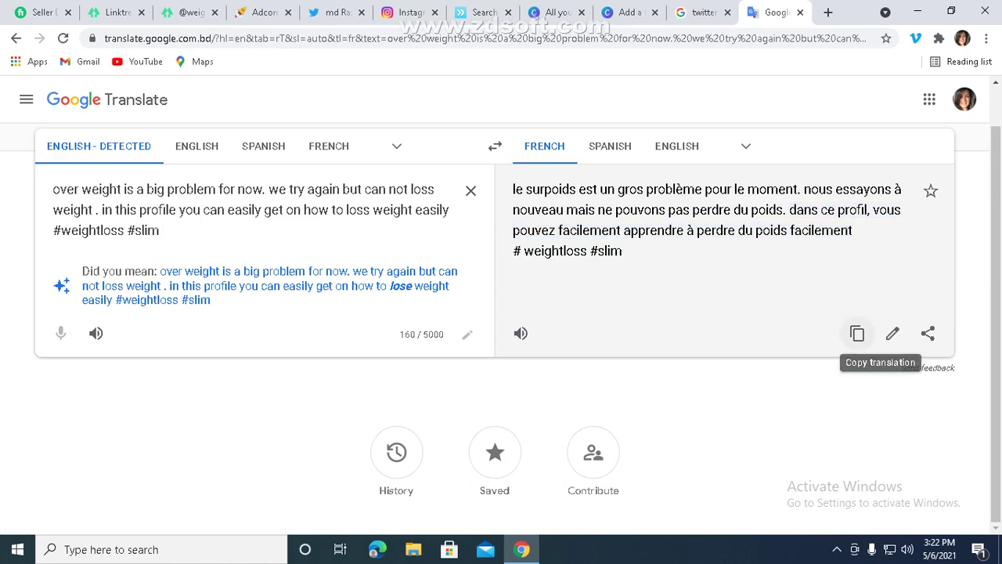
left_click(857, 333)
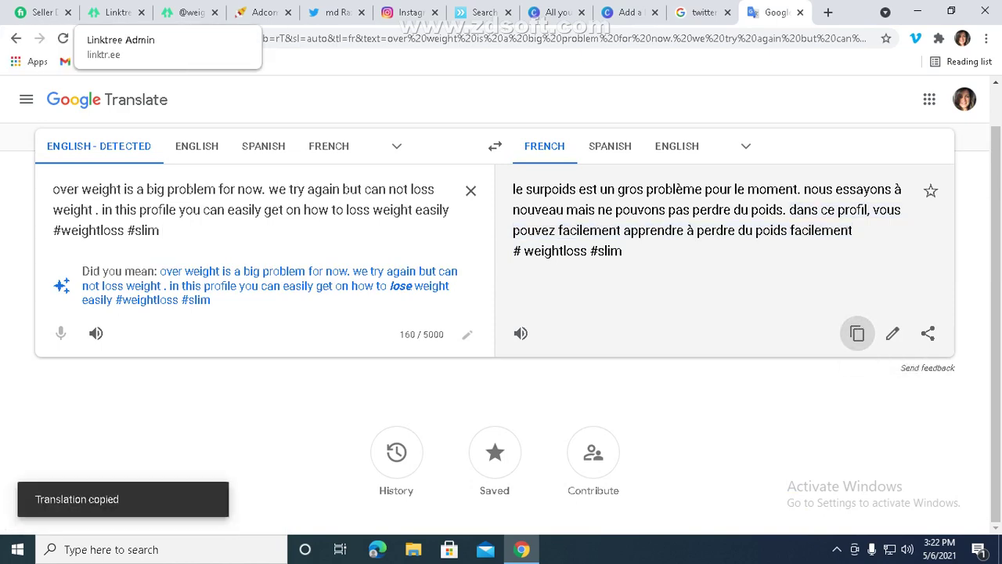
- Replace the English bio in the Twitter profile form with the copied French translation
left_click(334, 12)
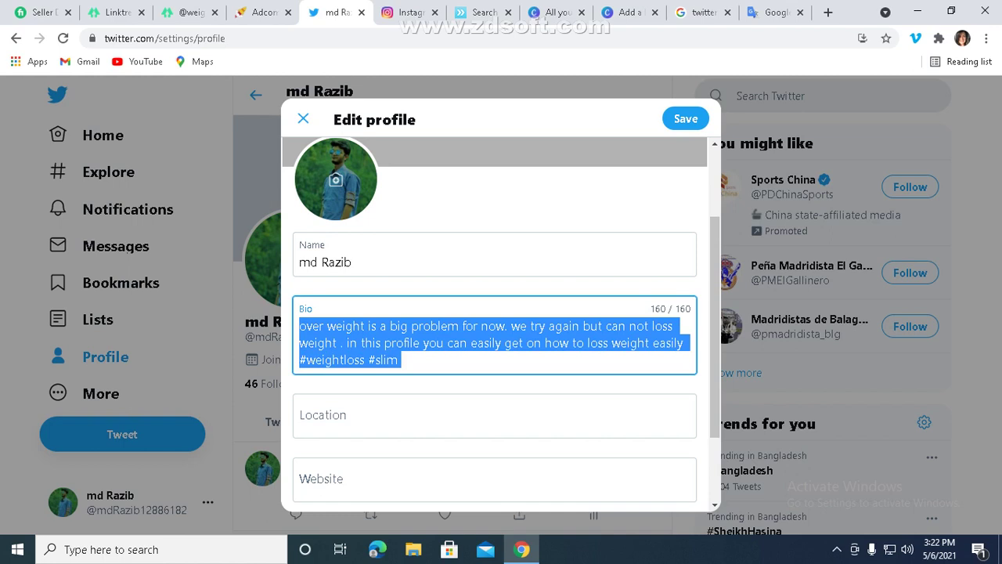
key("BackSpace")
right_click(445, 348)
left_click(481, 235)
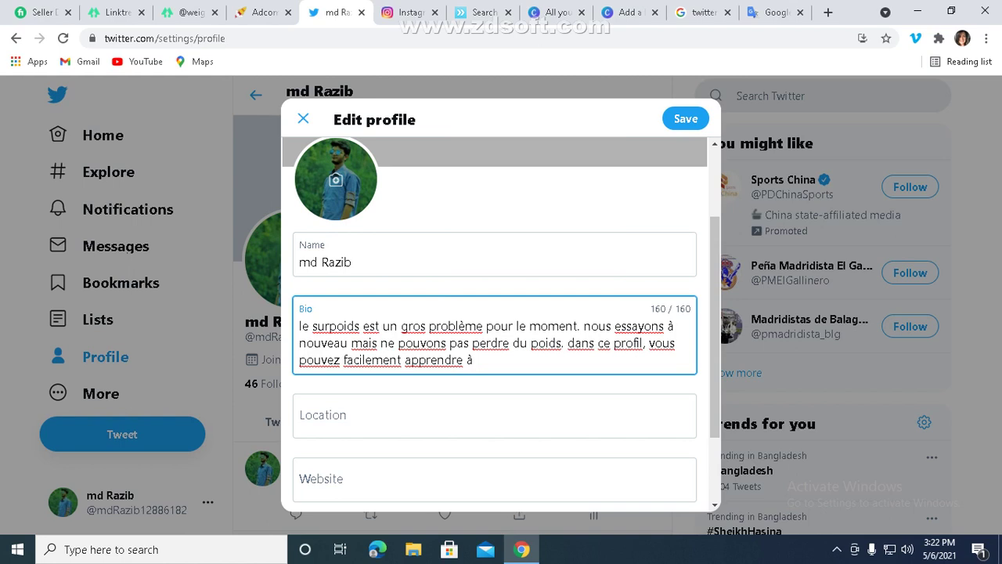
- Enter "france" as the profile's location
key("Tab")
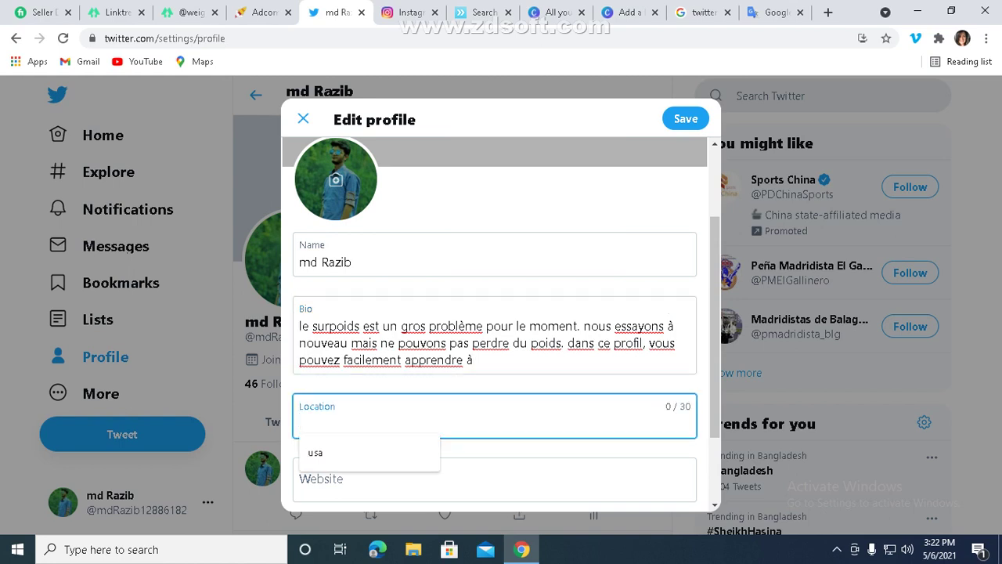
type("fra")
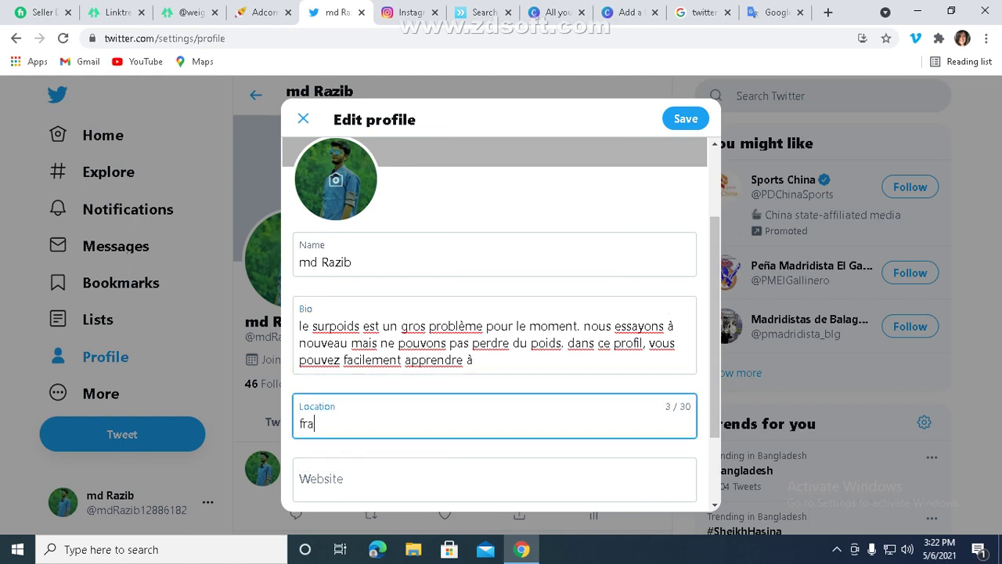
type("nce")
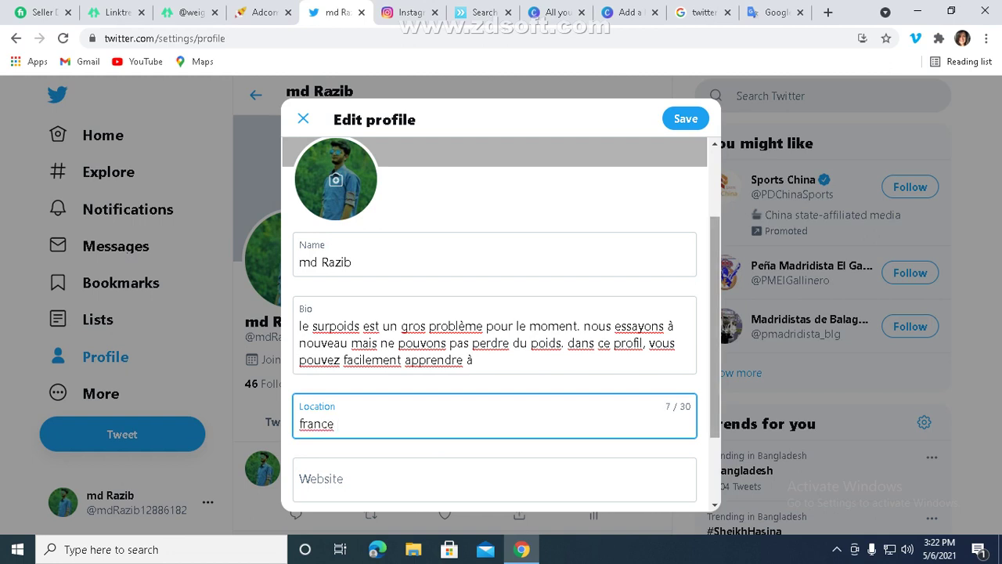
left_click_drag(715, 337, 715, 399)
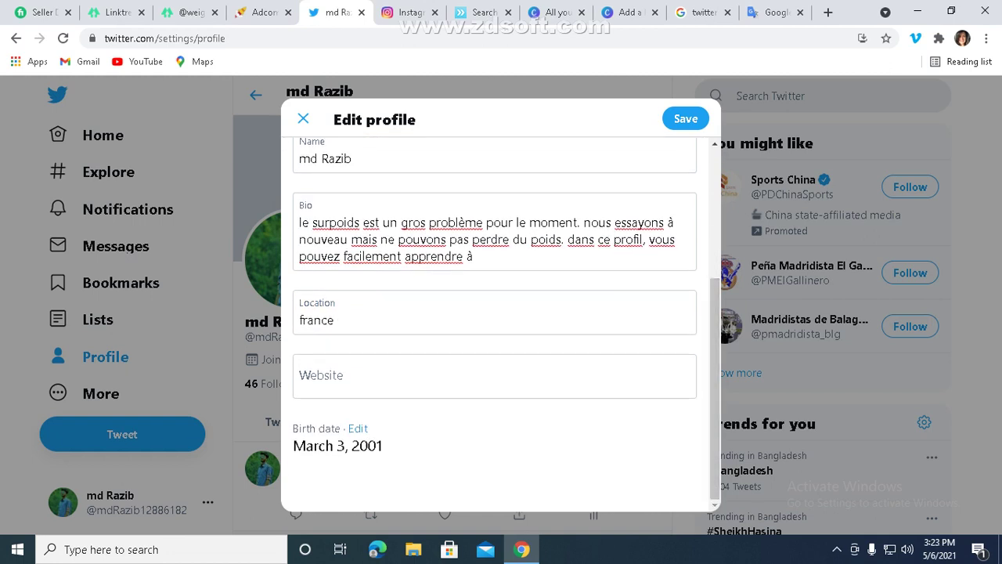
left_click(493, 377)
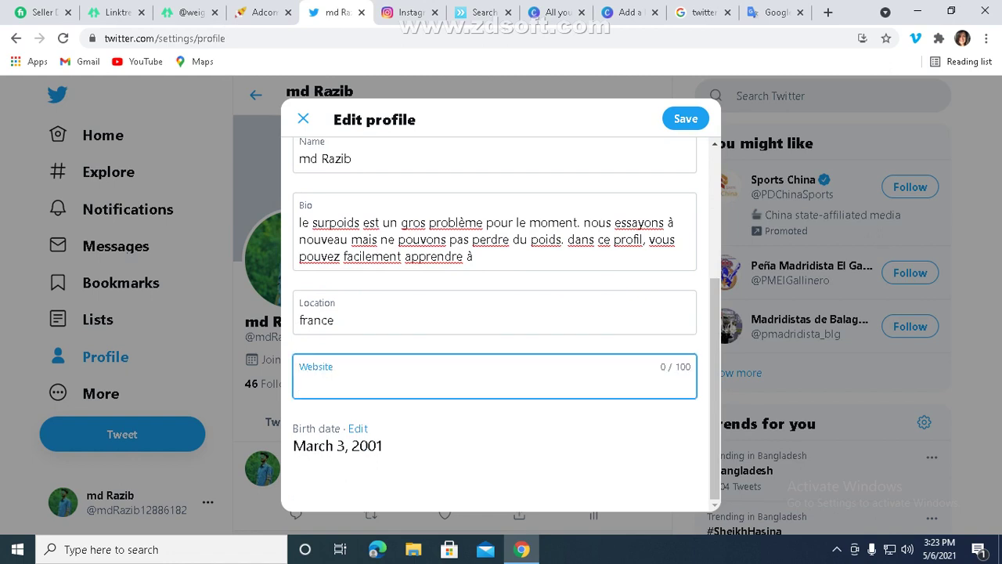
left_click(186, 12)
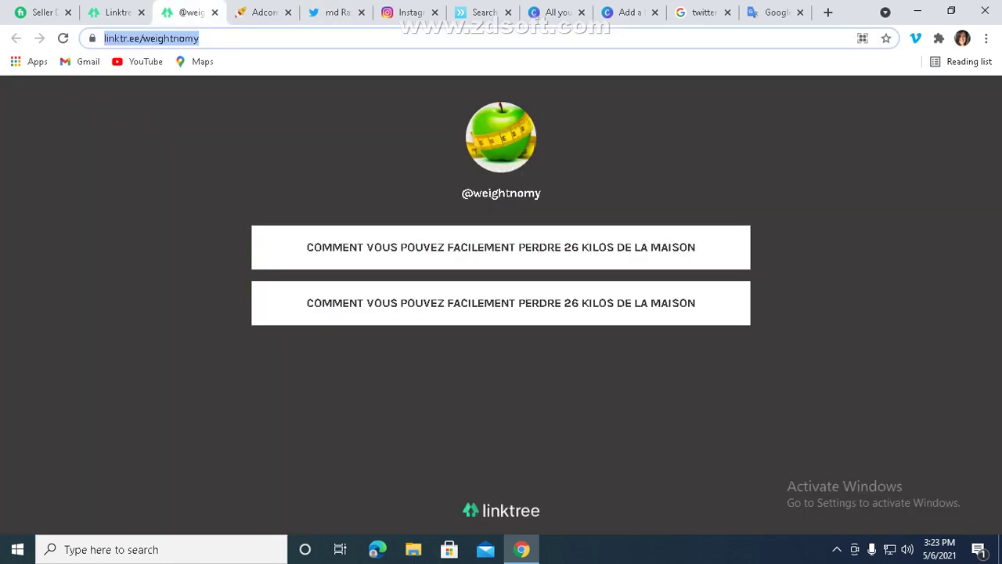
right_click(319, 40)
left_click(353, 119)
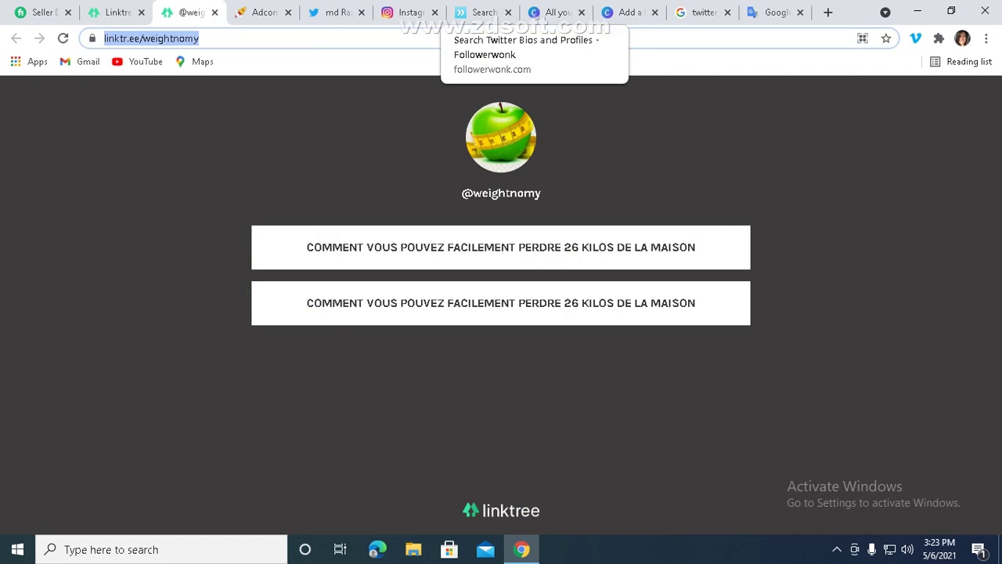
left_click(335, 12)
right_click(342, 160)
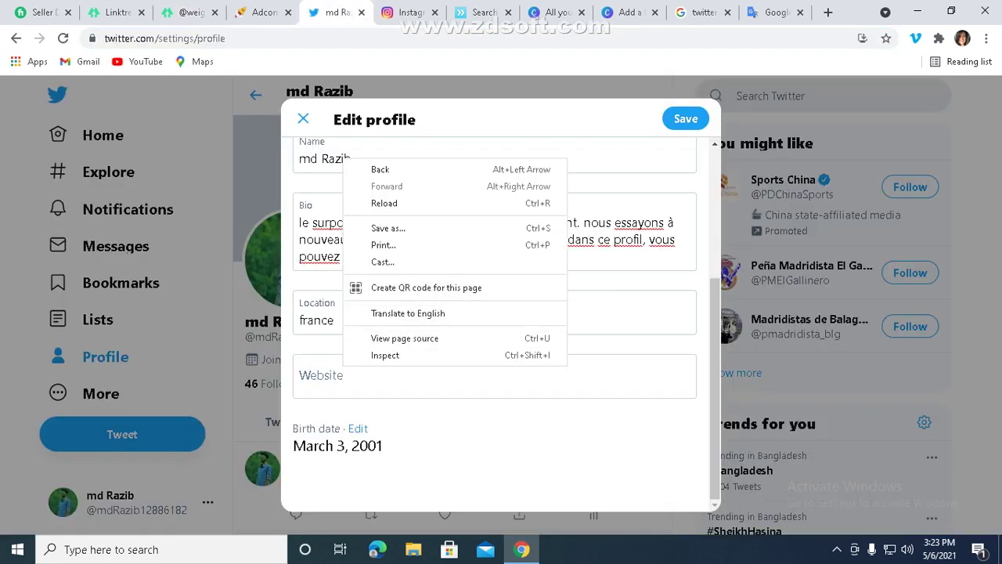
left_click(300, 383)
right_click(337, 383)
left_click(361, 263)
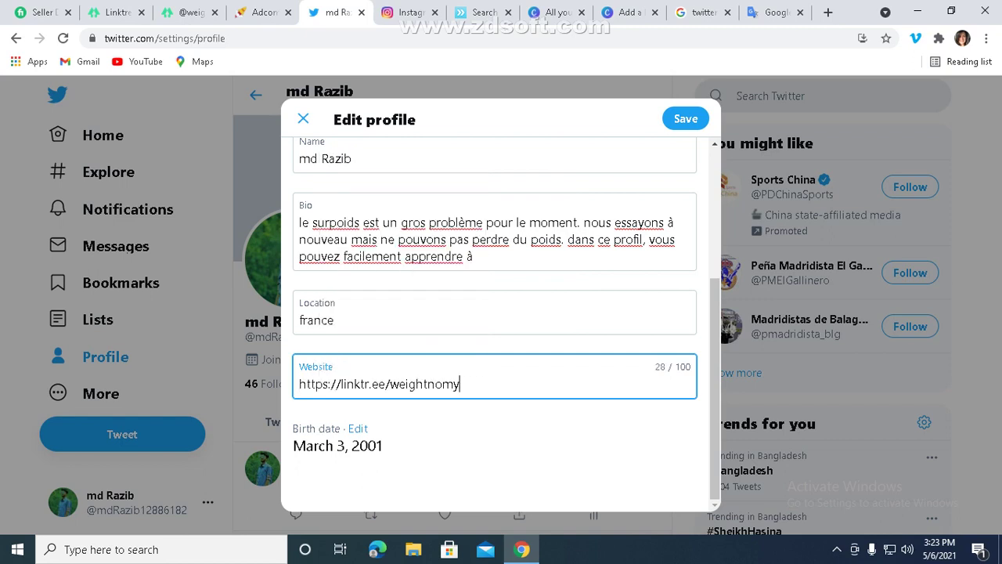
left_click(714, 383)
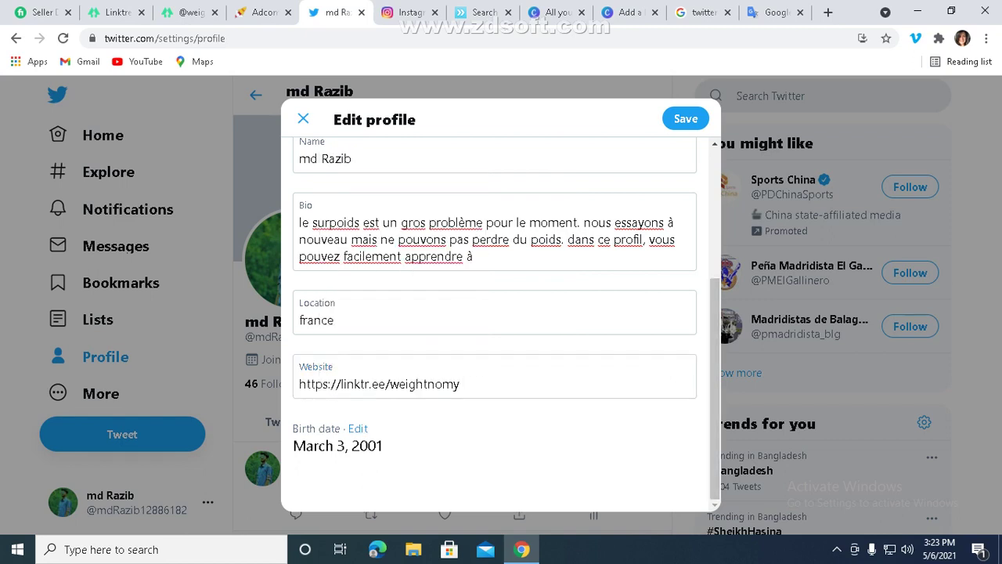
- Look over the filled-in profile form and close it without saving
scroll(494, 313, "up", 4)
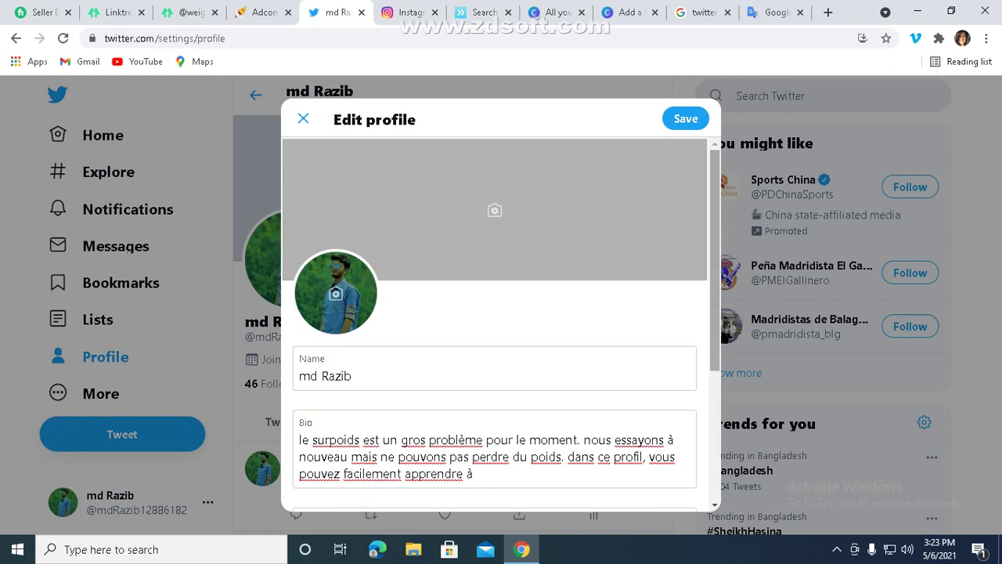
scroll(494, 314, "down", 3)
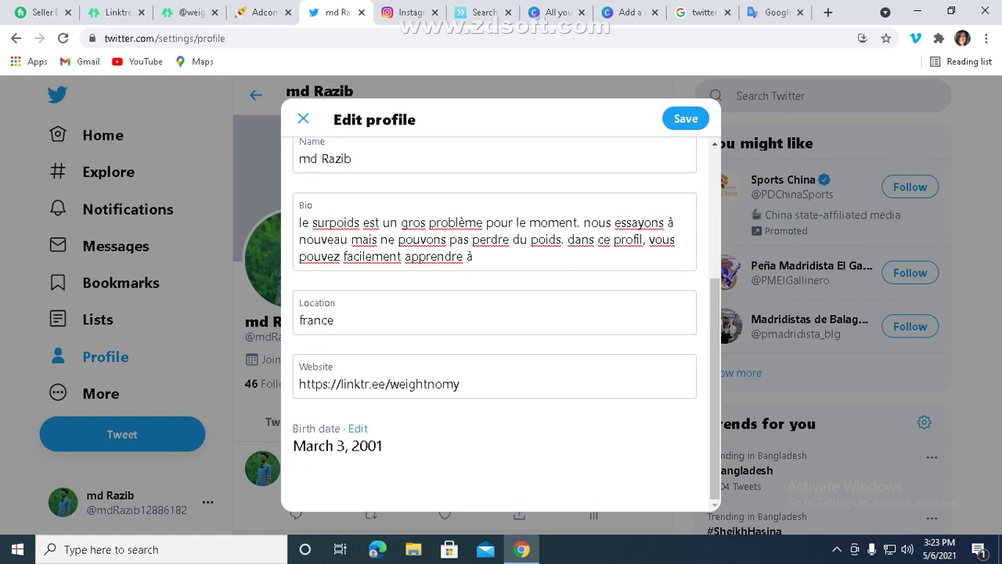
left_click(303, 119)
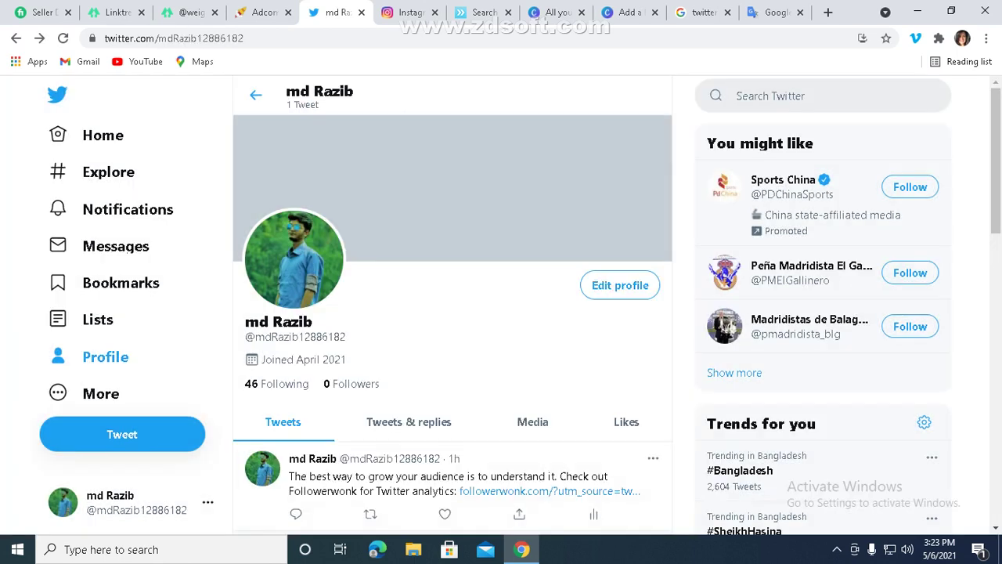
- Look over the Twitter profile page and open the composer for a new tweet
scroll(129, 247, "down", 5)
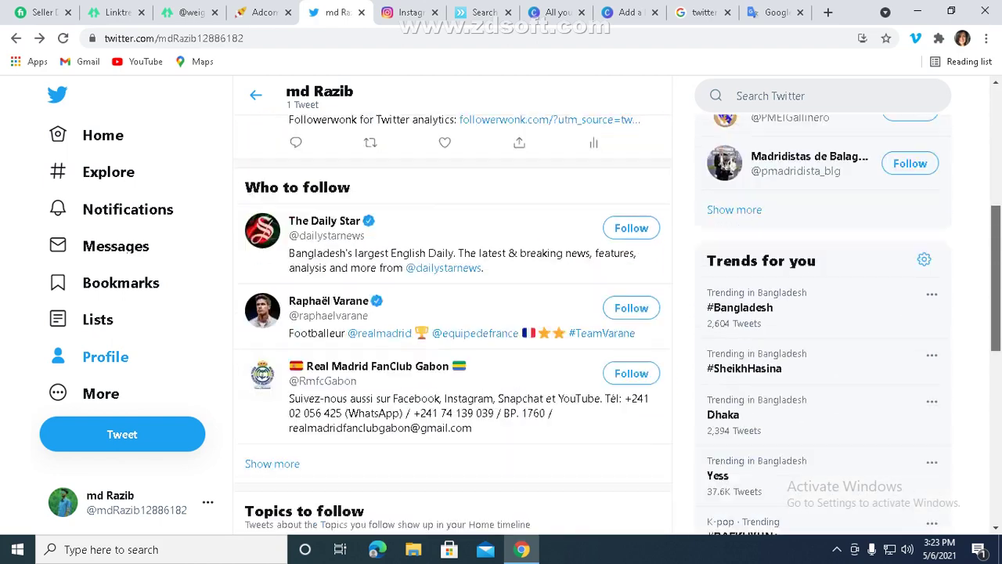
scroll(130, 247, "up", 5)
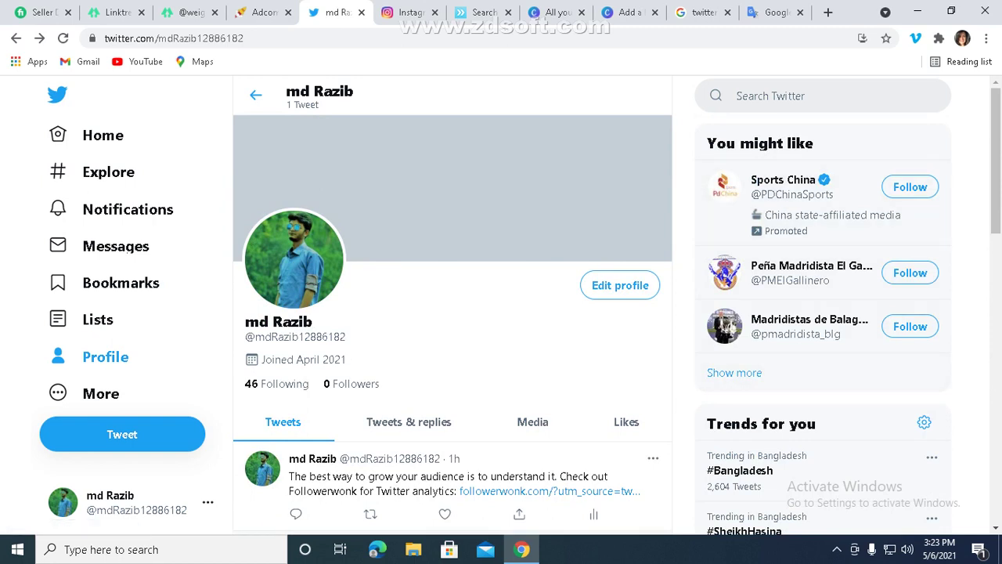
left_click(121, 434)
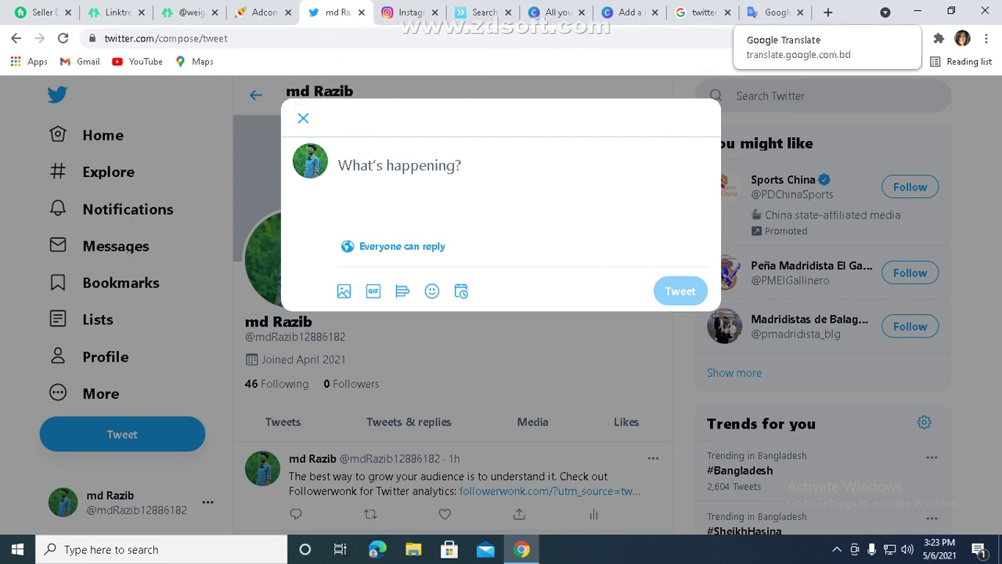
left_click(771, 12)
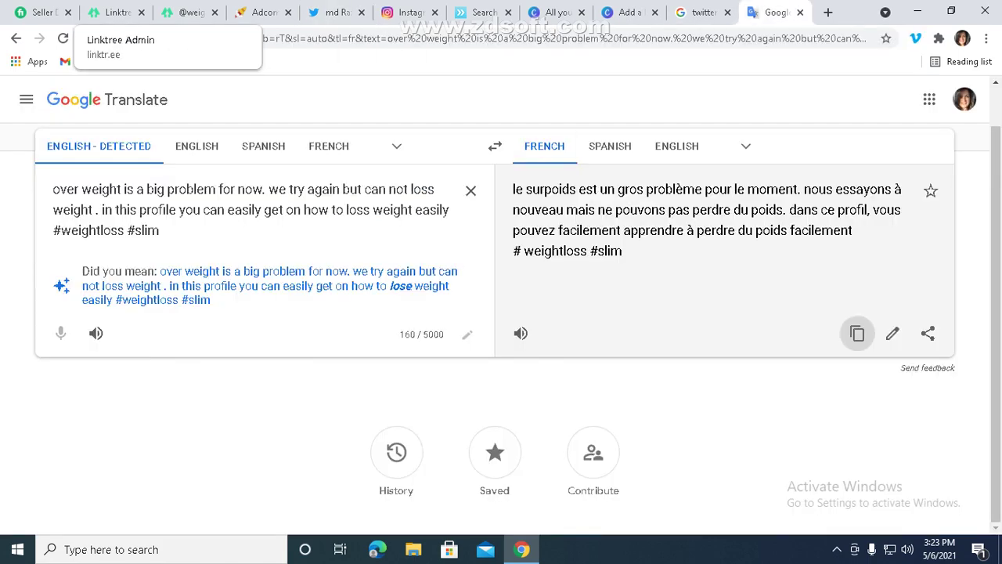
left_click(118, 13)
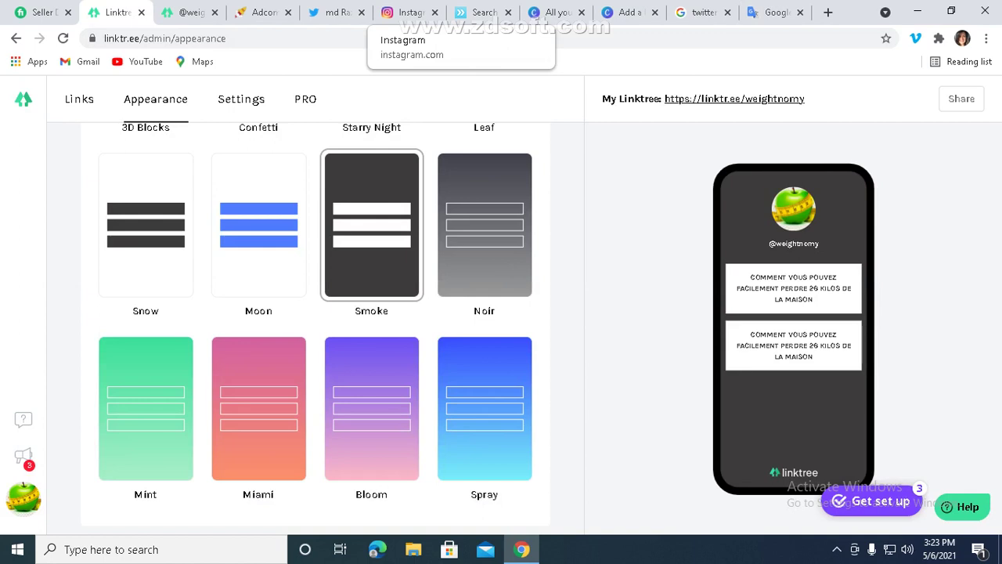
left_click(337, 12)
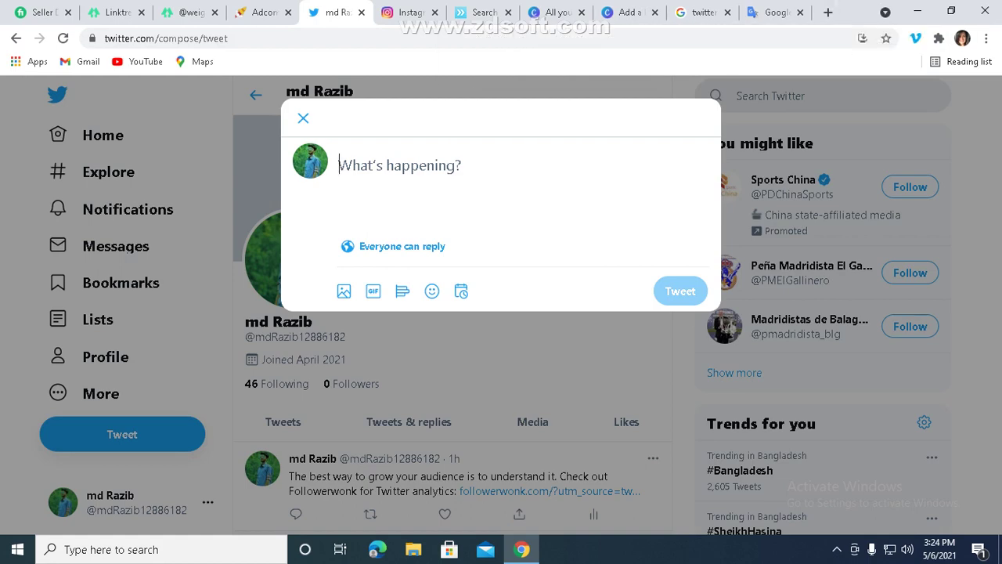
- Change the existing Google search for the Twitter cover size to "twitter post image size"
left_click(703, 11)
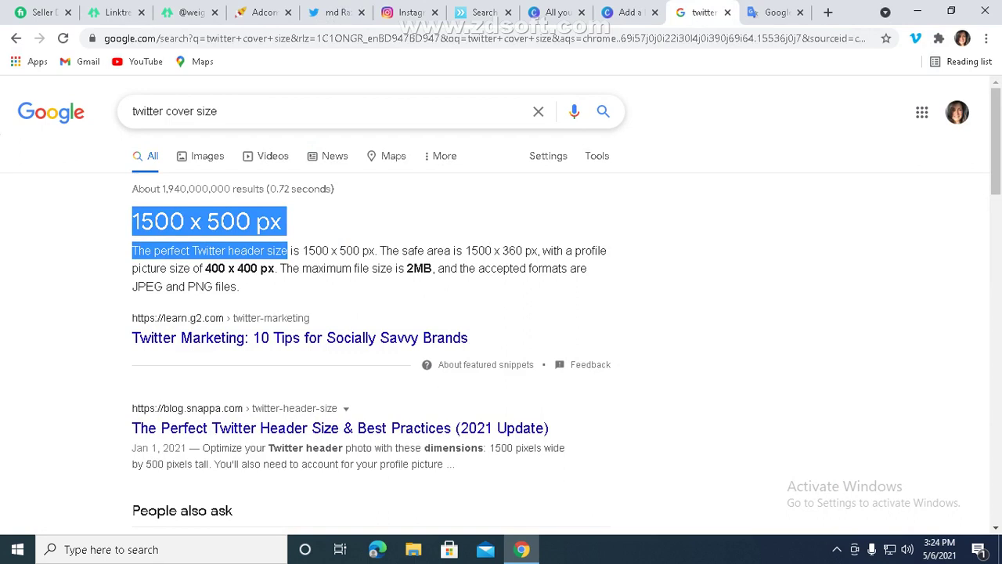
left_click(192, 111)
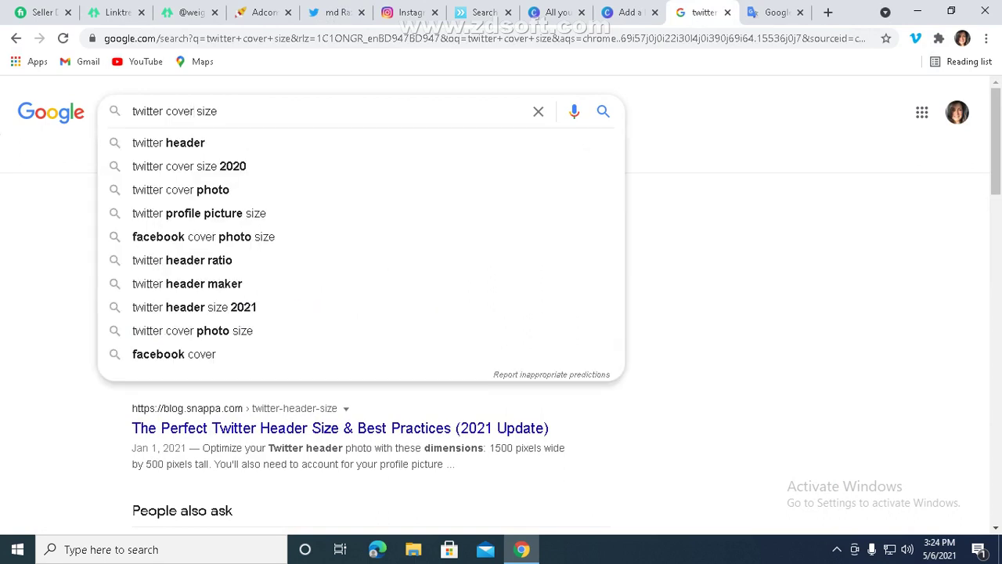
key("BackSpace")
key("BackSpace")
key("BackSpace")
key("BackSpace")
key("BackSpace")
type("post")
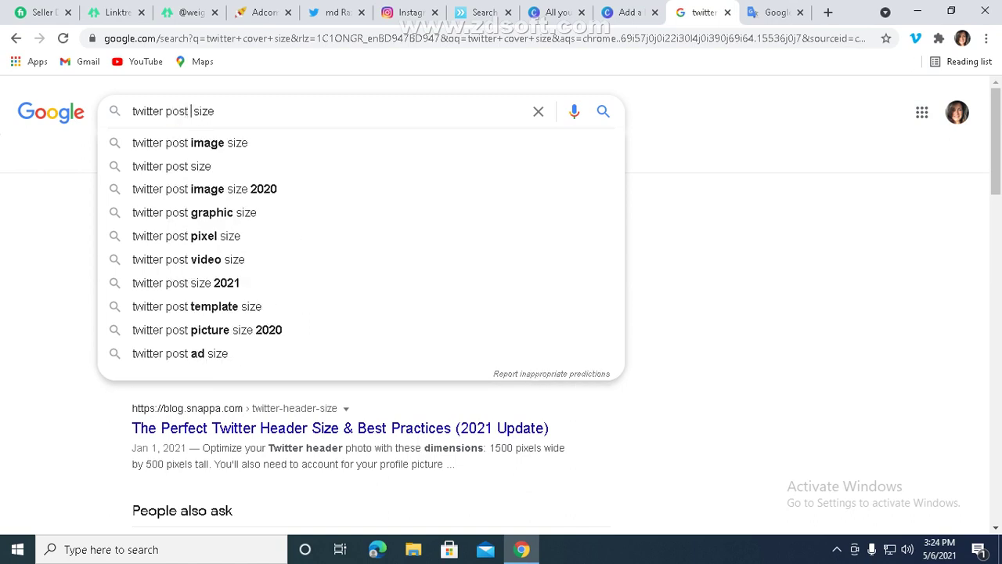
left_click(207, 143)
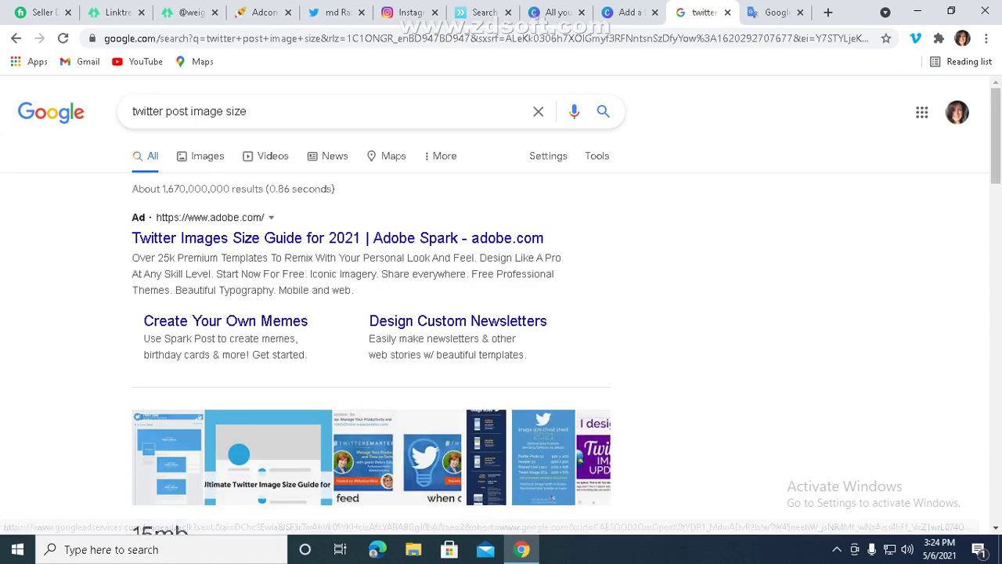
- Find the minimum image dimensions for a Twitter post in the featured snippet and highlight them
scroll(371, 313, "down", 5)
scroll(371, 313, "up", 1)
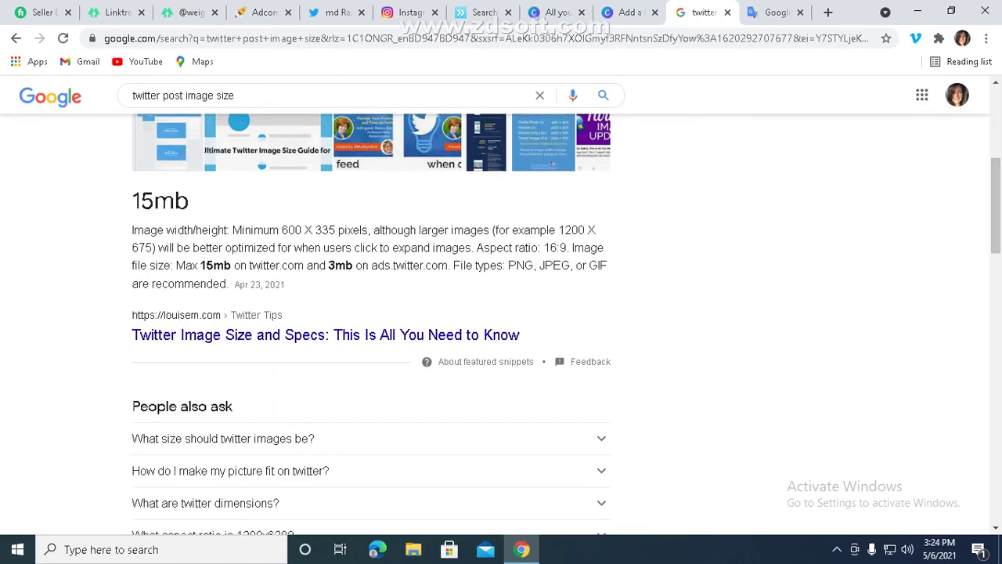
left_click_drag(282, 230, 335, 230)
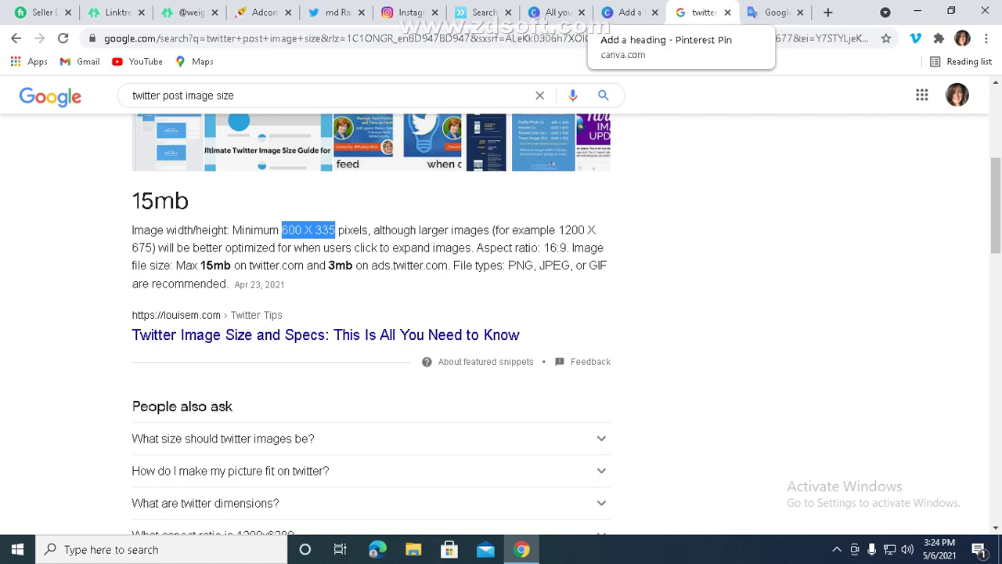
- Switch to the Pinterest pin design in Canva and clear the width in its custom resize settings
left_click(630, 12)
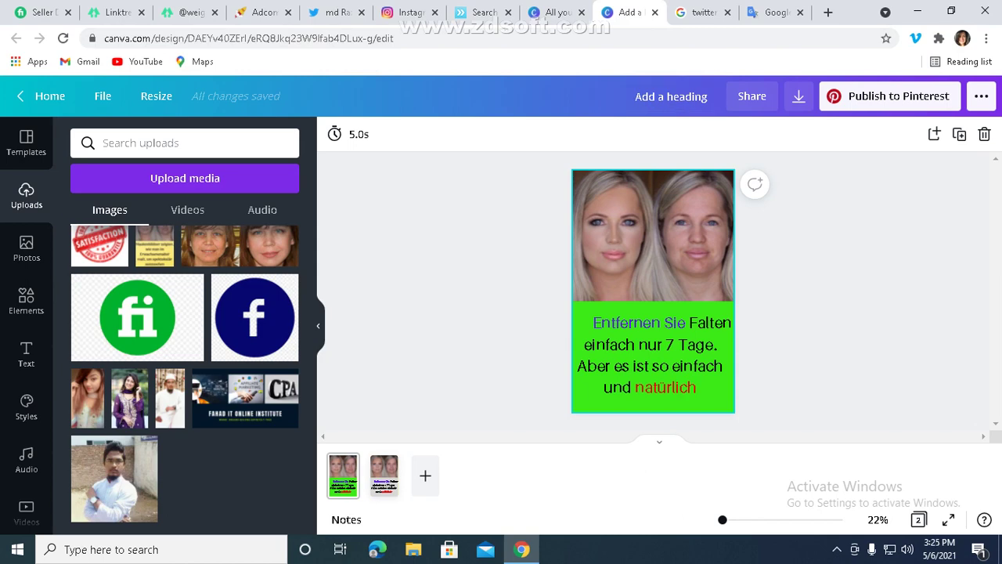
left_click(156, 95)
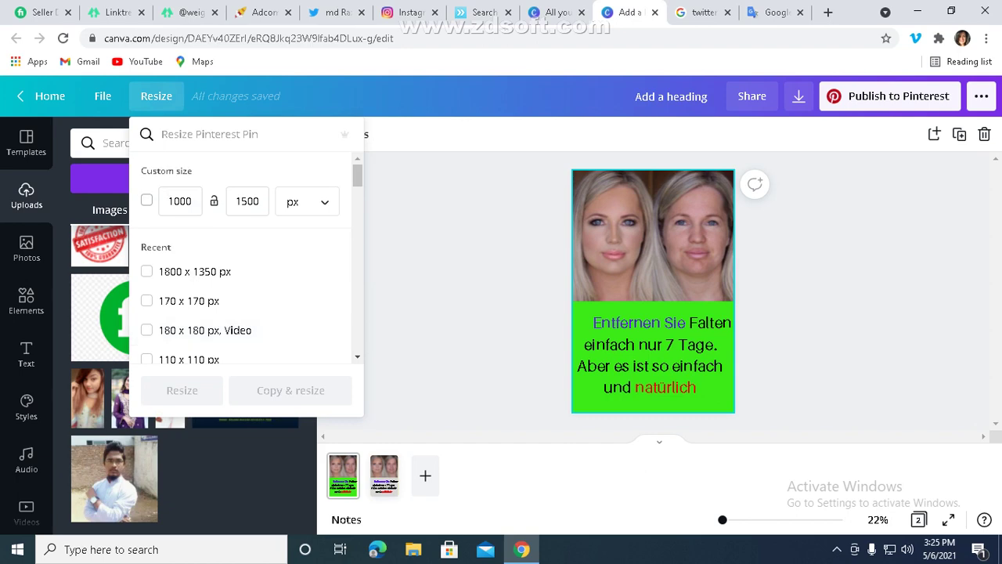
double_click(190, 202)
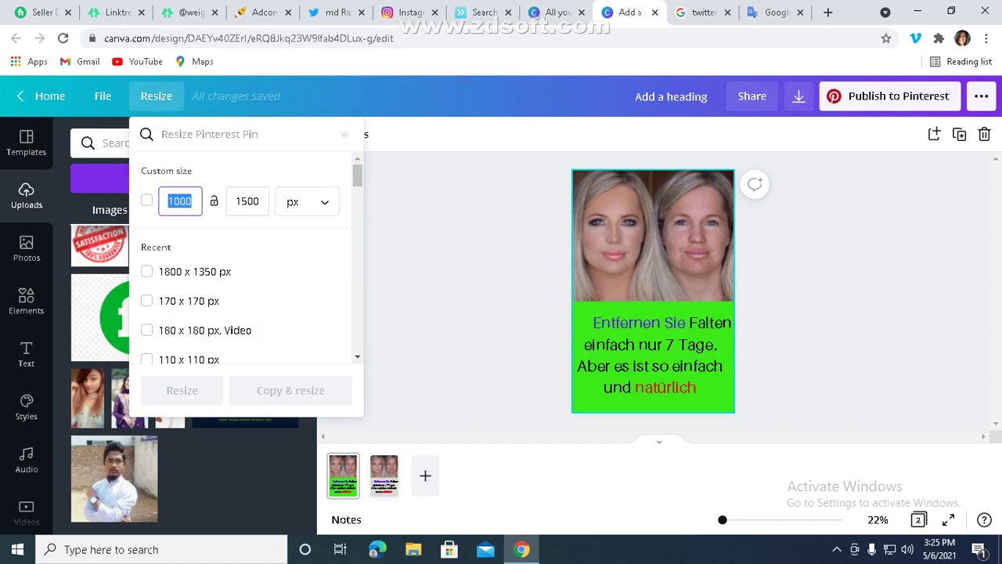
key("BackSpace")
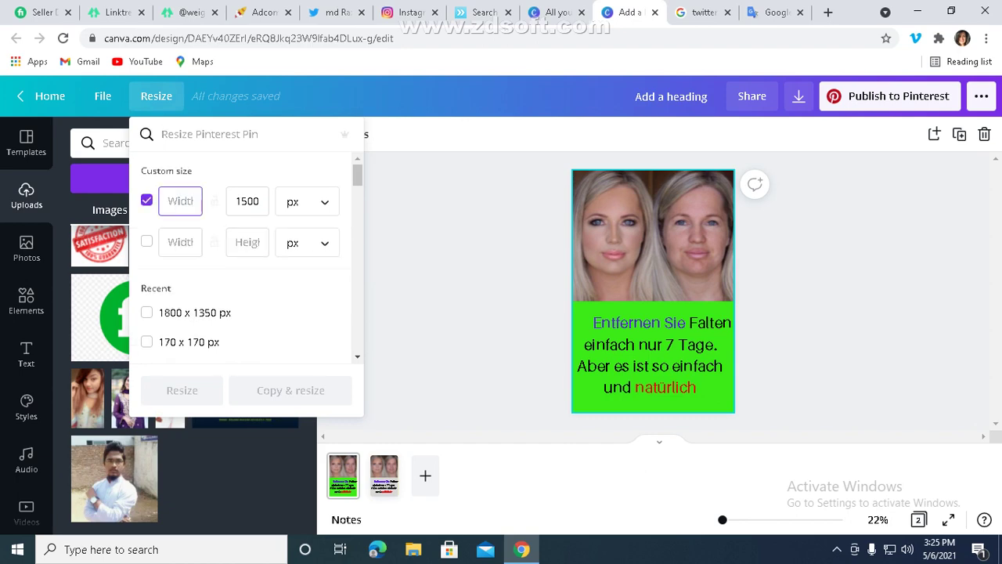
- Copy the minimum width 600 from the Google snippet on Twitter post sizes and paste it as the design's custom width in Canva
left_click(699, 12)
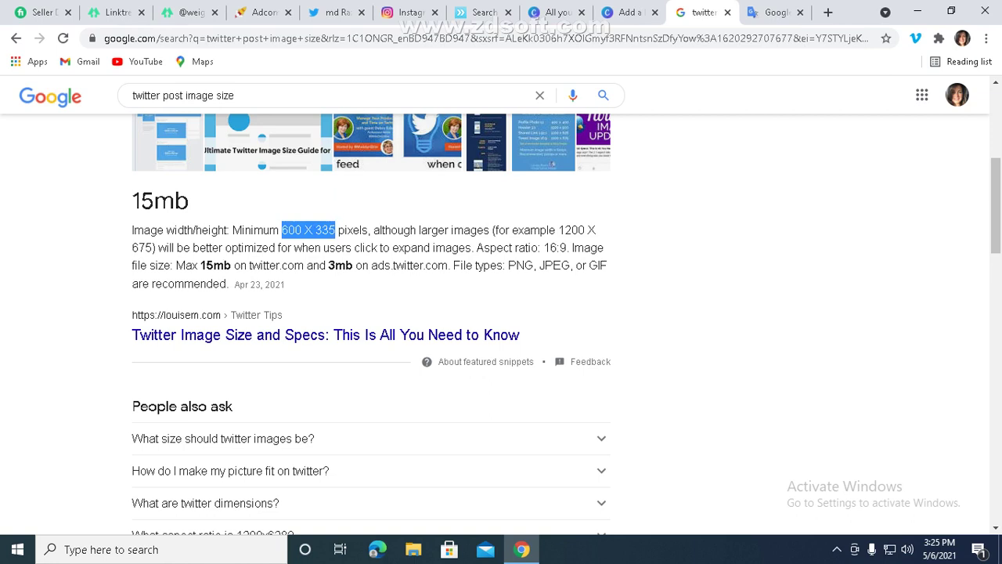
left_click(307, 230)
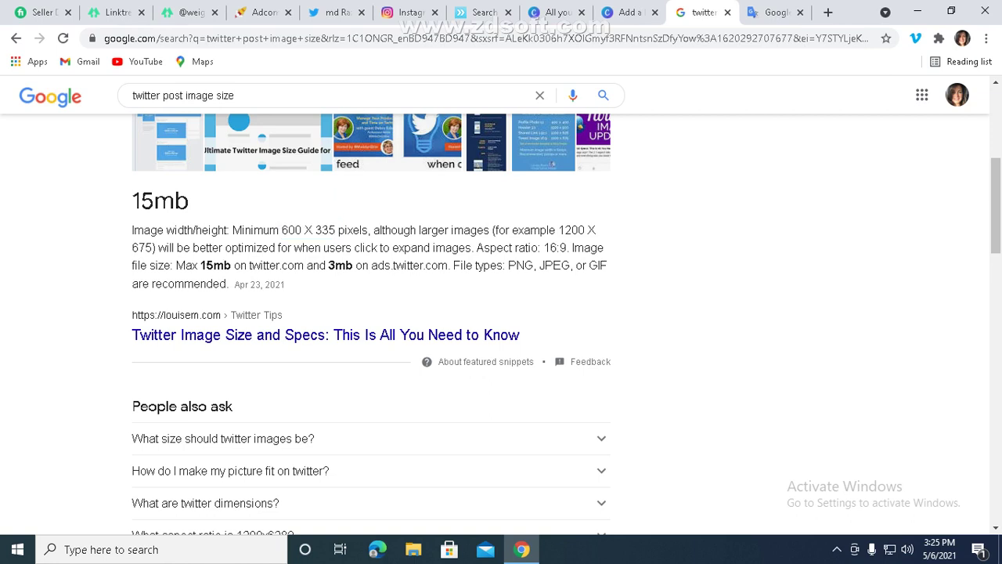
left_click_drag(302, 230, 281, 231)
key("ctrl+c")
right_click(283, 237)
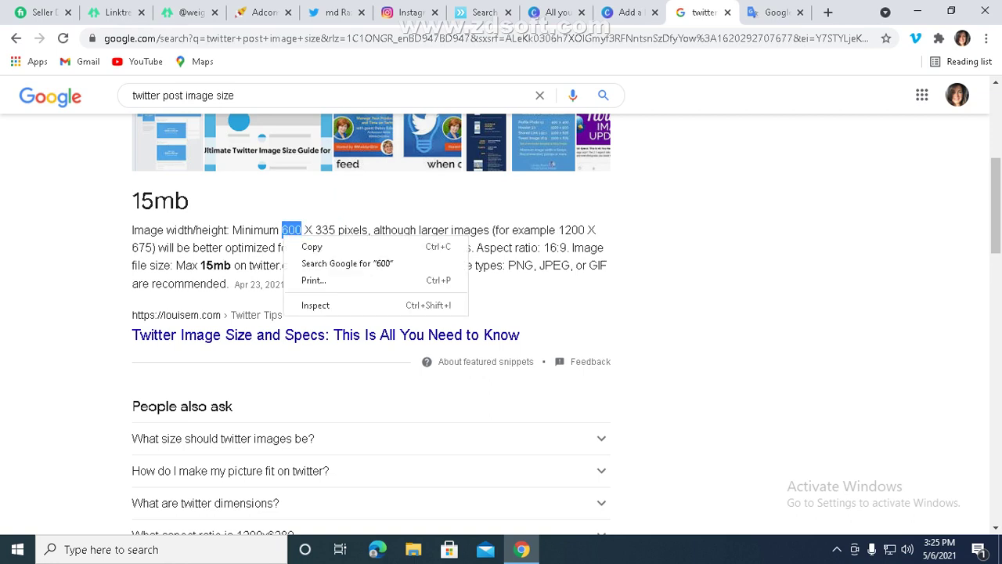
left_click(311, 246)
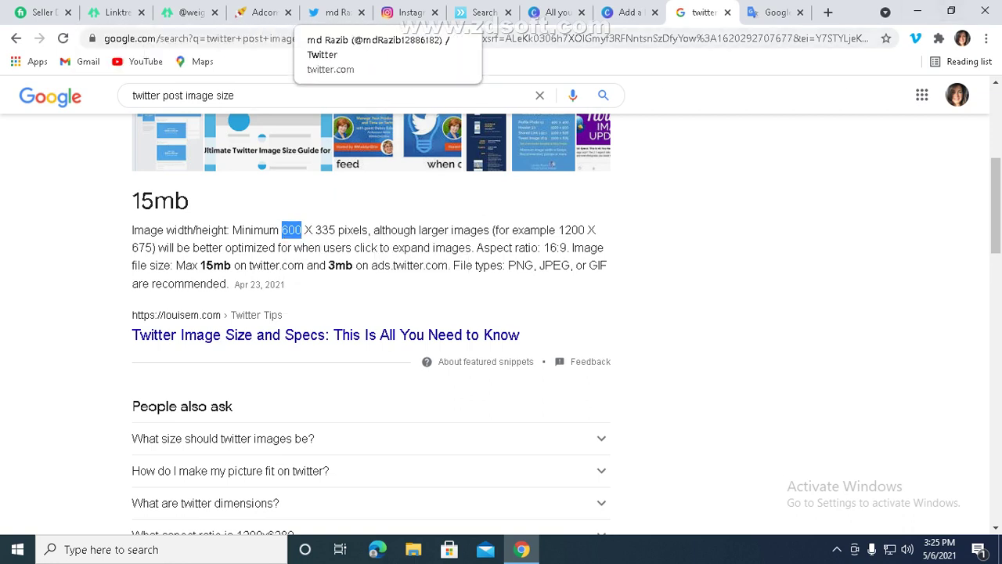
left_click(630, 12)
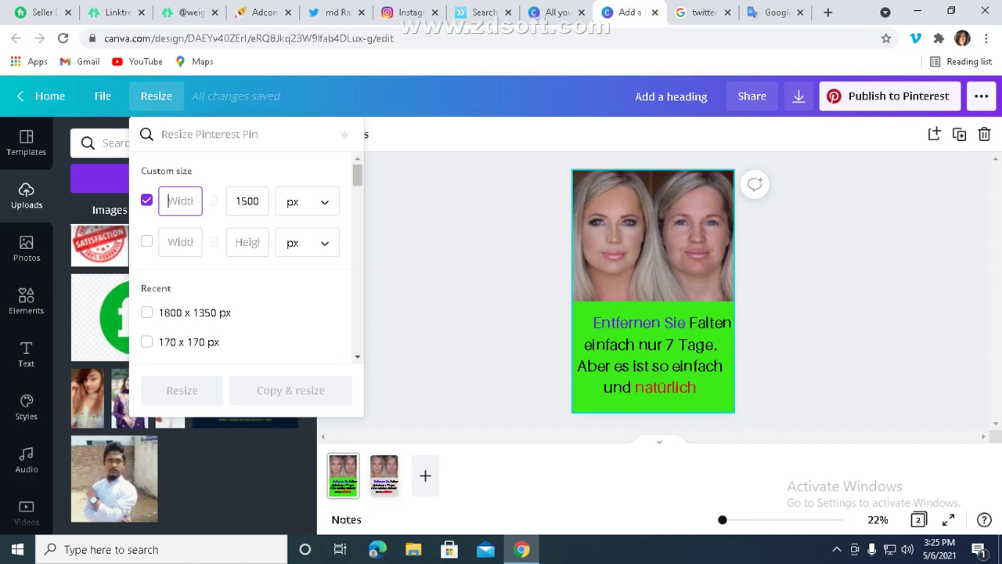
right_click(180, 201)
left_click(225, 288)
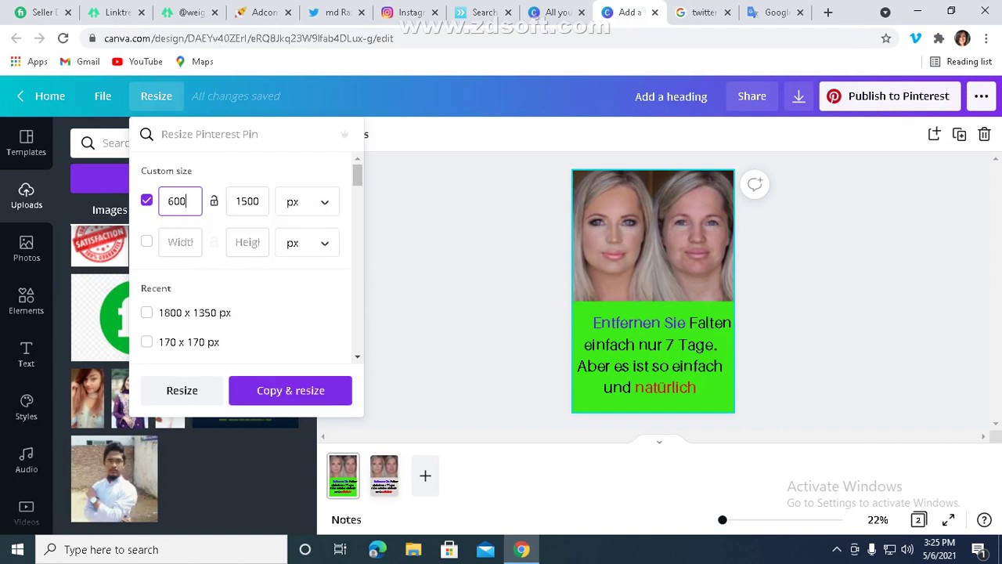
- Set the custom height to 335 px and create a resized copy of the design
key("Tab")
key("BackSpace")
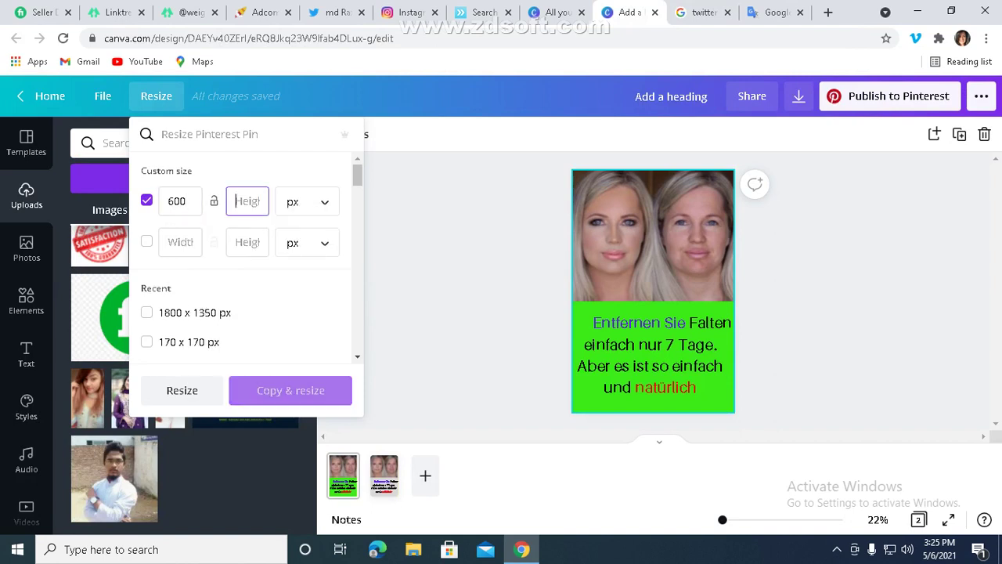
key("ctrl+Tab")
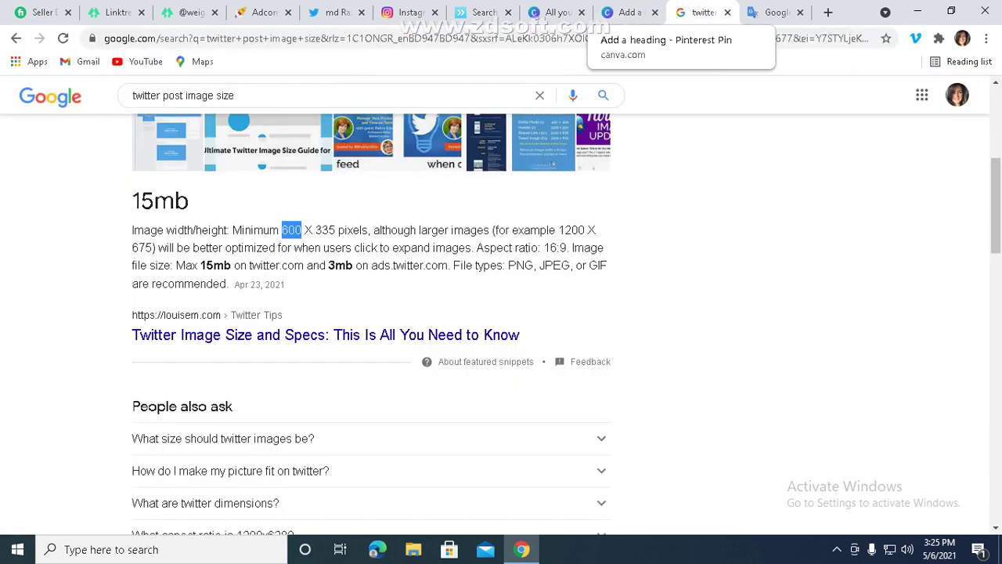
left_click(626, 12)
left_click(580, 13)
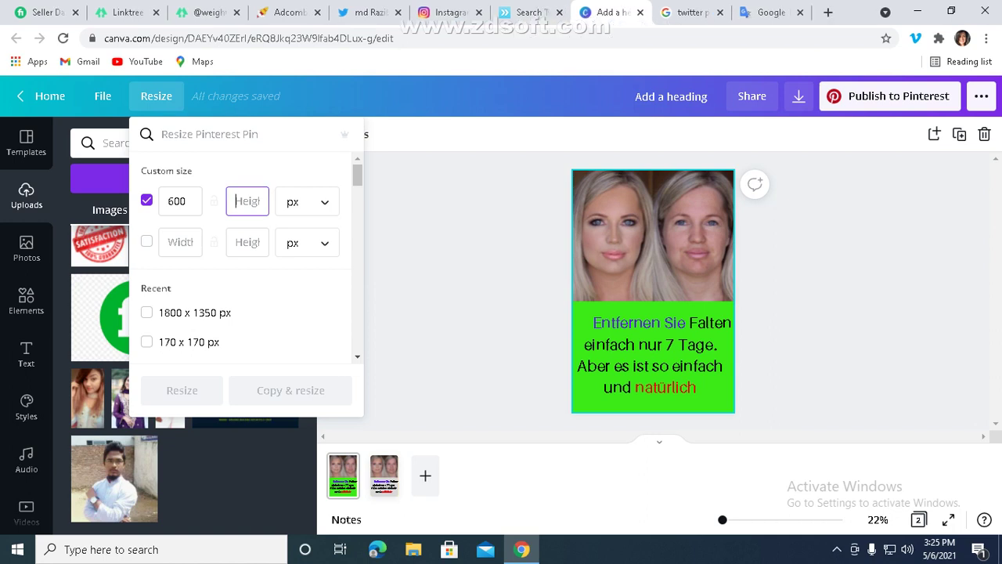
type("335")
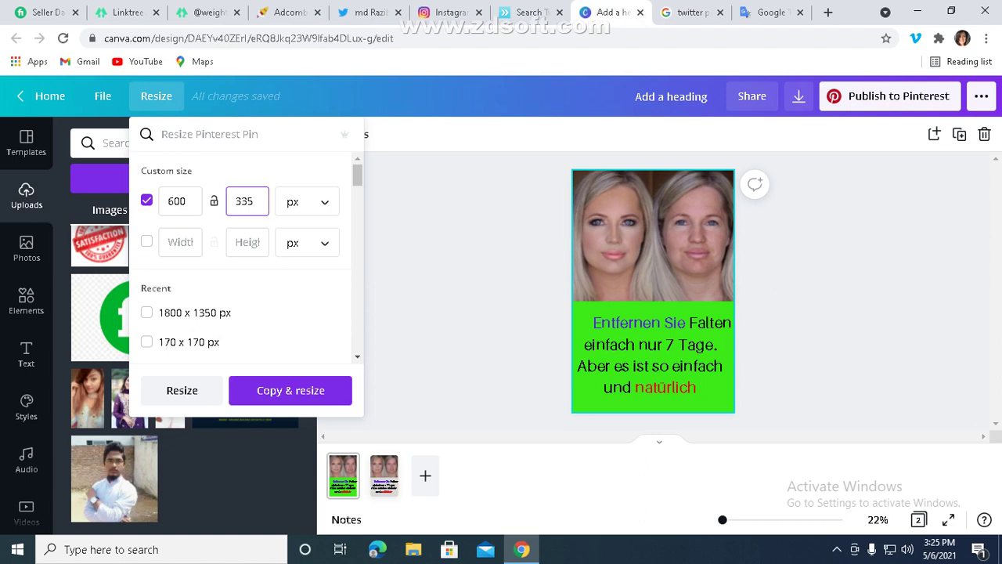
left_click(290, 389)
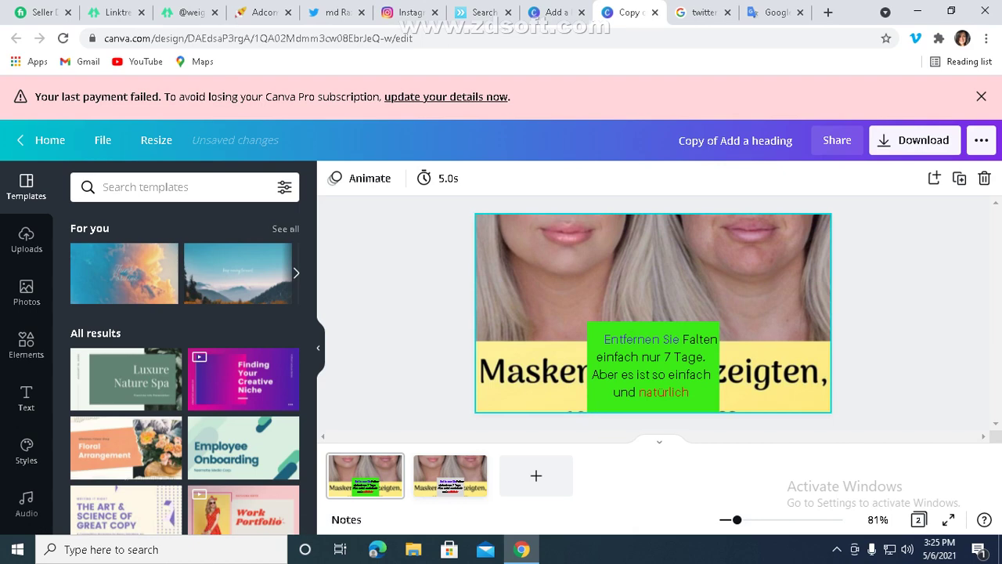
left_click(652, 274)
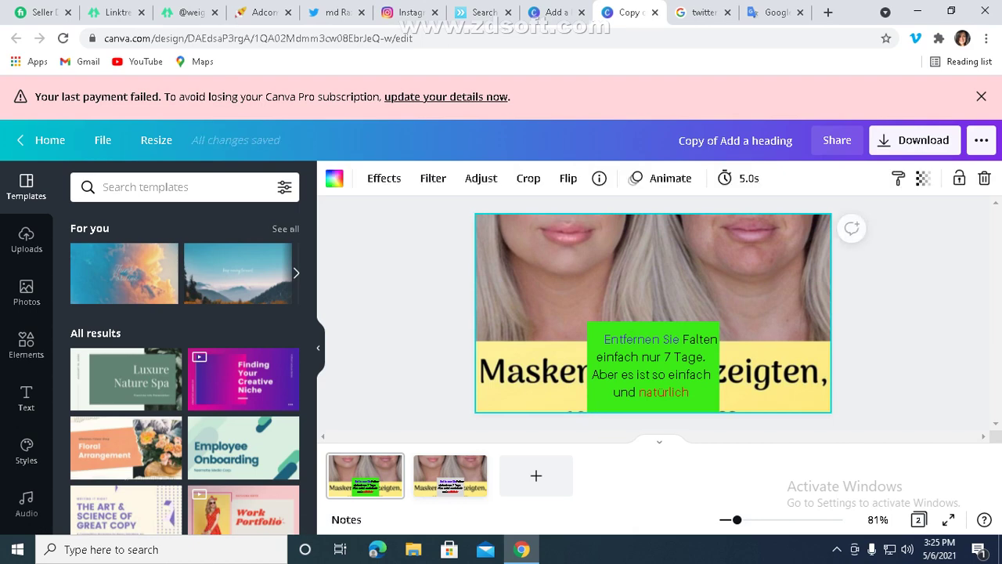
left_click(908, 313)
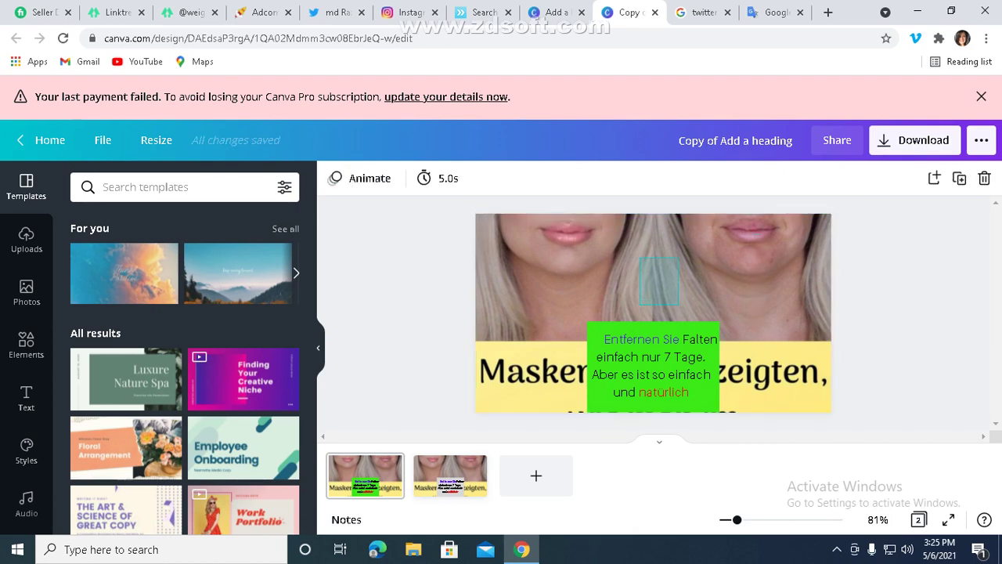
double_click(653, 274)
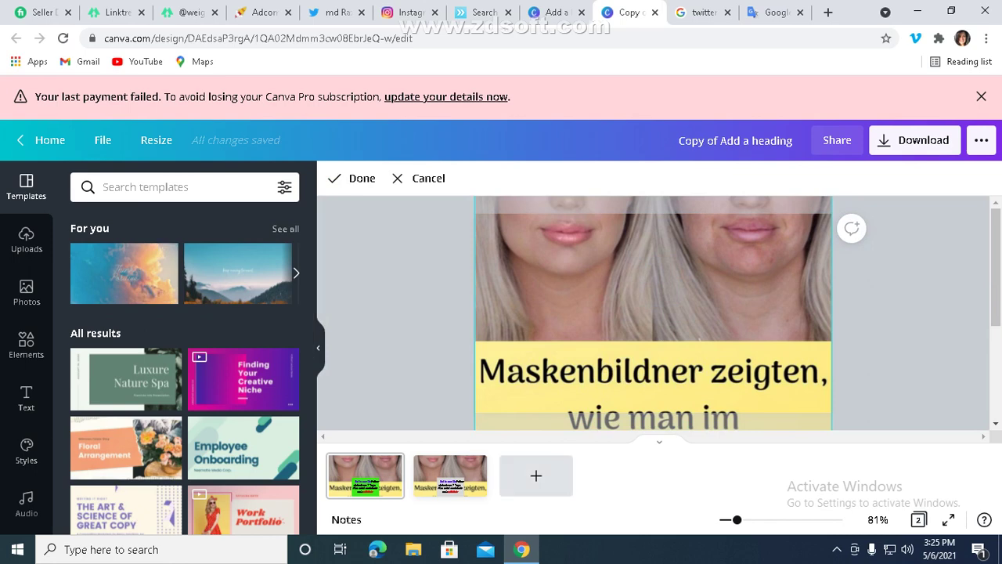
left_click(450, 476)
left_click(365, 475)
left_click(884, 314)
- Delete the German wrinkle text and the green rectangle behind it from the first page
left_click(653, 367)
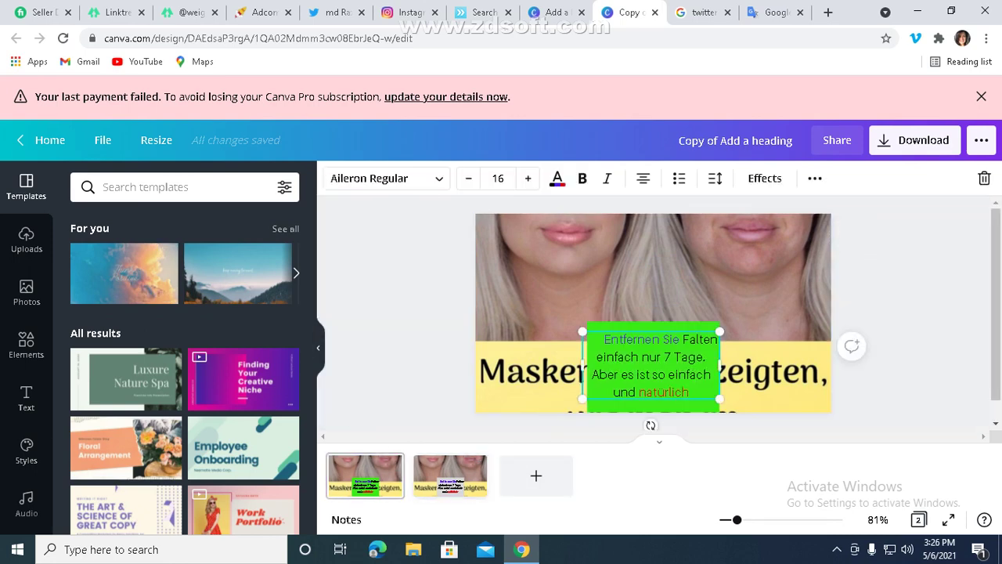
key("Delete")
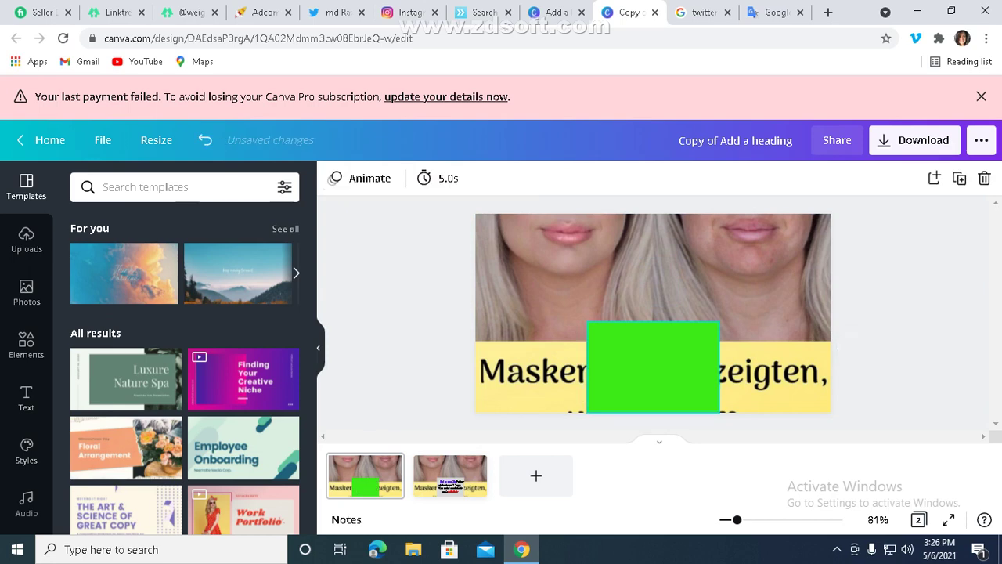
left_click(653, 366)
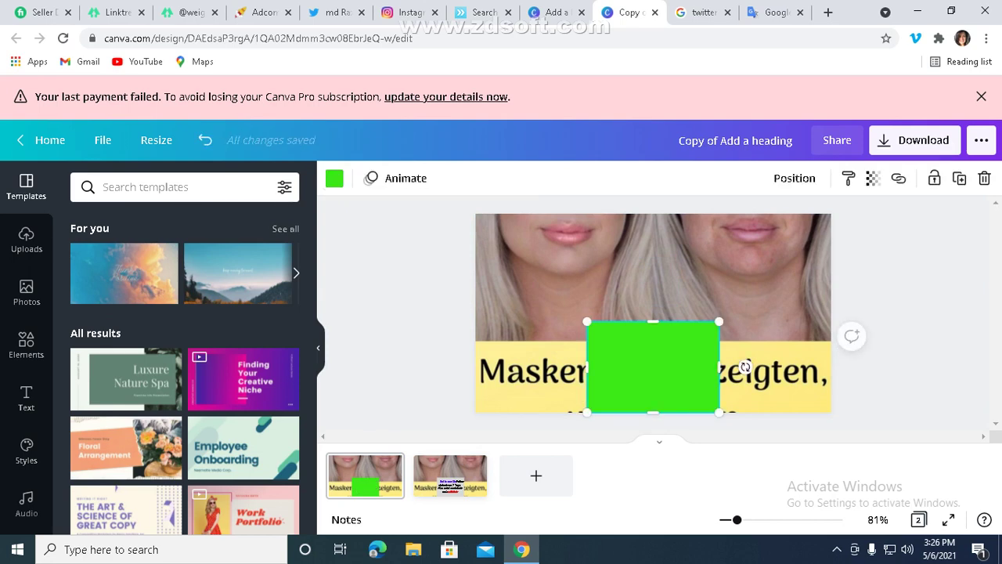
key("Delete")
key("Delete")
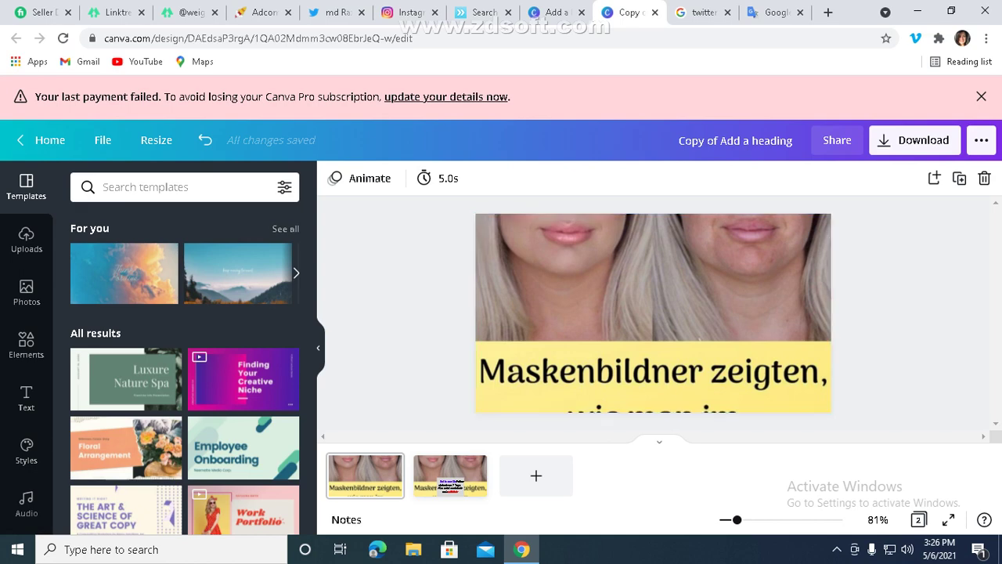
- Download only Page 1 of the resized design as a PNG and dismiss the download confirmation
left_click(914, 140)
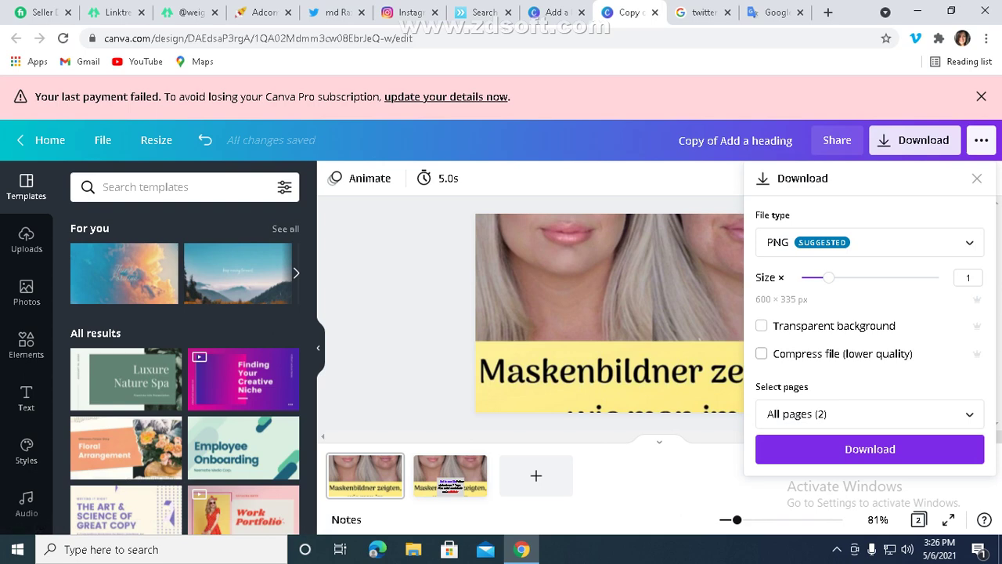
left_click(869, 414)
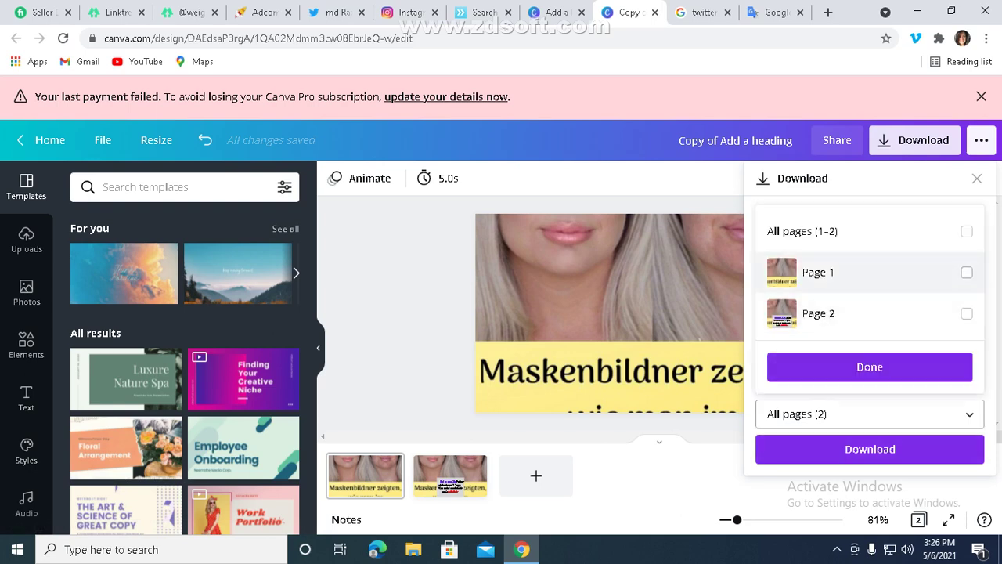
left_click(965, 272)
left_click(869, 366)
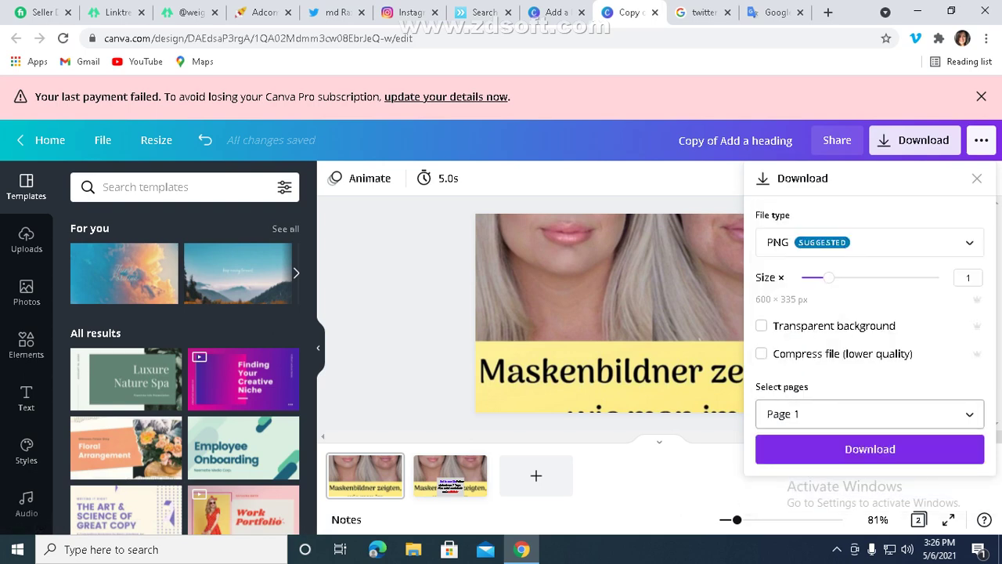
left_click(870, 448)
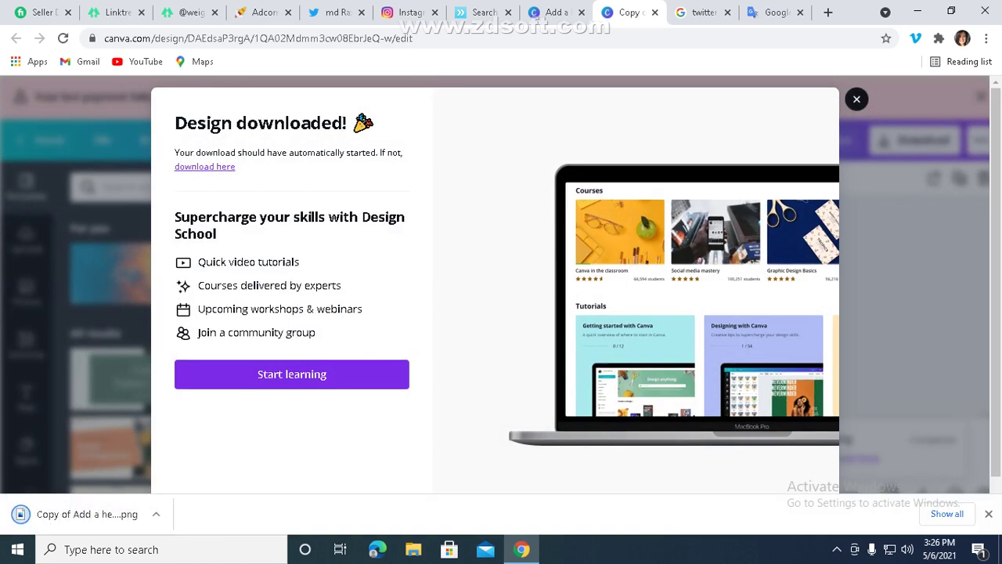
left_click(856, 99)
- Switch to the open tweet composer on Twitter and attach the image "Copy of Add a heading" from the Downloads folder
left_click(335, 12)
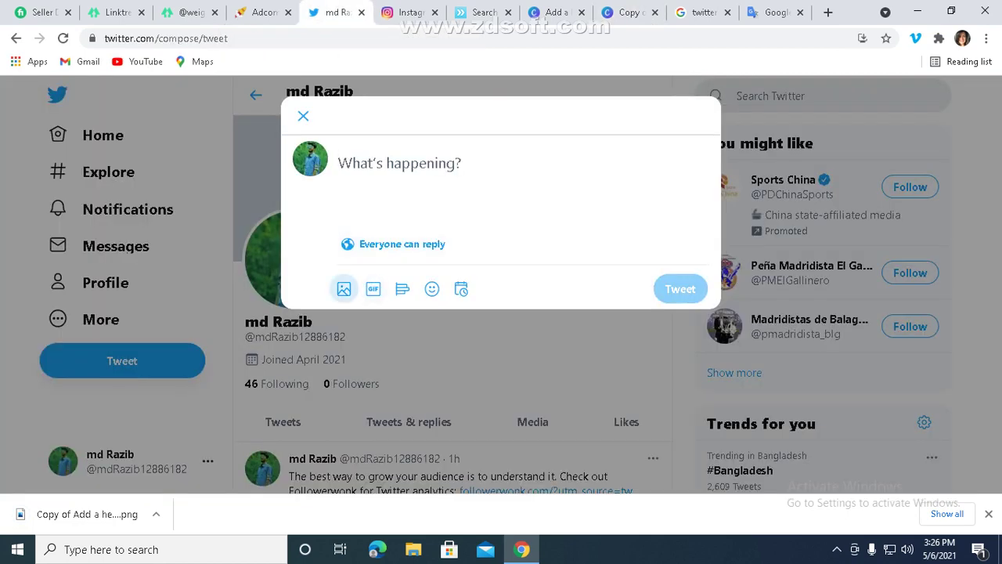
left_click(343, 289)
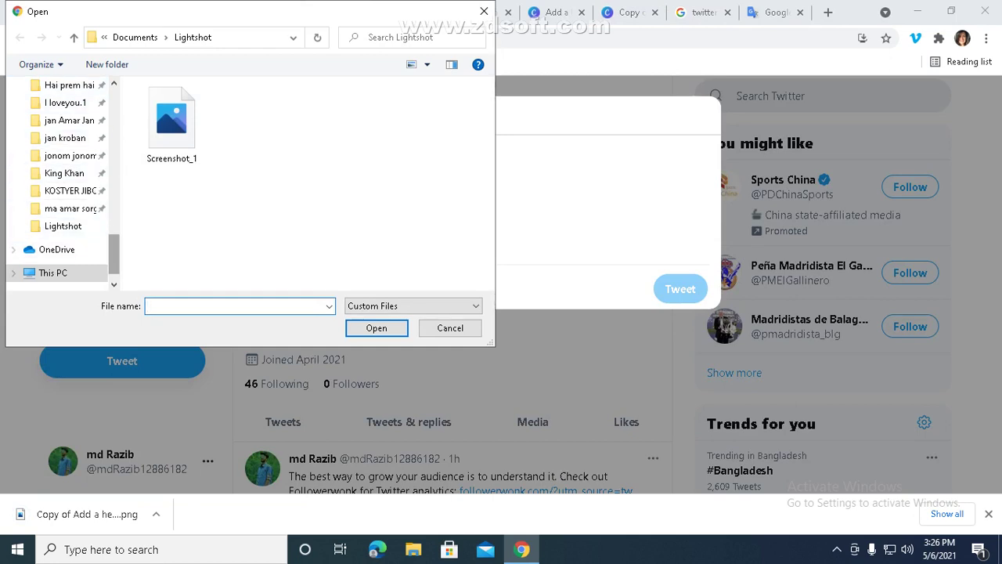
left_click(54, 272)
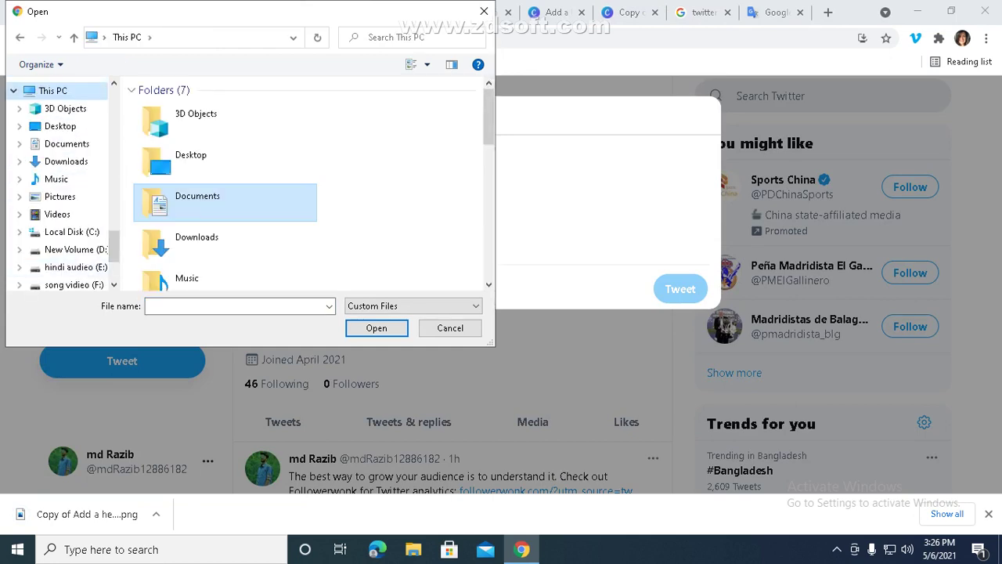
double_click(195, 242)
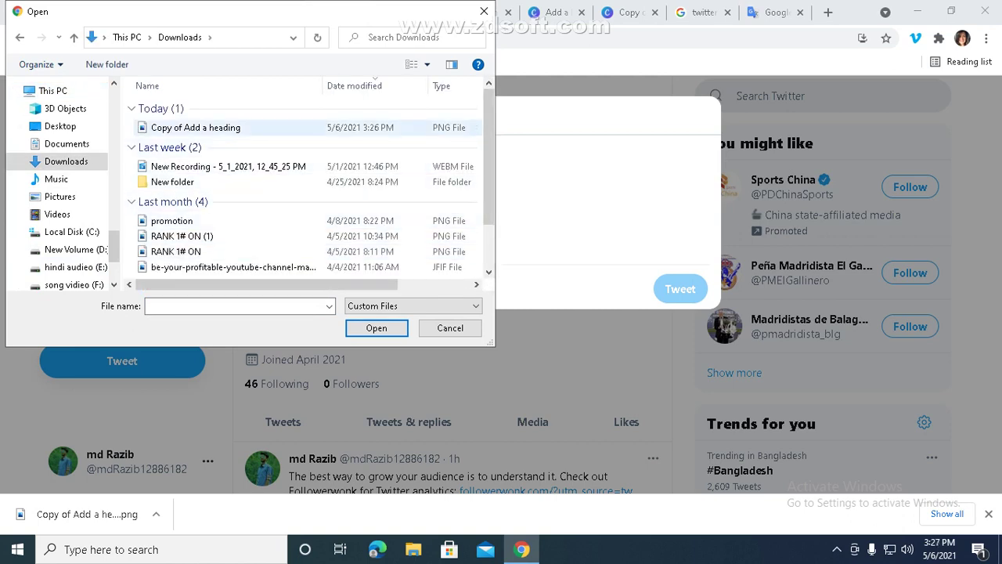
double_click(191, 128)
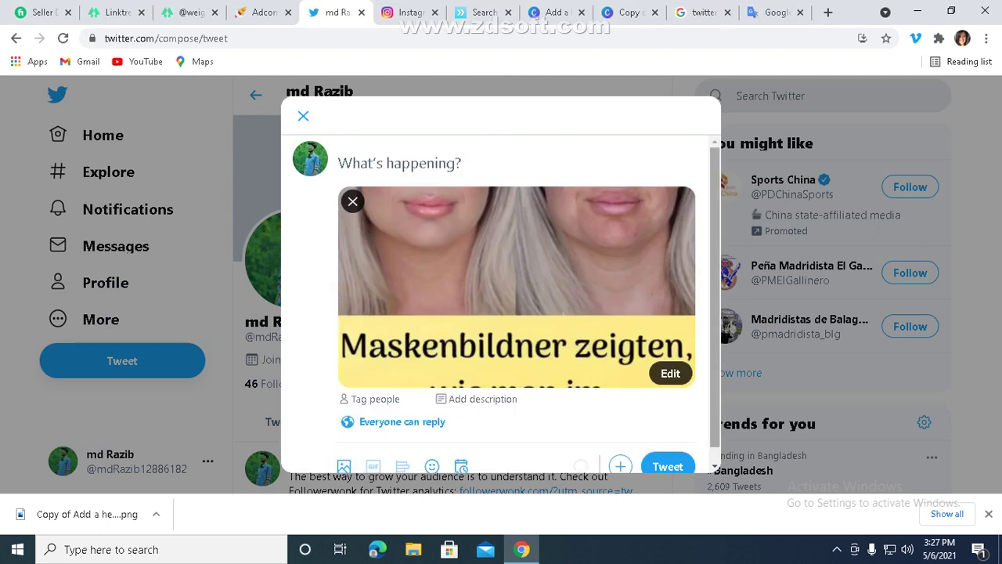
left_click_drag(714, 297, 715, 313)
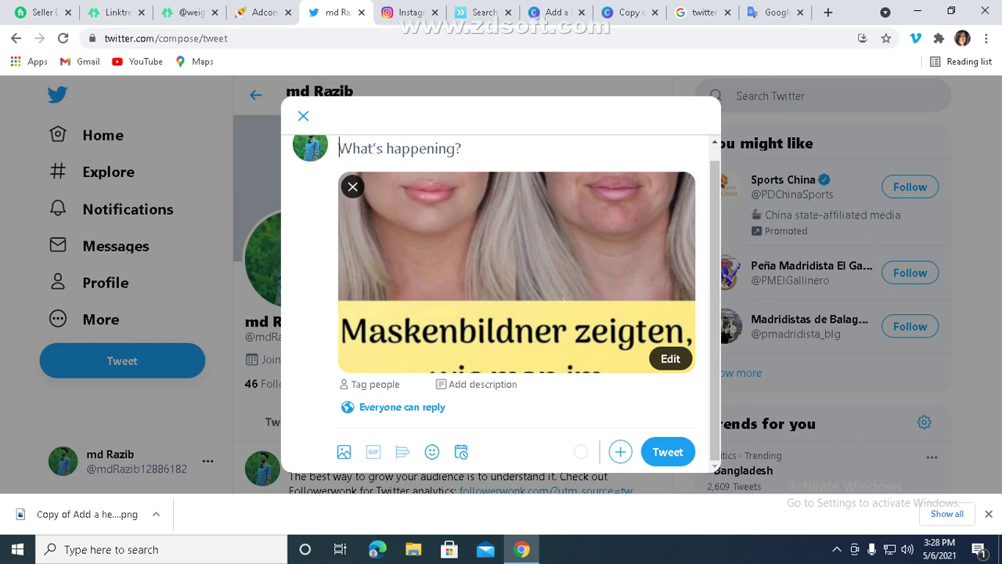
scroll(507, 304, "up", 1)
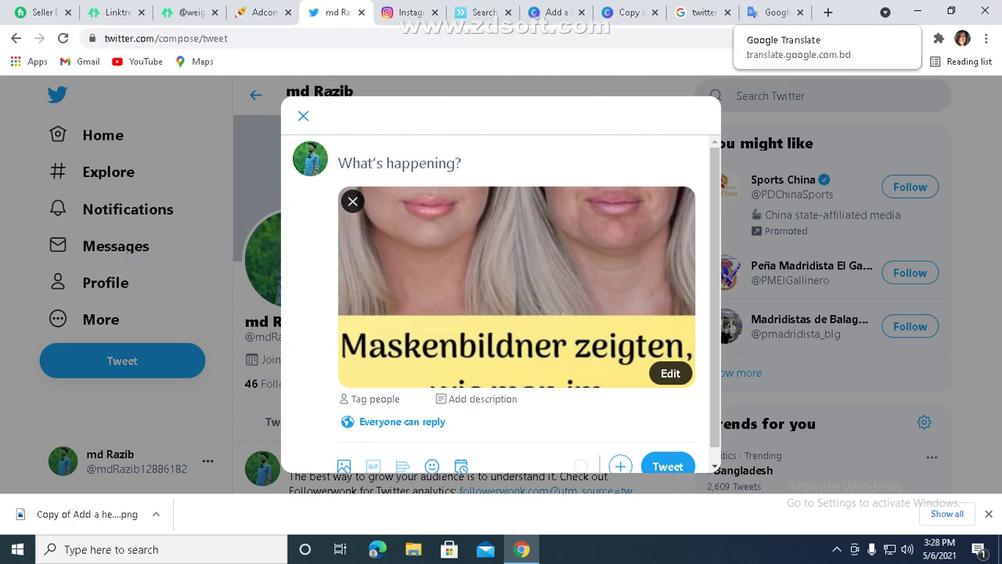
- Copy the French weight-loss translation from Google Translate and paste it as the text of the open Twitter post
left_click(774, 12)
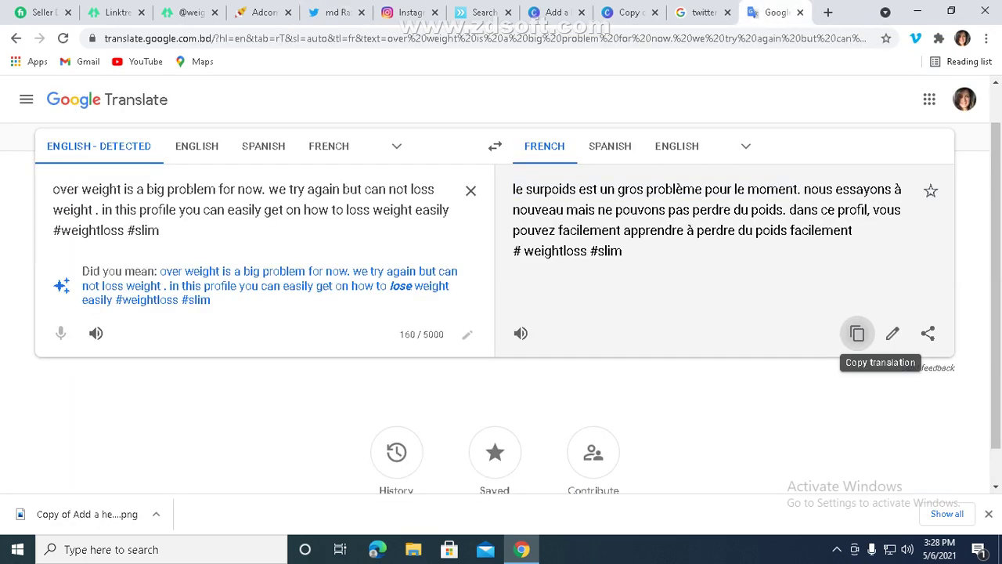
left_click(857, 334)
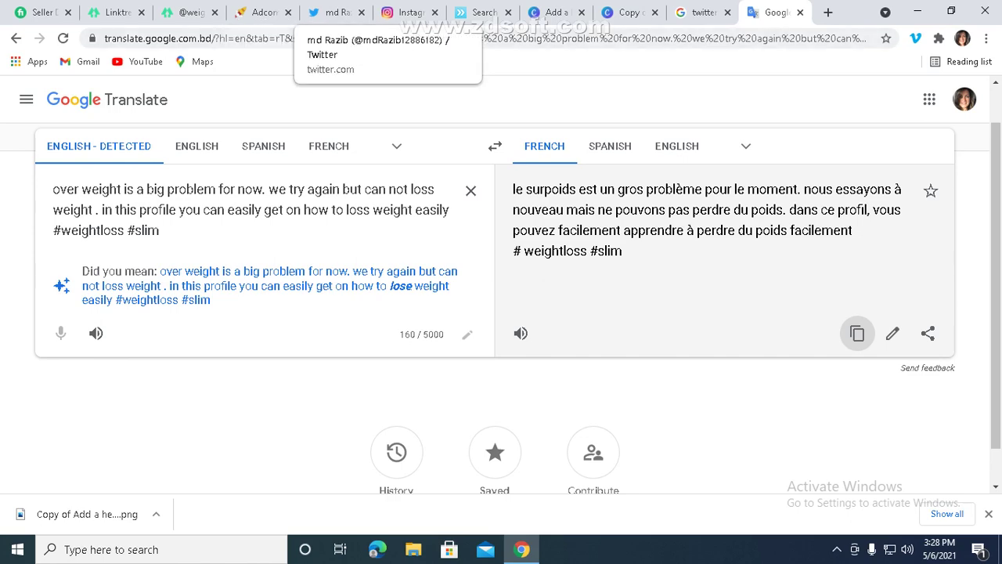
left_click(337, 12)
right_click(421, 156)
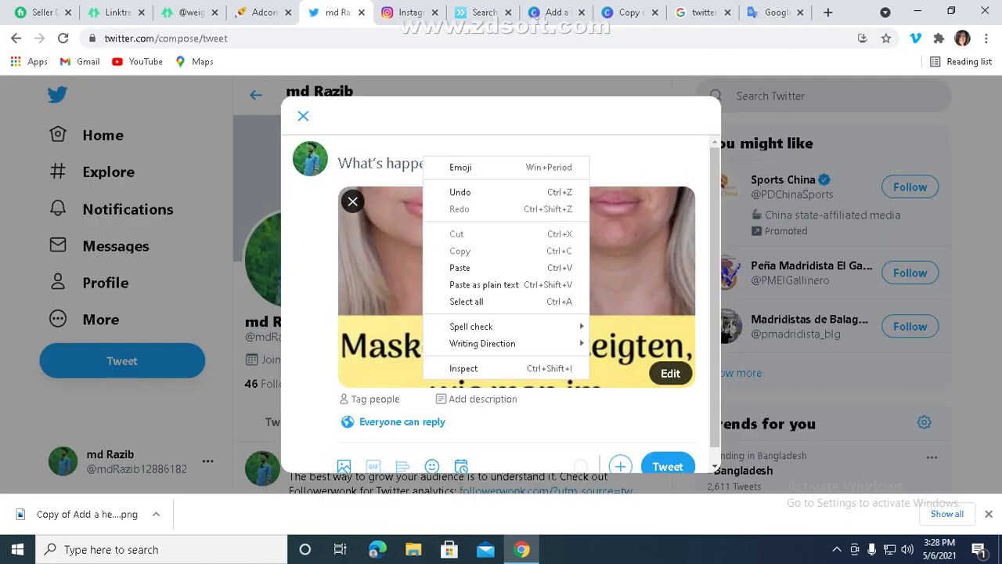
left_click(438, 268)
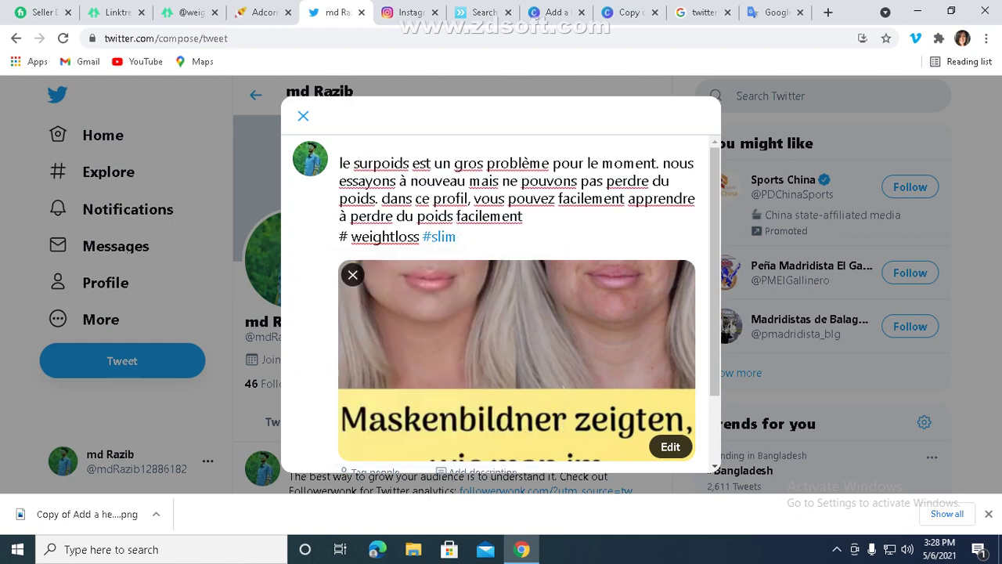
- Copy the Linktree page address linktr.ee/weightnomy and paste it on a new line below the tweet's hashtags
key("Return")
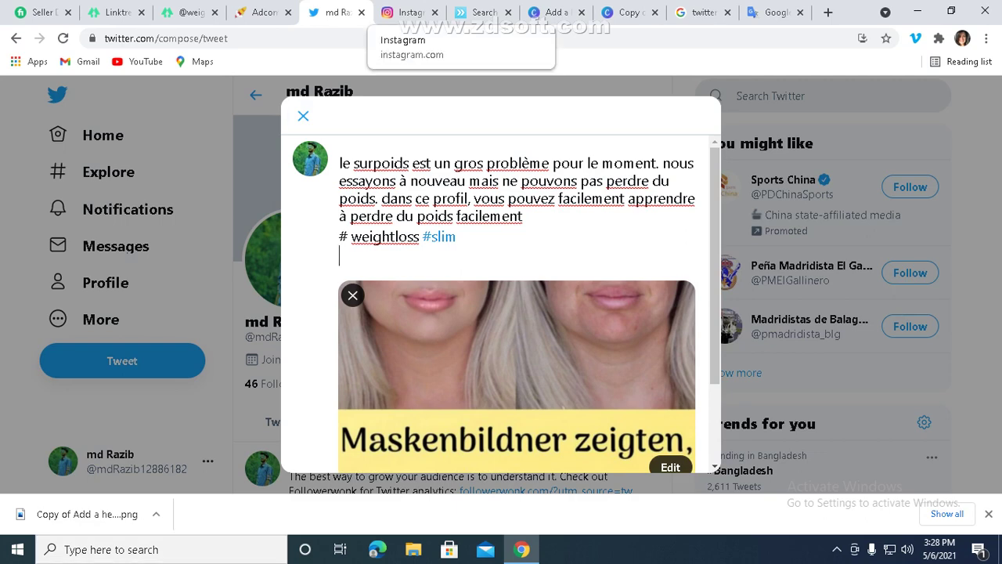
left_click(188, 13)
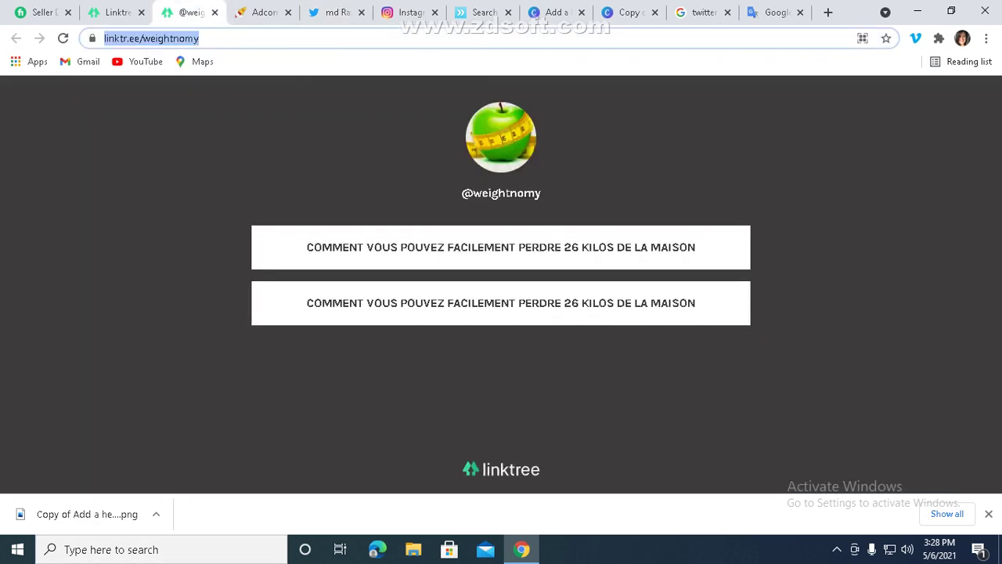
right_click(362, 39)
left_click(423, 117)
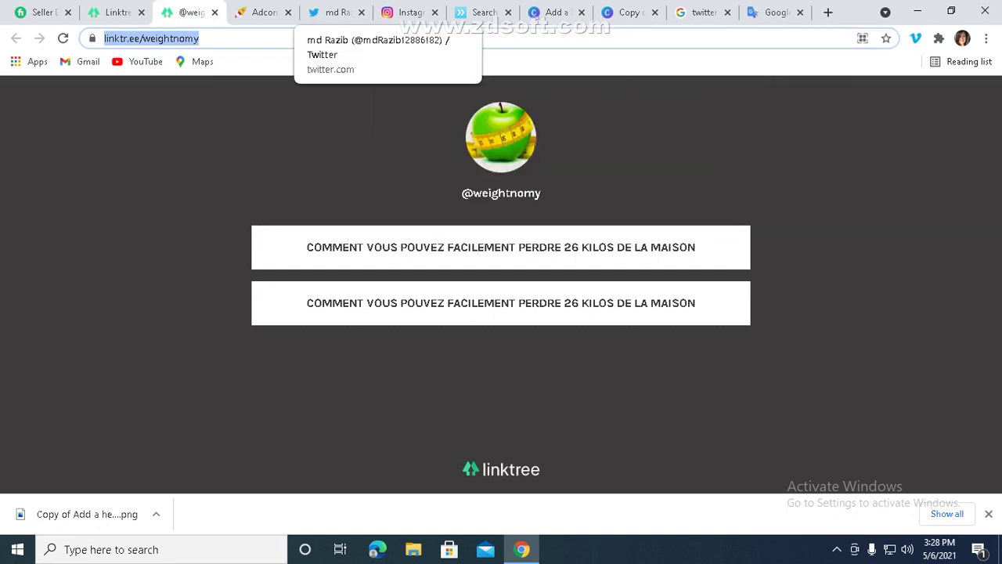
left_click(336, 12)
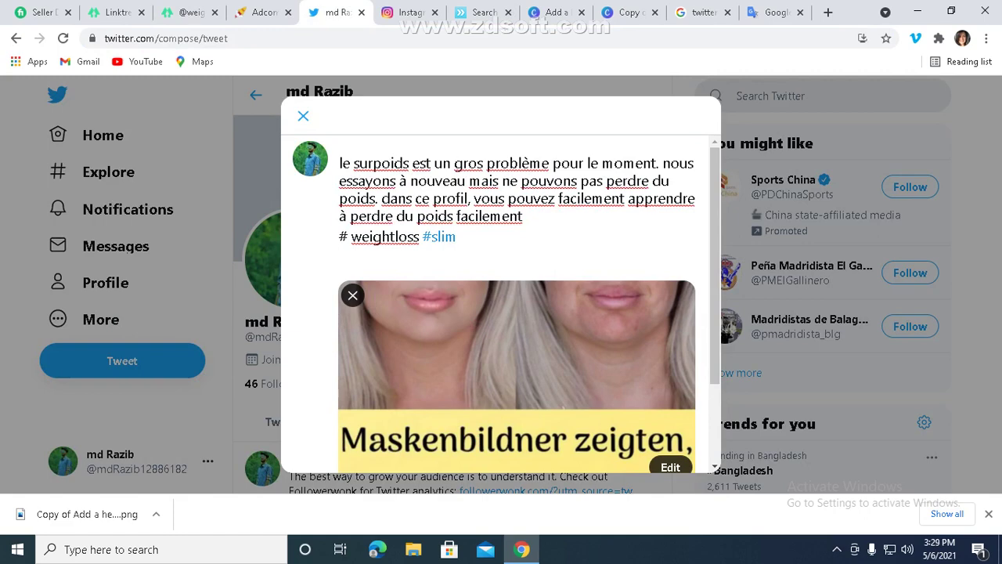
right_click(364, 257)
left_click(391, 367)
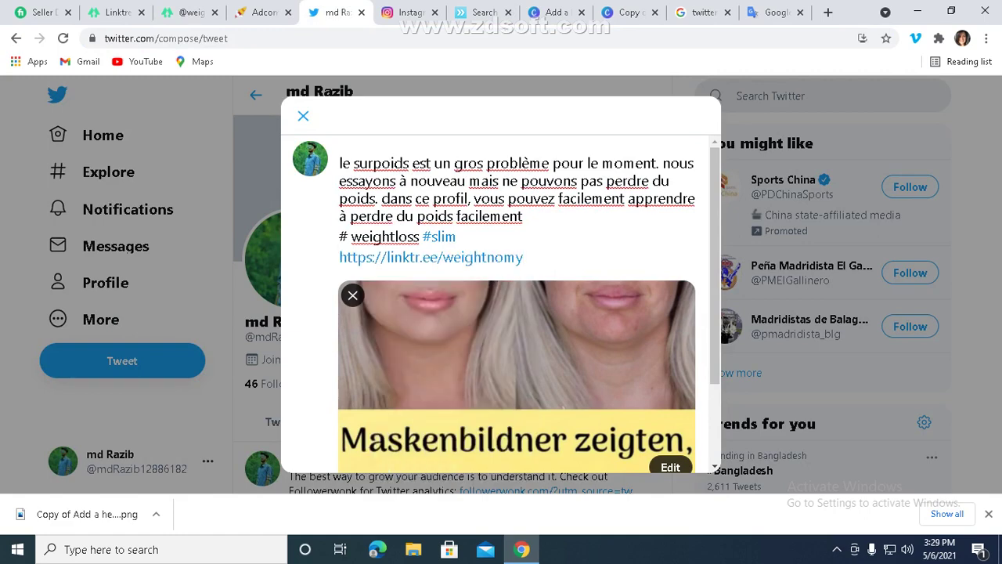
- Publish the tweet with its French text, link and image, and open the published post
left_click_drag(715, 305, 715, 384)
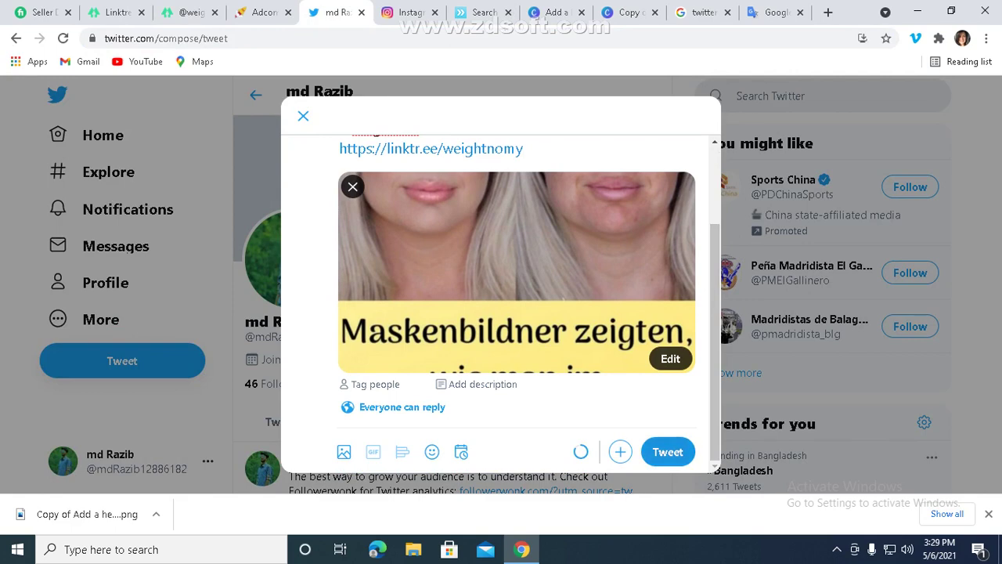
left_click(667, 452)
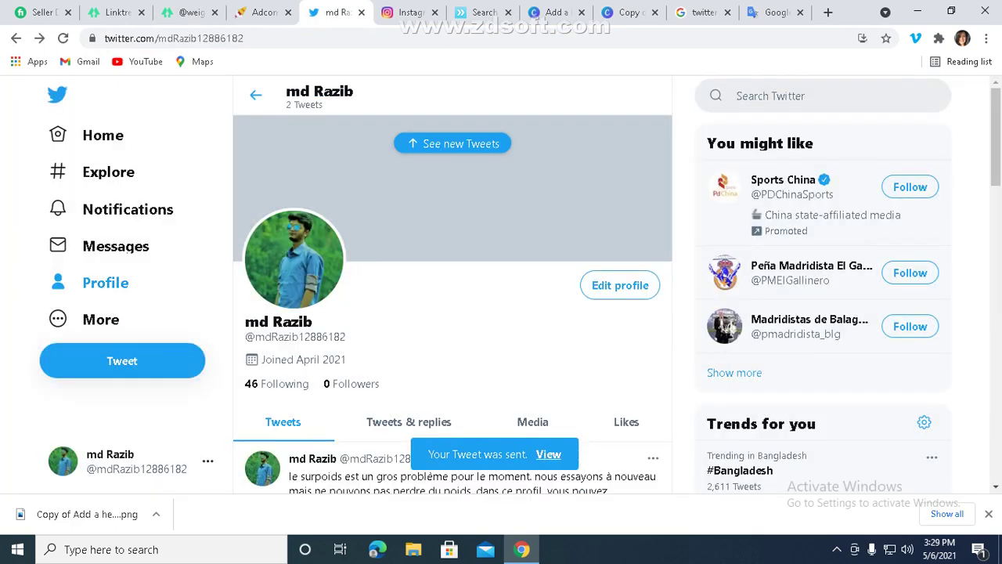
left_click(548, 454)
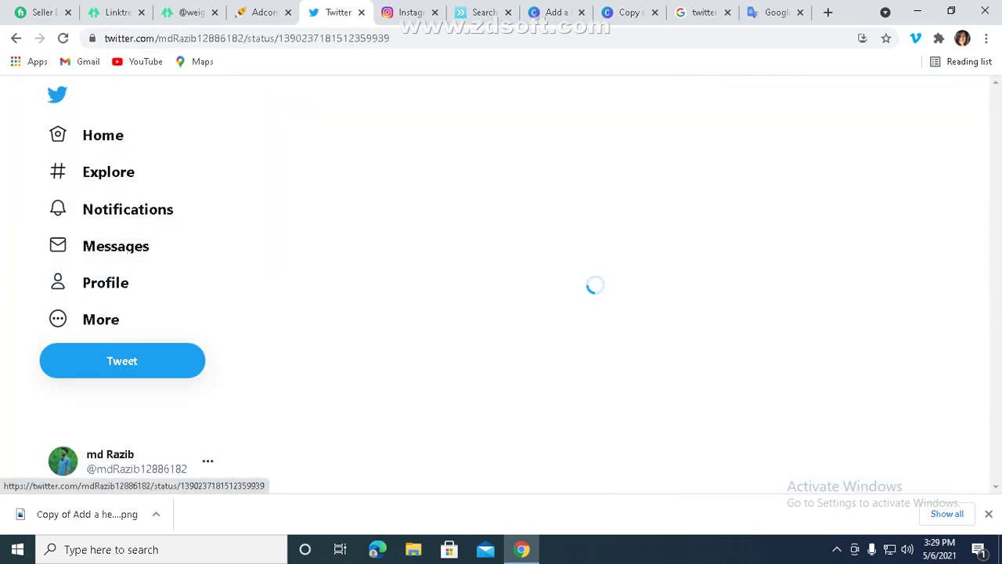
- Examine the published tweet's text, Linktree link and how its image is cropped
scroll(779, 282, "down", 2)
scroll(501, 305, "down", 1)
scroll(500, 305, "up", 4)
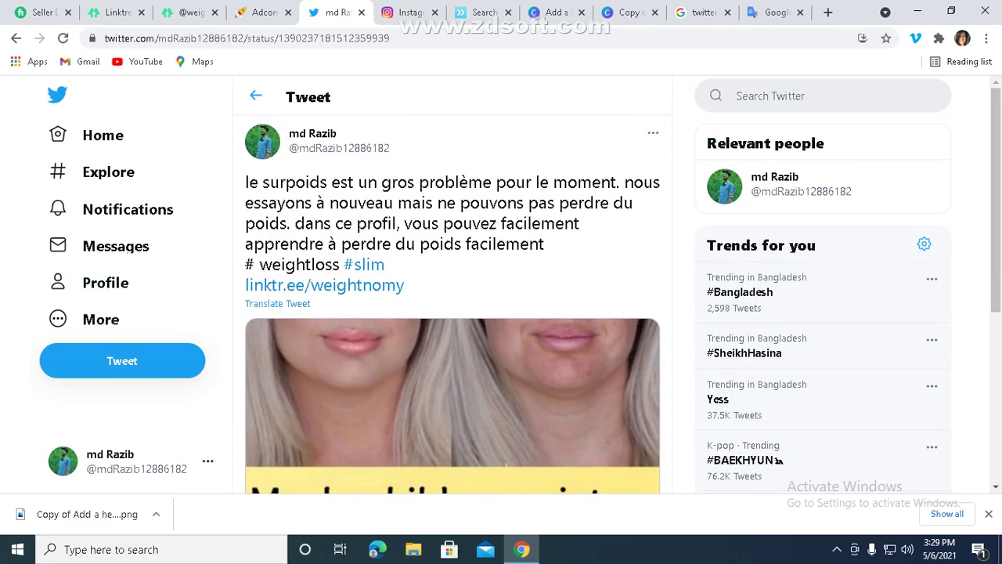
scroll(453, 305, "down", 2)
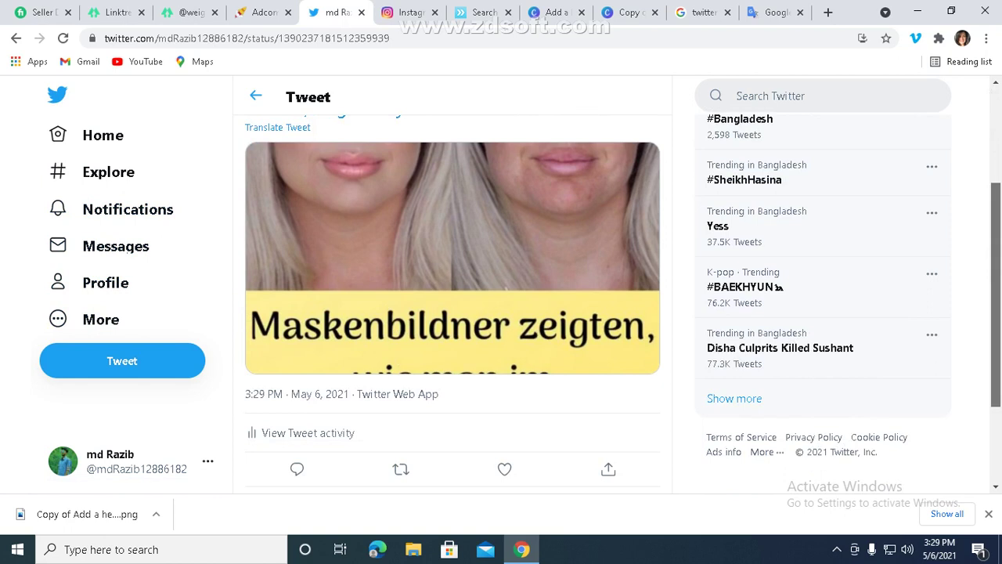
scroll(364, 266, "up", 2)
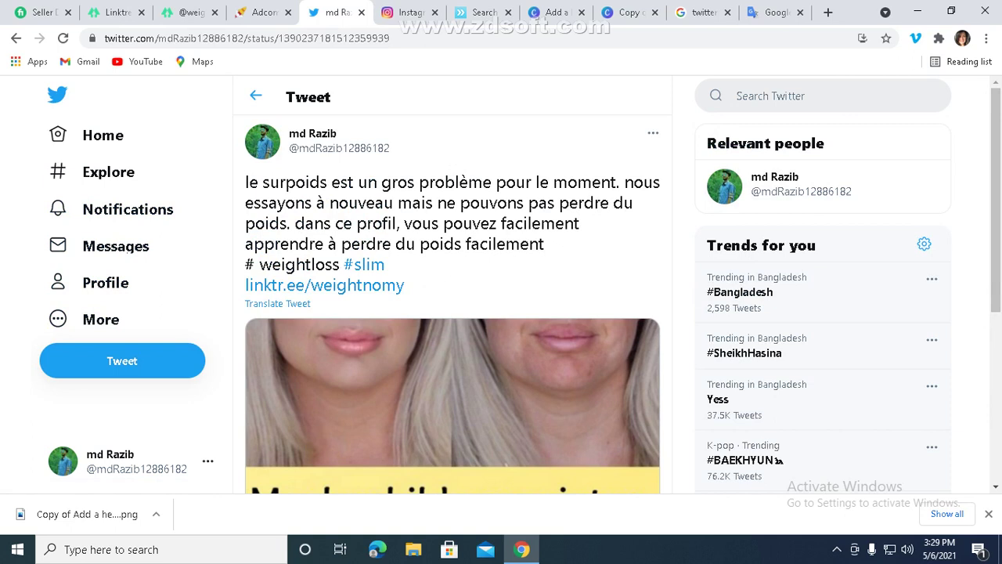
scroll(453, 305, "down", 4)
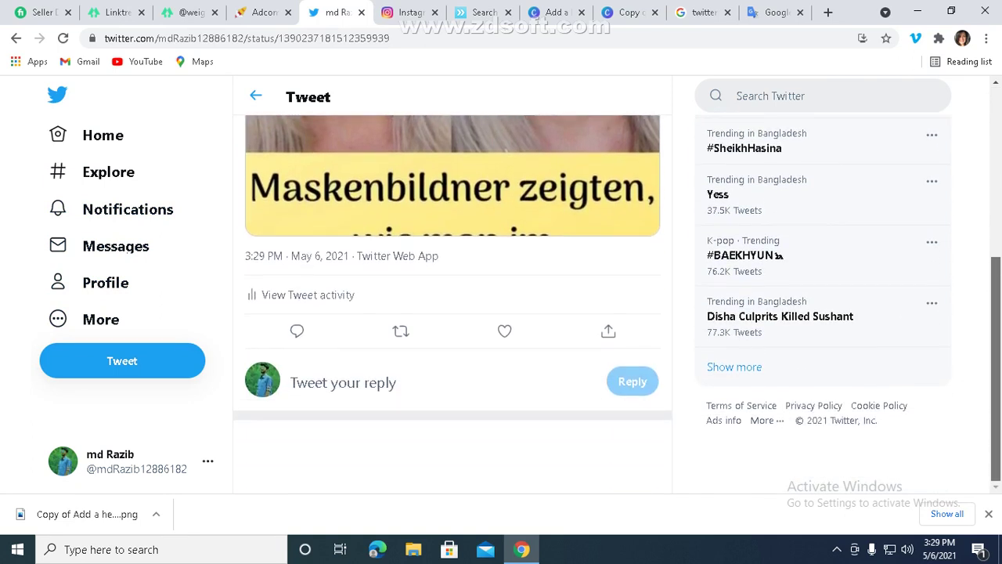
scroll(453, 305, "up", 5)
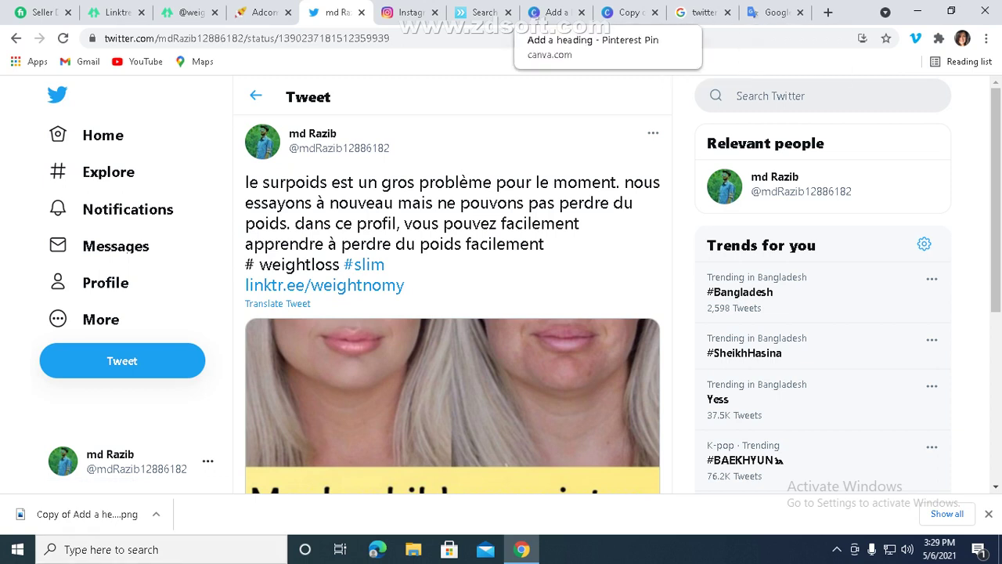
- Switch to Canva and create a new blank design with a custom size of 600 x 335 px
left_click(557, 12)
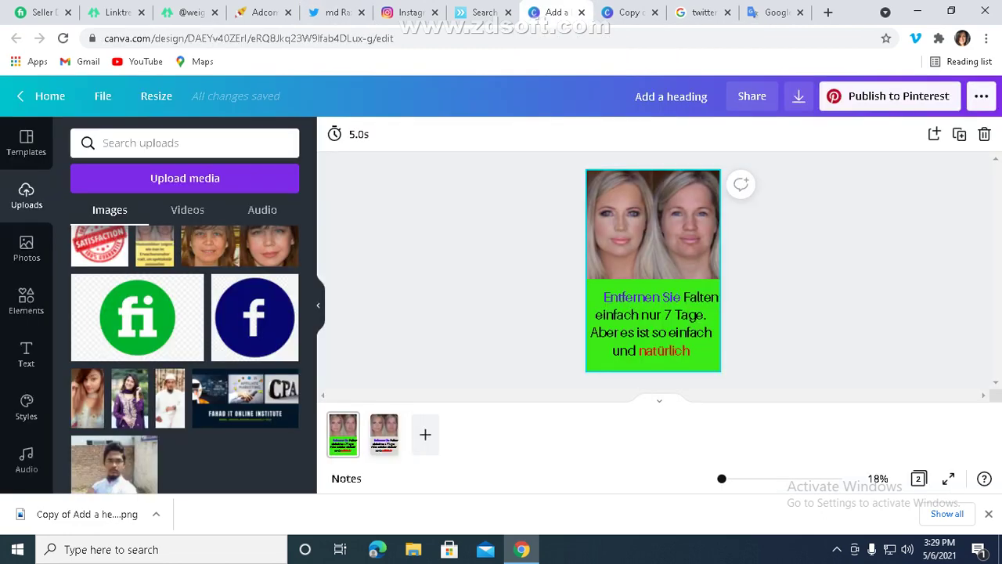
left_click(630, 12)
left_click(557, 12)
left_click(47, 95)
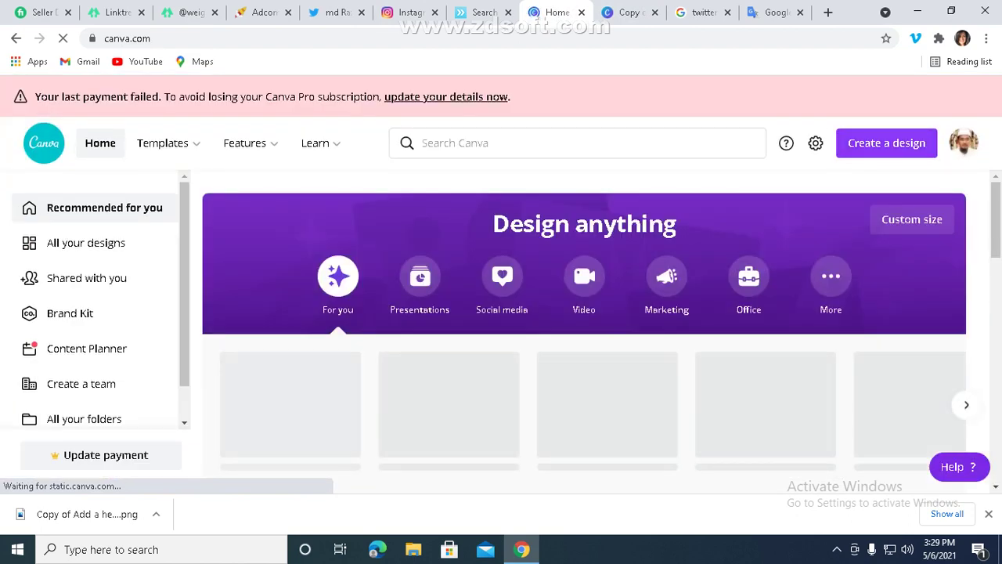
left_click(886, 143)
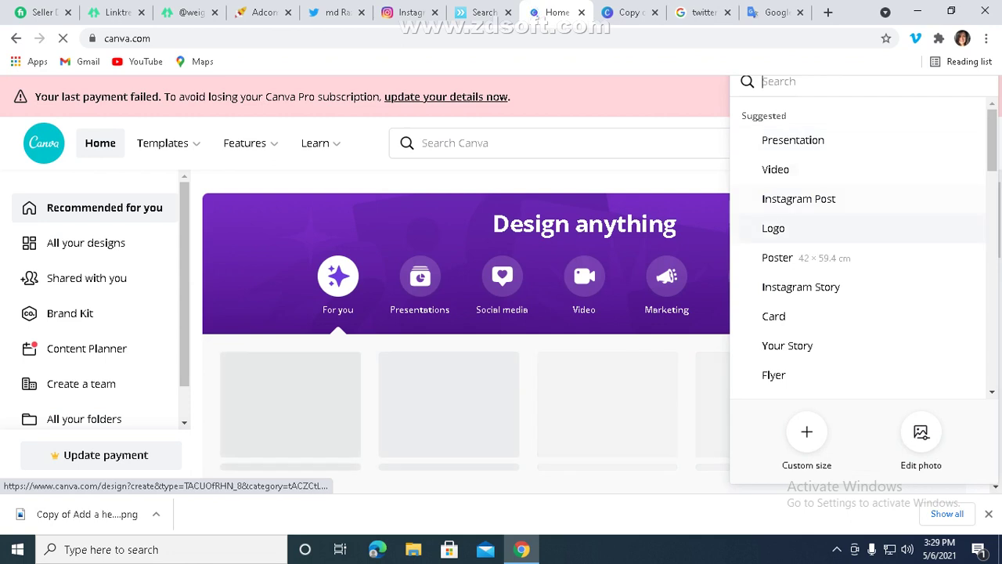
left_click(806, 439)
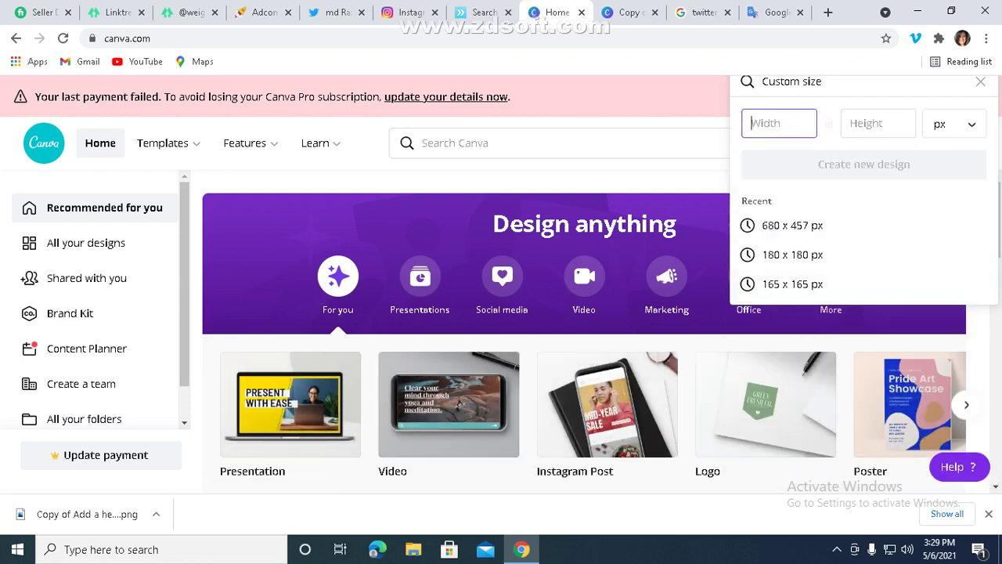
type("600")
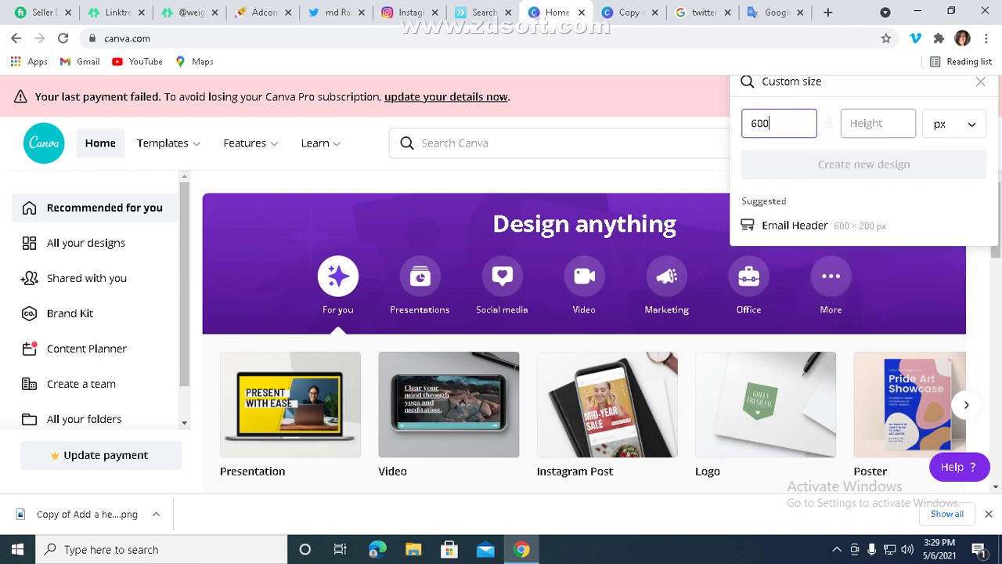
left_click(878, 123)
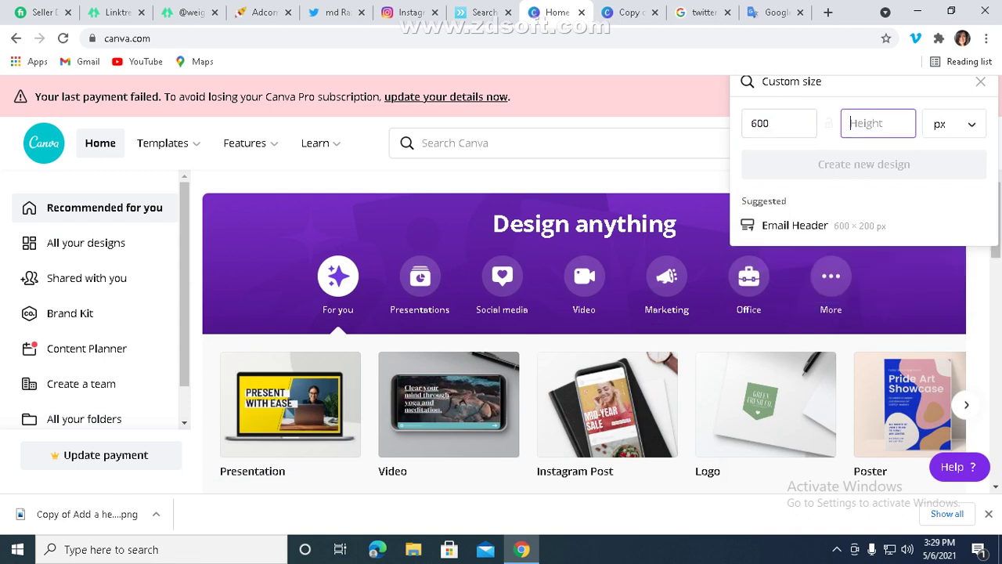
type("335")
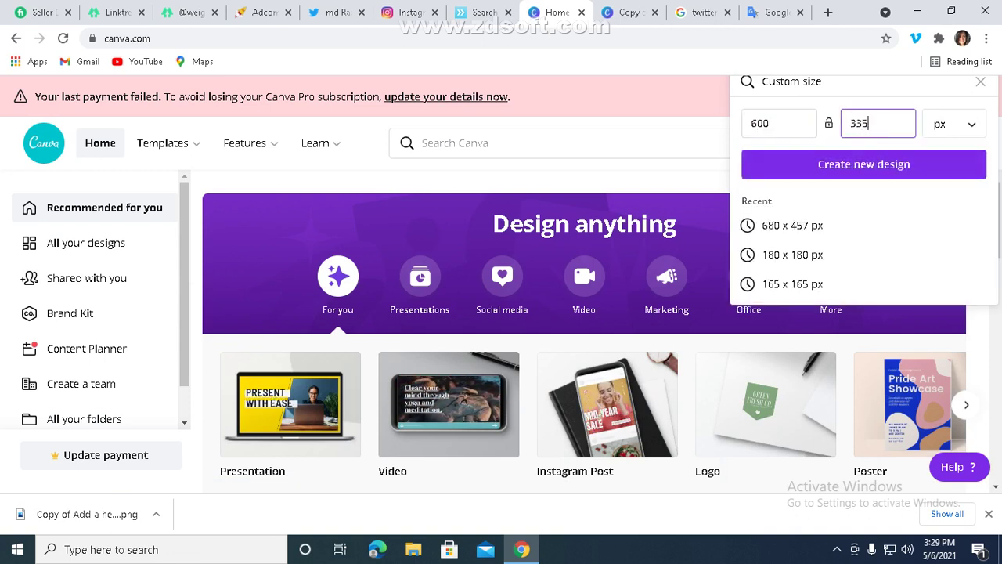
left_click(863, 164)
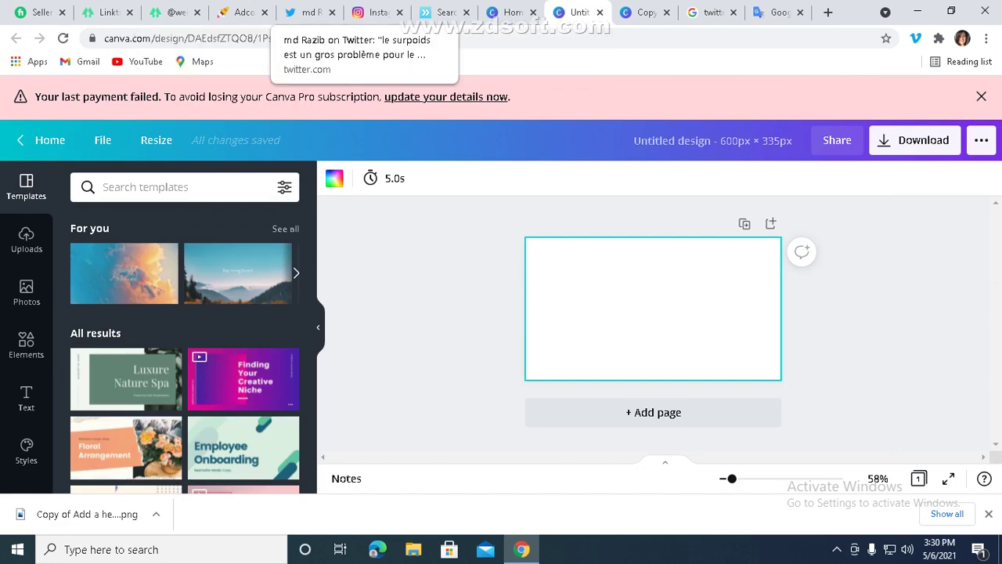
- Return to Twitter to check the published tweet, and examine how posts and images appear in the home feed
left_click(305, 12)
scroll(779, 327, "down", 3)
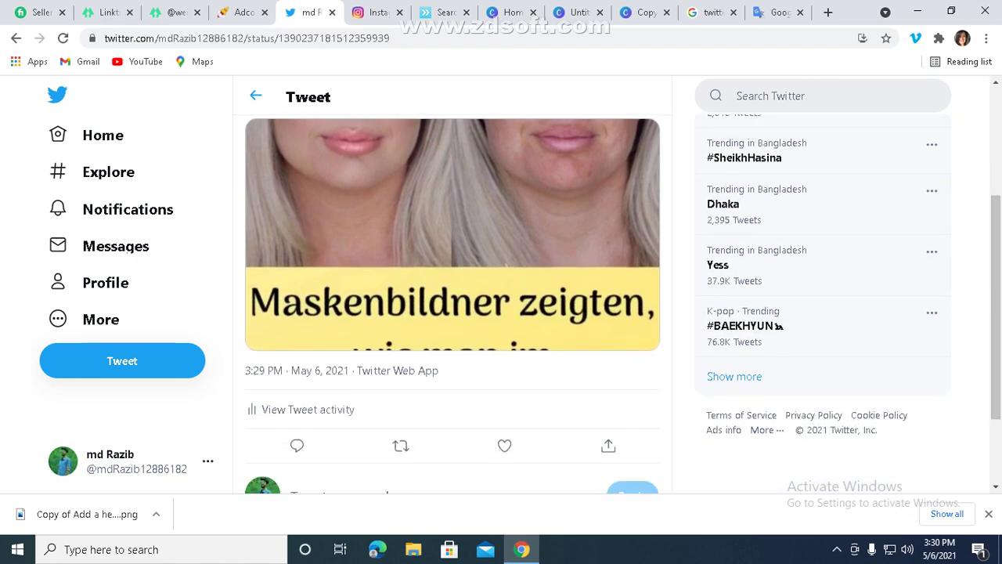
scroll(779, 327, "up", 5)
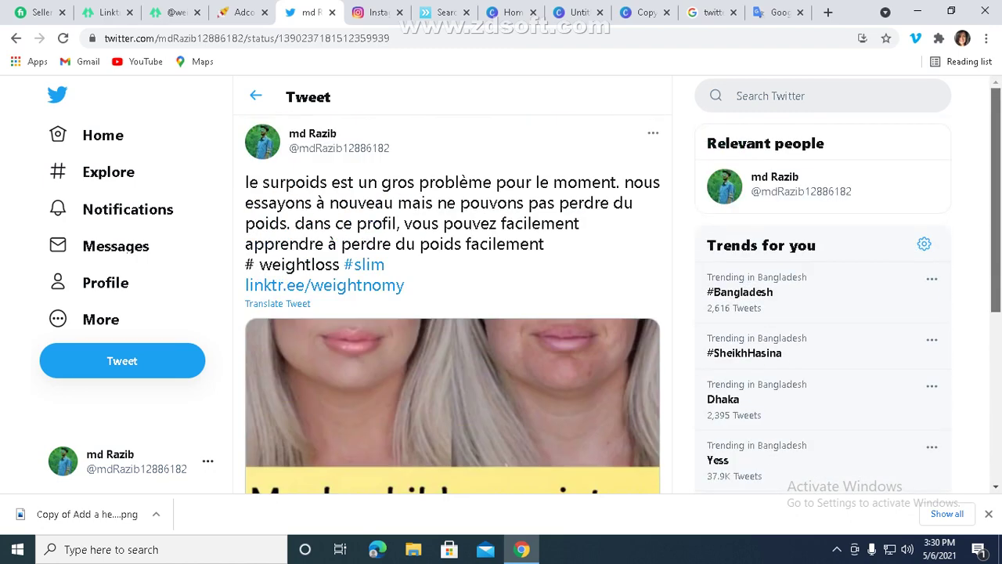
left_click(103, 135)
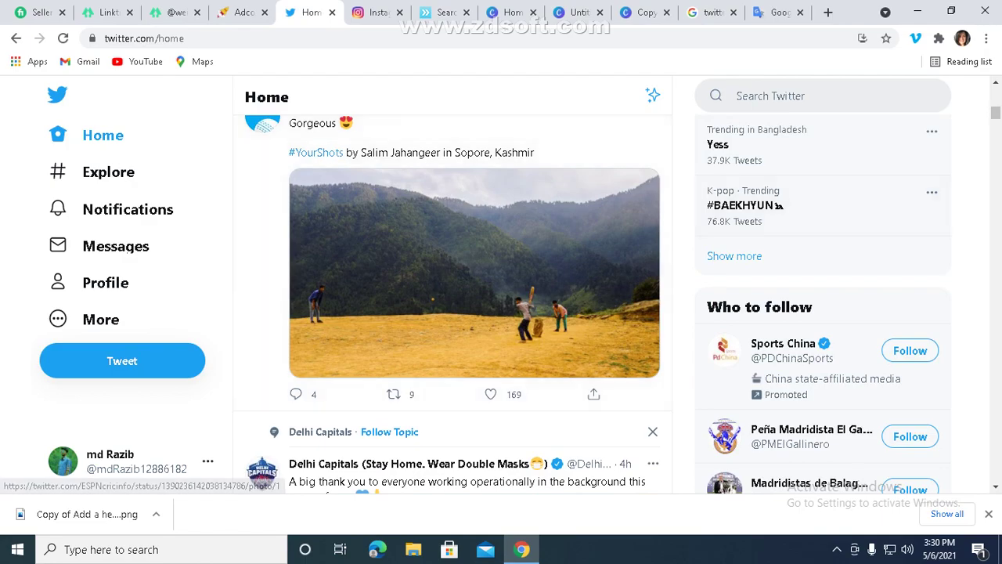
scroll(474, 304, "up", 7)
scroll(475, 303, "down", 2)
scroll(475, 304, "up", 2)
scroll(474, 304, "down", 6)
scroll(474, 304, "down", 10)
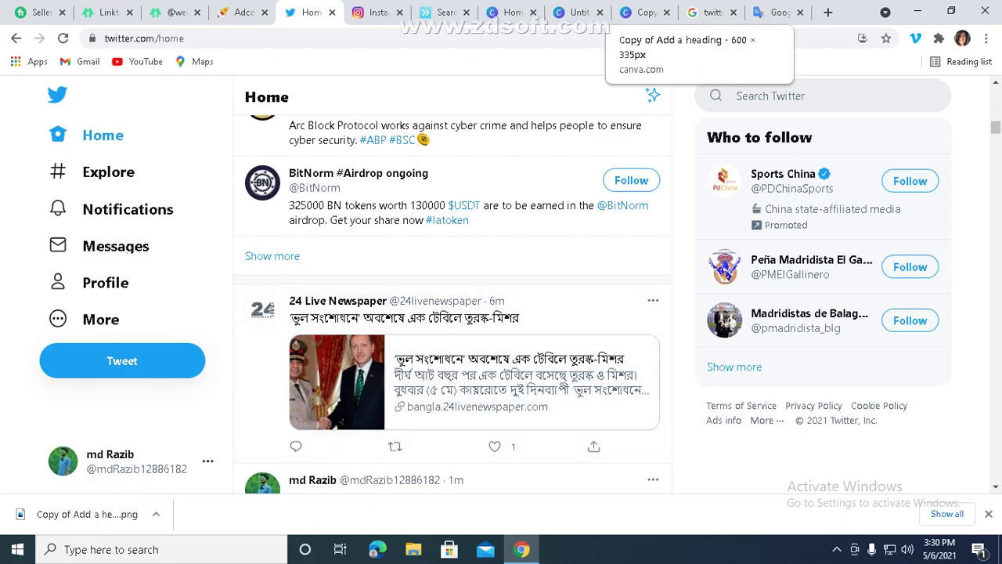
- Switch to the blank 600 x 335 px Canva design and look through its suggested templates
left_click(646, 13)
left_click(579, 13)
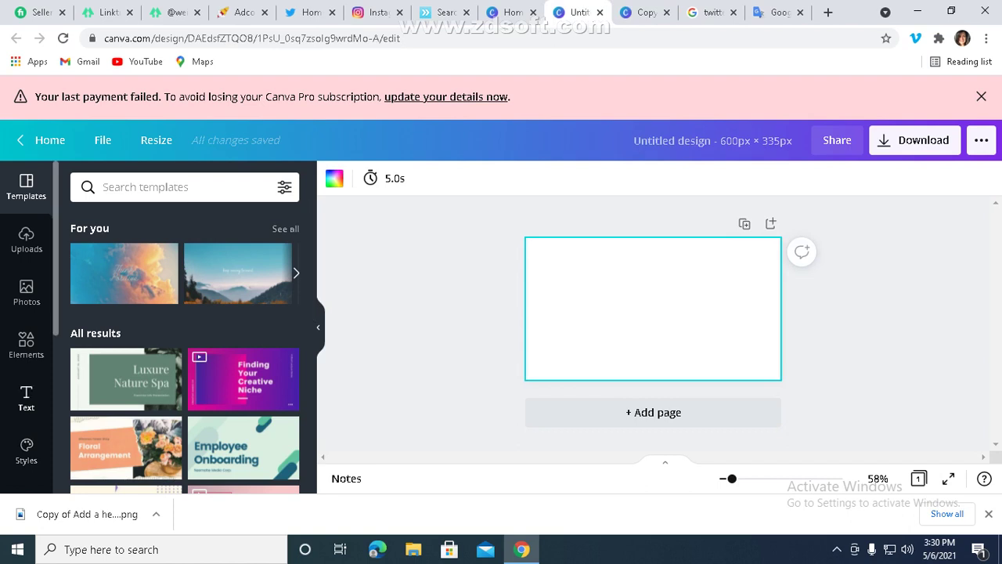
scroll(185, 344, "down", 10)
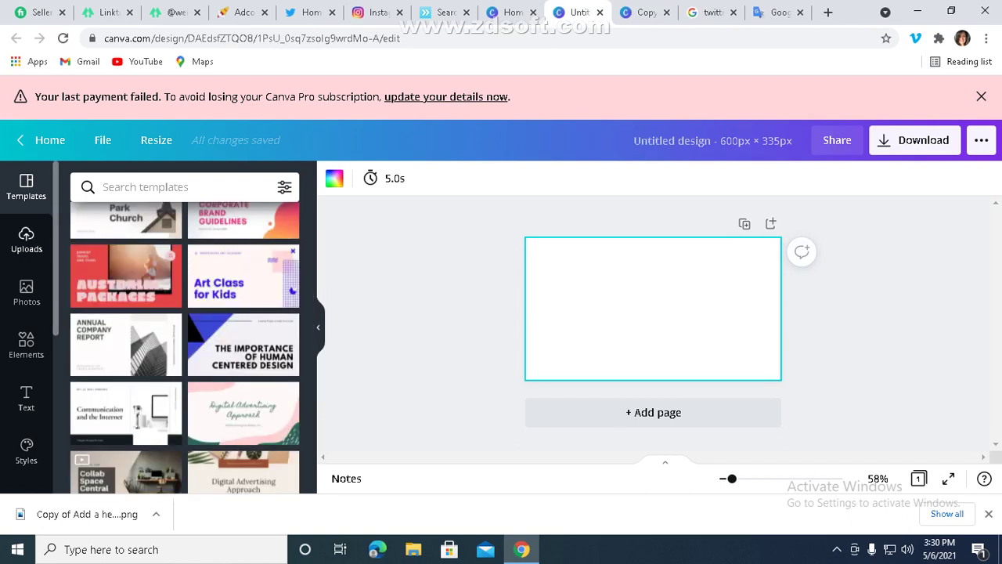
left_click(27, 239)
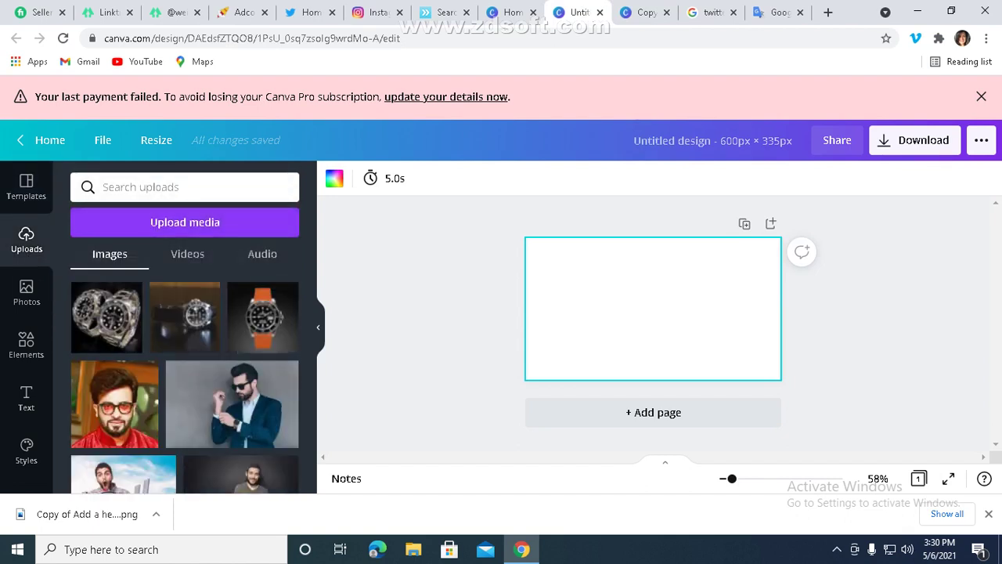
left_click(185, 222)
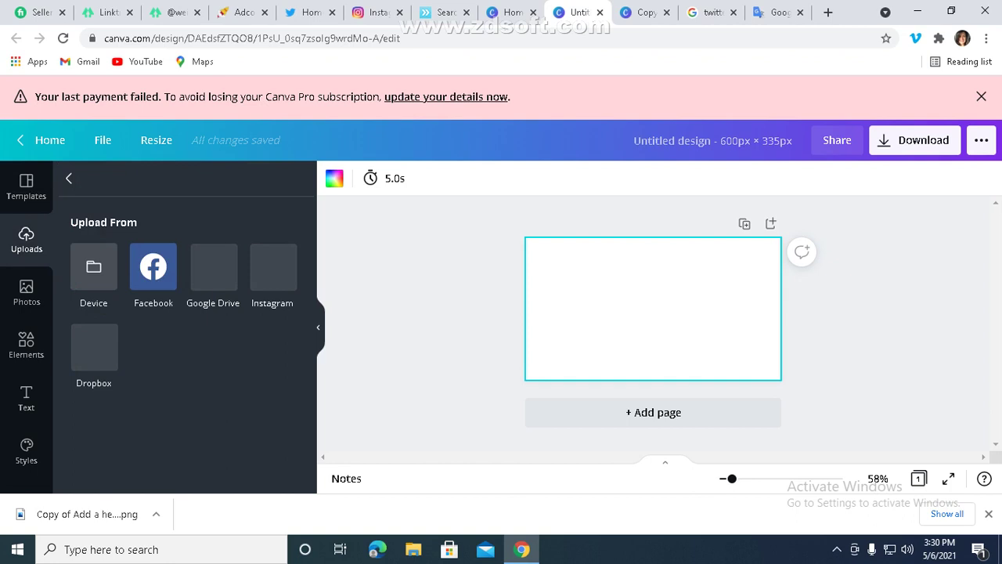
left_click(94, 266)
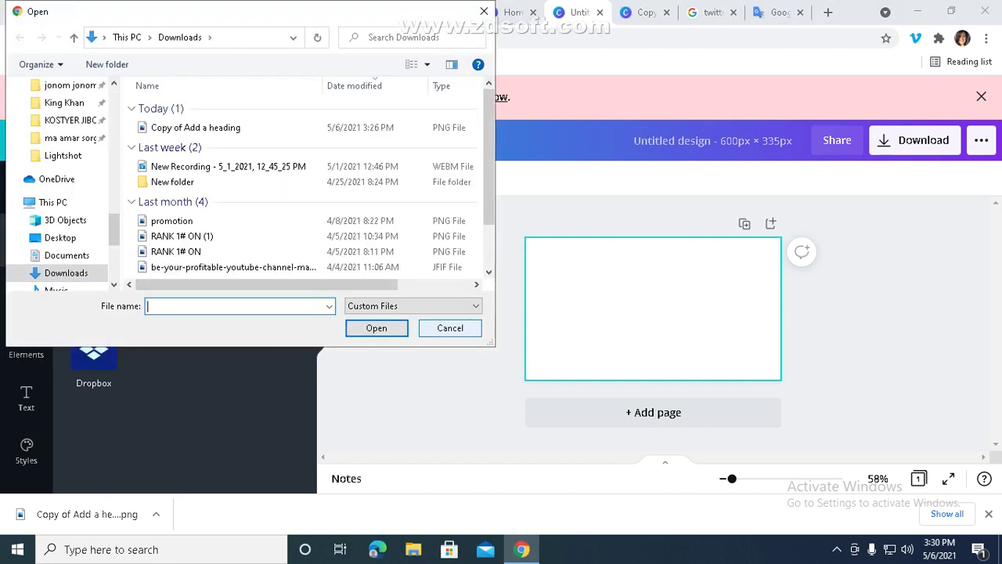
key("Escape")
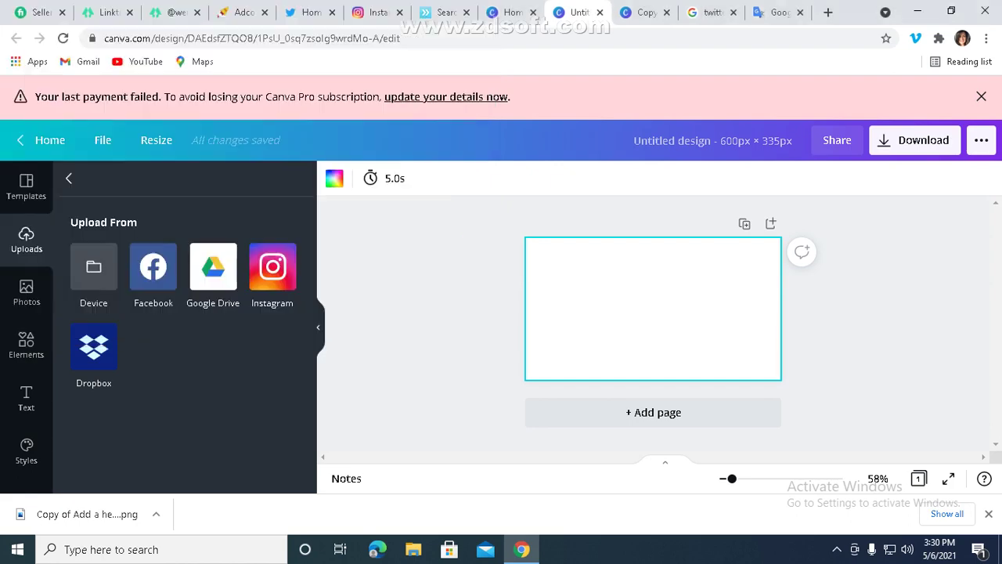
- Look through the previously uploaded images for a picture suitable for the blank design
left_click(68, 179)
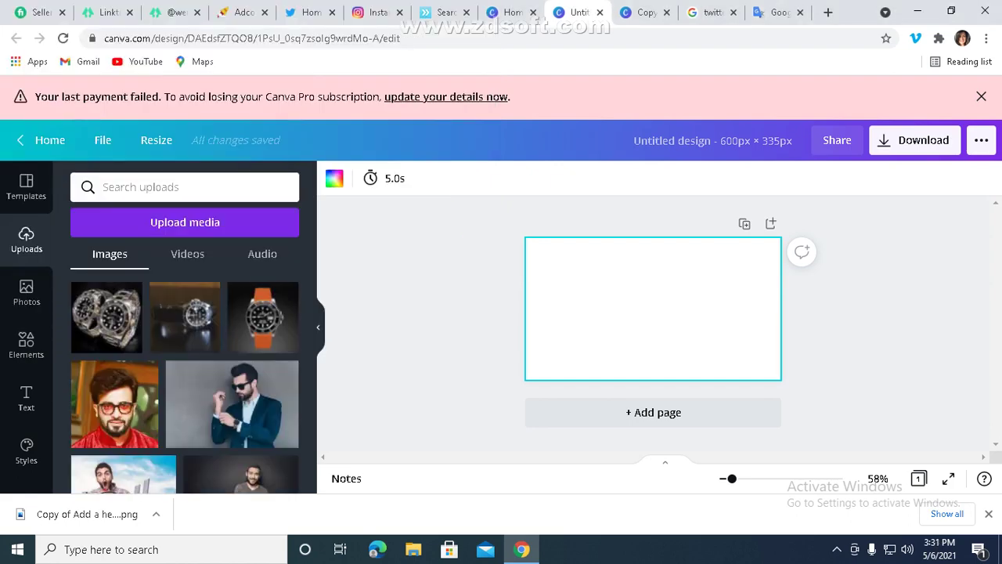
left_click_drag(311, 300, 311, 386)
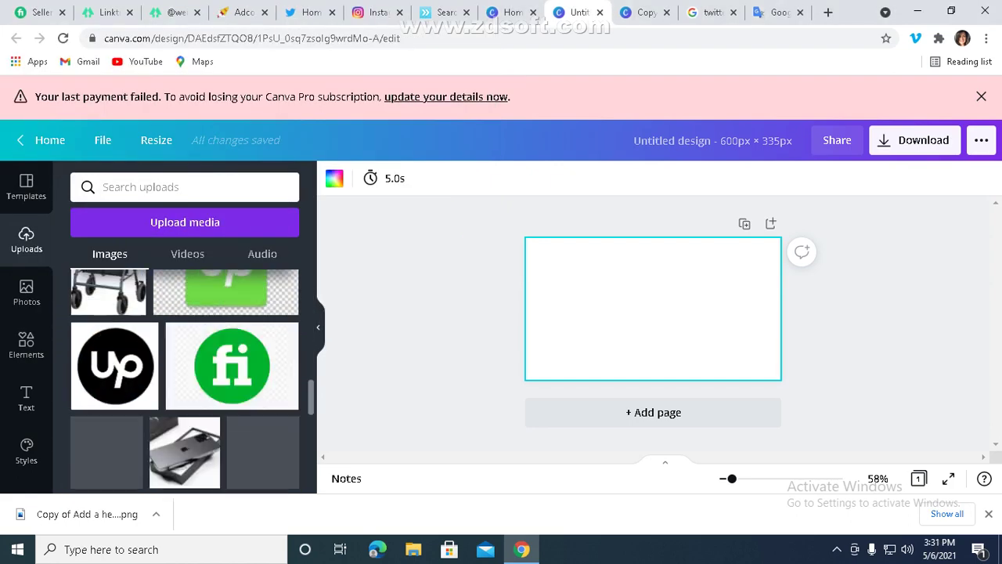
scroll(185, 381, "up", 10)
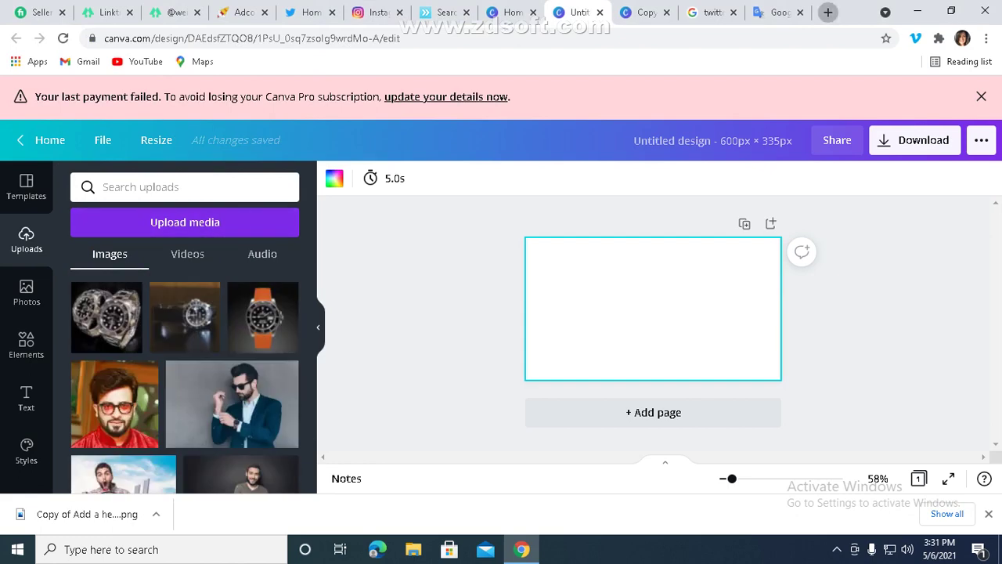
- Search Google Images for "lose weight fast" in a new browser tab
left_click(827, 11)
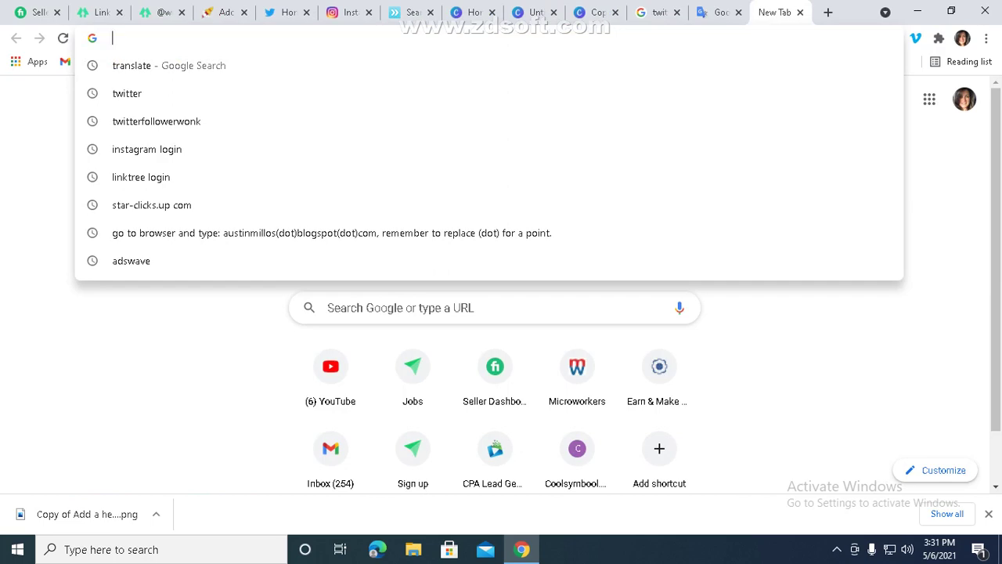
type("loss ")
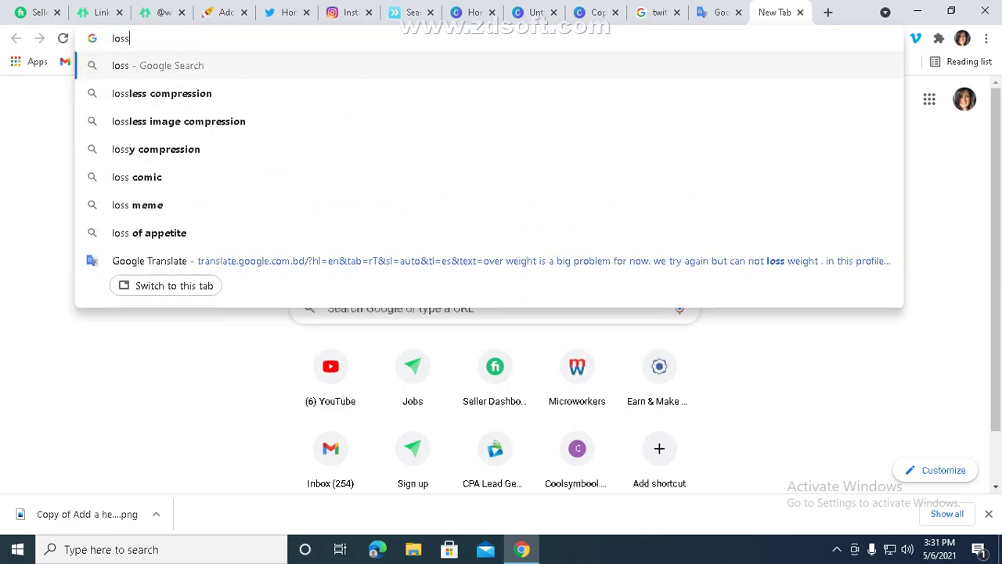
type("weght")
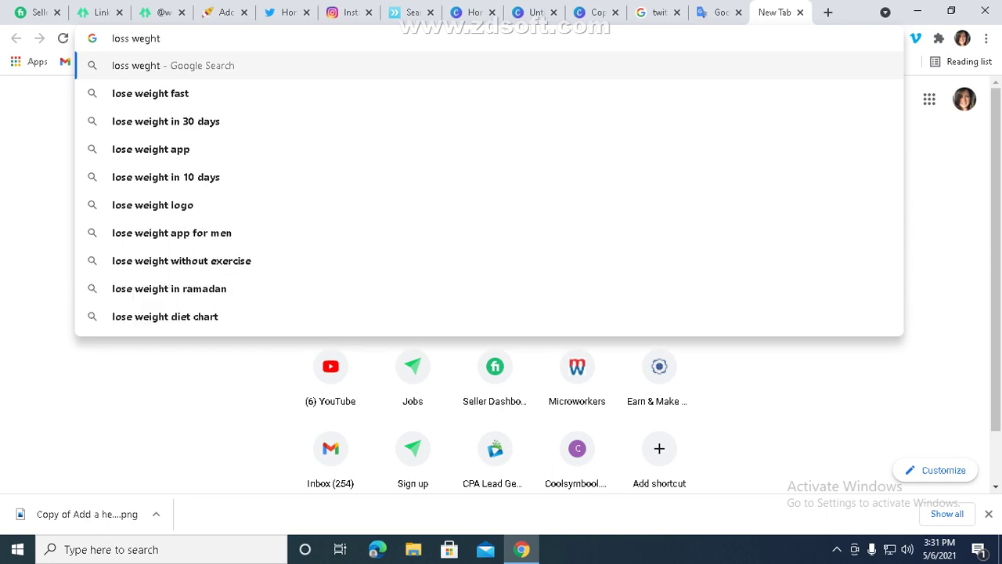
left_click(150, 93)
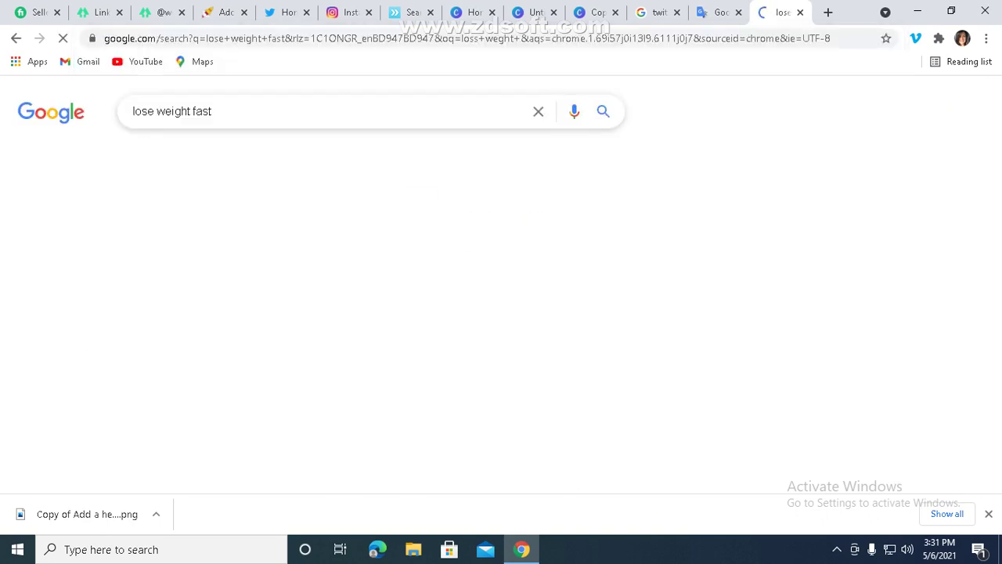
left_click(266, 156)
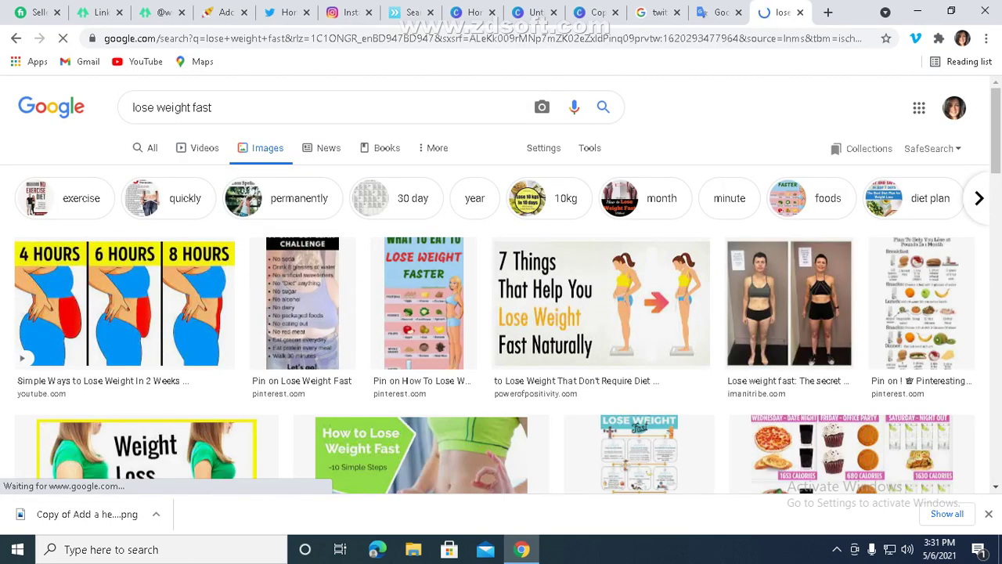
- Copy the before-and-after photo of the woman in black shorts and paste it into the blank 600 x 335 px Canva design
right_click(790, 294)
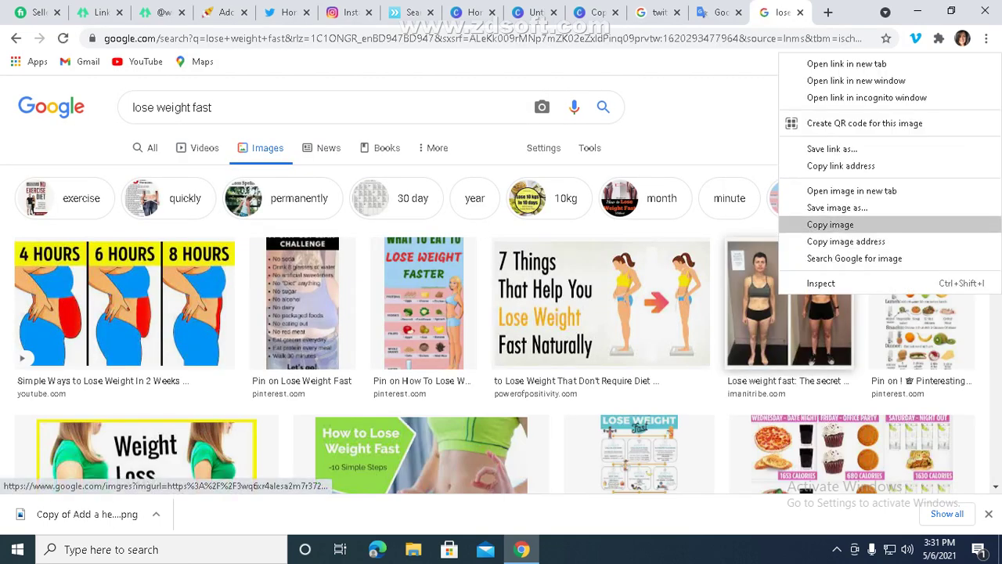
left_click(830, 224)
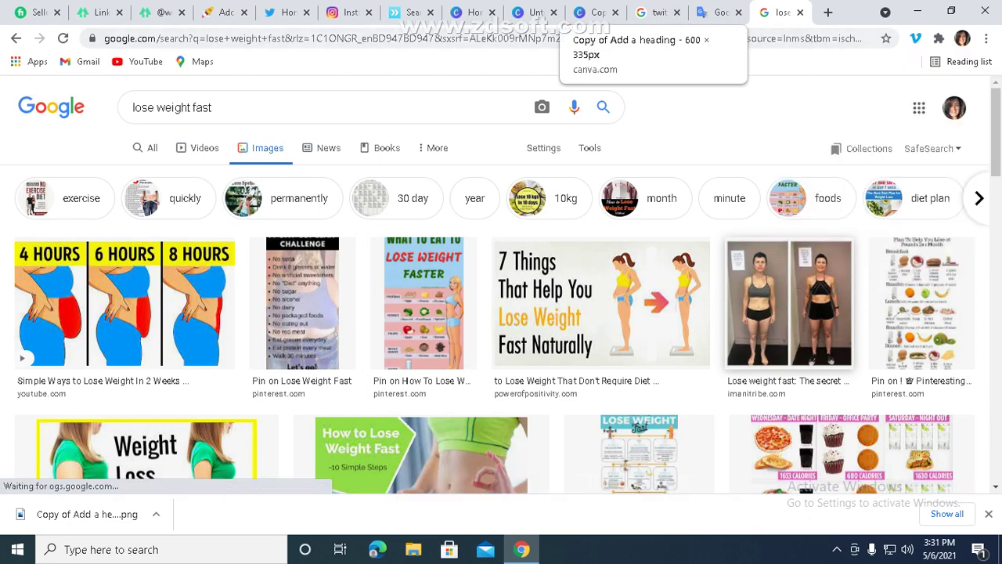
left_click(594, 12)
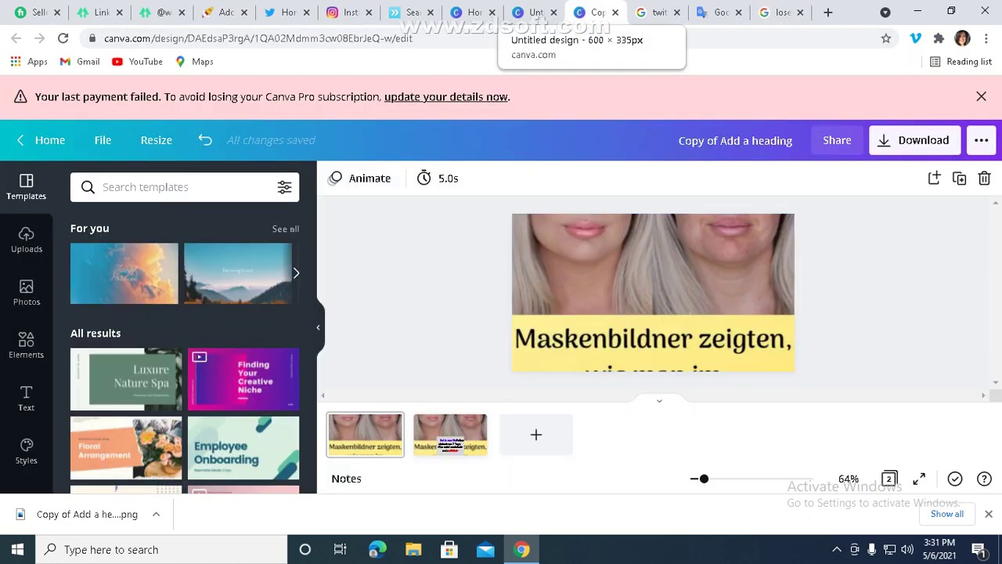
left_click(534, 12)
right_click(626, 339)
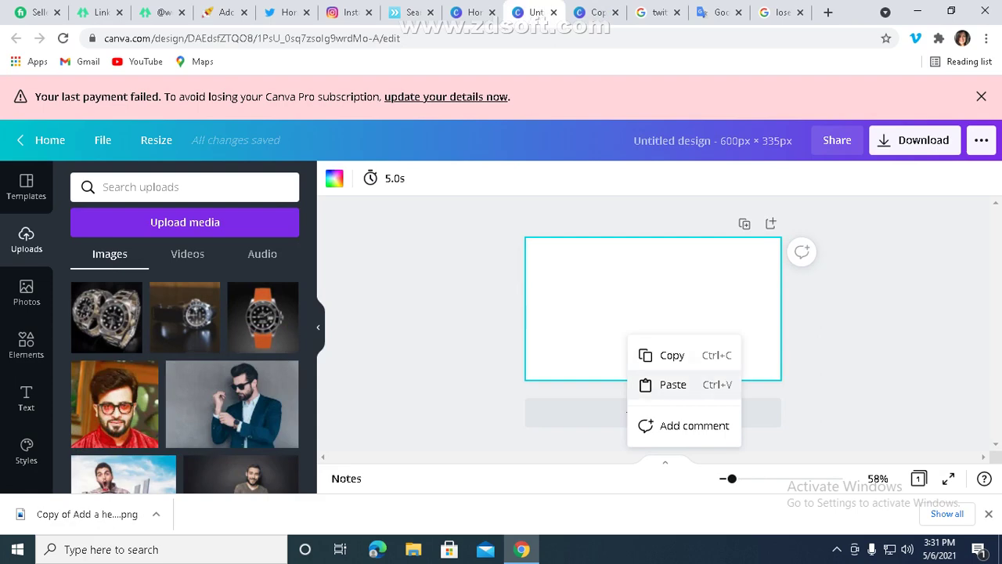
left_click(649, 384)
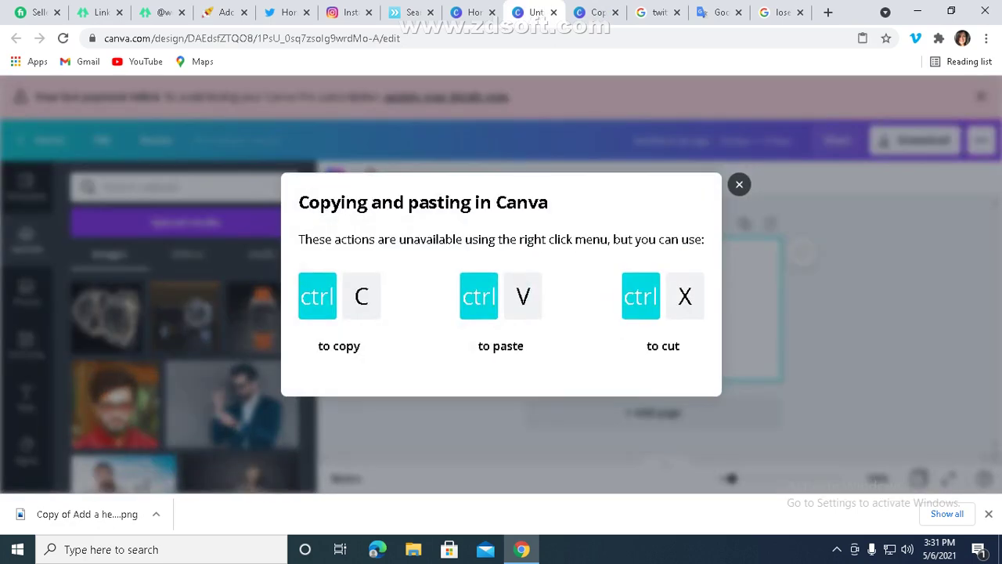
key("Escape")
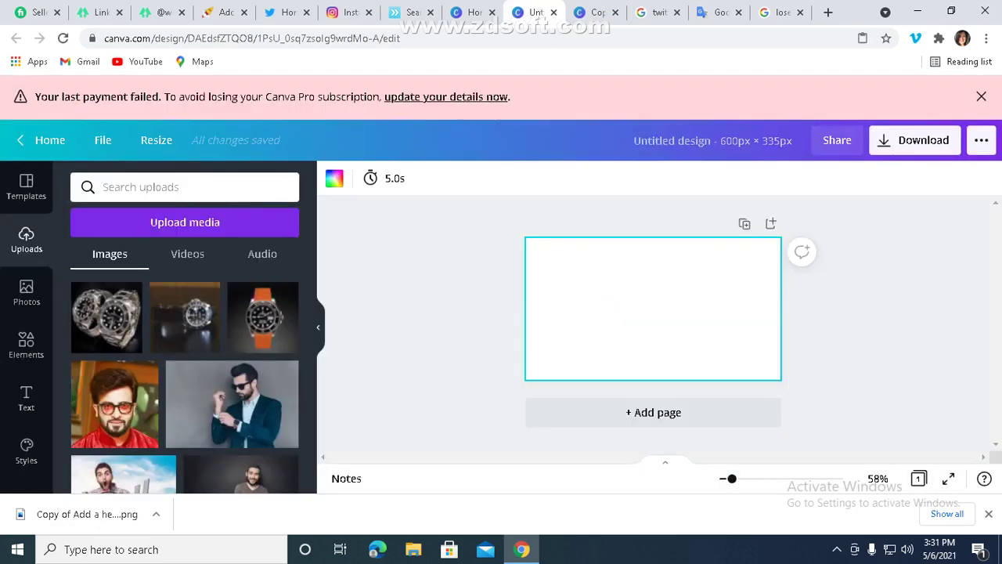
key("ctrl+v")
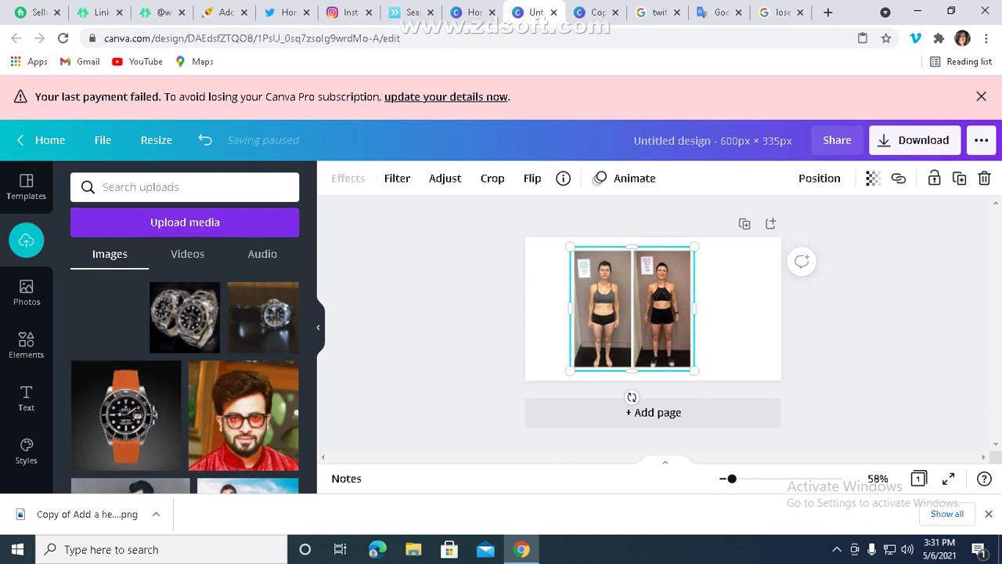
- Move the pasted photo to the page's left edge and enlarge it to span a little over half the page width
left_click_drag(631, 308, 590, 305)
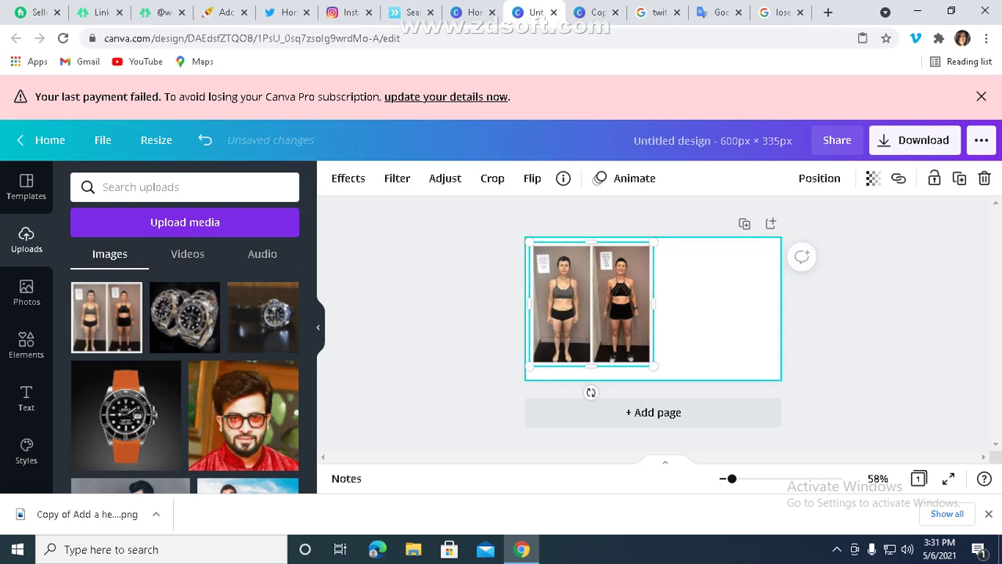
key("ctrl+0")
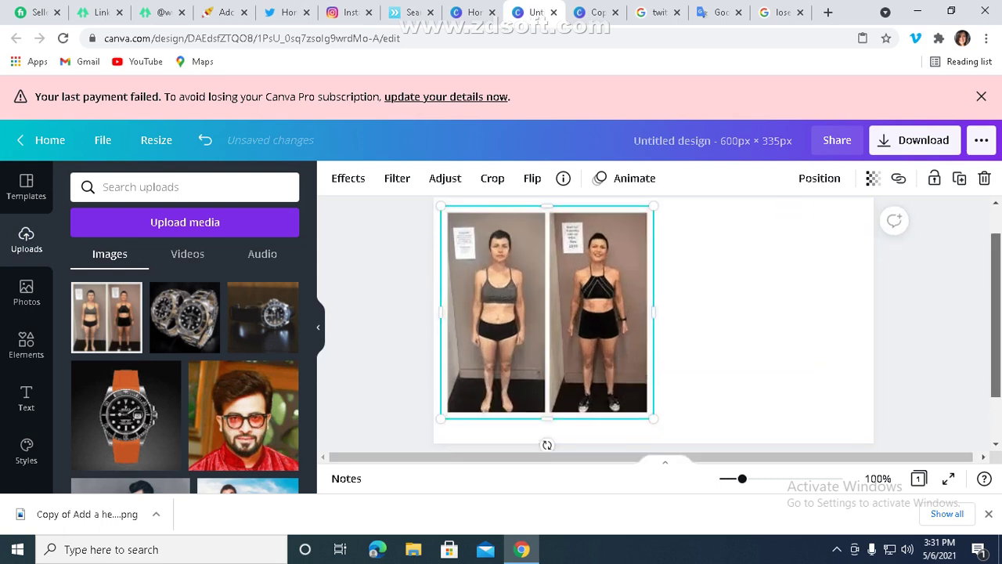
left_click_drag(996, 334, 995, 320)
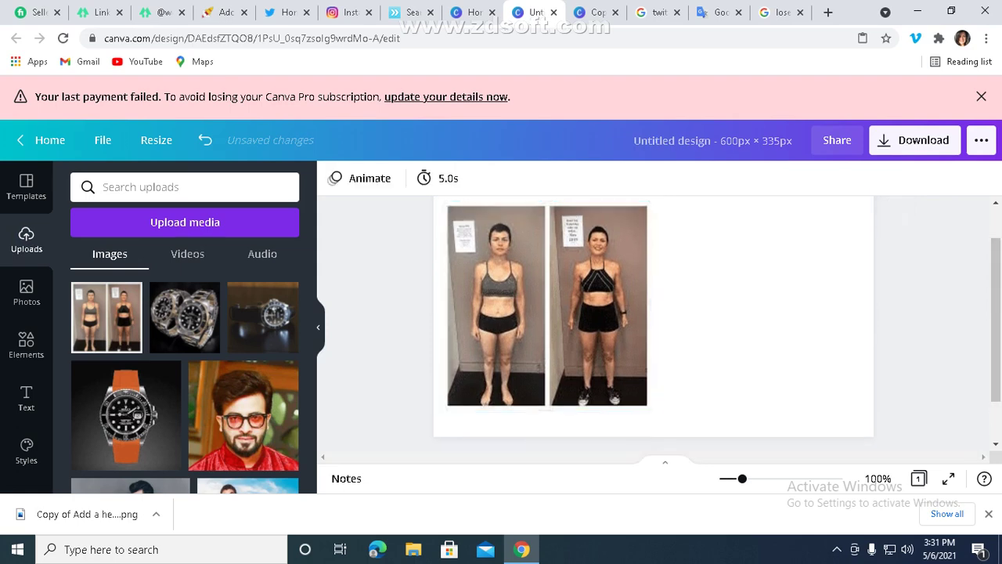
left_click(583, 313)
left_click_drag(653, 411, 670, 431)
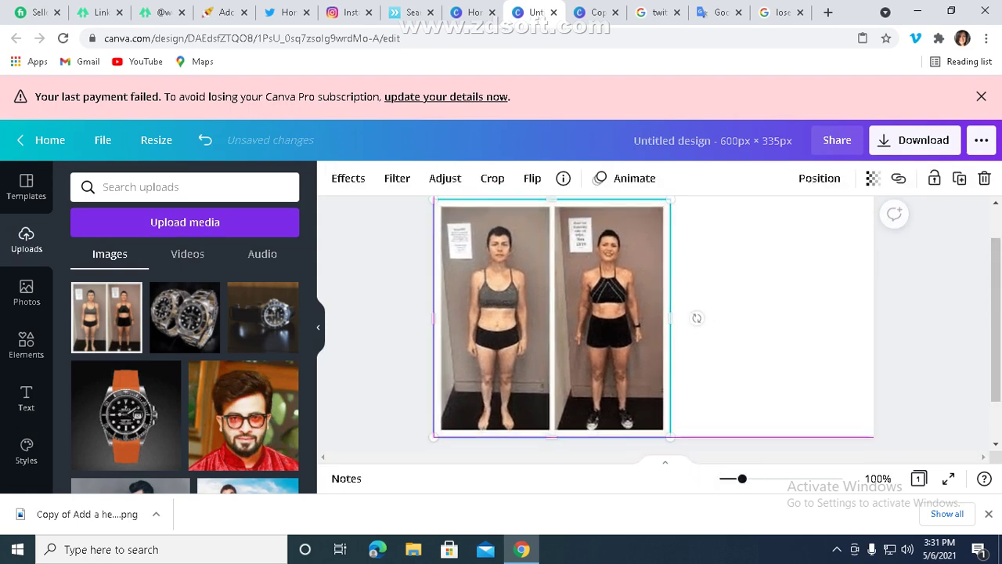
mouse_move(996, 313)
left_mouse_down()
mouse_move(995, 329)
mouse_move(996, 319)
left_mouse_up()
mouse_move(551, 329)
left_mouse_down()
mouse_move(551, 311)
mouse_move(552, 328)
left_mouse_up()
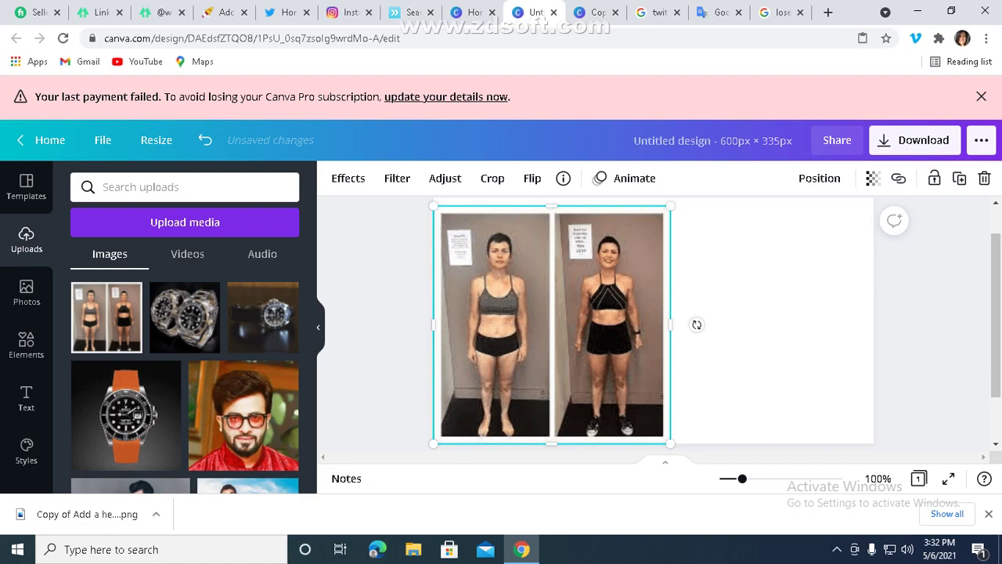
- Copy the before-and-after photo of the woman in grey tops from the Google image results and paste it into the Canva design
left_click(779, 12)
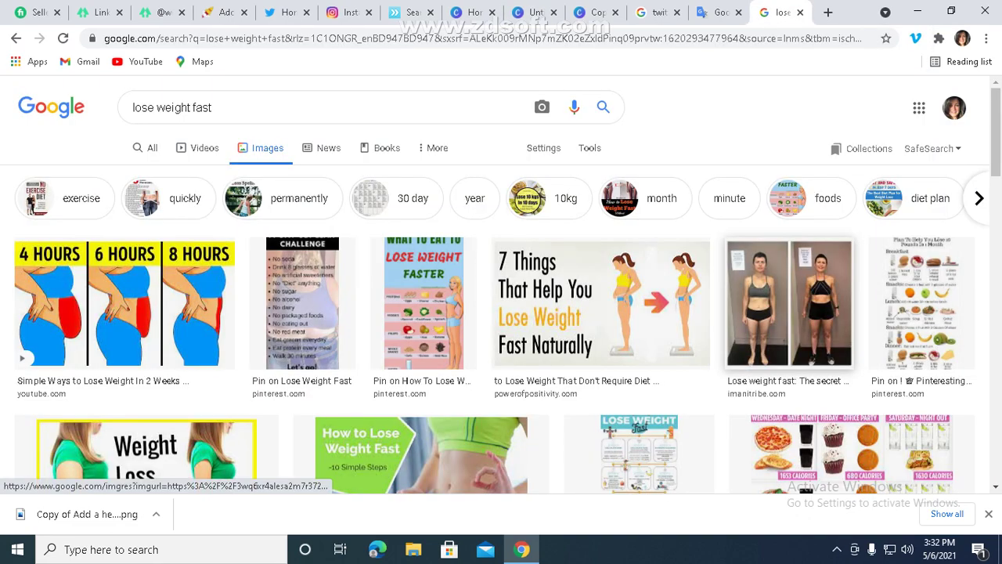
scroll(791, 289, "down", 1)
scroll(736, 290, "down", 5)
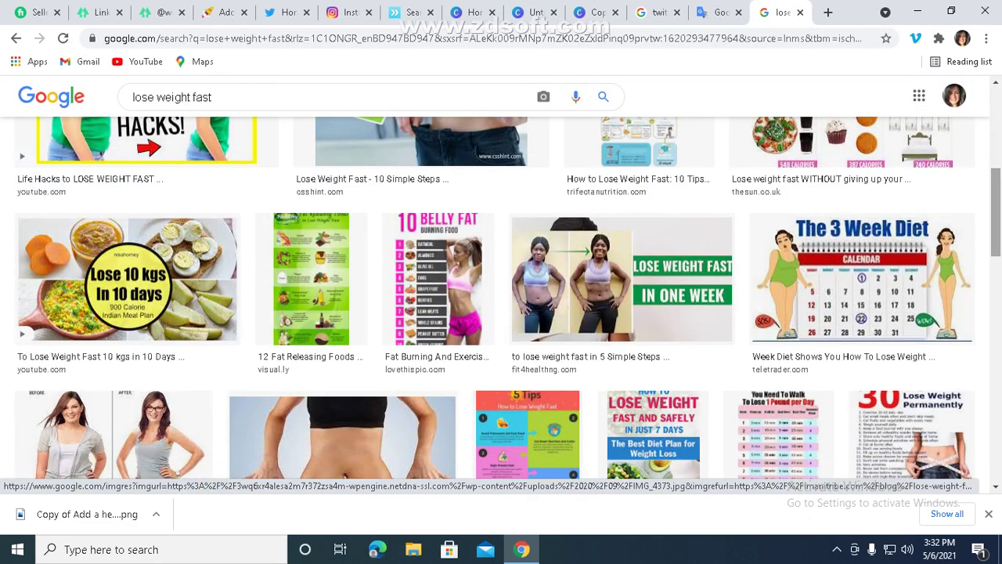
scroll(500, 297, "down", 2)
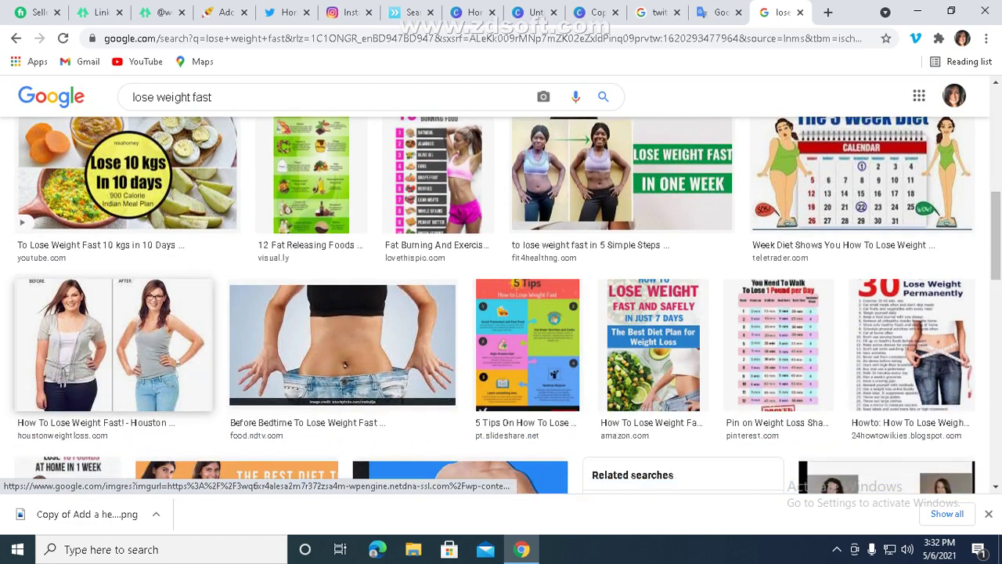
right_click(103, 325)
left_click(161, 238)
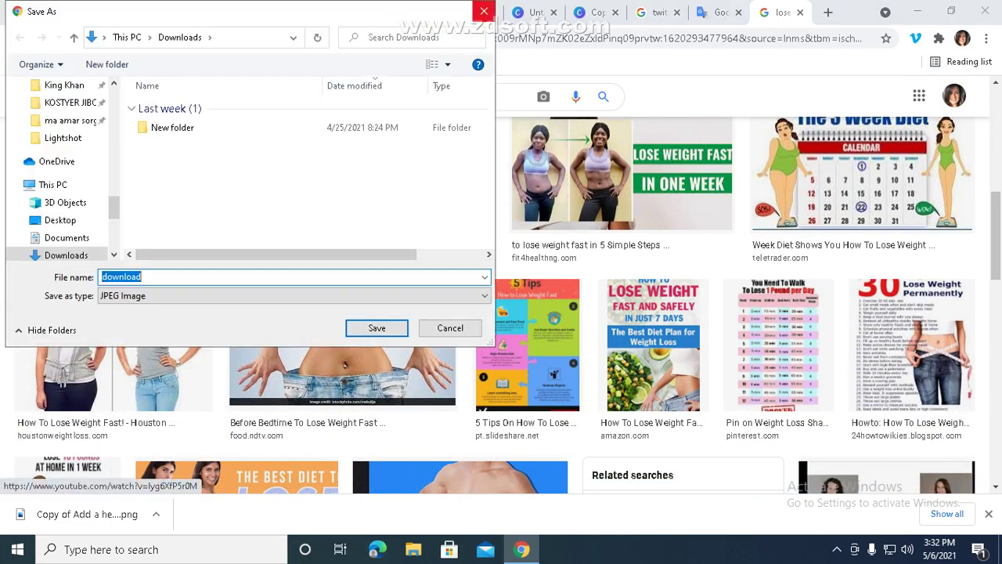
key("Escape")
right_click(119, 364)
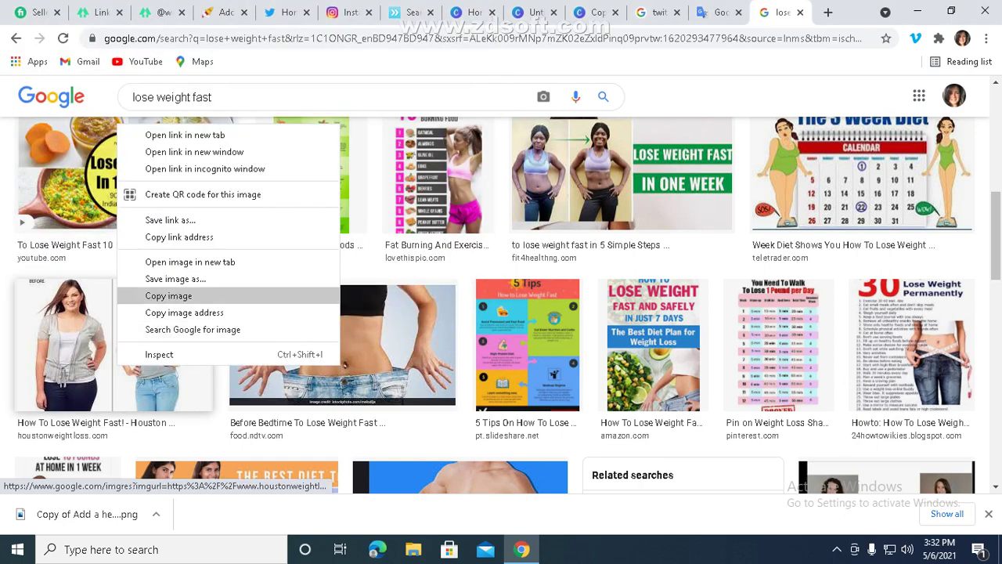
left_click(168, 295)
left_click(534, 13)
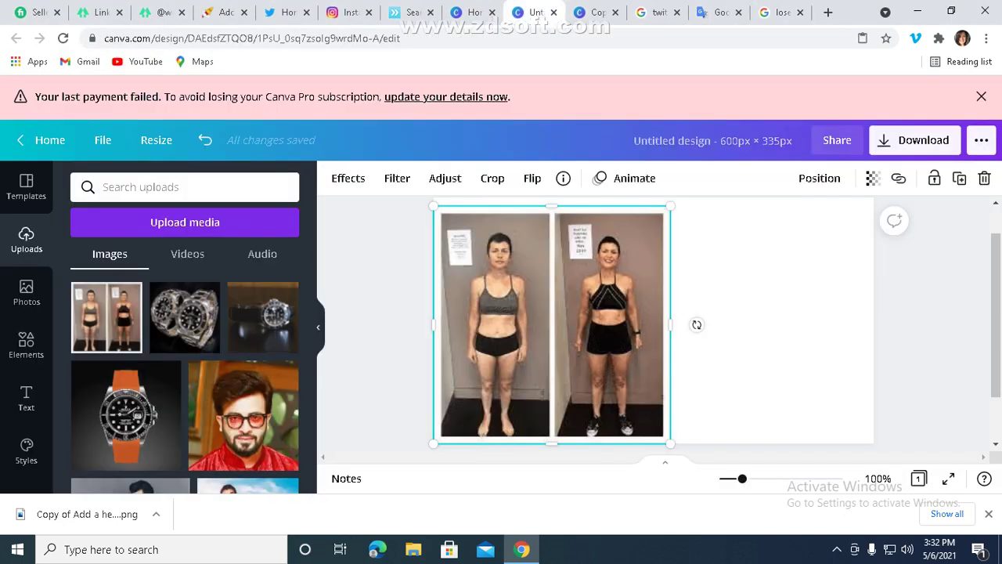
left_click(770, 313)
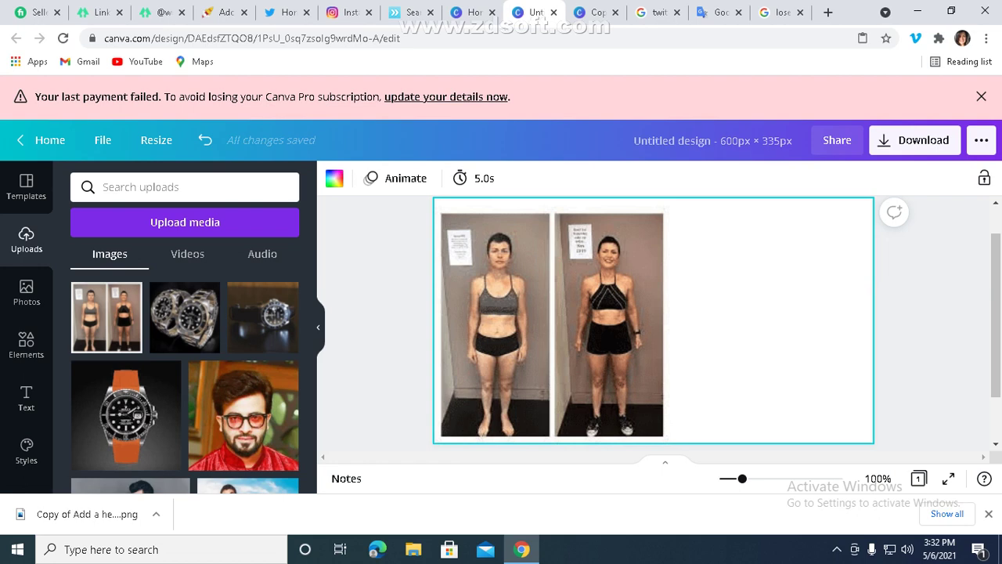
key("ctrl+v")
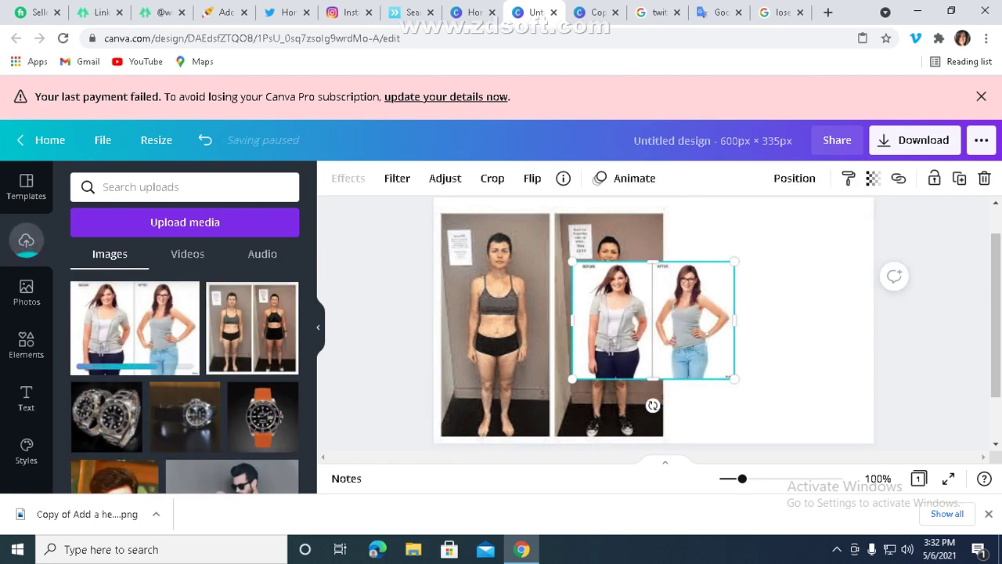
- Place the second photo beside the first one, resize it to the page's right edge, and extend it down to match the first photo's lower edge
left_click_drag(653, 321, 751, 265)
left_click_drag(832, 324, 895, 369)
mouse_move(782, 313)
left_mouse_down()
mouse_move(776, 328)
mouse_move(783, 319)
left_mouse_up()
left_click_drag(895, 293, 883, 293)
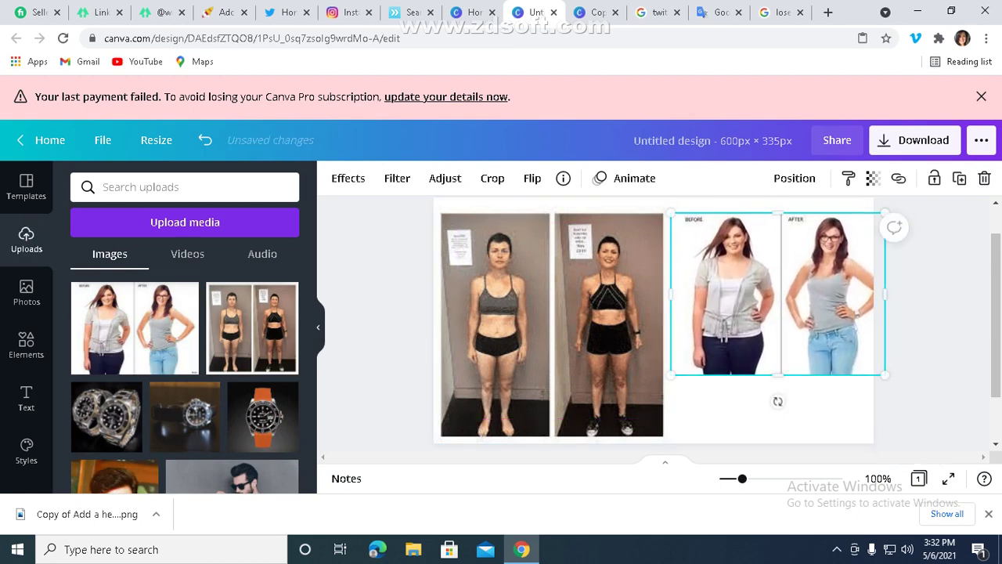
left_click_drag(775, 313, 769, 313)
left_click_drag(664, 293, 671, 294)
left_click_drag(771, 309, 767, 310)
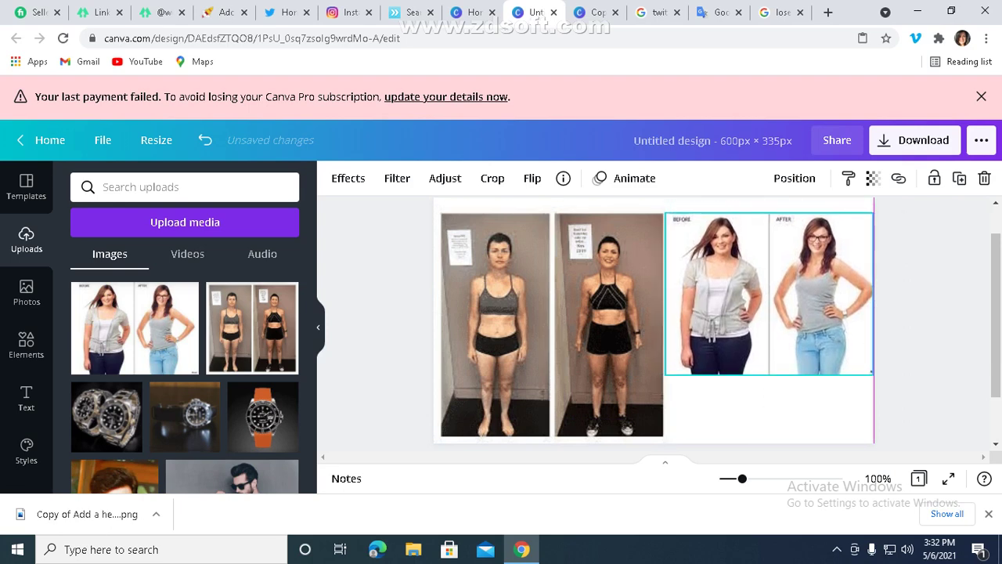
left_click_drag(768, 375, 769, 436)
left_click(897, 324)
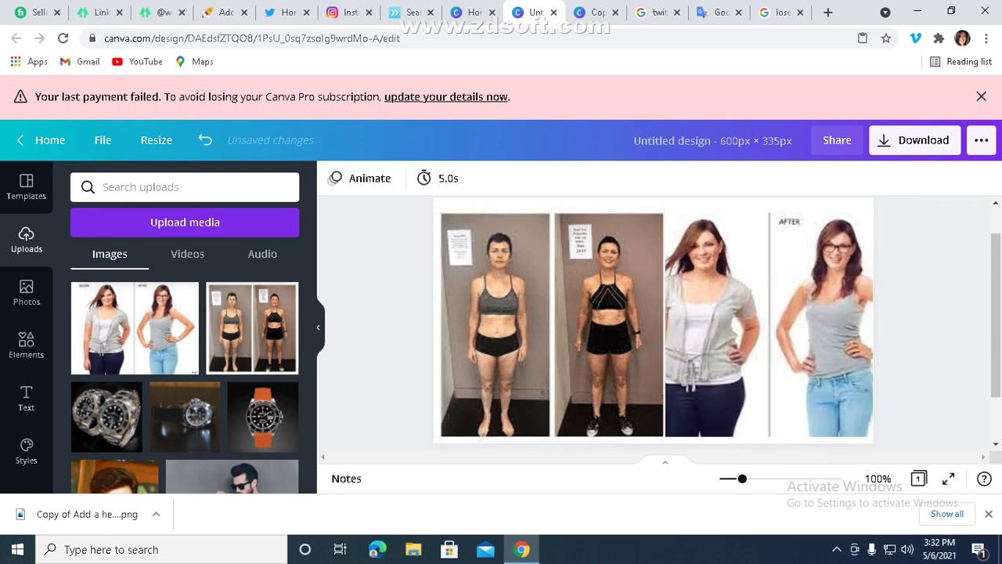
- Add two blank pages after the page with the before-and-after photos
scroll(654, 324, "up", 1)
scroll(654, 324, "down", 2)
scroll(654, 324, "up", 2)
scroll(654, 324, "down", 2)
left_click(653, 411)
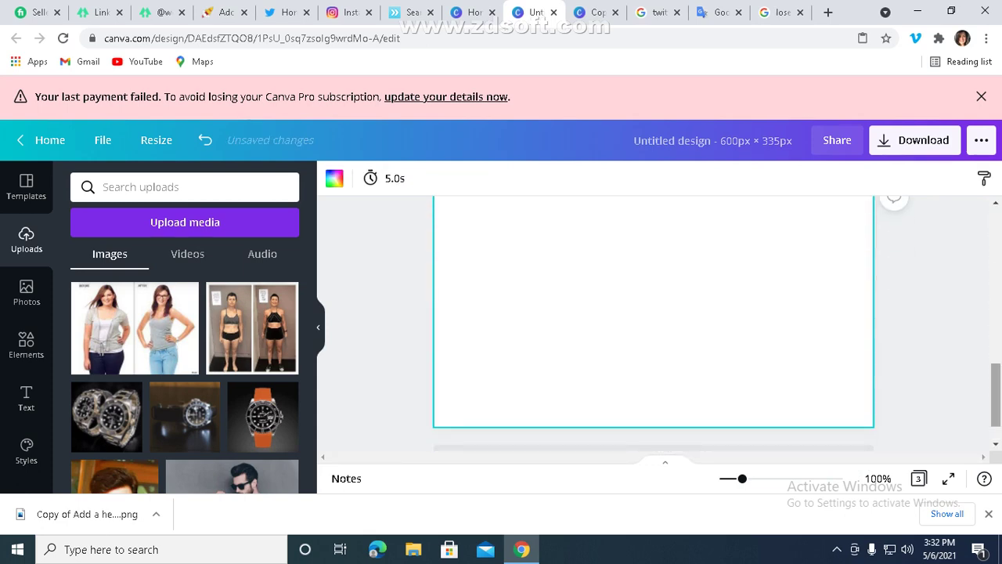
scroll(653, 324, "up", 1)
scroll(654, 324, "down", 2)
scroll(654, 324, "up", 1)
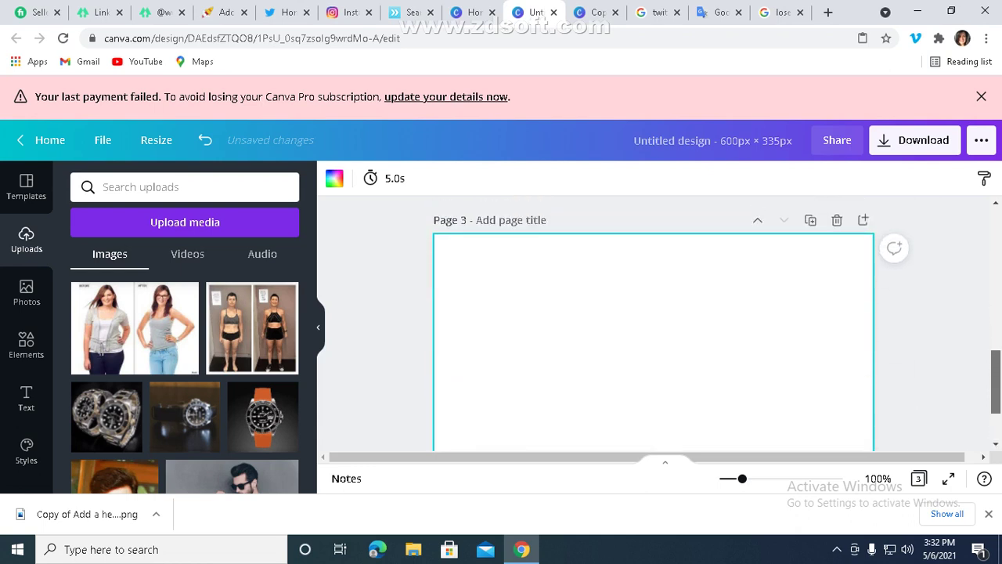
scroll(654, 324, "up", 8)
scroll(653, 324, "down", 1)
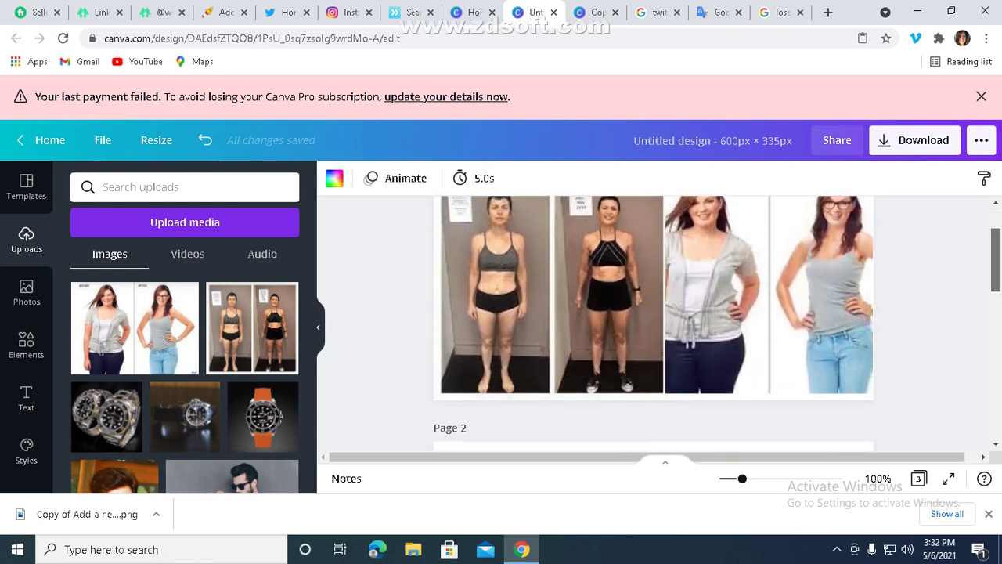
scroll(654, 324, "up", 1)
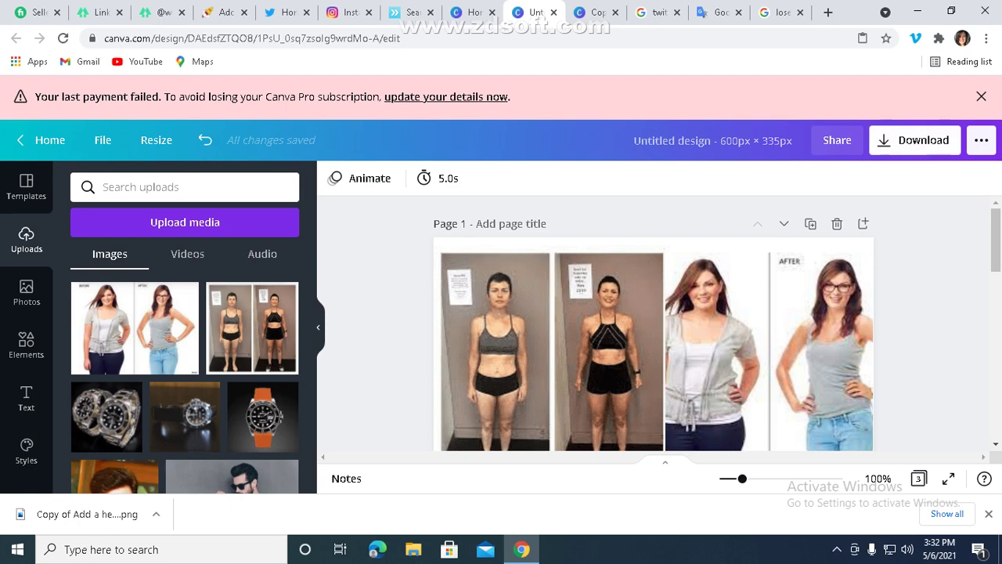
- Download only page 1 of the Canva design as a PNG at 600 x 335 px
left_click(915, 140)
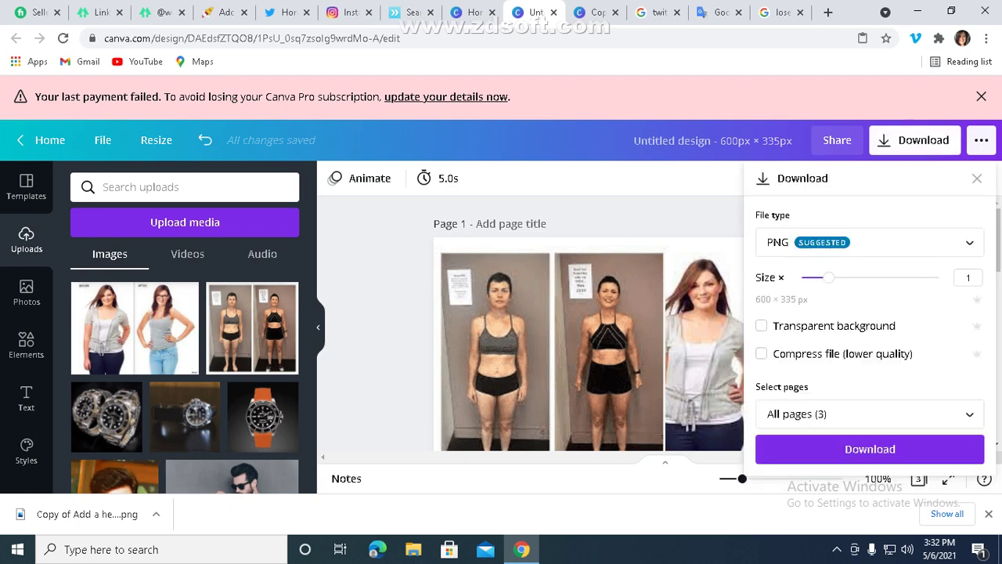
left_click(868, 414)
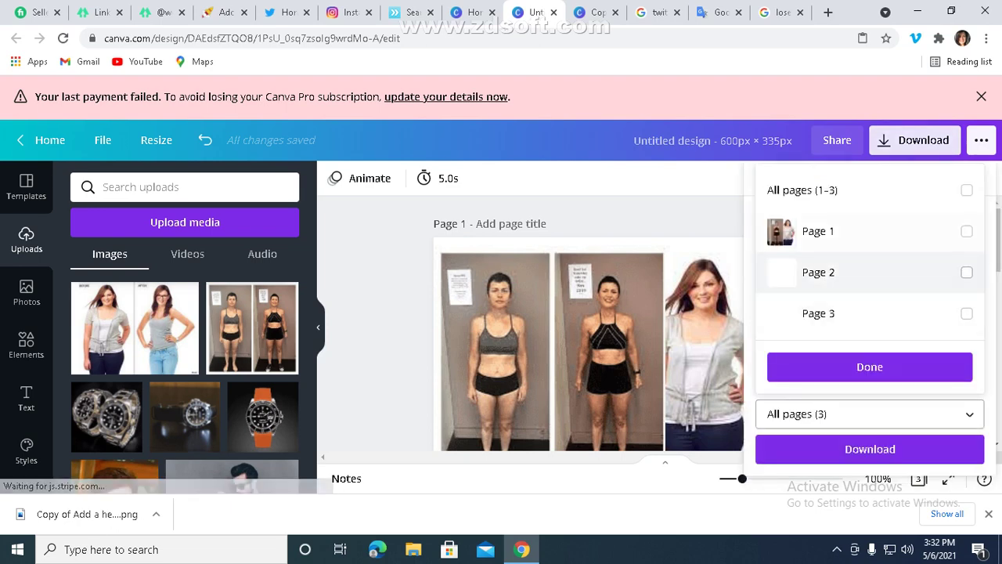
left_click(818, 231)
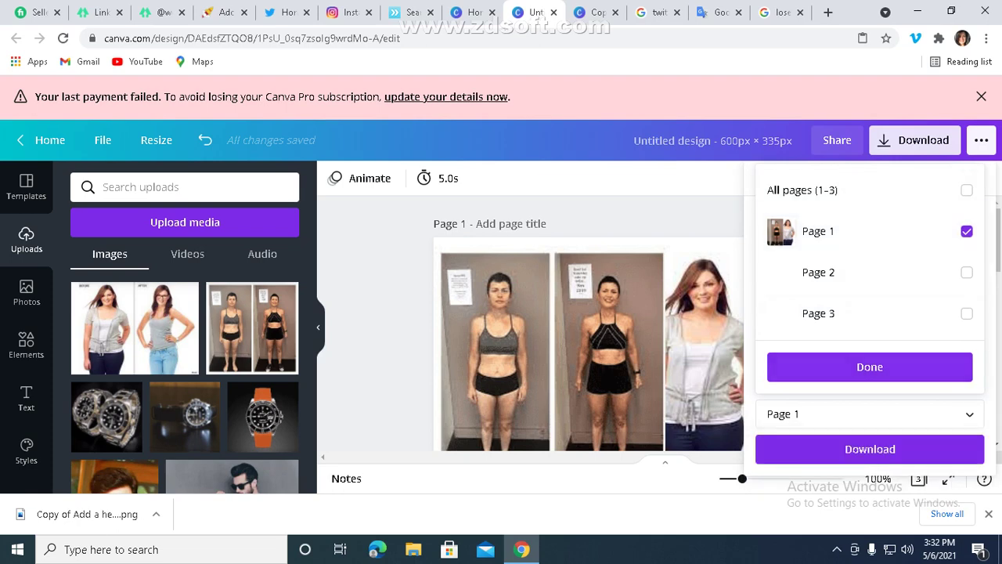
left_click(806, 191)
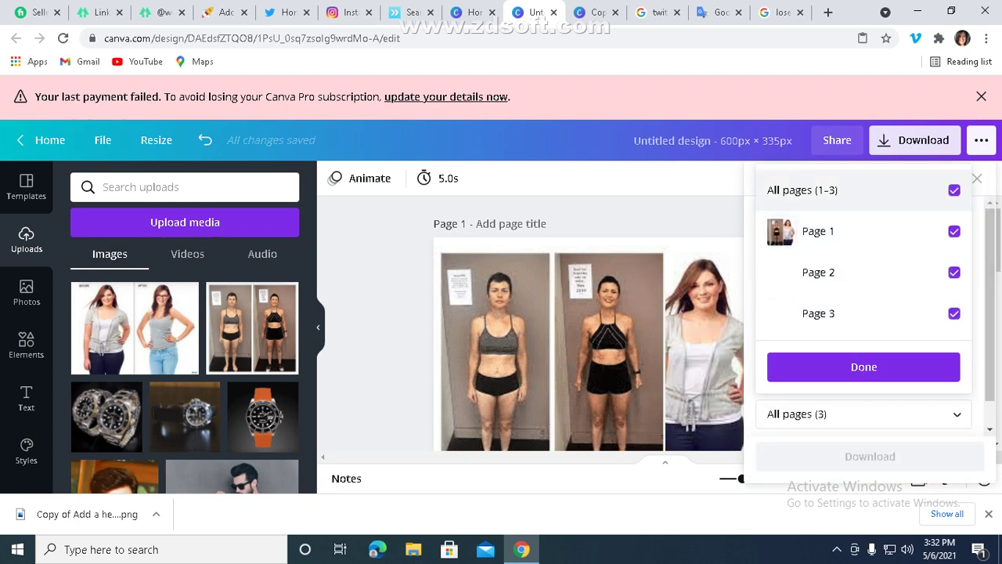
left_click(806, 190)
left_click(818, 231)
left_click(863, 366)
left_click(869, 449)
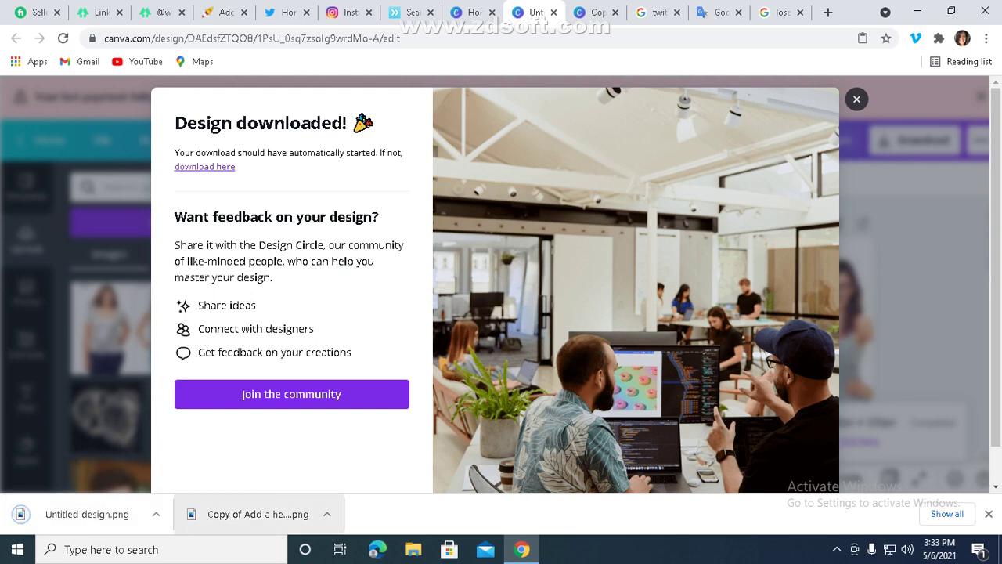
key("Escape")
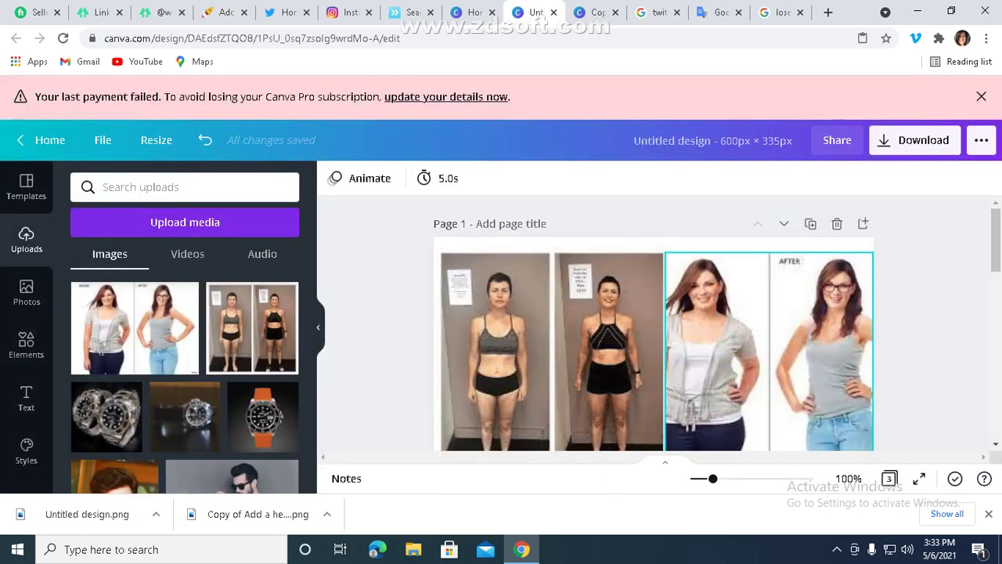
- Start a new tweet on the Twitter home page and attach the downloaded image Untitled design
left_click(283, 11)
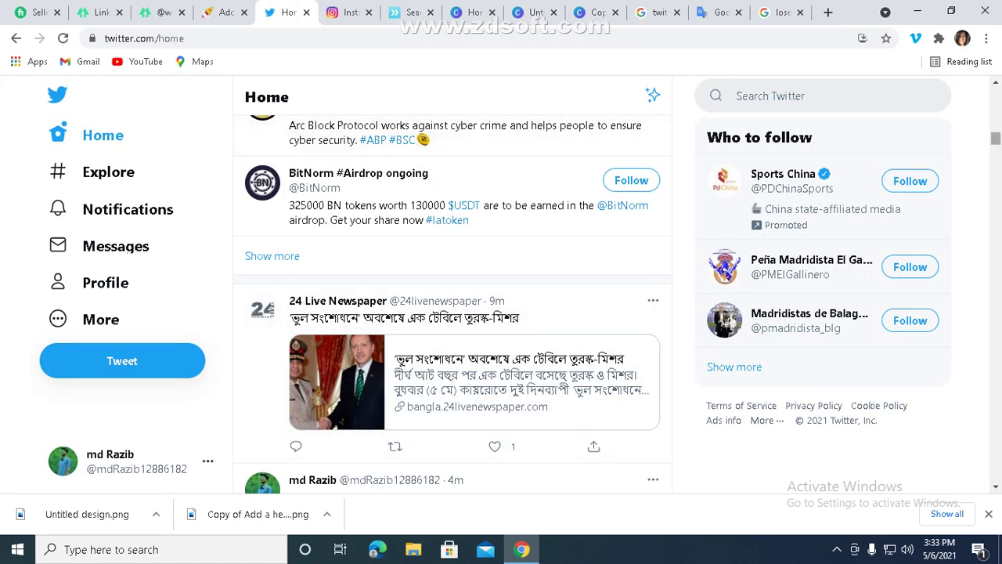
scroll(452, 297, "up", 5)
scroll(779, 420, "up", 8)
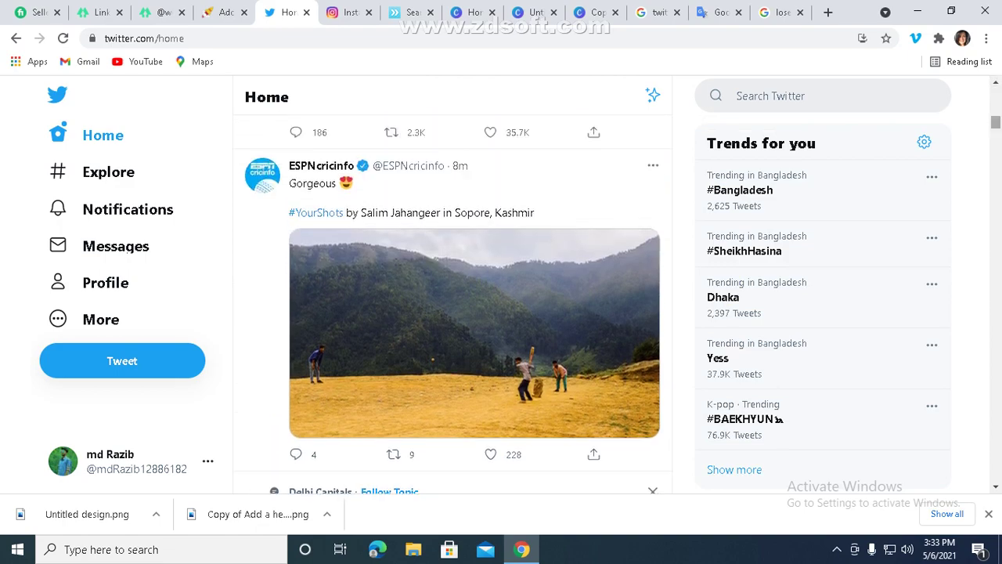
scroll(452, 297, "up", 5)
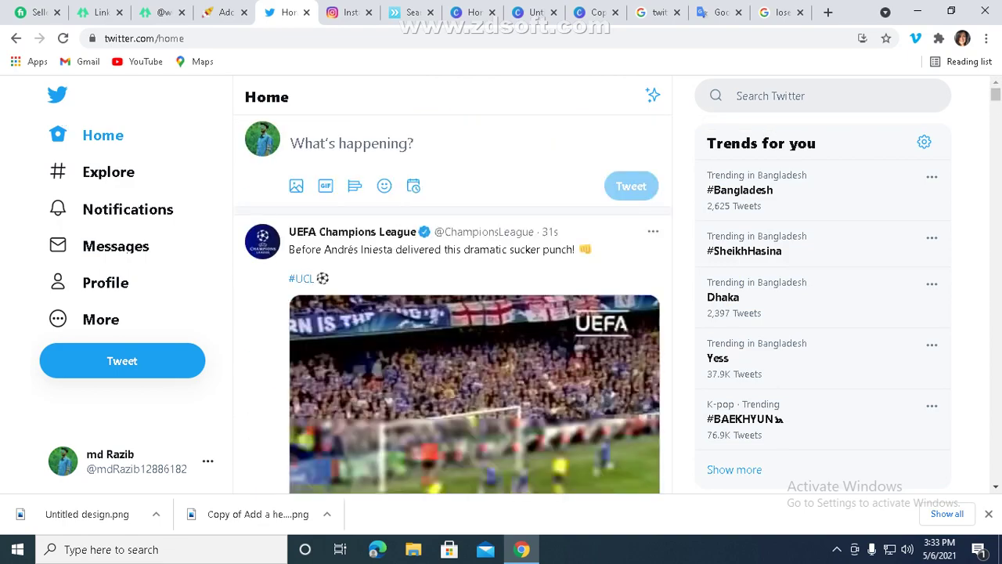
left_click(352, 143)
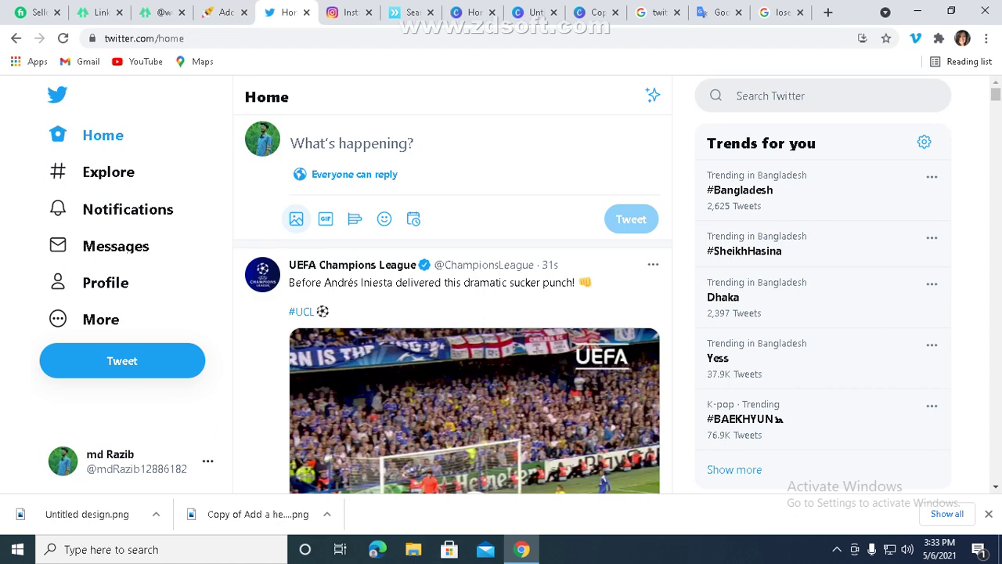
left_click(296, 219)
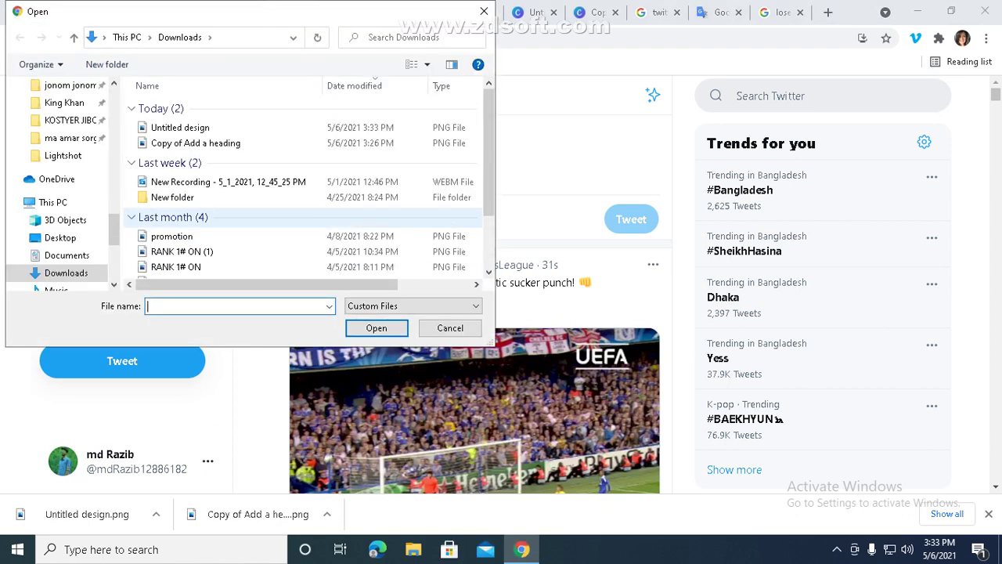
double_click(180, 127)
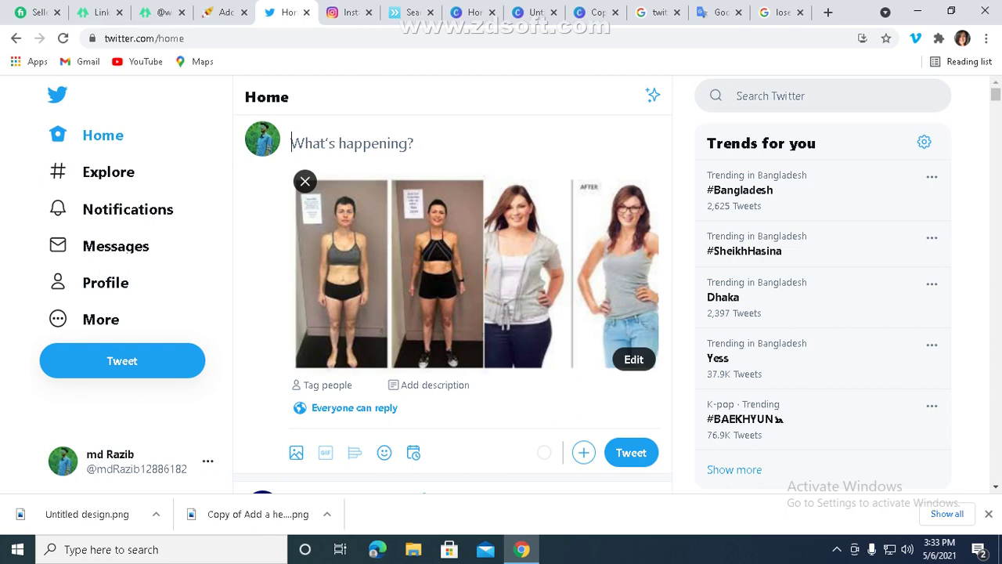
- Replace the source text in Google Translate with "how to loss weght 40kg just in 30 days without any home work" for translation into French
left_click(716, 12)
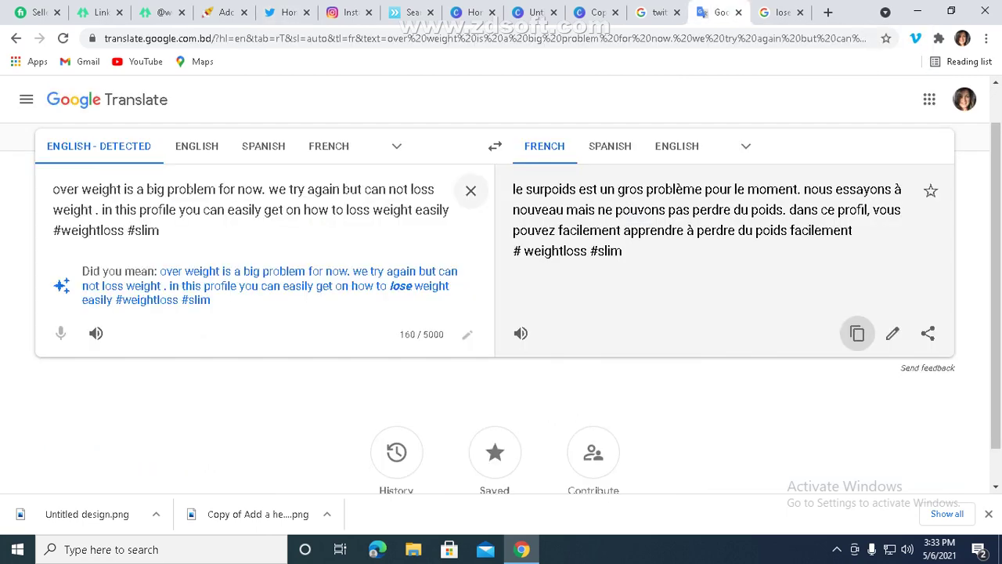
left_click(471, 190)
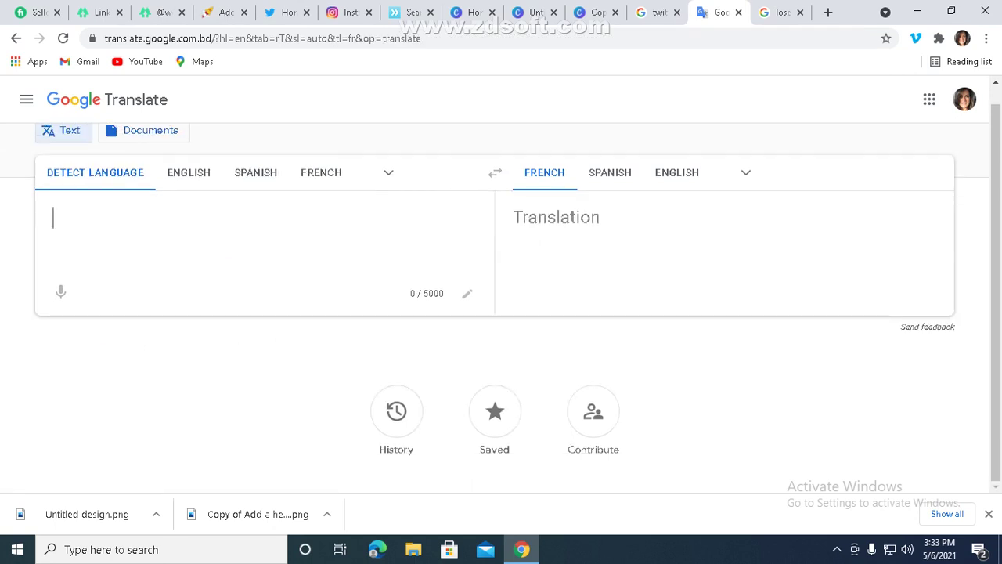
type("hio")
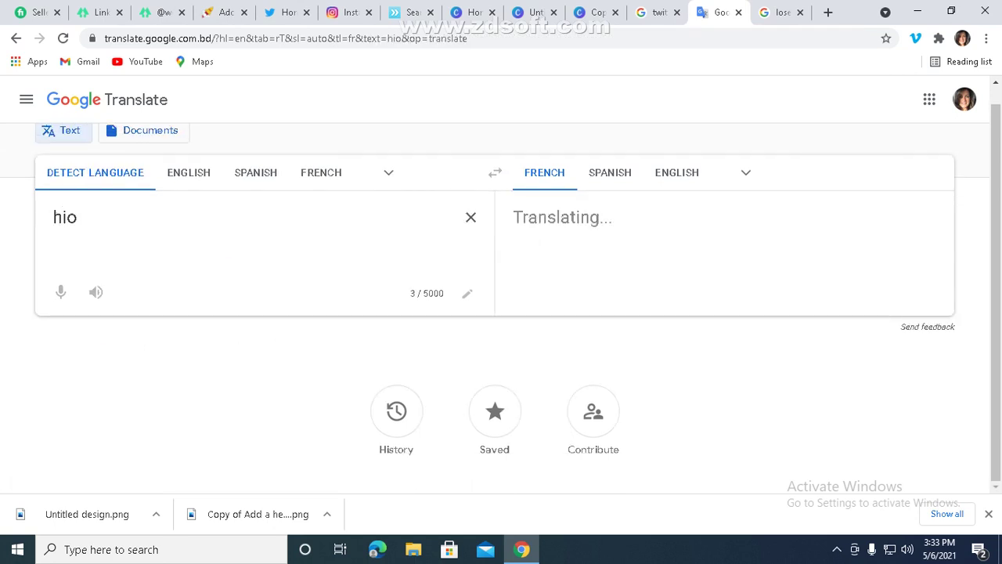
key("BackSpace")
key("BackSpace")
type("how to ")
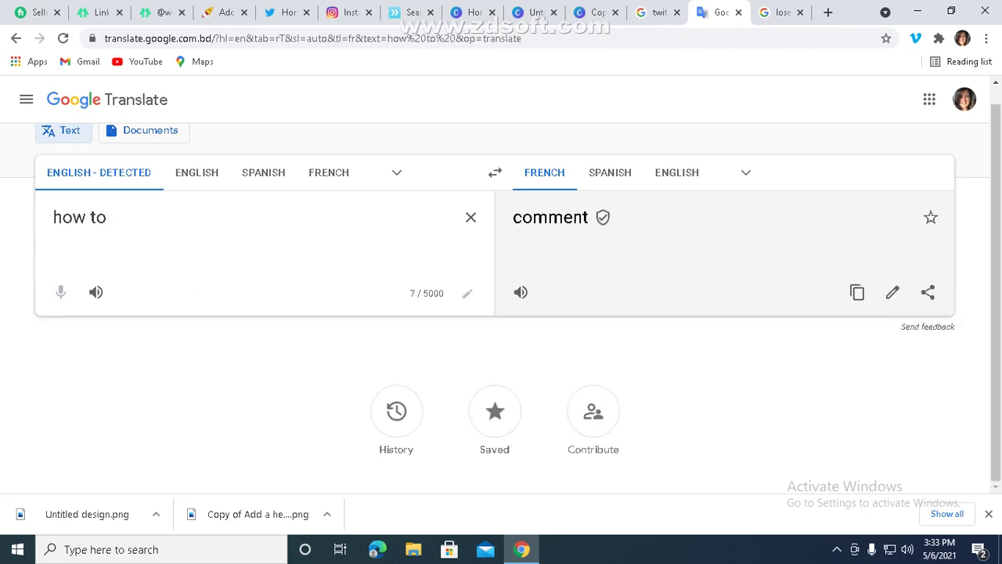
type("loss ")
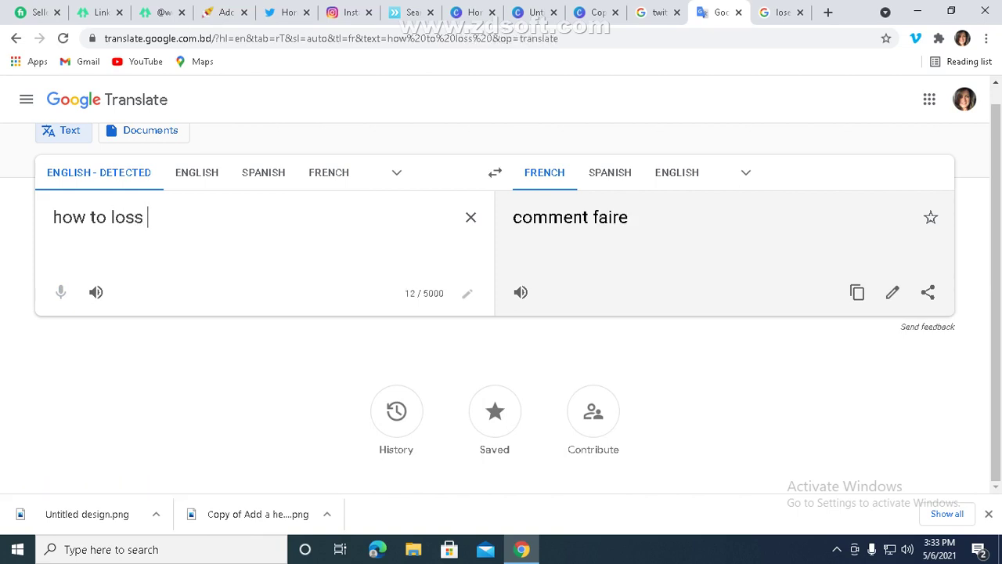
type("wef")
key("BackSpace")
type("ght ")
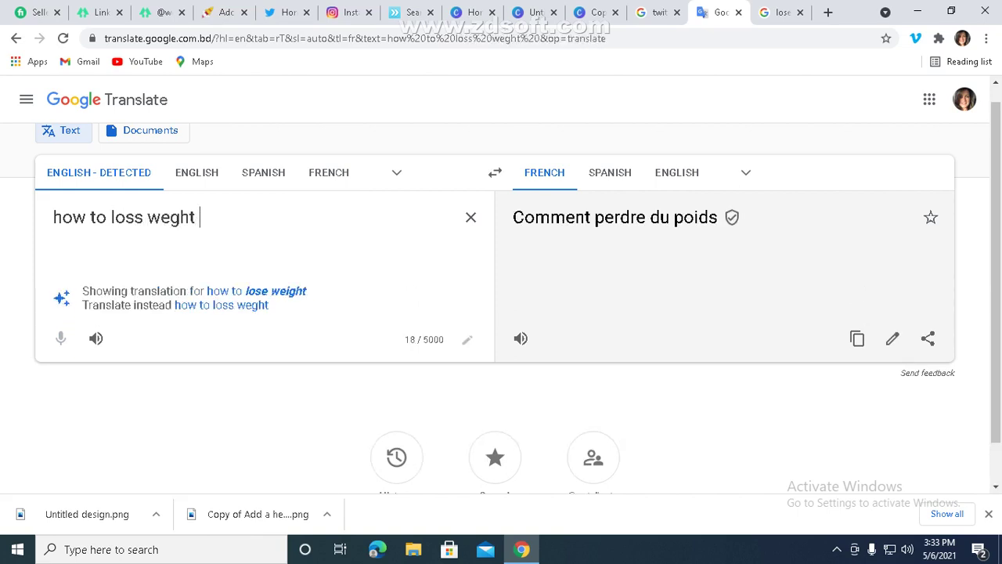
type("4")
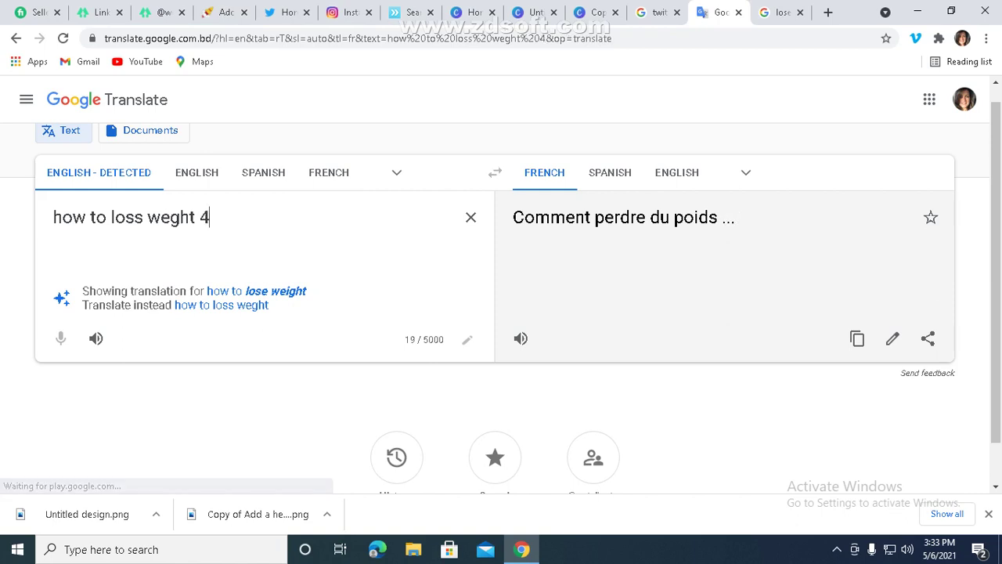
type("0kg ju")
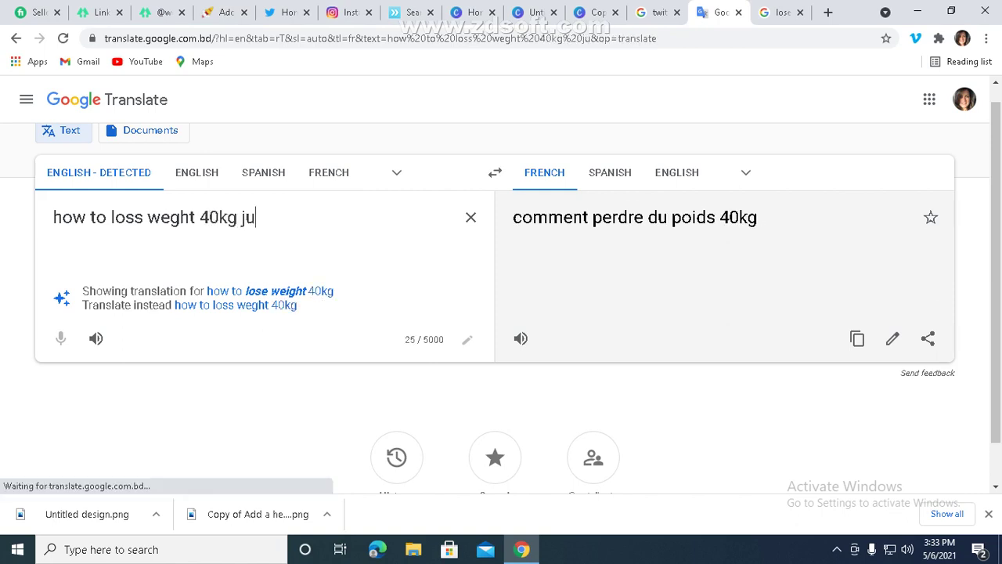
type("st in")
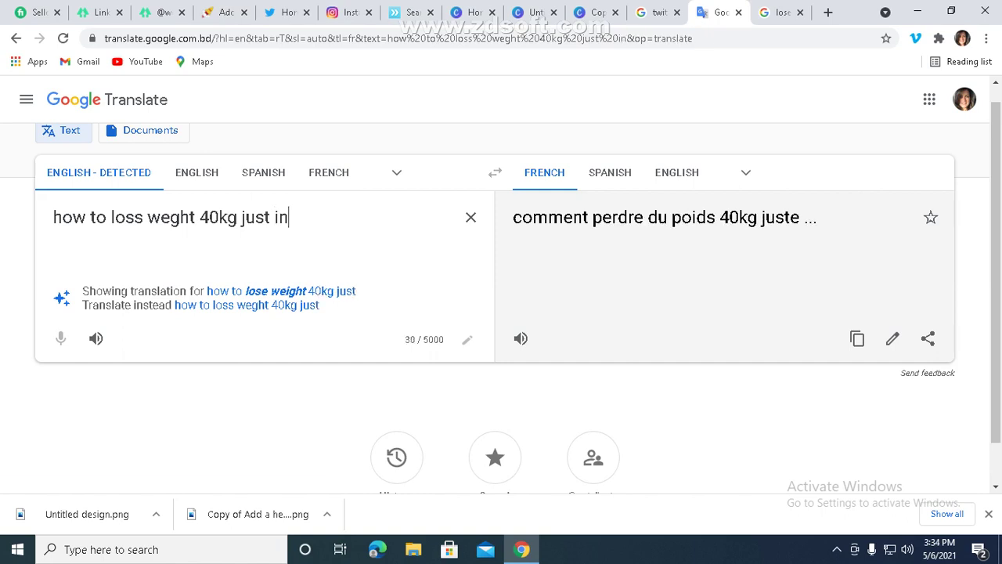
type(" 30 days")
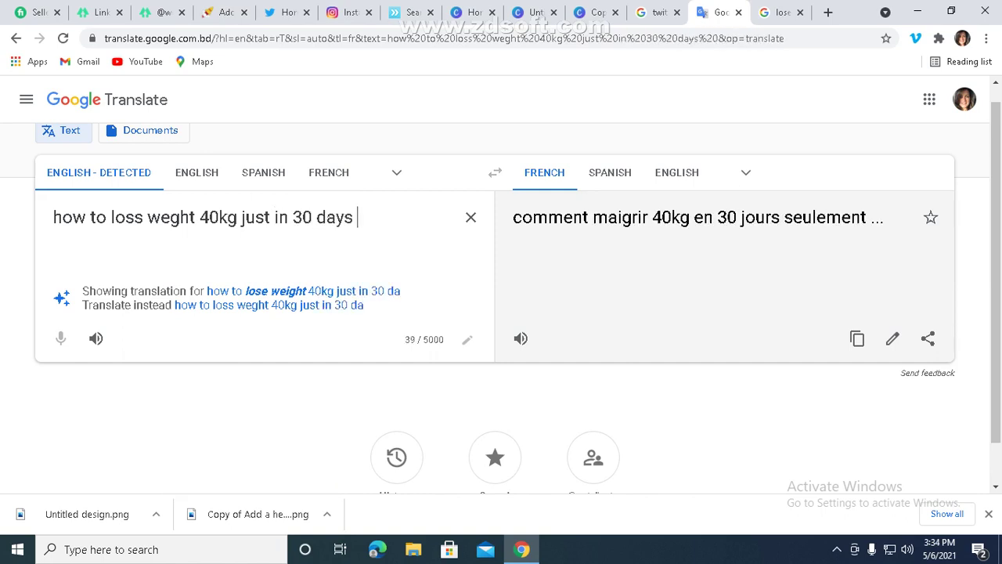
type(" wit")
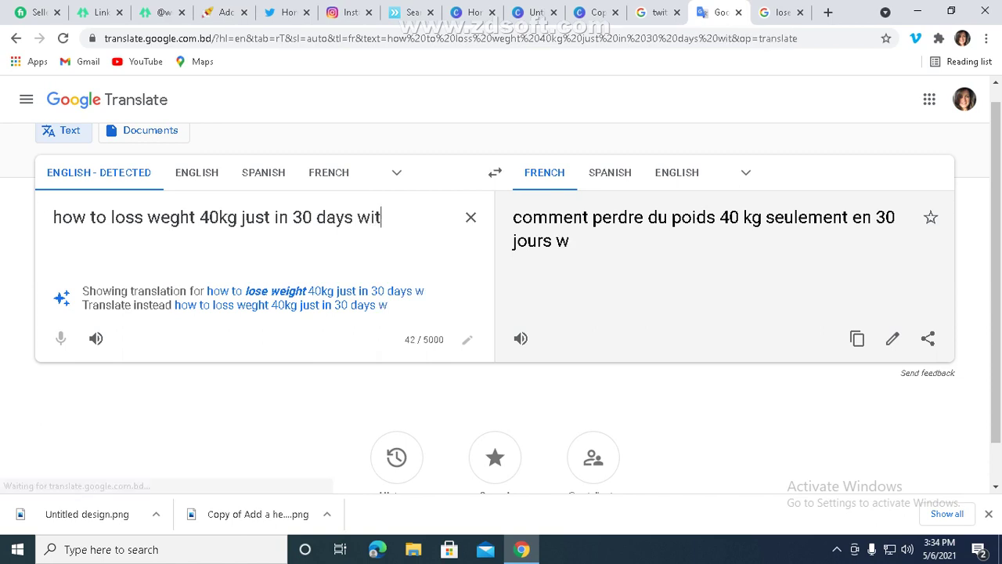
type("hout any")
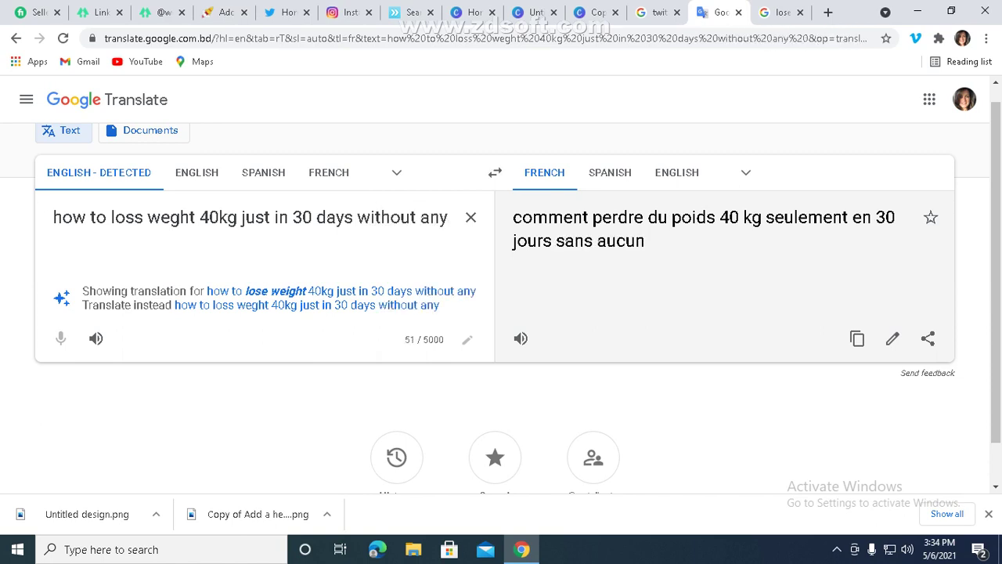
type(" j=")
type(" homw")
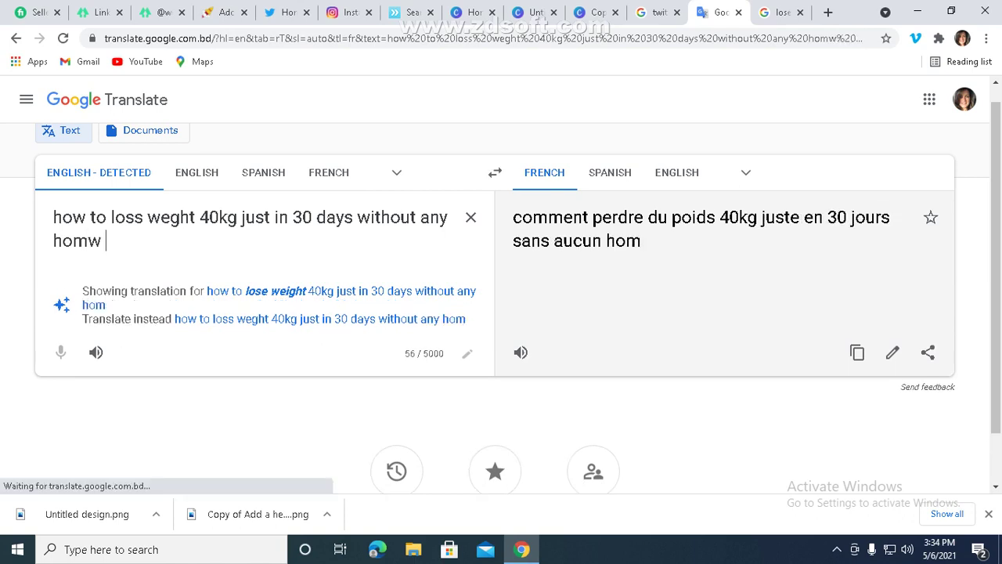
key("BackSpace")
type("w")
key("BackSpace")
type("e work")
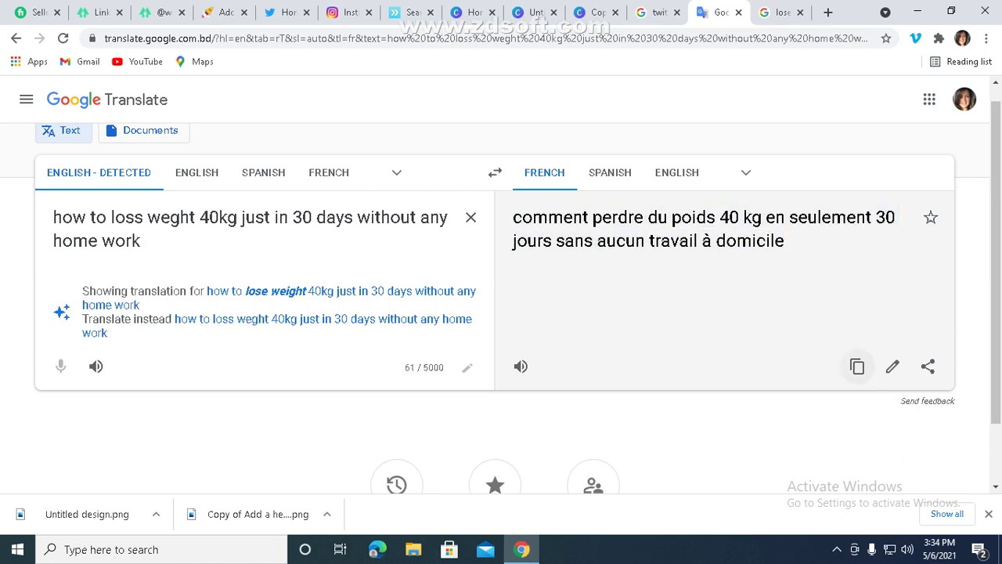
- Copy the French translation, paste it into the tweet above the image, and end it with a period and a new line
left_click(857, 366)
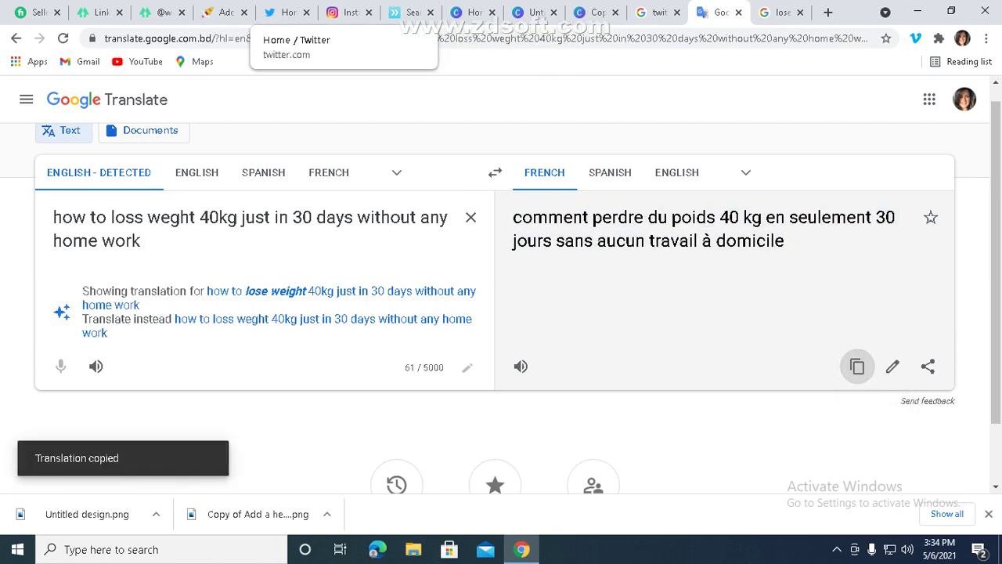
left_click(286, 12)
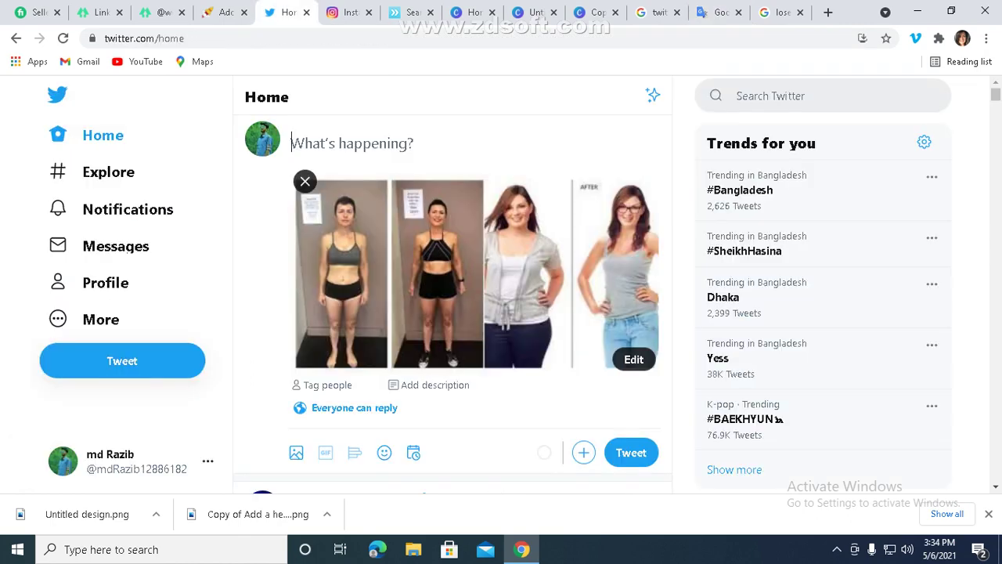
right_click(288, 144)
left_click(380, 257)
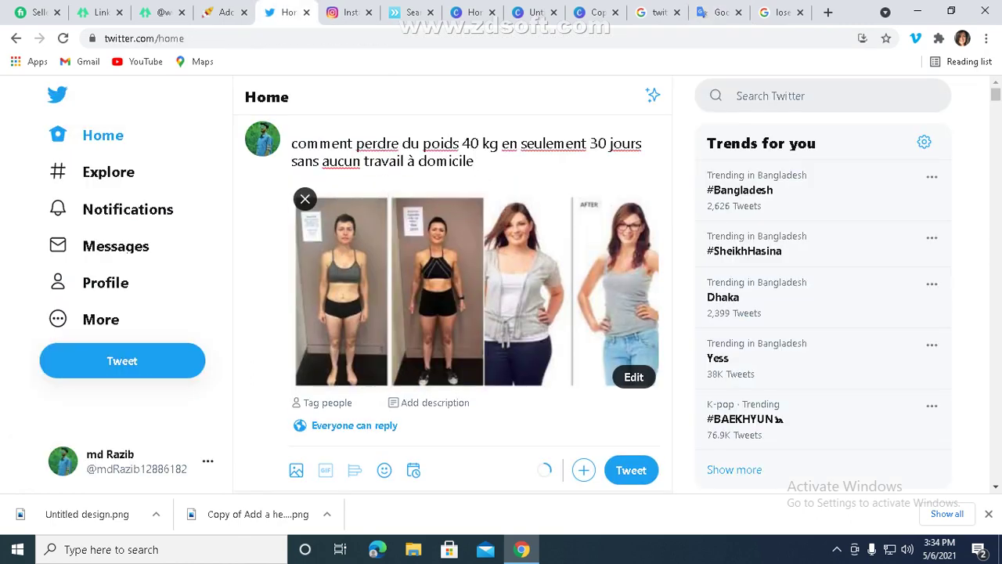
key("Return")
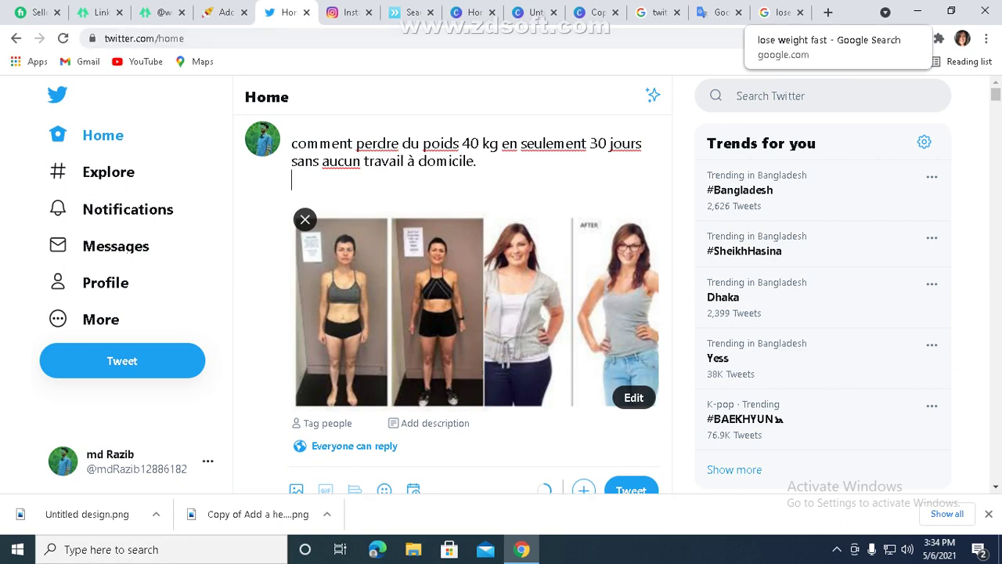
- Search Google for "best hashtags on instagram" in a new browser tab
left_click(828, 13)
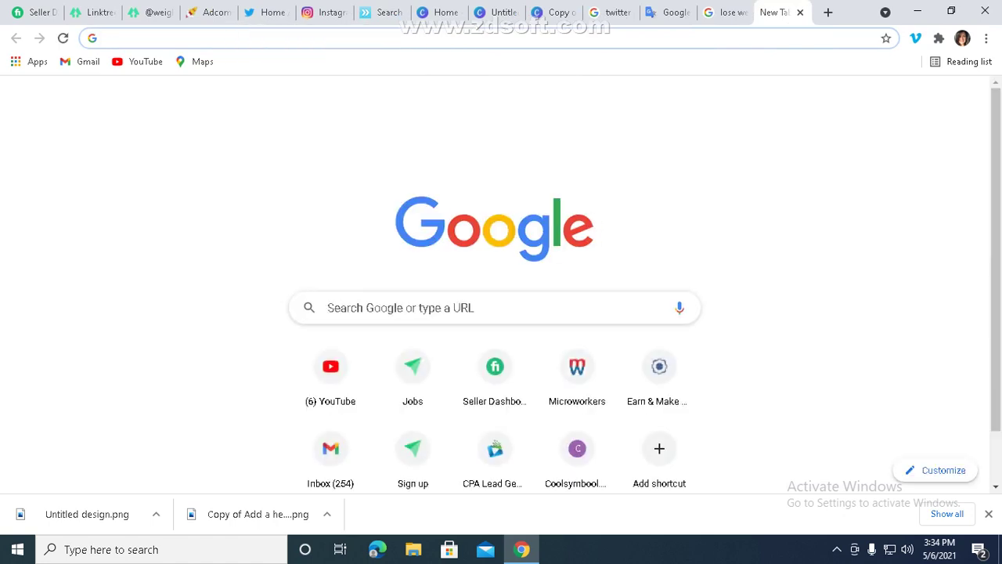
left_click(486, 38)
type("be")
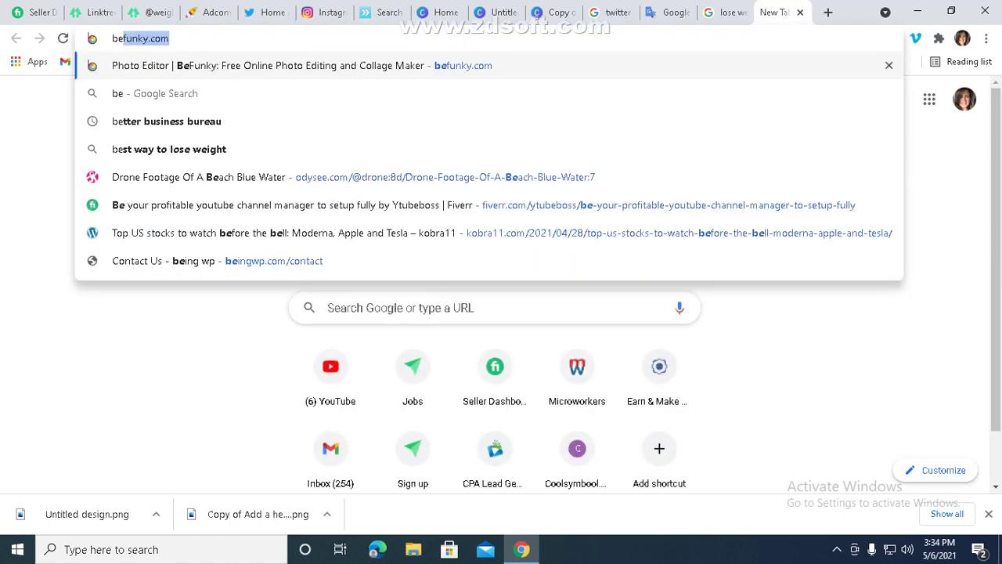
type("st")
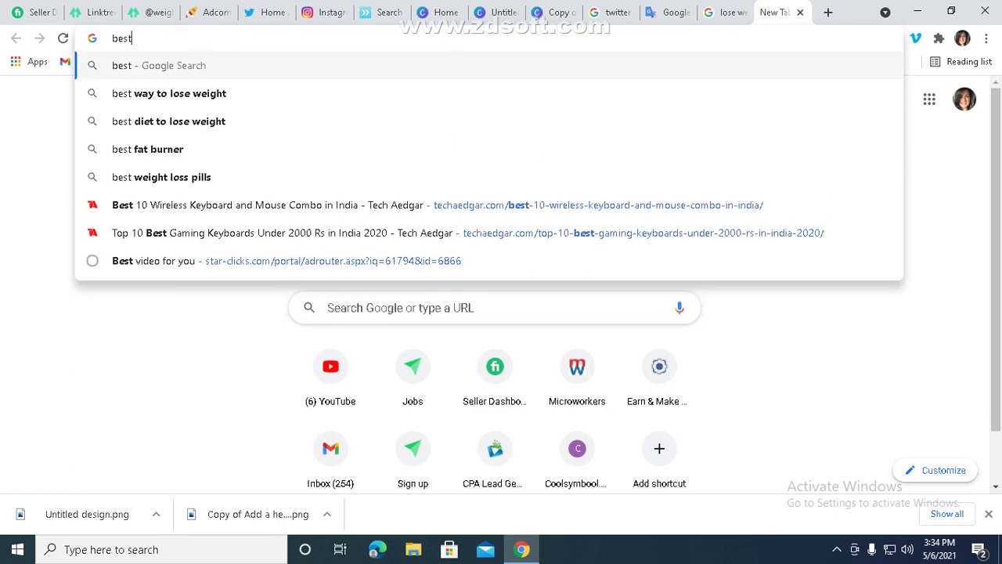
type("hast")
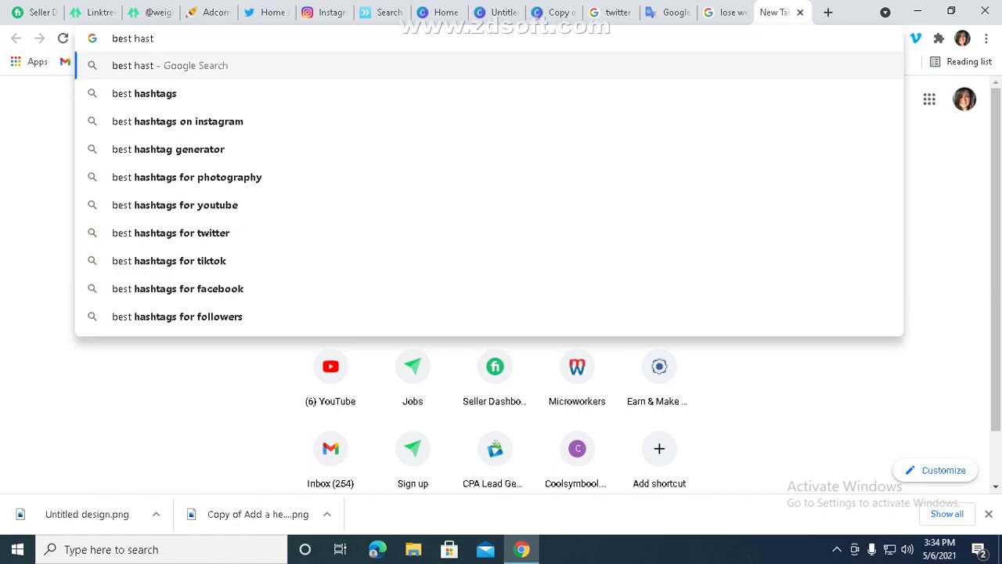
key("Down")
key("Down")
key("Return")
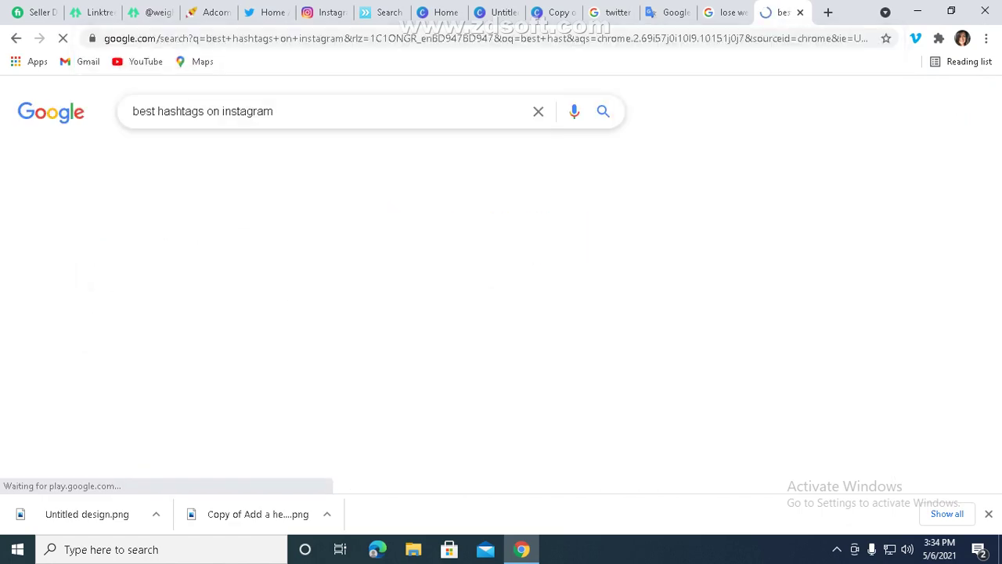
- Open the best-hashtags.com result from the Google search and go to the site's hashtag search field
scroll(337, 243, "down", 5)
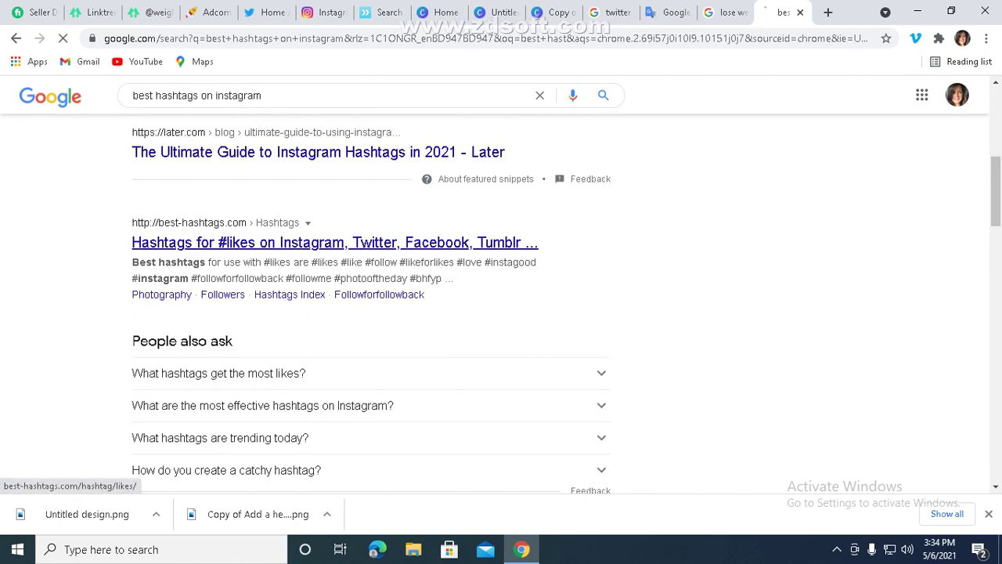
left_click(335, 242)
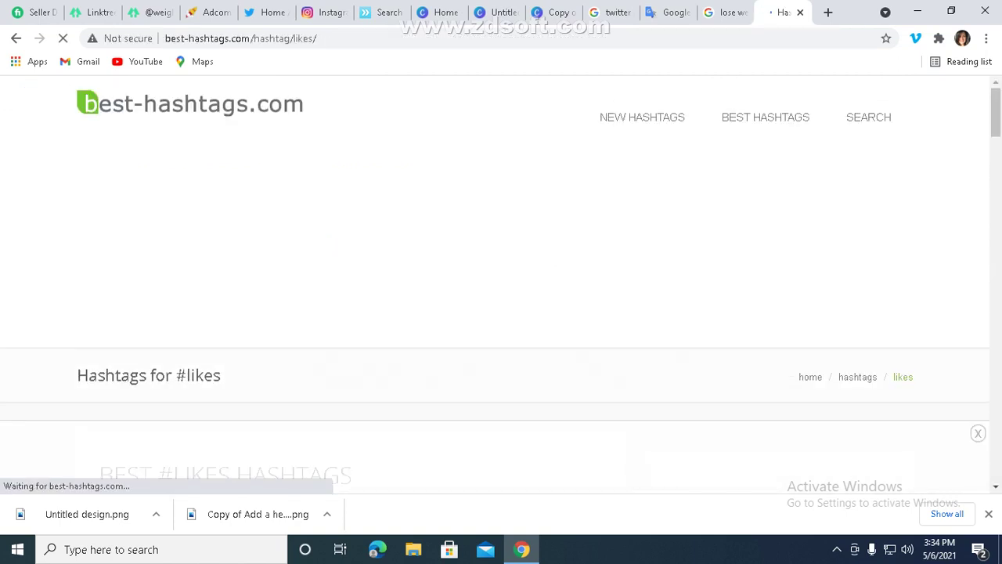
scroll(501, 281, "down", 4)
scroll(501, 281, "down", 1)
scroll(501, 281, "up", 3)
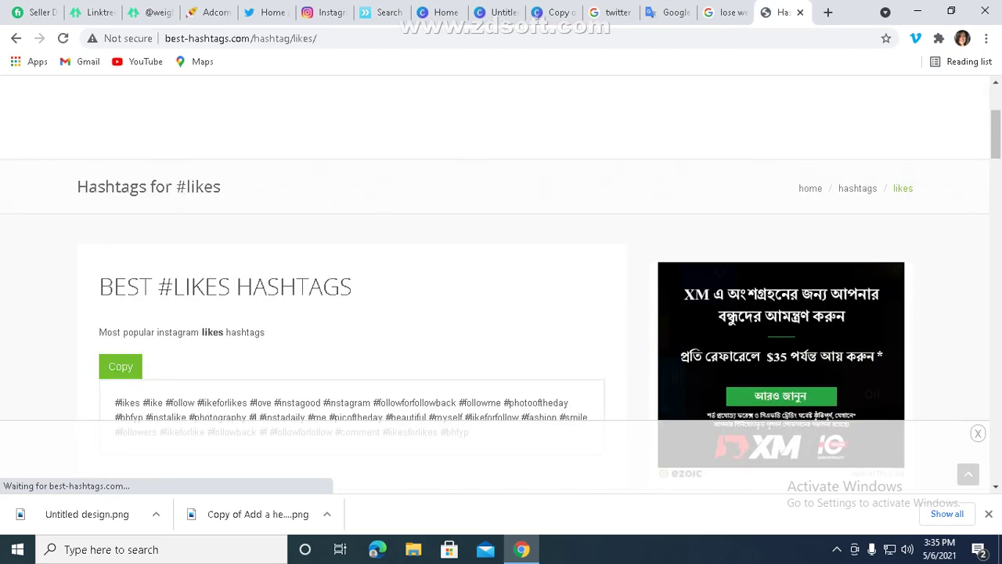
scroll(501, 281, "up", 3)
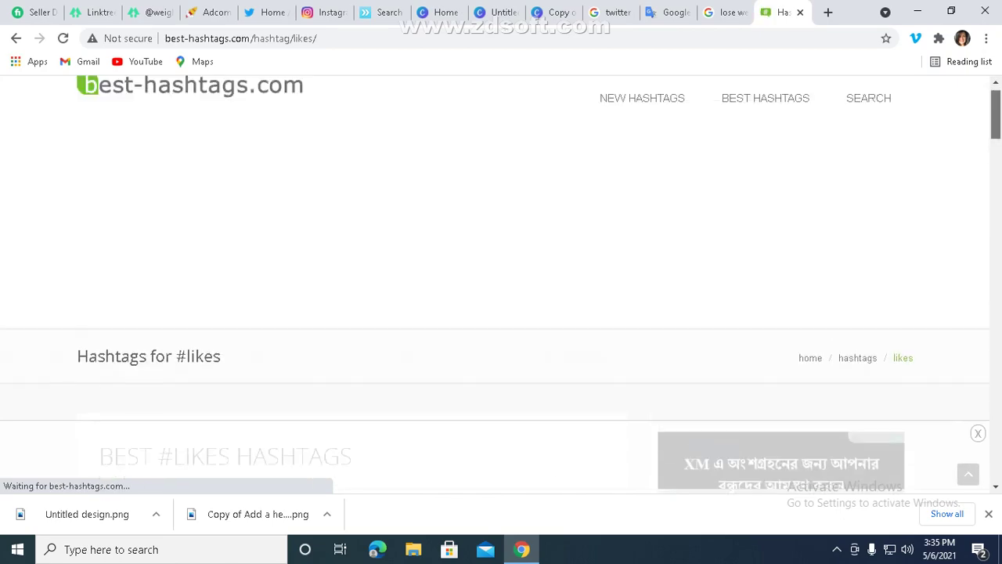
left_click(347, 165)
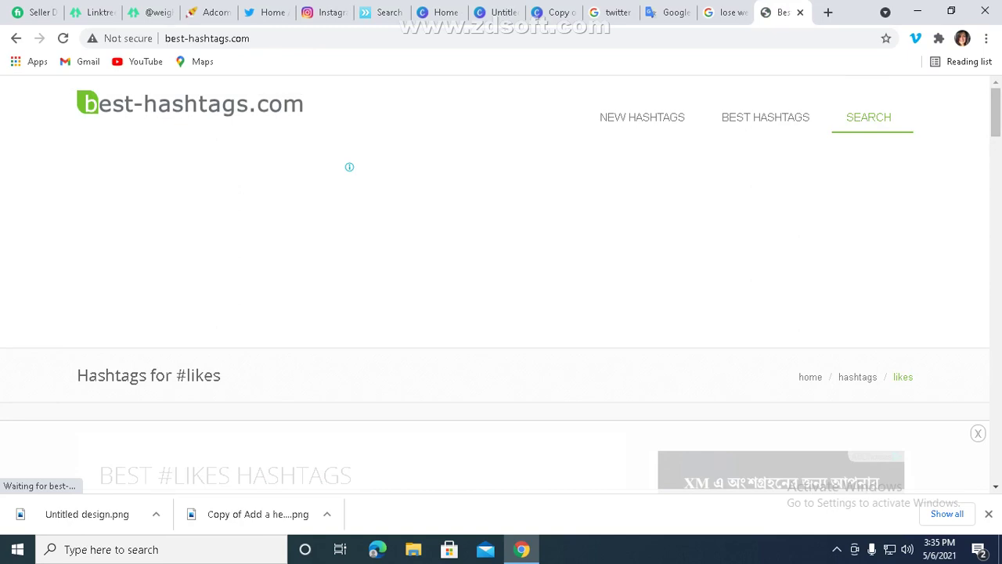
left_click_drag(996, 116, 995, 140)
left_click(469, 302)
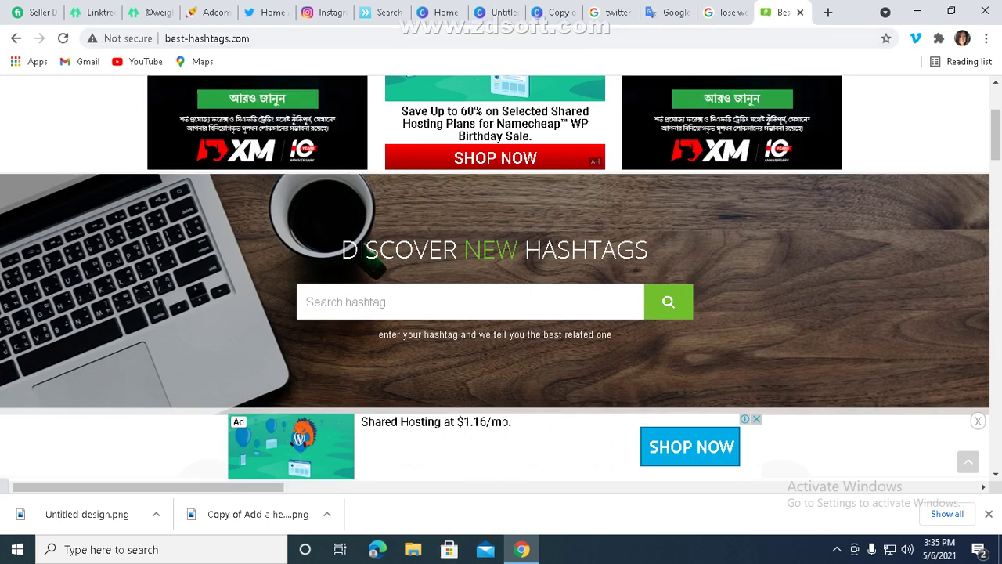
left_click(375, 302)
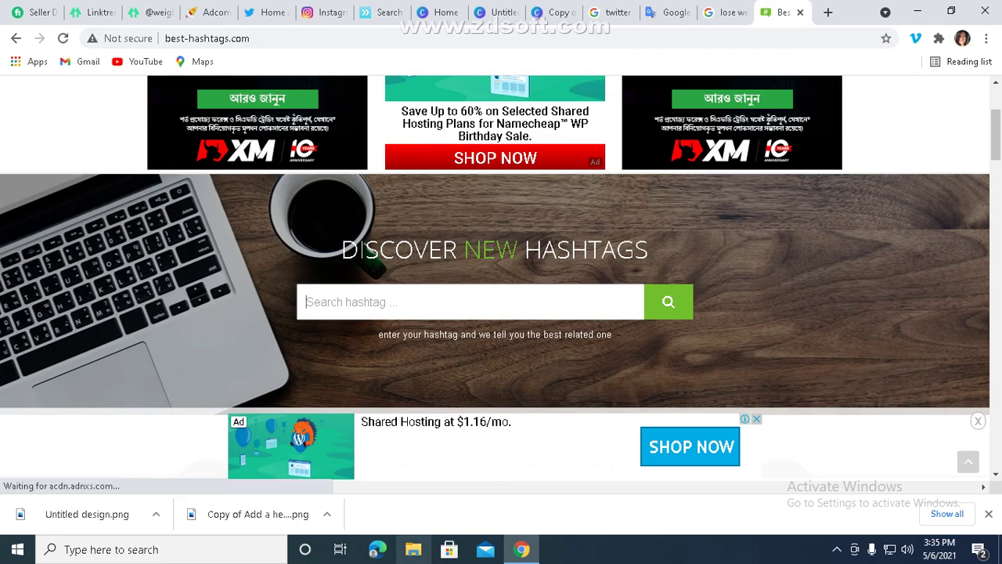
- Add "weght loss" below the existing source text in Google Translate and copy its French translation "perte de poids"
left_click(672, 12)
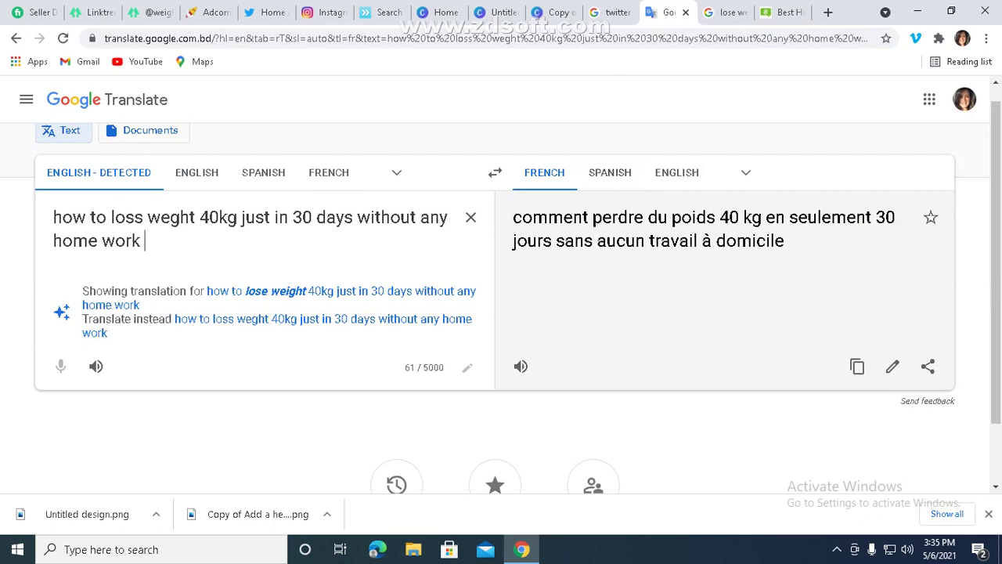
key("Return")
key("Return")
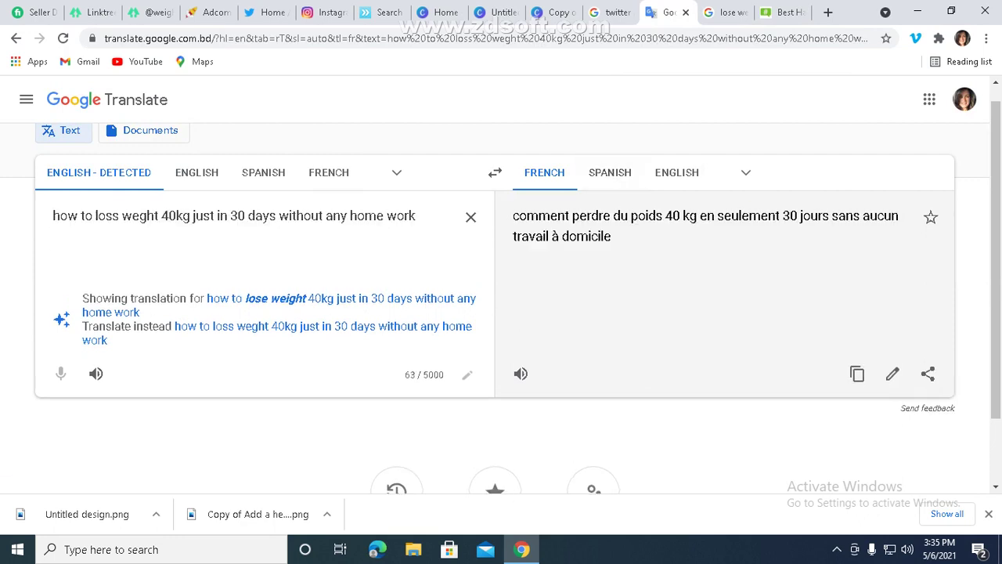
type("weg")
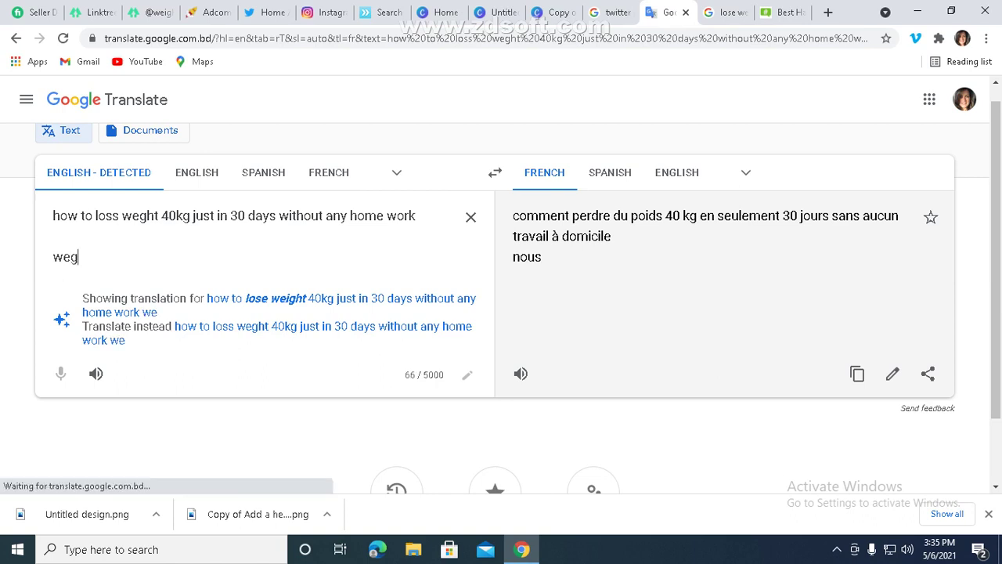
type("ht loss")
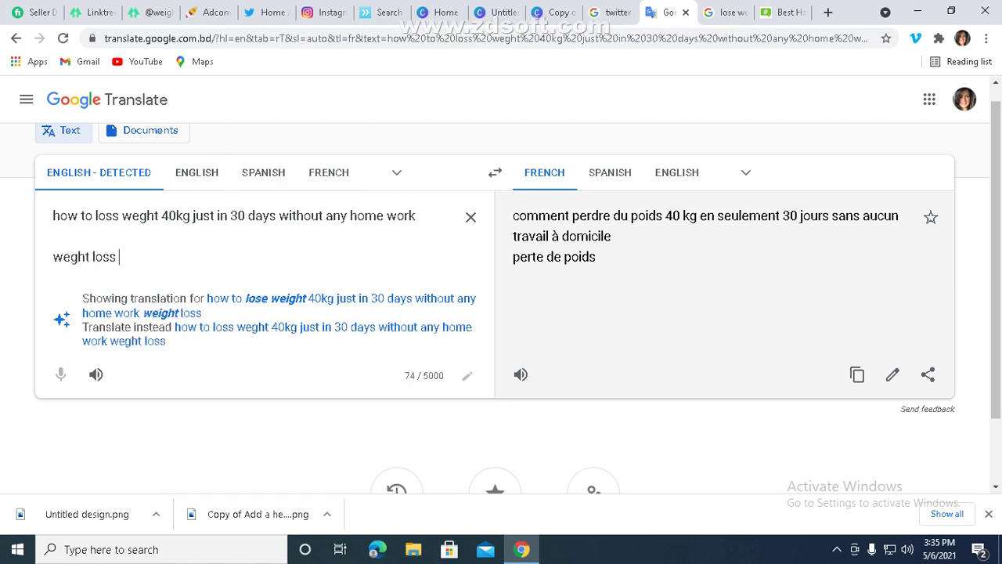
left_click_drag(596, 257, 514, 258)
right_click(517, 260)
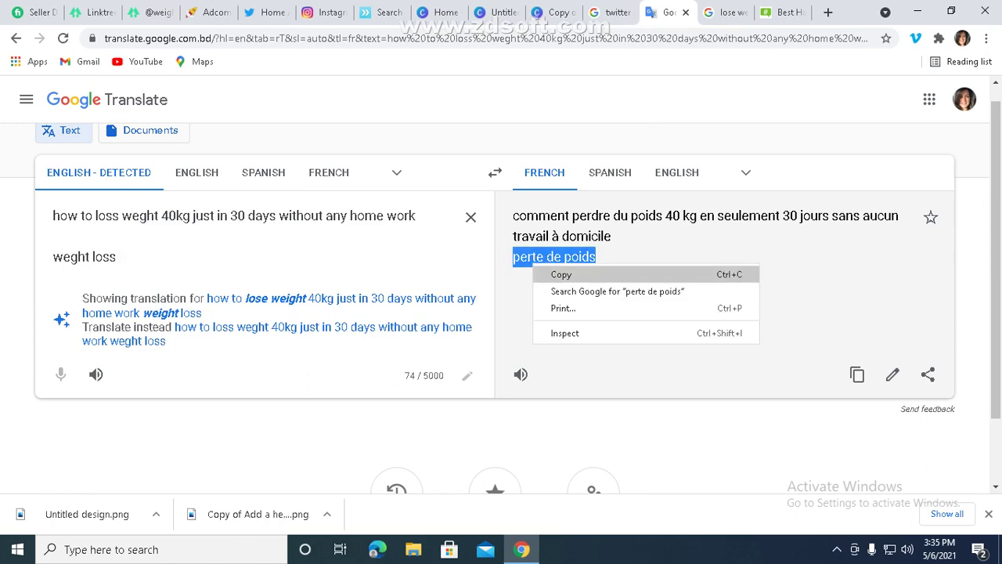
left_click(538, 275)
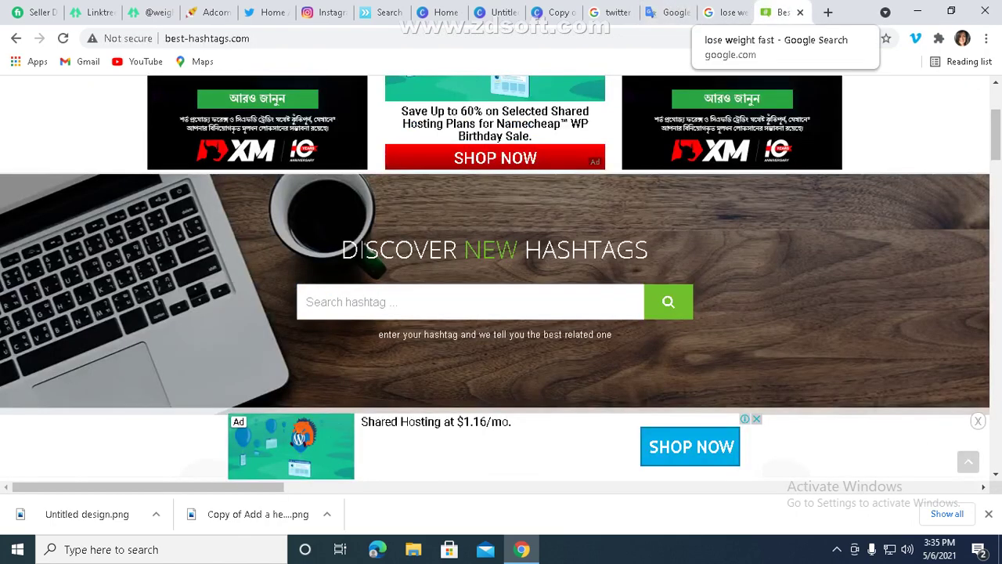
- Search best-hashtags.com for "perte de poids" using the copied translation
left_click(783, 12)
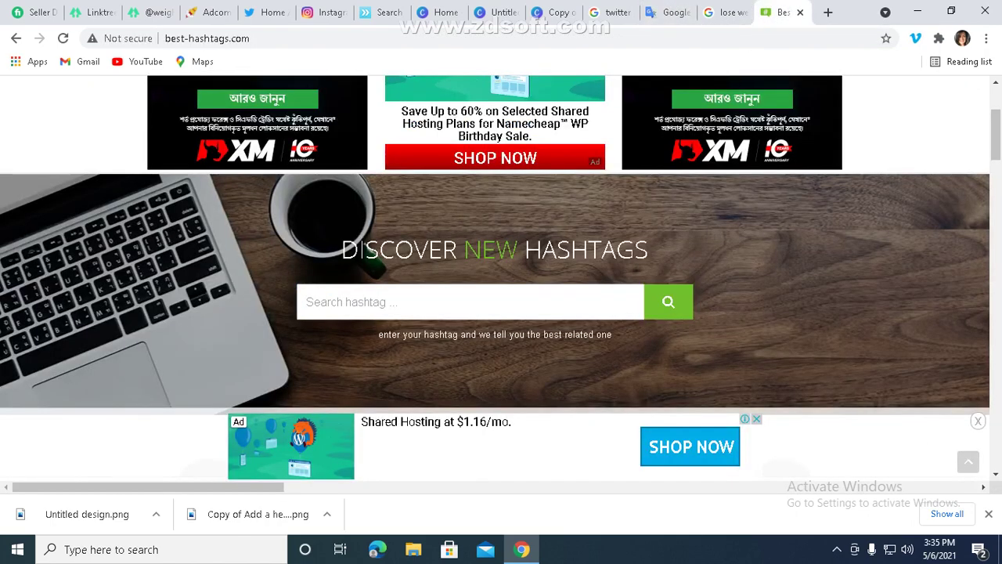
right_click(362, 305)
left_click(384, 411)
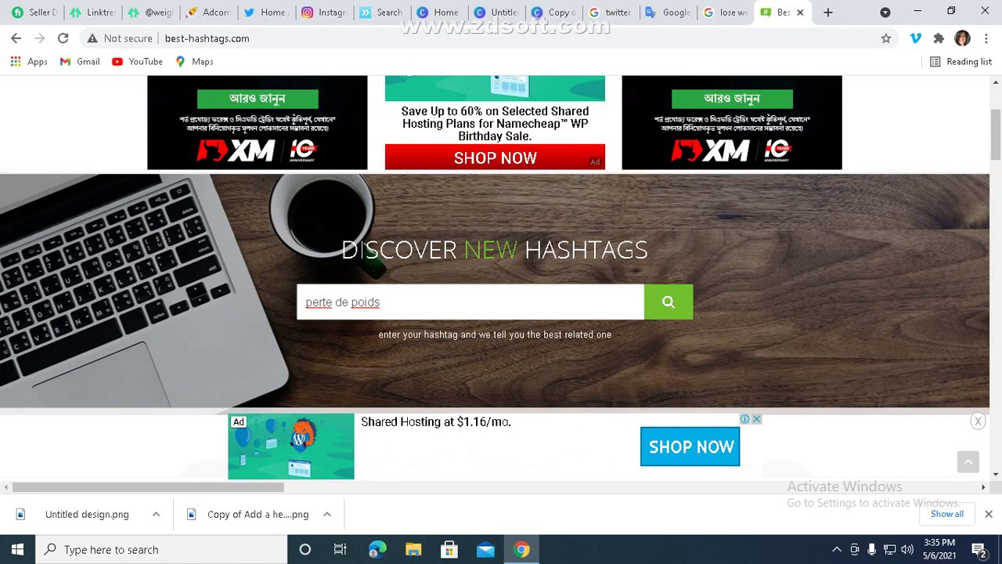
key("Return")
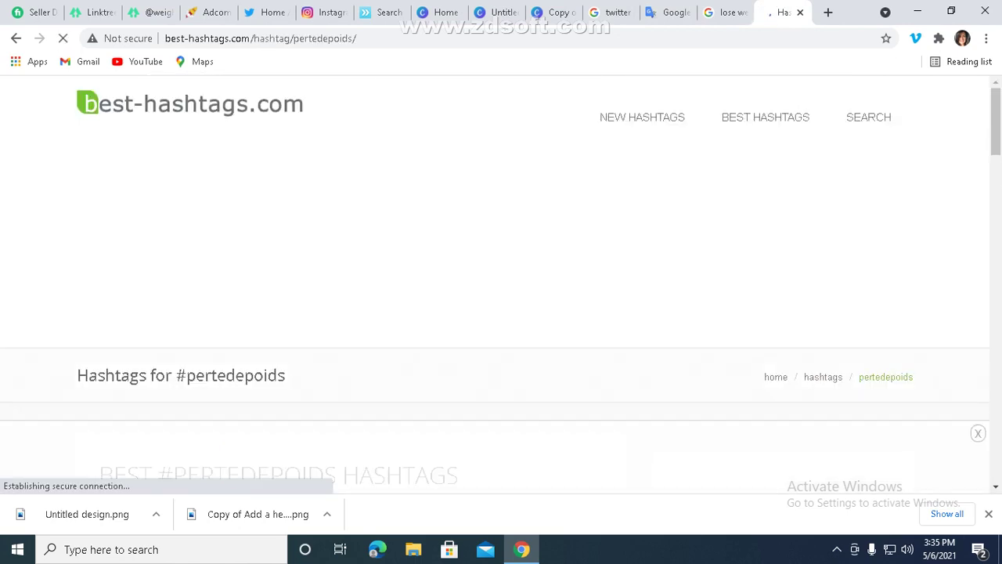
- Select and copy the first row of the most popular pertedepoids hashtags, from #pertedepoids through #mangersain
scroll(501, 298, "down", 4)
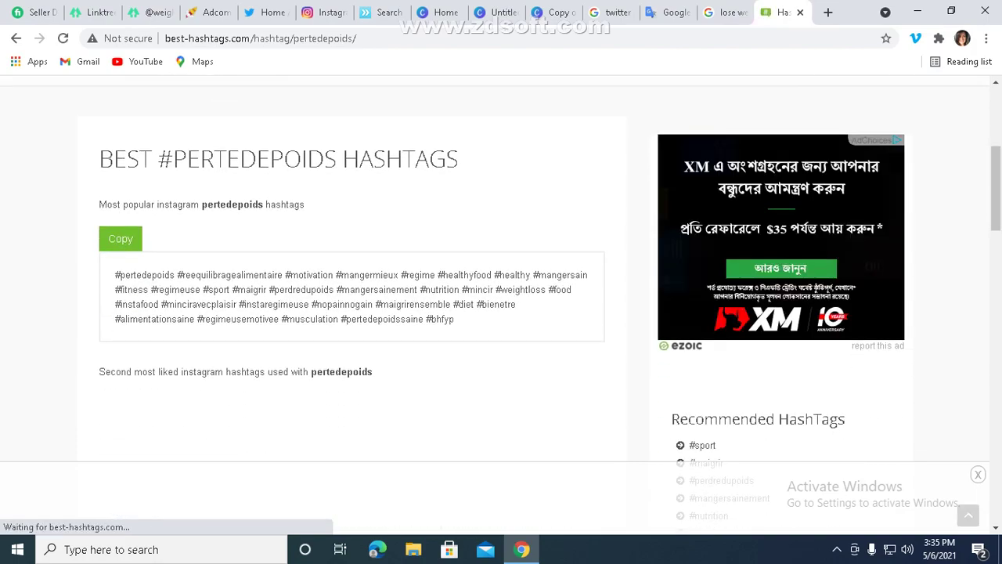
scroll(501, 297, "down", 10)
scroll(501, 297, "up", 15)
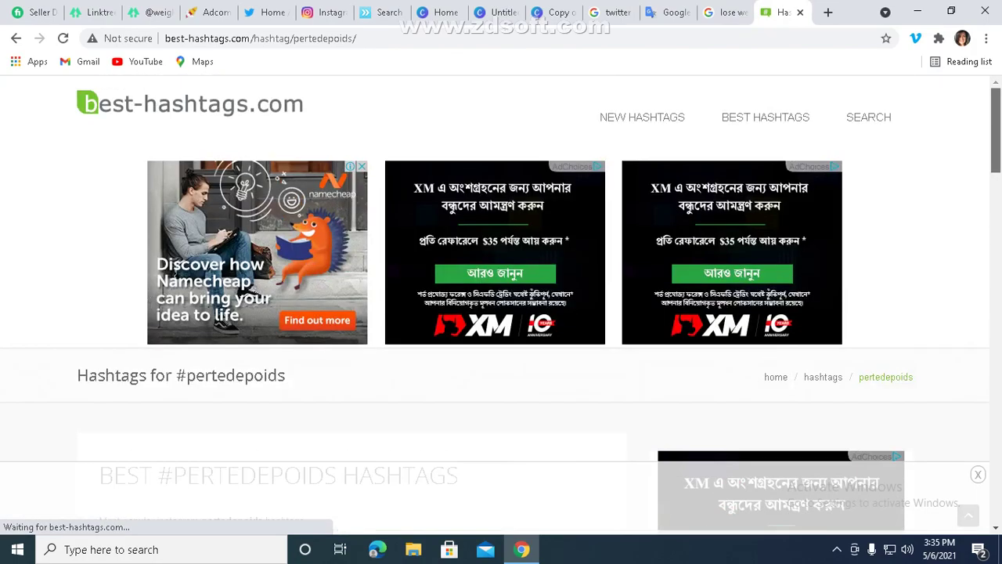
scroll(501, 298, "down", 4)
scroll(501, 298, "down", 2)
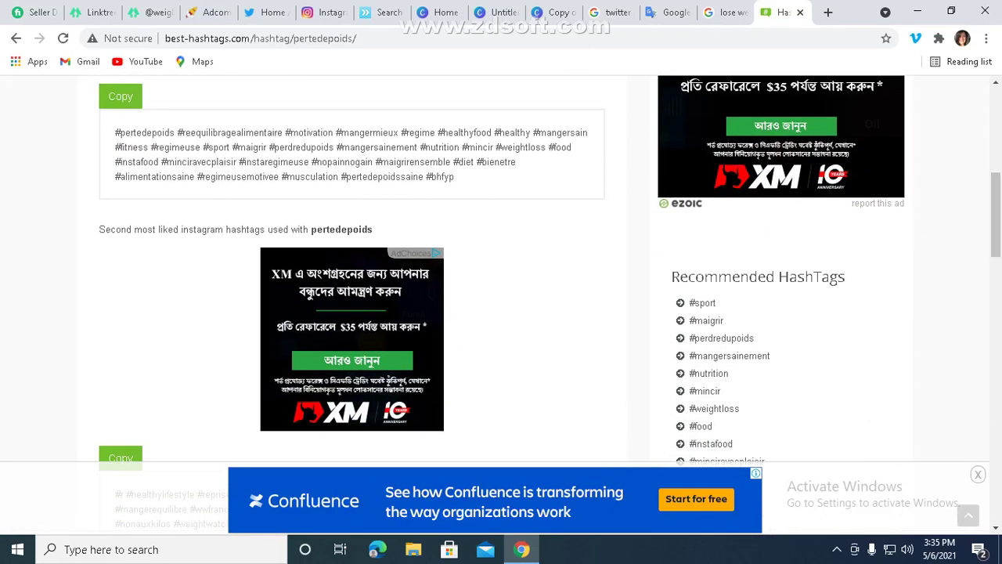
scroll(501, 297, "up", 6)
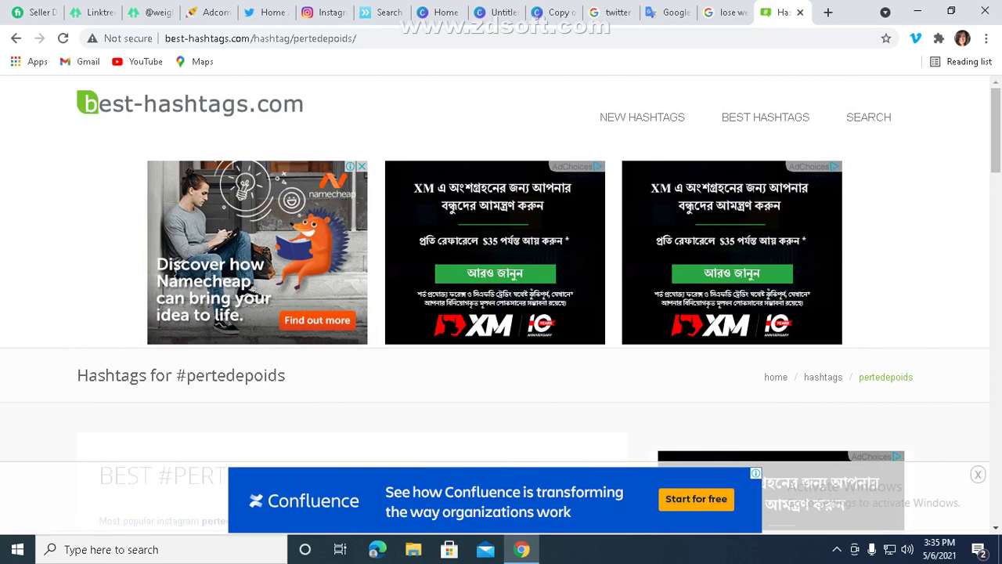
scroll(500, 297, "down", 5)
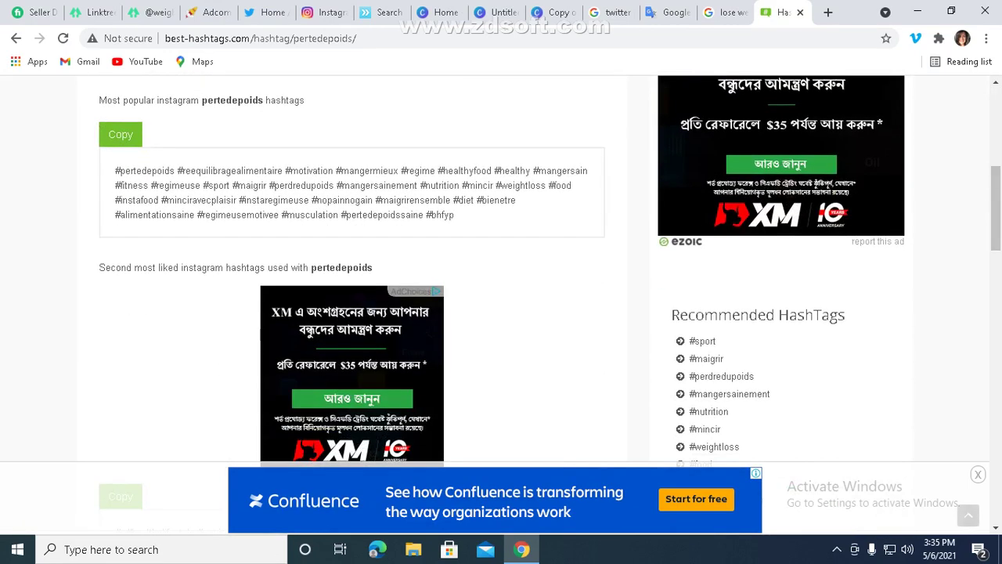
left_click_drag(115, 170, 587, 170)
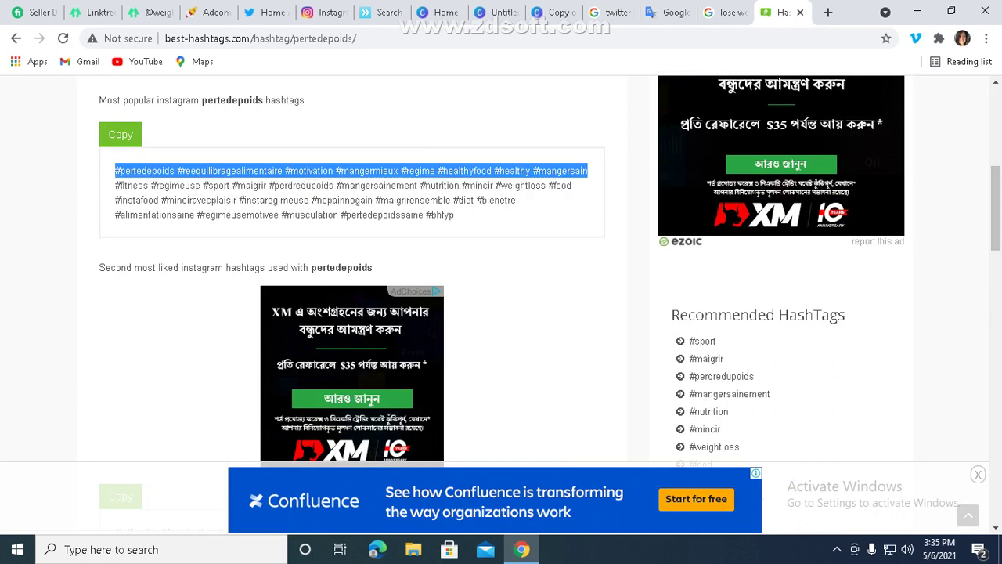
right_click(587, 171)
left_click(603, 184)
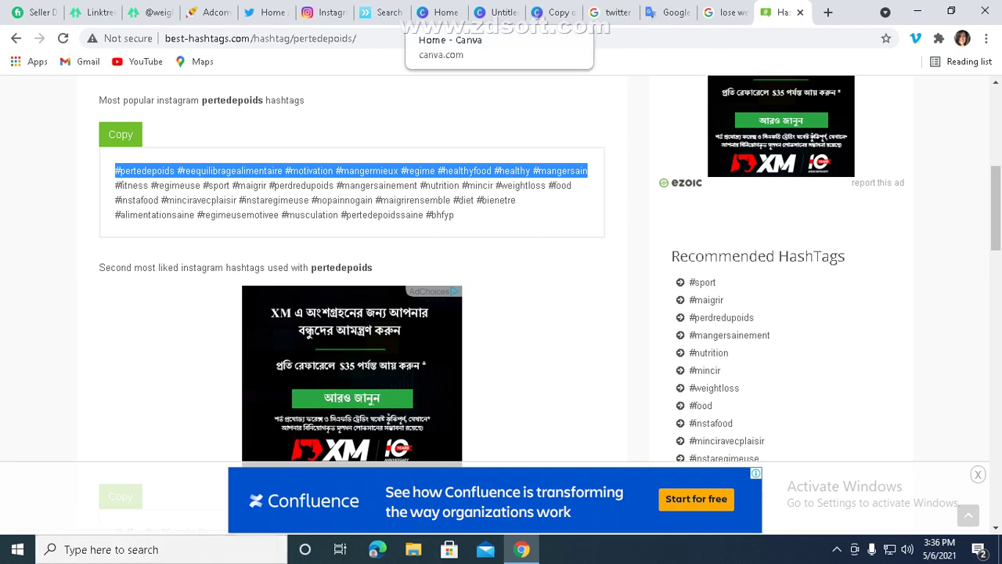
- Copy the Linktree page address linktr.ee/weightnomy and paste it on its own line below the French text in the tweet, followed by a new line
left_click(267, 12)
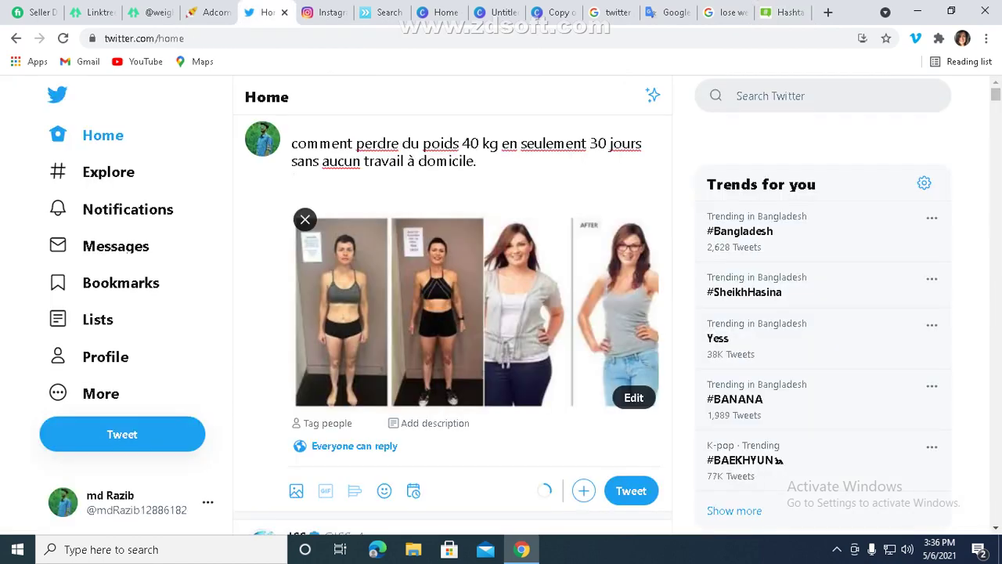
key("Return")
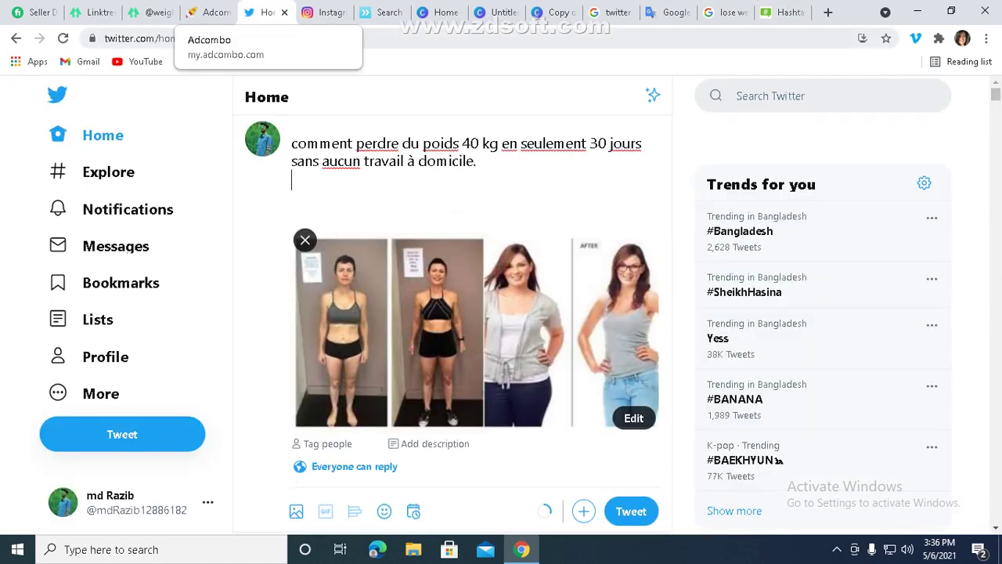
left_click(153, 12)
key("ctrl+c")
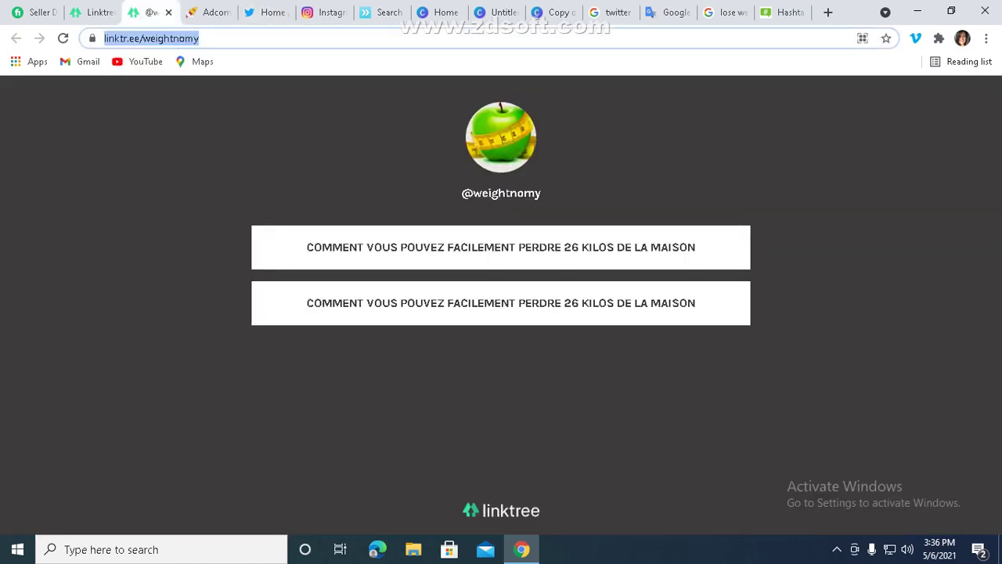
right_click(255, 34)
left_click(292, 111)
left_click(267, 12)
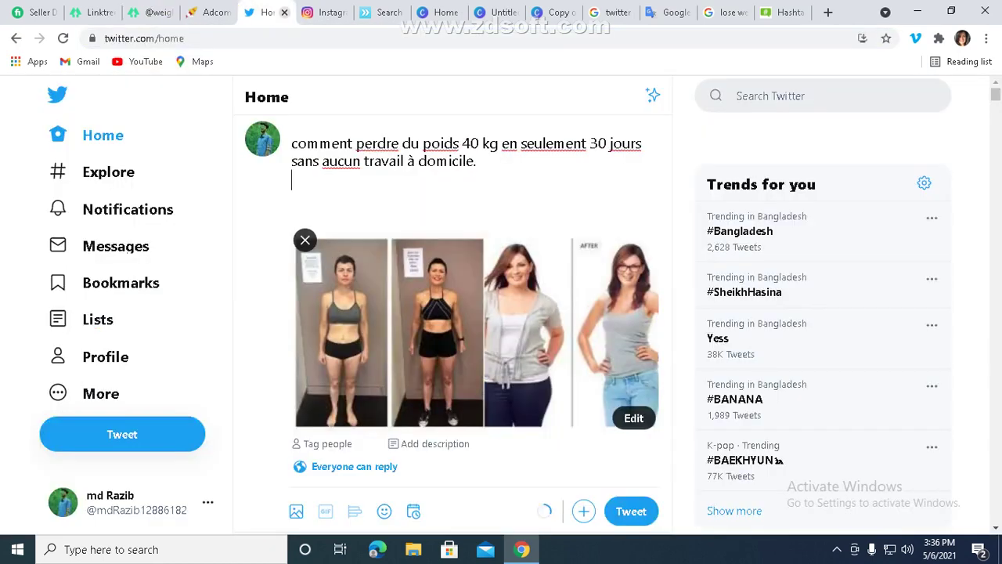
right_click(360, 182)
left_click(400, 291)
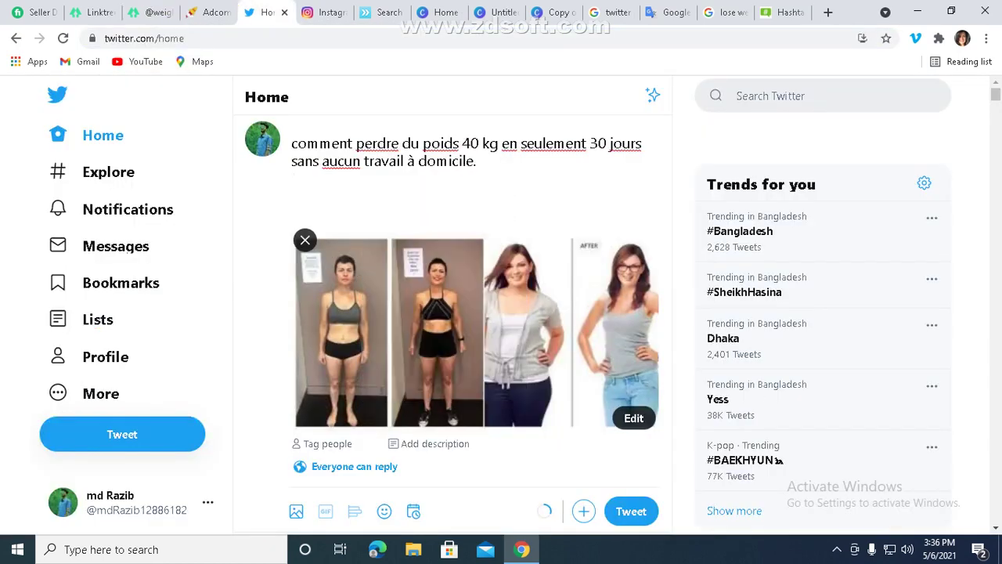
key("Return")
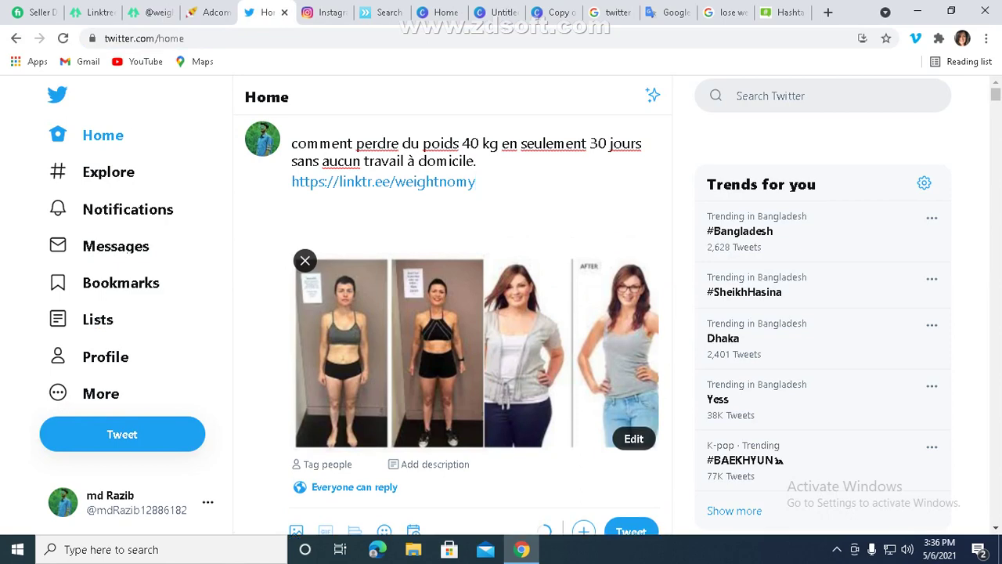
- Copy the selected hashtag row from best-hashtags.com again and paste it into the tweet below the Linktree link
left_click(782, 11)
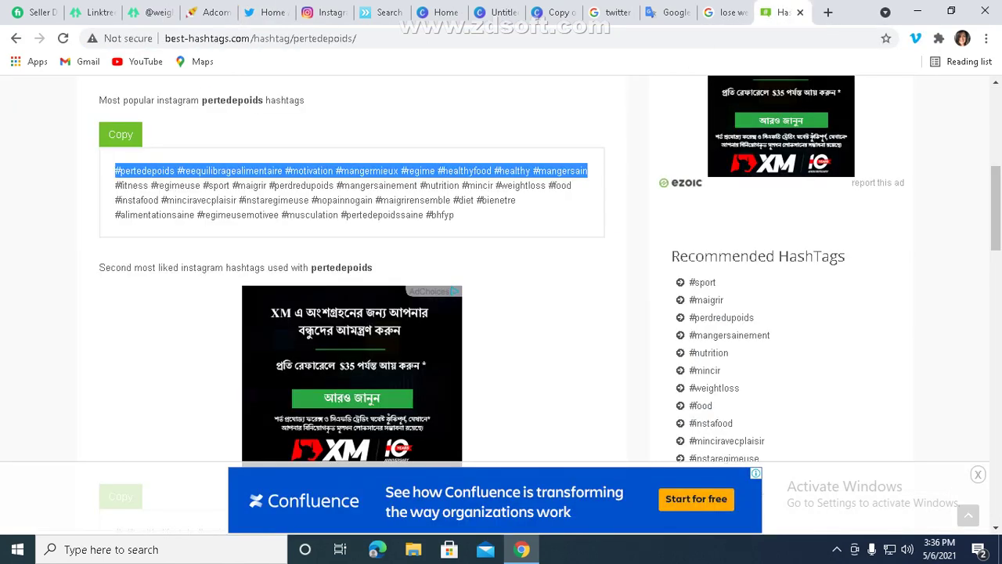
right_click(324, 165)
left_click(344, 173)
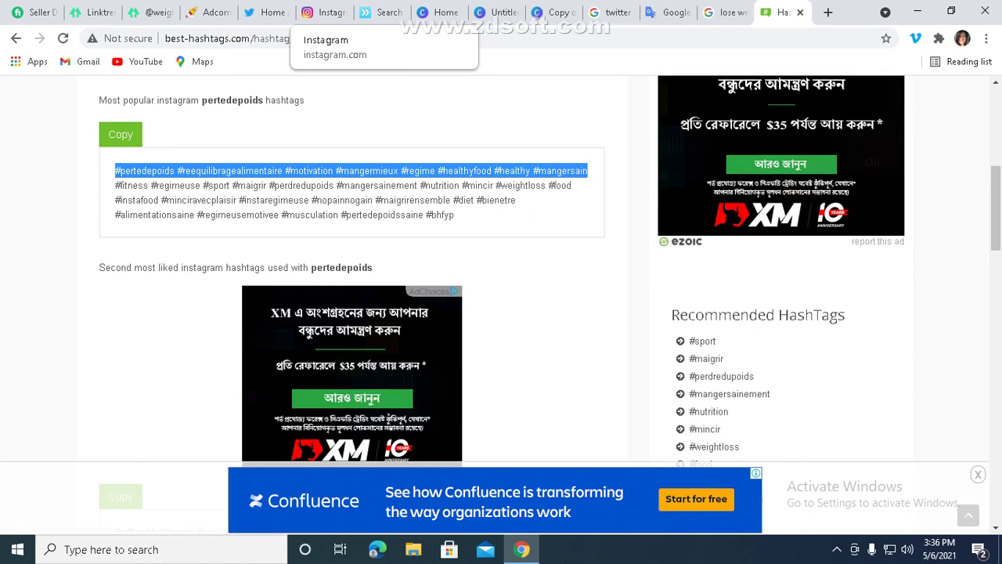
left_click(262, 12)
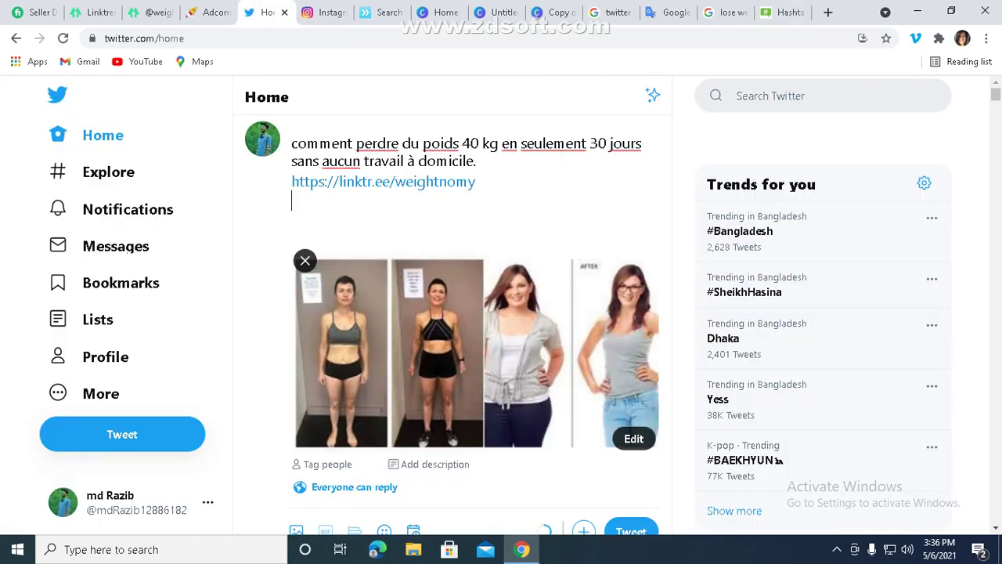
right_click(323, 200)
left_click(358, 312)
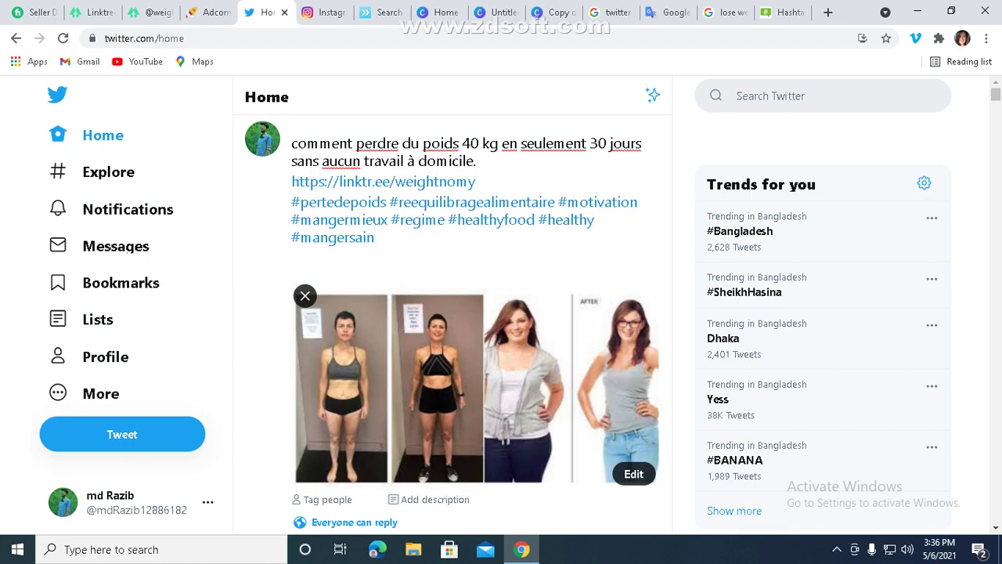
scroll(452, 313, "down", 2)
scroll(453, 313, "up", 2)
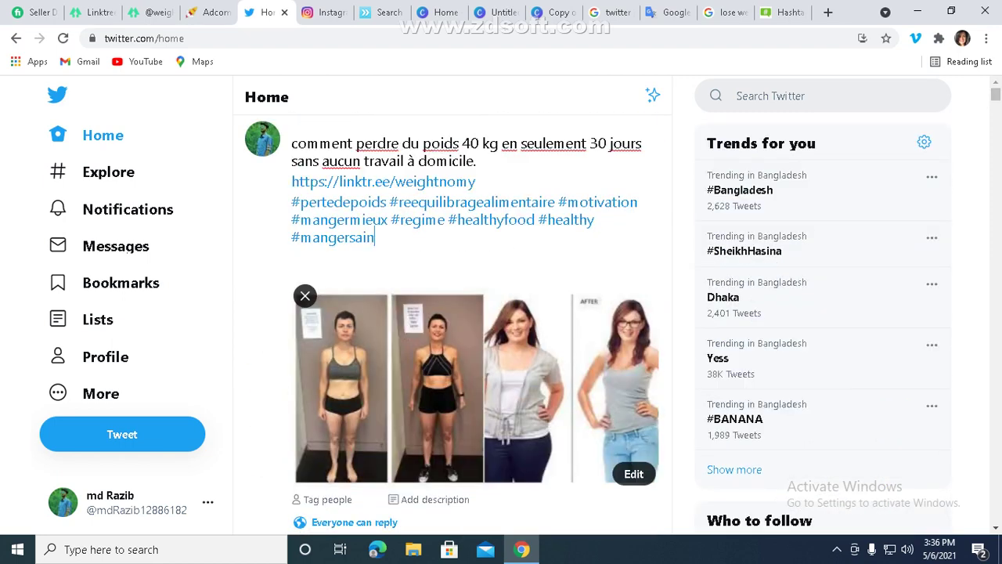
scroll(452, 325, "down", 3)
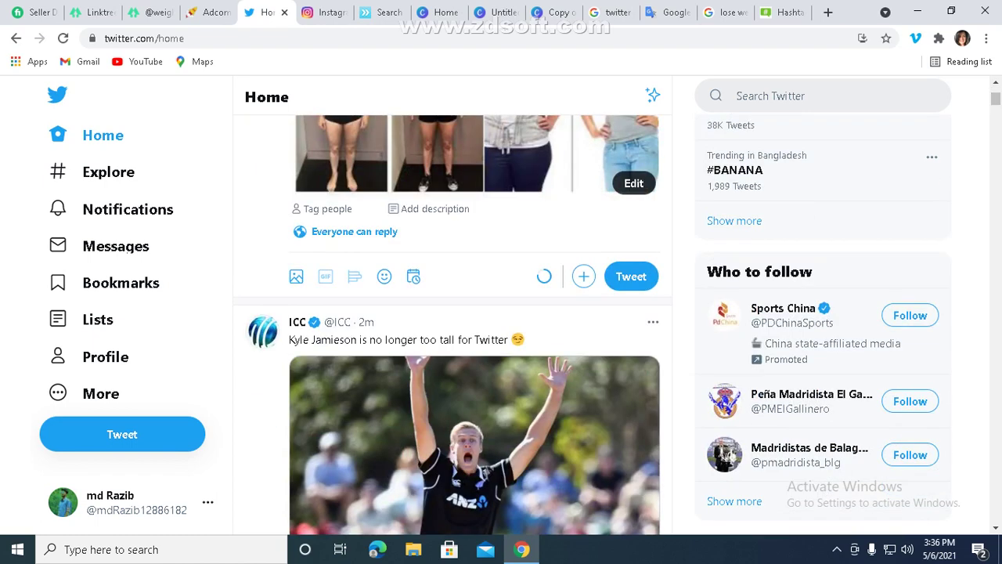
- Add the copied hashtag row, from #pertedepoids through #mangersain, as the before-and-after photo's alt description and save it
scroll(128, 248, "up", 3)
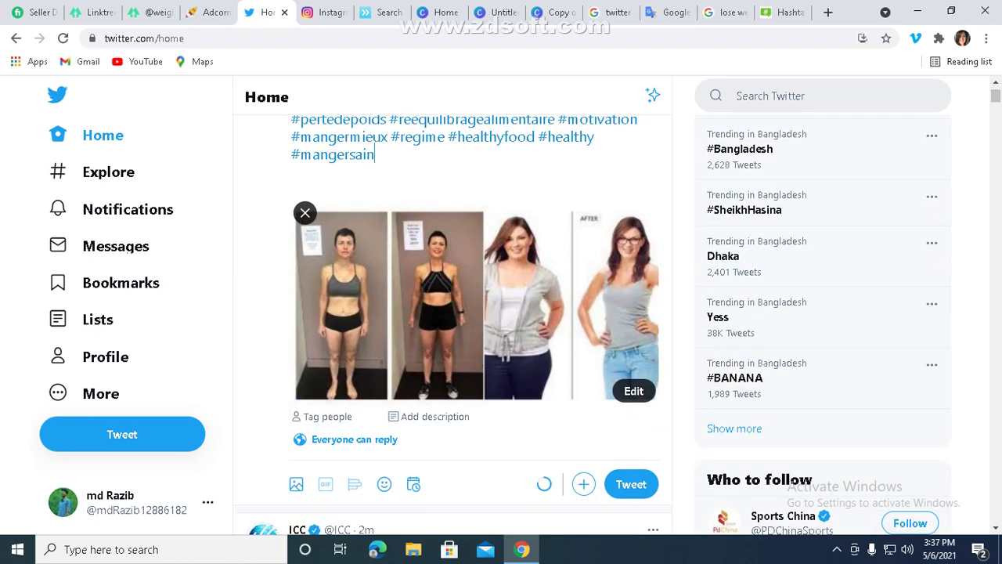
scroll(128, 247, "up", 1)
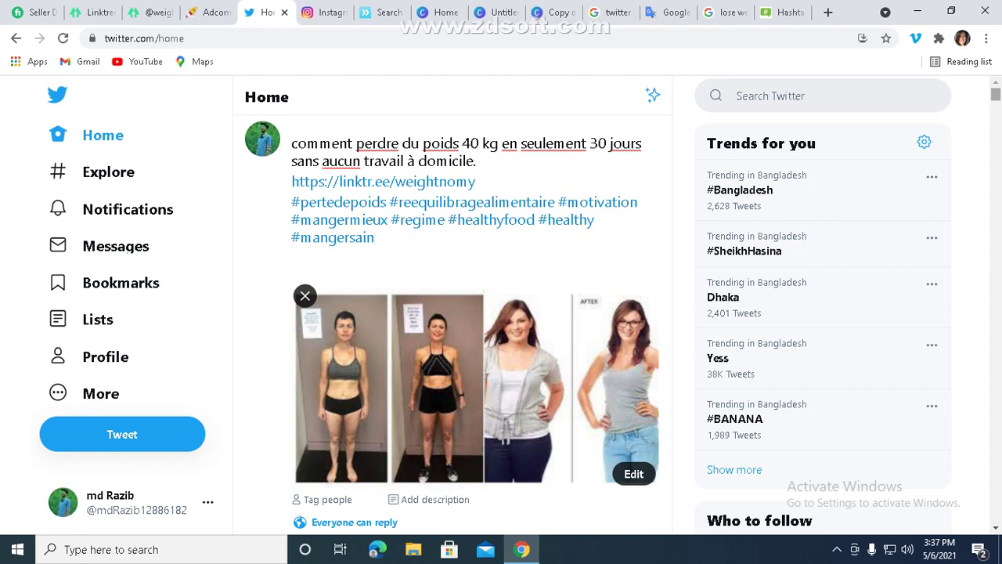
scroll(128, 247, "down", 3)
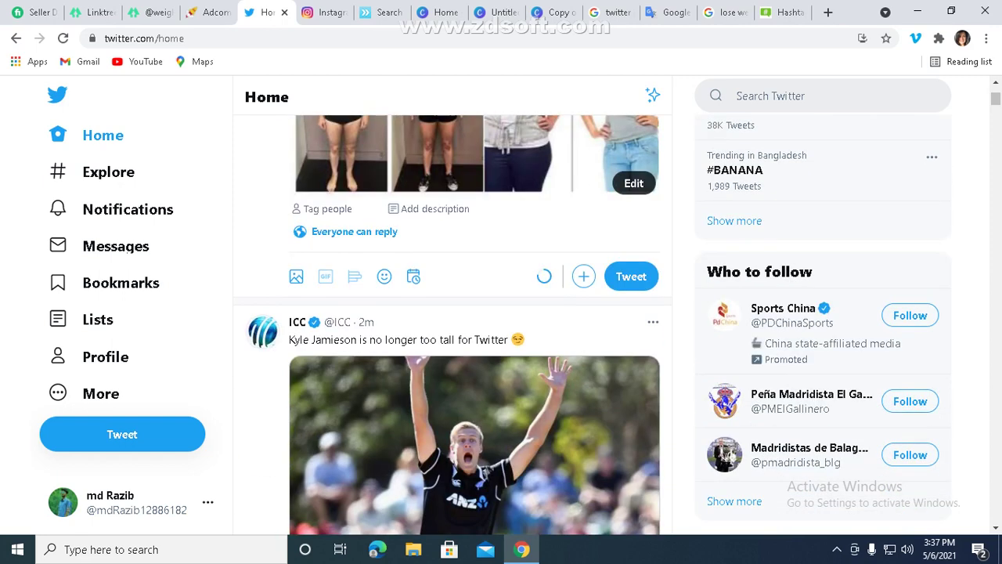
left_click(435, 208)
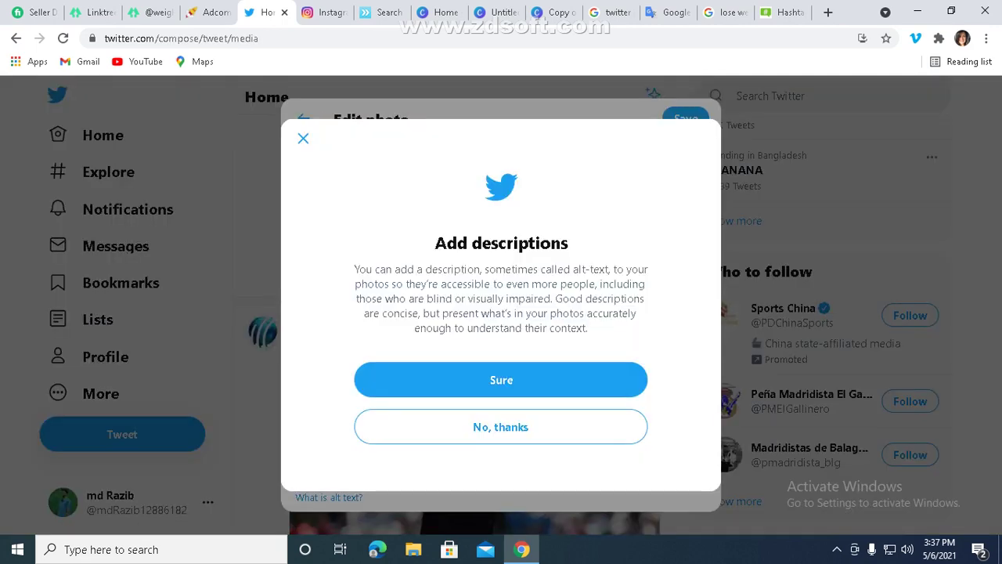
left_click(501, 379)
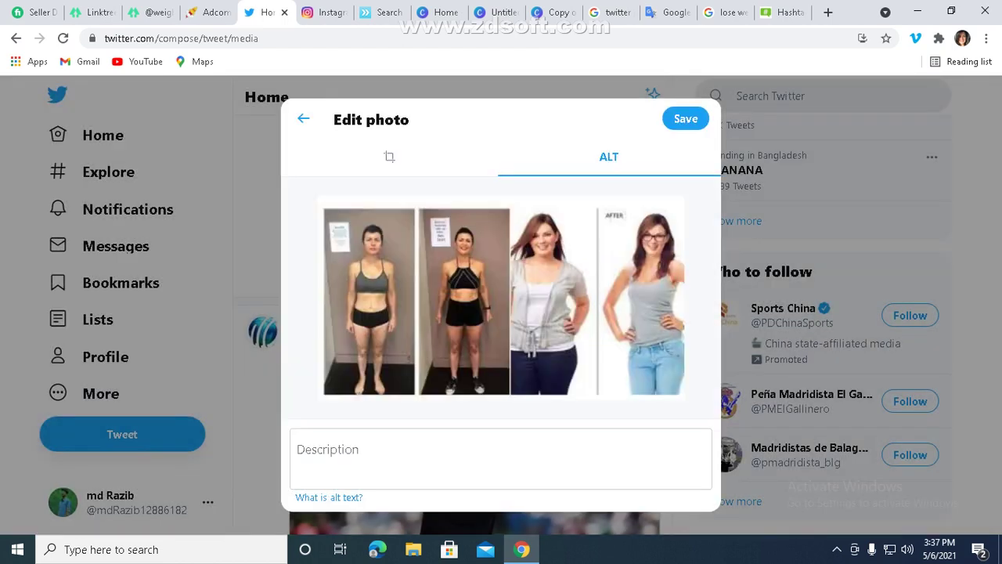
left_click(435, 442)
right_click(435, 440)
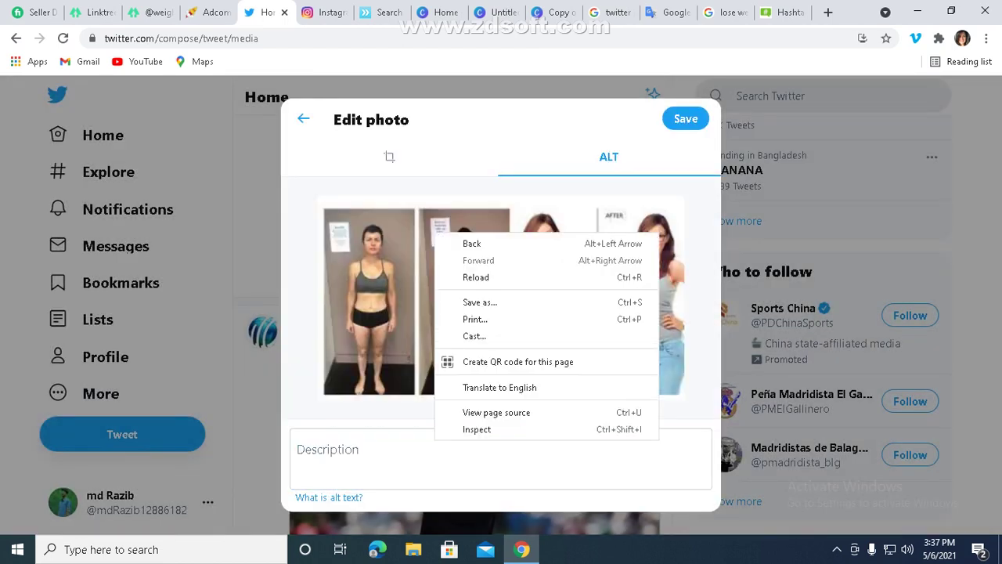
left_click(435, 457)
right_click(385, 449)
left_click(426, 336)
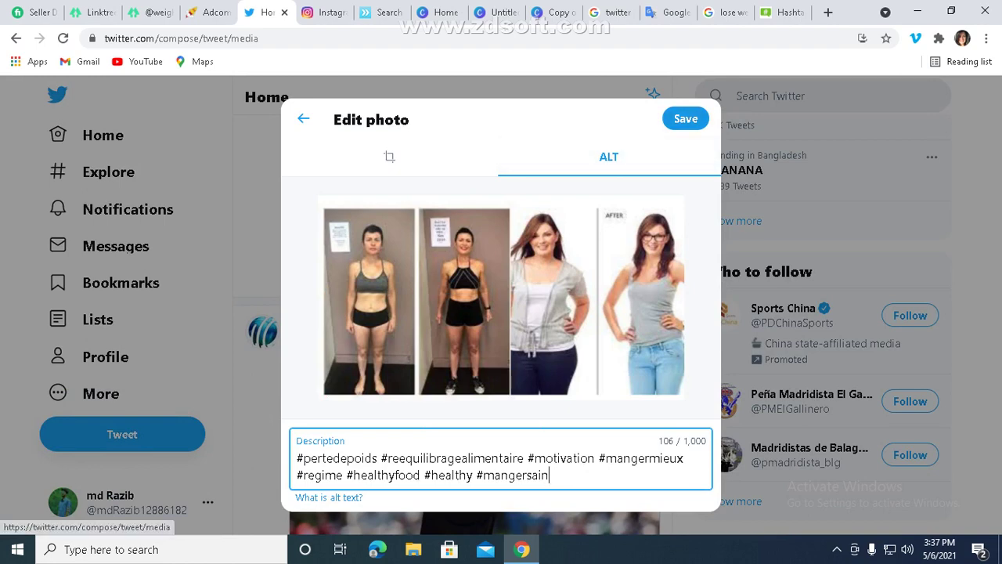
left_click(686, 118)
- Publish the French weight-loss tweet and open the sent tweet's own page
left_click(631, 292)
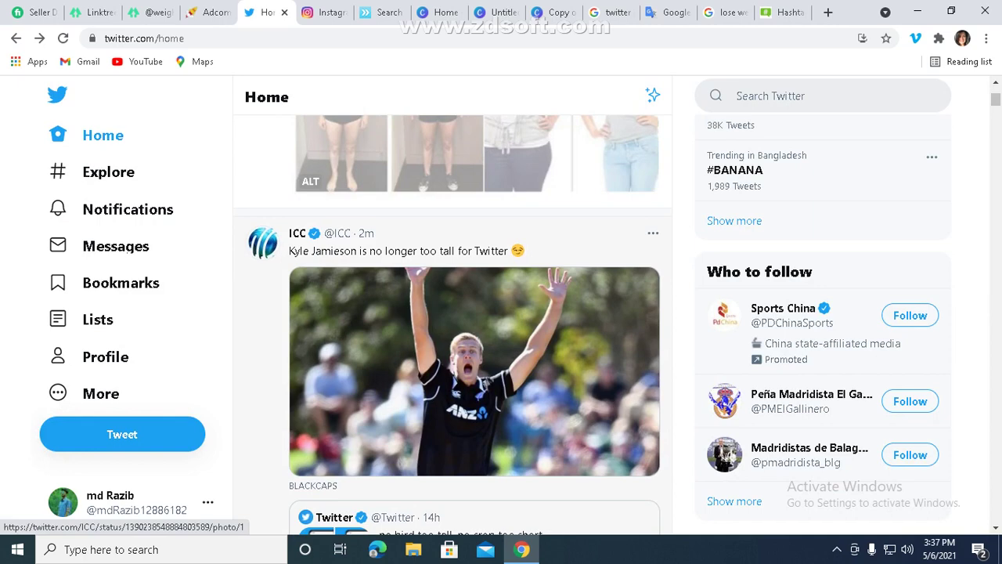
scroll(474, 372, "down", 3)
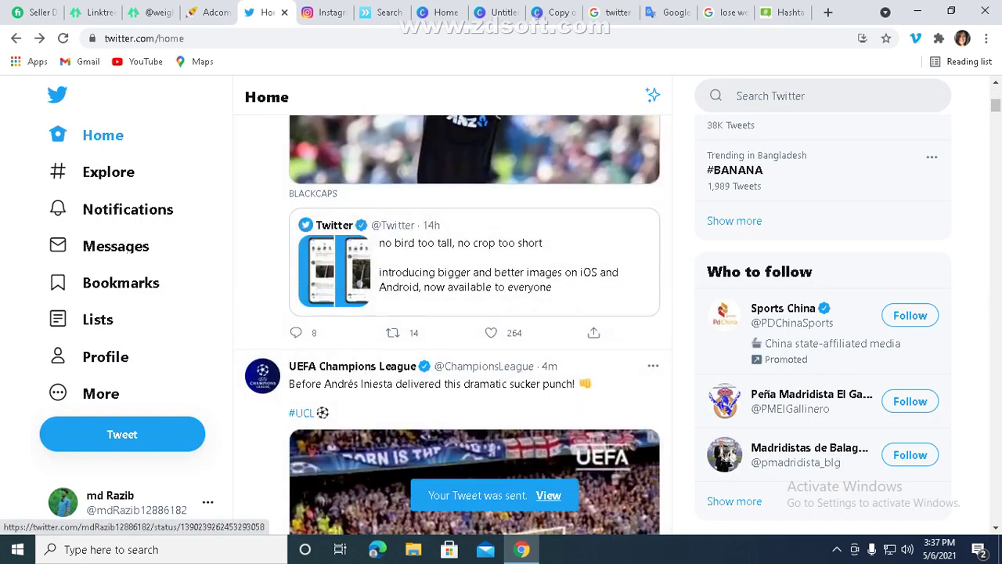
left_click(548, 494)
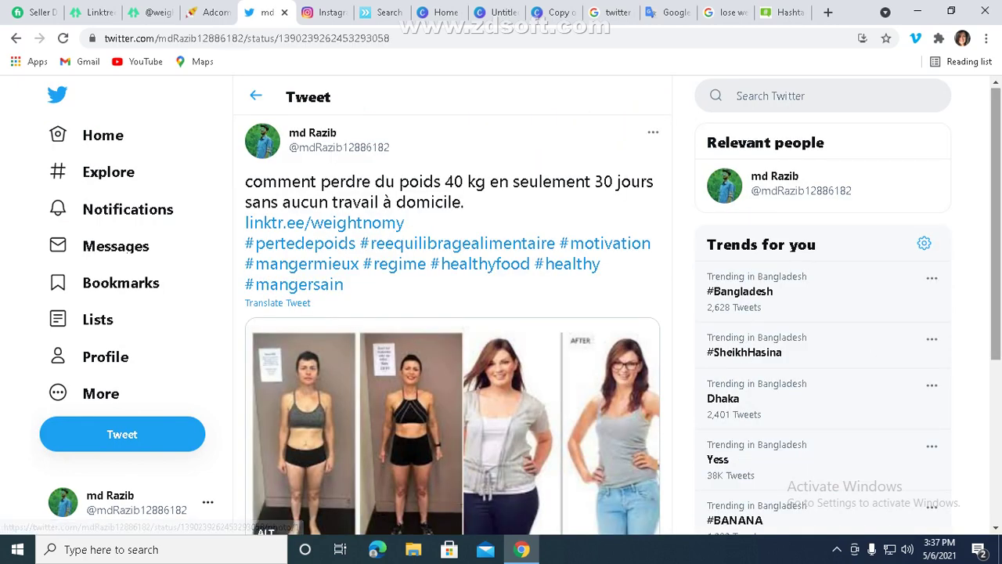
- Start a reply to the published tweet and paste the copied row of pertedepoids hashtags into it
scroll(453, 329, "down", 3)
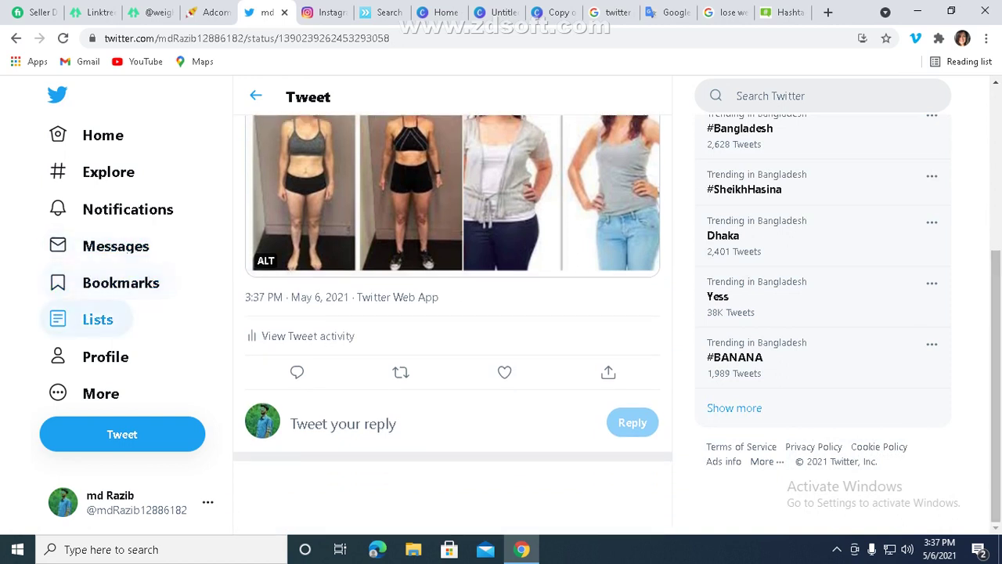
left_click(297, 372)
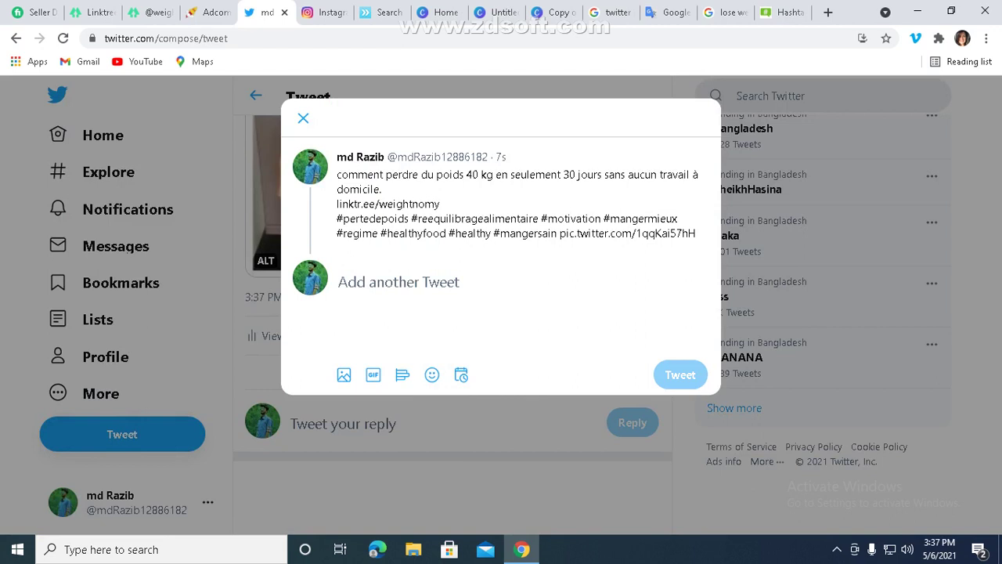
right_click(423, 275)
left_click(438, 387)
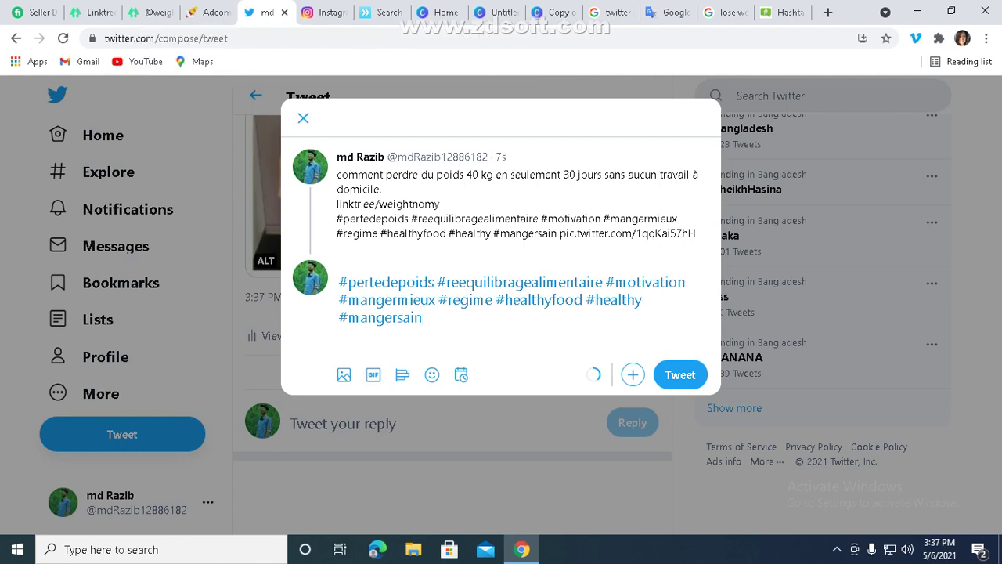
- Copy the Linktree page address linktr.ee/weightnomy and paste it on a new line below the hashtags in the reply
left_click(153, 12)
right_click(312, 41)
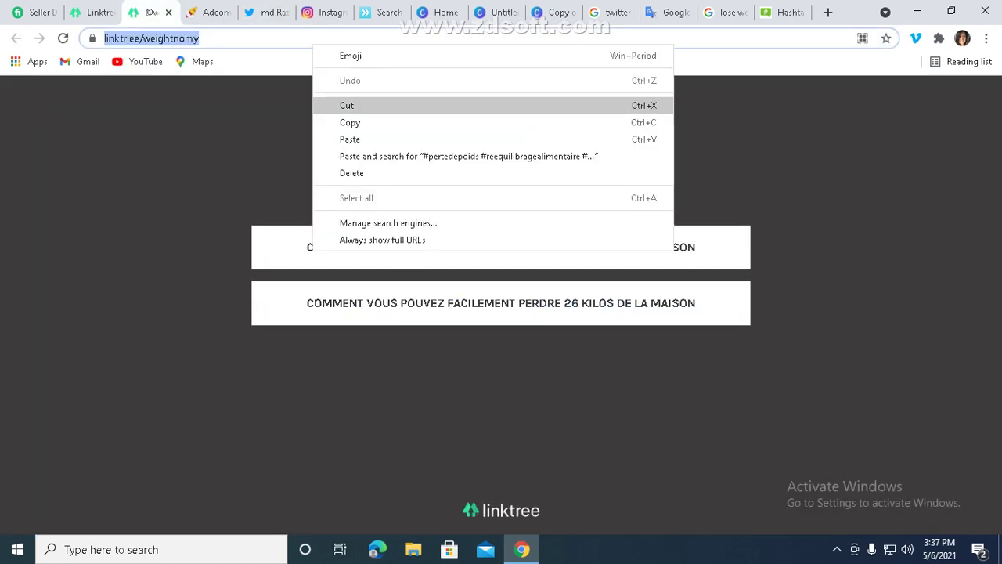
left_click(344, 125)
left_click(270, 12)
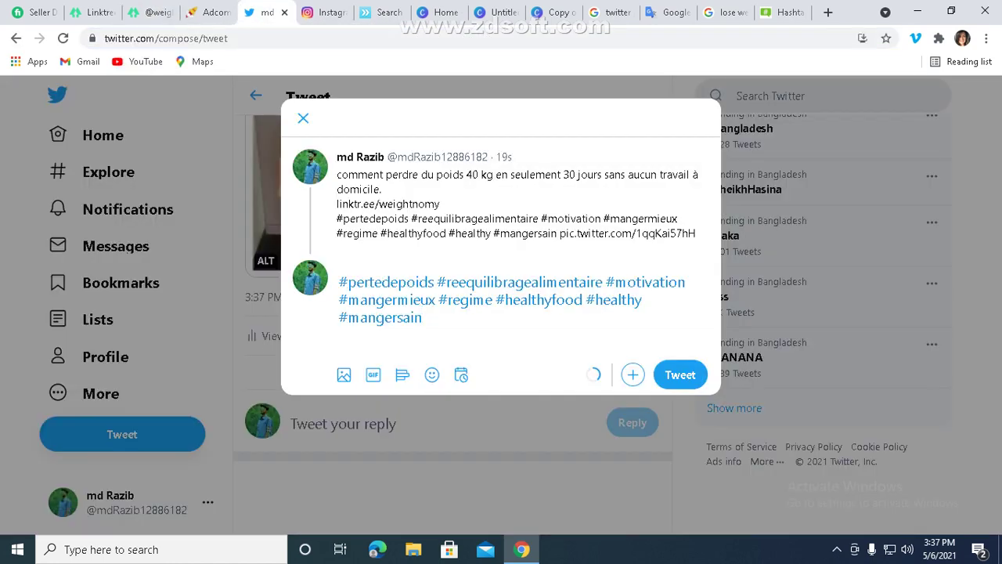
key("Return")
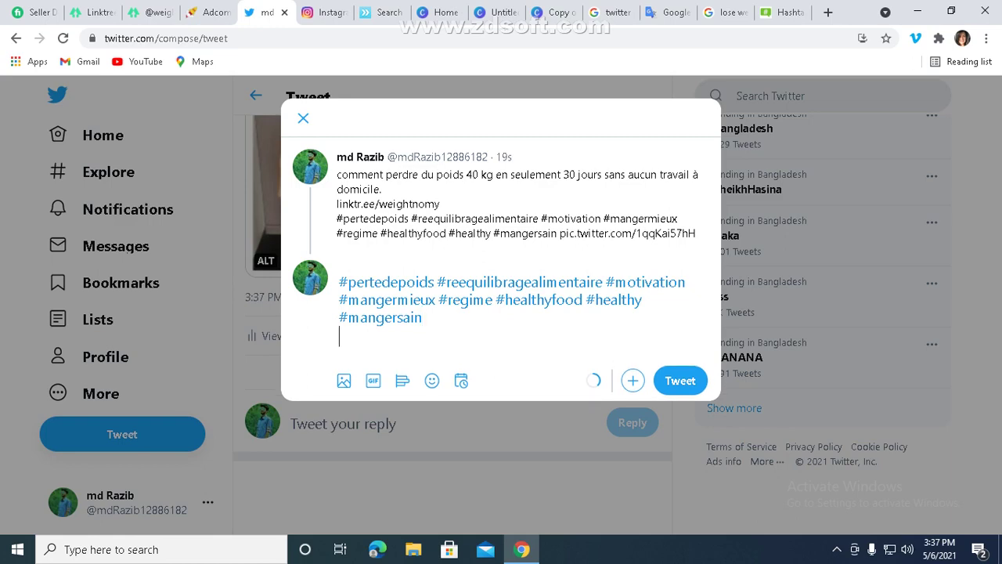
right_click(439, 327)
left_click(470, 219)
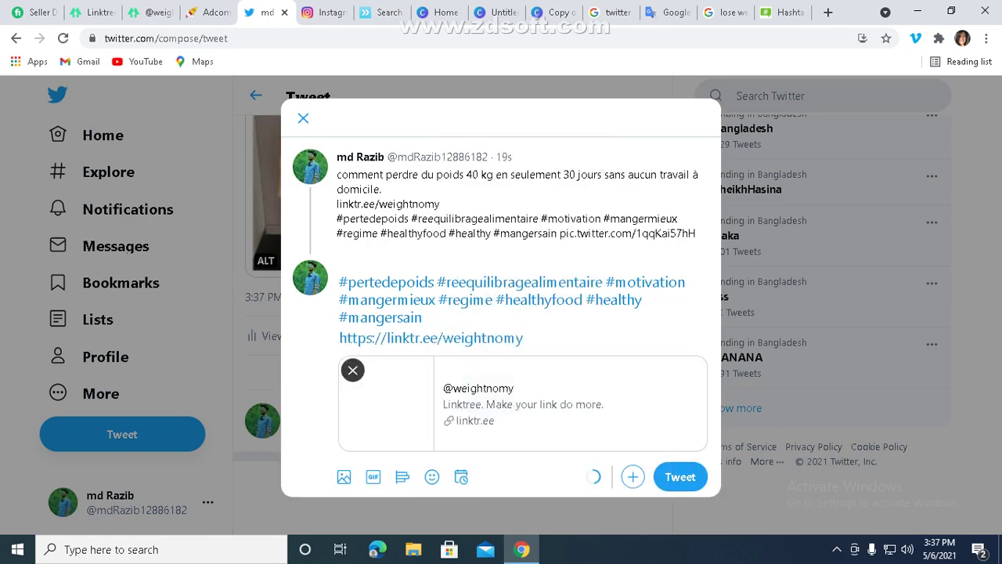
- Send the reply with the hashtags and Linktree link, and like the original weight-loss tweet
left_click(680, 477)
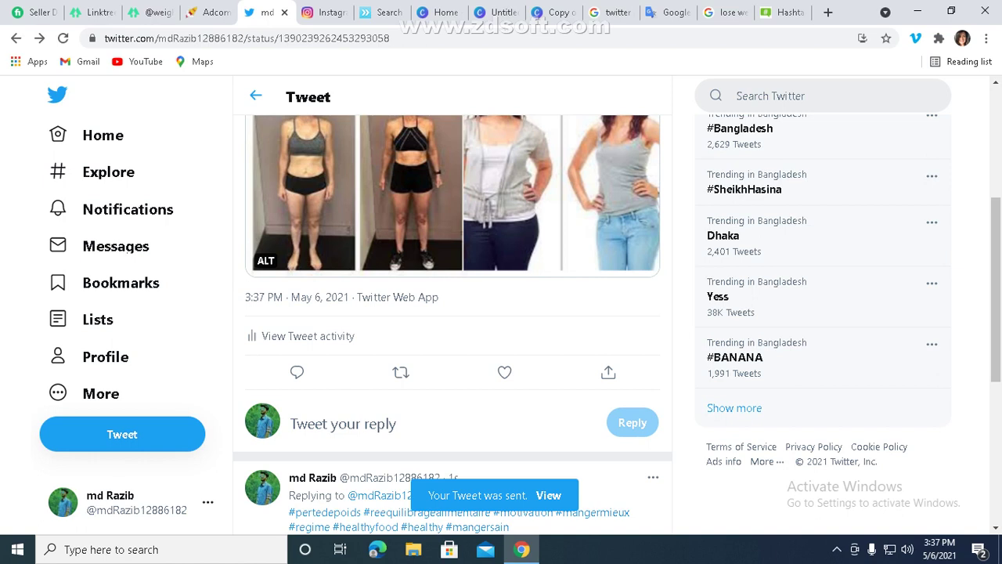
scroll(504, 372, "down", 1)
left_click(504, 372)
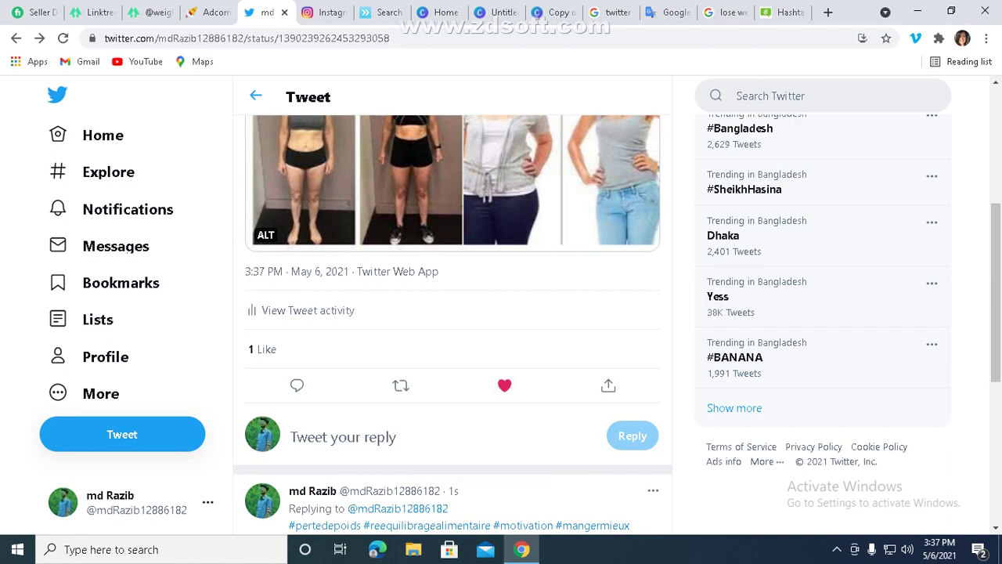
- Review the posted weight-loss tweet, including its text, hashtags, image and reply
scroll(996, 293, "up", 3)
scroll(452, 313, "down", 5)
scroll(453, 313, "up", 5)
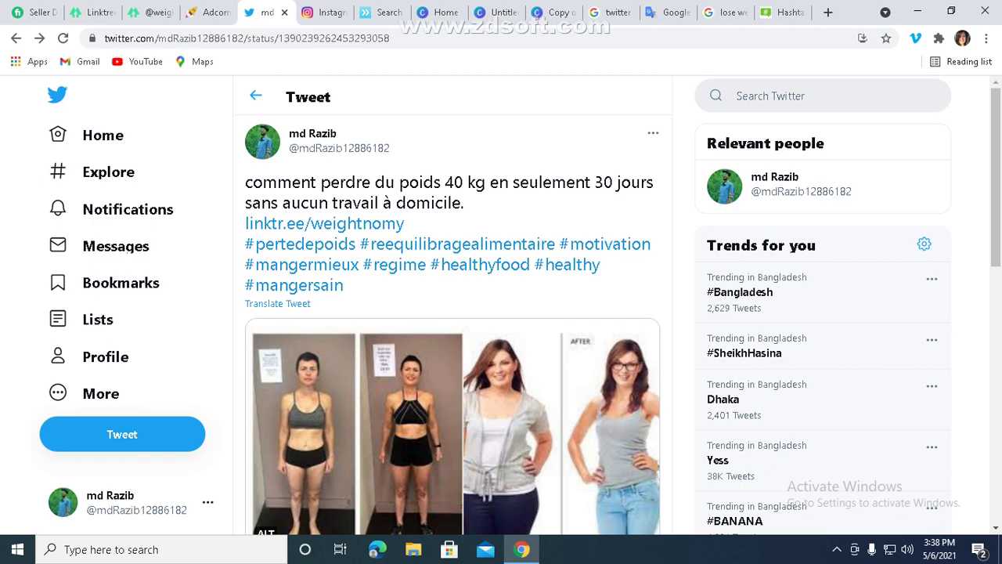
scroll(452, 313, "down", 3)
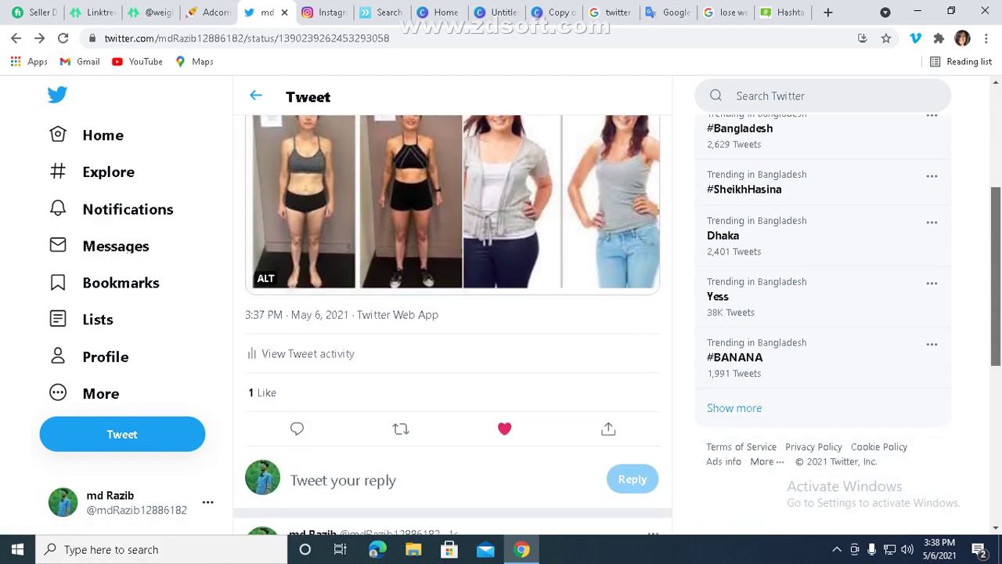
scroll(453, 313, "up", 3)
left_click(814, 96)
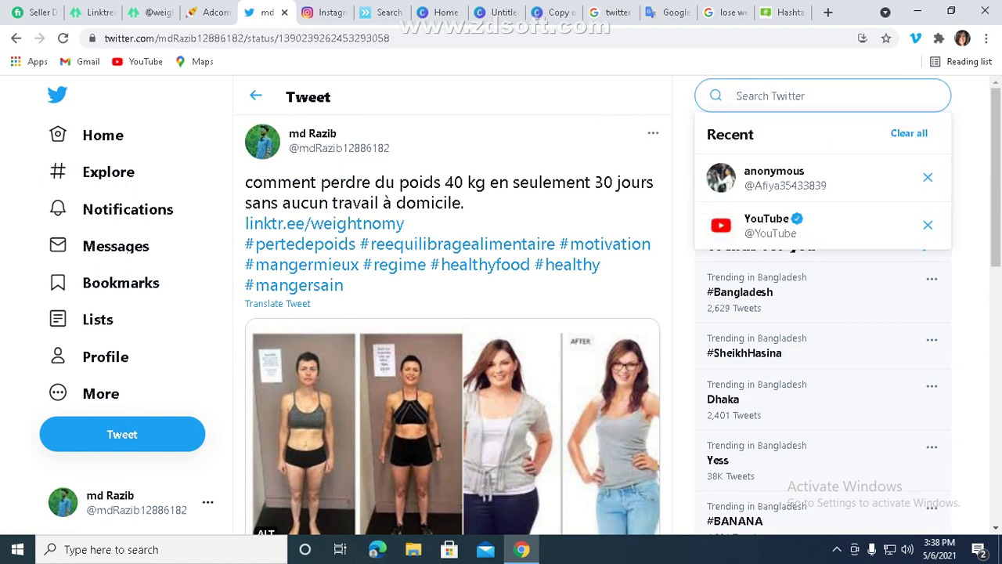
key("Escape")
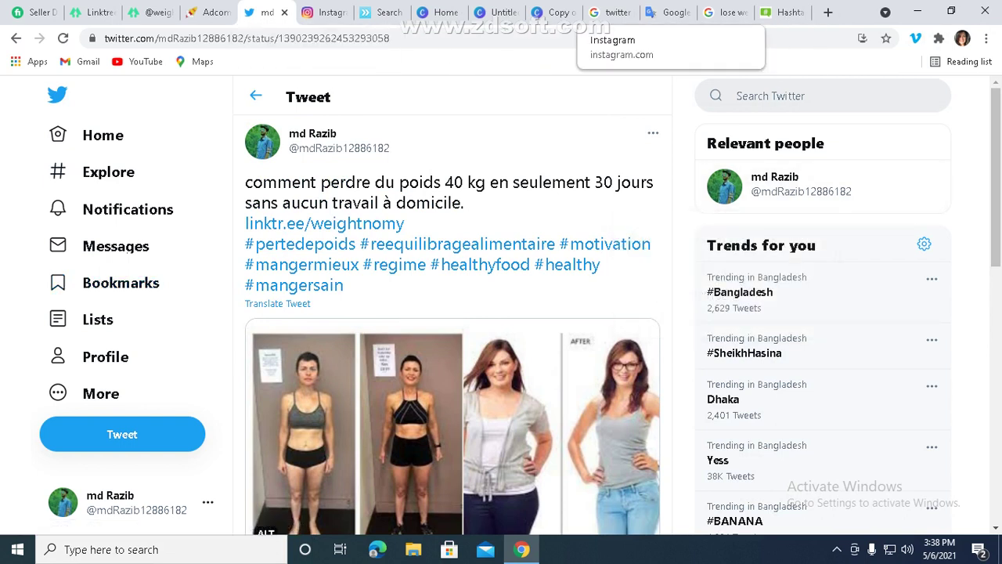
- Copy the French phrase "perte de poids" from the Google Translate result
left_click(771, 96)
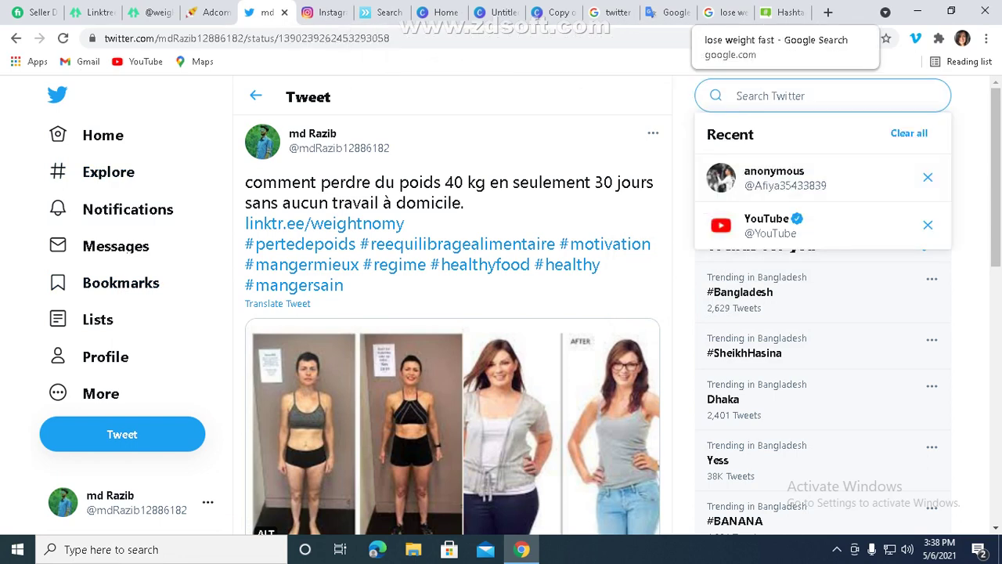
left_click(619, 13)
left_click(666, 13)
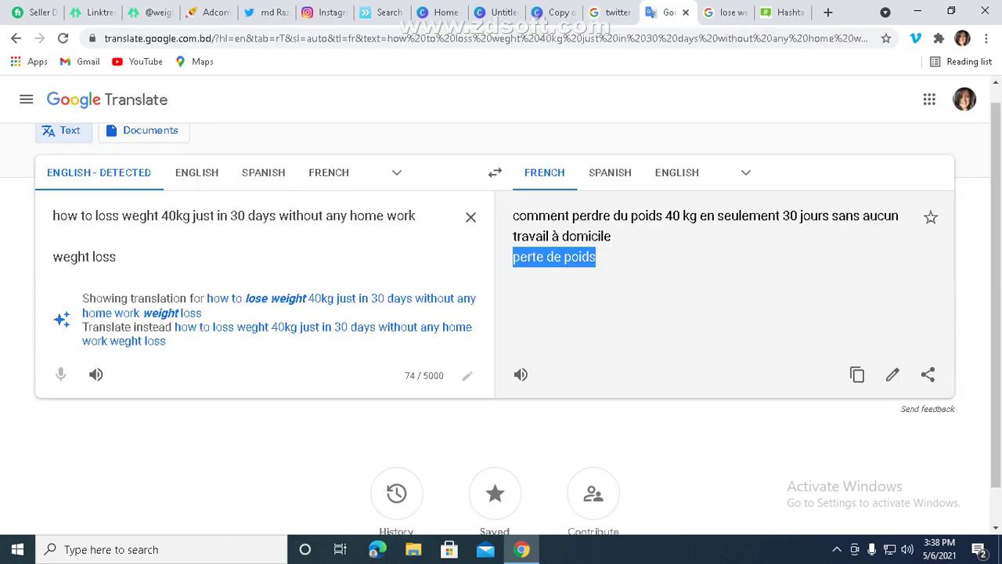
left_click(119, 257)
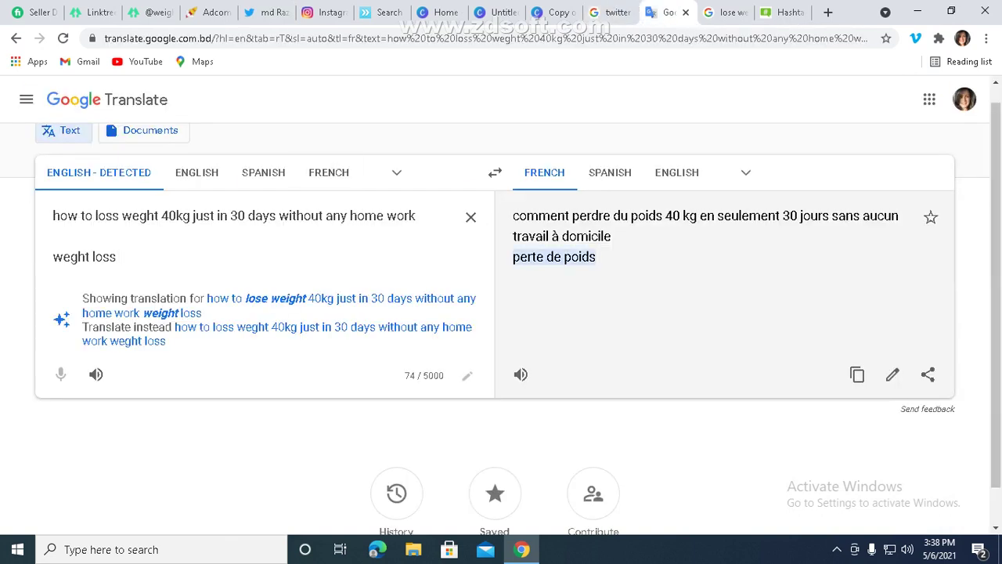
triple_click(583, 258)
right_click(586, 261)
left_click(606, 270)
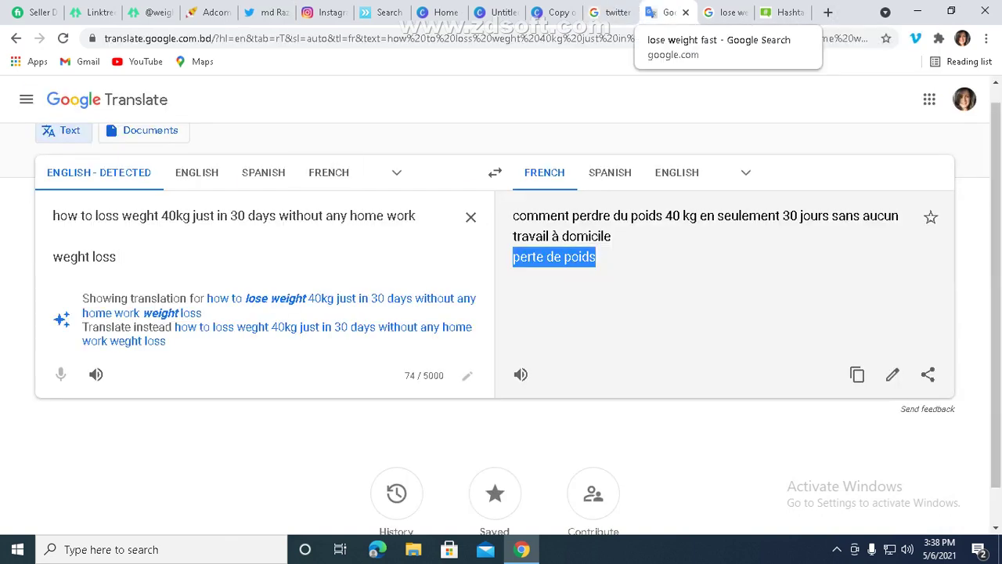
- Return to Twitter, search for the copied phrase "perte de poids" and look through the top results
left_click(387, 11)
left_click(151, 12)
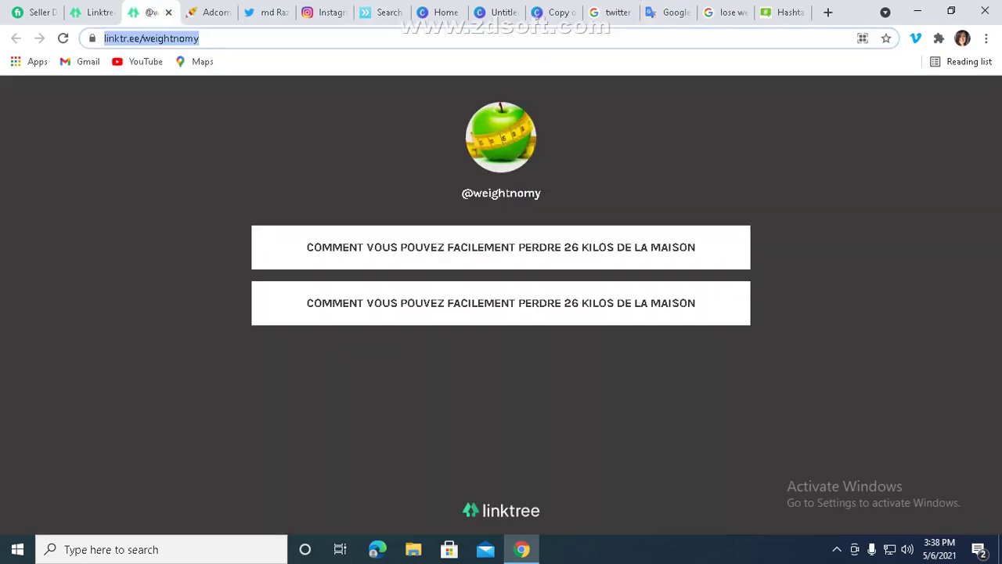
left_click(99, 11)
left_click(266, 12)
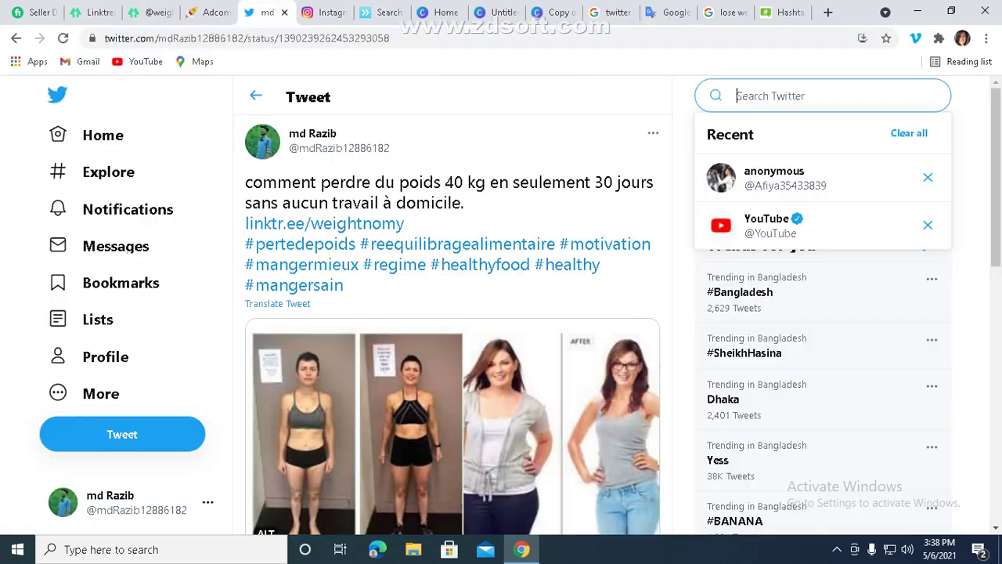
right_click(769, 95)
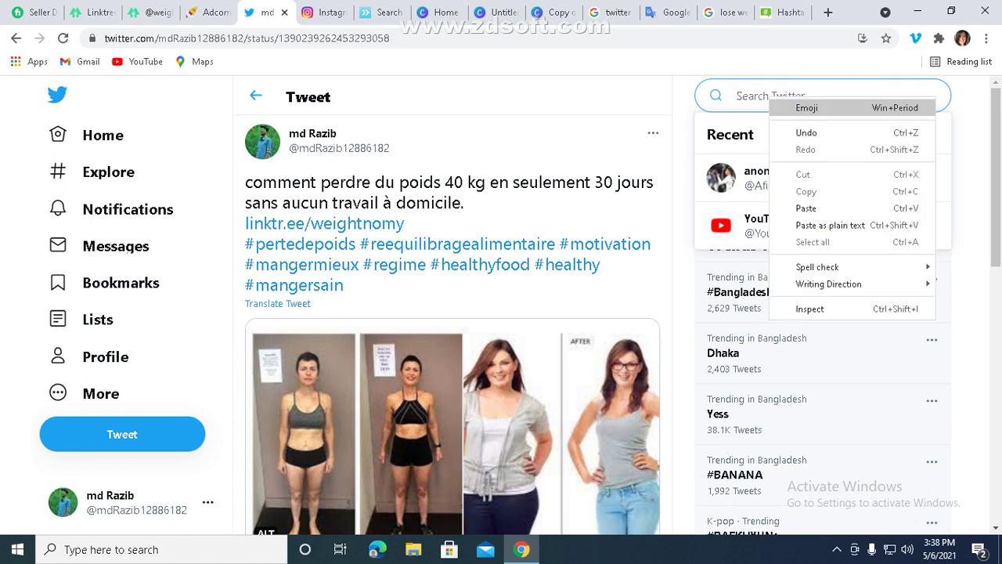
left_click(783, 209)
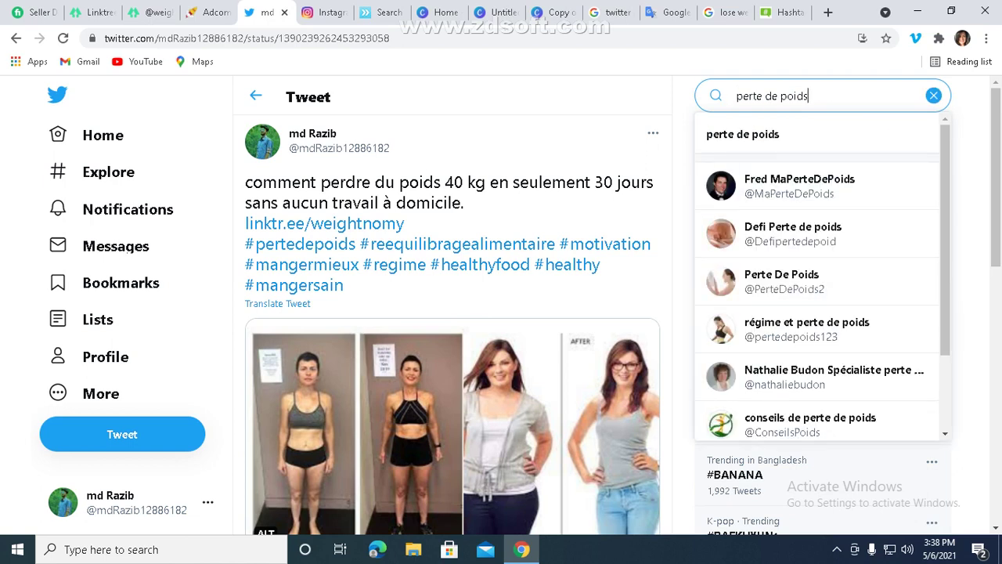
key("Return")
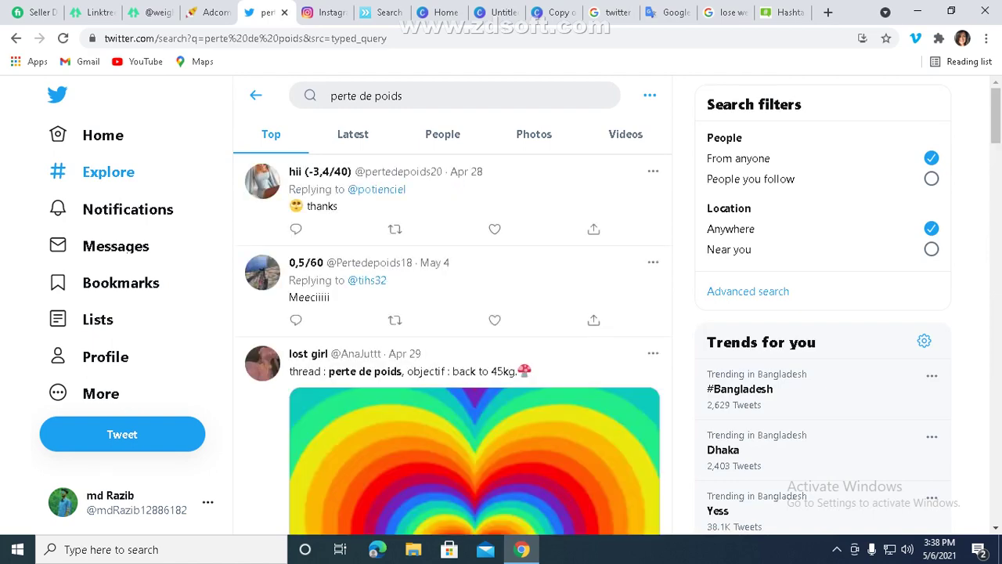
scroll(779, 292, "down", 8)
scroll(779, 292, "up", 3)
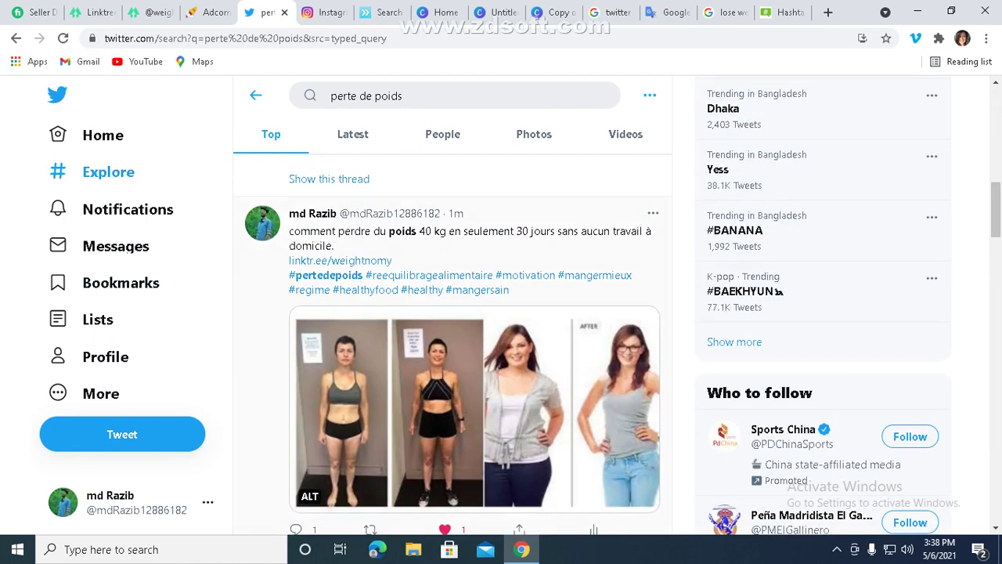
scroll(452, 344, "down", 10)
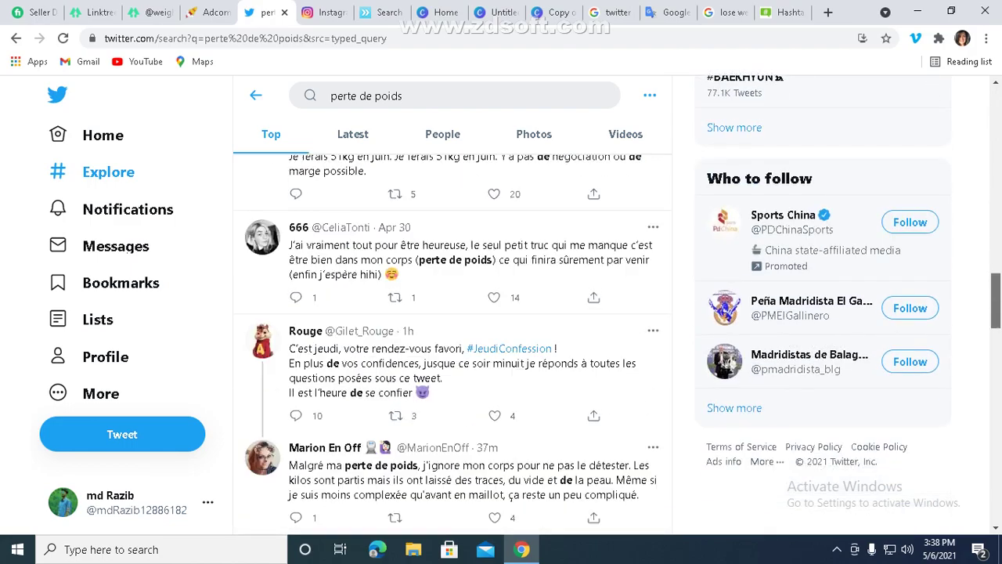
scroll(452, 345, "down", 6)
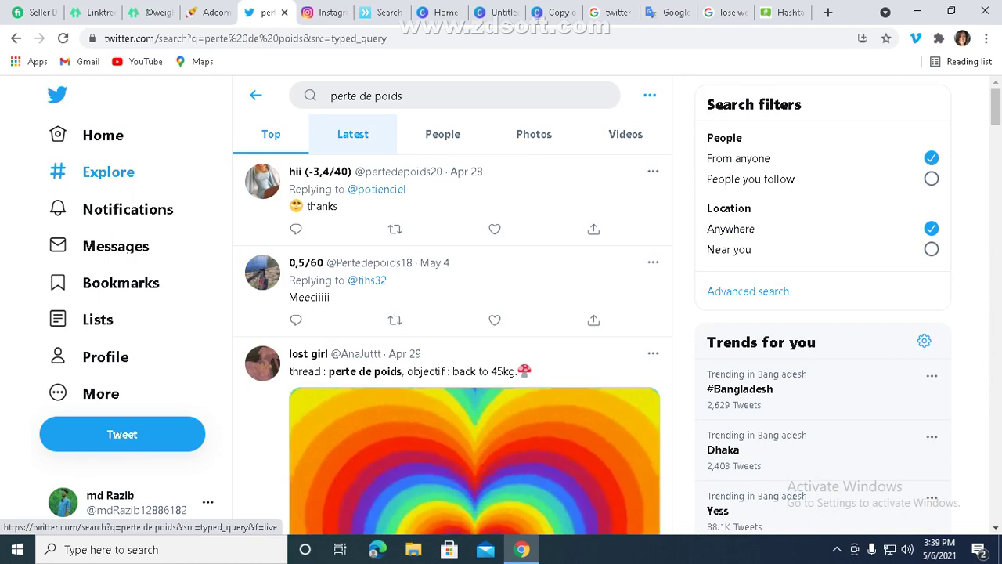
- Show the people results for "perte de poids" and follow the first five accounts
left_click(443, 134)
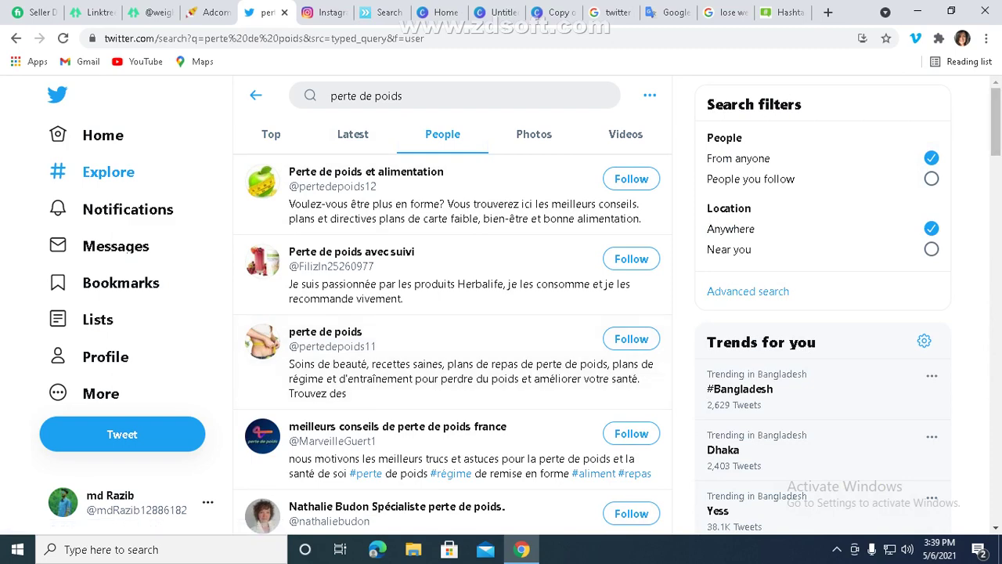
left_click(631, 178)
left_click(631, 258)
left_click(630, 338)
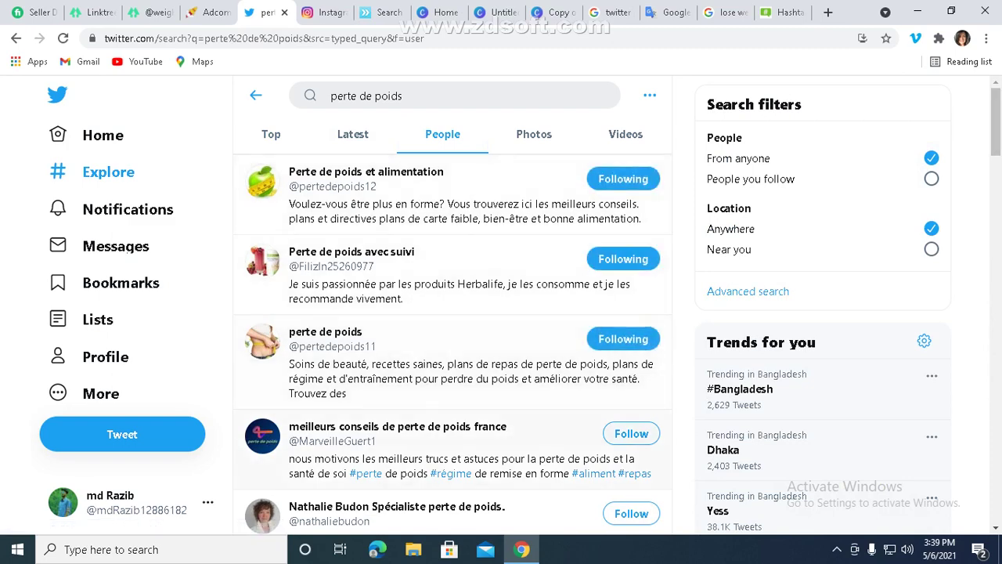
left_click(631, 433)
left_click(631, 512)
scroll(452, 345, "down", 5)
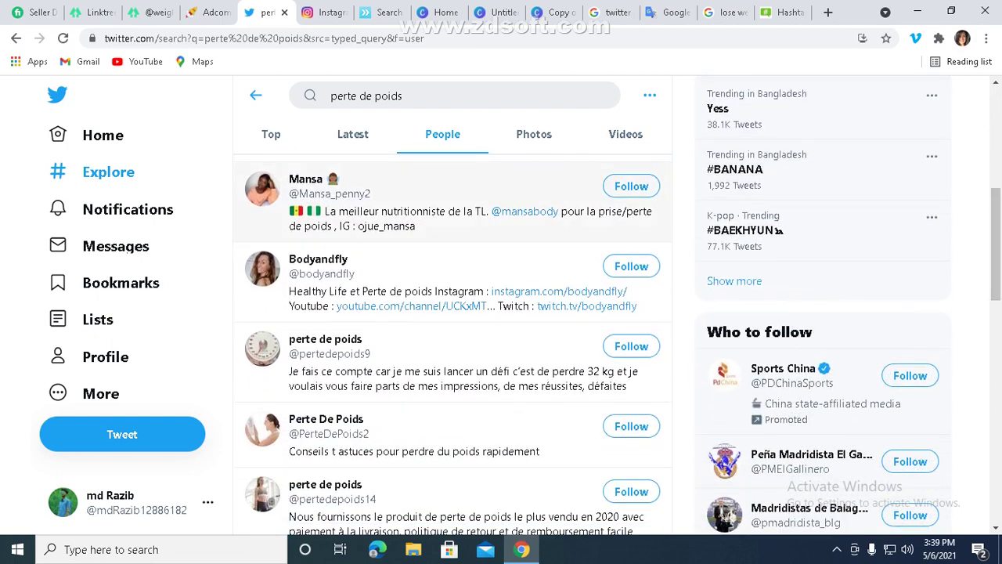
left_click(631, 185)
left_click(631, 266)
left_click(630, 346)
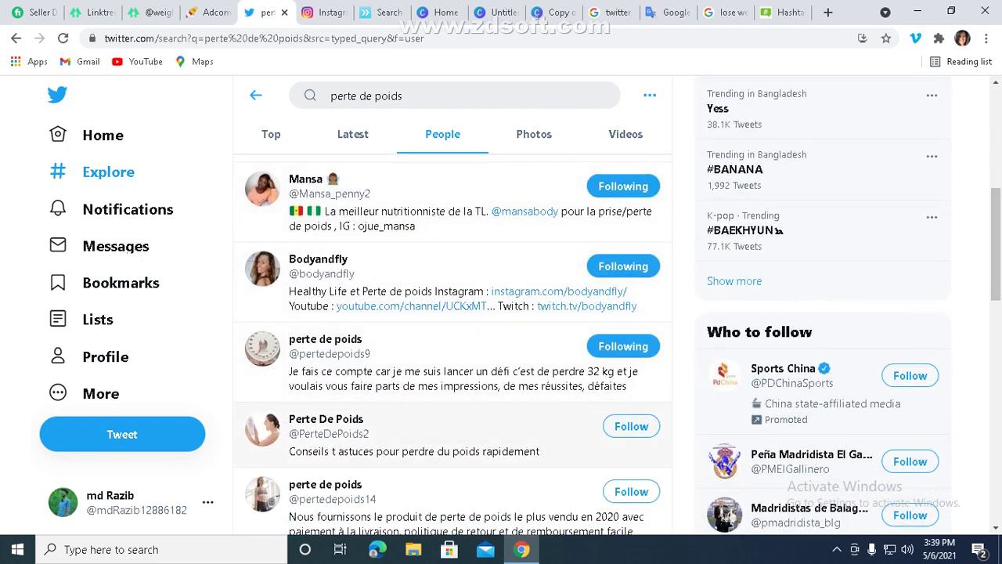
left_click(631, 426)
left_click(631, 490)
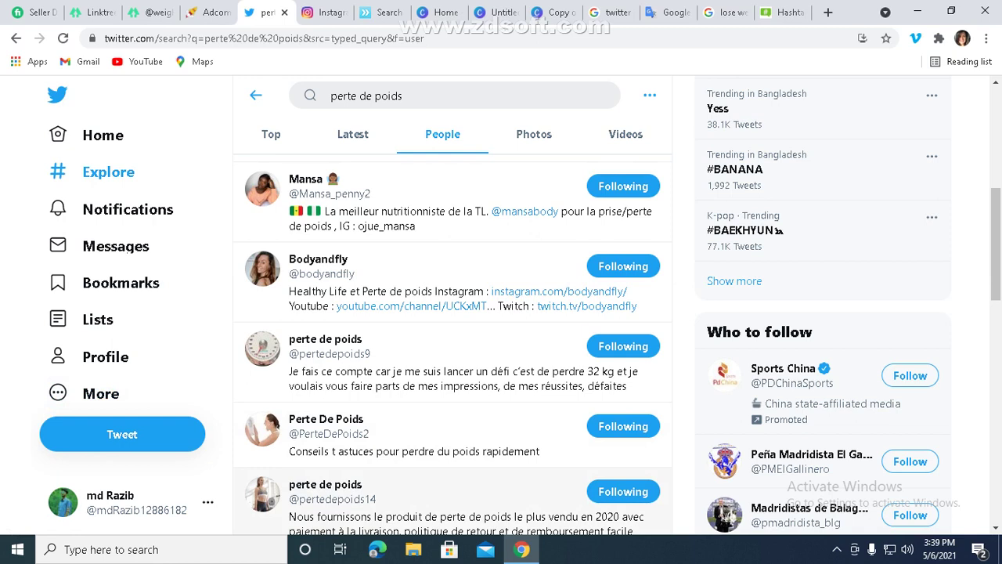
- Copy the hashtag #reequilibragealimentaire from the popular pertedepoids hashtags on the best-hashtags.com page
key("ctrl+9")
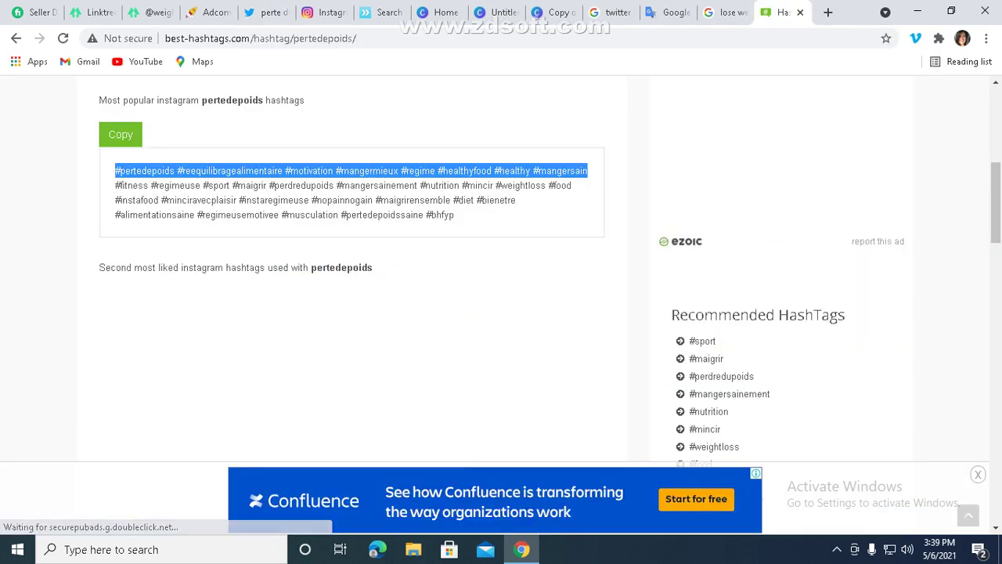
left_click(116, 170)
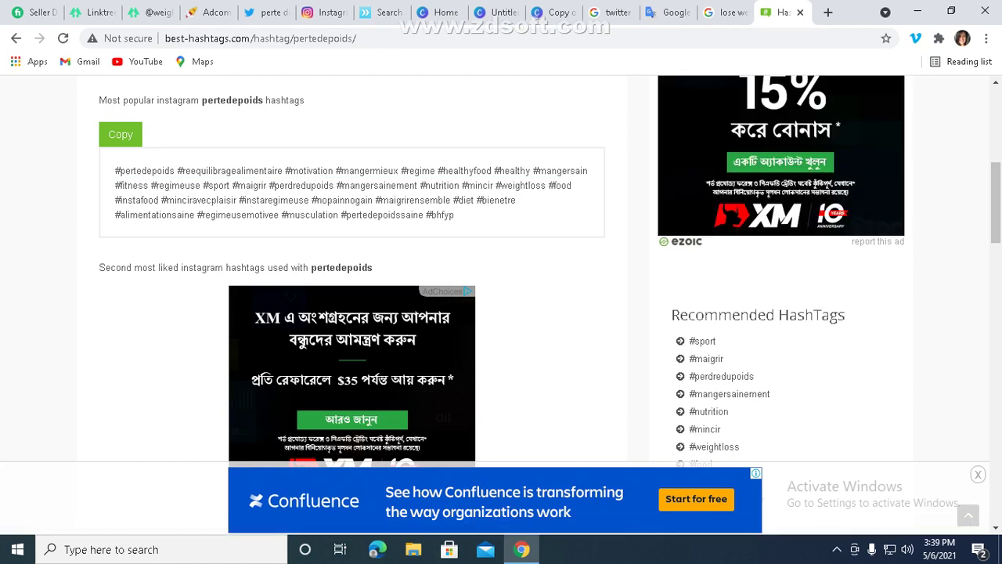
left_click_drag(178, 170, 283, 170)
right_click(283, 169)
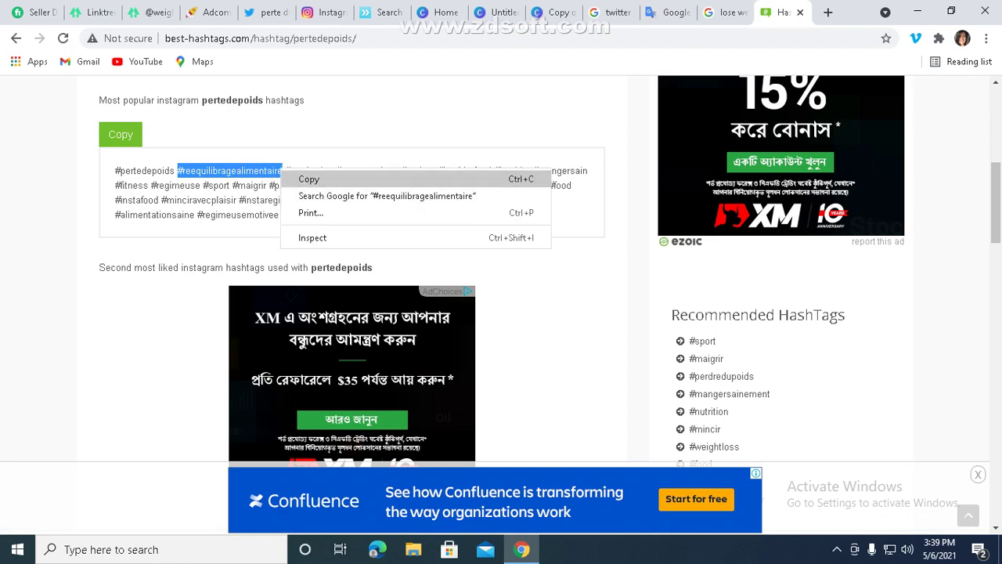
left_click(307, 177)
- Try to find people on Twitter by searching for #reequilibragealimentaire, and go back to the tweet thread
left_click(263, 12)
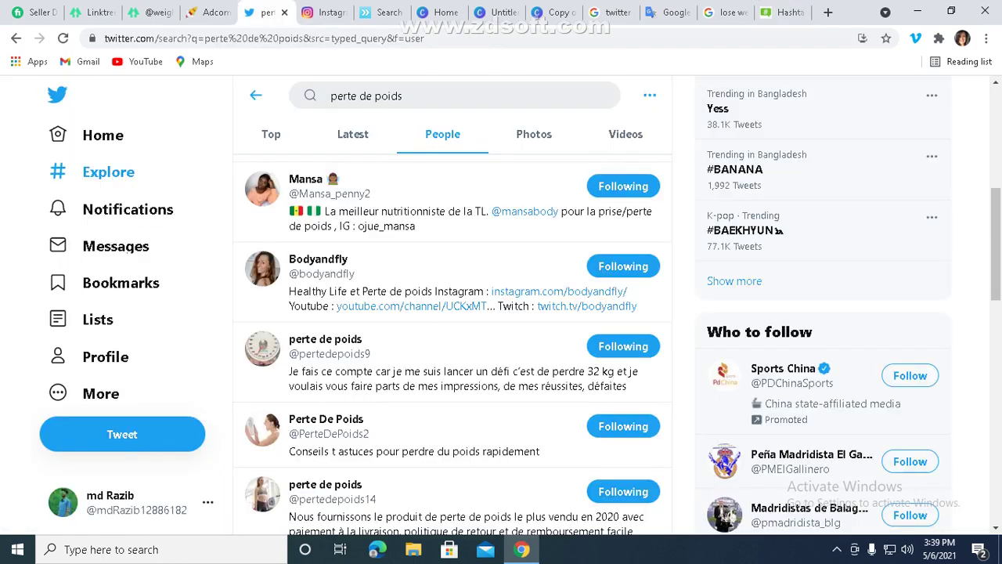
left_click_drag(995, 244, 996, 143)
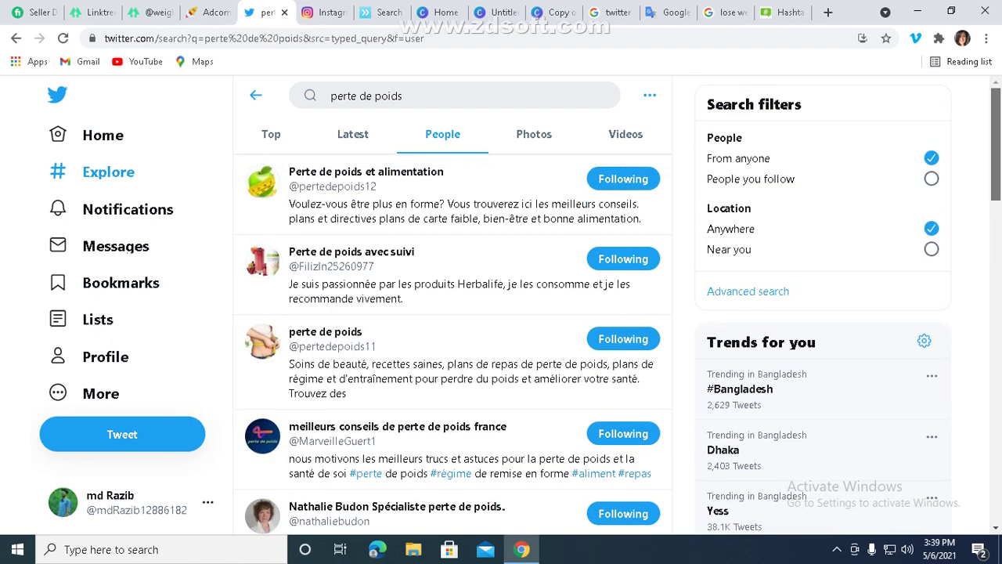
left_click(382, 95)
key("ctrl+a")
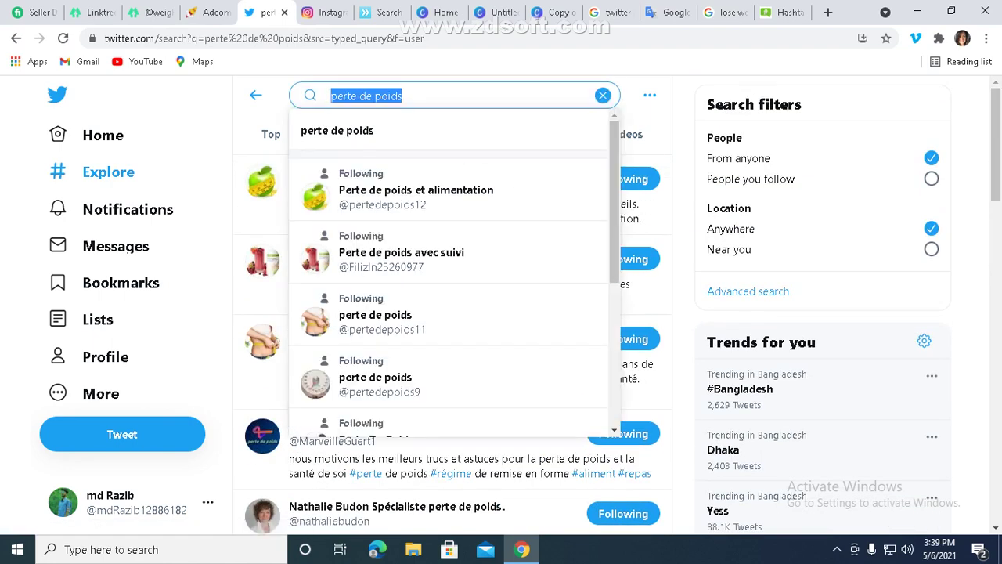
key("BackSpace")
right_click(383, 95)
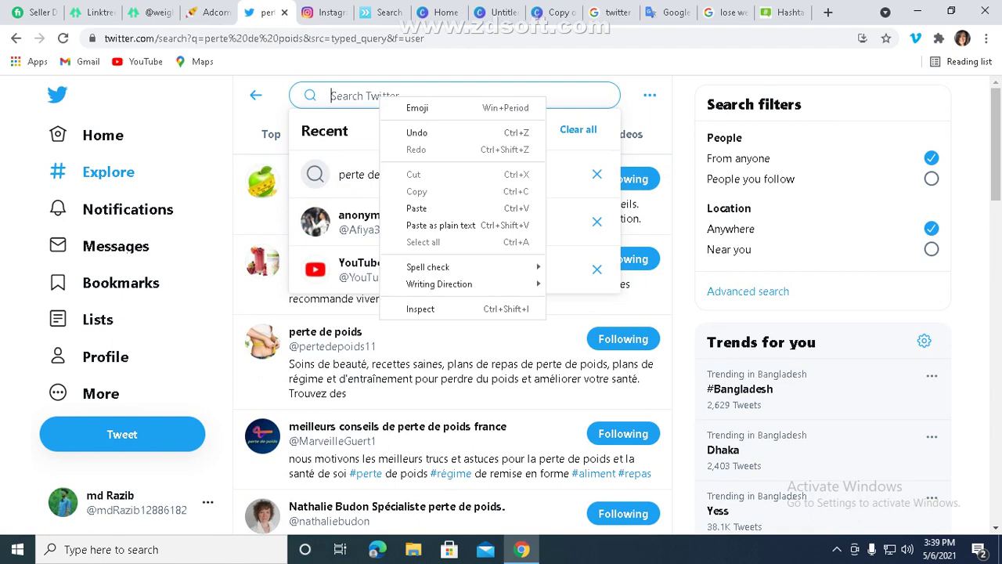
left_click(415, 208)
key("Return")
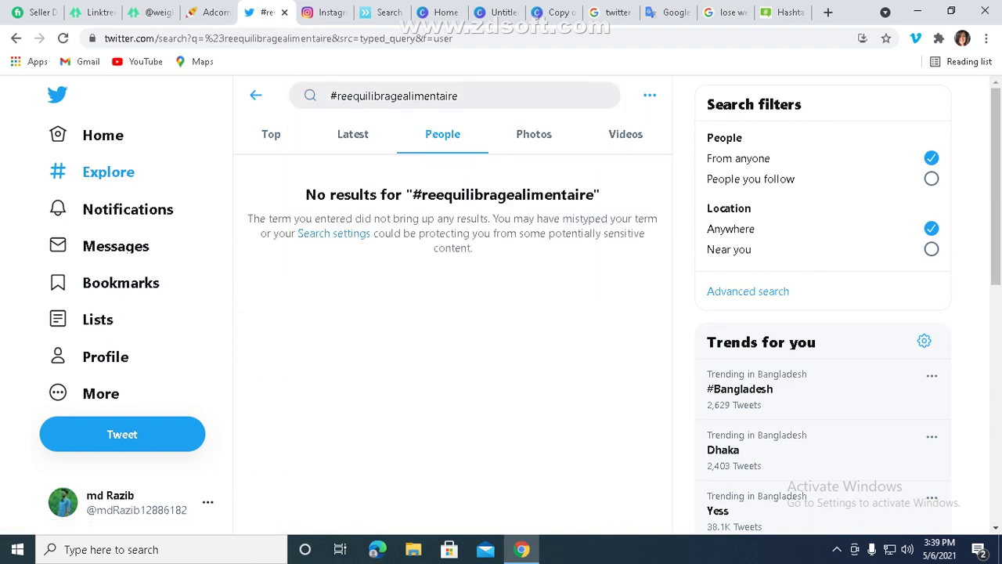
left_click(256, 95)
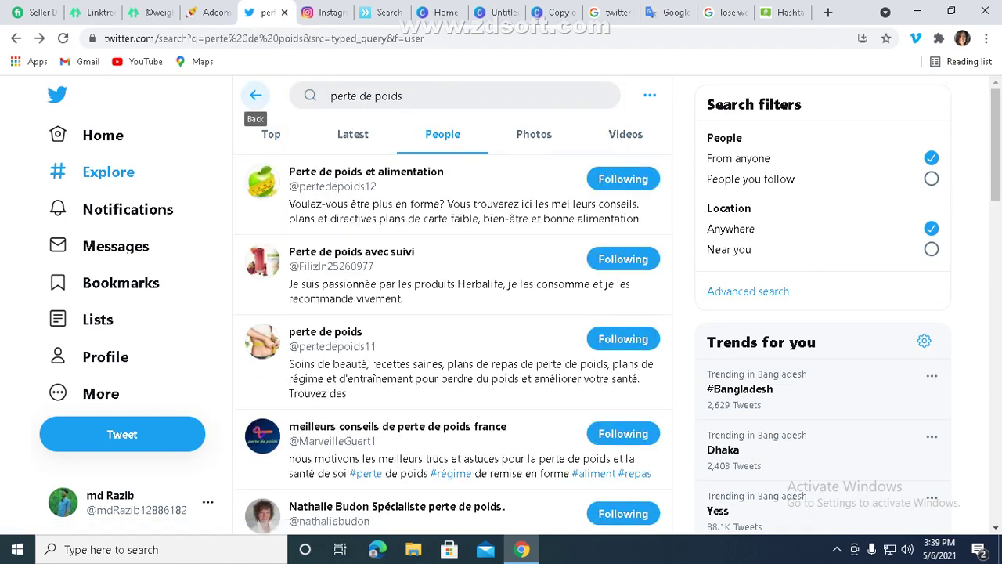
left_click(256, 95)
- Search Twitter for #reequilibragealimentaire from the tweet thread and look through the top results
right_click(822, 96)
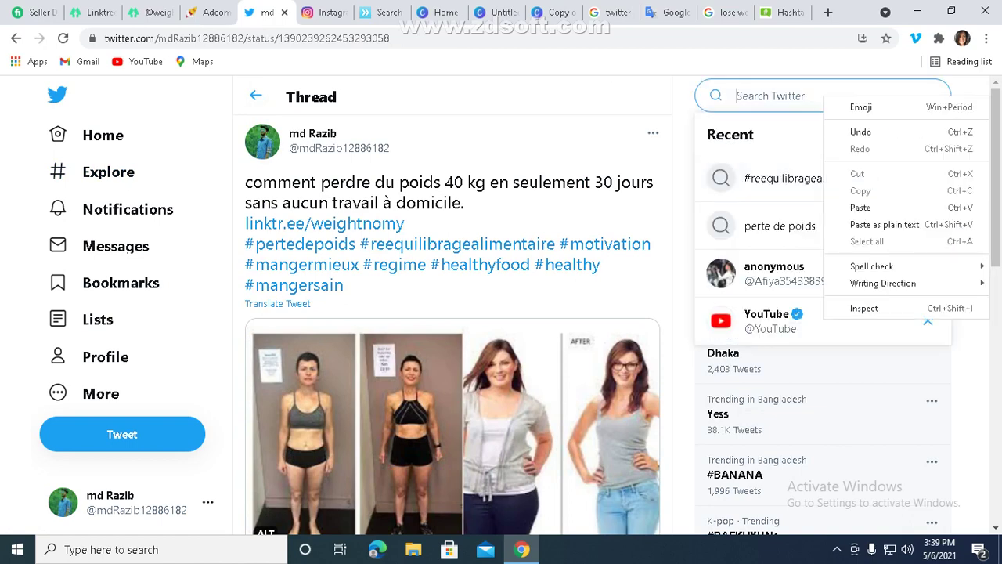
left_click(861, 192)
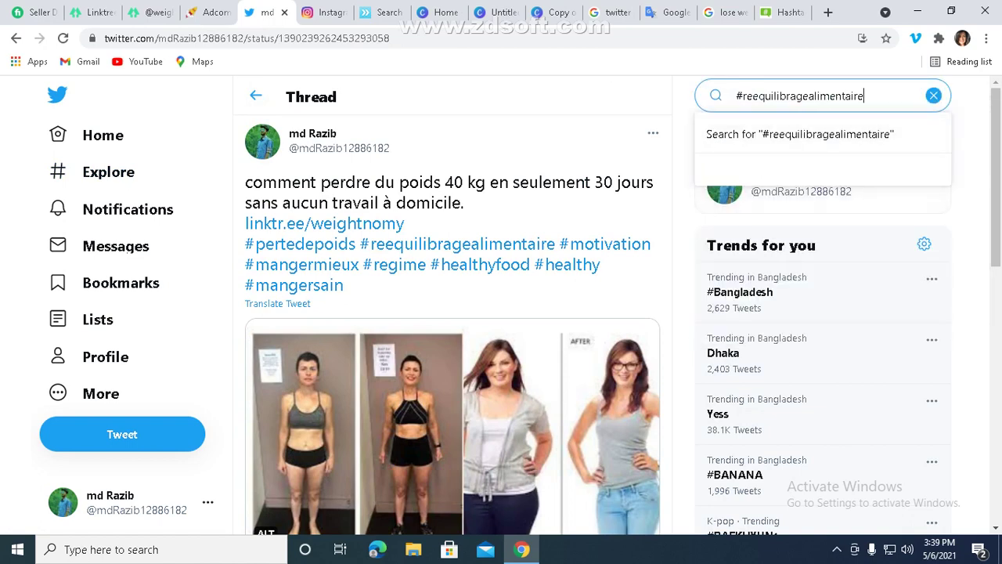
key("Return")
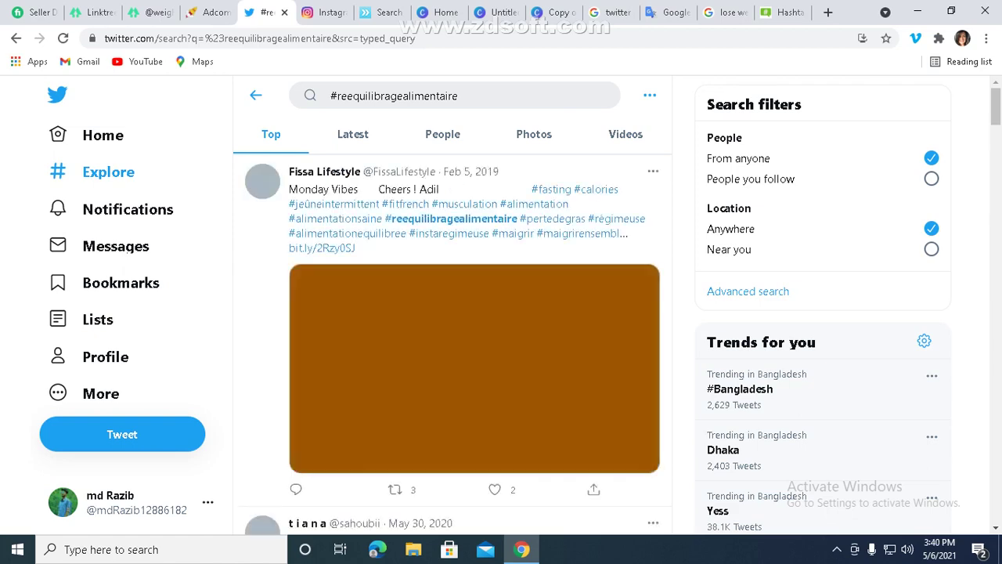
left_click(443, 134)
left_click(271, 134)
scroll(453, 328, "down", 15)
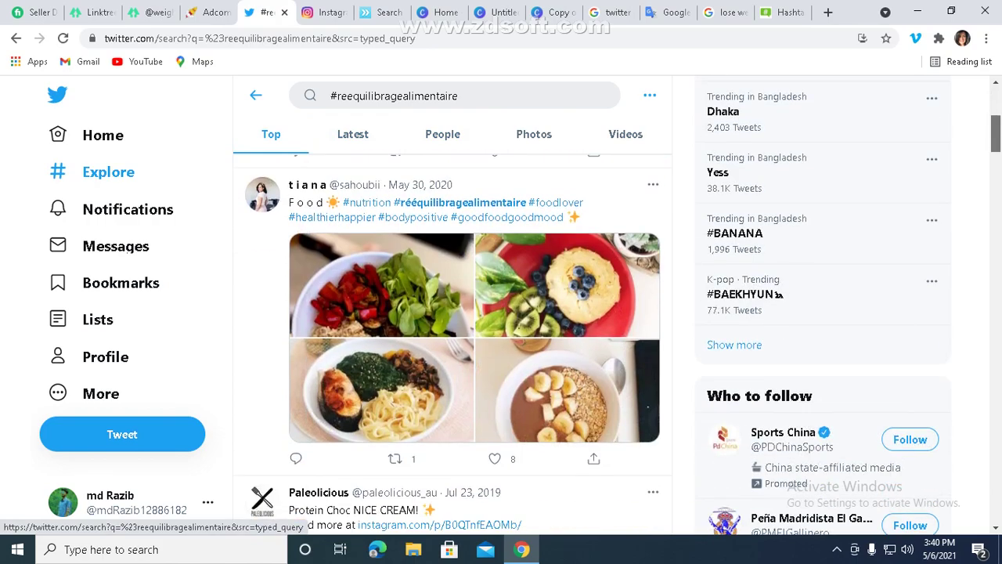
scroll(453, 329, "down", 12)
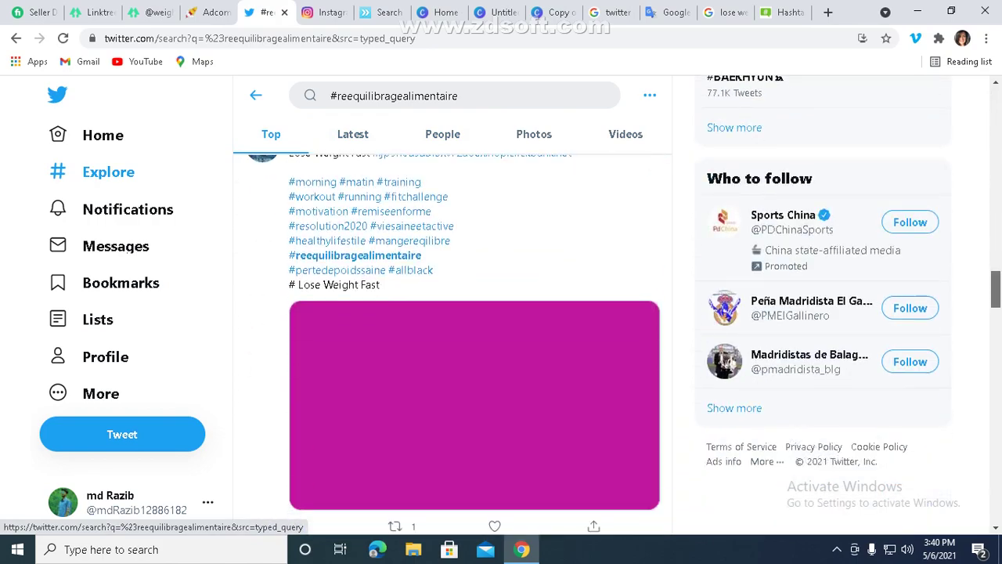
- Look further through the top tweets for #reequilibragealimentaire and return to the first result
scroll(453, 329, "up", 6)
scroll(453, 329, "down", 5)
scroll(453, 329, "down", 10)
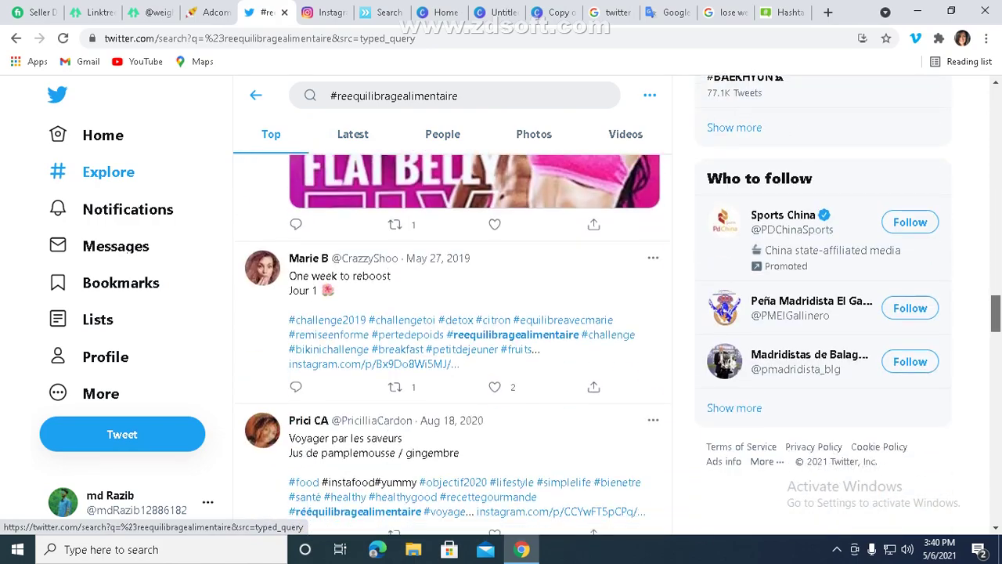
left_click_drag(996, 349, 995, 106)
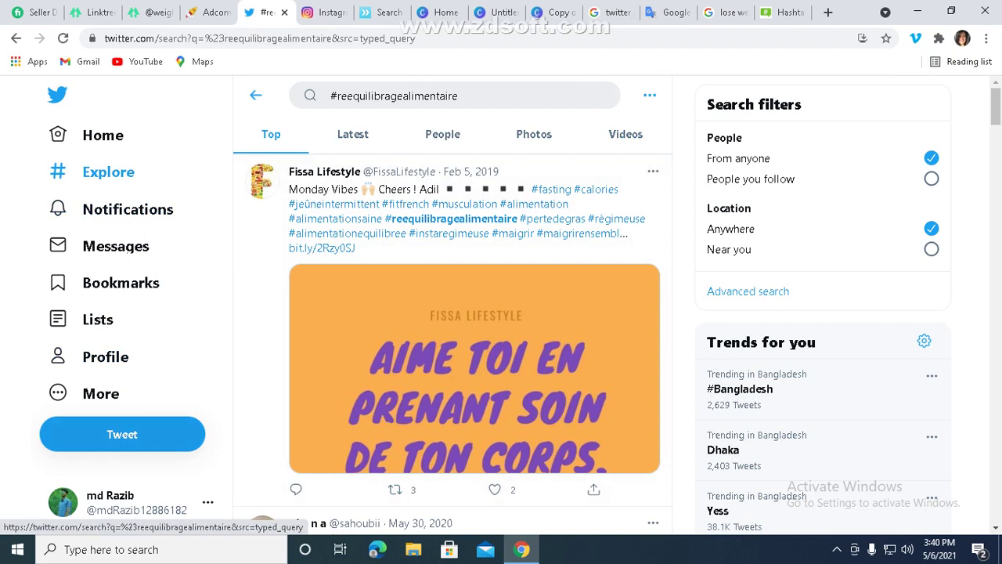
left_click(385, 12)
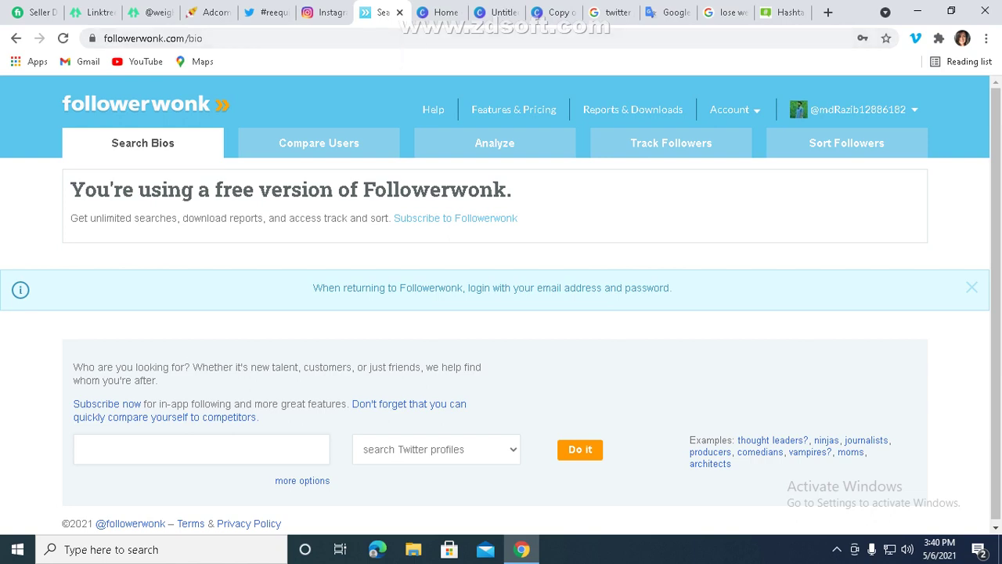
scroll(501, 306, "down", 1)
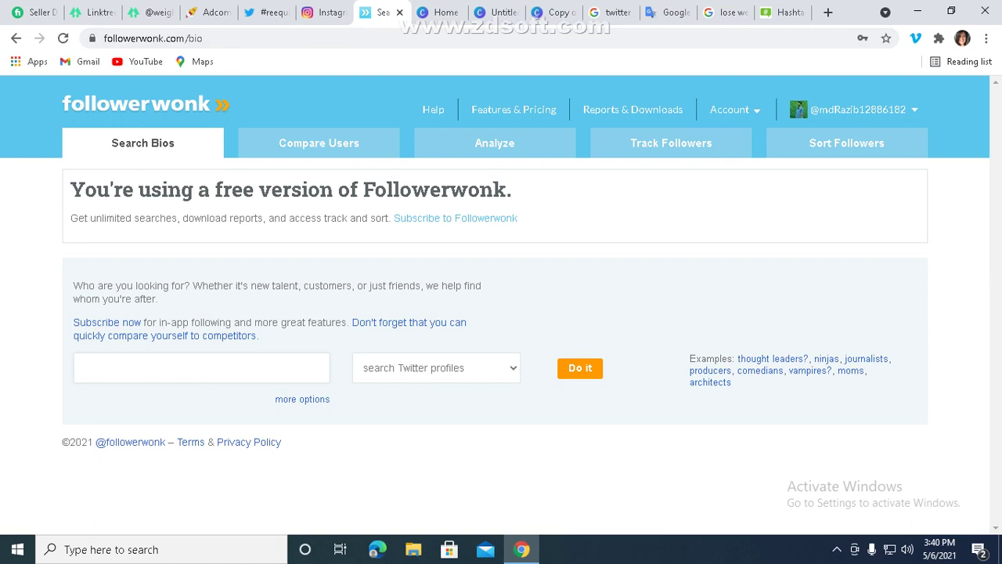
left_click(202, 368)
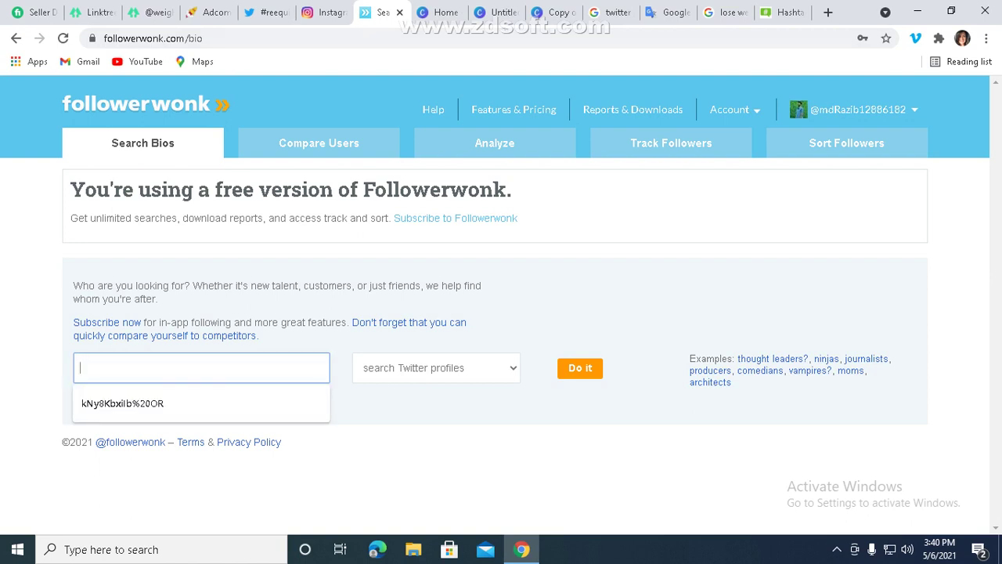
left_click(422, 474)
left_click(436, 368)
left_click(436, 367)
left_click(156, 368)
right_click(157, 365)
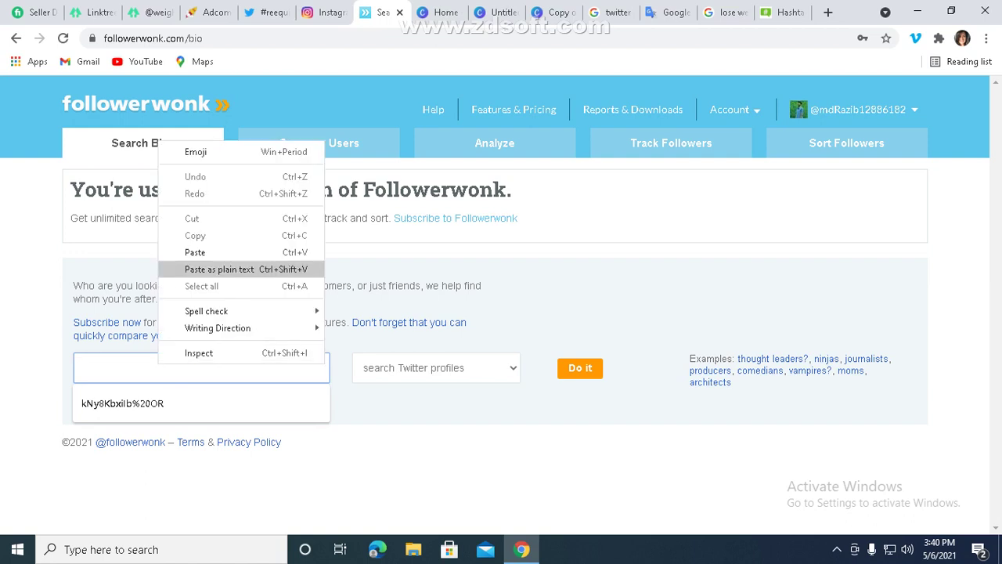
left_click(180, 266)
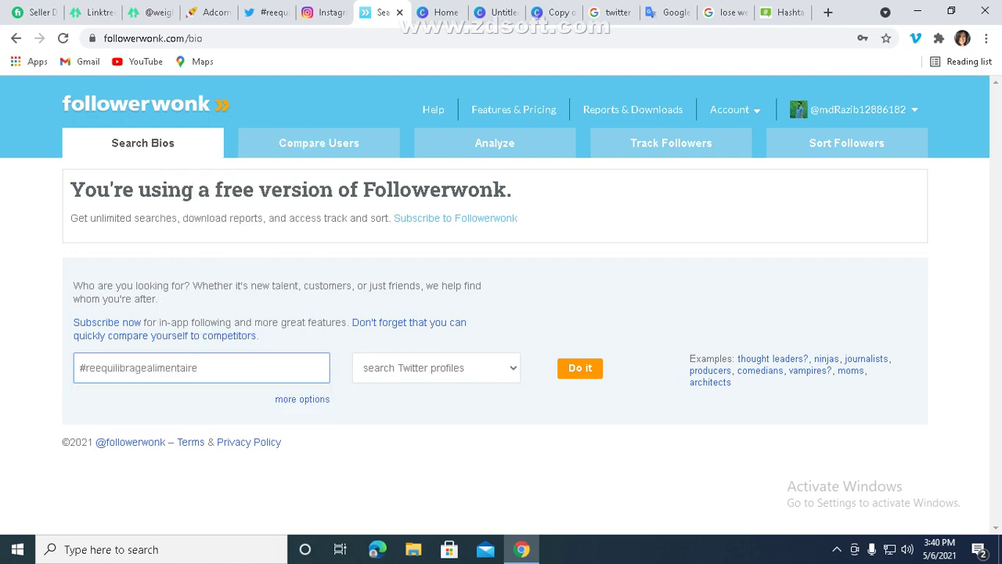
key("ctrl+a")
key("BackSpace")
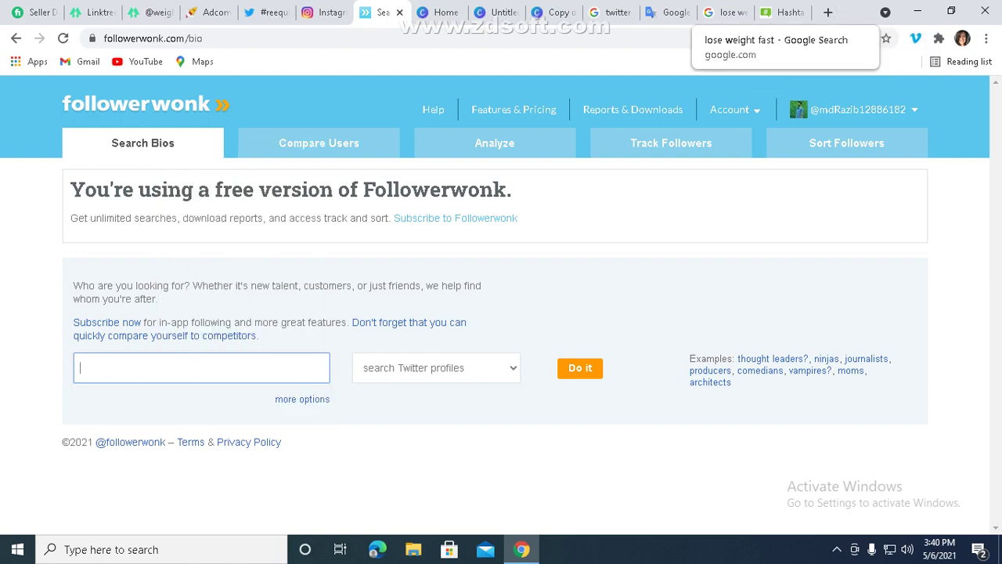
- Copy the French translation "perte de poids" from Google Translate and search Twitter profiles for it in Followerwonk
left_click(664, 12)
right_click(522, 260)
left_click(547, 271)
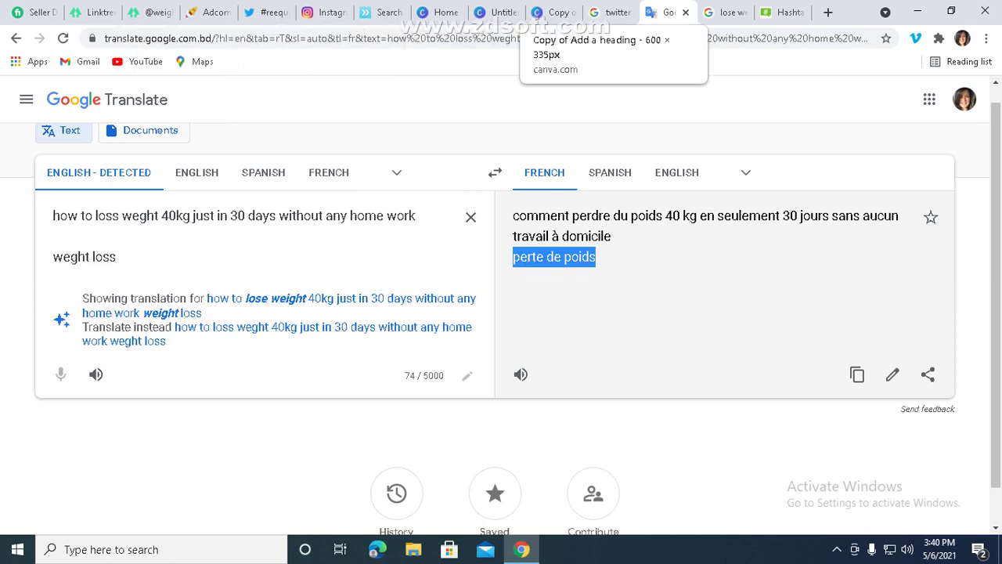
left_click(383, 12)
right_click(105, 362)
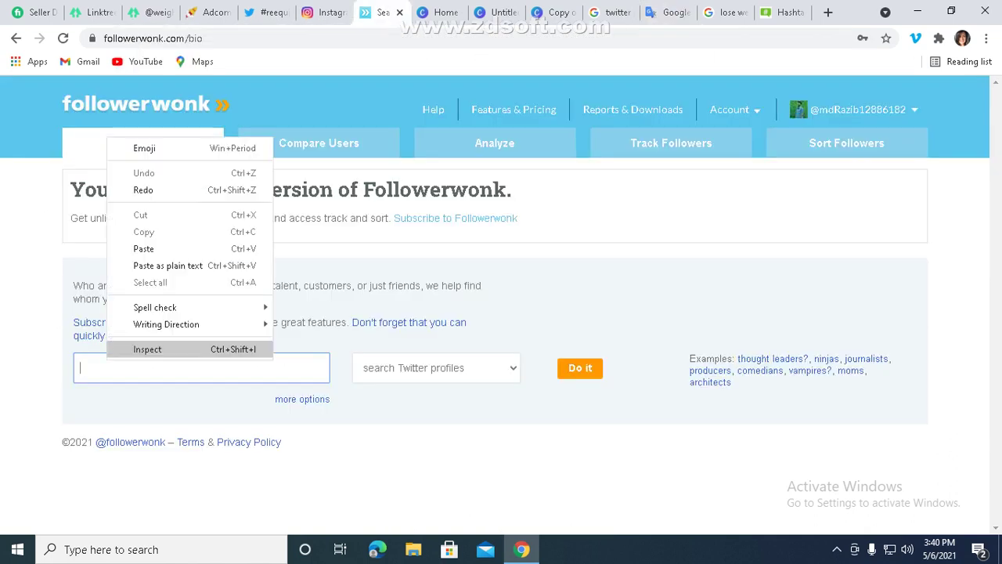
left_click(134, 248)
left_click(580, 367)
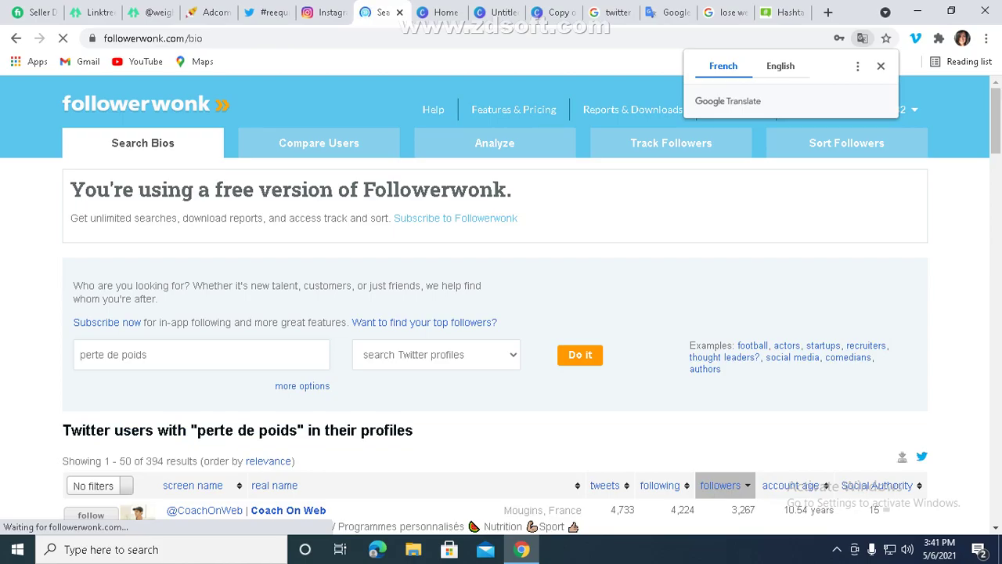
- Examine the Followerwonk list of Twitter users with "perte de poids" in their profiles
scroll(501, 306, "down", 9)
scroll(501, 305, "up", 6)
scroll(501, 305, "down", 10)
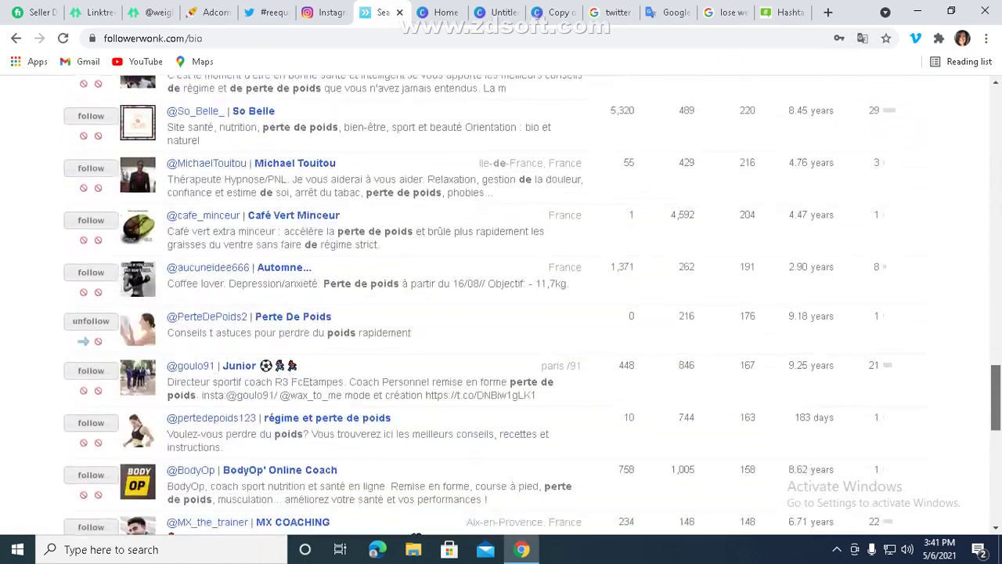
scroll(501, 305, "down", 8)
scroll(501, 305, "up", 15)
scroll(501, 305, "down", 8)
scroll(501, 305, "up", 7)
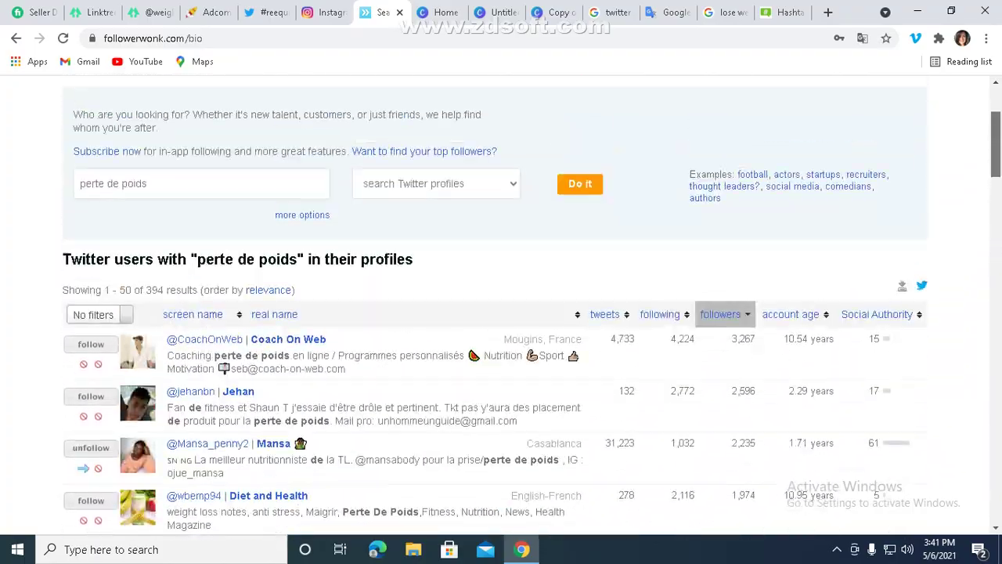
scroll(501, 305, "up", 3)
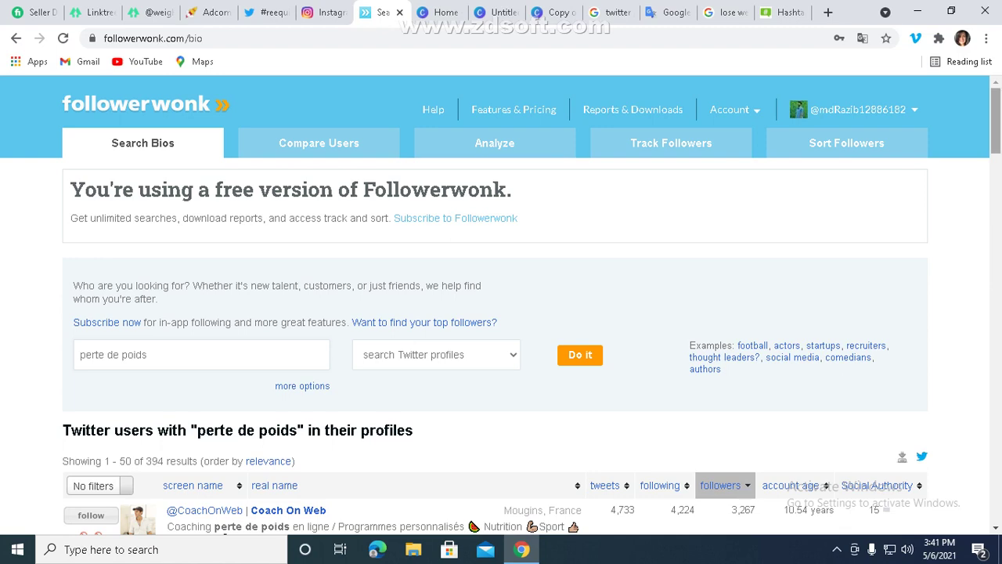
- Narrow the "perte de poids" profile search to the location France and a maximum of 500 followers, and rerun it
scroll(995, 125, "down", 3)
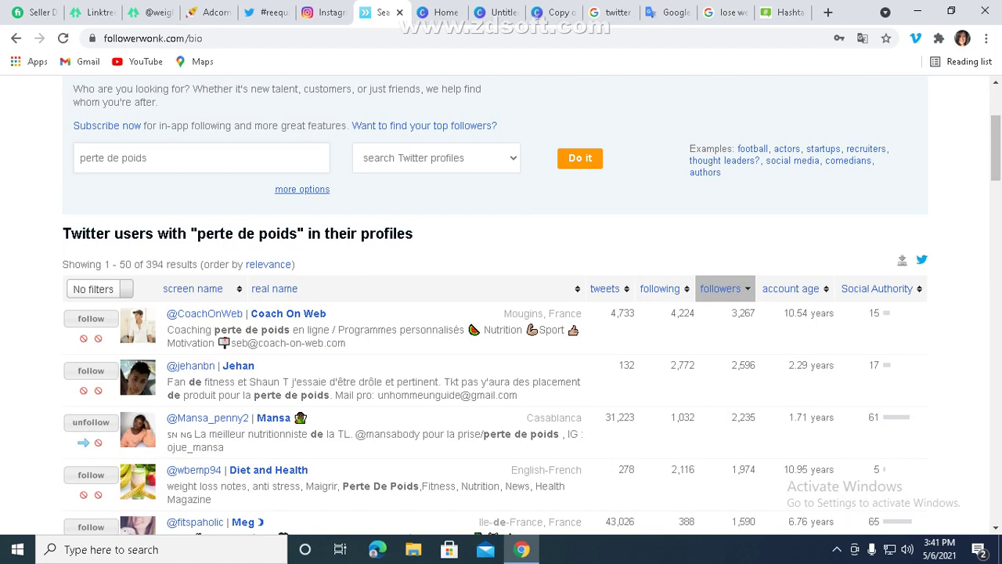
left_click(302, 190)
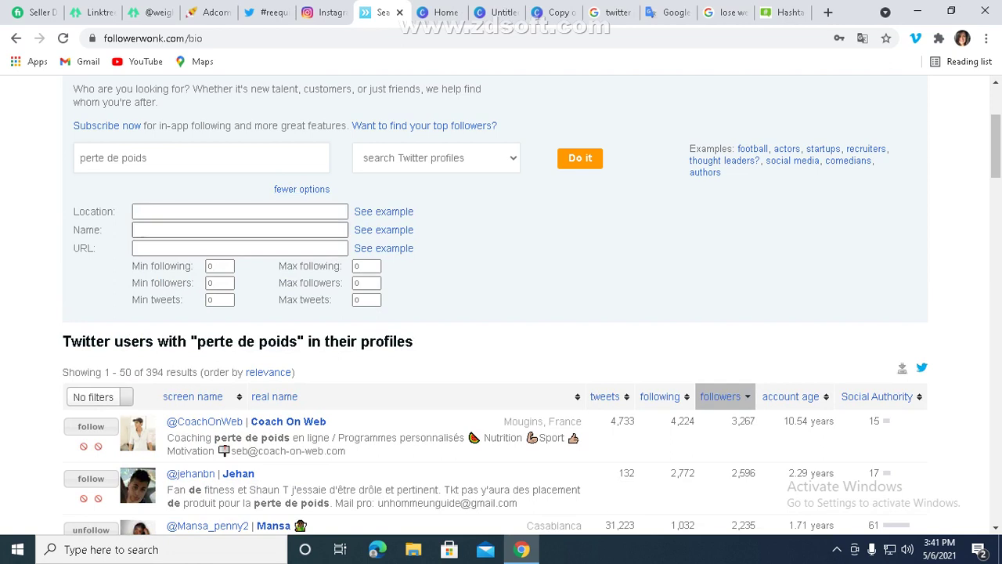
left_click(240, 211)
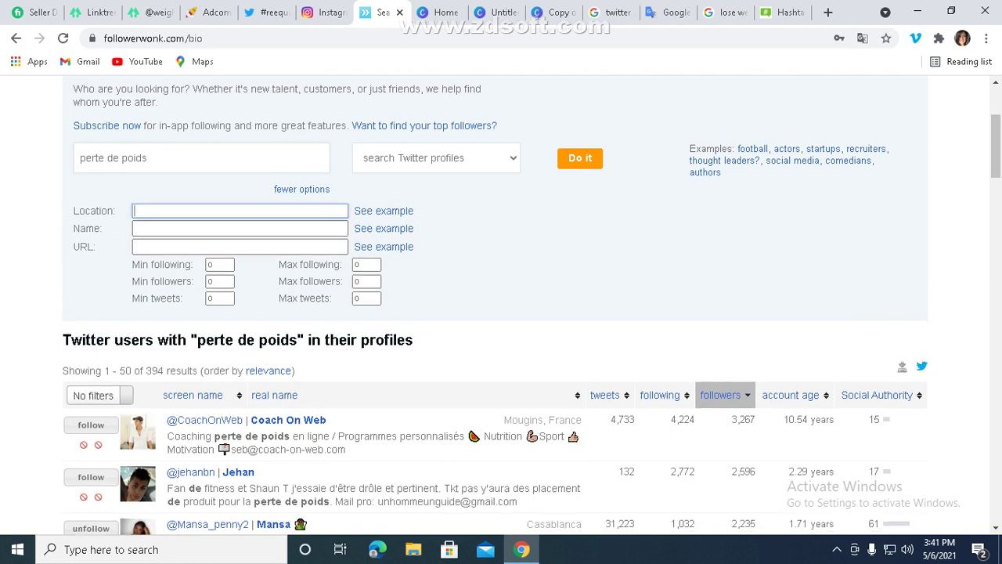
type("frabce")
right_click(155, 213)
left_click(184, 259)
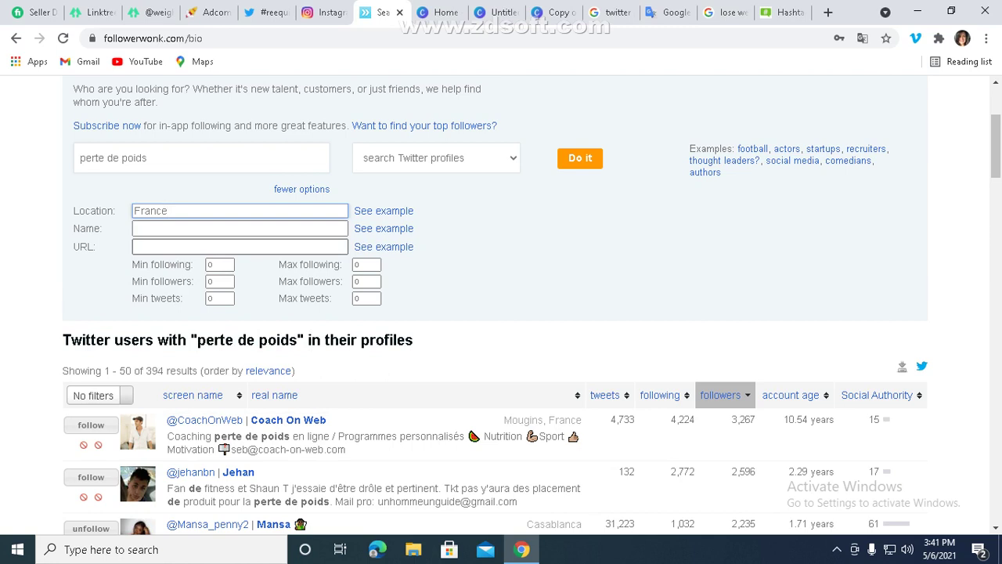
left_click(367, 282)
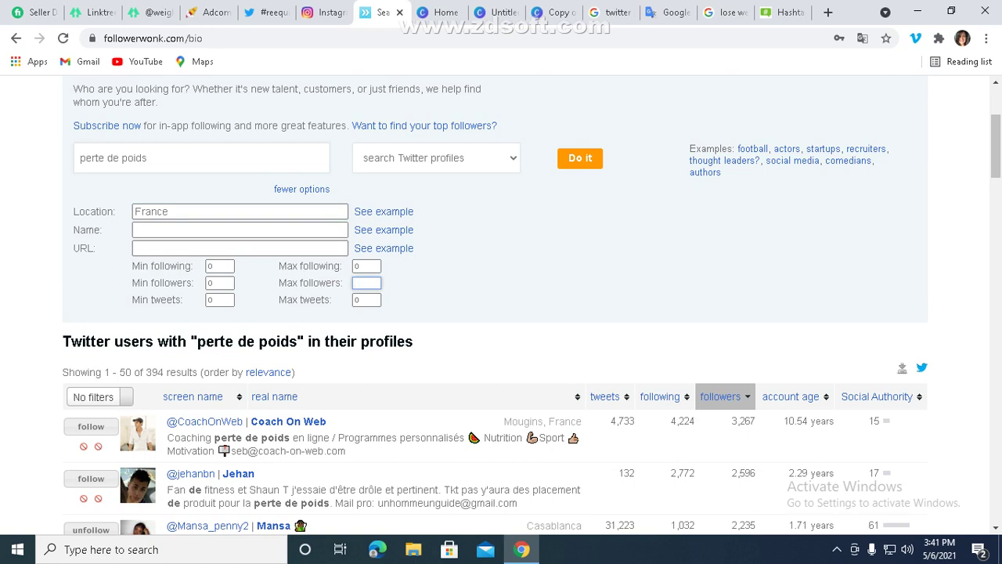
type("500")
key("Return")
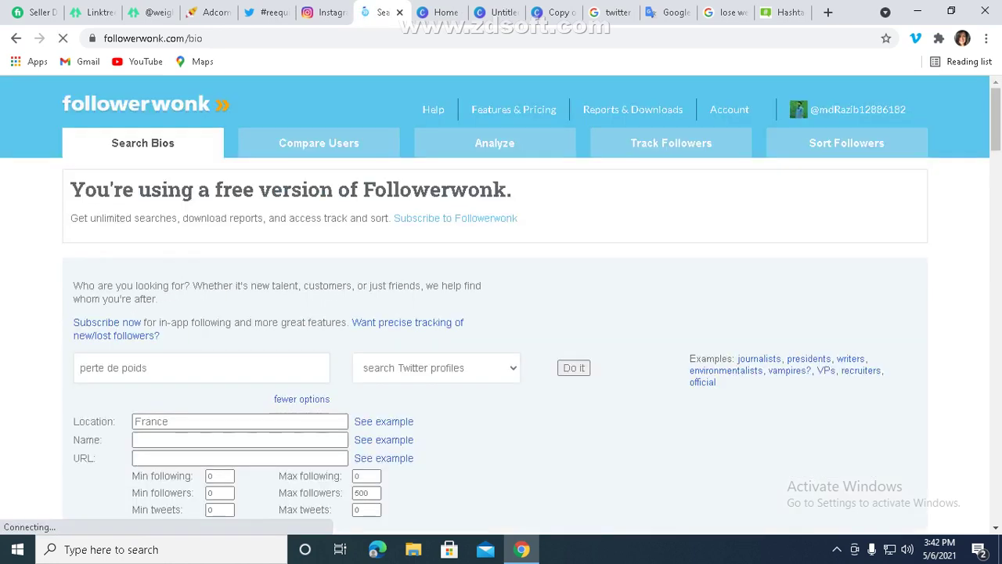
- Look through the filtered list of French "perte de poids" accounts and return to its beginning
left_click_drag(995, 119, 995, 171)
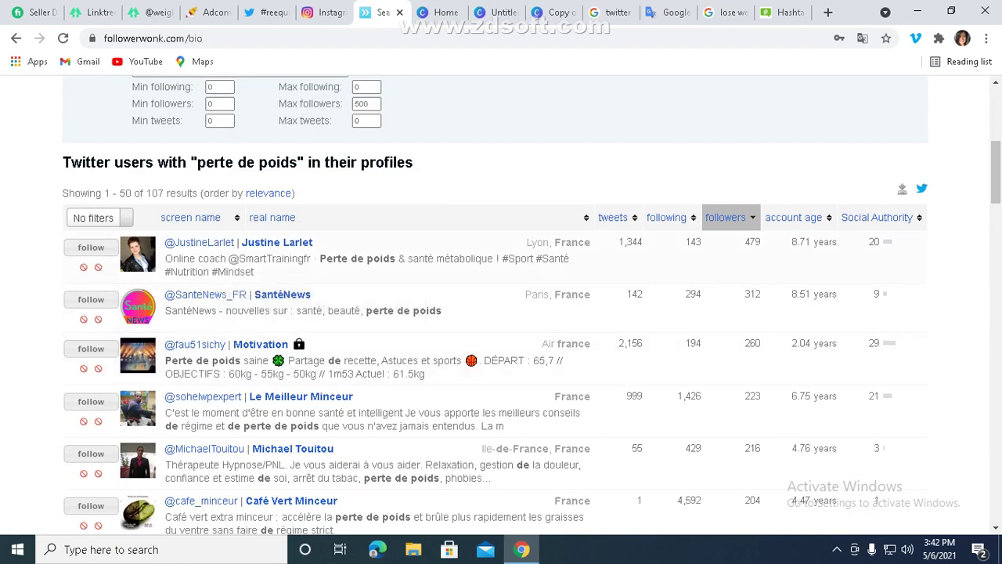
left_click_drag(996, 172, 996, 201)
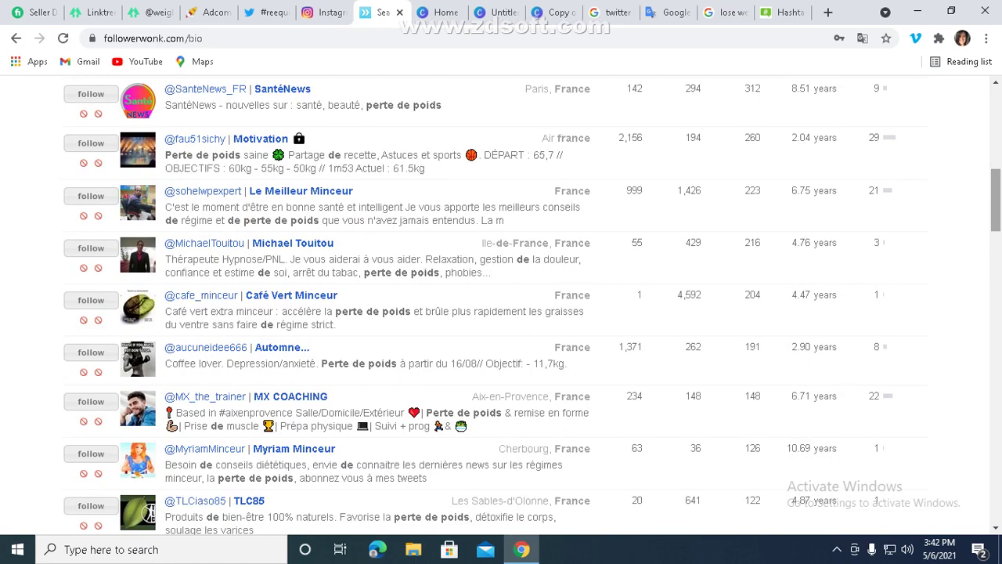
mouse_move(277, 153)
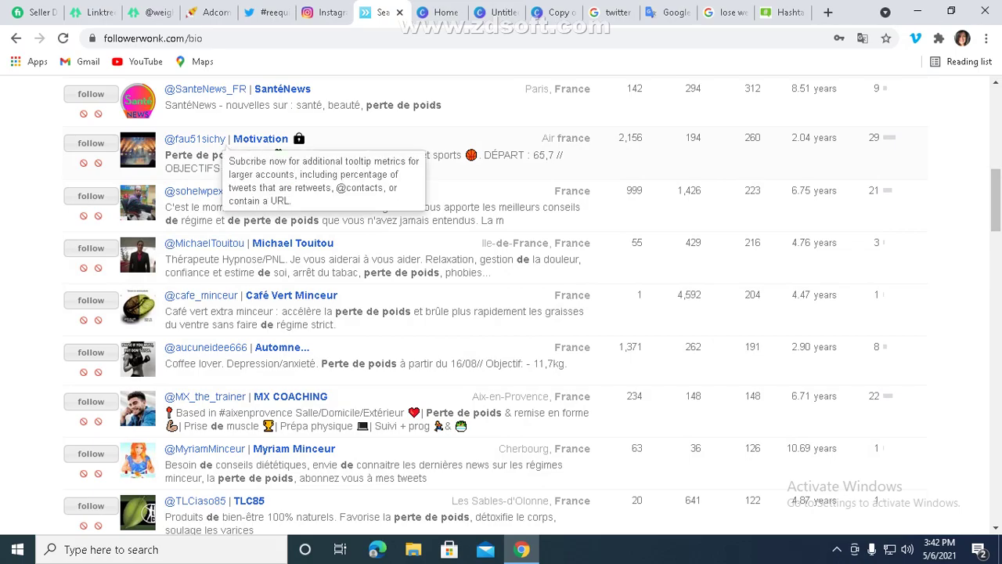
left_click_drag(995, 200, 996, 173)
mouse_move(223, 237)
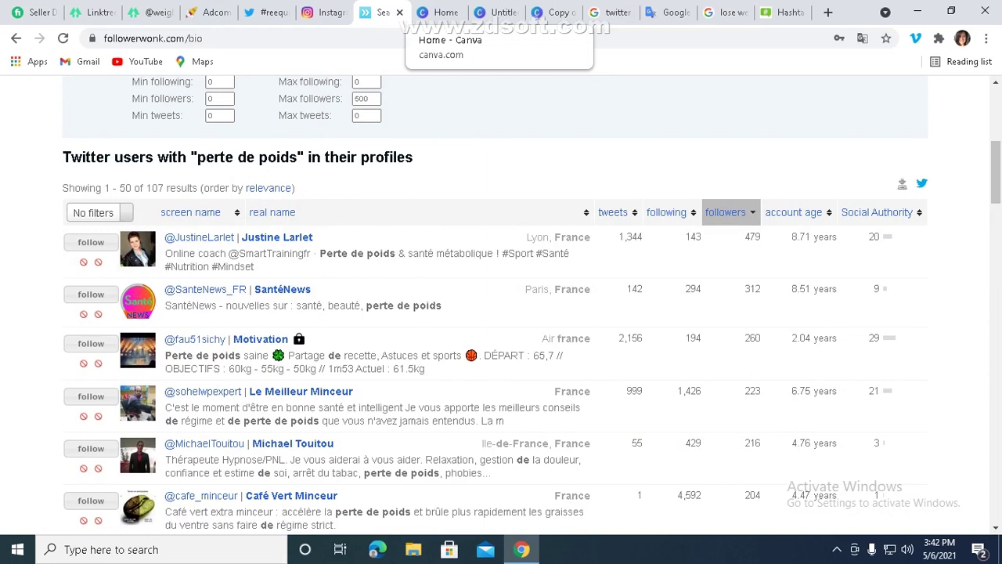
- Close the Canva home page, the "Copy of Add a heading" design and the Google searches for twitter and lose weight fast, and return to Followerwonk
left_click(446, 11)
left_click(459, 12)
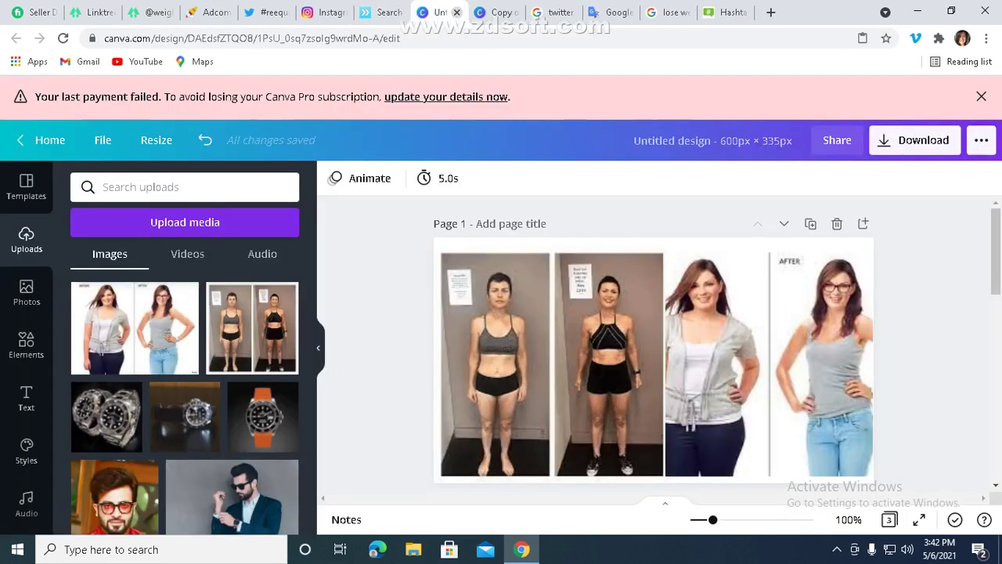
left_click(501, 12)
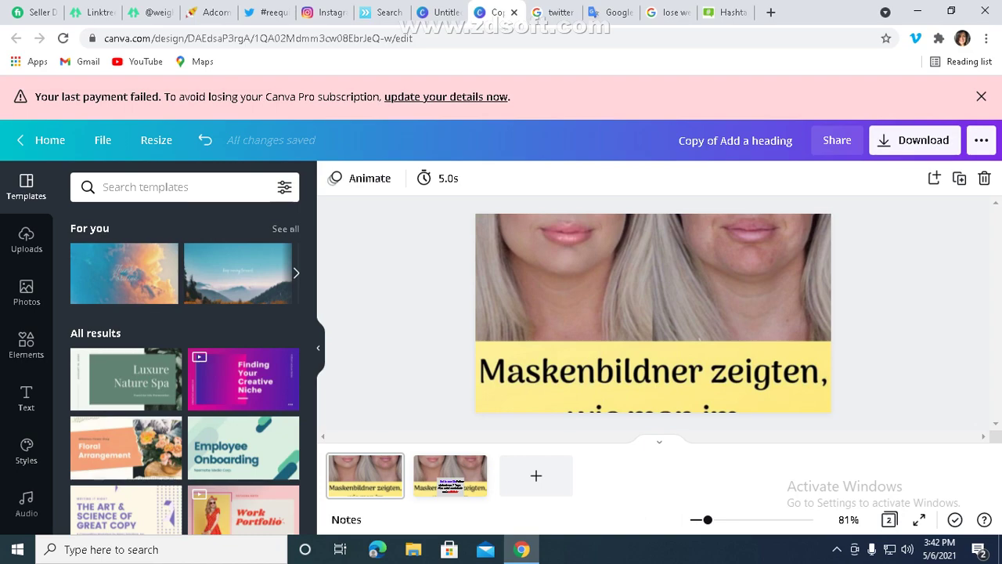
left_click(514, 11)
left_click(440, 11)
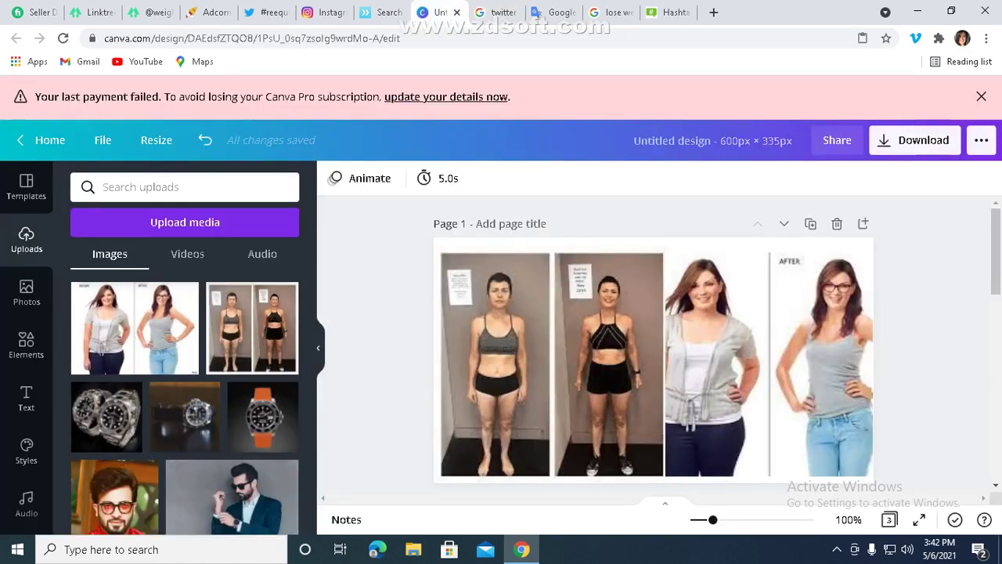
left_click(501, 11)
left_click(513, 12)
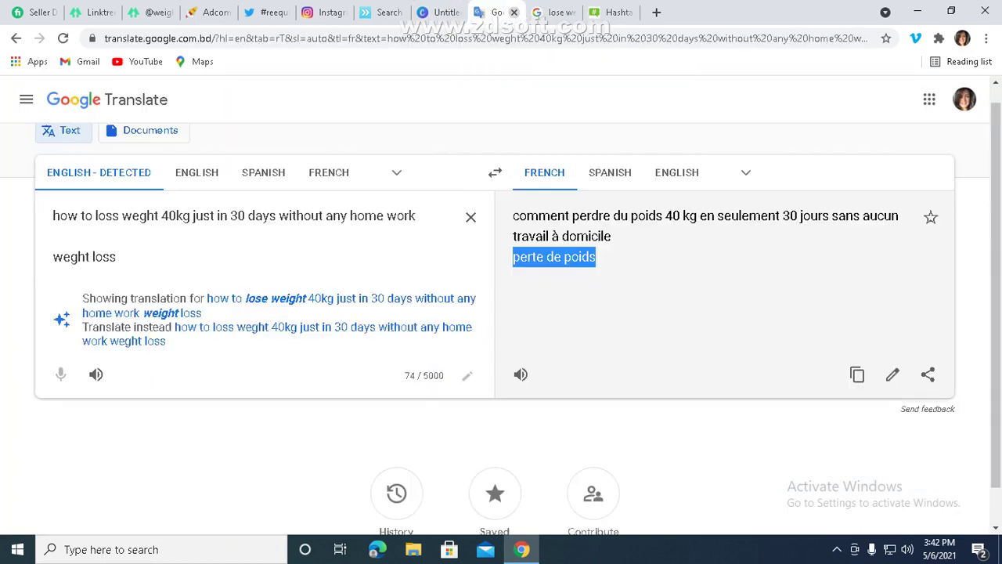
left_click(552, 11)
left_click(570, 13)
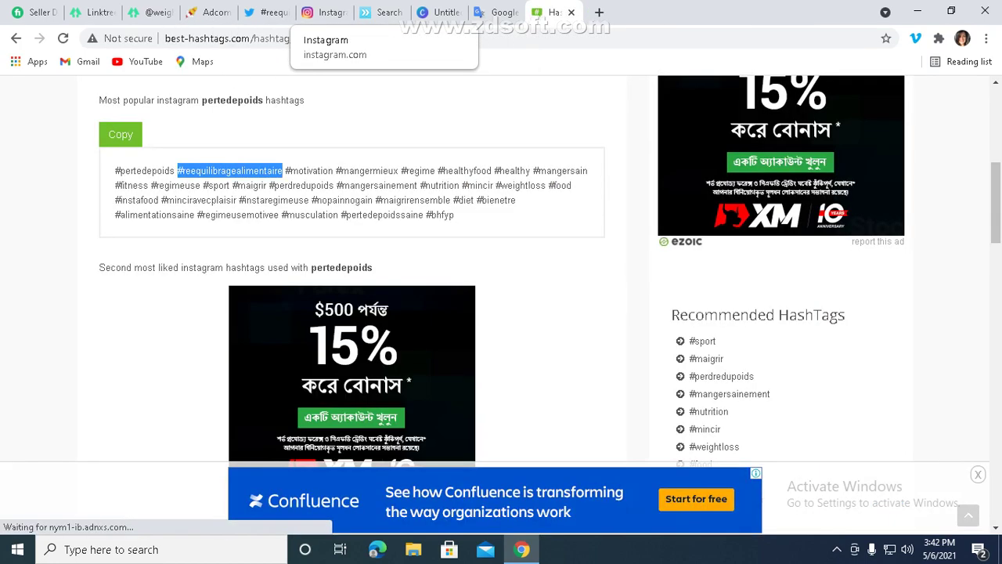
left_click(325, 12)
left_click(270, 12)
left_click(383, 11)
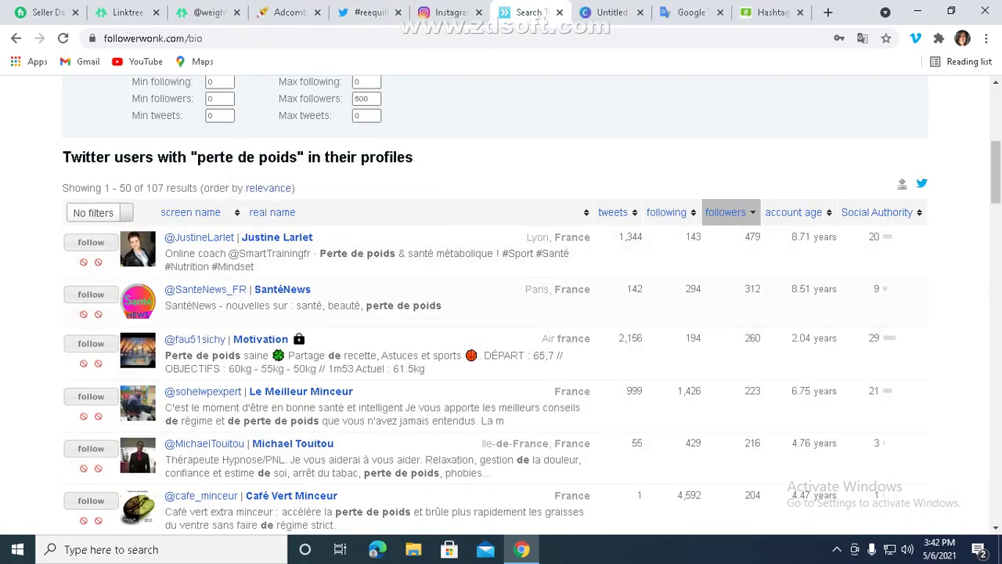
- View the Twitter profile of the first account in the filtered Followerwonk results and close it again
scroll(500, 313, "down", 2)
scroll(501, 313, "up", 4)
scroll(501, 313, "down", 8)
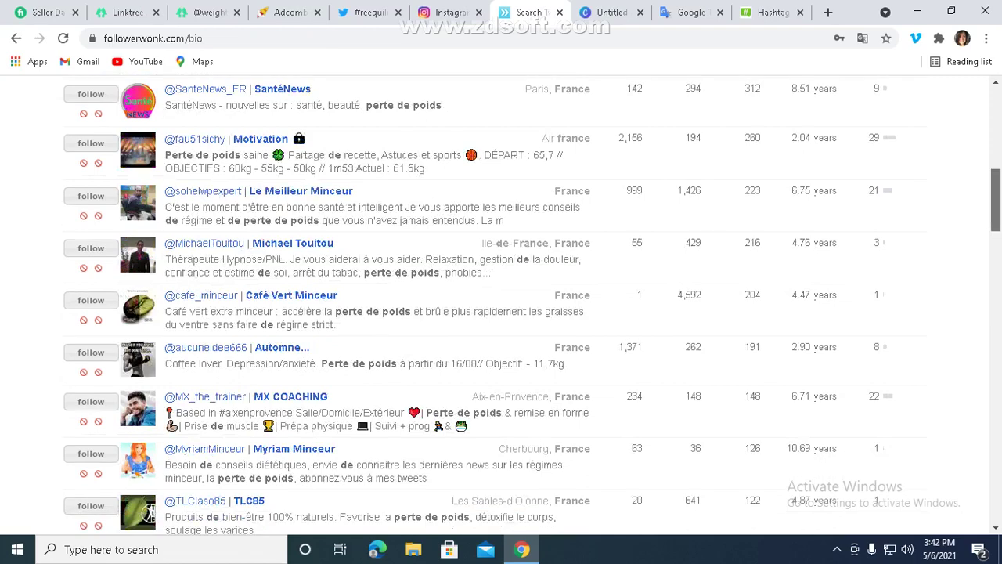
scroll(500, 313, "up", 1)
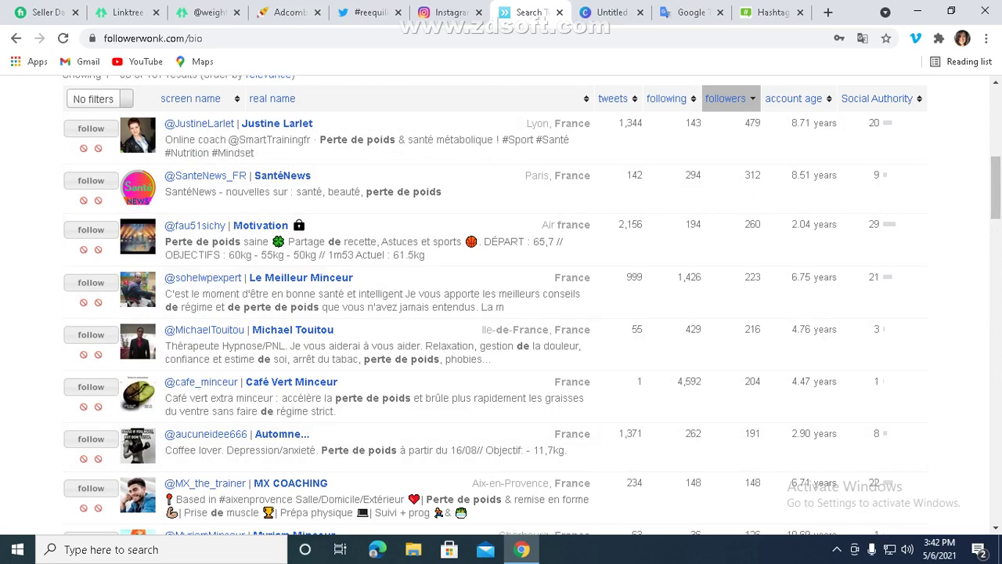
scroll(501, 313, "up", 2)
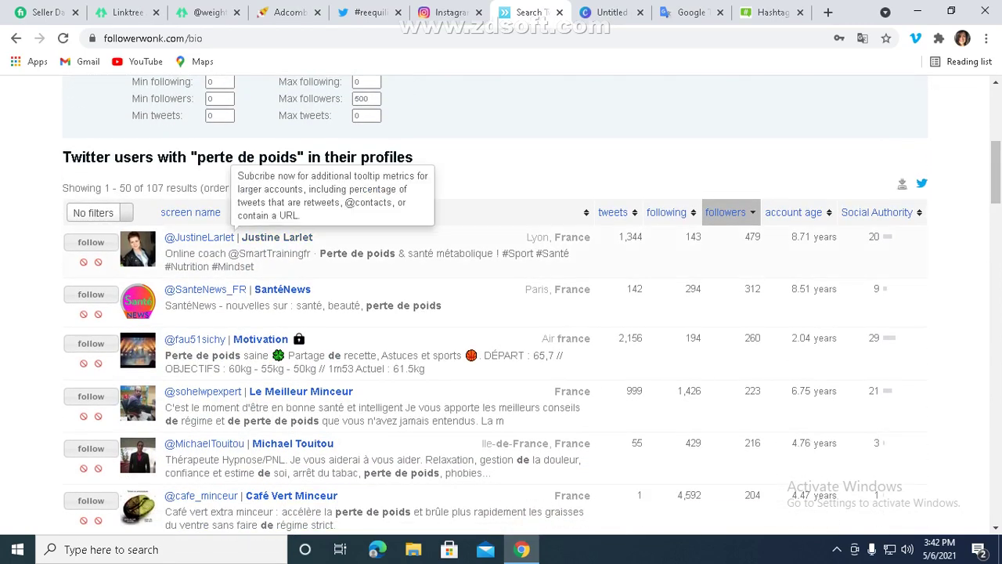
left_click(199, 238)
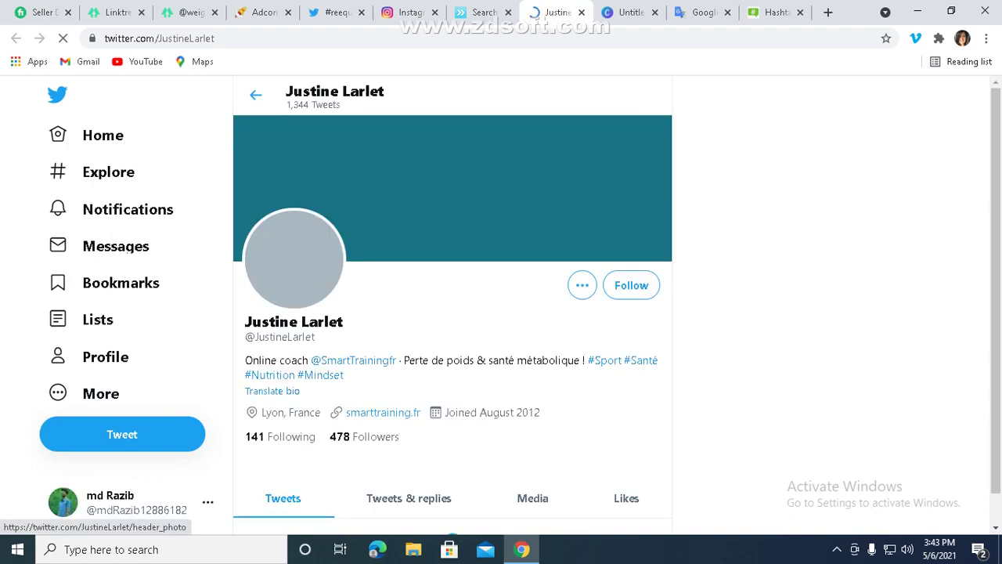
left_click(581, 12)
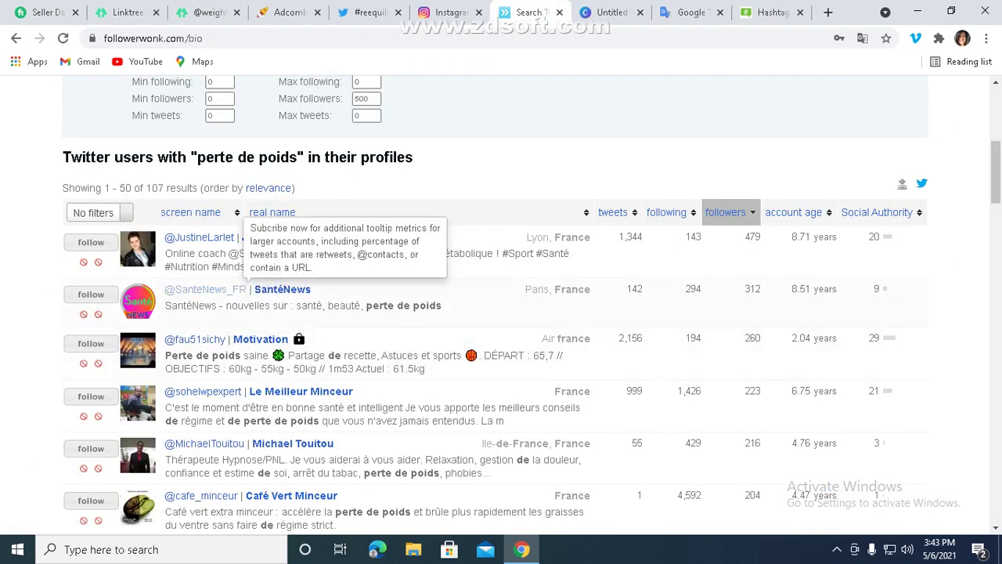
- View the Twitter profile of the SantéNews account from the filtered Followerwonk results and close it again
left_click(205, 289)
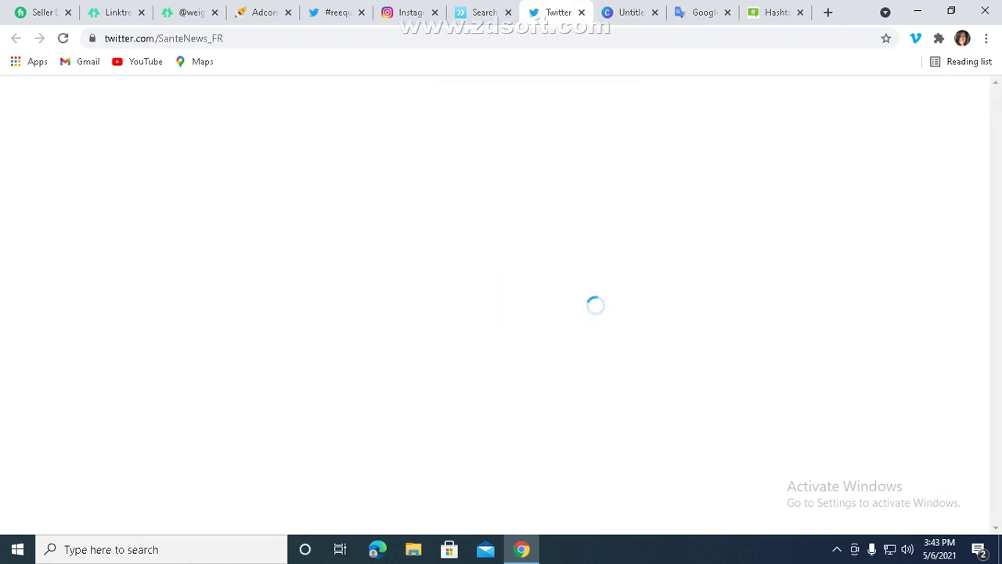
left_click(631, 285)
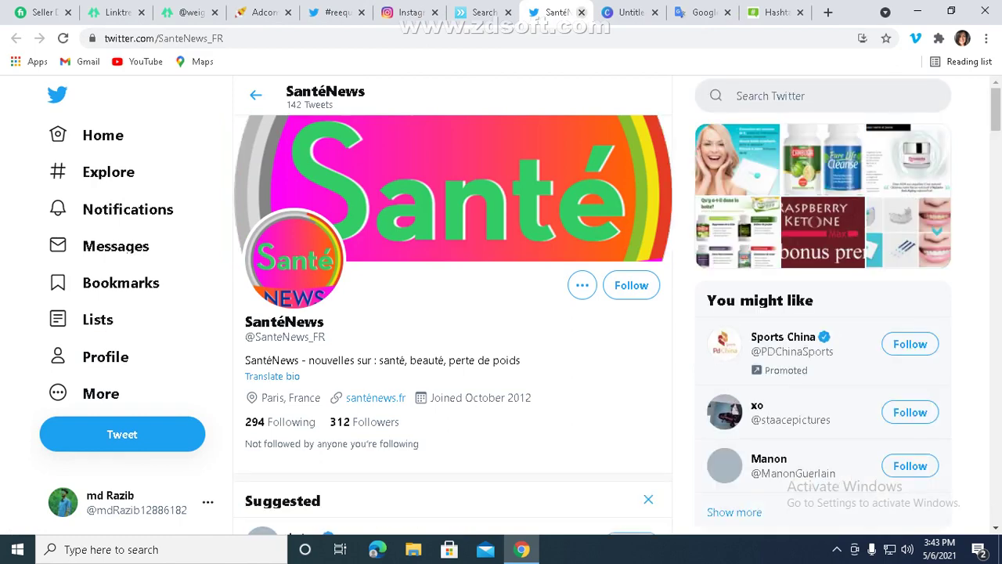
left_click(581, 12)
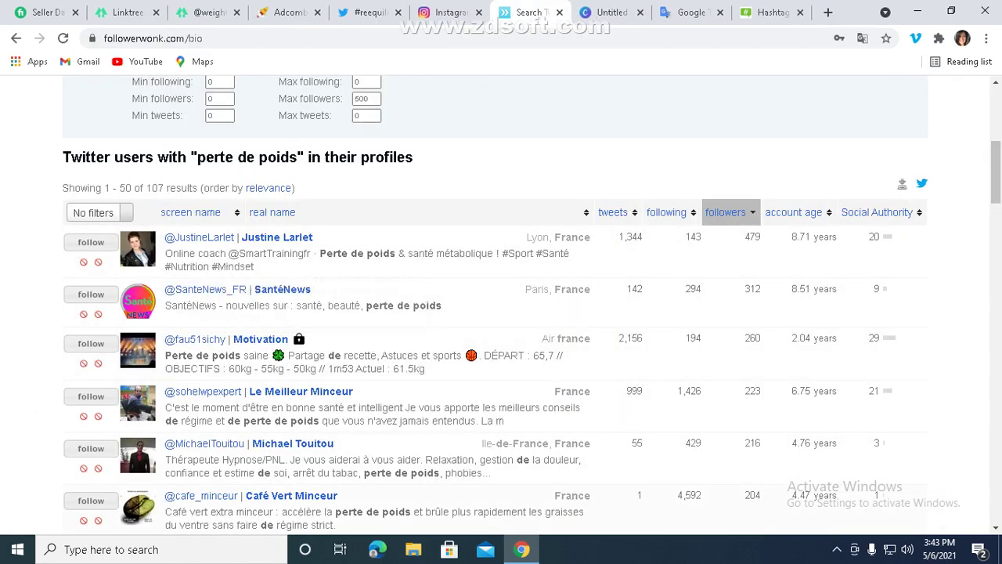
- Replace the location filter of the "perte de poids" profile search with "parice"
scroll(501, 306, "down", 5)
scroll(501, 306, "up", 8)
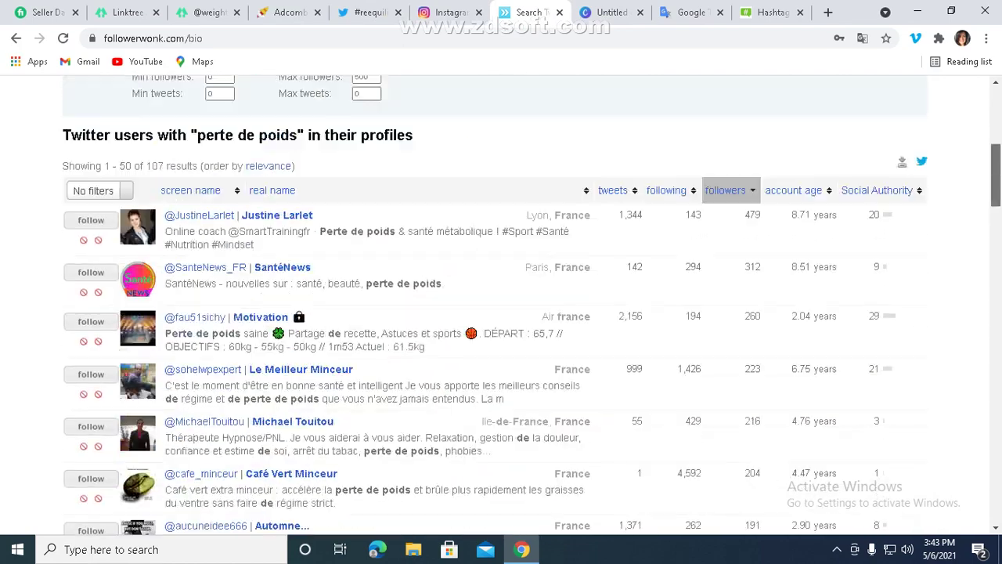
left_click_drag(996, 119, 995, 134)
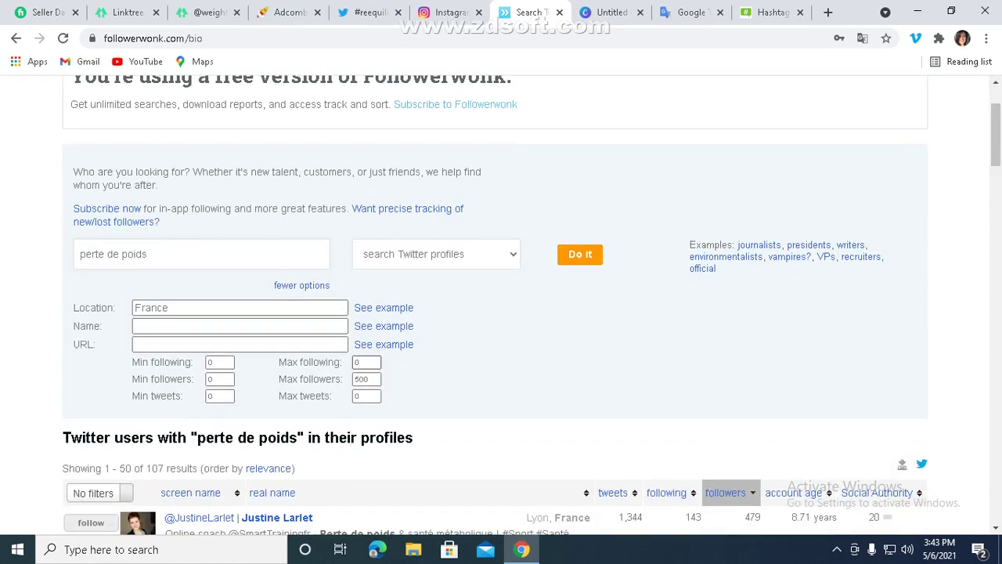
left_click(187, 307)
key("ctrl+a")
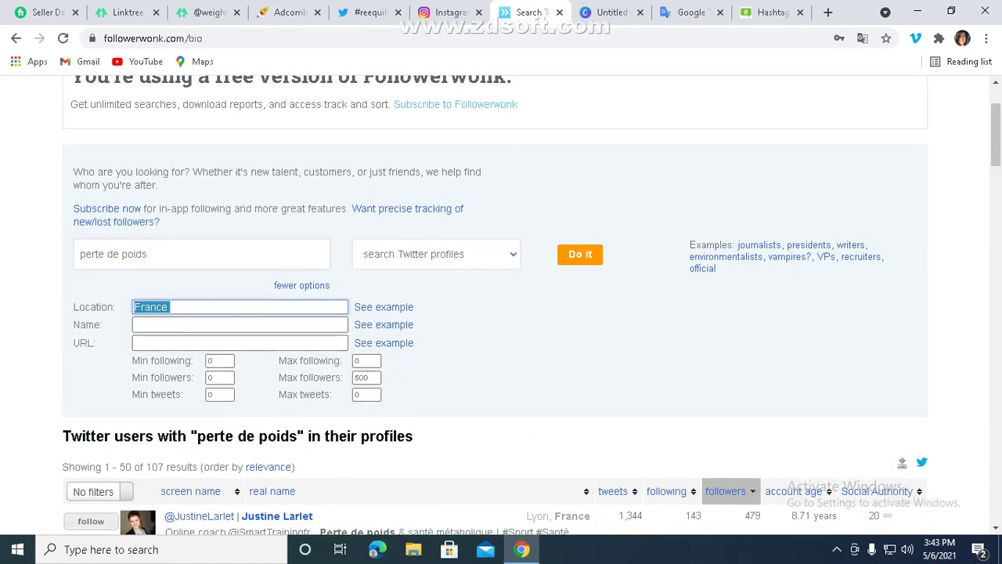
key("BackSpace")
type("p")
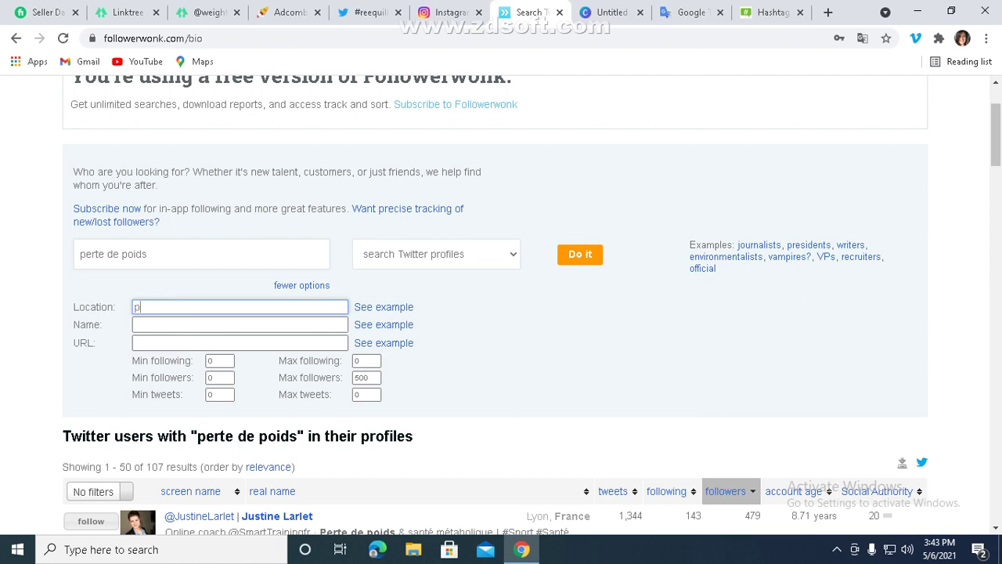
type("arice")
right_click(152, 310)
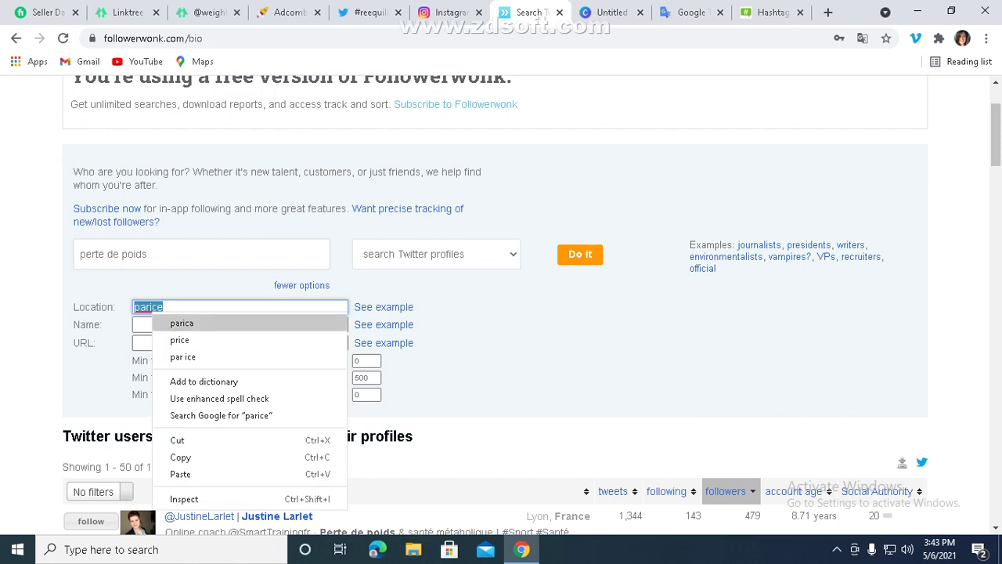
- Search Google for "parice" in a new browser tab to check the spelling of the city
left_click(828, 13)
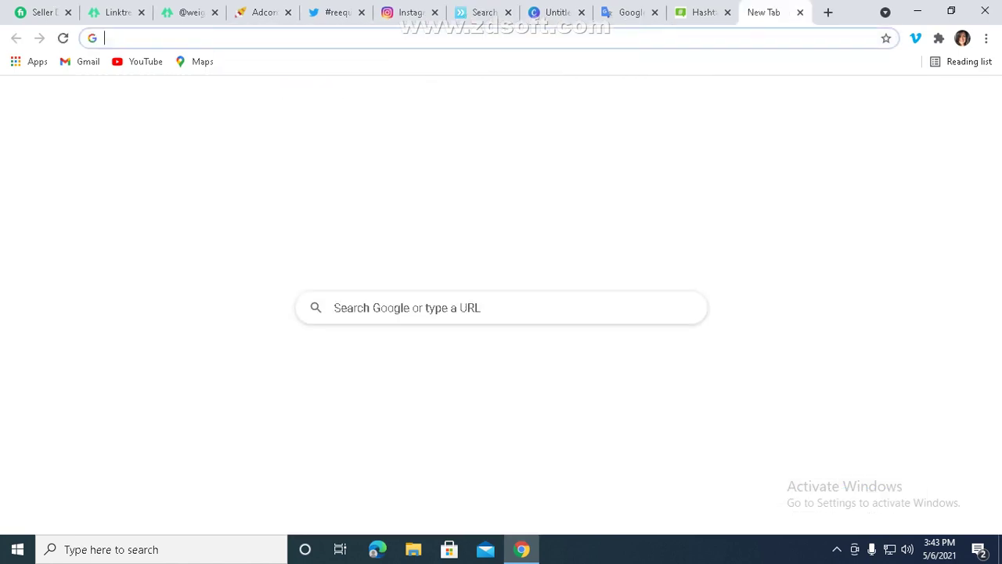
type("pa")
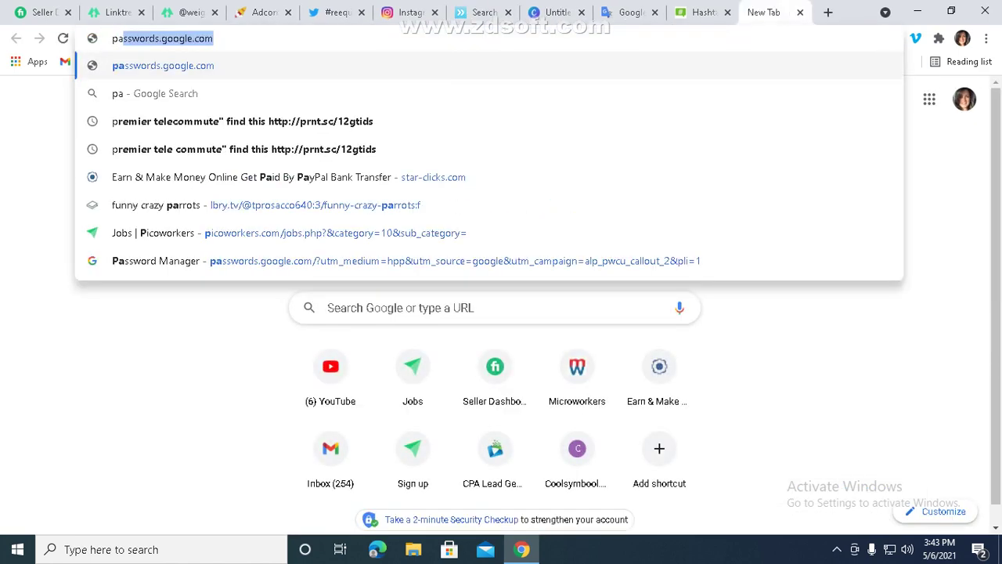
type("rice")
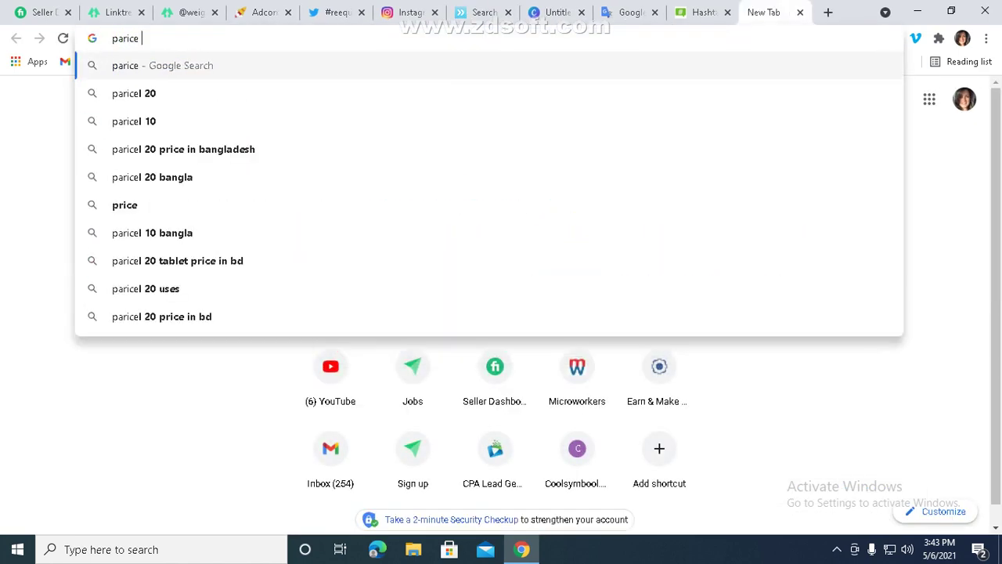
key("Return")
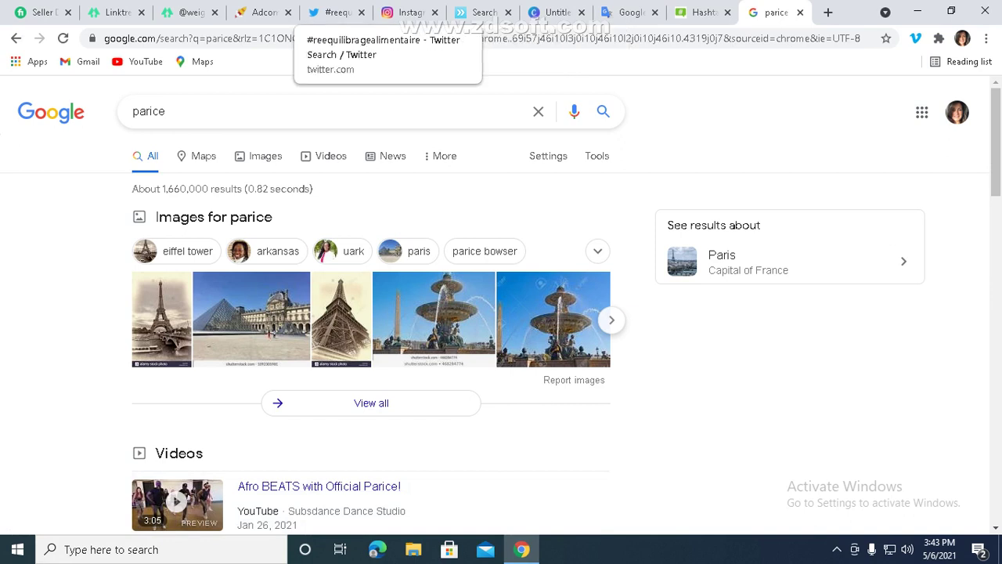
- Return to Followerwonk and run the "perte de poids" profile search with the location "parice"
left_click(482, 12)
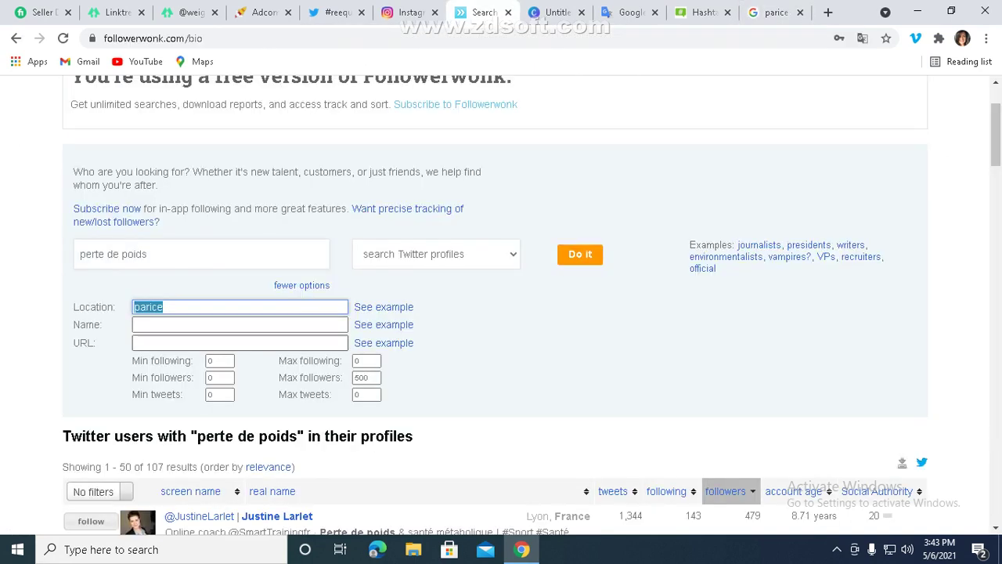
left_click(239, 325)
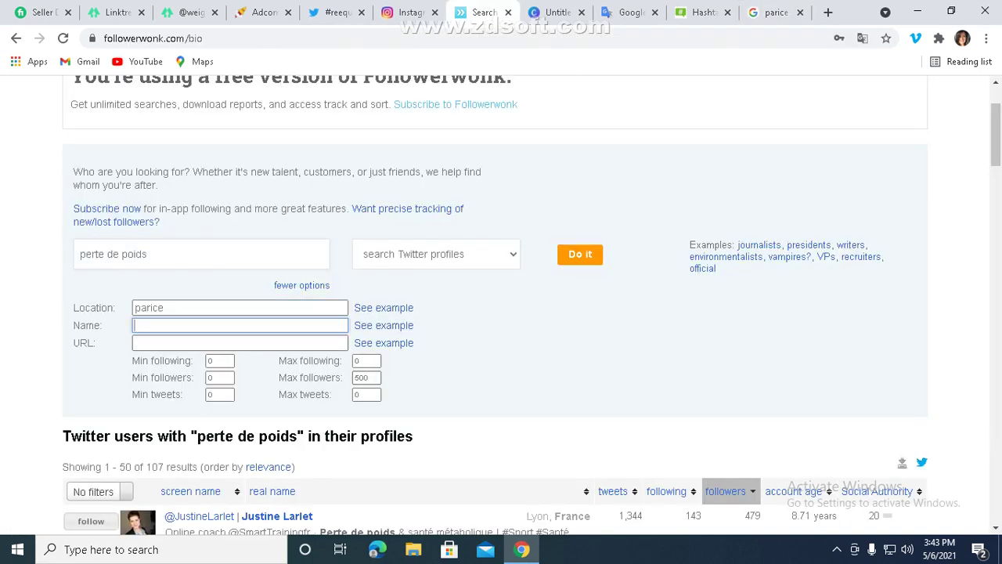
key("Return")
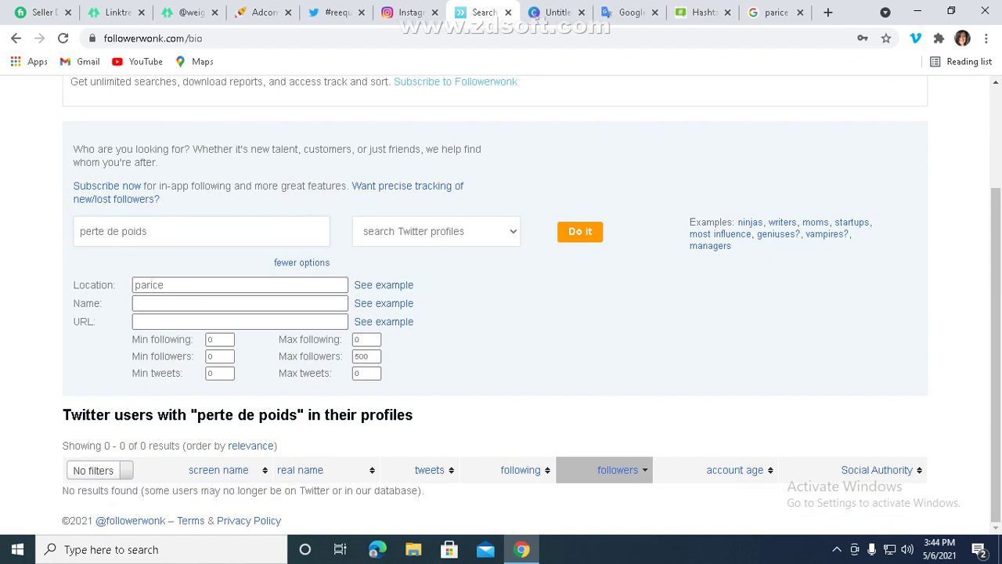
- Change the location filter to "usa", rerun the "perte de poids" profile search and view its results
double_click(149, 285)
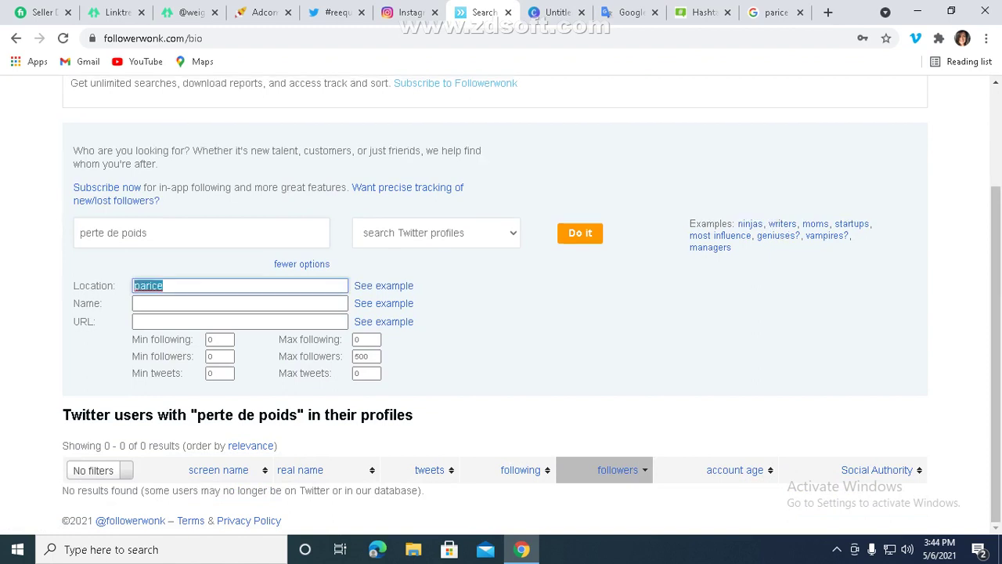
key("BackSpace")
type("usa")
key("Return")
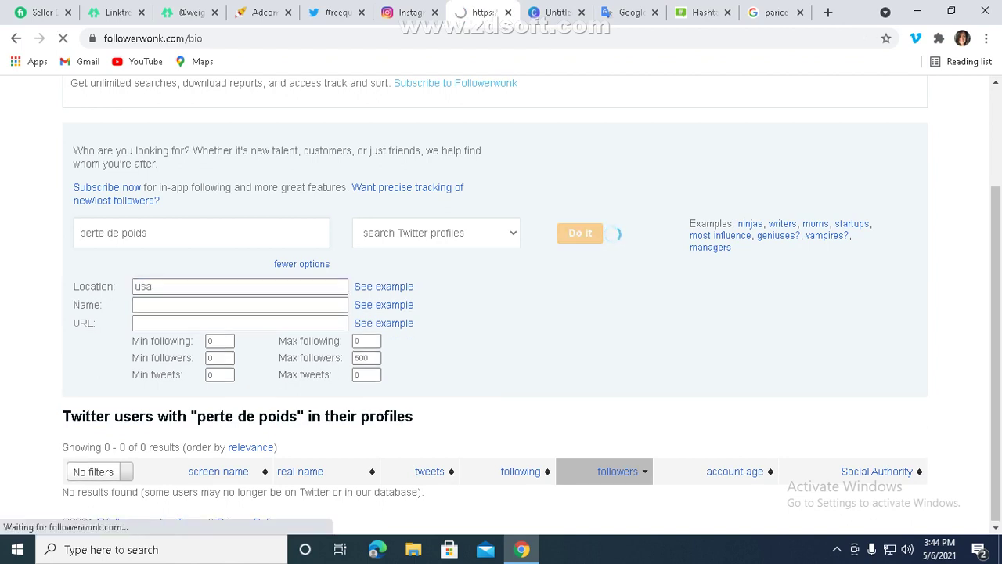
scroll(501, 313, "down", 3)
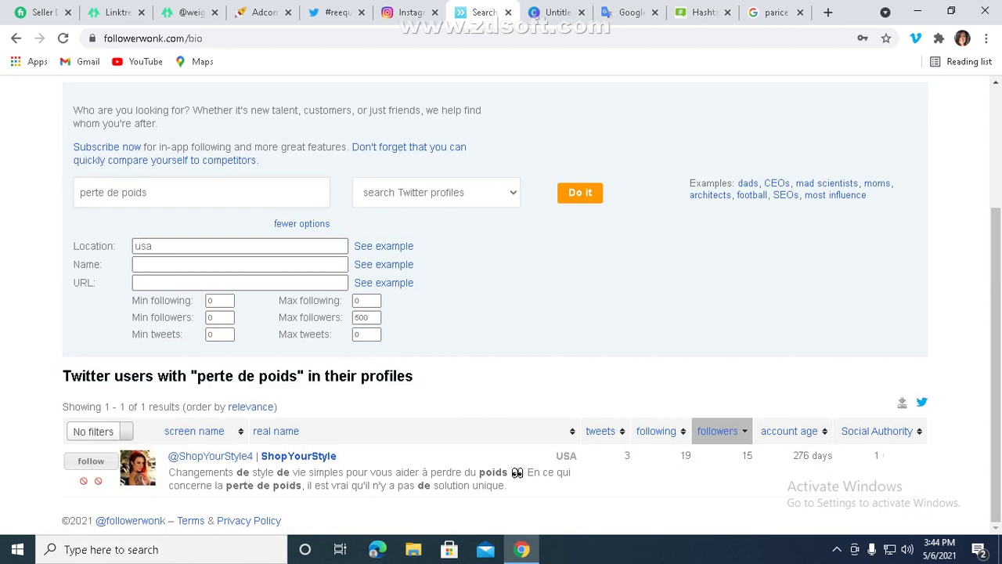
- Set the location filter back to France and rerun the "perte de poids" profile search
left_click(150, 192)
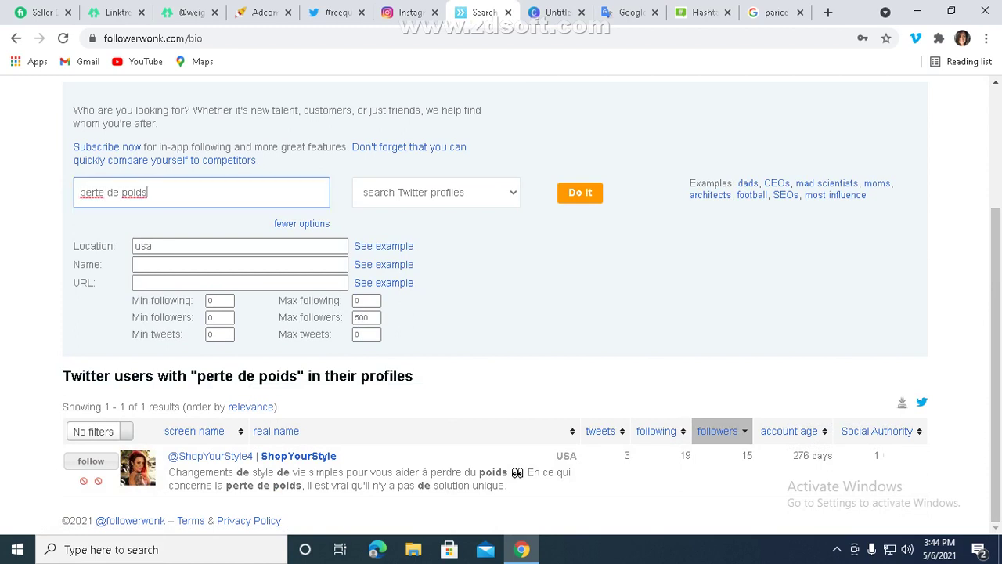
left_click(155, 247)
key("BackSpace")
key("BackSpace")
key("BackSpace")
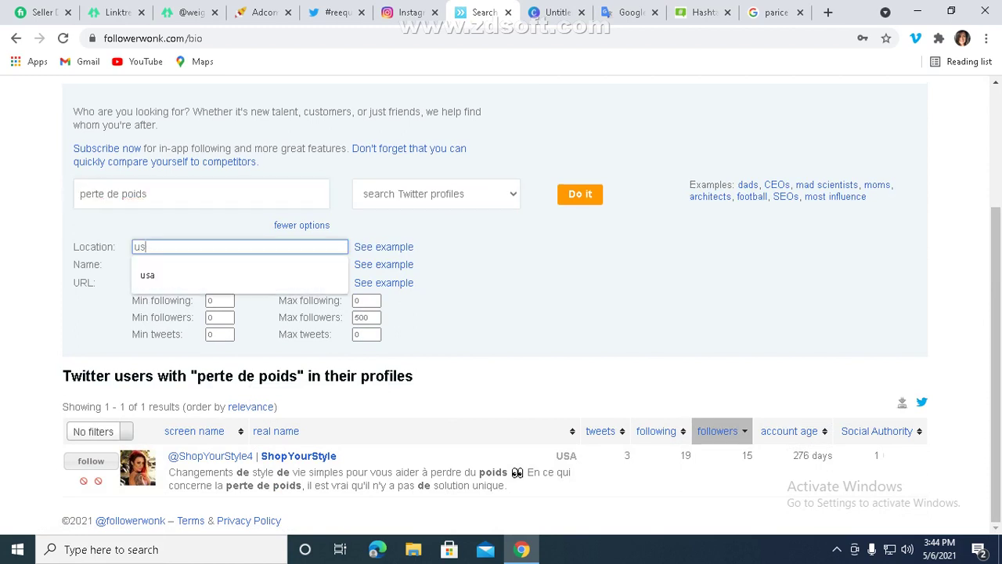
type("france")
key("Down")
key("Return")
key("Return")
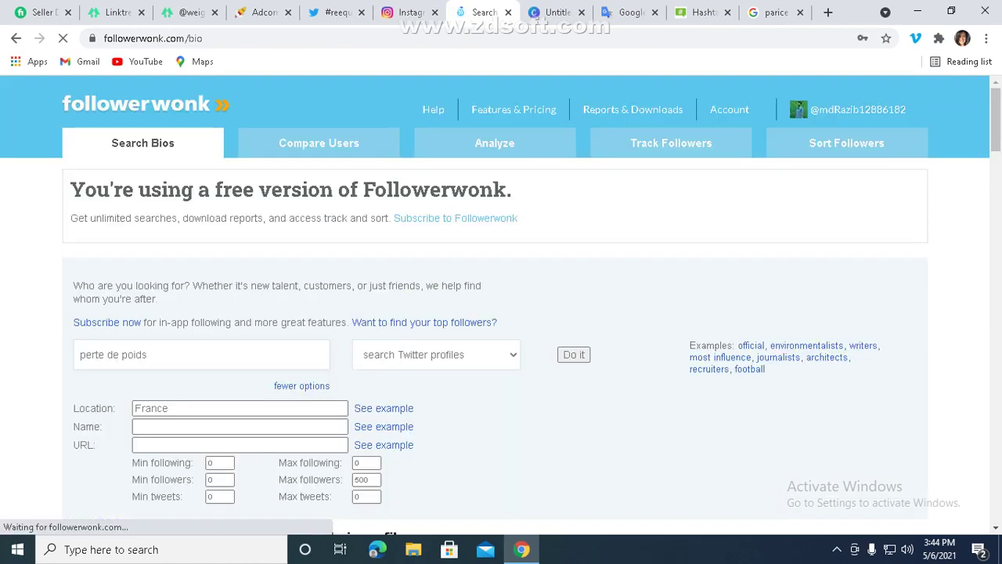
mouse_move(995, 118)
left_mouse_down()
mouse_move(996, 493)
mouse_move(996, 118)
left_mouse_up()
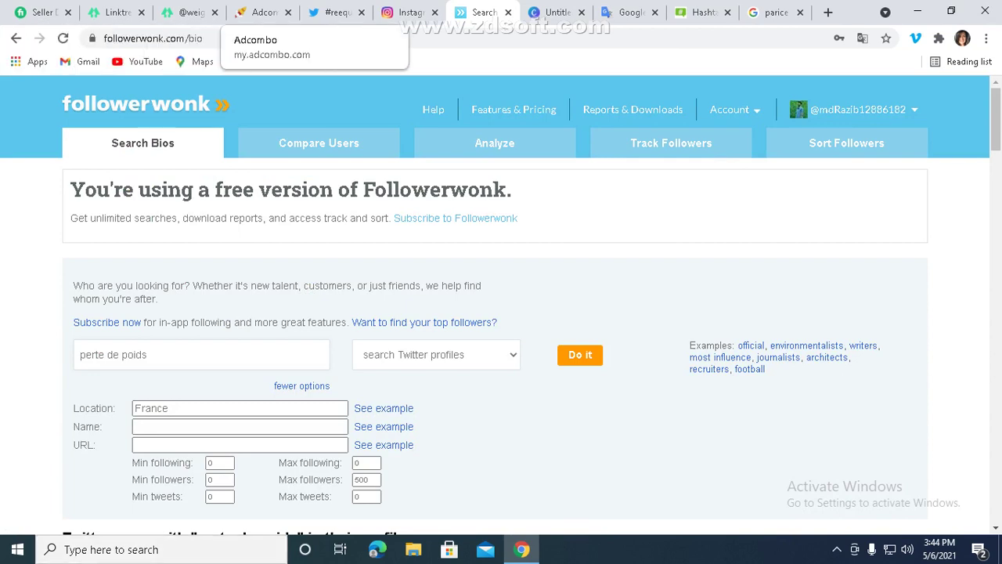
- Switch to the Twitter search for #reequilibragealimentaire and look through its top tweets
left_click(337, 12)
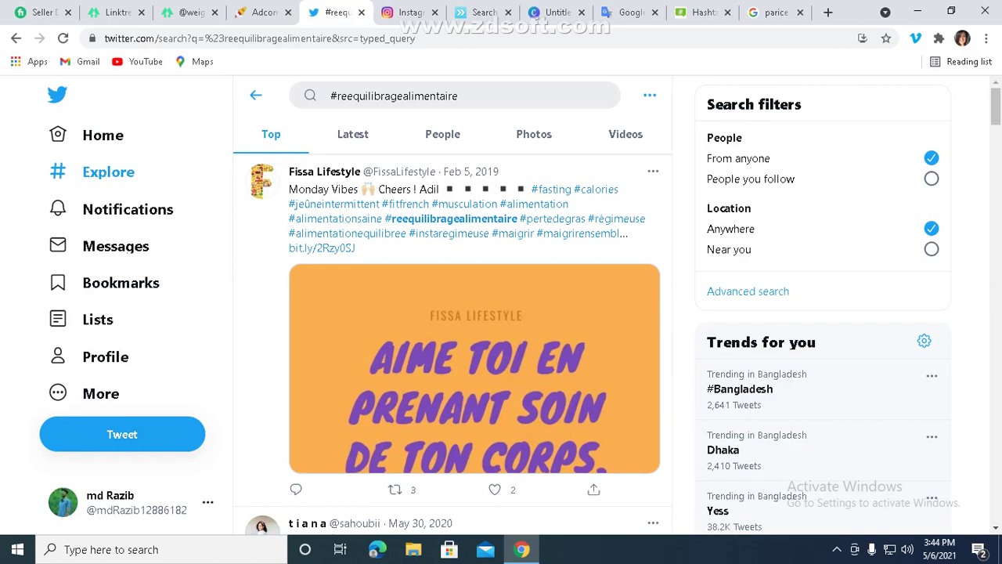
scroll(474, 313, "down", 5)
scroll(474, 313, "up", 5)
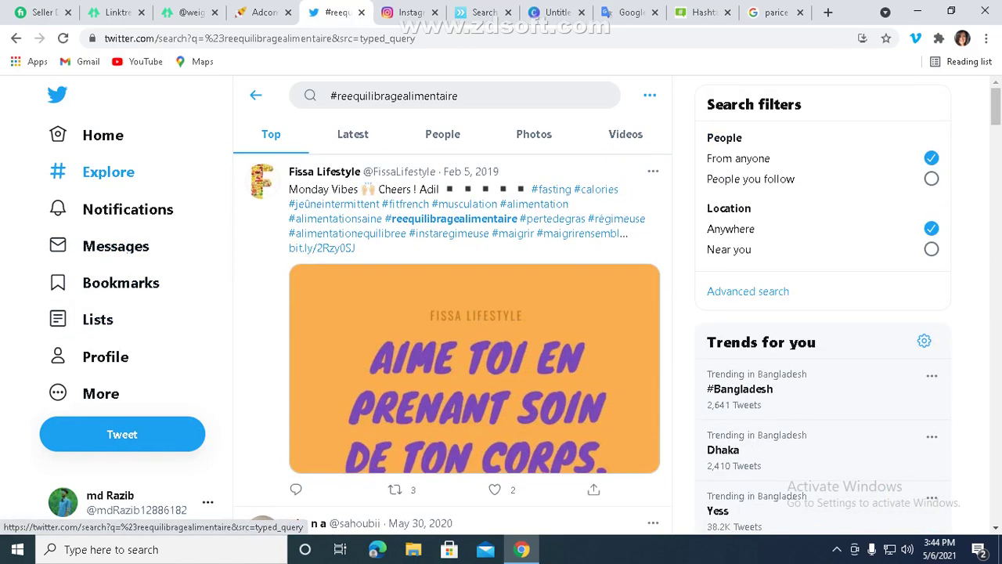
scroll(474, 314, "down", 5)
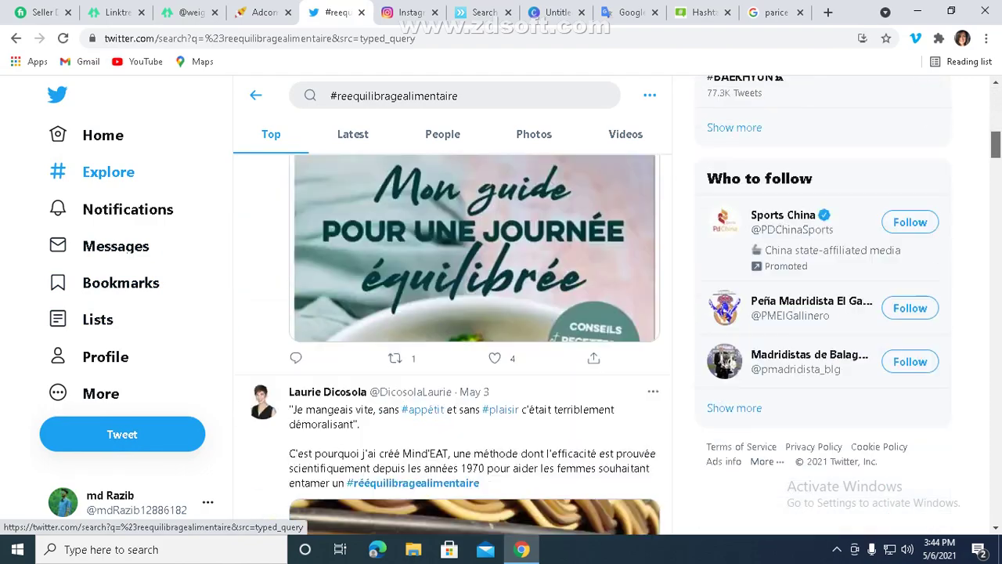
scroll(474, 344, "down", 18)
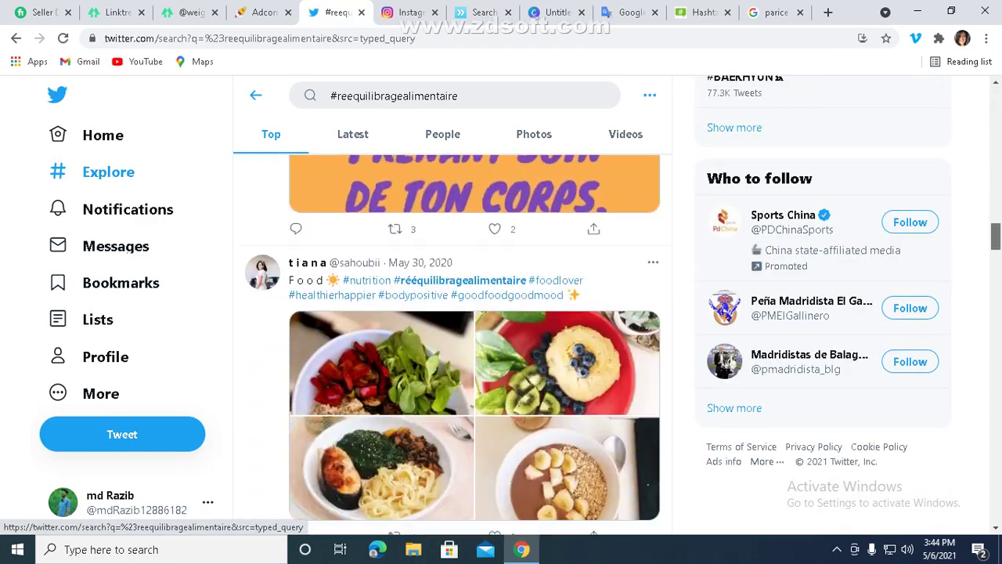
scroll(474, 344, "up", 8)
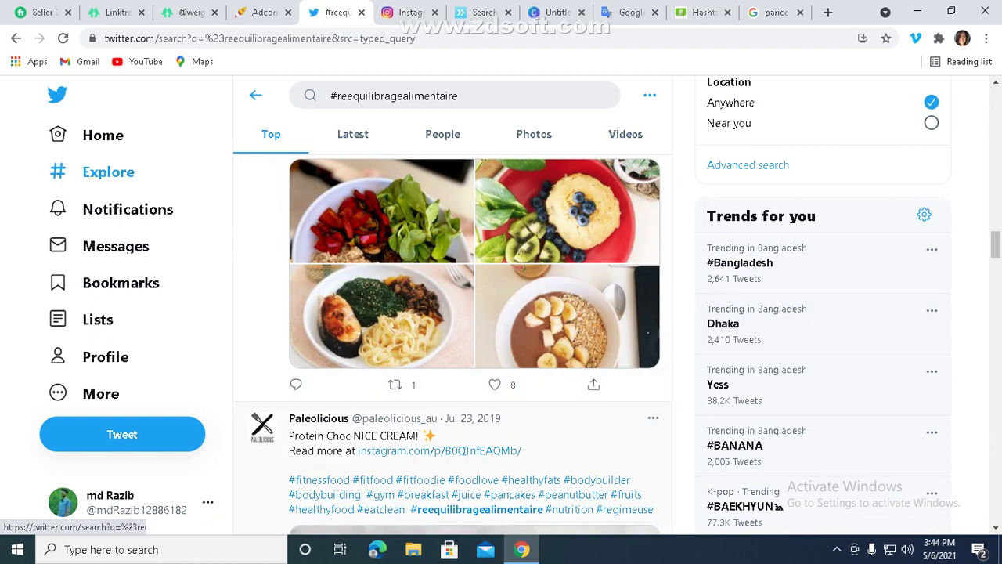
scroll(474, 345, "up", 2)
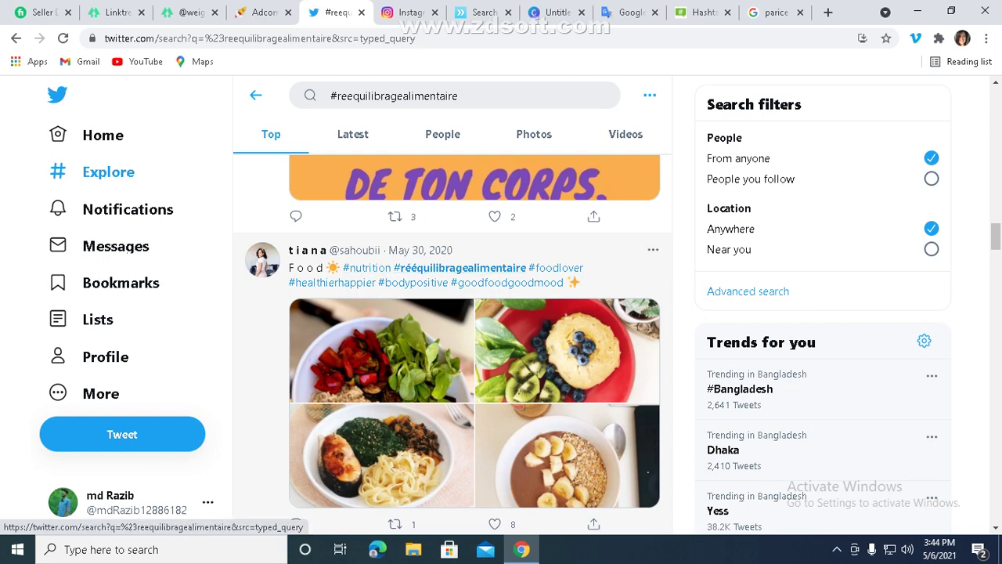
scroll(128, 249, "down", 10)
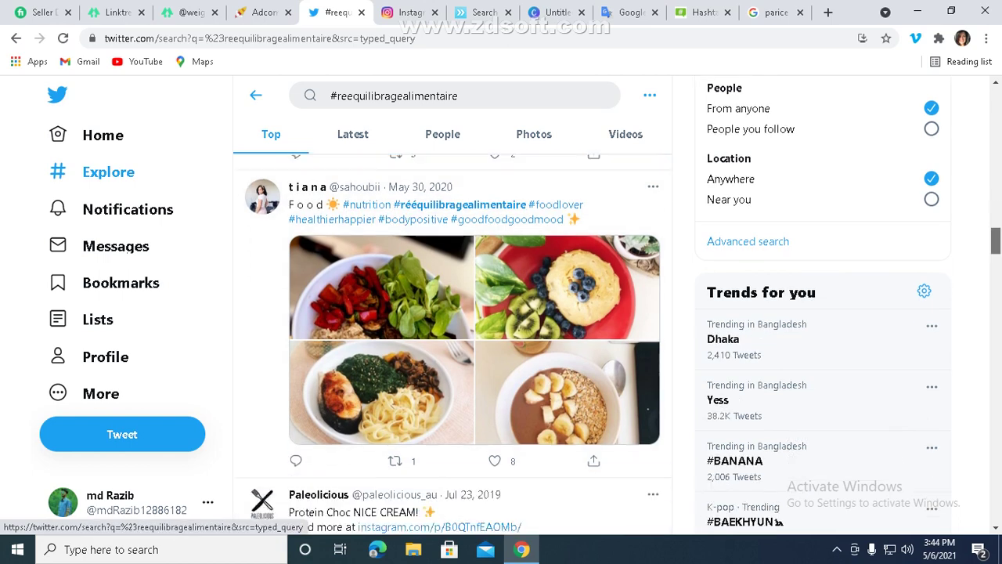
scroll(271, 134, "up", 10)
- Show the latest tweets for #reequilibragealimentaire and look through them for relevant accounts
left_click(352, 134)
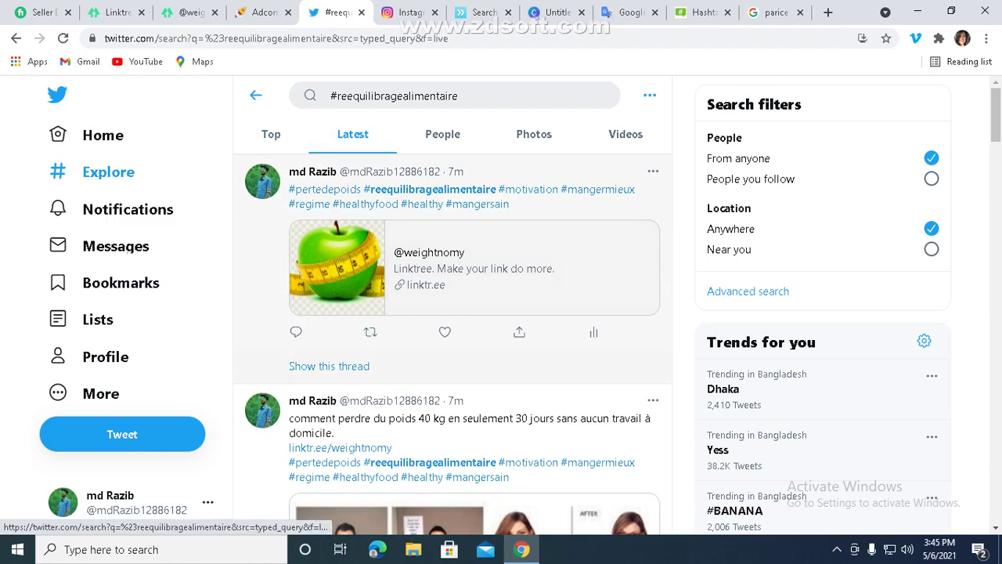
scroll(474, 345, "down", 15)
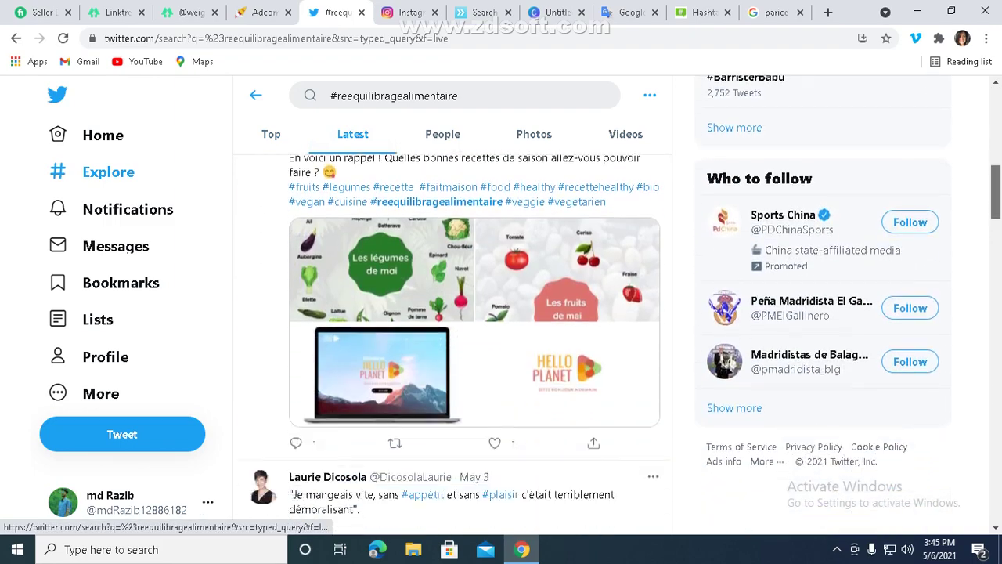
scroll(474, 344, "down", 15)
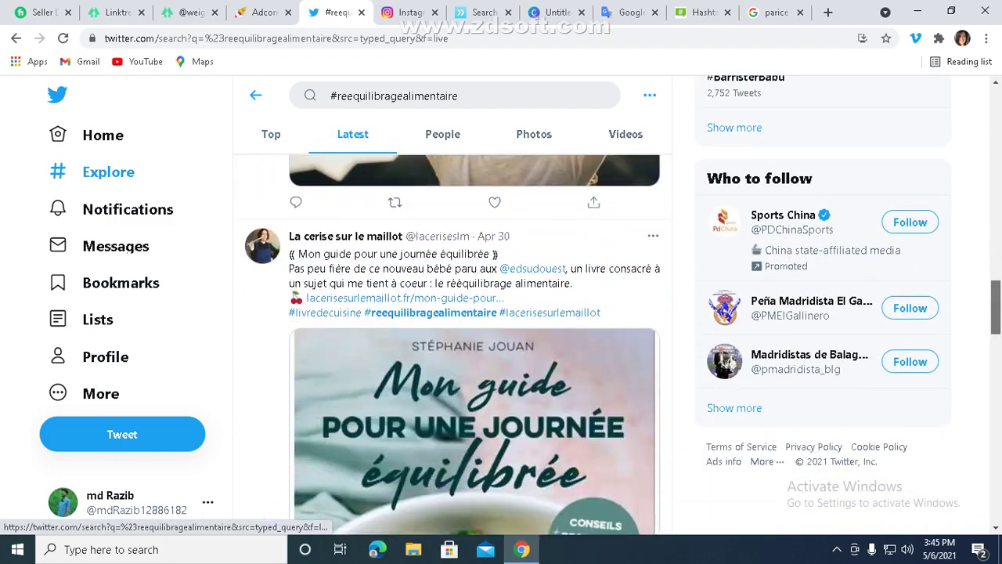
scroll(474, 344, "down", 5)
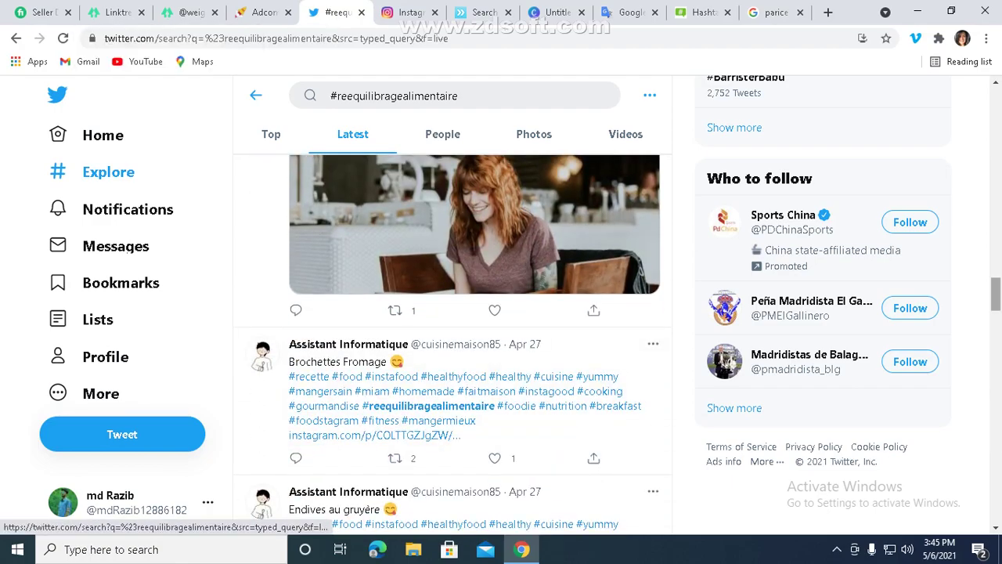
scroll(474, 344, "down", 8)
scroll(475, 344, "down", 10)
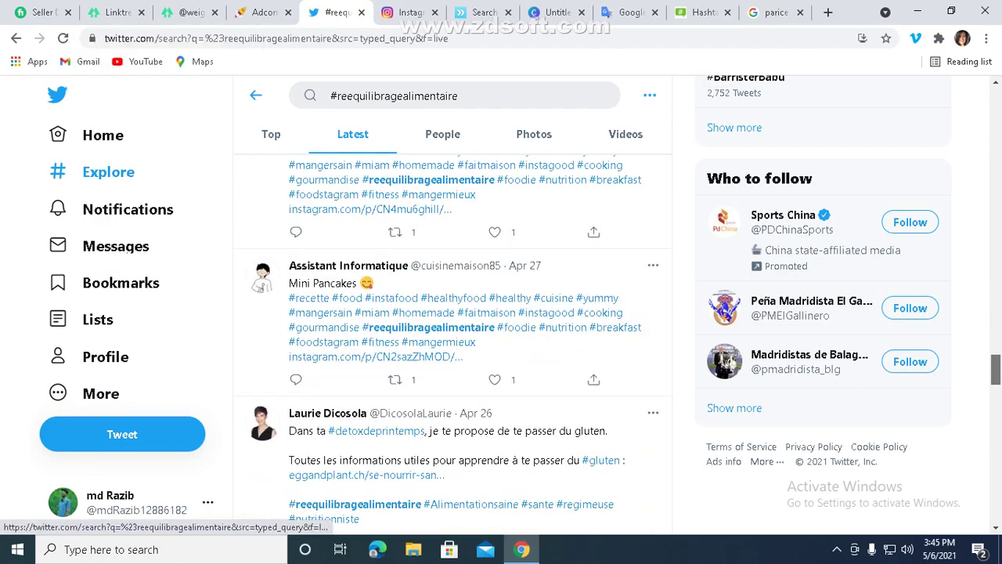
scroll(474, 345, "up", 2)
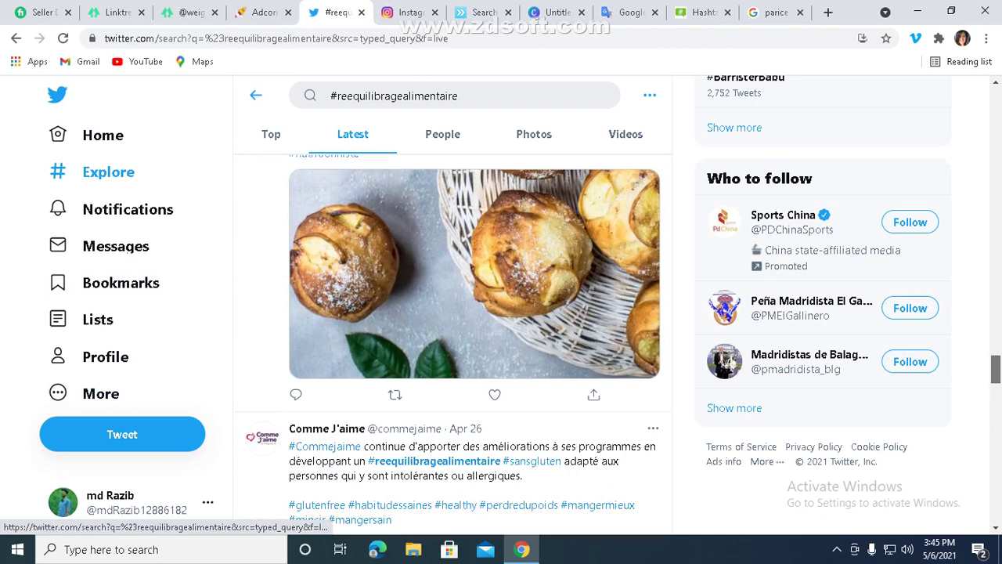
- Reply to the Apr 26 gluten-free detox tweet under #reequilibragealimentaire, using "perte de poids" copied from the Google Translate result
scroll(474, 345, "down", 1)
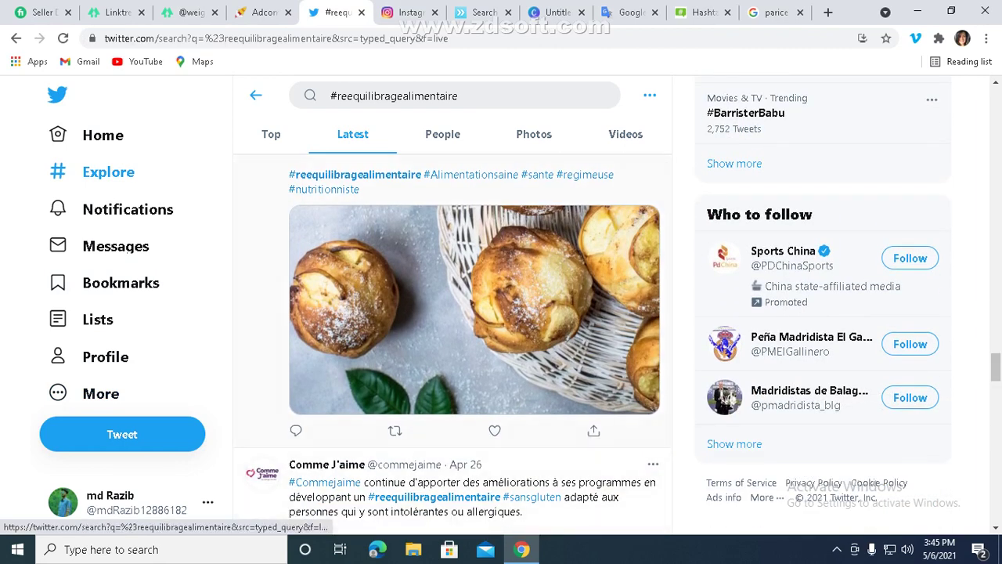
left_click(296, 430)
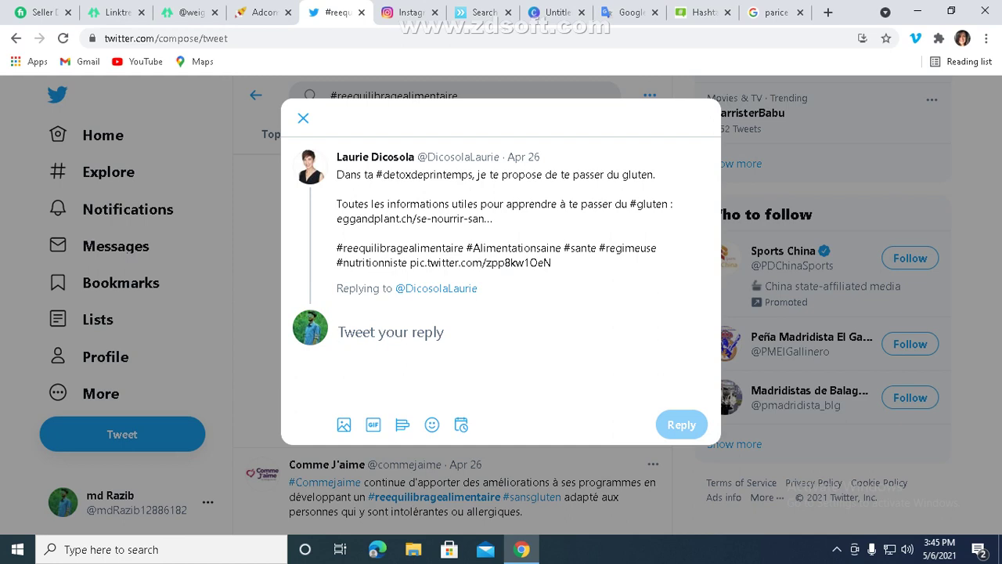
left_click(630, 12)
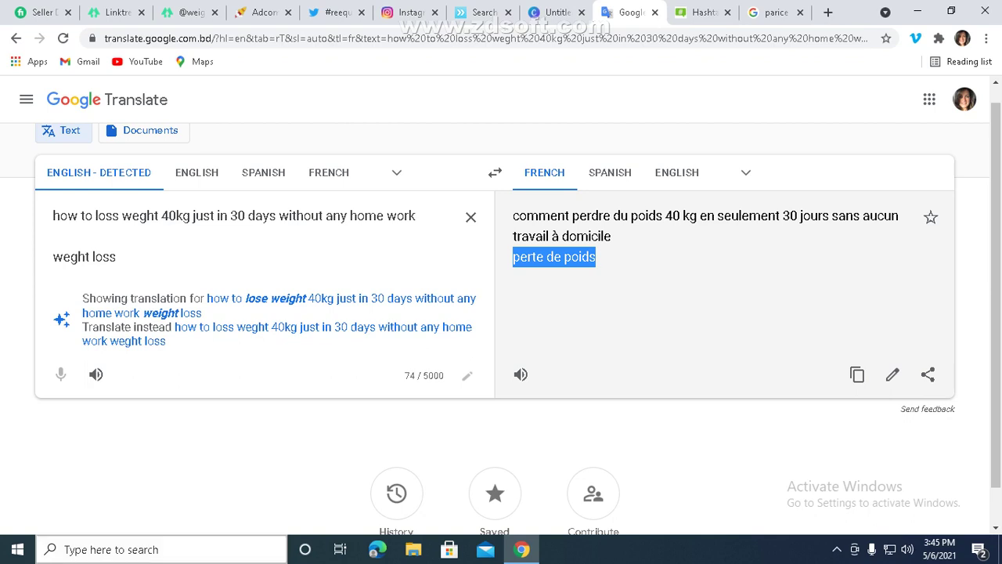
left_click(53, 235)
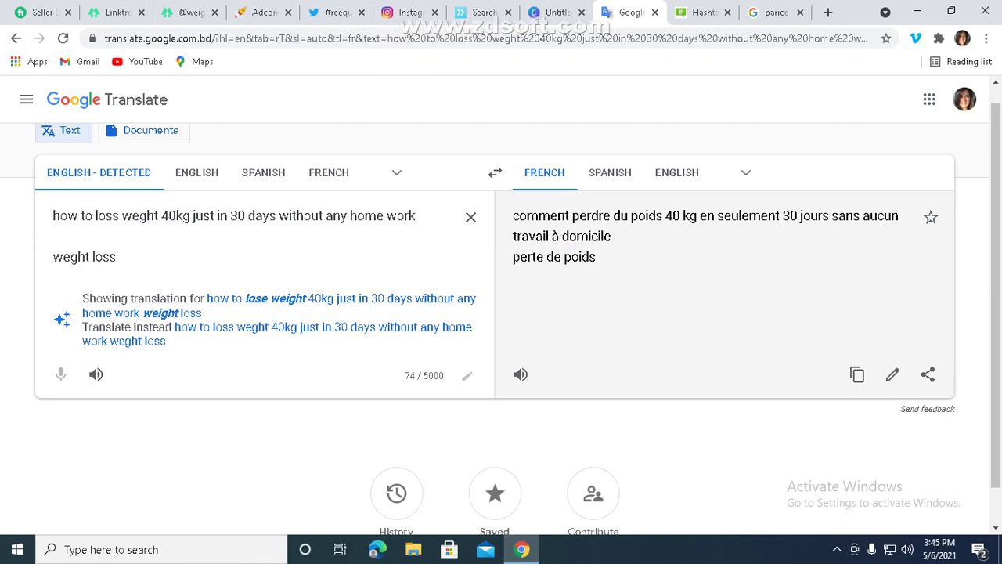
left_click(188, 12)
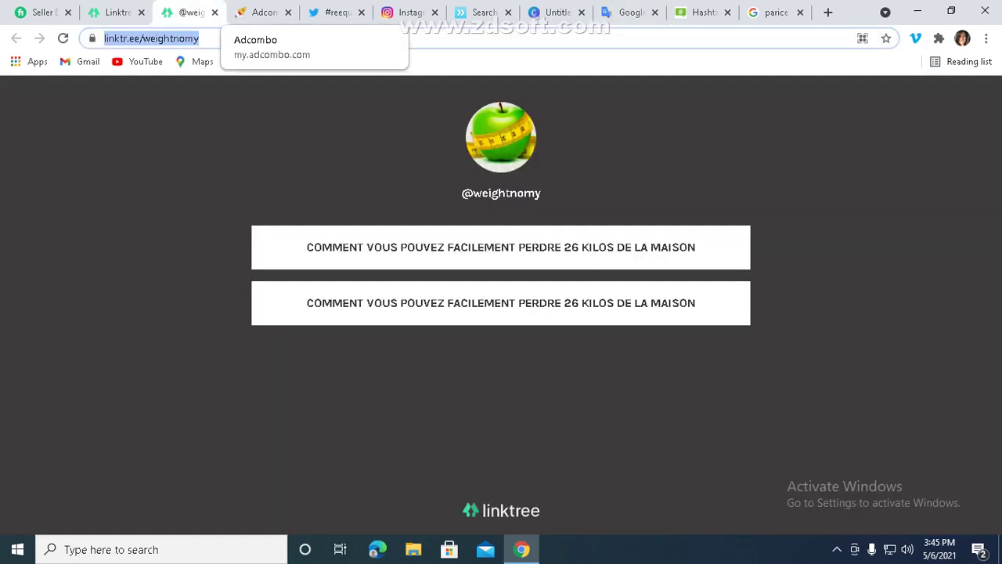
left_click(335, 11)
right_click(412, 333)
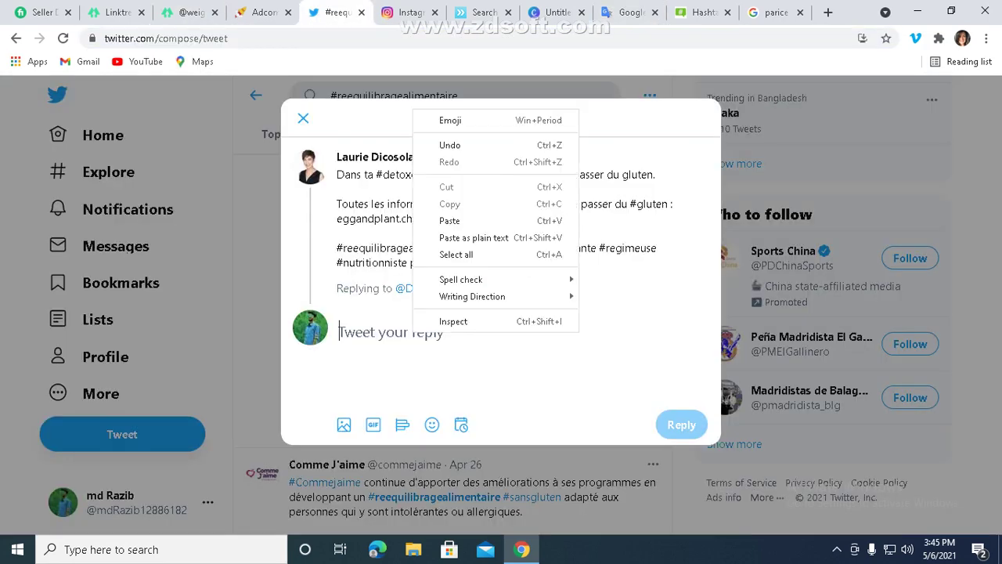
left_click(439, 221)
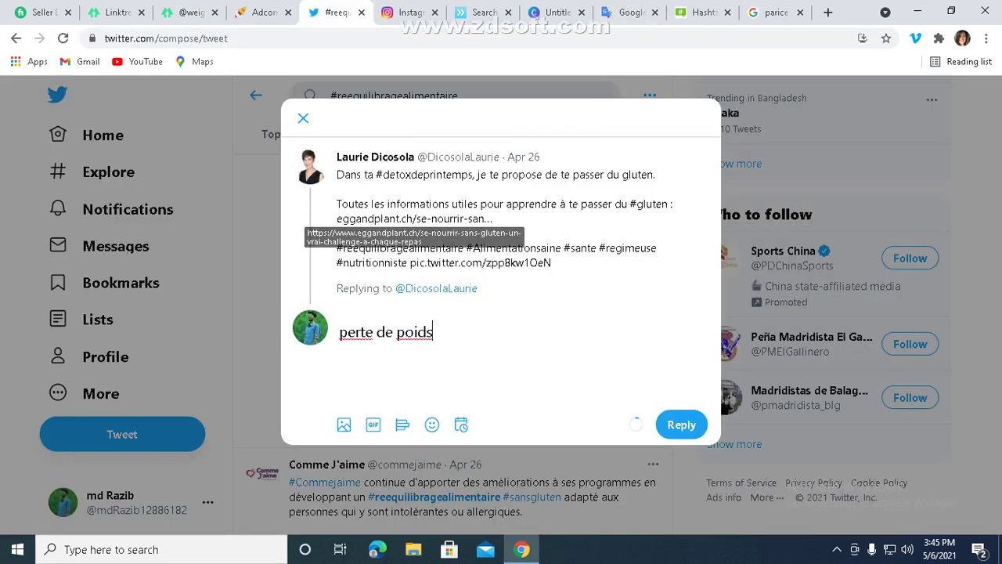
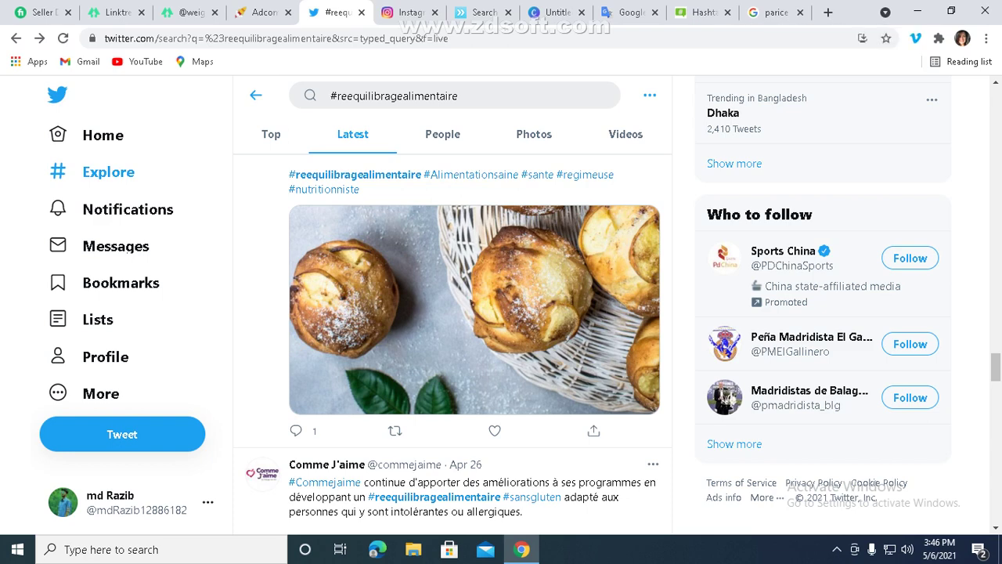
- Close Twitter, open the weightnomy profile on Instagram and look through its posts
left_click(361, 12)
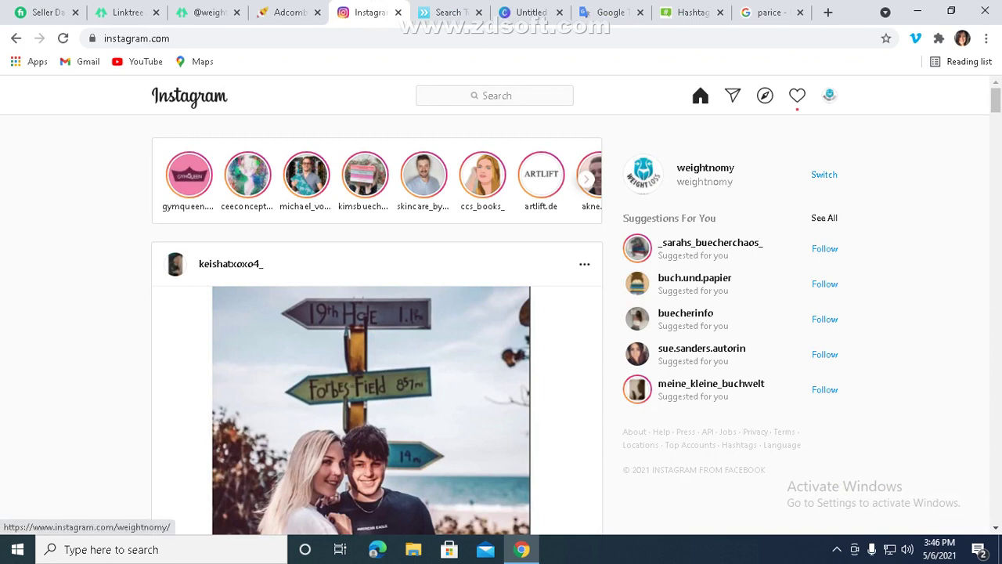
left_click(705, 167)
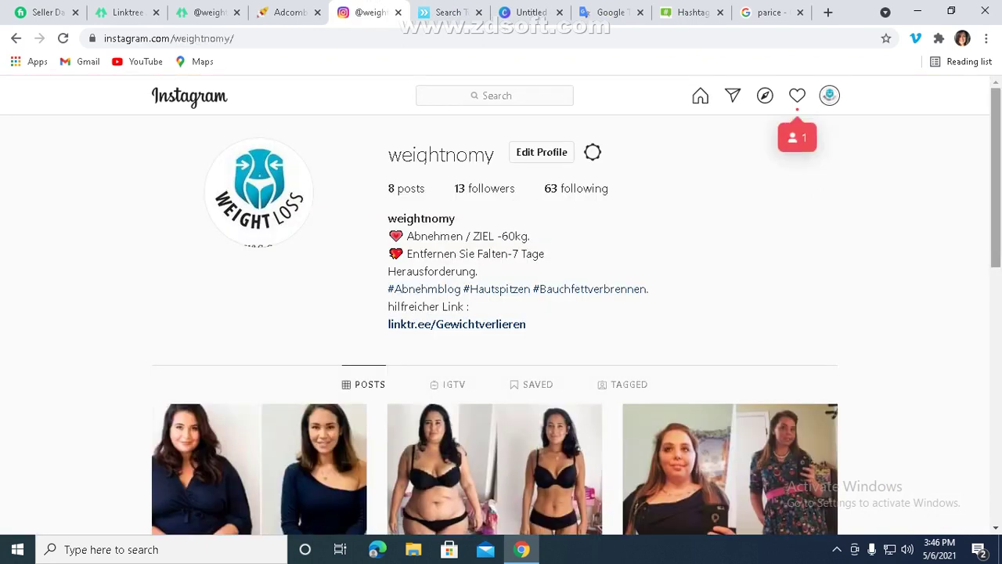
scroll(495, 325, "down", 8)
scroll(495, 324, "up", 7)
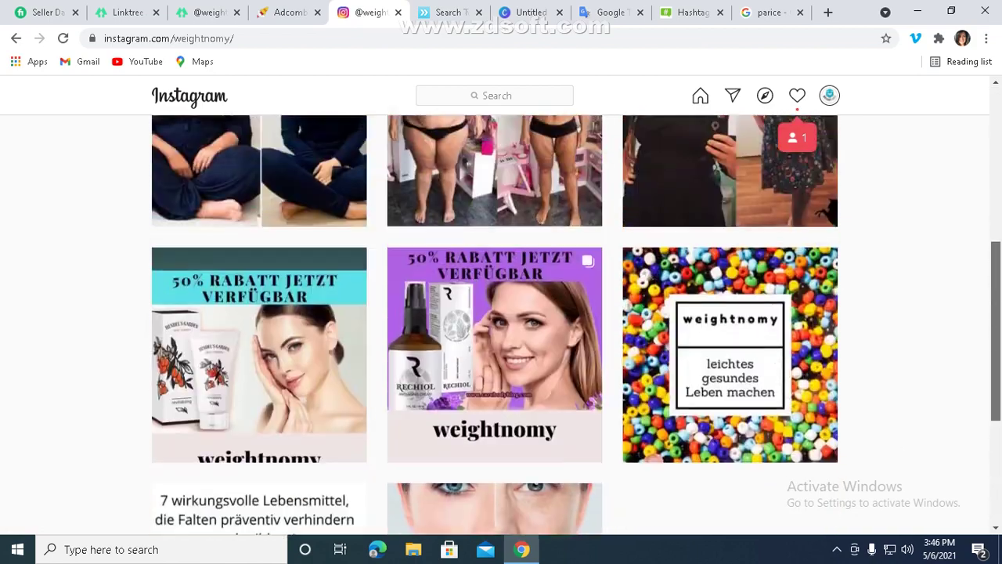
scroll(495, 325, "up", 2)
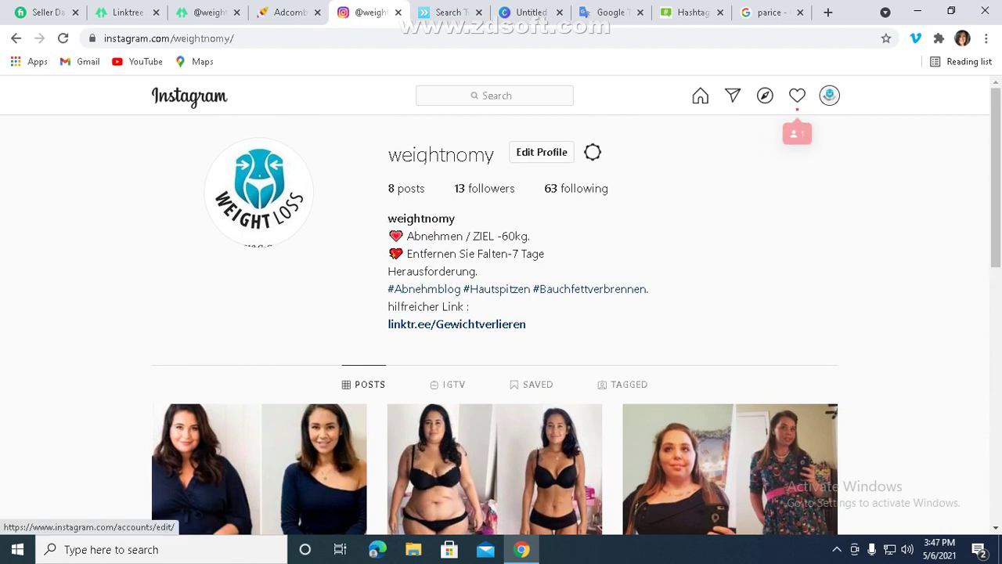
- Open the Instagram profile for editing, and close the Followerwonk page
left_click(541, 151)
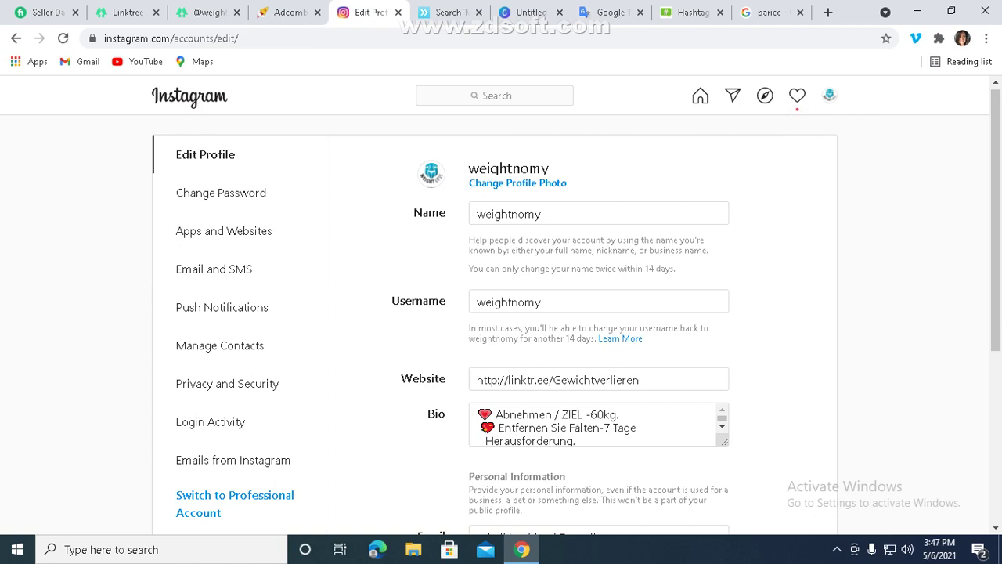
left_click(207, 13)
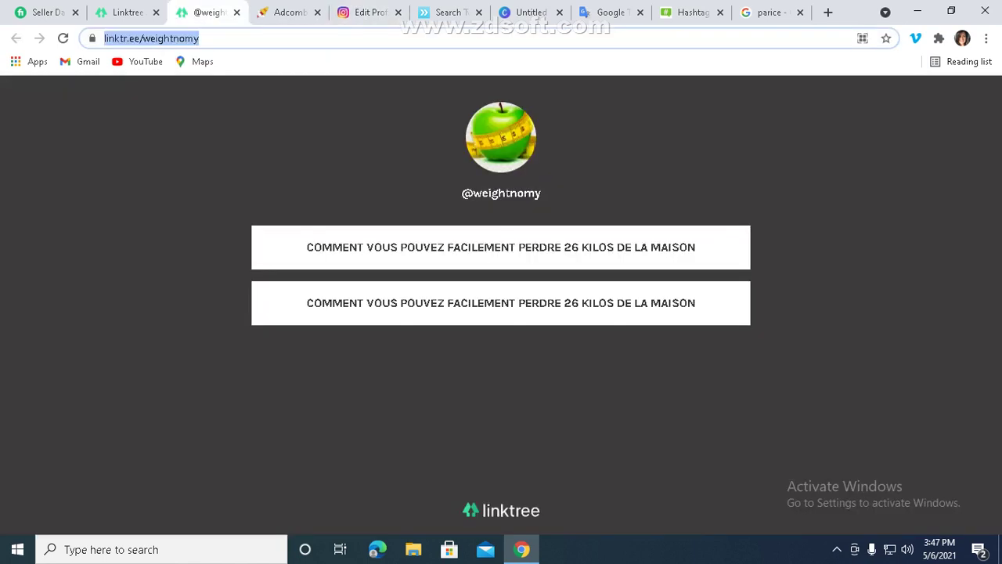
left_click(448, 13)
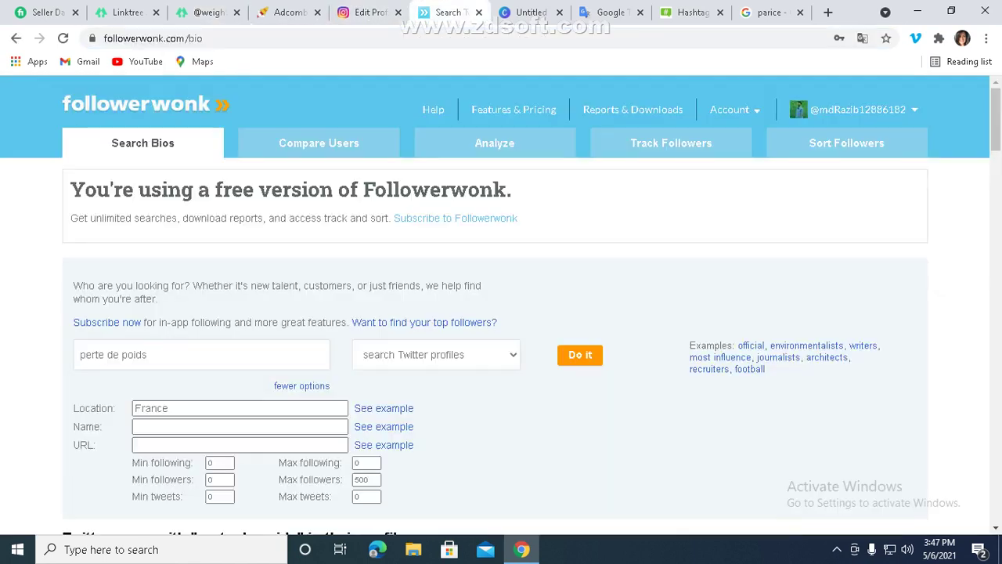
left_click(479, 12)
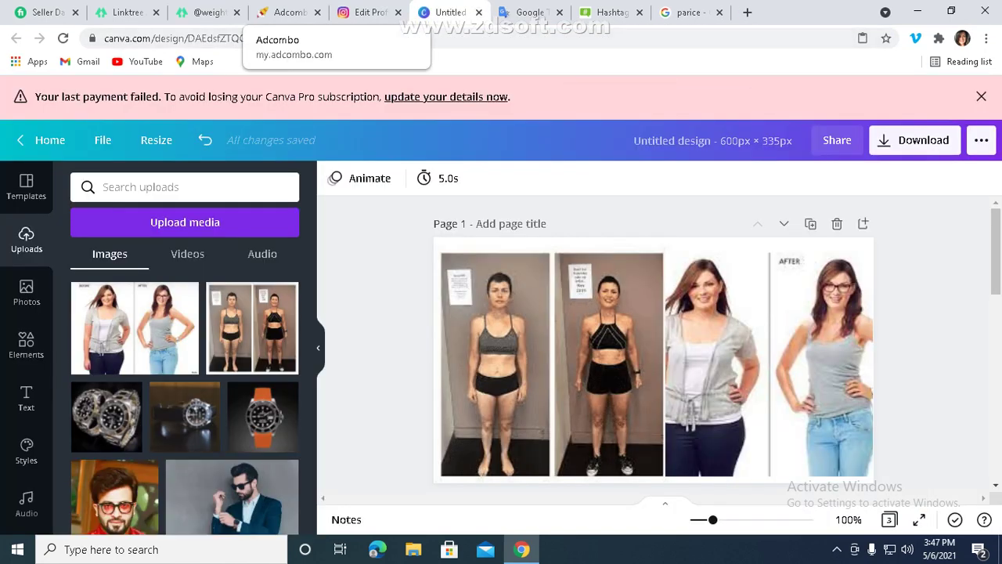
left_click(368, 13)
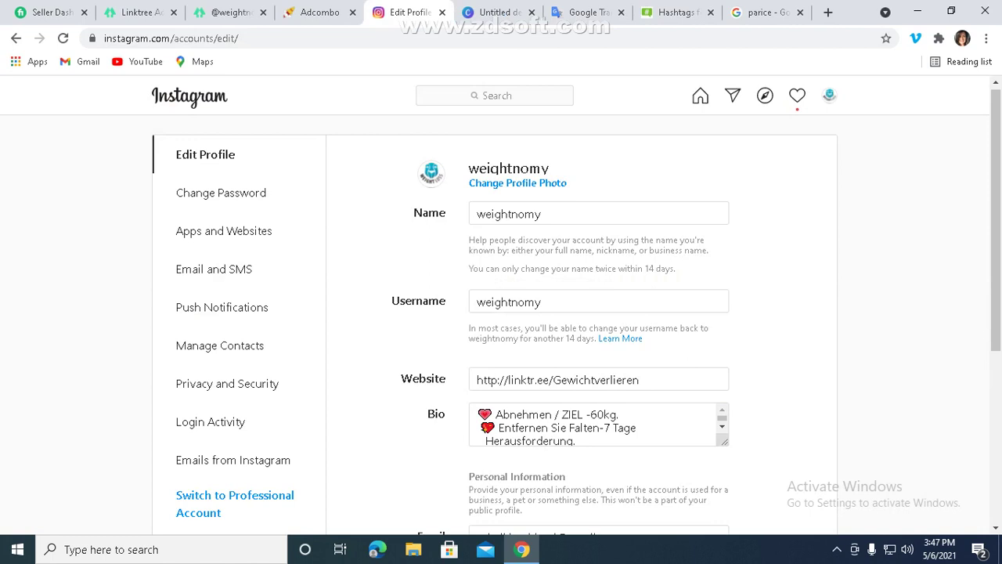
- Look through the name, username, website, bio and personal information fields of the Instagram profile form
scroll(577, 322, "down", 1)
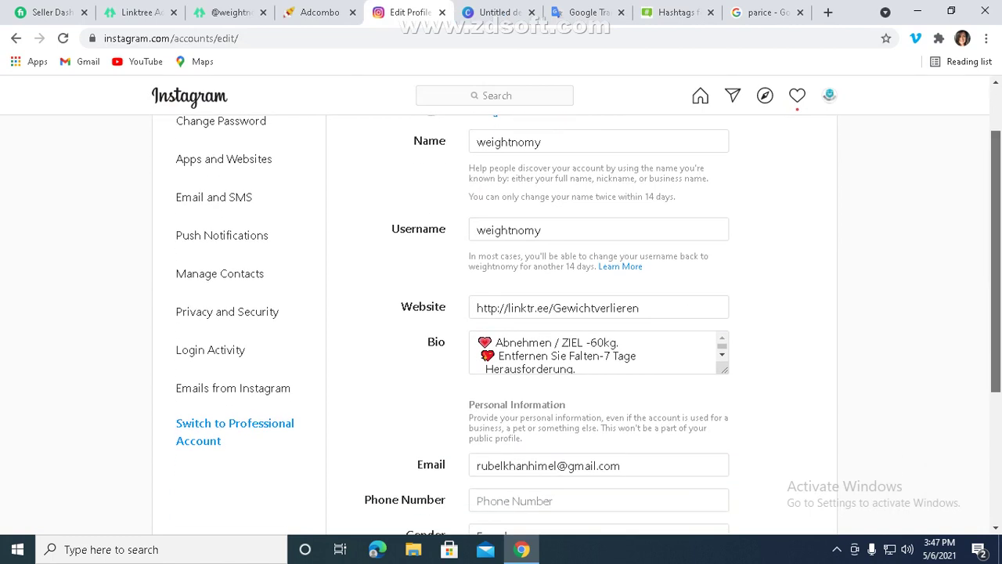
scroll(577, 322, "up", 1)
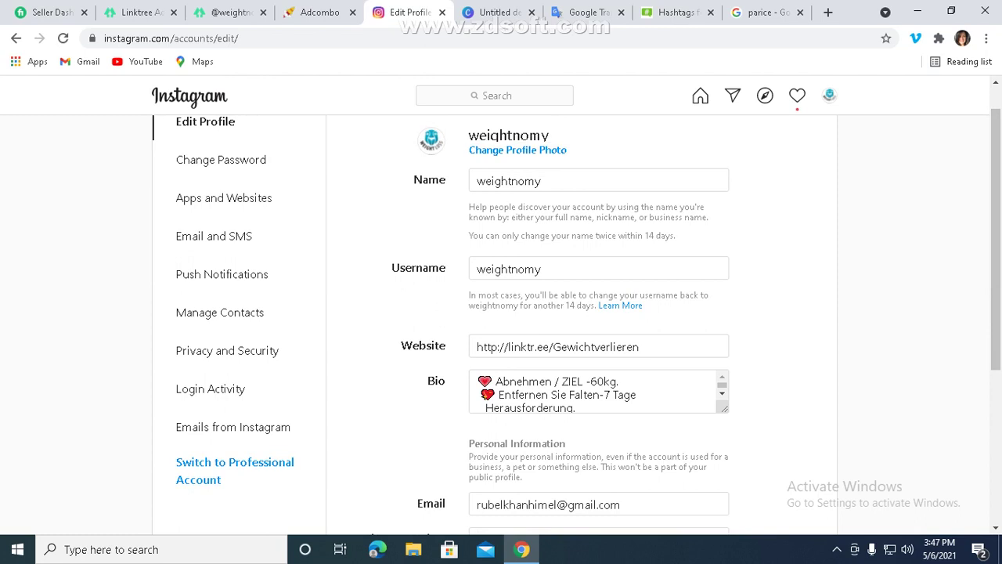
scroll(577, 321, "down", 1)
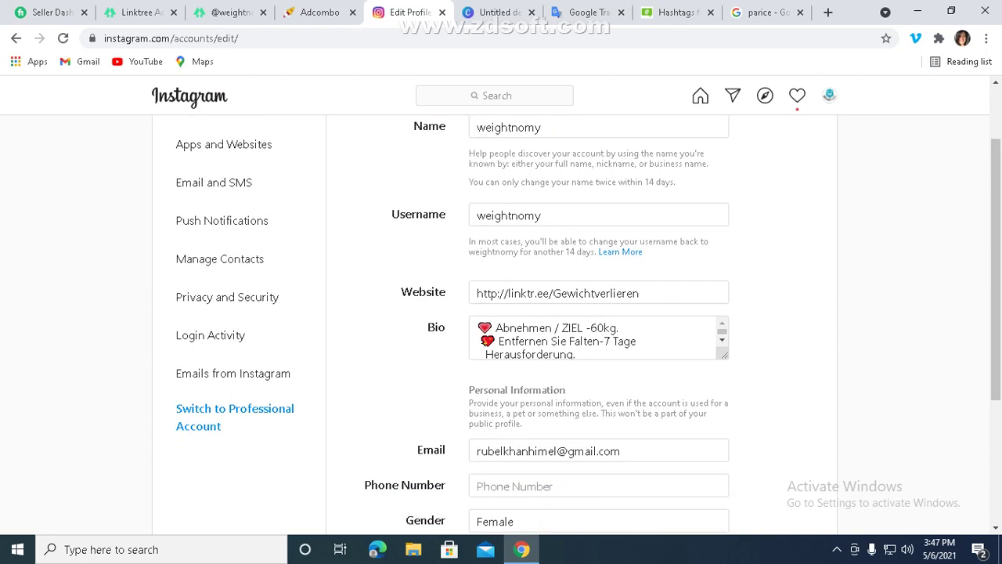
scroll(234, 349, "up", 2)
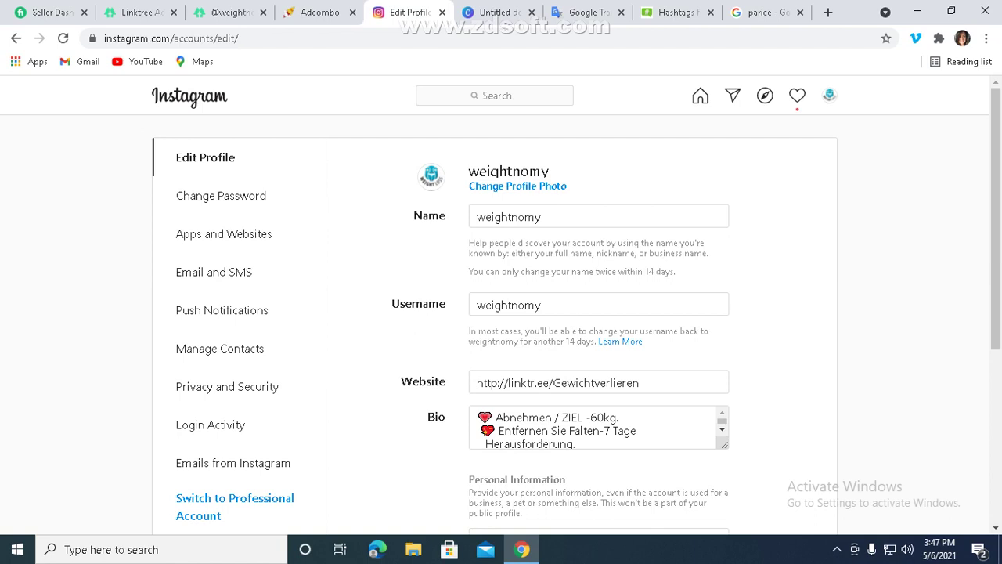
scroll(501, 313, "down", 1)
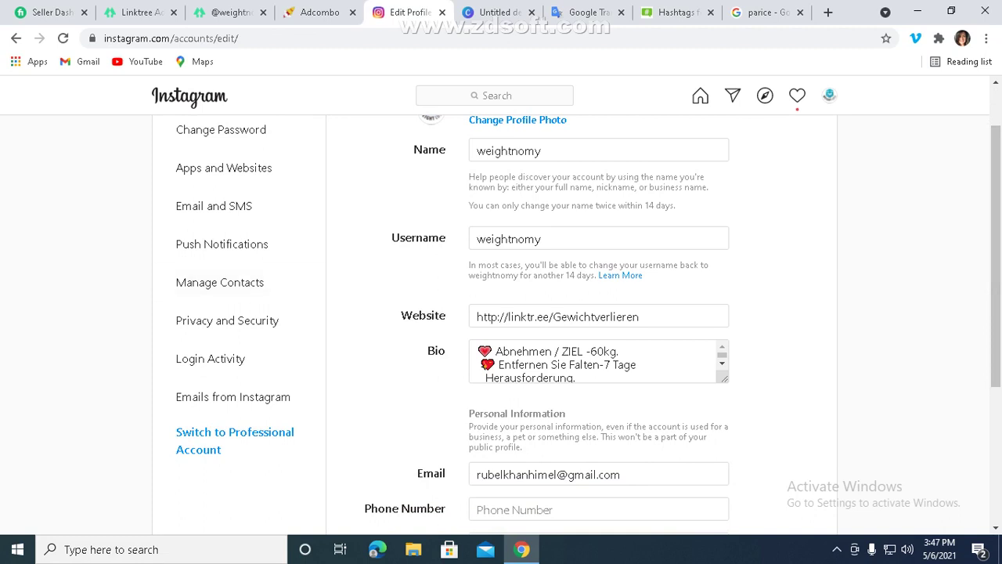
- Visit the Linktree address from the profile's Website field and translate that page from German into English
left_click(647, 317)
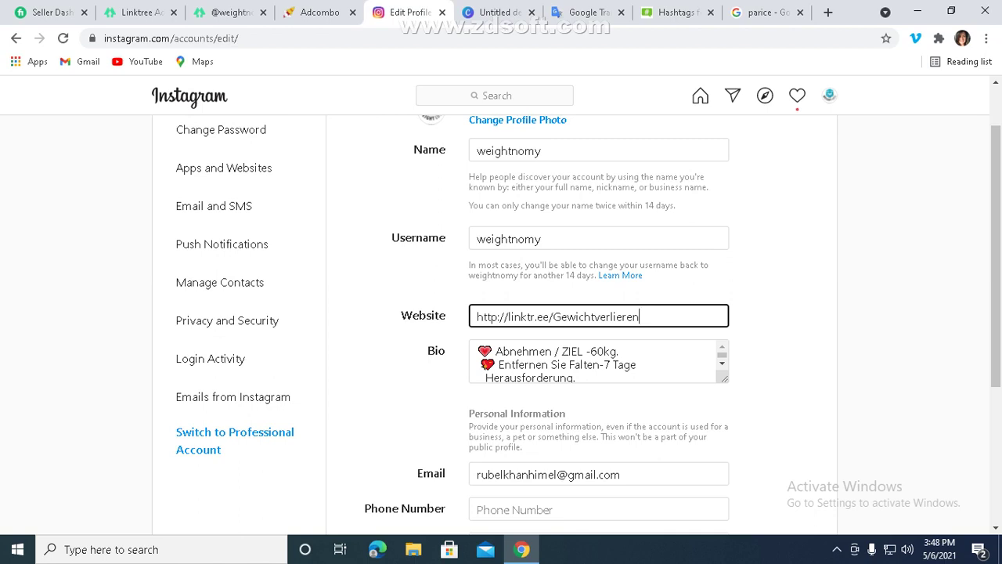
triple_click(567, 316)
right_click(566, 317)
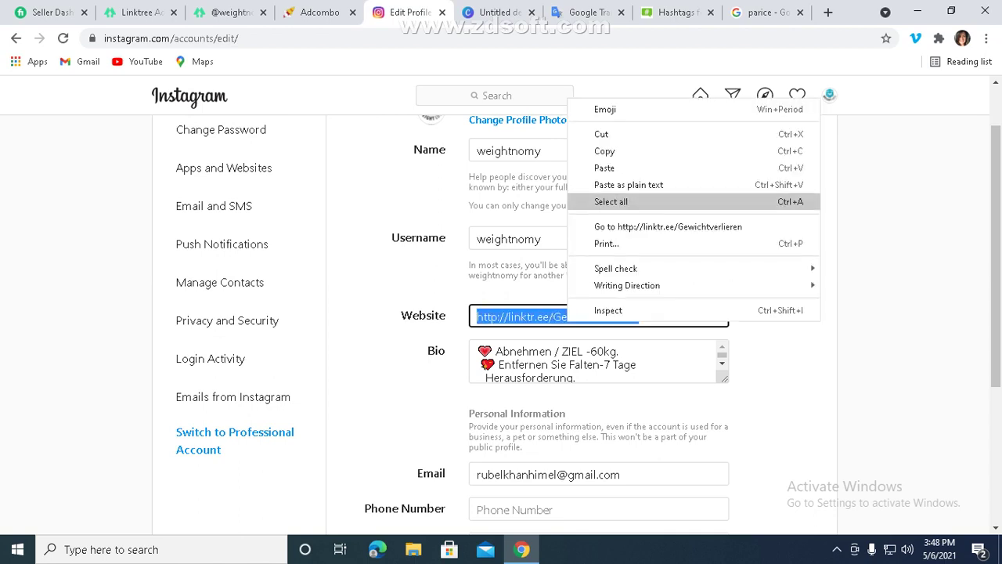
left_click(668, 226)
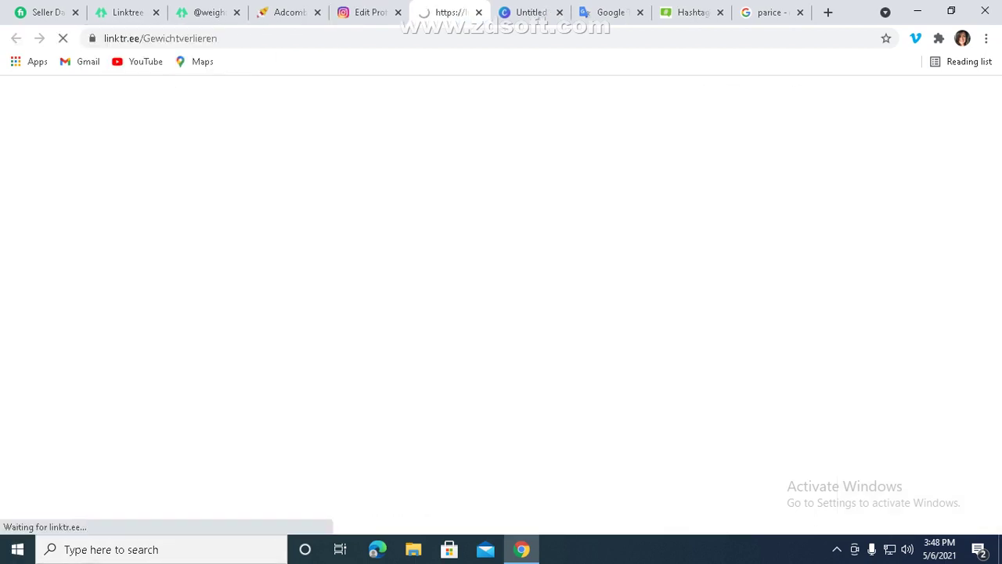
left_click(786, 67)
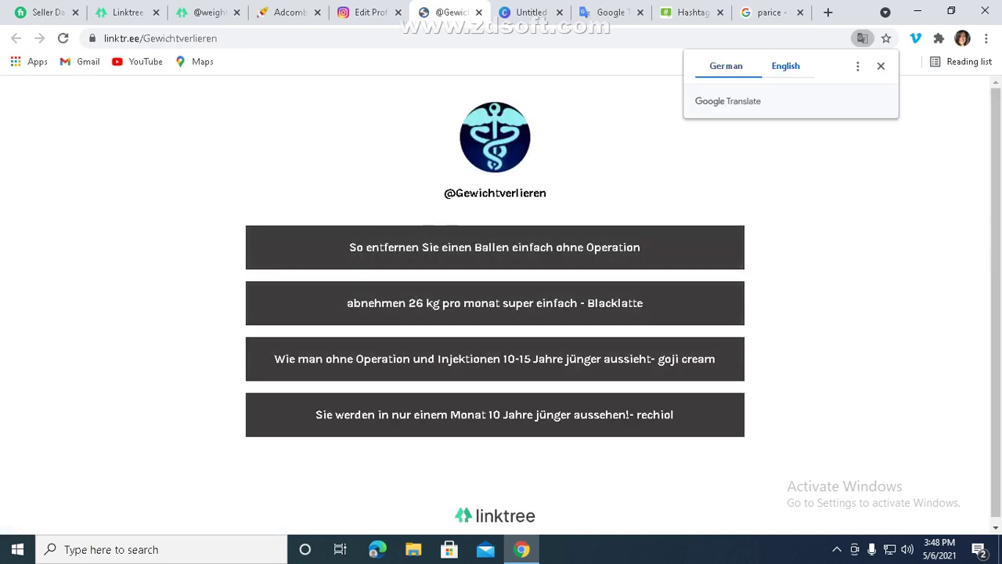
- View the Valgus product offer linked on the Linktree page, close it and return to the Instagram profile form
left_click(494, 302)
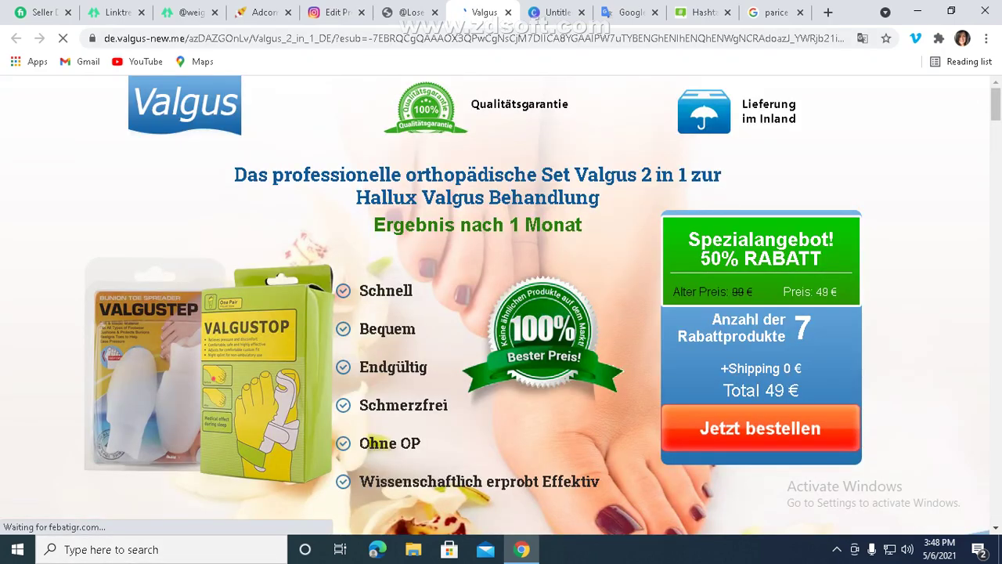
left_click(507, 11)
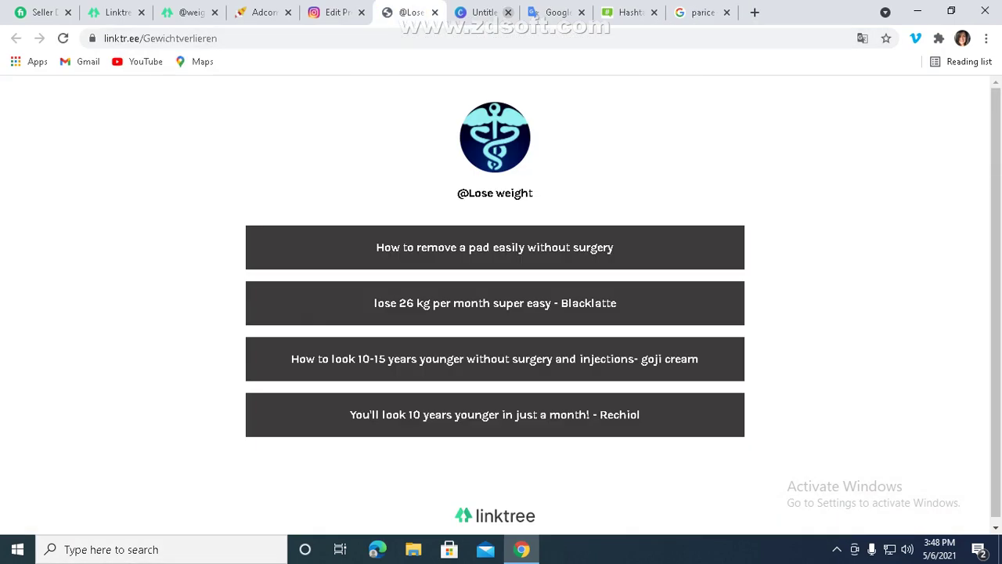
left_click(368, 11)
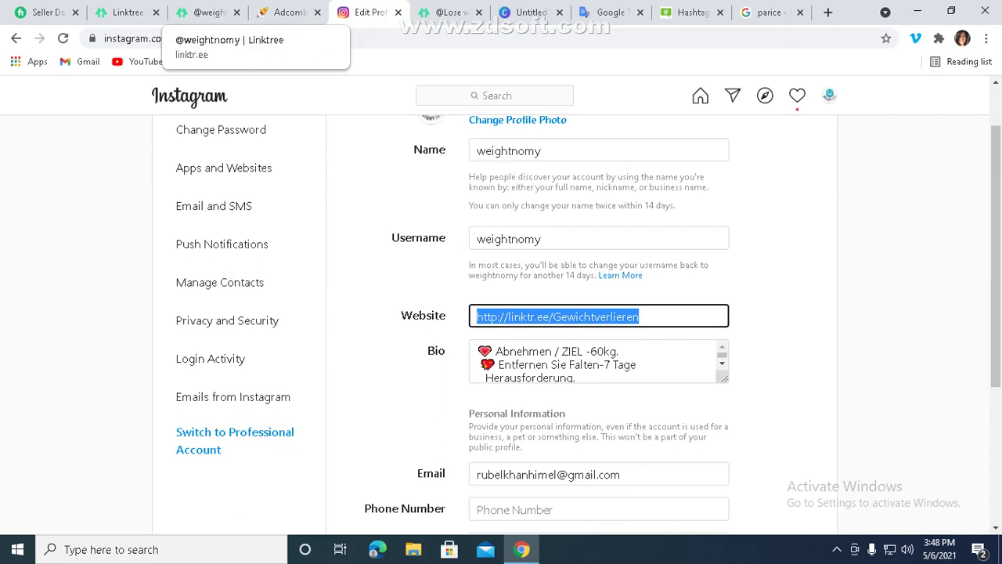
left_click(207, 12)
left_click(368, 12)
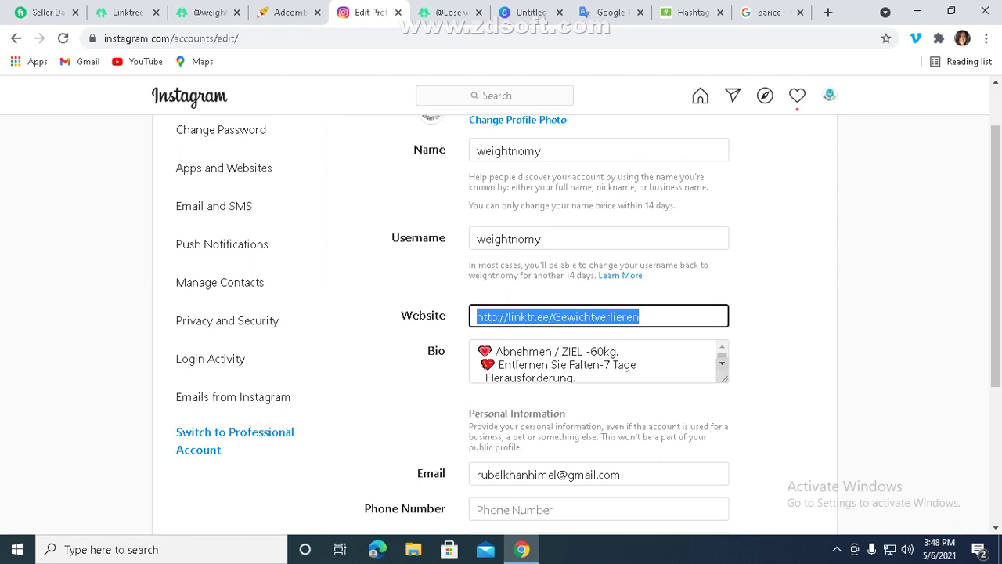
- Read through the full bio text and the remaining fields in the Instagram profile form
left_click(722, 364)
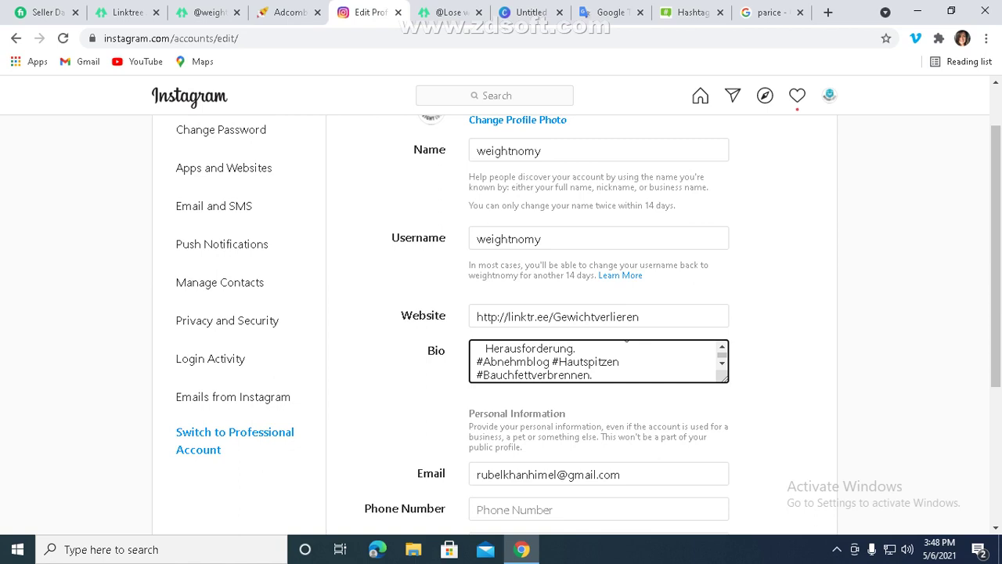
scroll(599, 361, "up", 2)
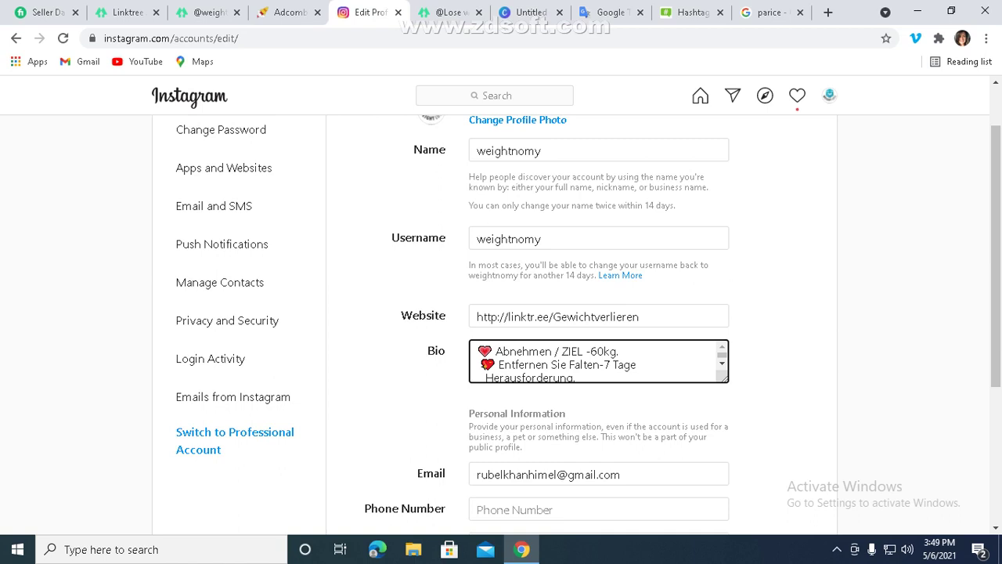
left_click(722, 364)
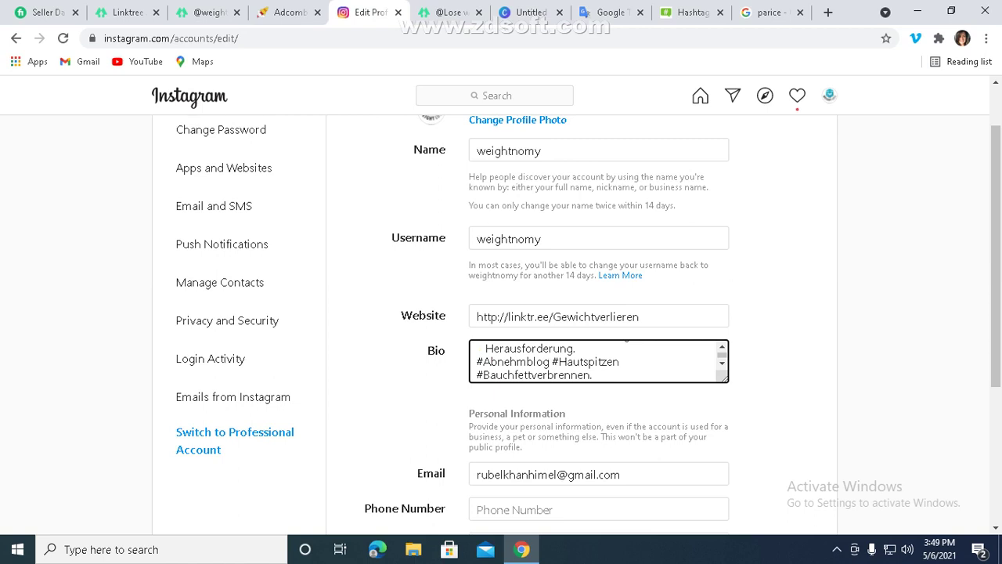
scroll(501, 313, "down", 2)
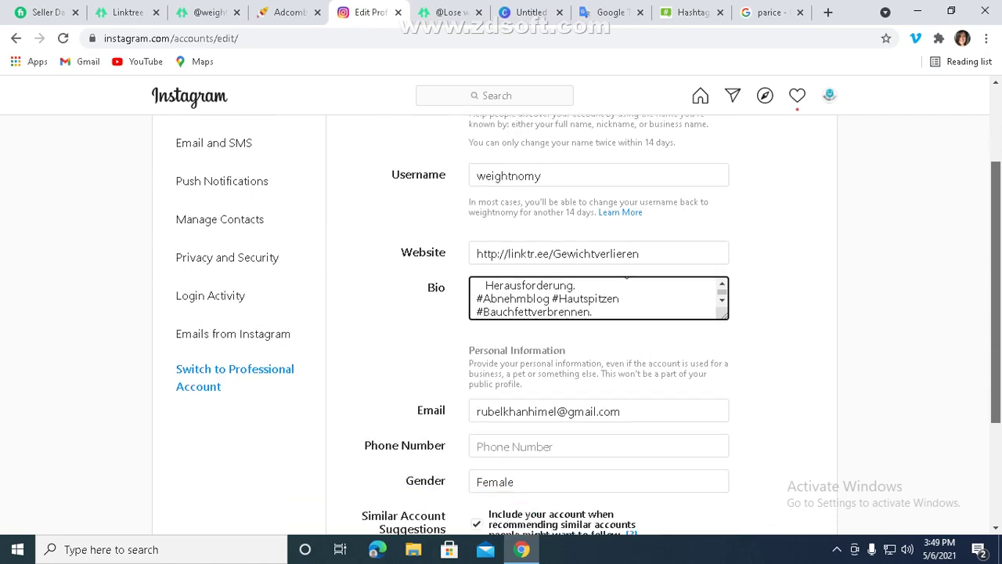
scroll(501, 313, "up", 3)
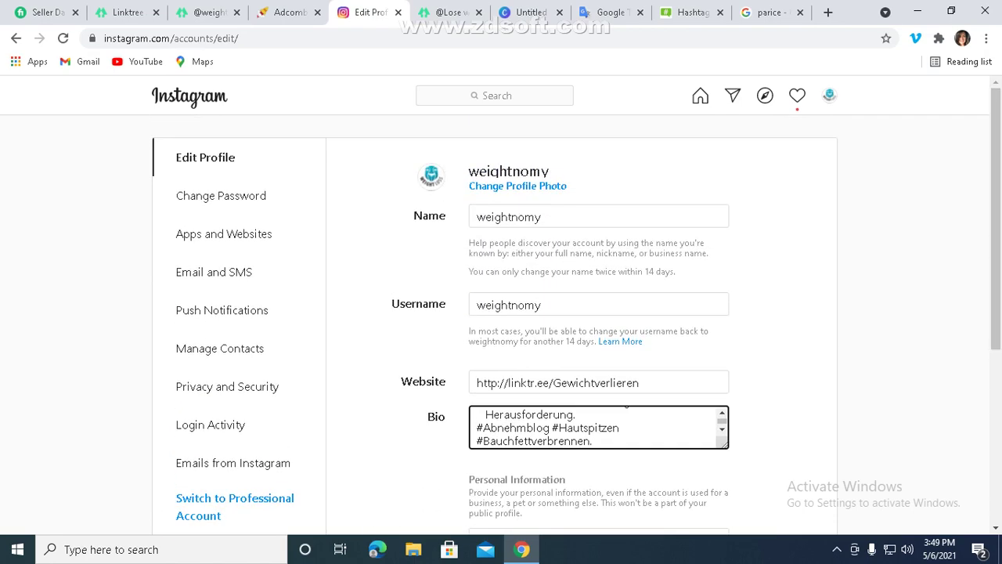
- Check the remaining fields of the Instagram profile form and open the account's own public profile page
scroll(501, 313, "down", 1)
scroll(501, 313, "up", 1)
scroll(501, 313, "down", 3)
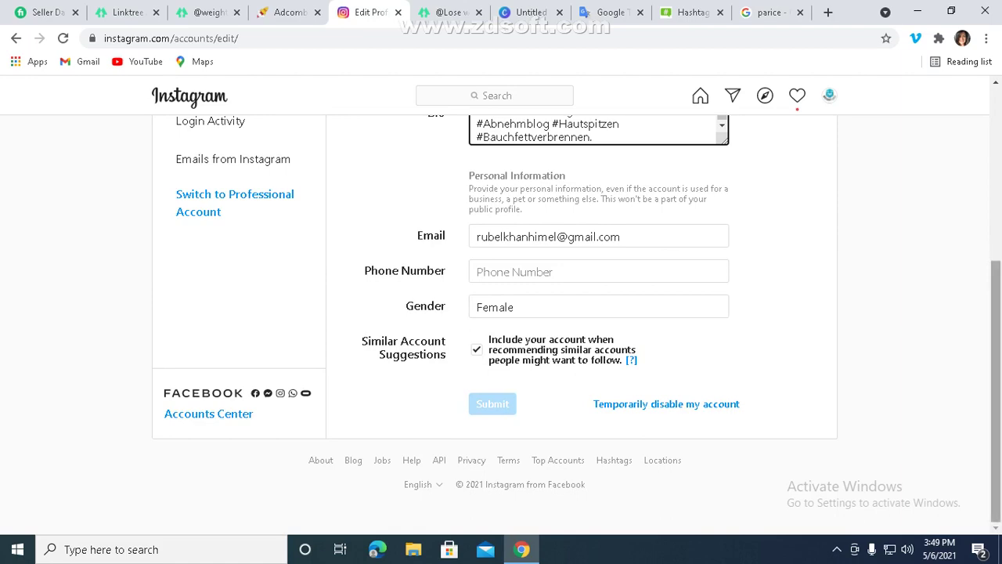
scroll(501, 313, "up", 3)
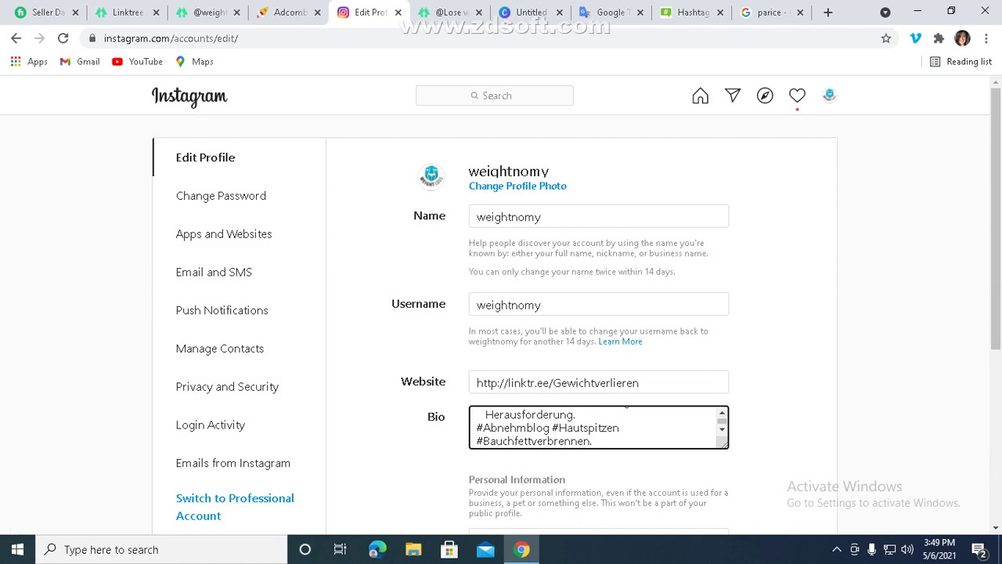
left_click(829, 95)
left_click(735, 128)
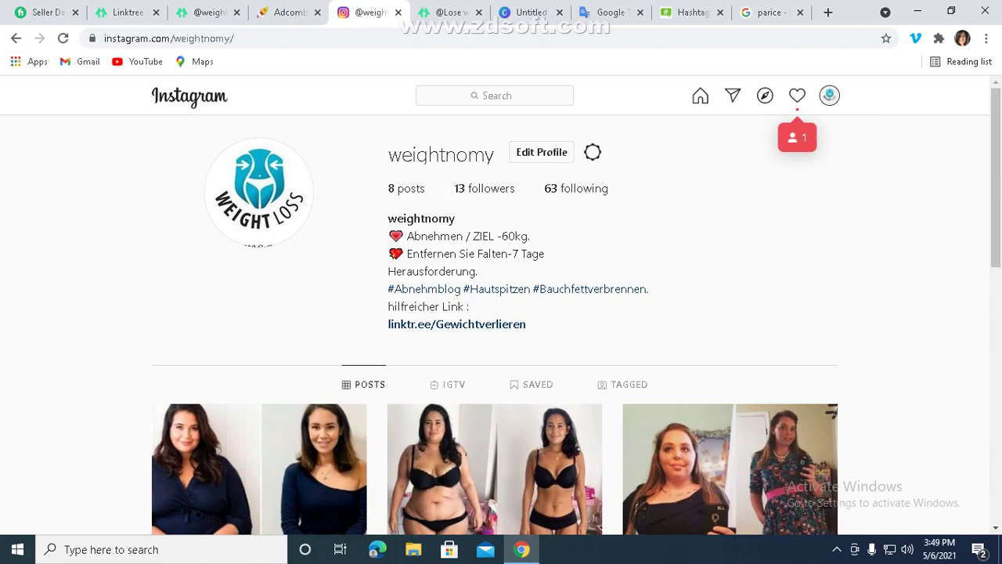
- View the newest follower's story from the activity notifications, close it and return to the profile header
left_click(797, 95)
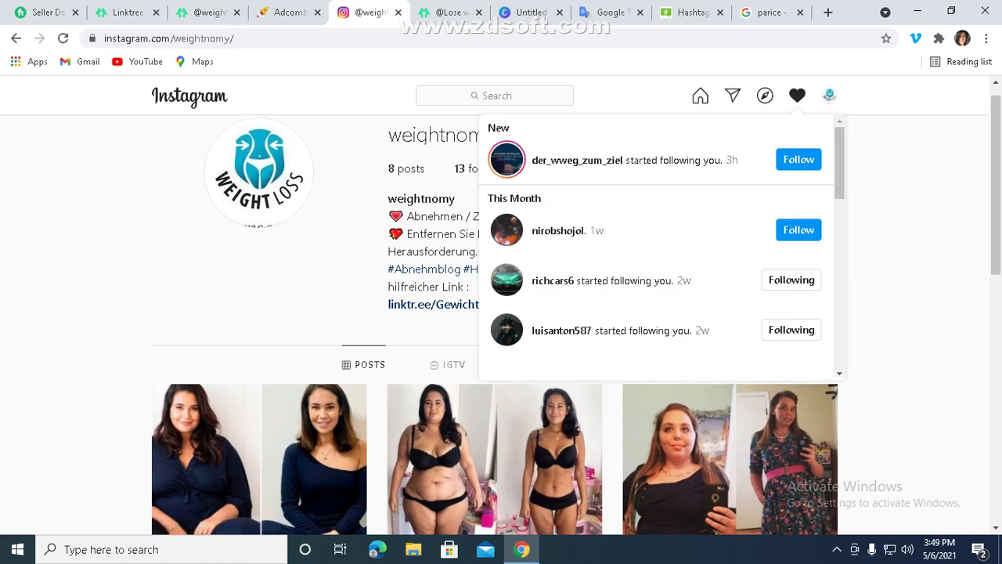
left_click(507, 158)
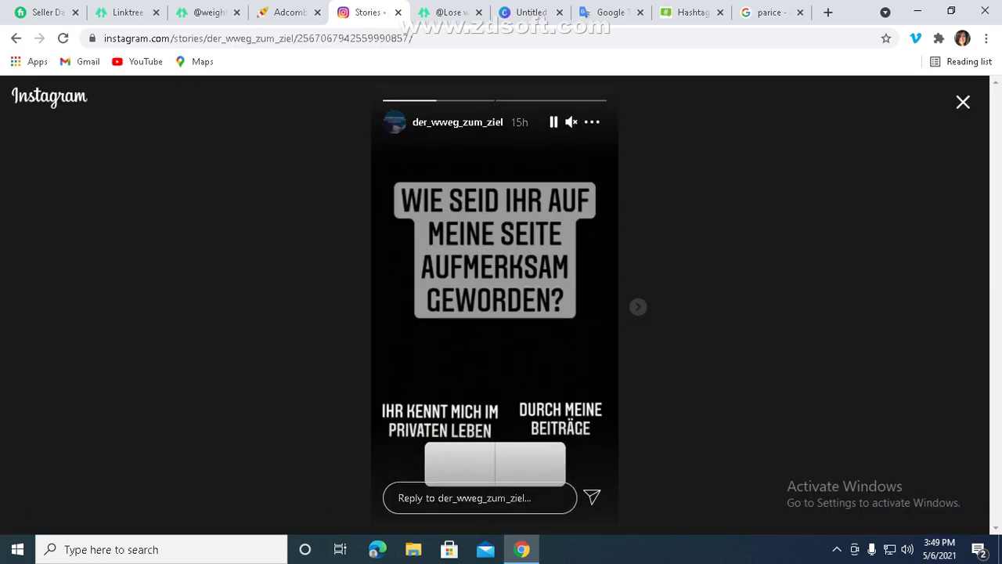
key("Escape")
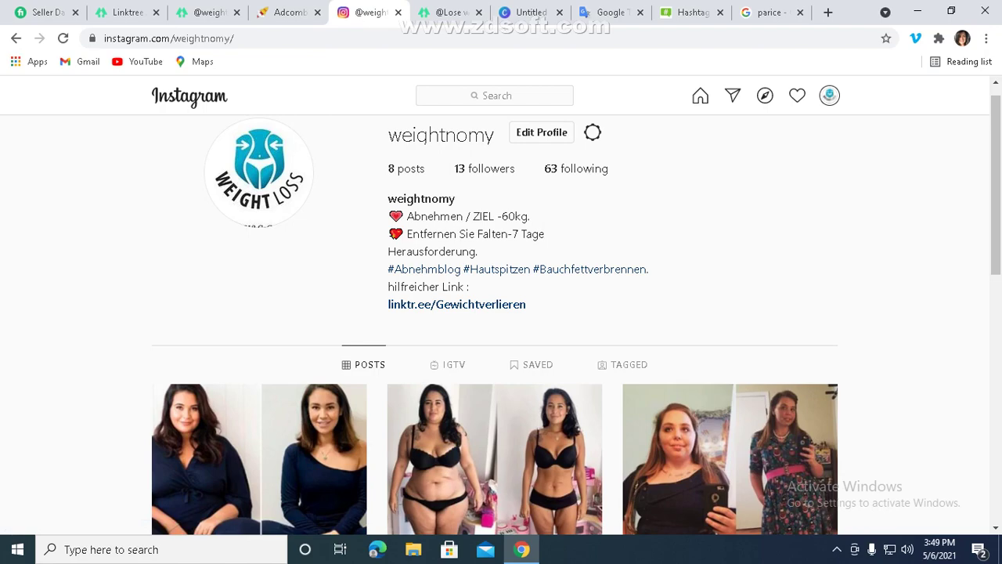
mouse_move(996, 185)
left_mouse_down()
mouse_move(995, 431)
mouse_move(995, 177)
left_mouse_up()
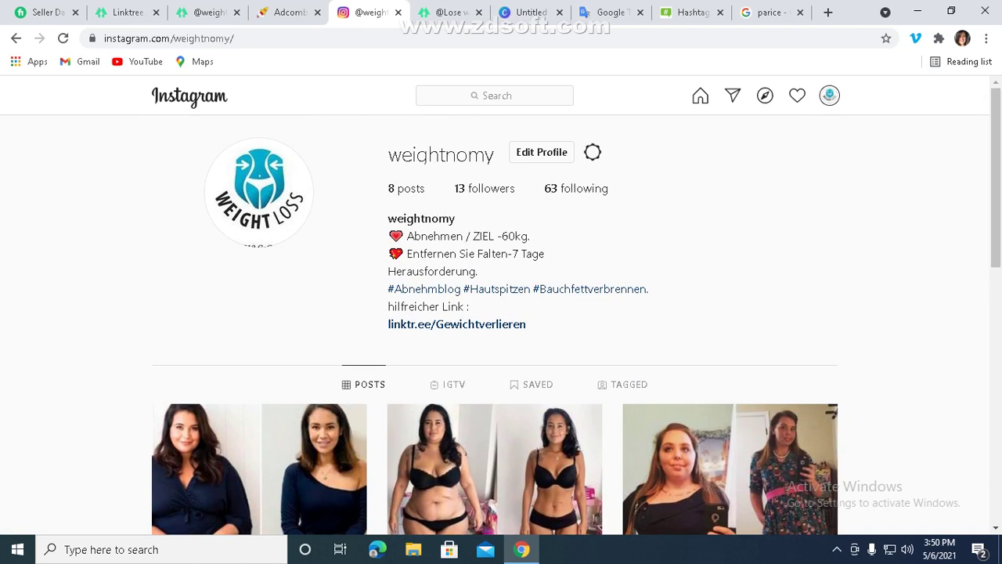
- Search Instagram for "weightloss" and open the weightloss.dietplan profile
left_click(495, 96)
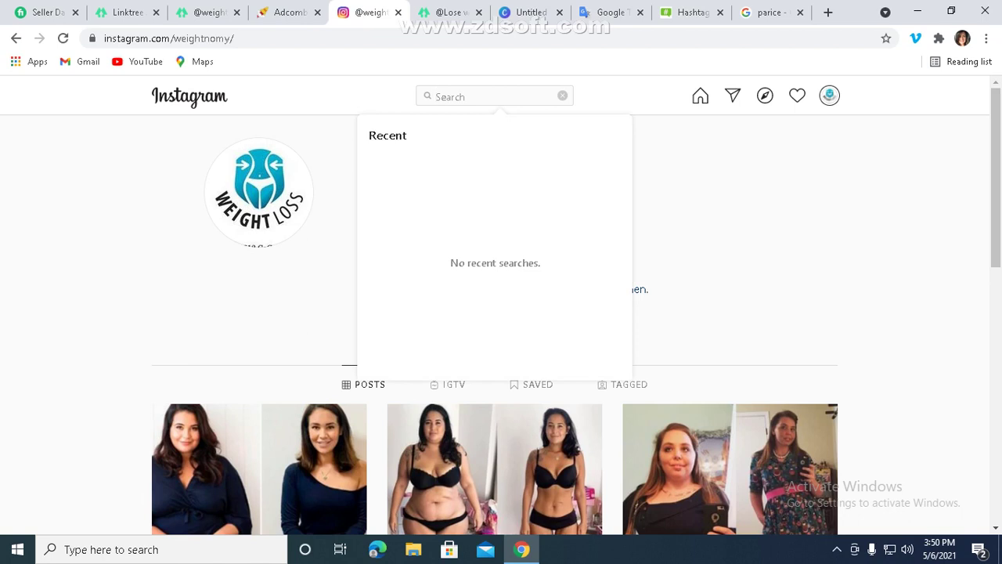
type("weightloss")
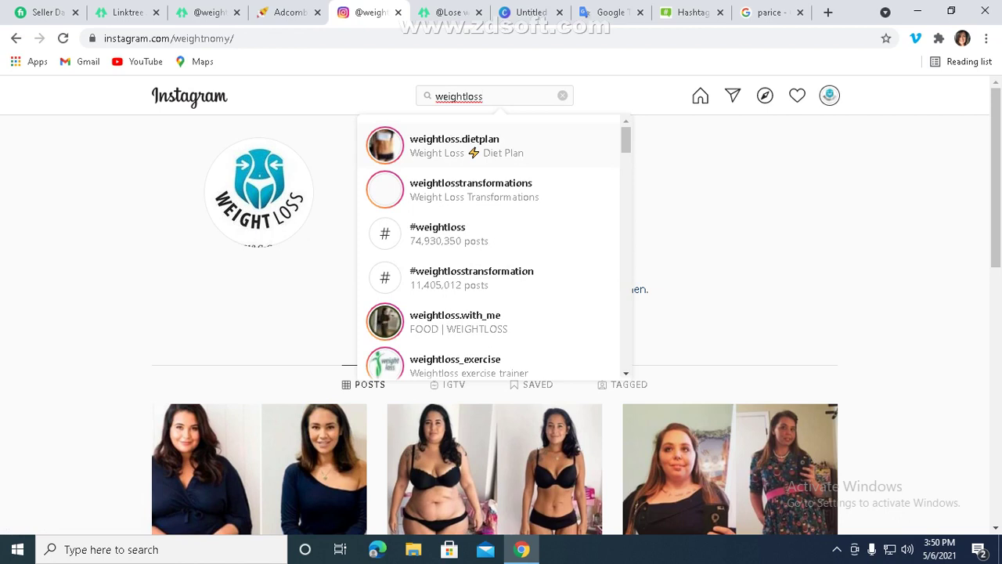
key("Return")
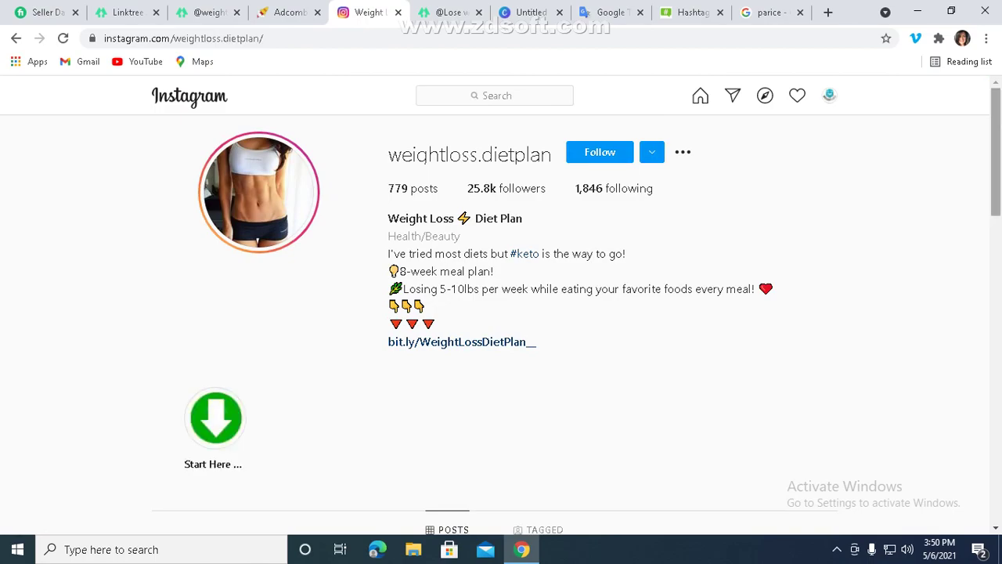
- Browse the weightloss.dietplan profile's post grid, story and Start Here highlight
scroll(501, 313, "down", 5)
scroll(501, 313, "down", 9)
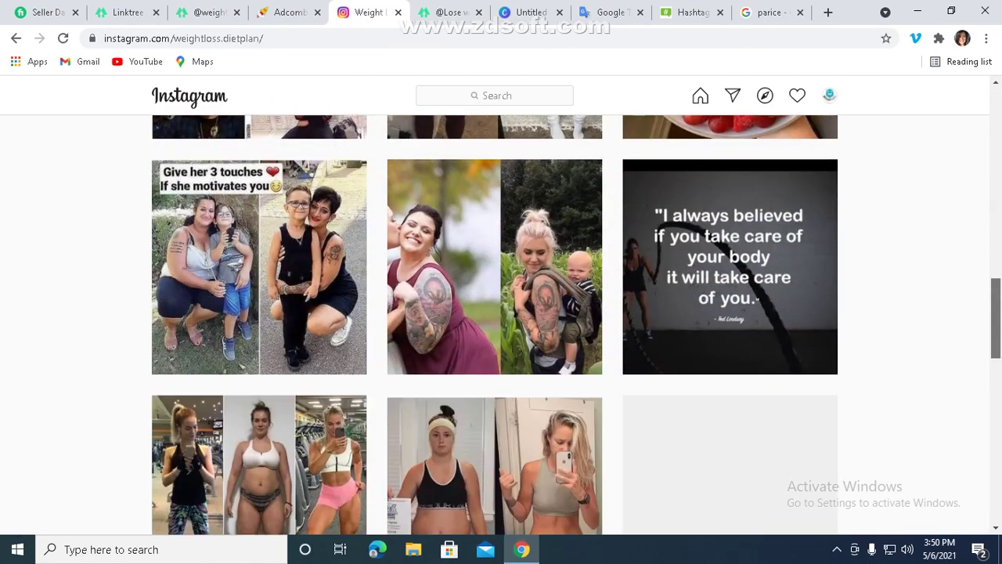
scroll(501, 313, "down", 3)
scroll(501, 313, "up", 15)
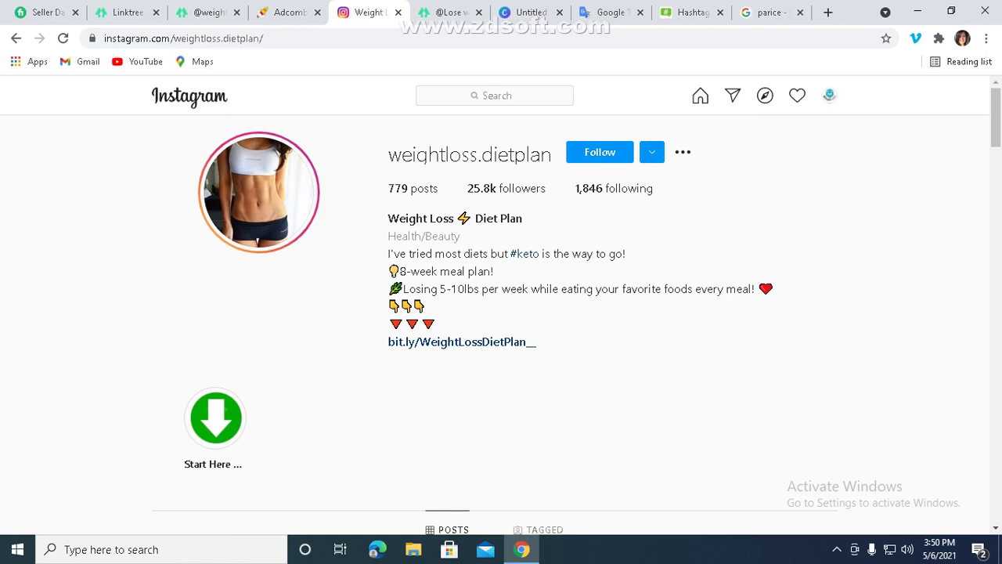
left_click(258, 193)
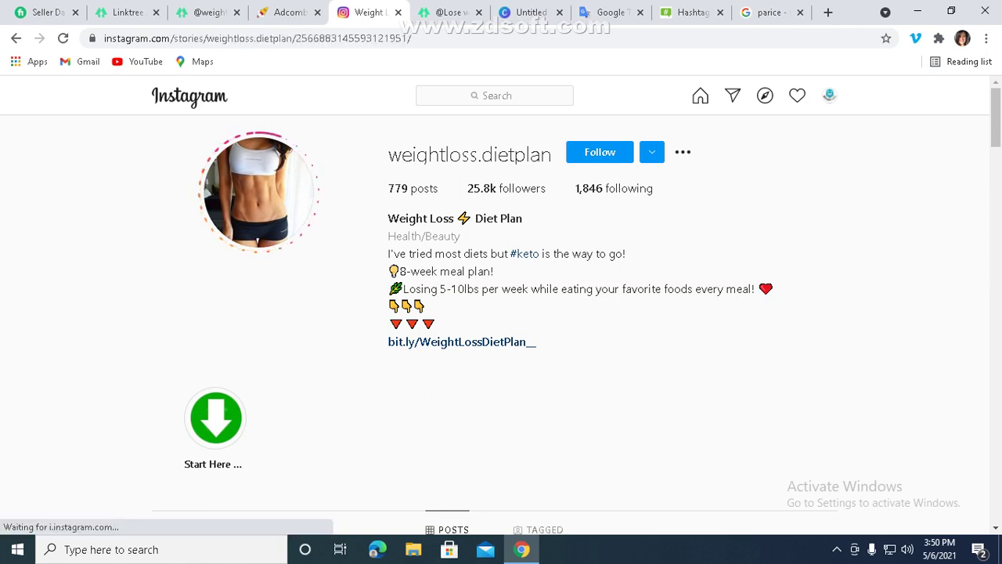
left_click(962, 101)
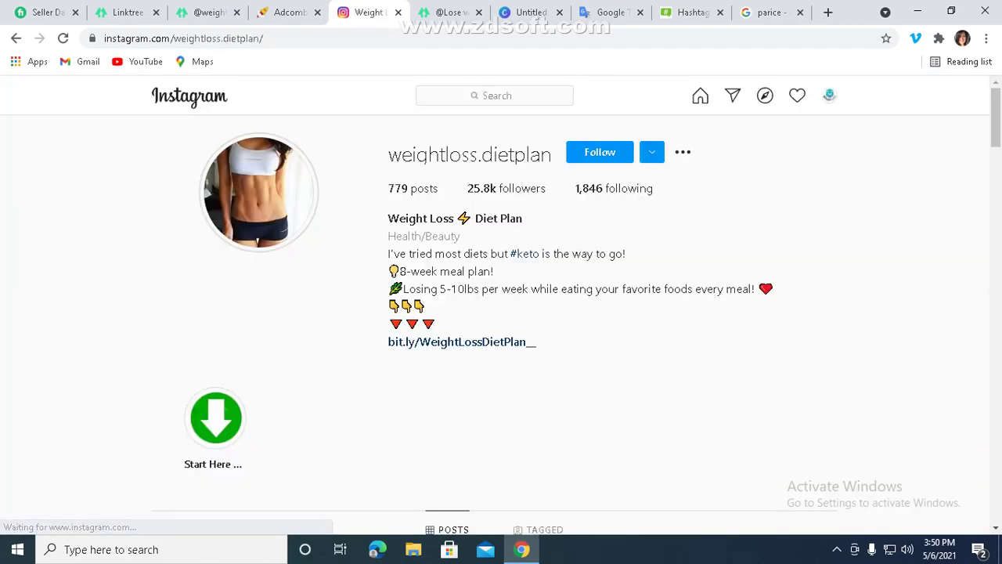
left_click_drag(996, 118, 995, 144)
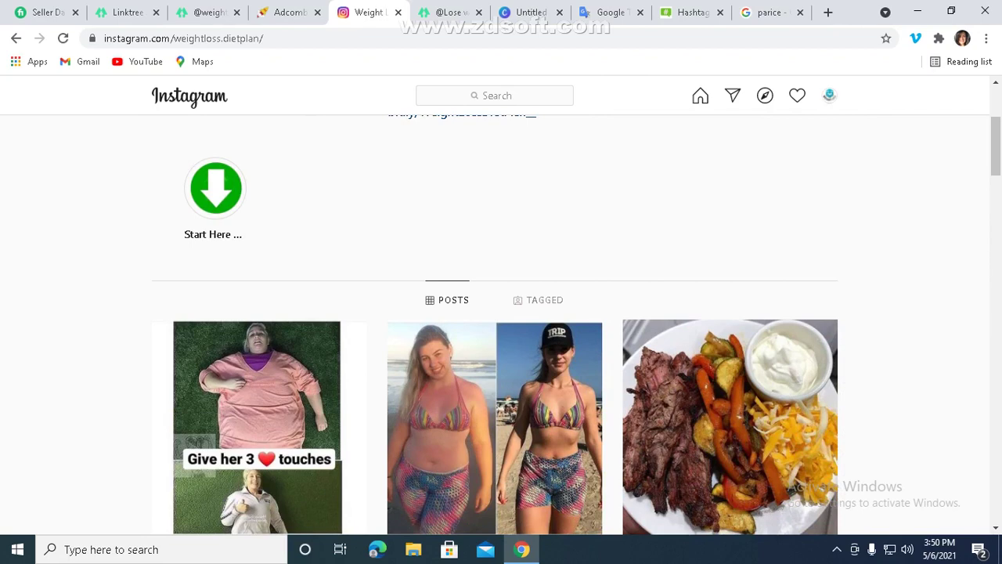
left_click(216, 188)
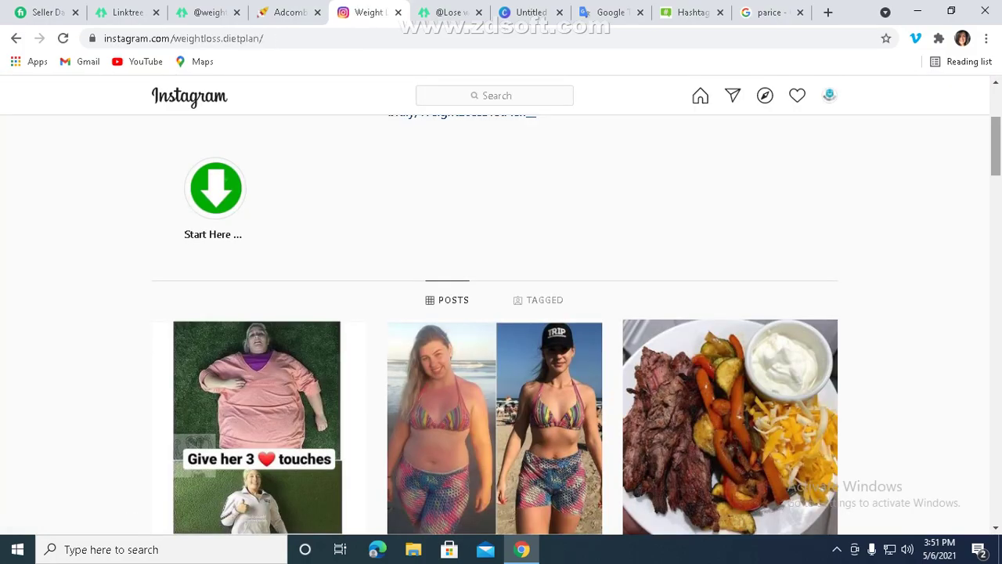
scroll(501, 313, "down", 15)
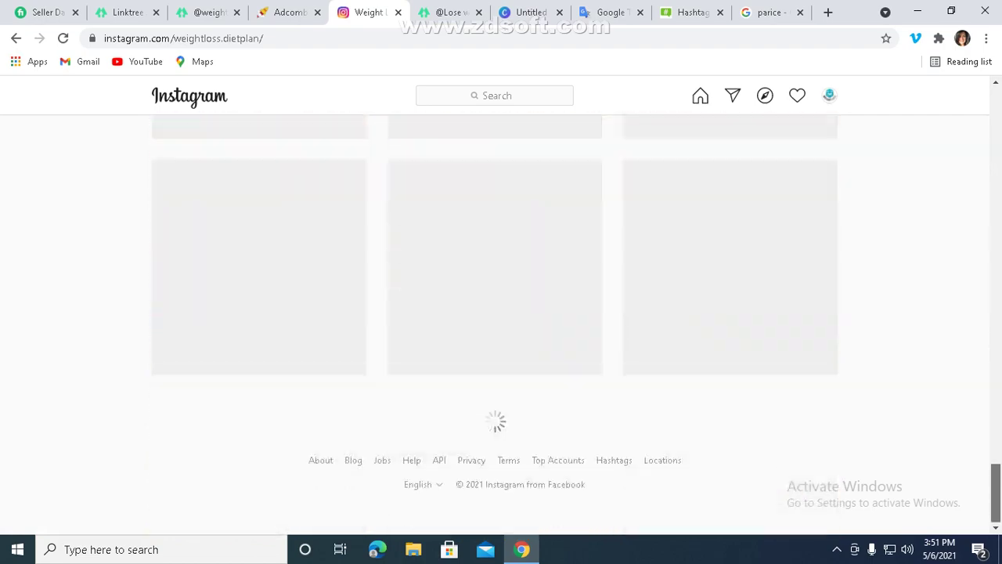
left_click_drag(996, 492, 996, 134)
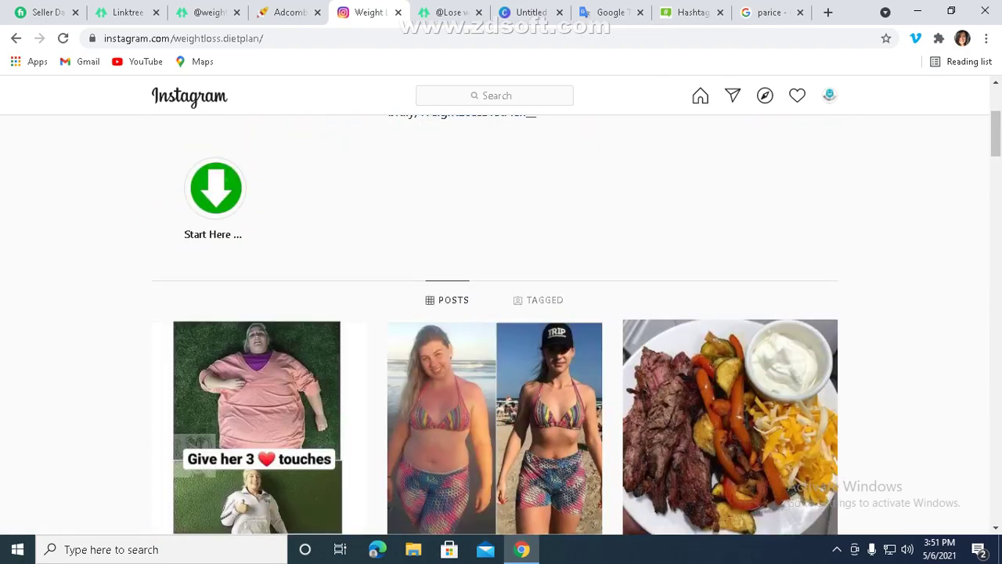
mouse_move(996, 134)
left_mouse_down()
mouse_move(996, 148)
mouse_move(996, 125)
left_mouse_up()
- Open the profile's first post, follow weightloss.dietplan from it and close the post
left_click(258, 478)
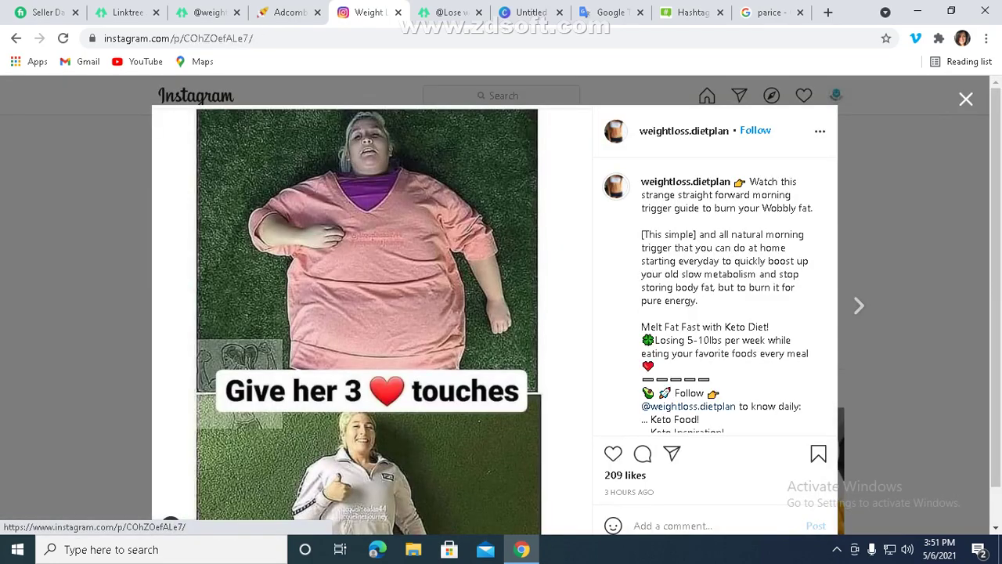
left_click(756, 130)
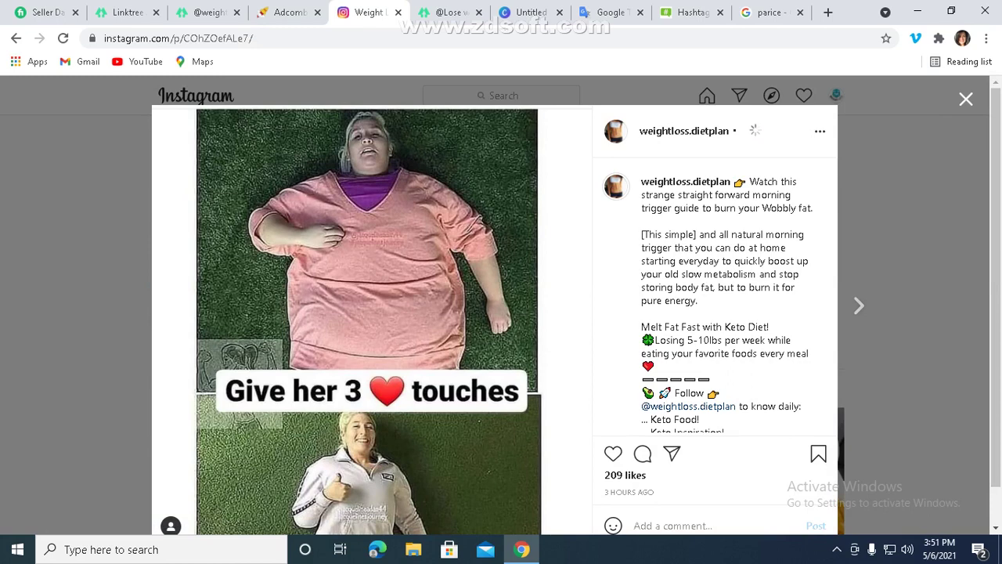
left_click(965, 99)
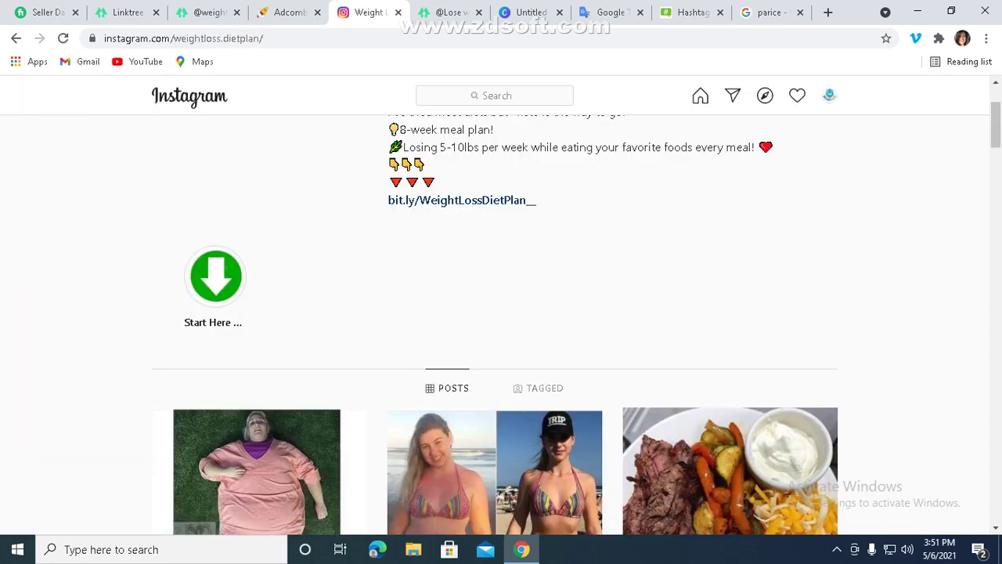
- View the followers list of weightloss.dietplan and close it
scroll(501, 313, "up", 2)
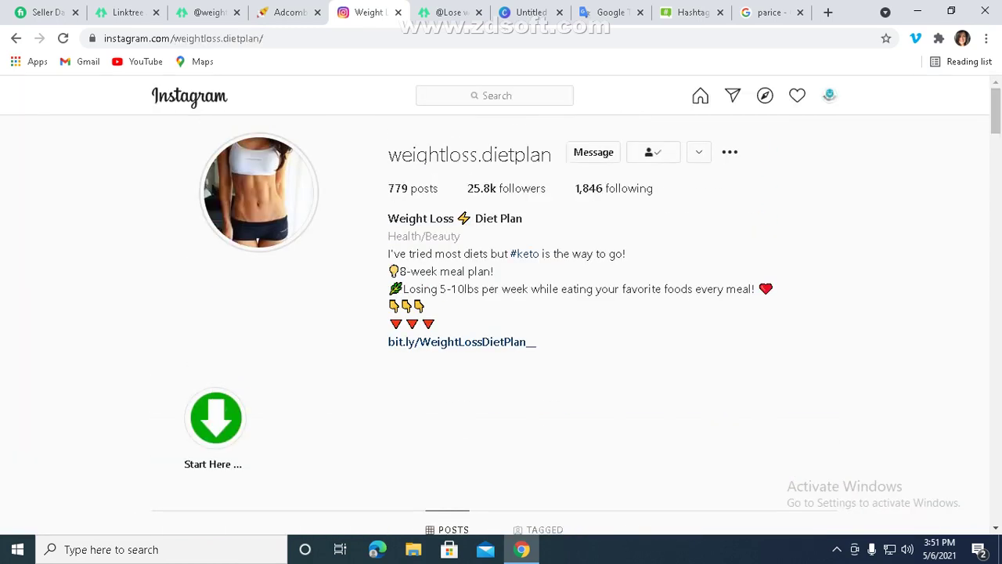
left_click(506, 188)
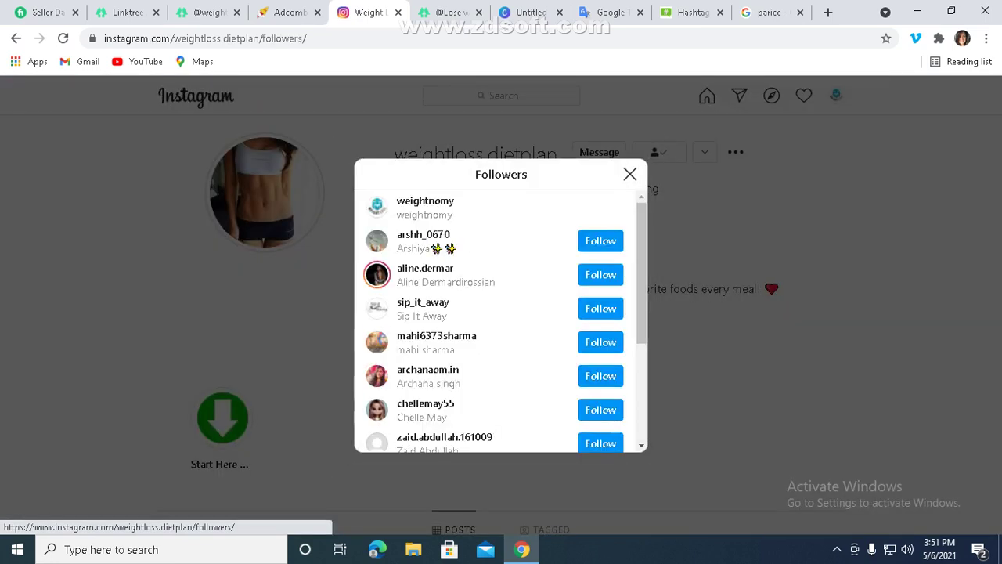
key("Escape")
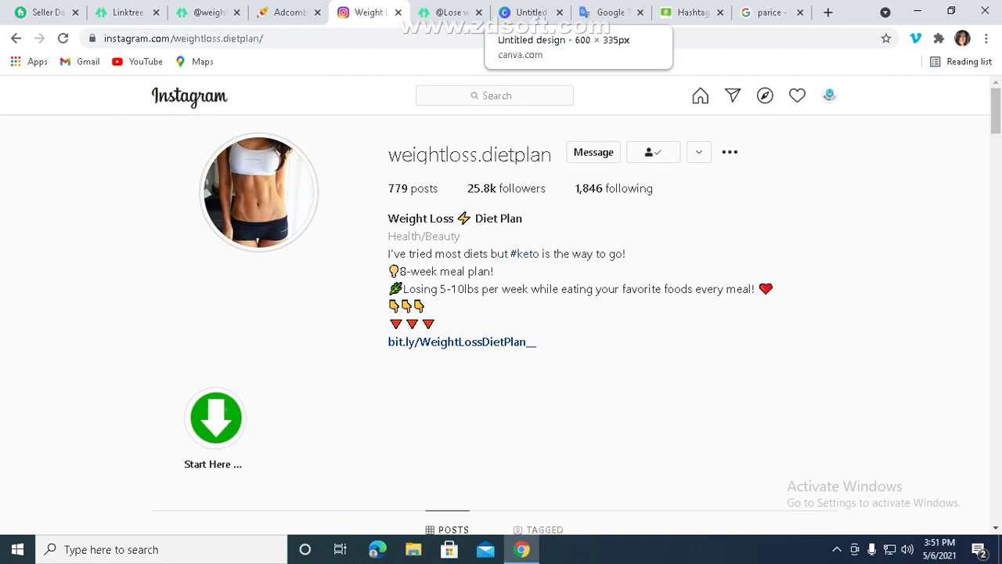
- Switch to Google Translate, set the target language to German and copy the translated term "Gewichtsverlust"
left_click(610, 12)
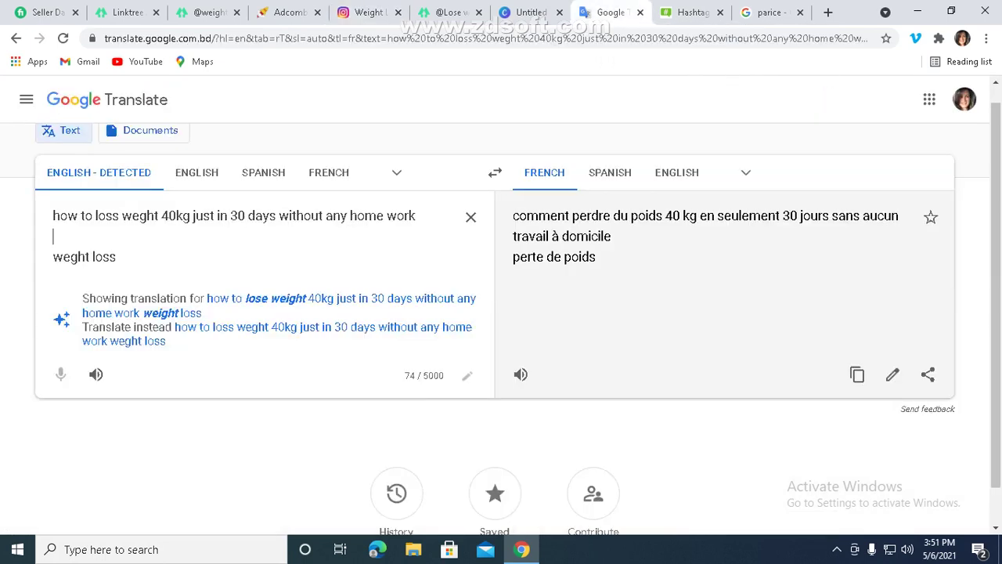
triple_click(540, 258)
right_click(540, 262)
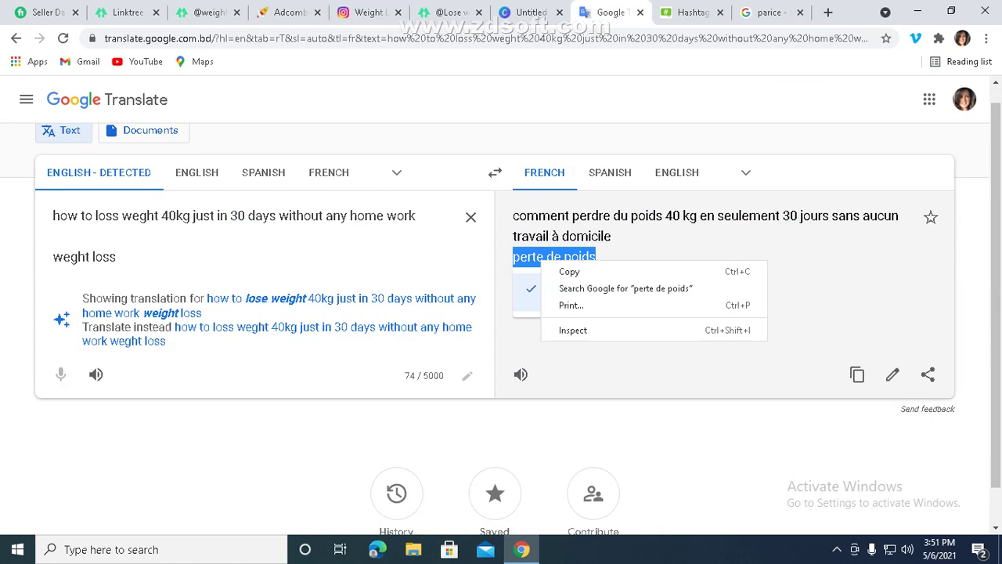
left_click(676, 173)
left_click(745, 173)
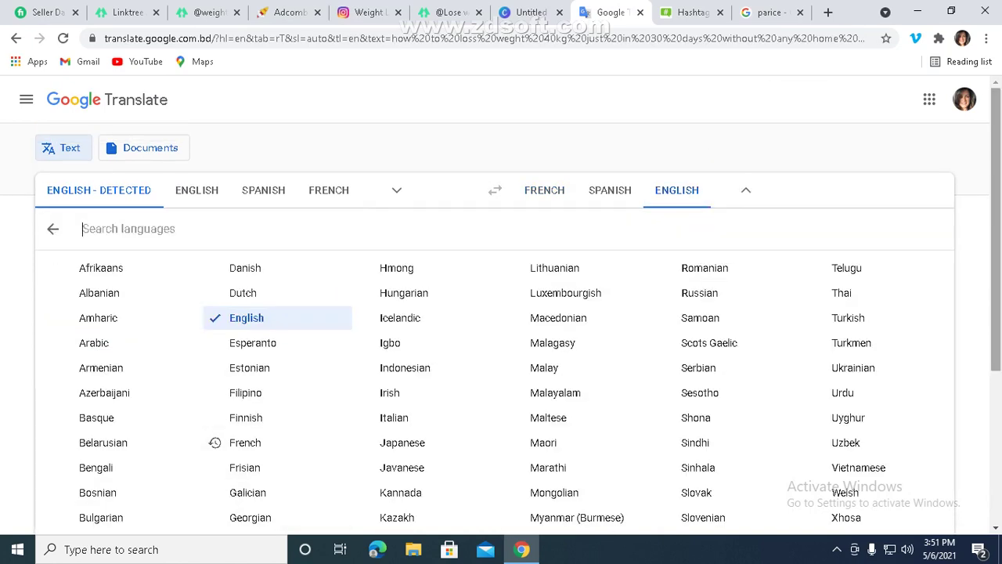
scroll(501, 352, "down", 1)
left_click(245, 490)
left_click(560, 200)
right_click(560, 200)
left_click(595, 208)
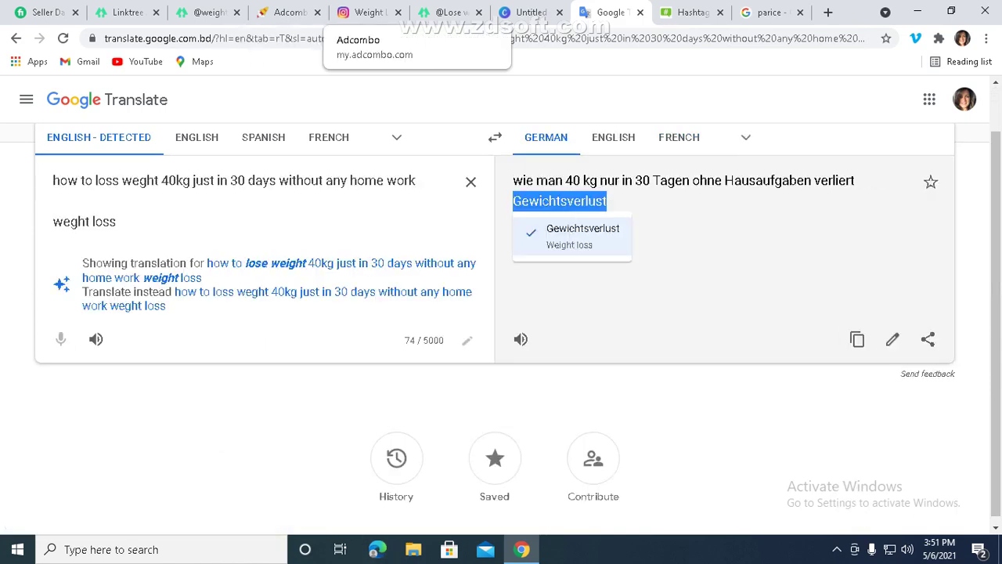
- Return to Instagram, search for "Gewichtsverlust" and open the gewichtsverlust_ww profile to look it over
left_click(365, 12)
left_click(500, 96)
right_click(522, 97)
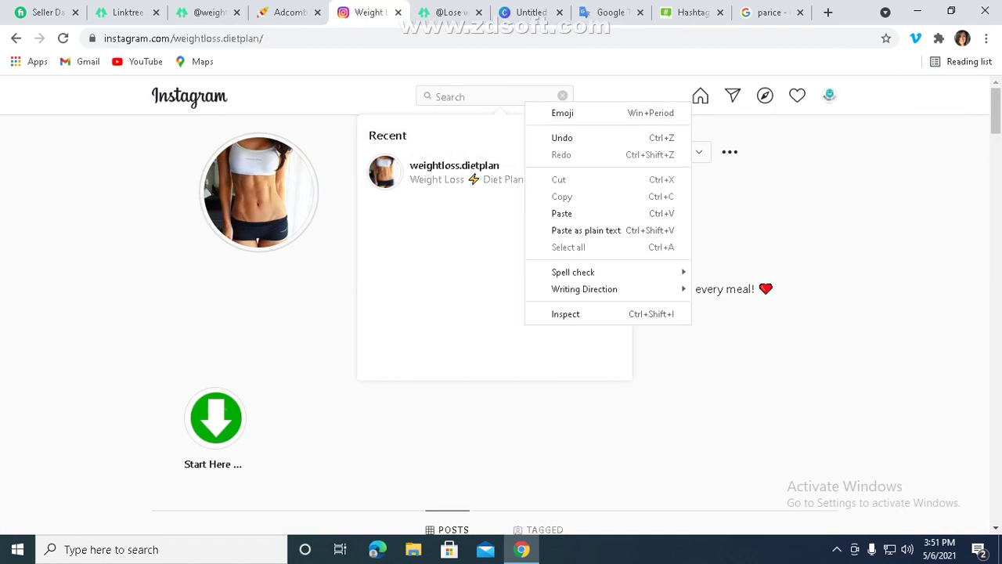
left_click(553, 213)
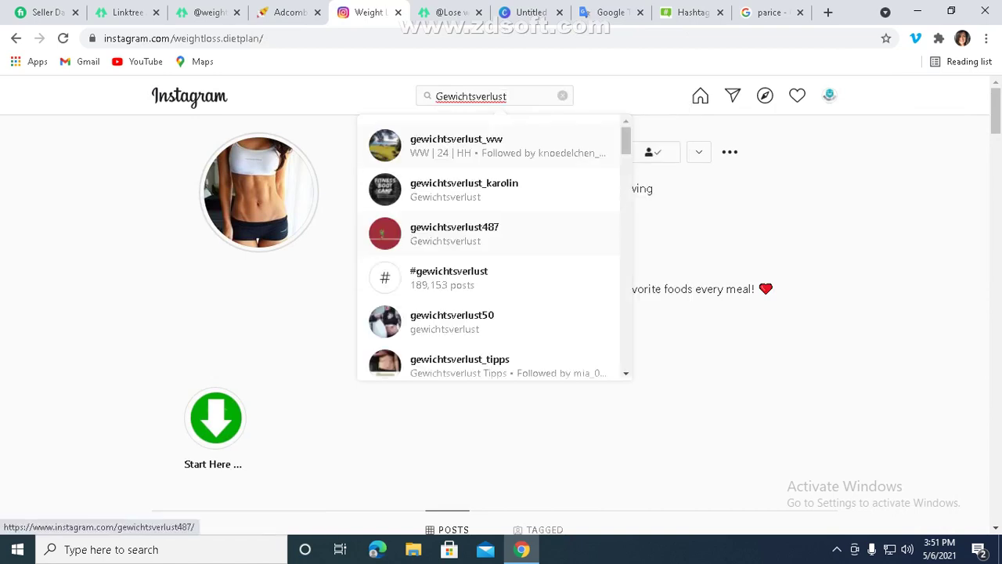
left_click(456, 145)
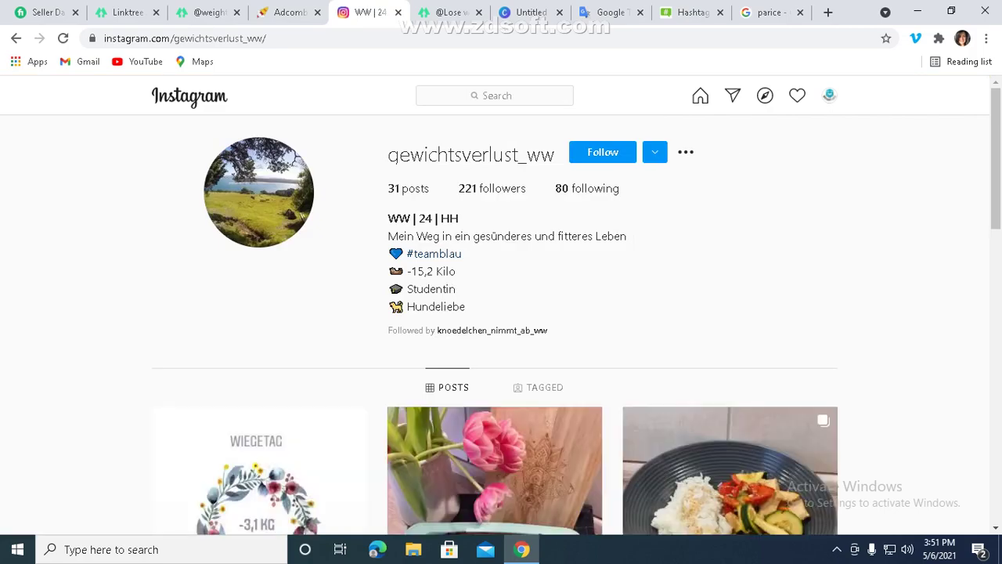
left_click_drag(995, 157, 996, 130)
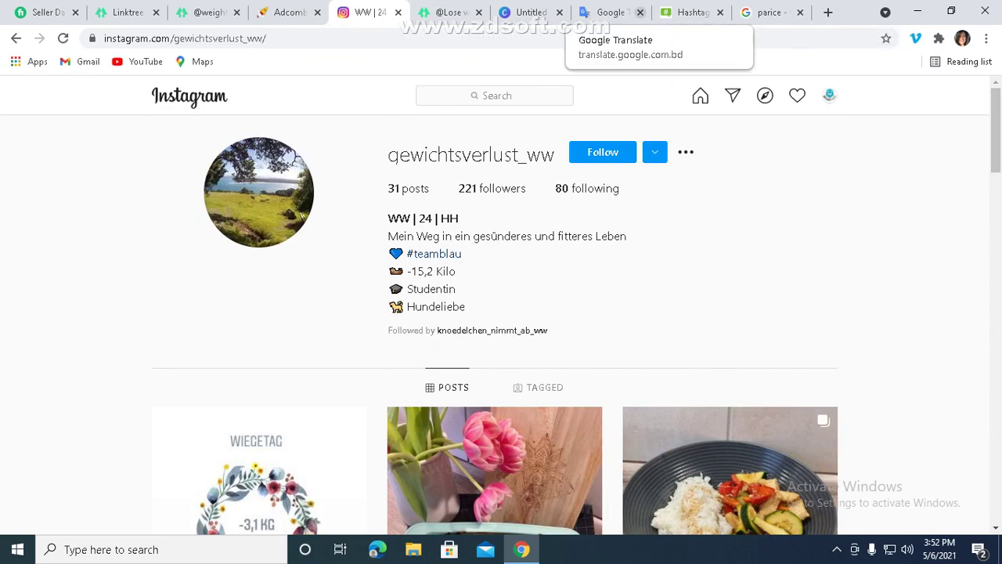
- Switch to Google Translate, replace "weght loss" with "loss weight" in the source text and copy the German term "abnehmen"
left_click(610, 12)
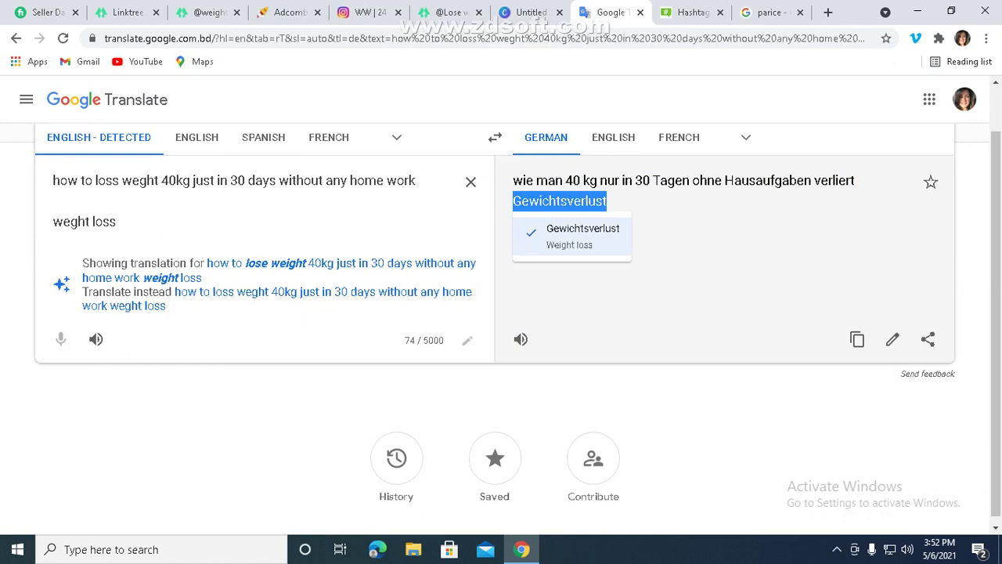
left_click(119, 222)
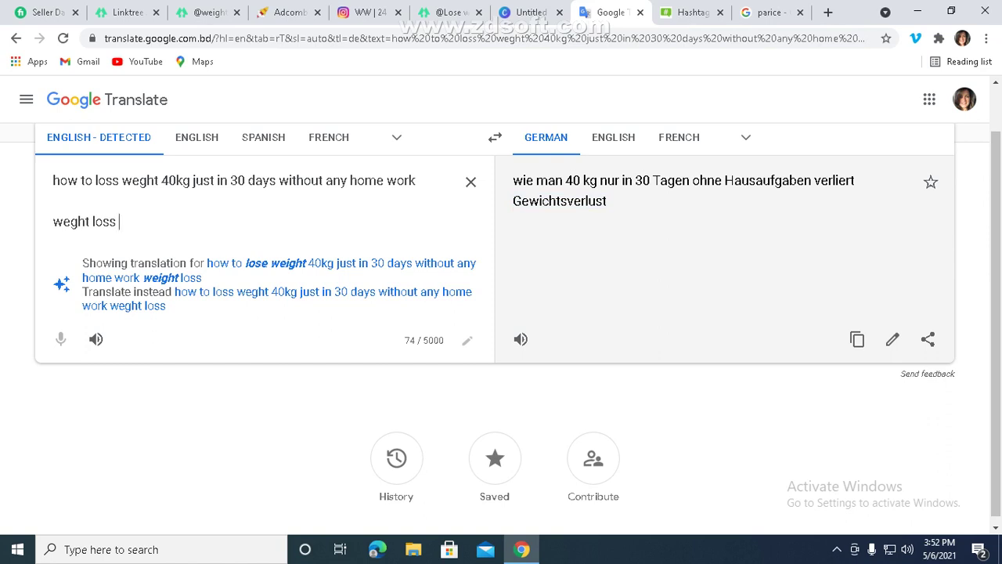
left_click_drag(52, 221, 118, 221)
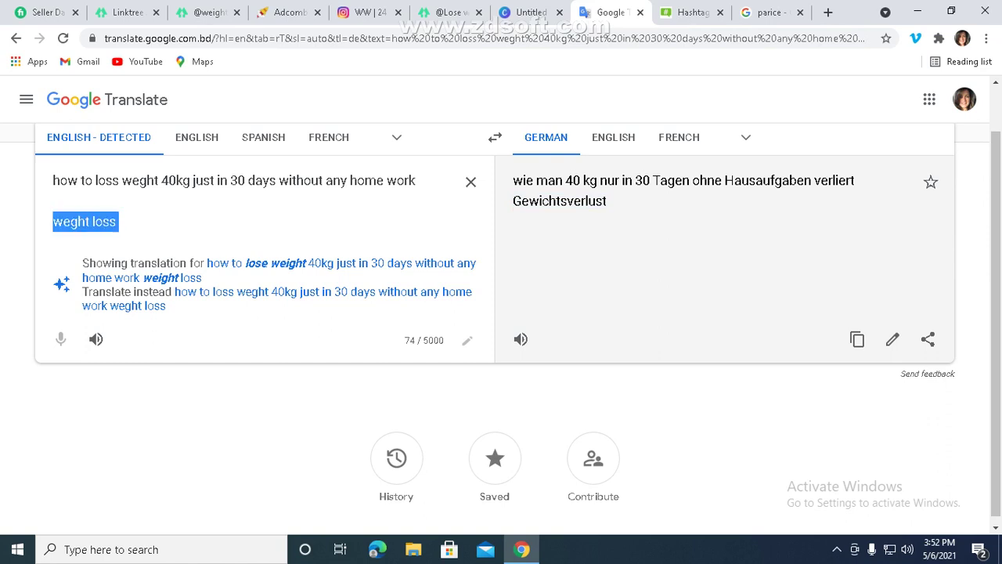
key("BackSpace")
type("lo")
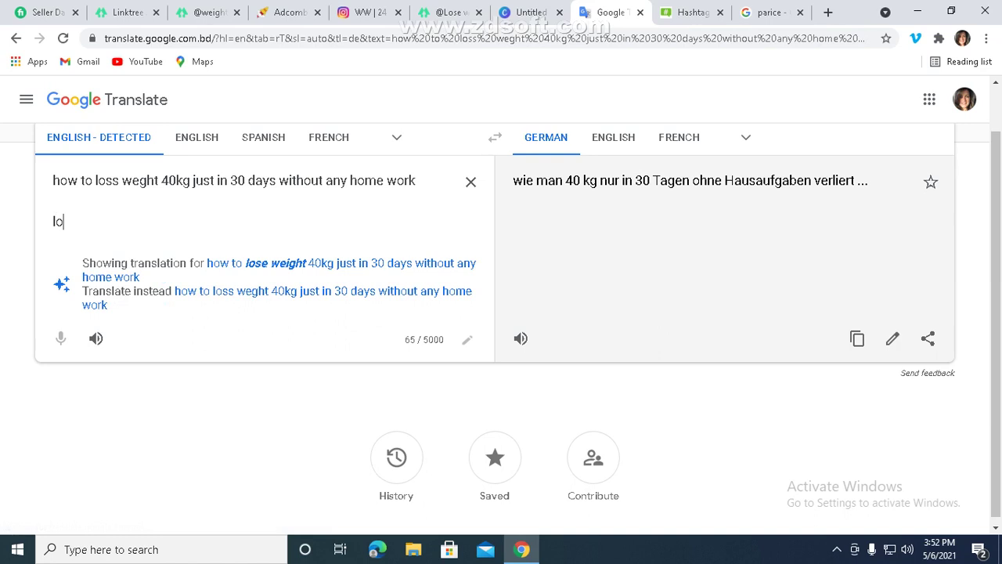
type("ss weight")
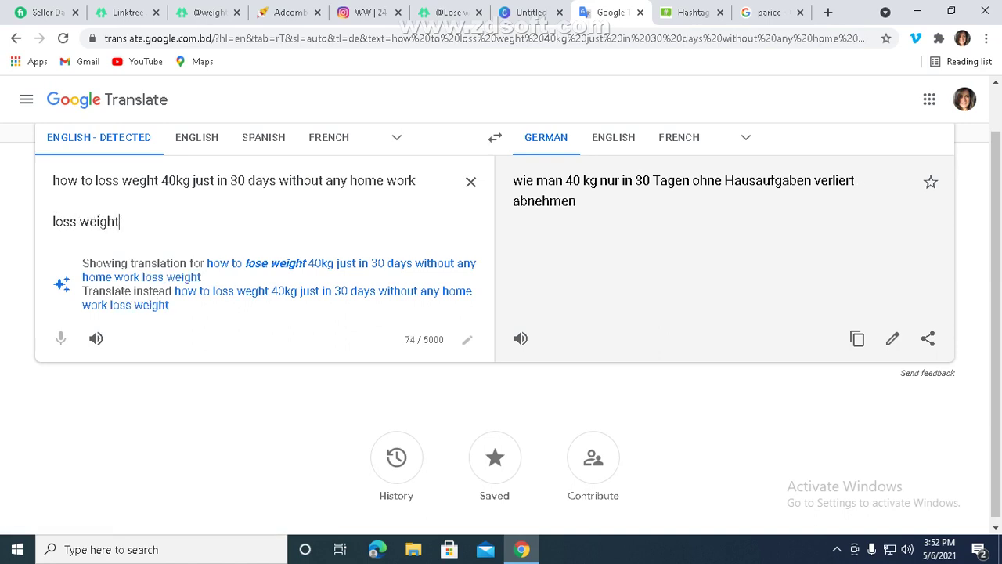
right_click(544, 201)
left_click(552, 214)
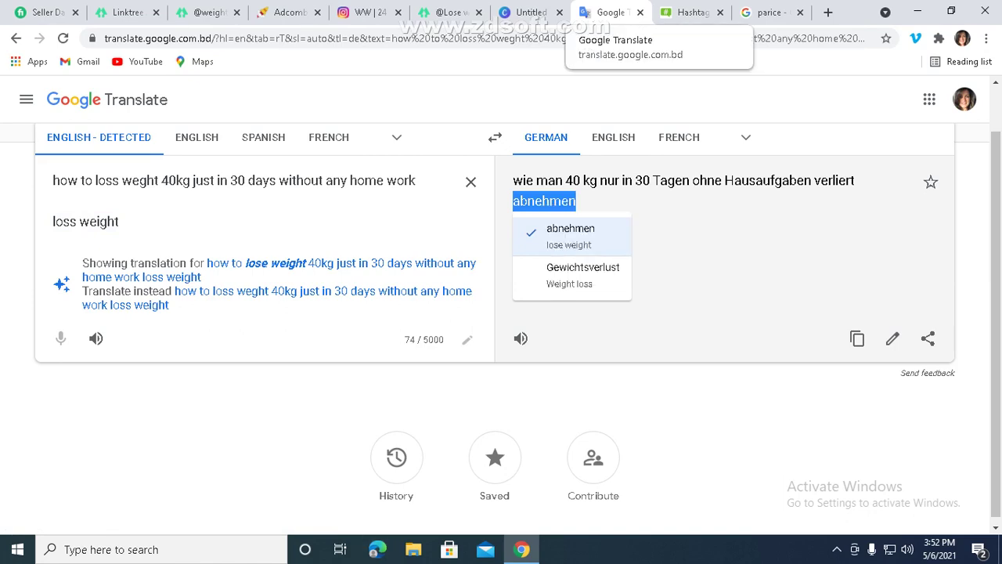
- Return to Instagram, search for "abnehmen", view the abnehmen_ganz_ohne_verzicht profile and go back
left_click(364, 12)
right_click(548, 94)
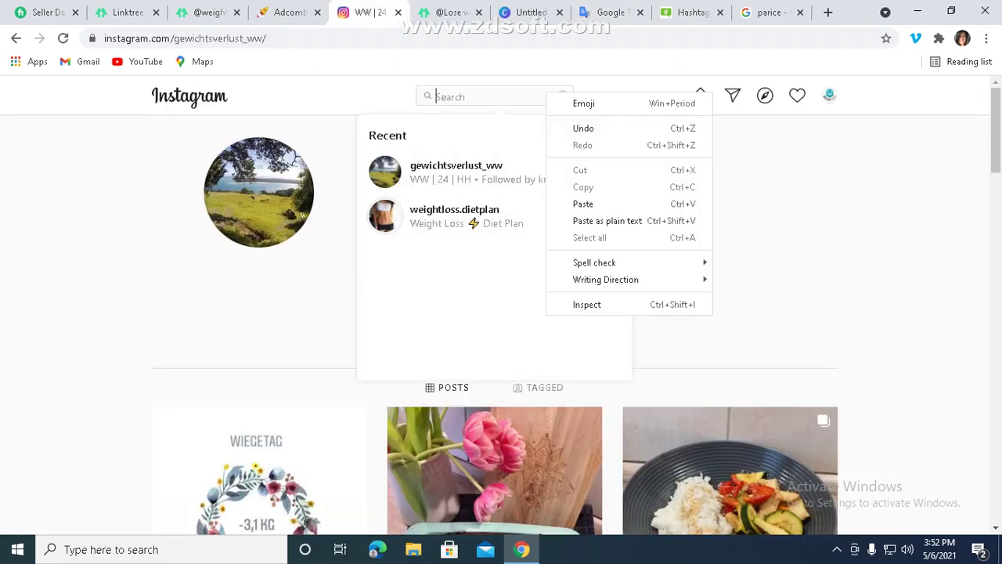
left_click(586, 203)
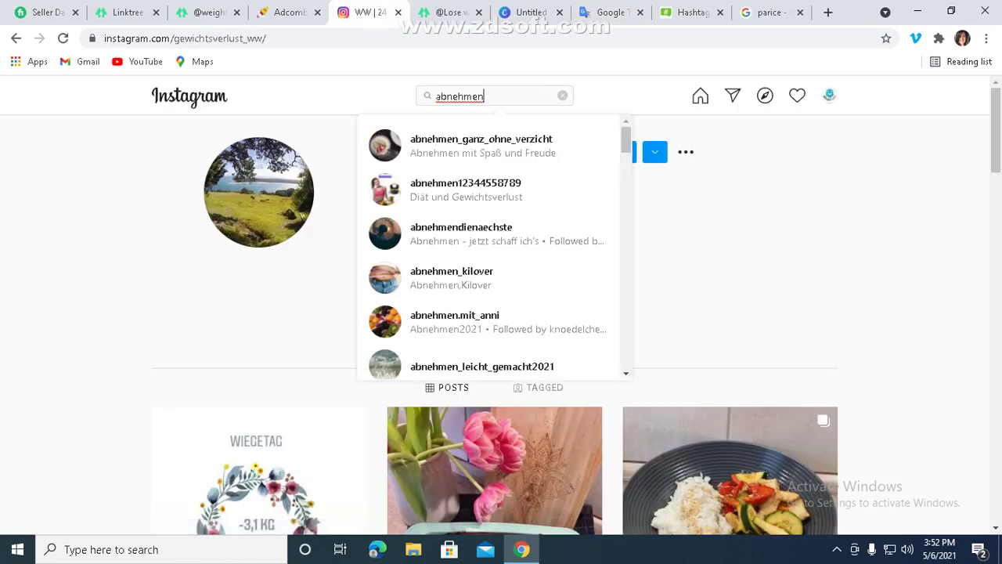
mouse_move(625, 140)
left_mouse_down()
mouse_move(626, 354)
mouse_move(625, 140)
left_mouse_up()
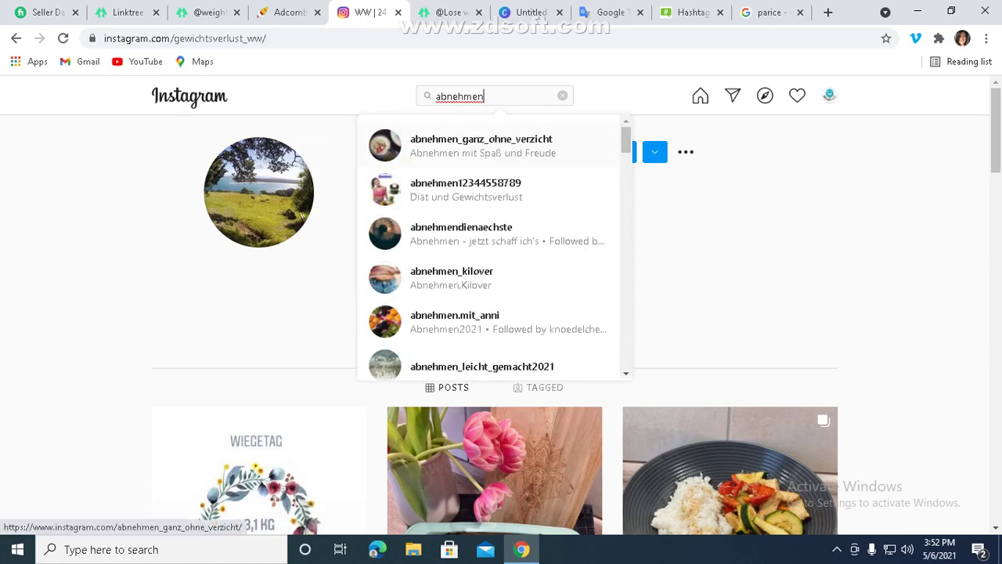
left_click(595, 146)
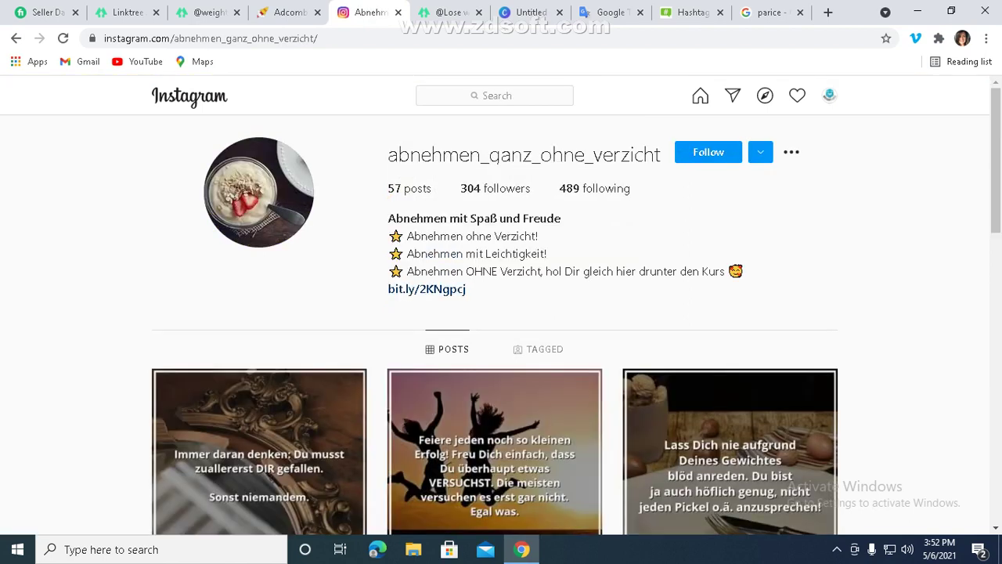
left_click(16, 38)
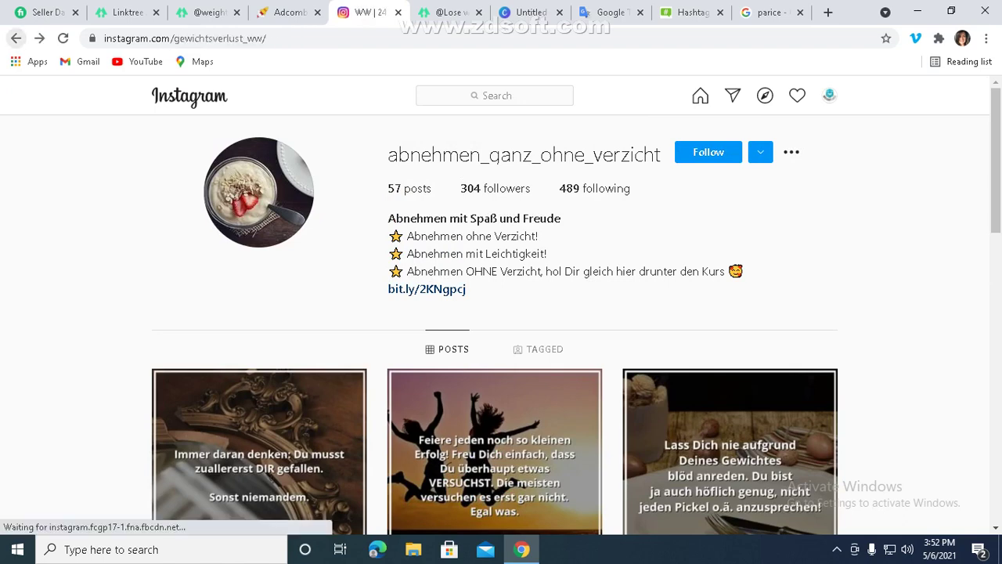
- Change the search to "#abnehmen", open that hashtag's page and follow it
left_click(495, 95)
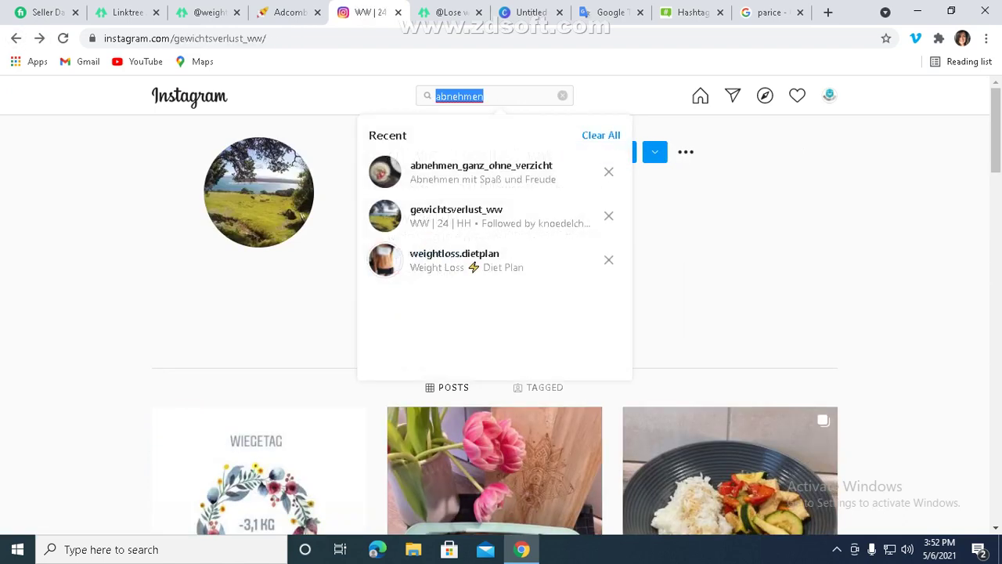
left_click(489, 96)
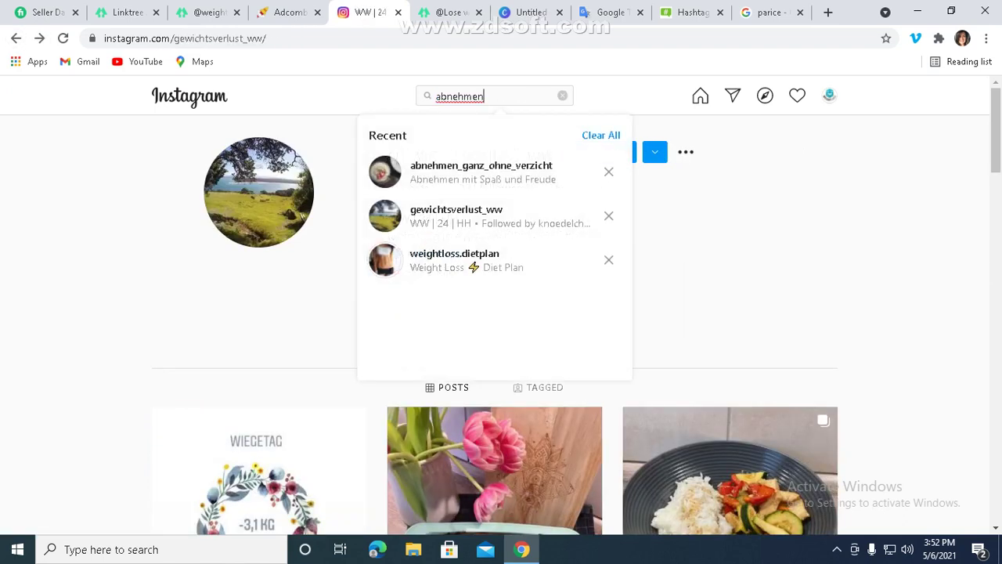
left_click(441, 95)
type("#")
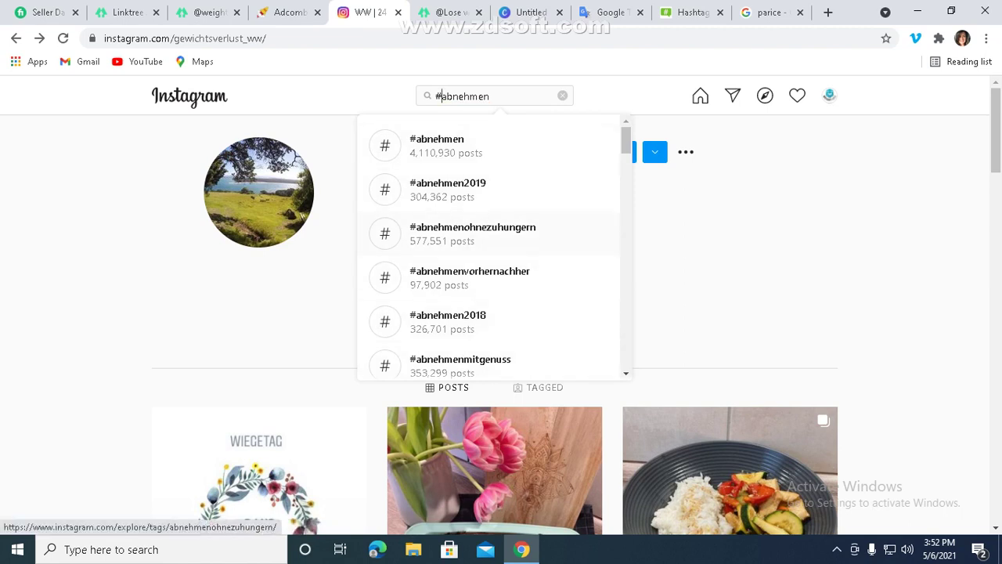
left_click(454, 145)
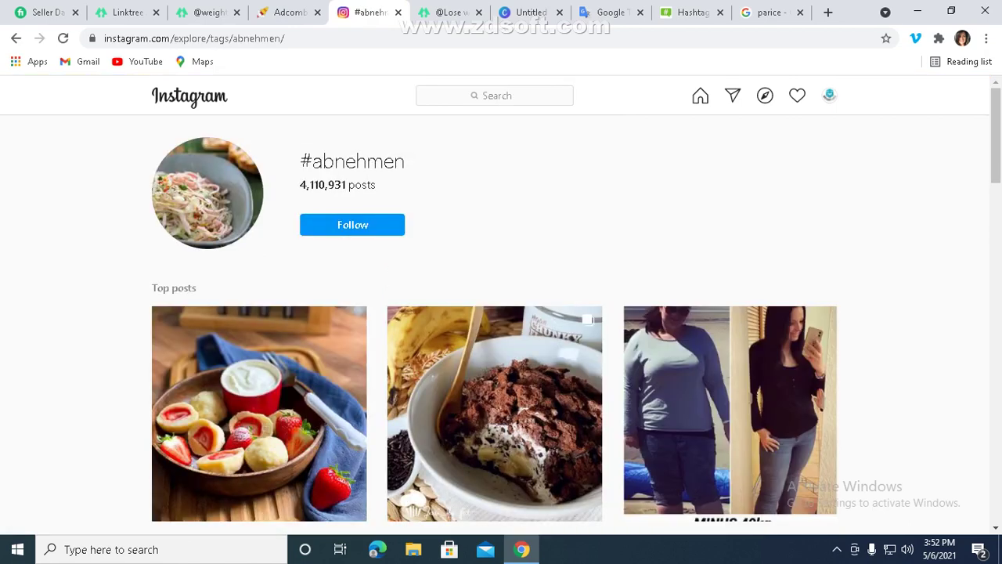
left_click(352, 225)
- Browse the #abnehmen posts, open the locker-room mirror selfie, follow its author and close the post
scroll(495, 203, "down", 3)
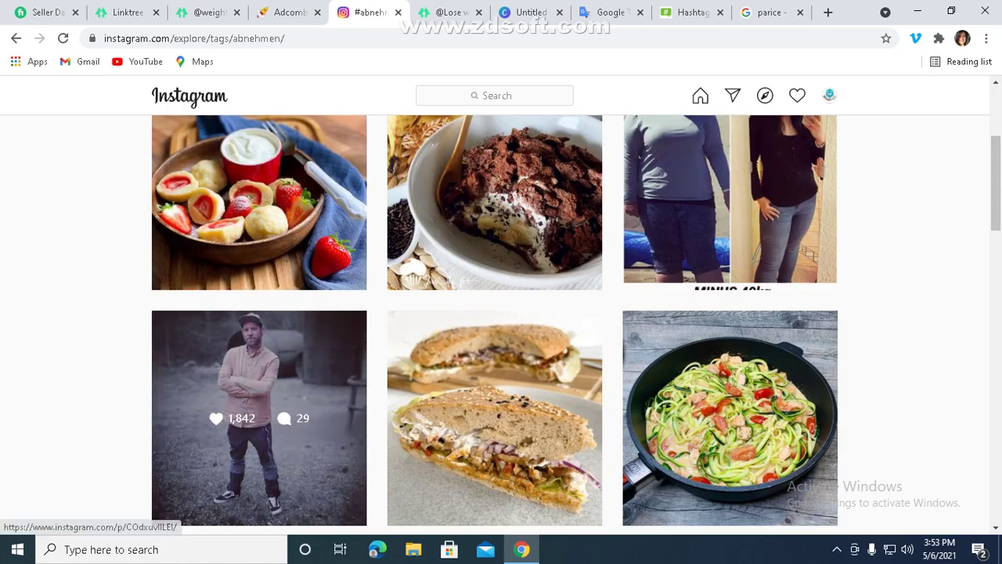
scroll(494, 313, "up", 3)
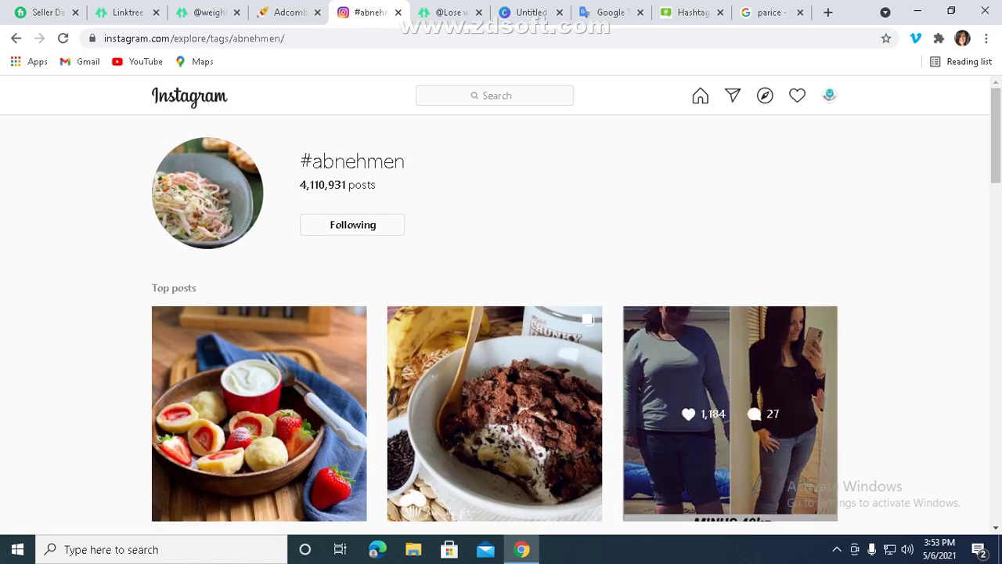
scroll(495, 314, "down", 20)
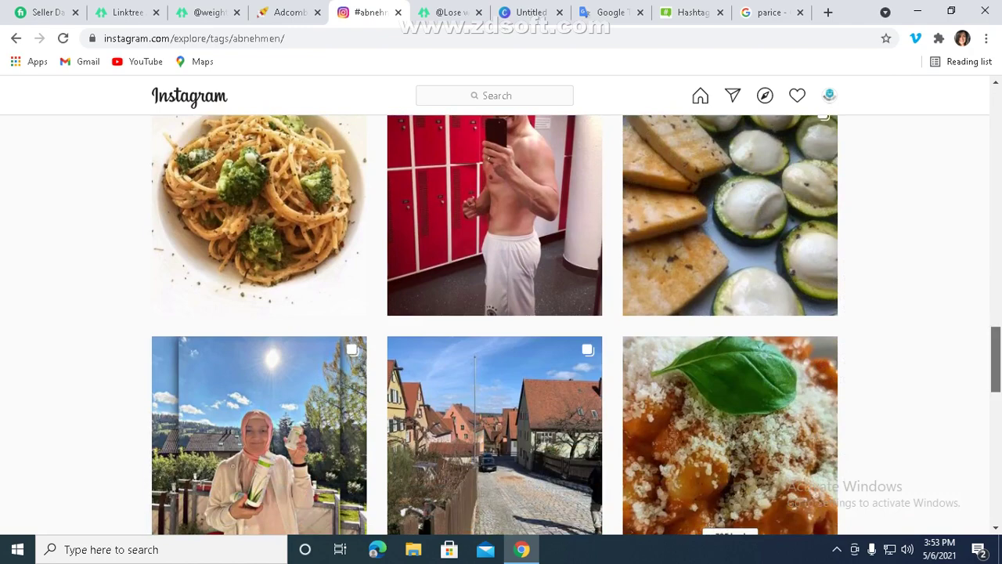
left_click_drag(995, 358, 996, 352)
left_click(495, 255)
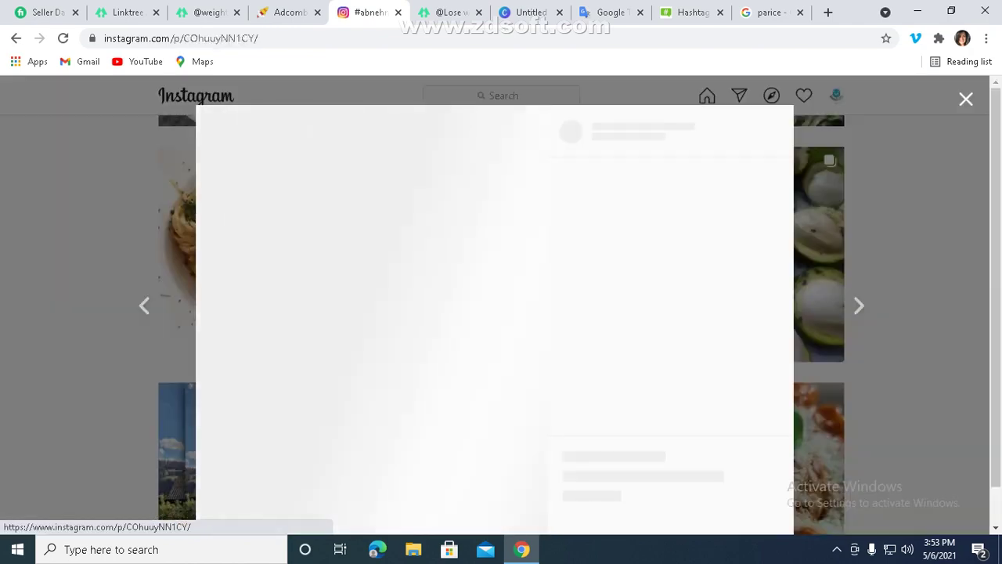
left_click(657, 124)
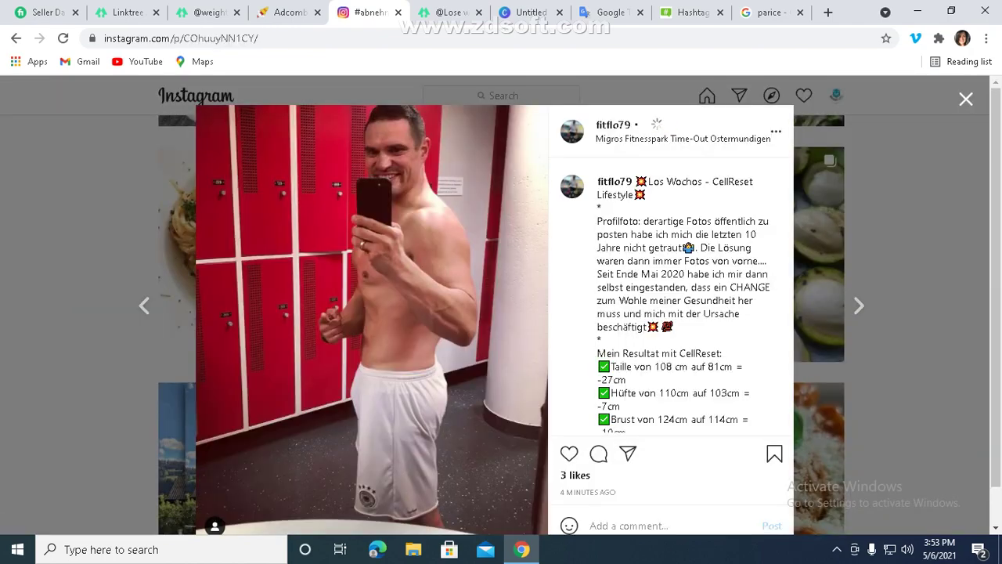
key("Escape")
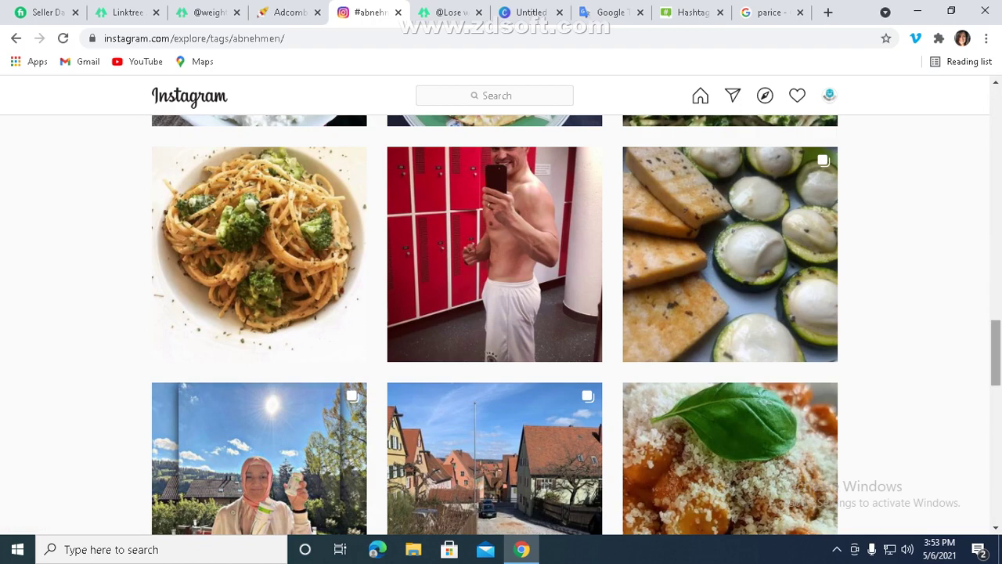
- Open the porridge bowl post and the floor-exercise workout post under #abnehmen, follow their authors and close the posts
scroll(495, 313, "down", 10)
left_click(730, 244)
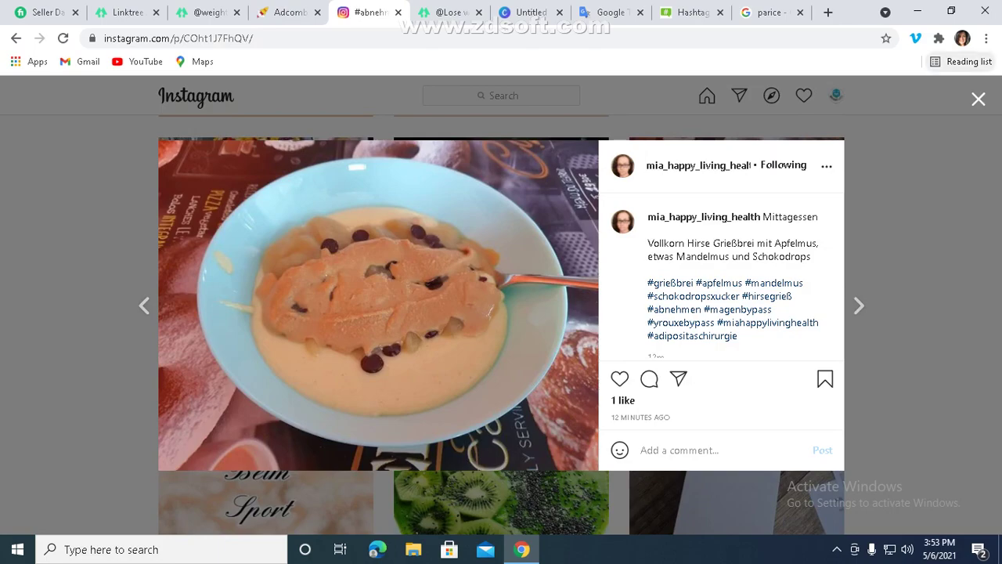
key("Escape")
left_click_drag(996, 394, 995, 423)
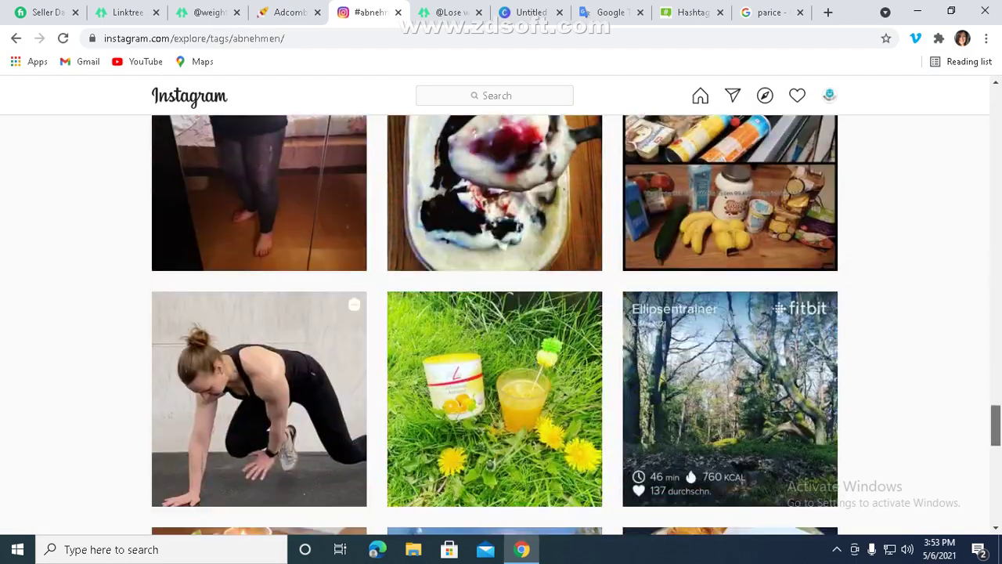
left_click(243, 399)
left_click(665, 130)
left_click(966, 99)
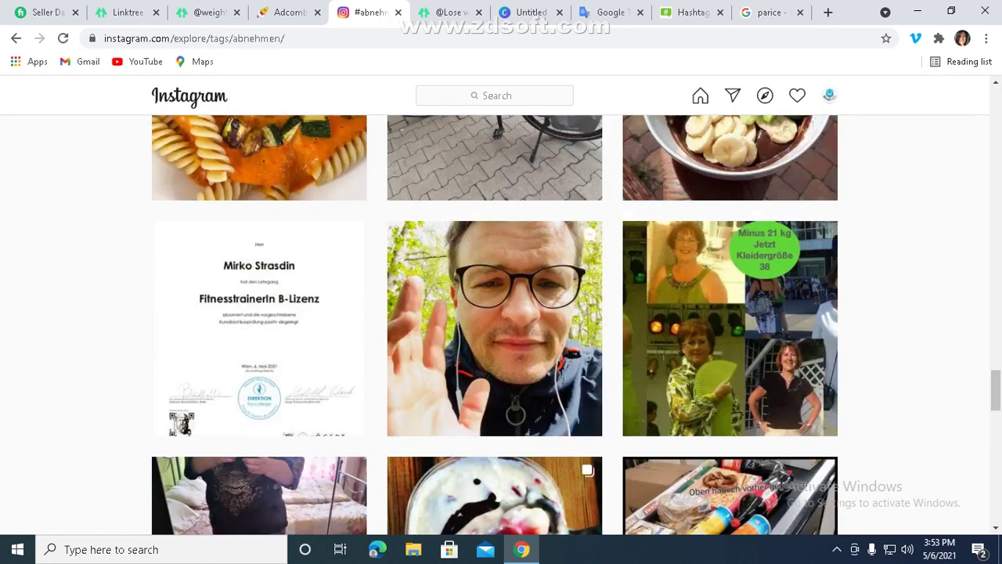
- Open the holladiekochfee profile from the first top post, look through its posts and follow the account
left_click_drag(996, 390, 995, 105)
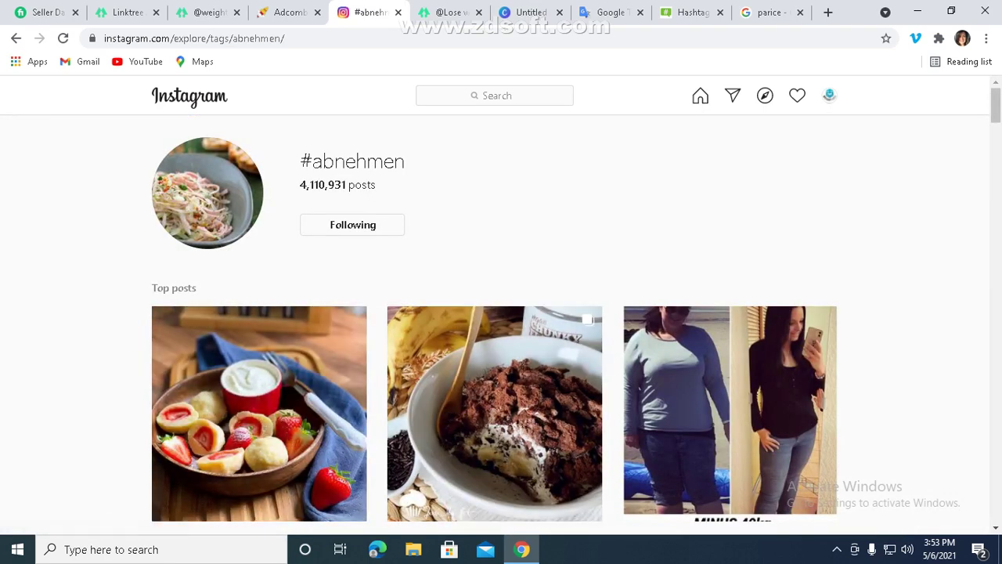
left_click(259, 413)
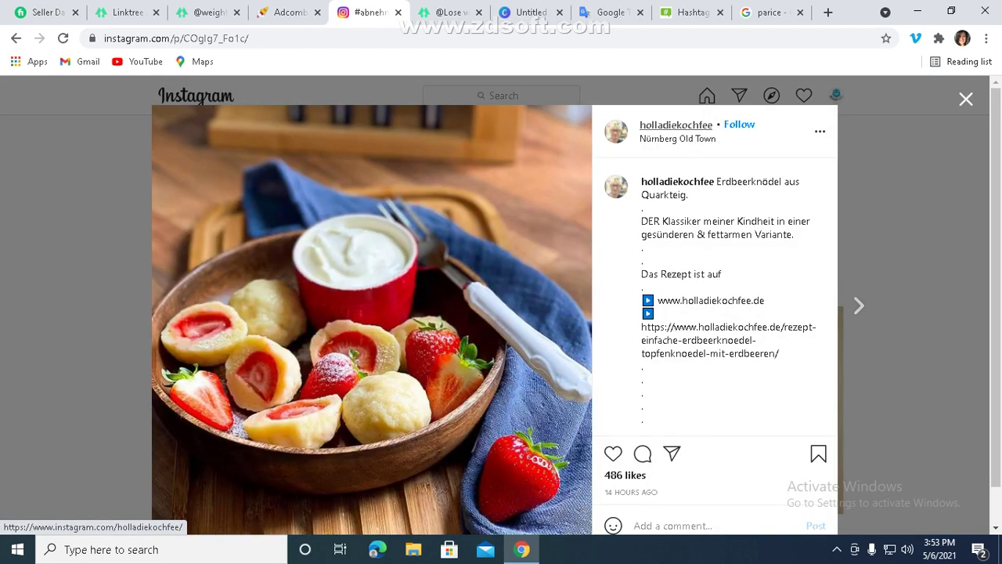
left_click(649, 127)
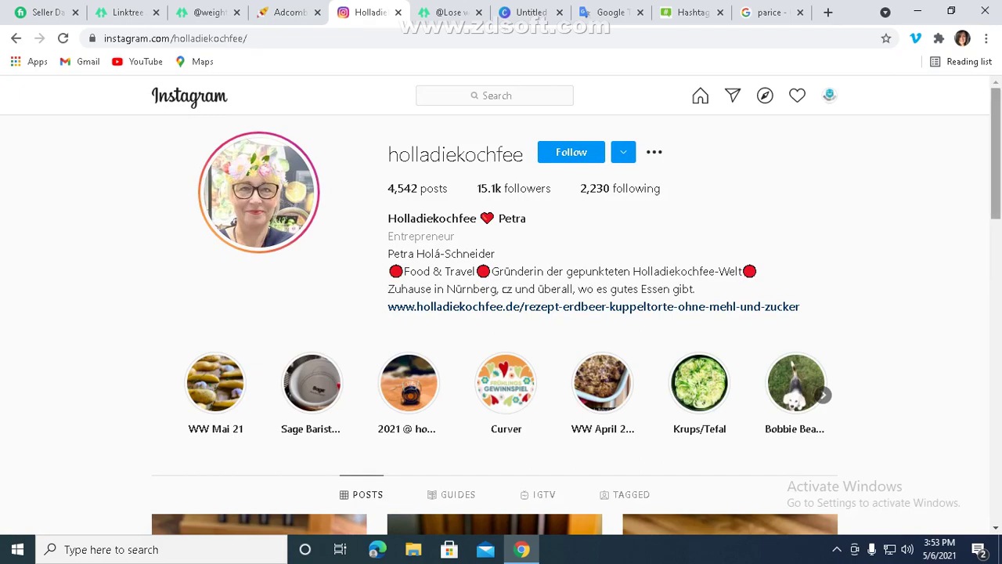
scroll(494, 325, "down", 12)
scroll(495, 324, "up", 10)
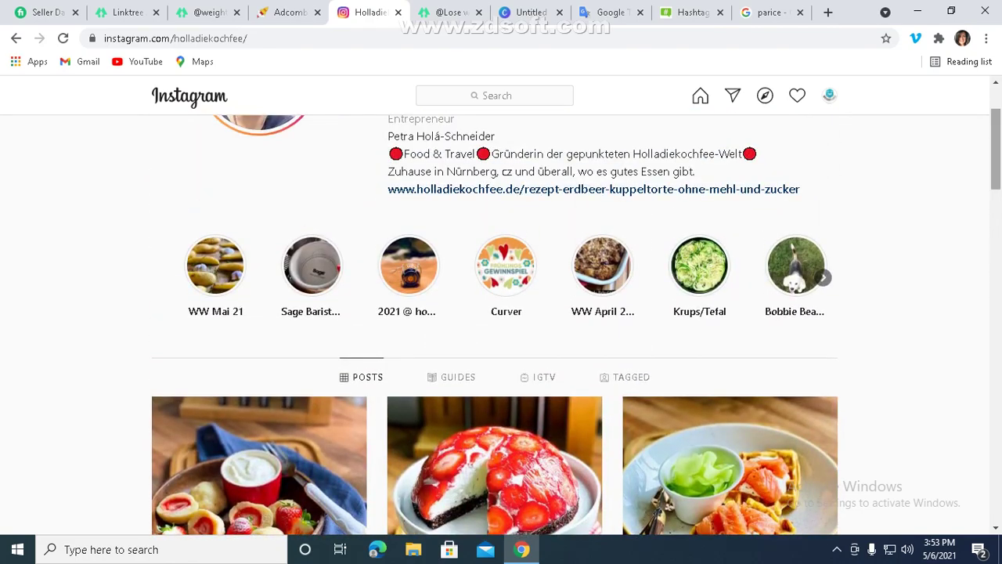
scroll(258, 227, "down", 3)
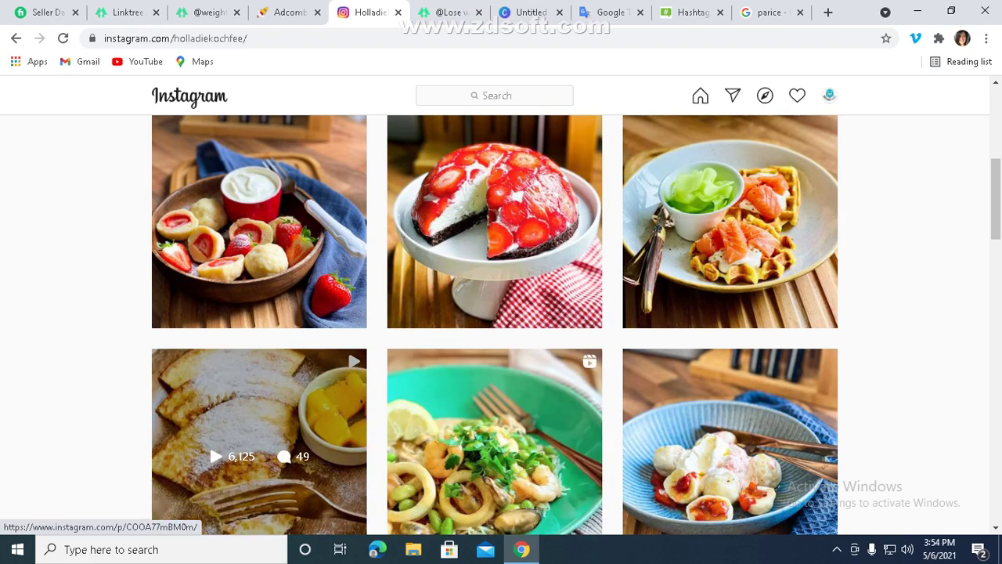
scroll(495, 313, "up", 5)
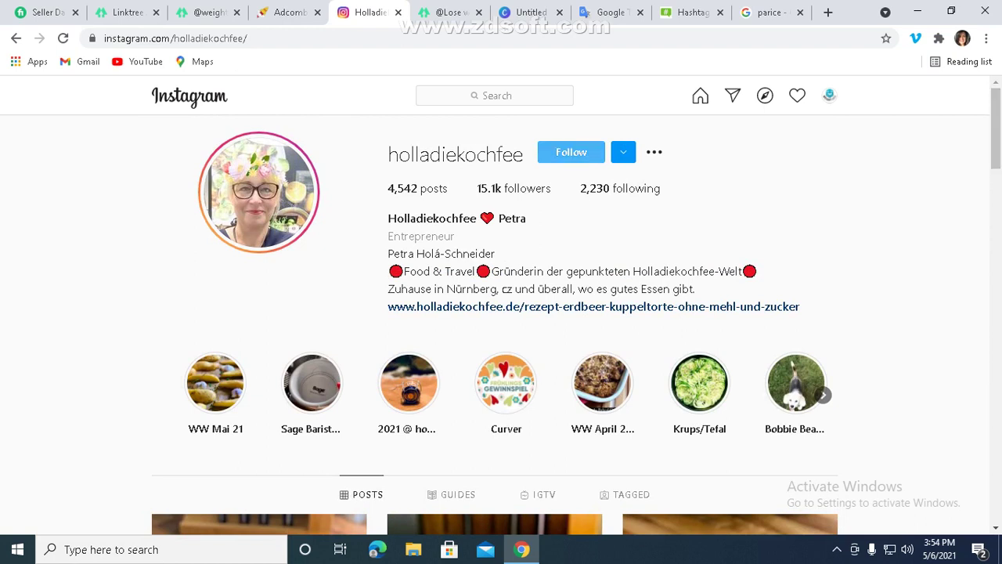
left_click(570, 152)
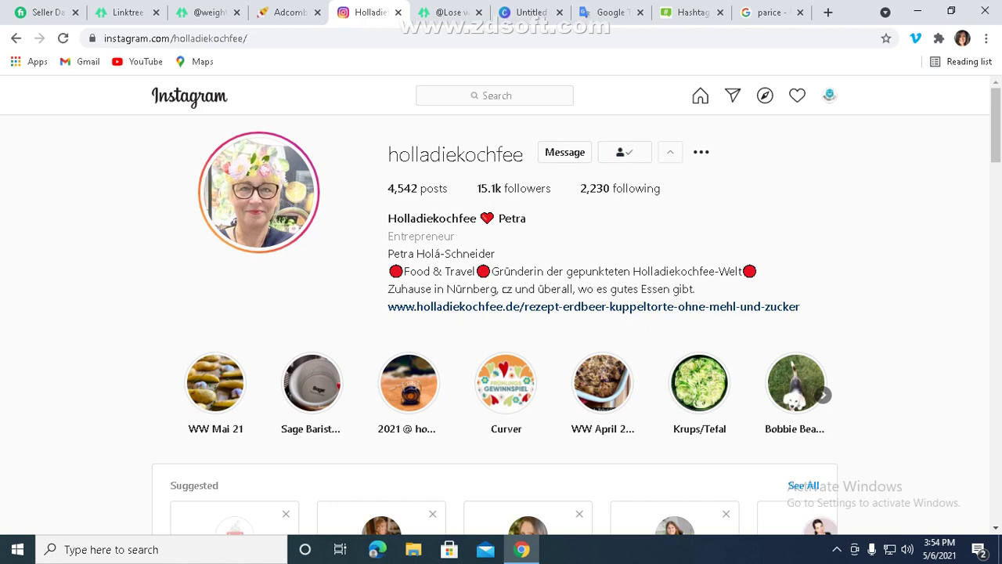
- Open the holladiekochfee follower list and follow the first seven accounts below weightnomy
left_click(514, 188)
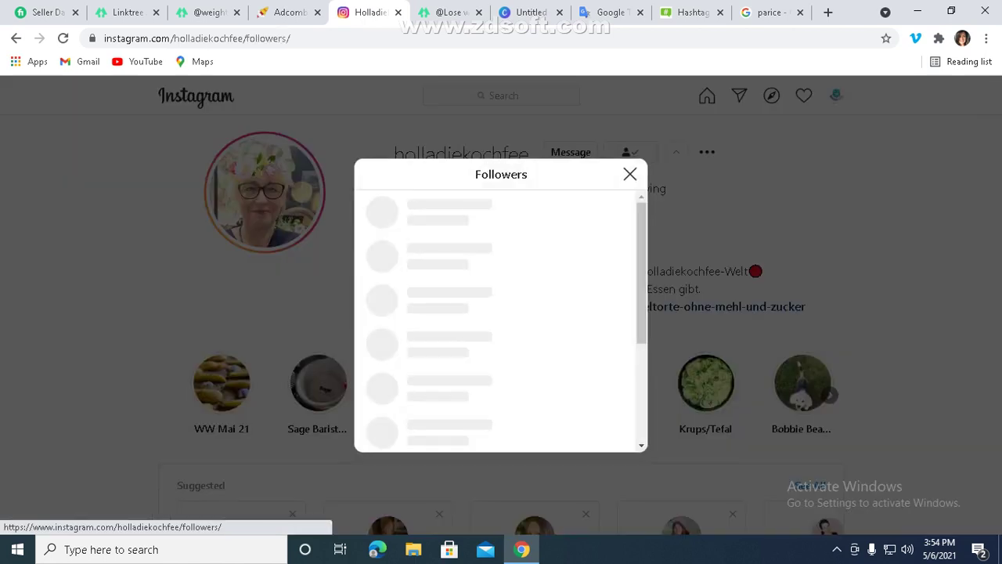
left_click(601, 242)
left_click(600, 275)
left_click(600, 308)
left_click(600, 342)
left_click(600, 376)
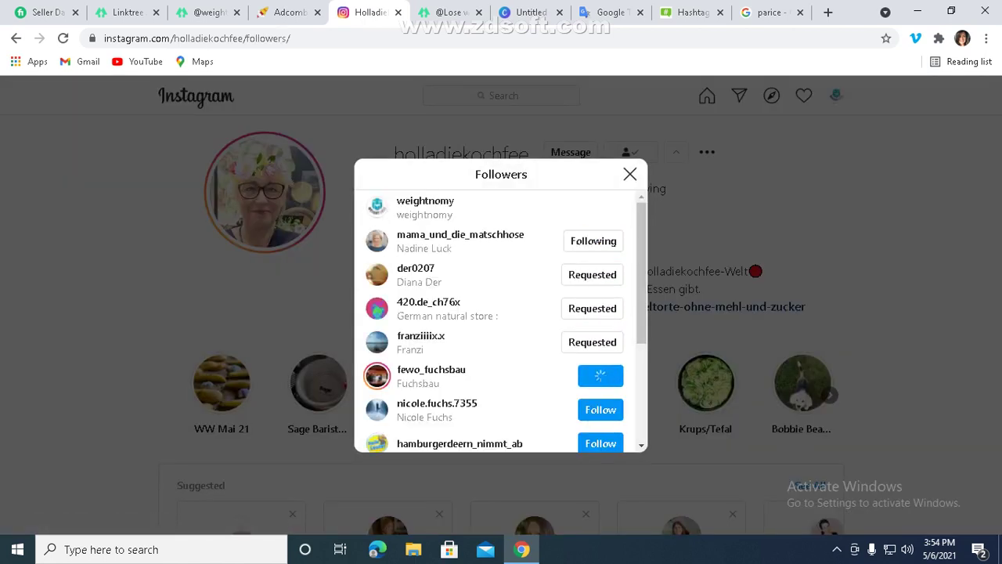
left_click(600, 443)
left_click(600, 410)
- Follow the next five accounts further down the holladiekochfee follower list and close the list
scroll(600, 353, "down", 3)
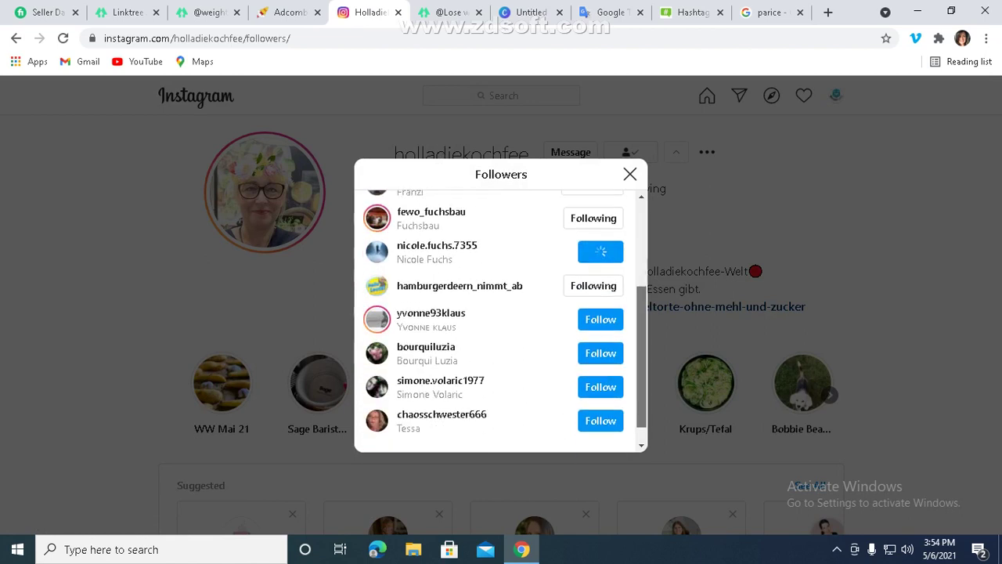
left_click(601, 295)
left_click(601, 334)
left_click(600, 374)
left_click(600, 414)
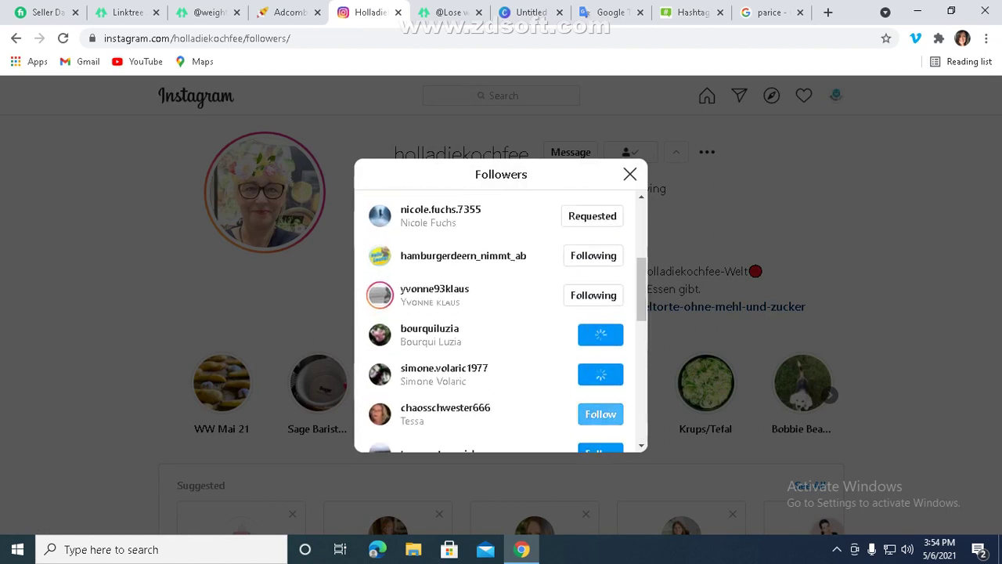
left_click(600, 448)
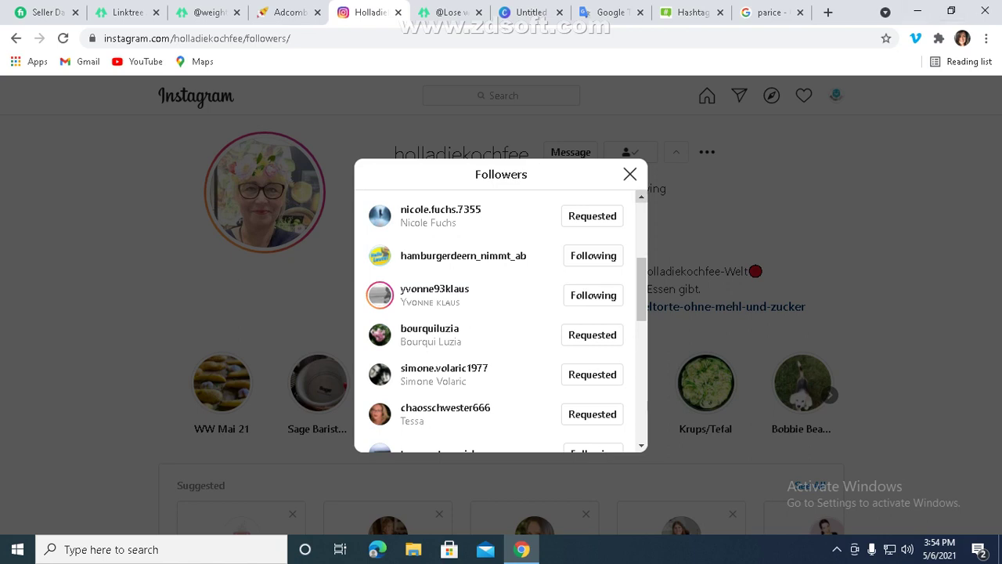
key("Escape")
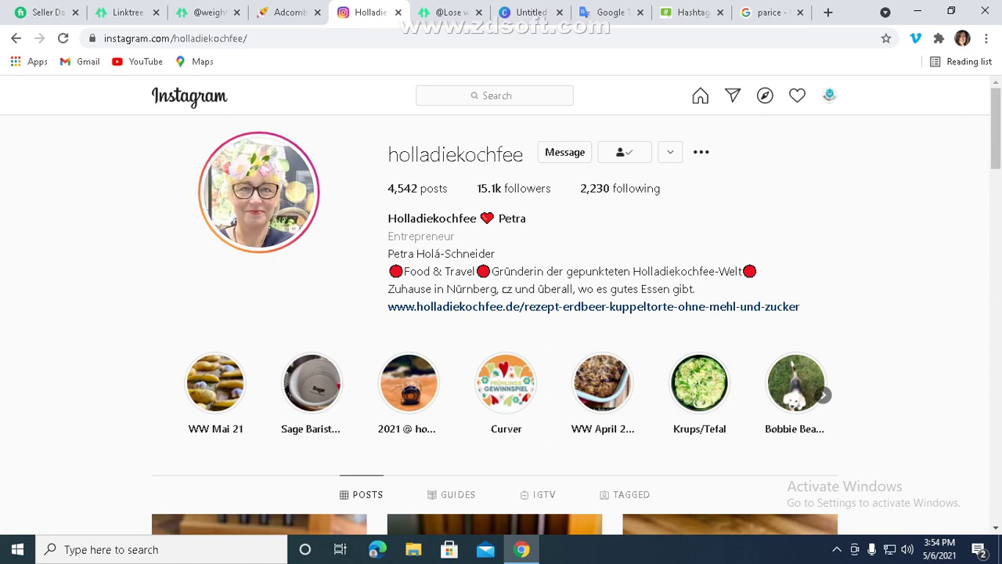
- Look through the profile's story highlights, open the 16:8 highlight and close it
left_click_drag(411, 187, 551, 188)
left_click(560, 193)
scroll(494, 392, "right", 7)
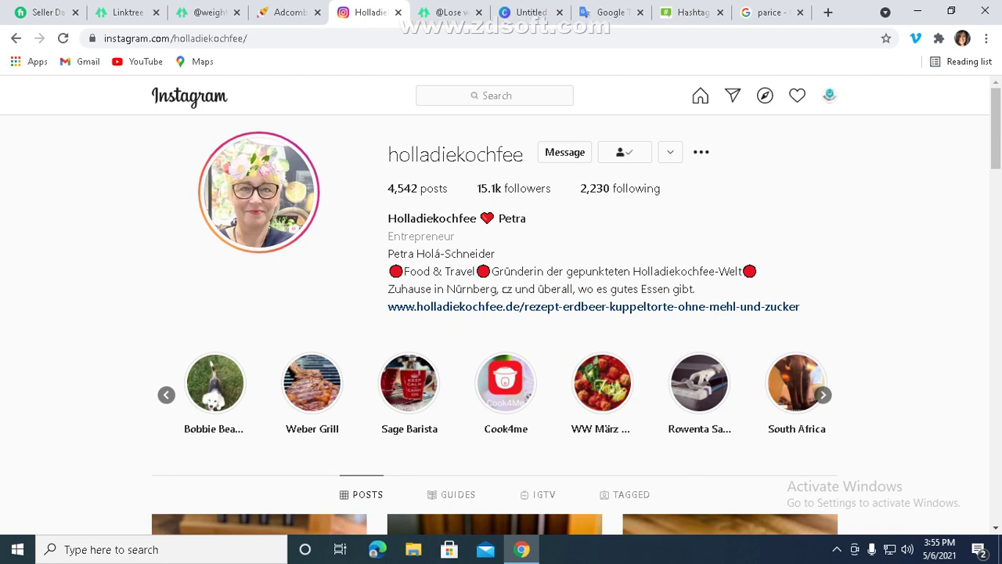
left_click(822, 395)
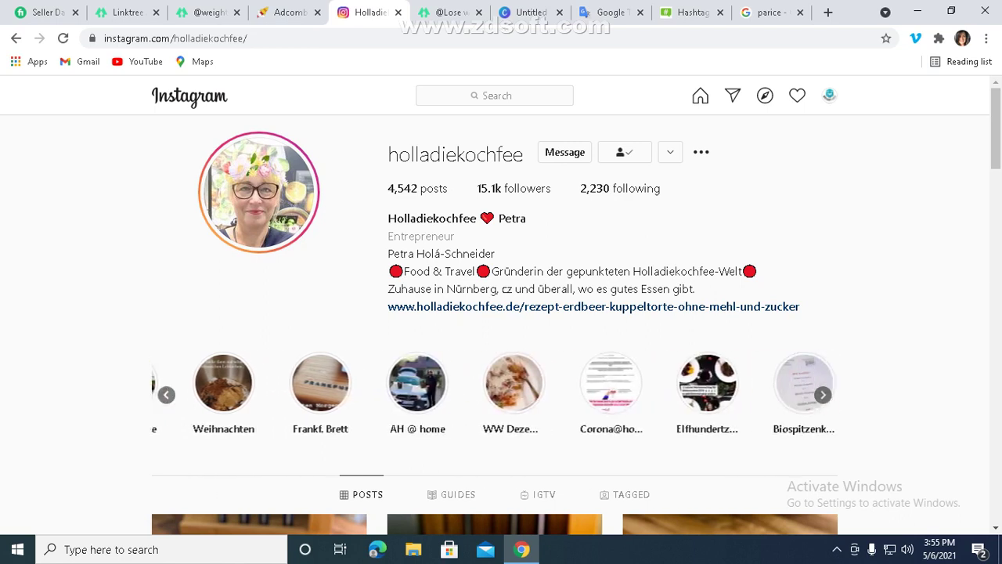
scroll(494, 383, "right", 8)
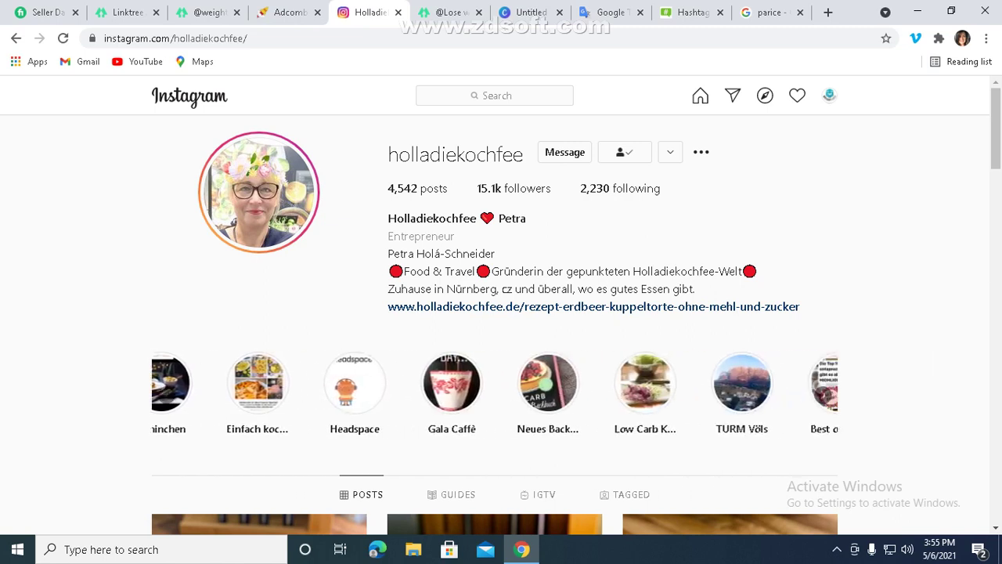
scroll(494, 383, "right", 3)
scroll(495, 383, "right", 5)
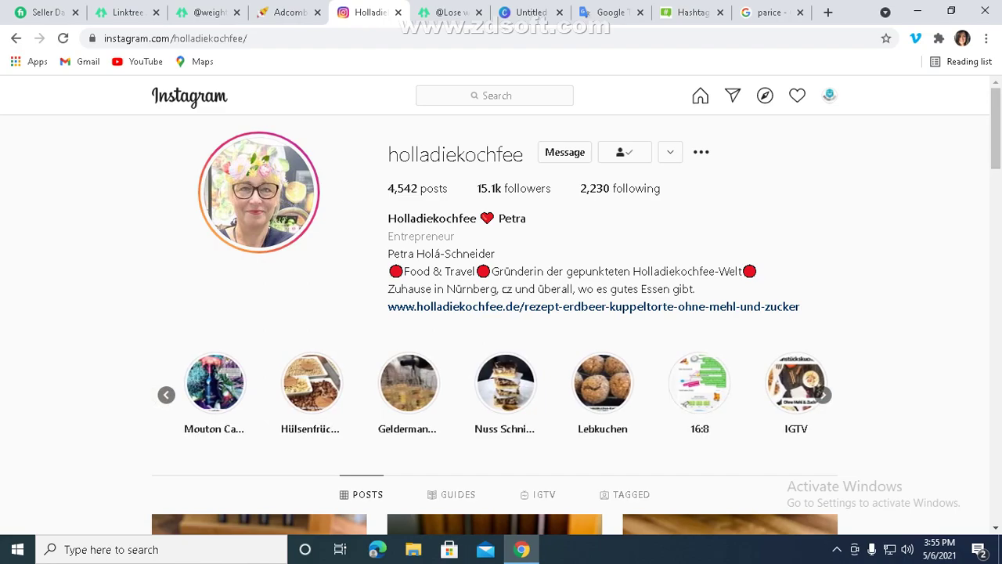
mouse_move(995, 130)
left_mouse_down()
mouse_move(995, 435)
mouse_move(995, 129)
left_mouse_up()
left_click(699, 384)
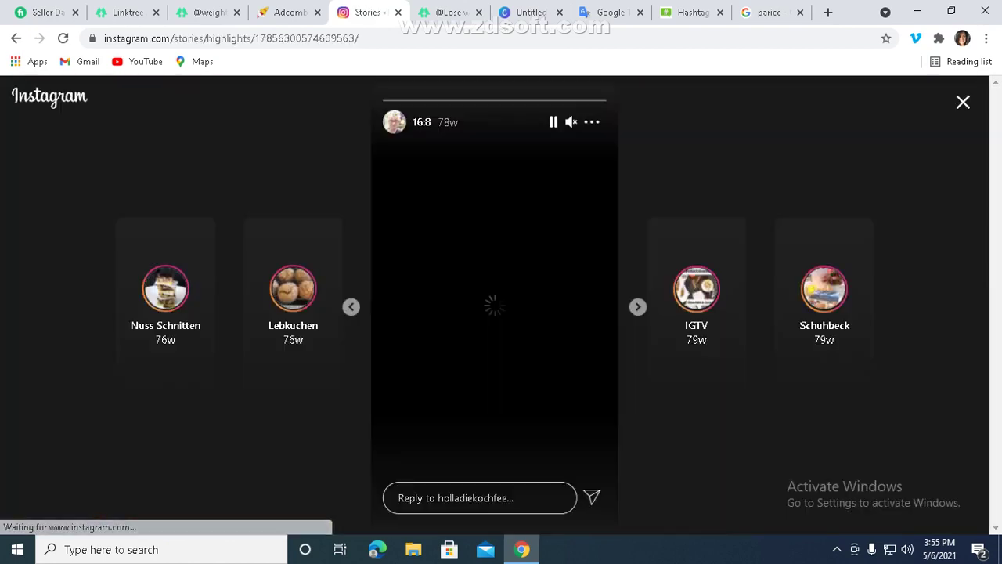
key("Escape")
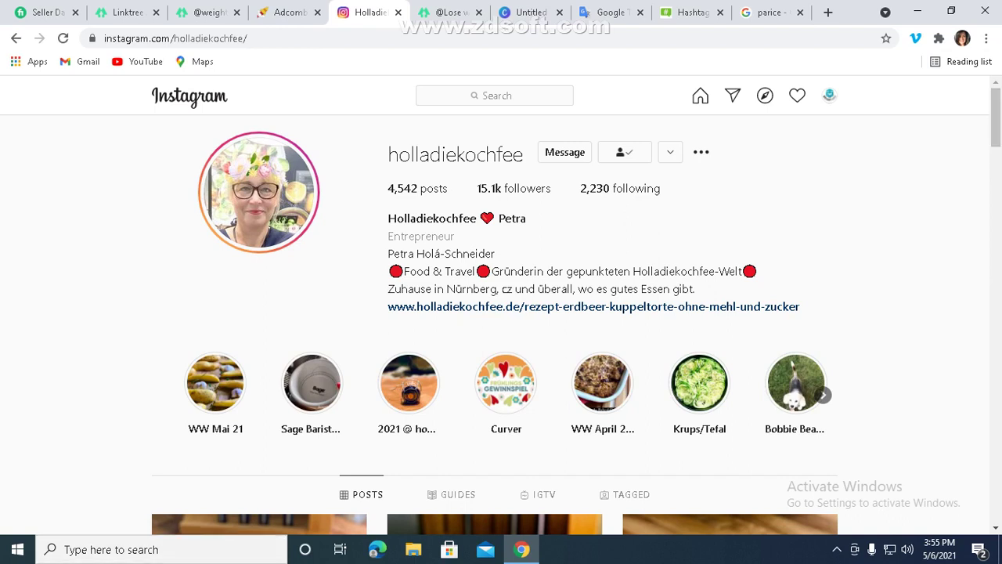
- Open the strawberry dumpling post from the profile's posts, like it and dismiss the trading advert notification
scroll(494, 314, "down", 10)
scroll(494, 313, "up", 3)
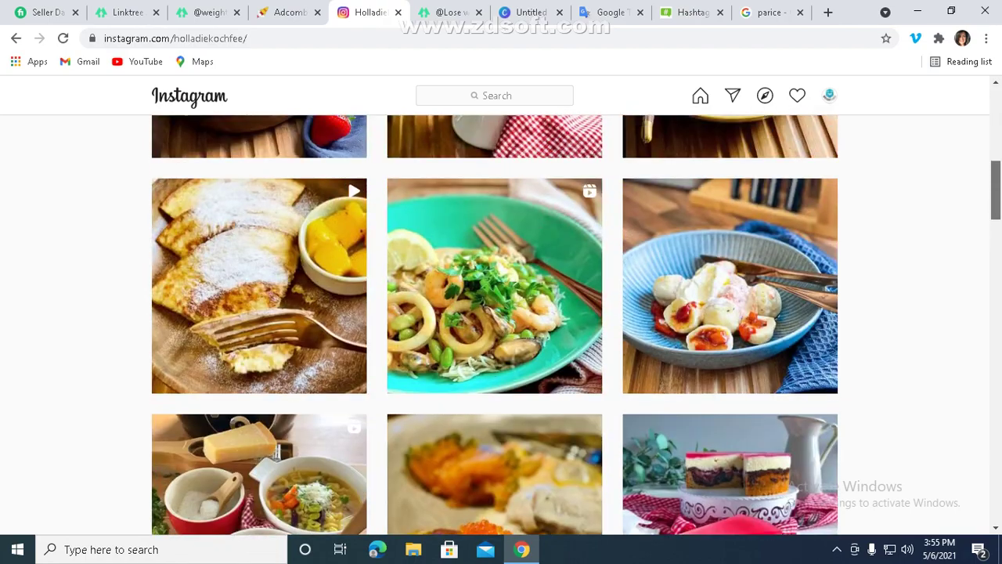
scroll(495, 313, "up", 4)
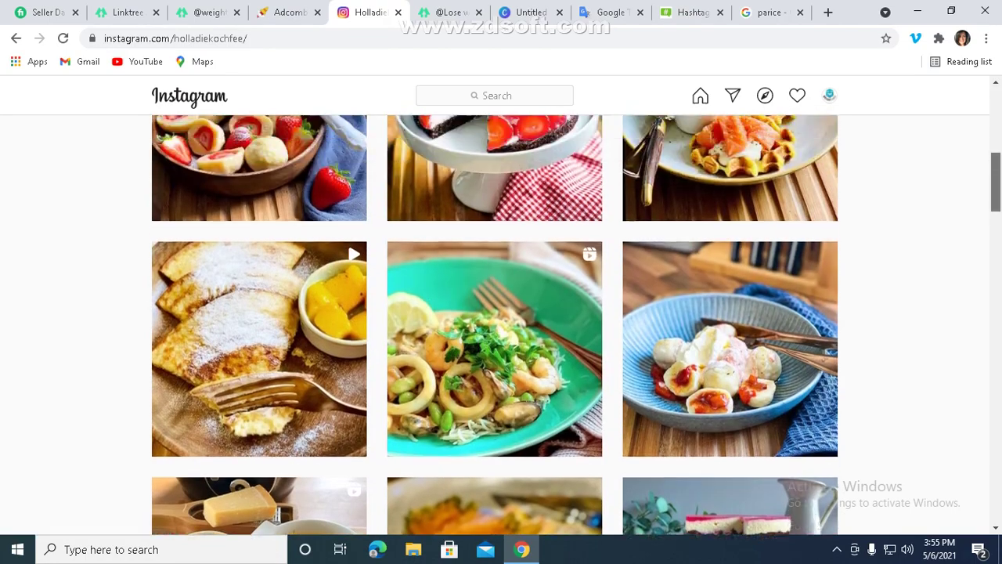
left_click(258, 381)
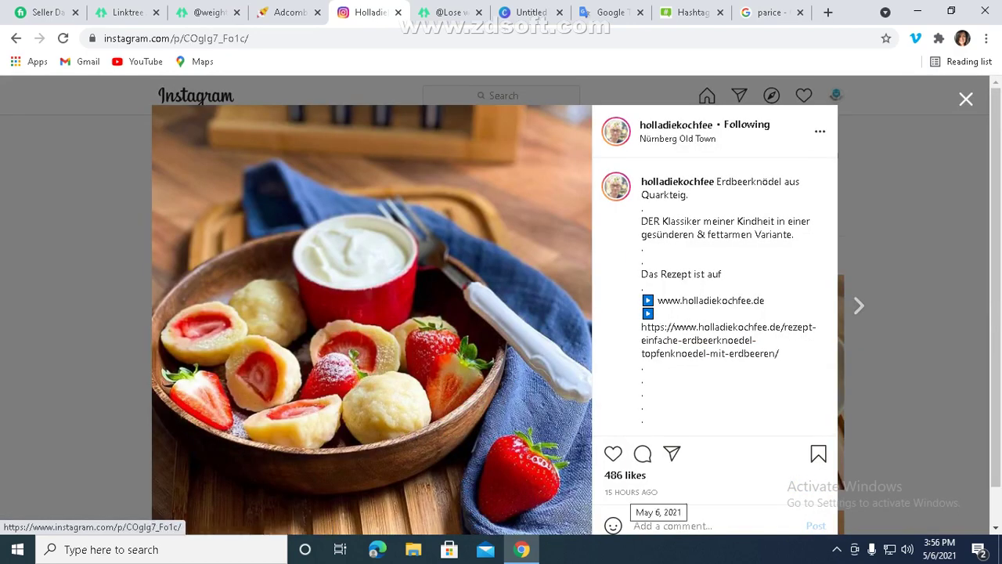
left_click(613, 453)
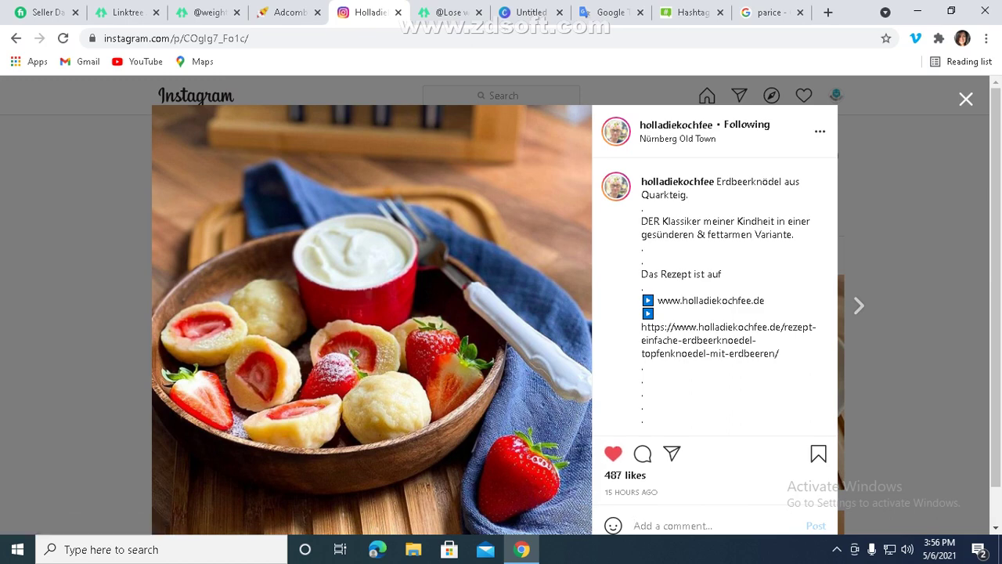
scroll(494, 308, "down", 1)
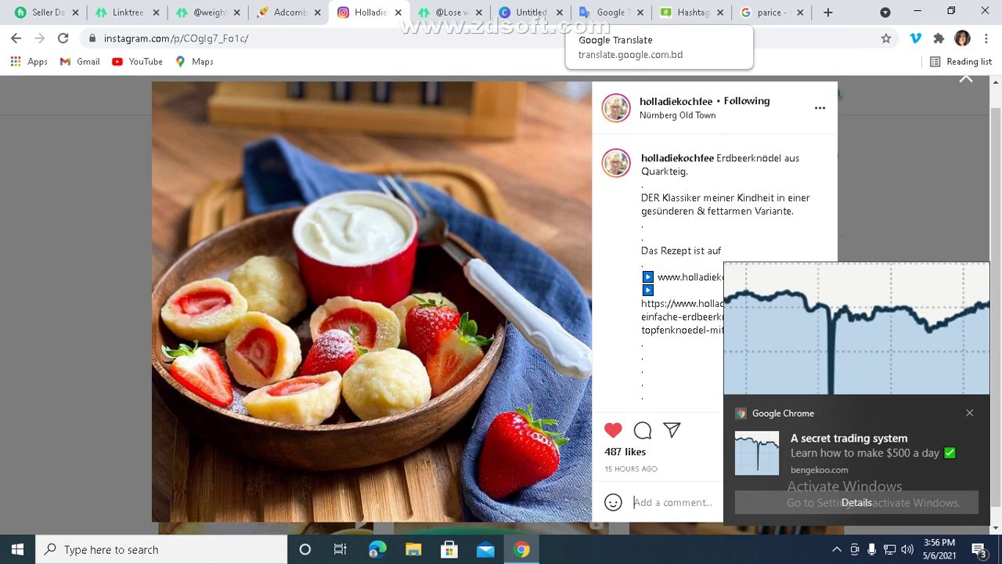
left_click(969, 412)
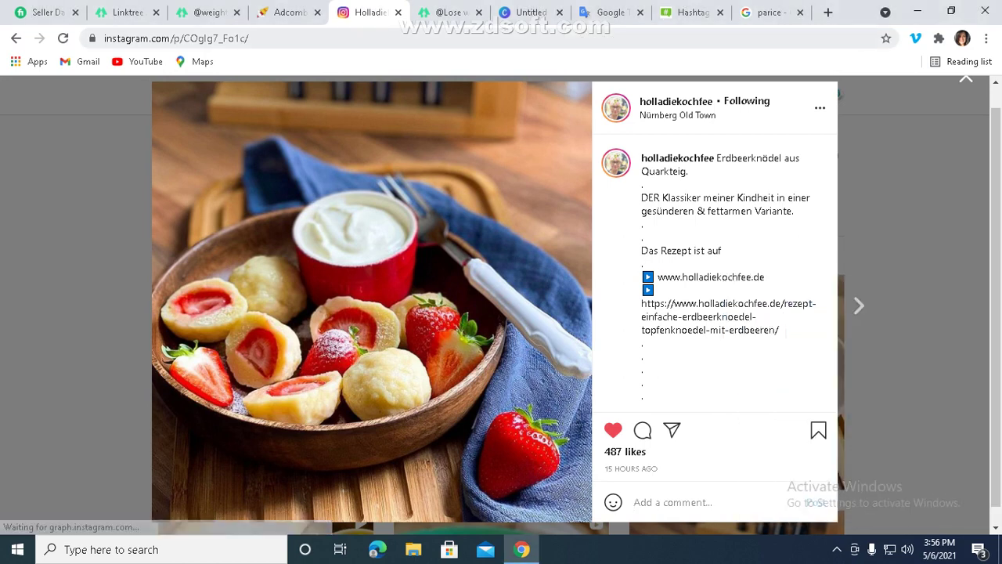
- Copy the address linktr.ee/weightnomy and paste it below the weight-loss headline in Google Translate's source text
left_click(205, 11)
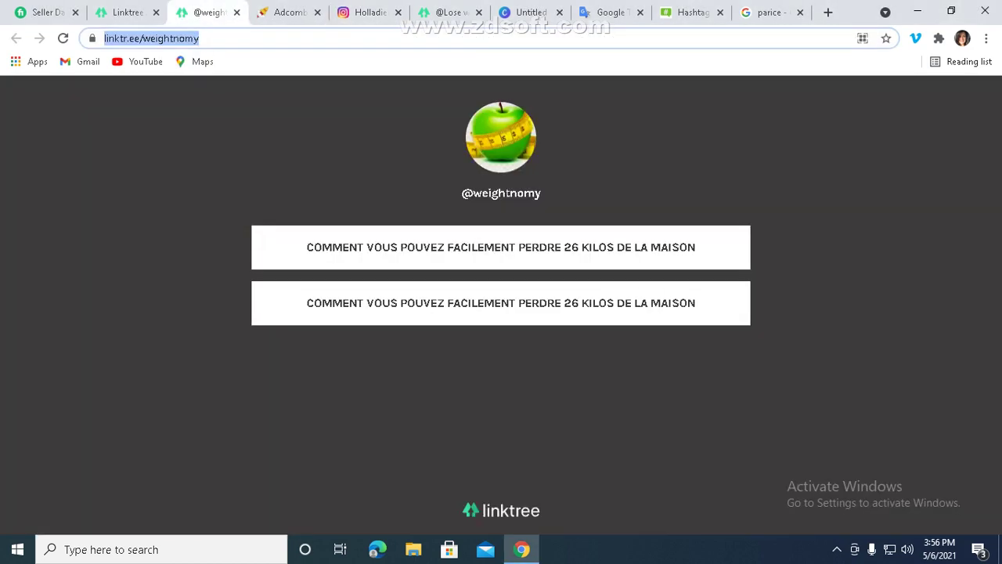
right_click(275, 33)
left_click(298, 107)
left_click(610, 12)
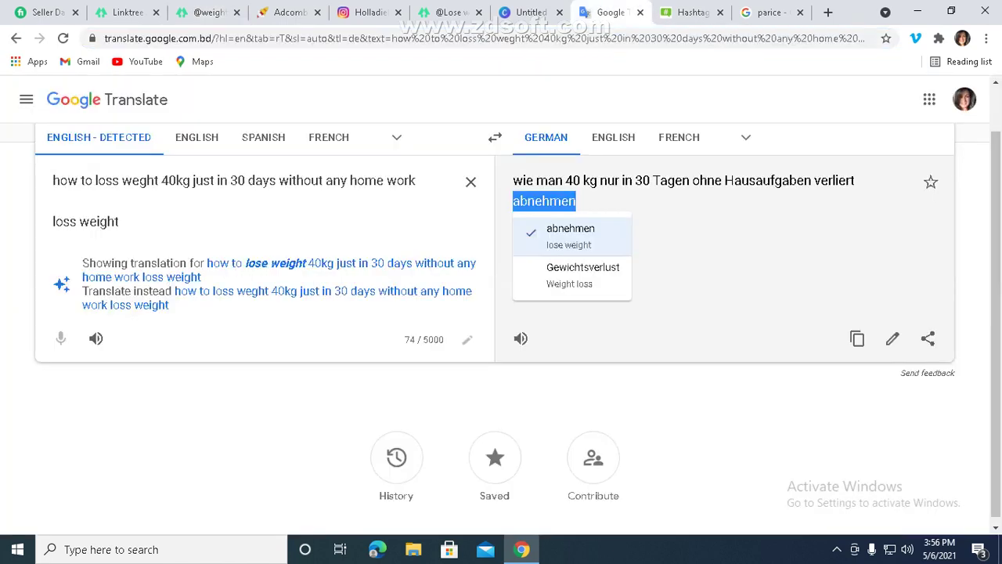
left_click(122, 200)
right_click(123, 201)
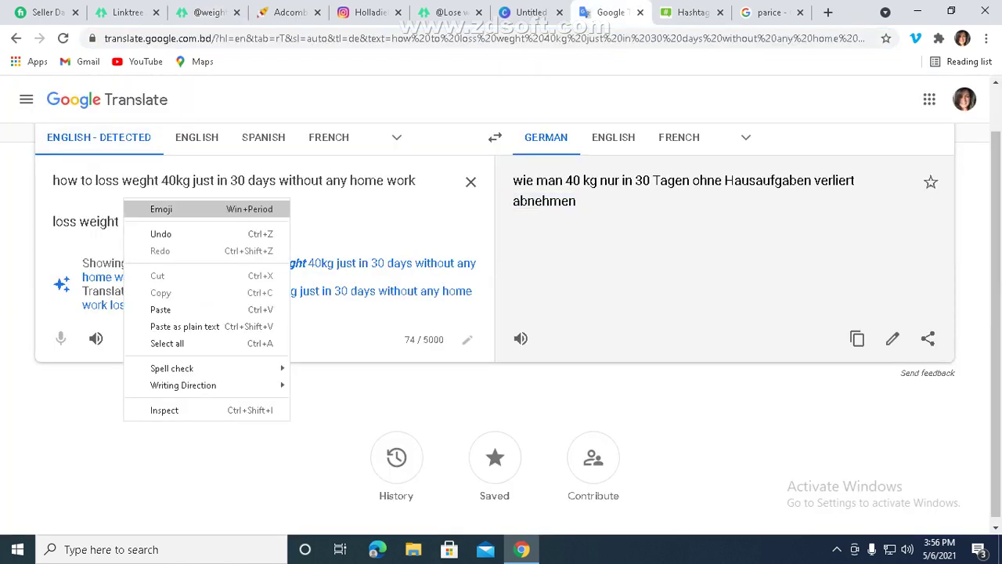
left_click(160, 309)
- Remove the "loss weight" line from the source text and copy the German translation
left_click_drag(53, 201, 121, 222)
left_click(121, 223)
triple_click(119, 222)
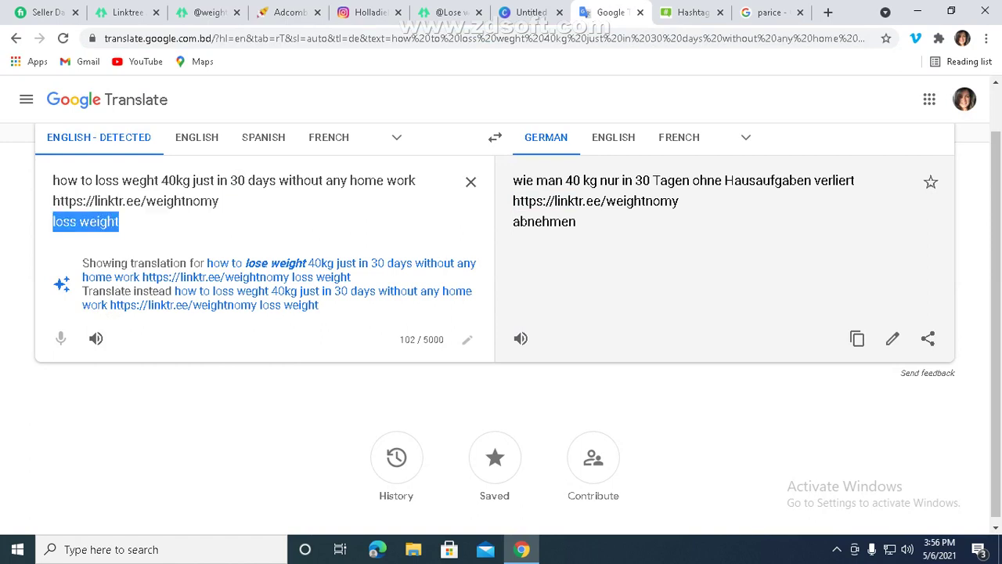
key("BackSpace")
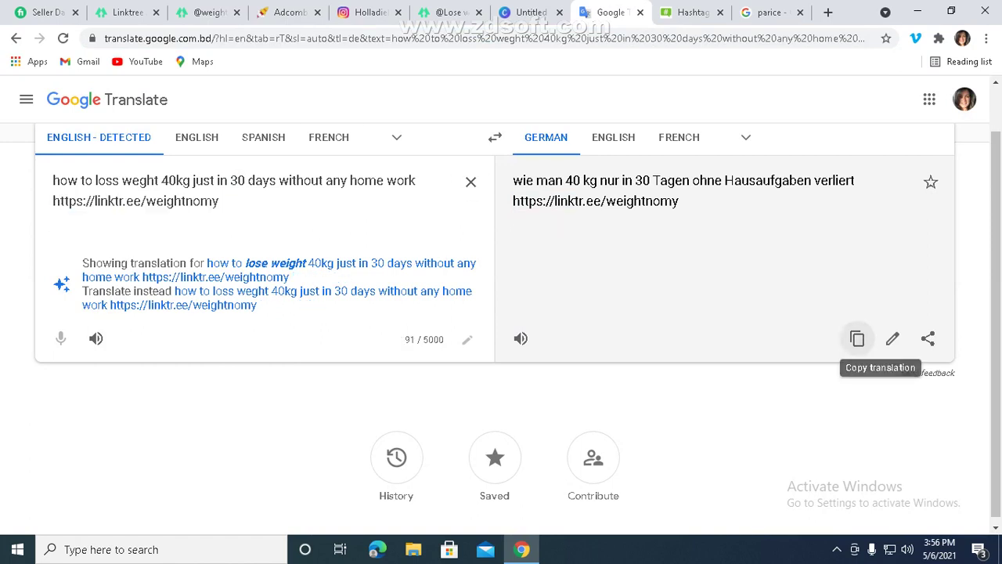
left_click(857, 338)
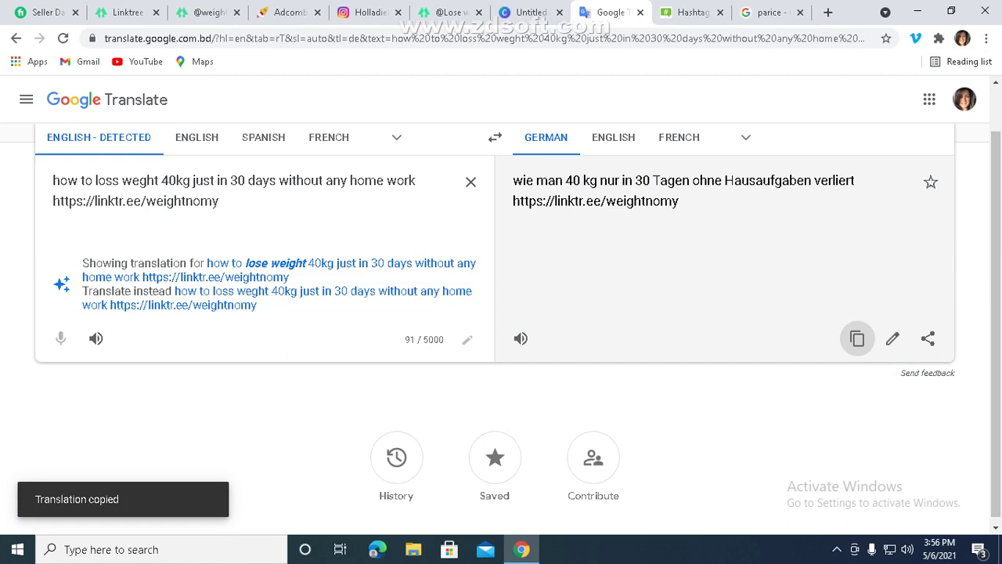
- Return to Instagram and post the copied German headline with the Linktree link as a comment on the strawberry dumpling post
left_click(369, 12)
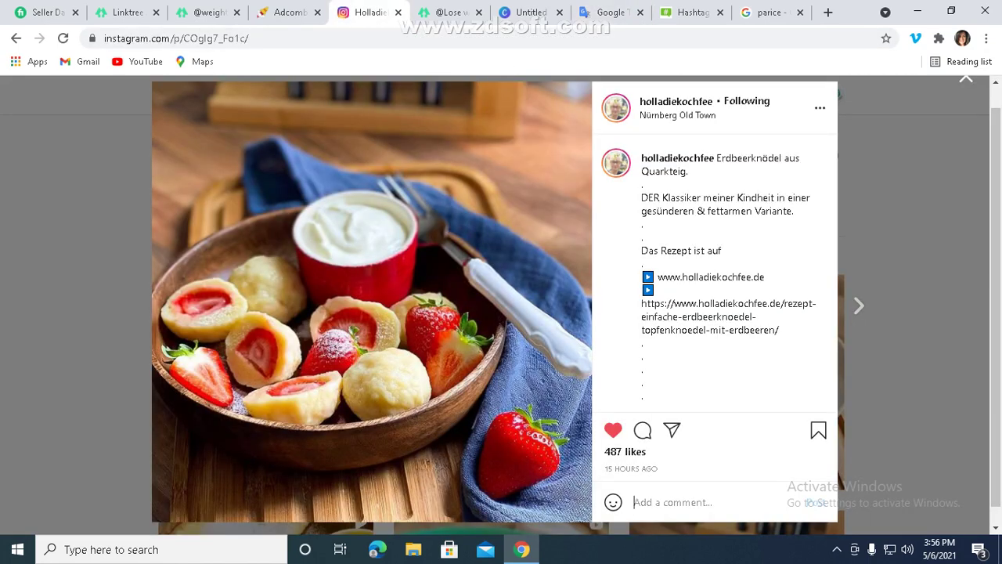
right_click(649, 500)
left_click(673, 405)
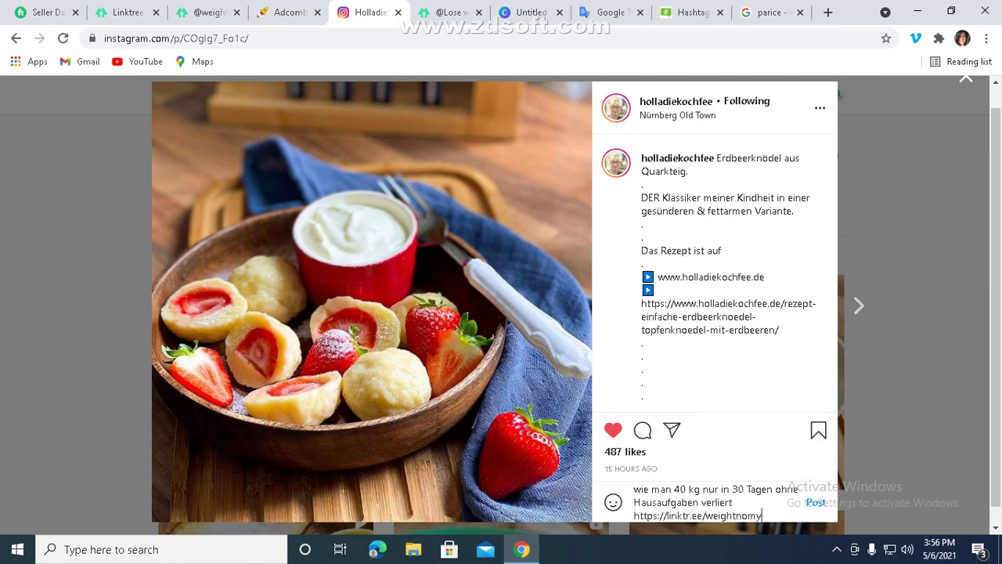
key("Return")
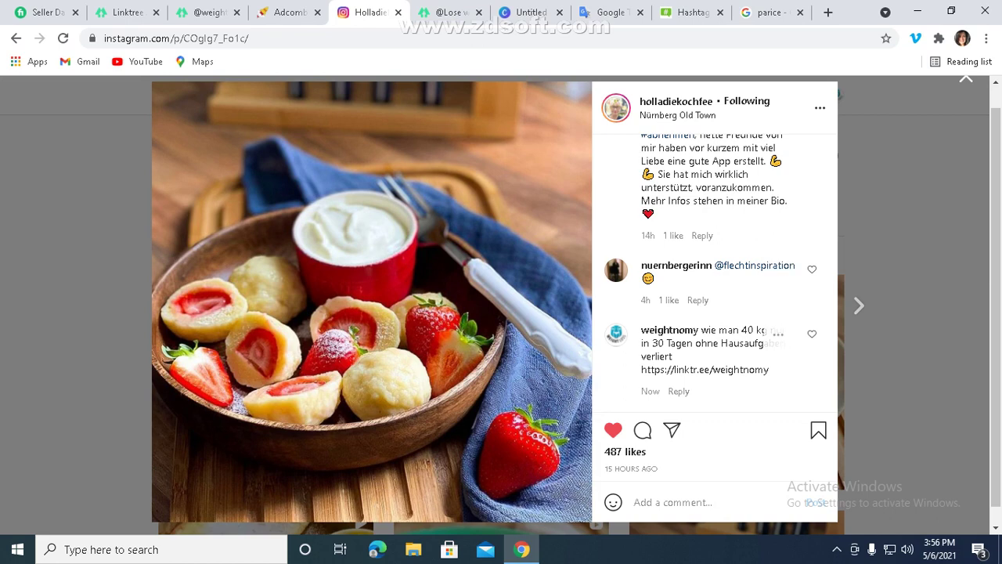
- Check the Linktree address from the posted comment in a new tab, close that tab and close the post
left_click_drag(642, 369, 769, 369)
right_click(758, 373)
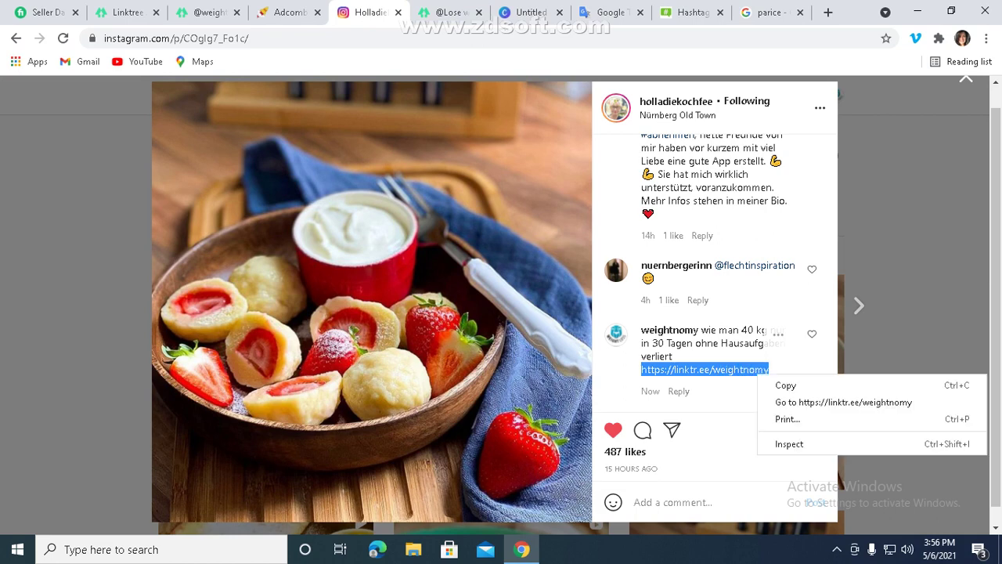
left_click(843, 401)
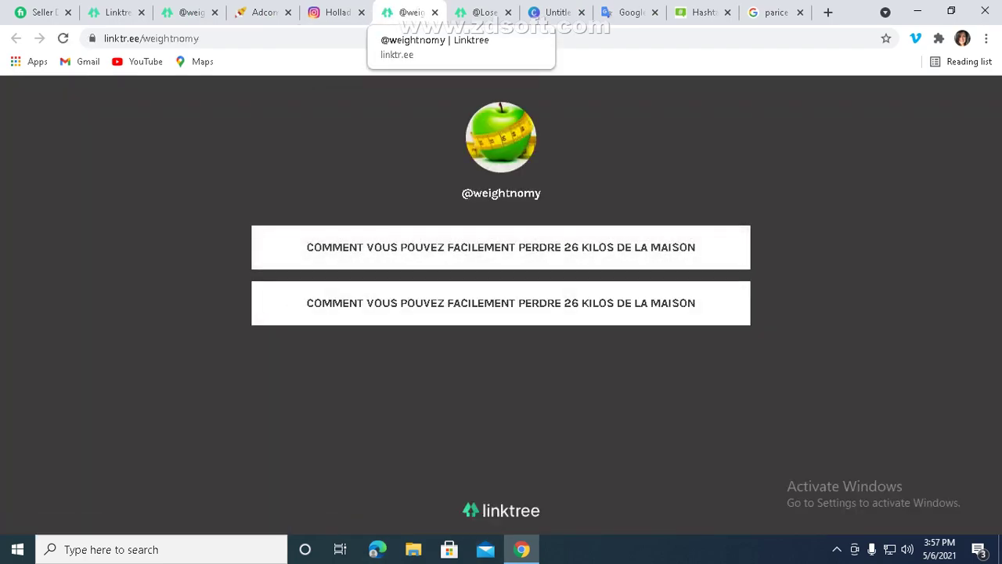
left_click(435, 11)
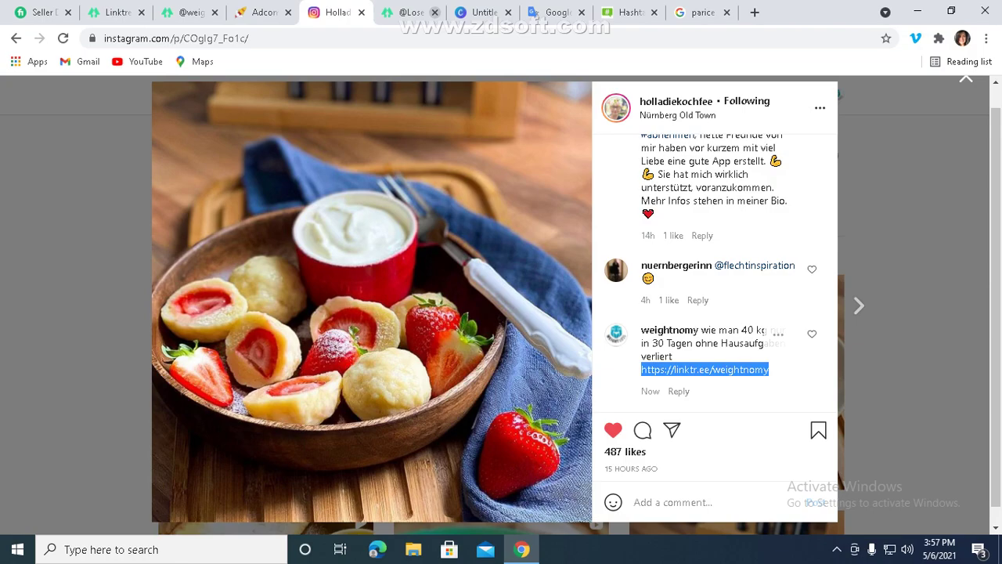
left_click(966, 79)
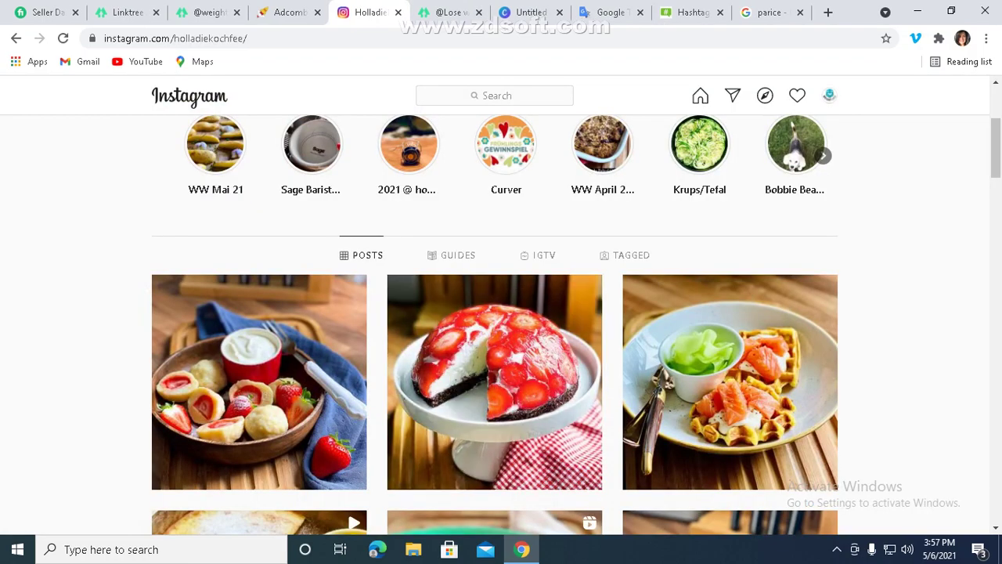
- Browse the profile's posts, open the roasted potato with trout caviar post, close it and return towards the profile header
scroll(494, 325, "down", 12)
scroll(494, 325, "up", 6)
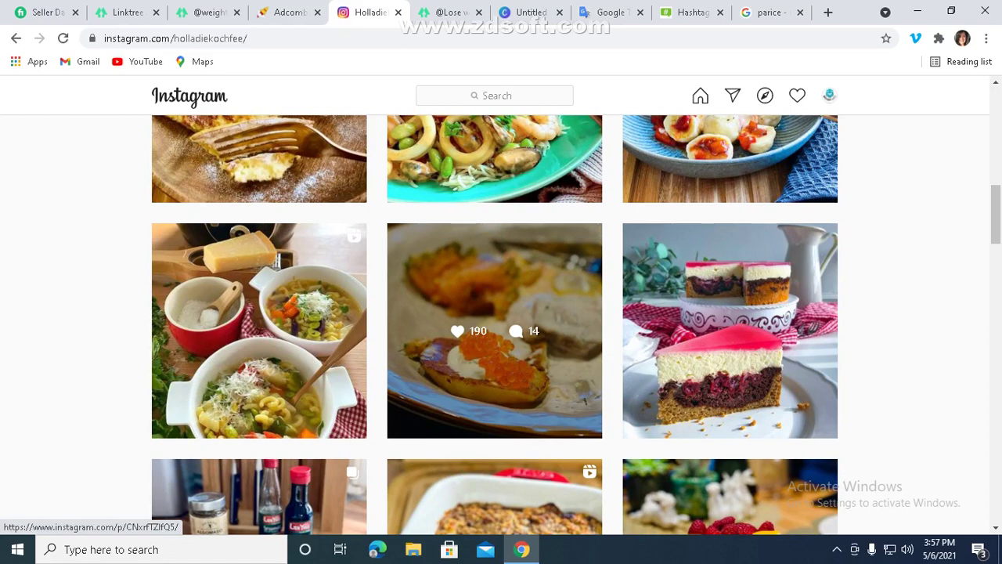
left_click(494, 331)
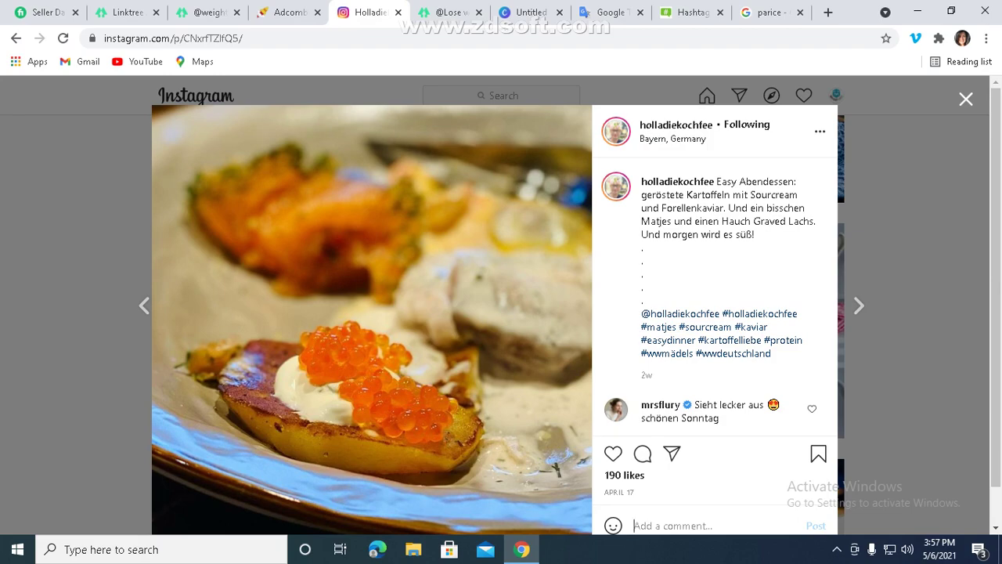
left_click(966, 100)
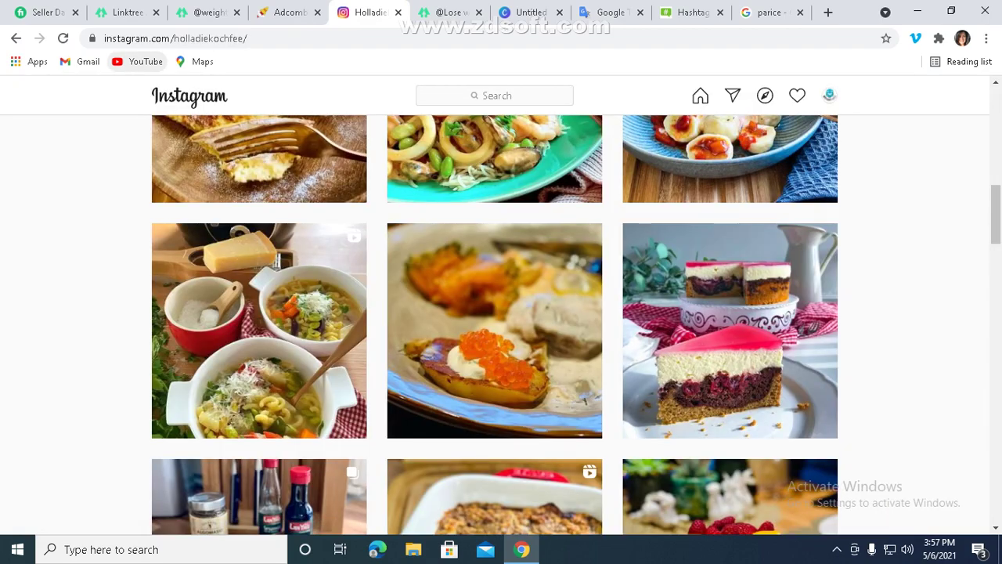
scroll(996, 211, "up", 5)
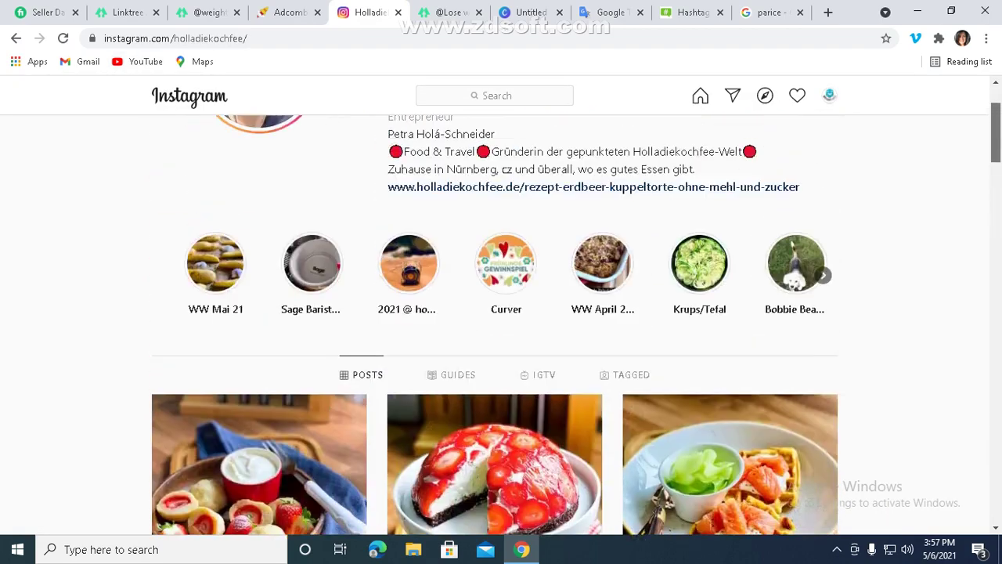
- Return to the top of the page and open the account's own Instagram profile
left_click_drag(996, 132, 996, 117)
left_click(828, 95)
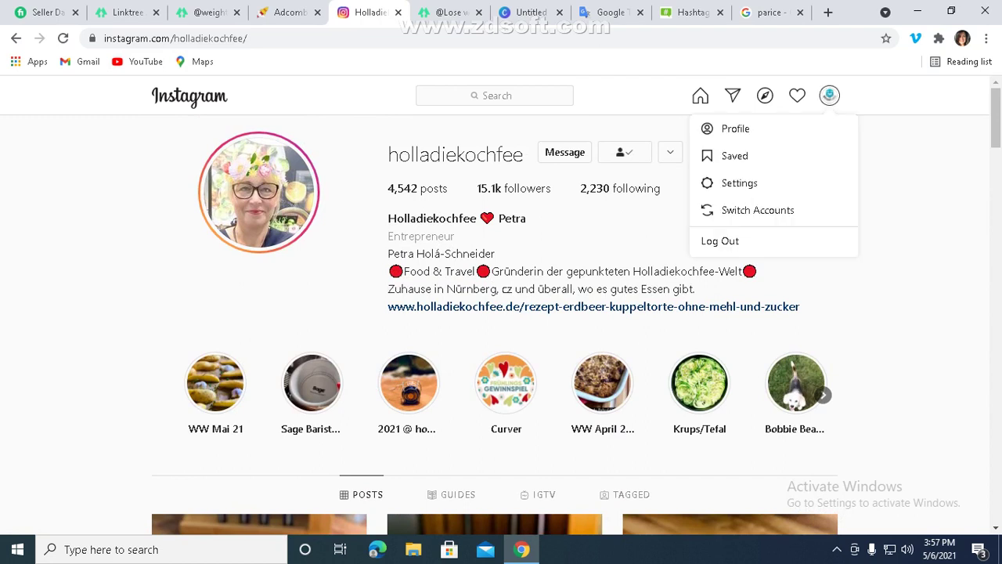
left_click(735, 129)
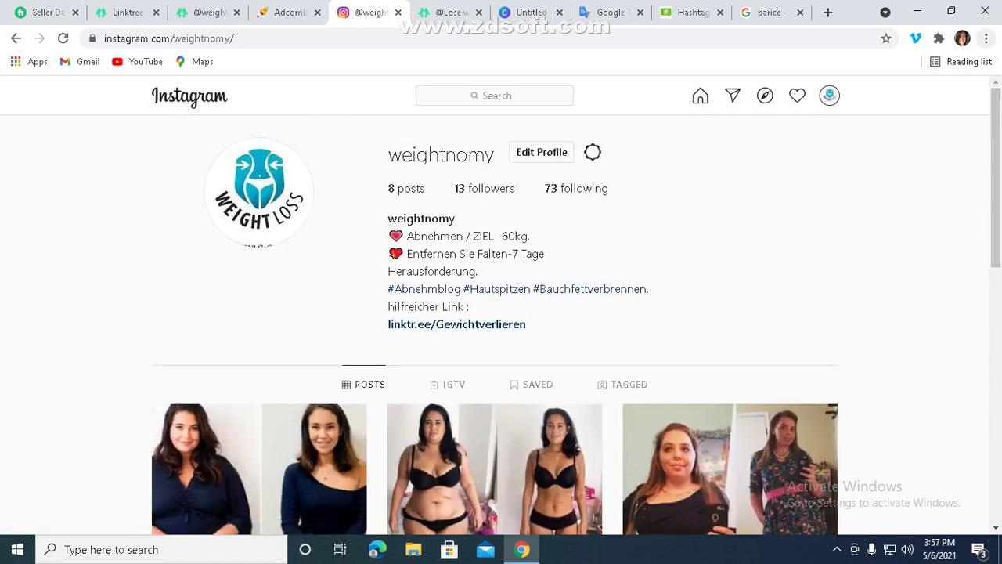
- Display the profile in the browser's mobile device view, reload it and check the file picker for a new post
left_click(986, 38)
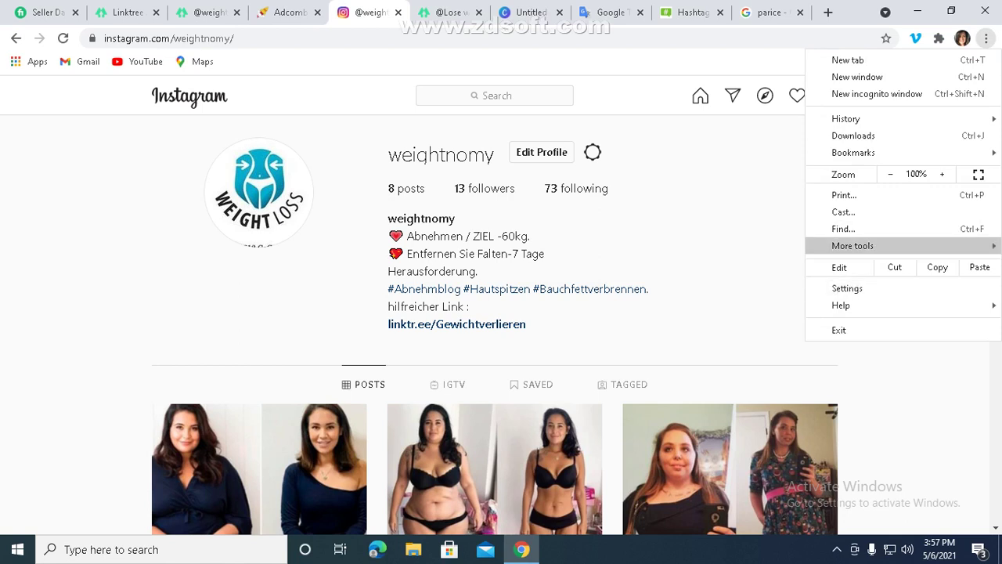
mouse_move(852, 246)
left_click(668, 362)
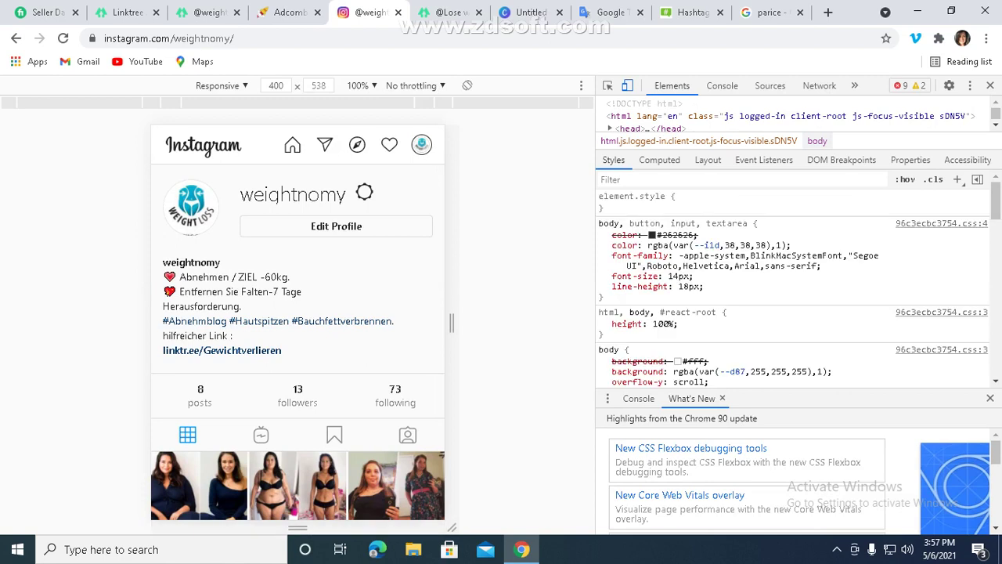
scroll(297, 328, "down", 3)
scroll(297, 329, "up", 3)
left_click(63, 38)
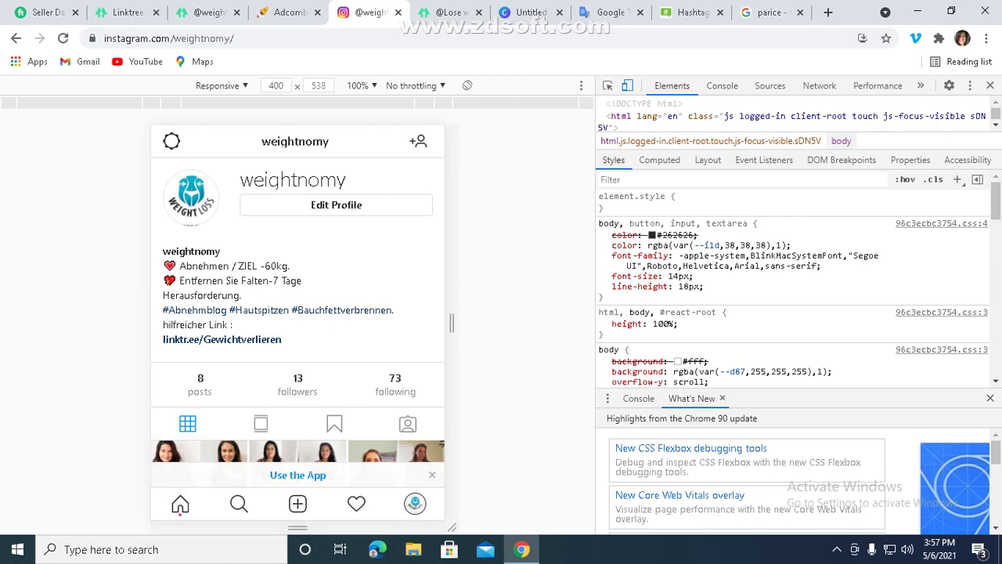
left_click(297, 503)
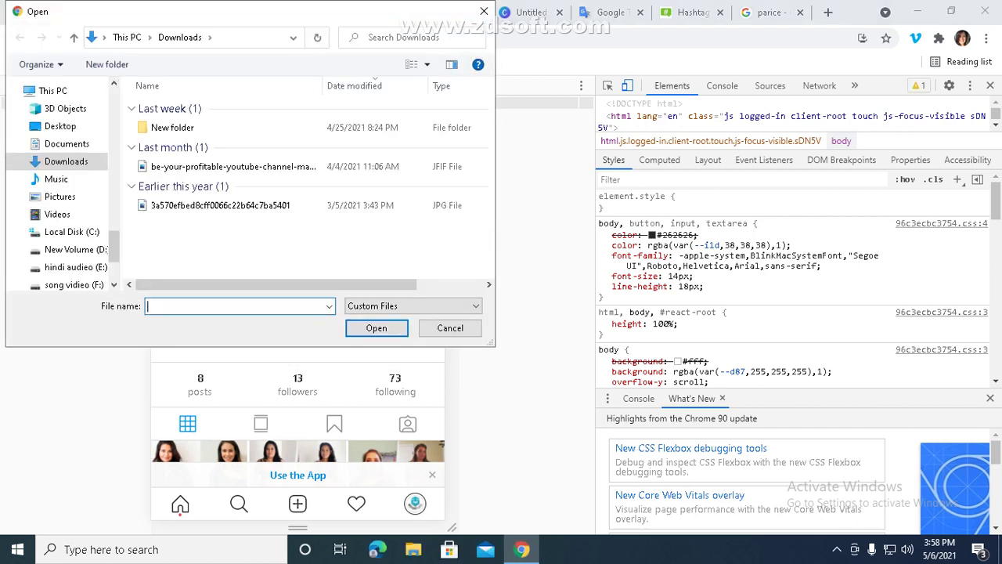
left_click(484, 10)
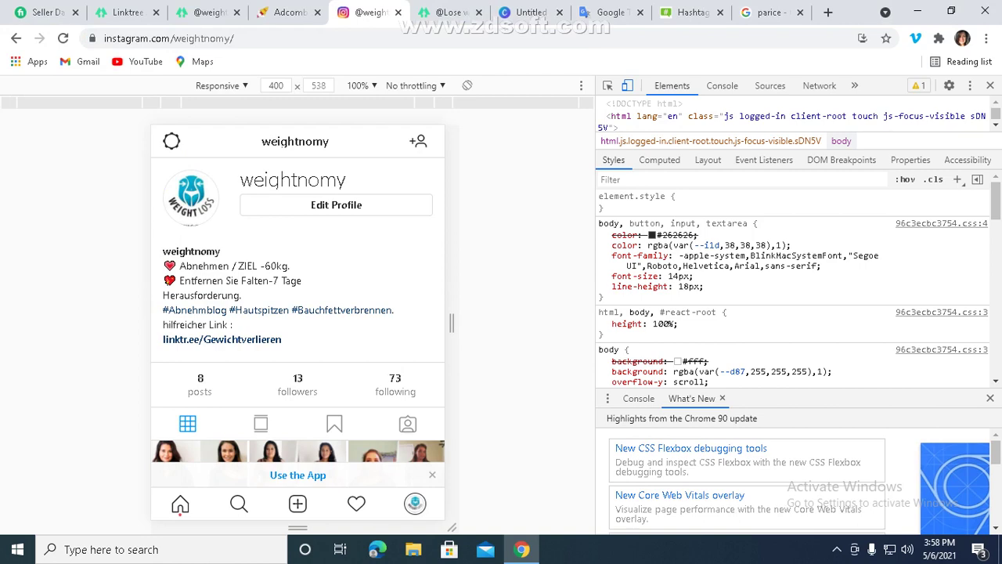
- Switch to Canva, leave the current design for the home page and open the Instagram post templates
left_click(450, 12)
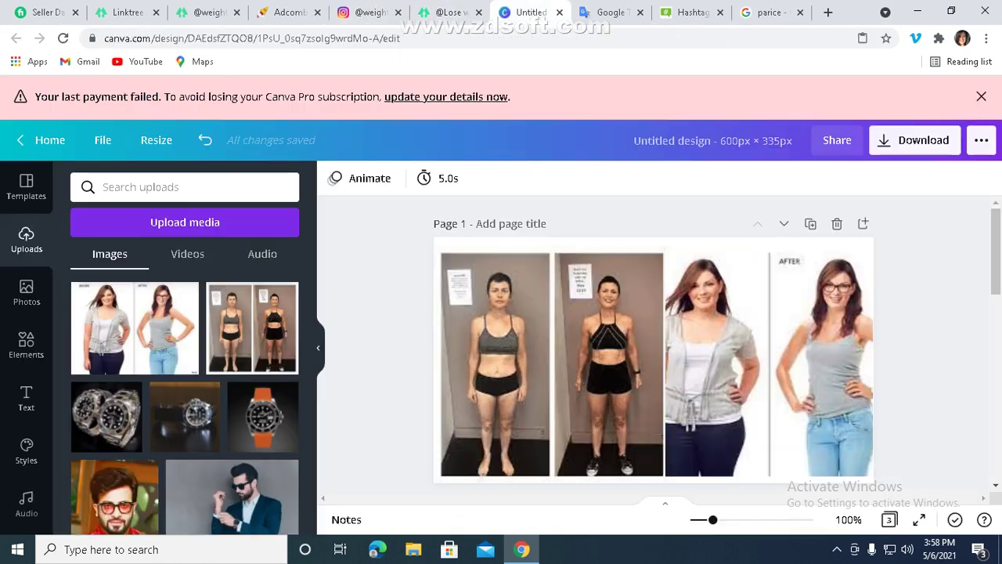
left_click(529, 12)
left_click(43, 140)
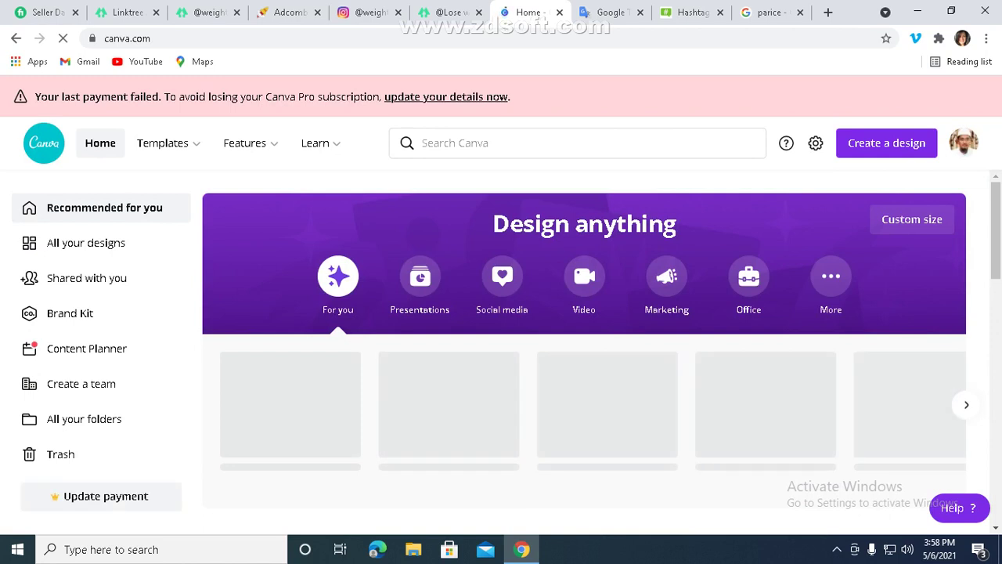
mouse_move(163, 143)
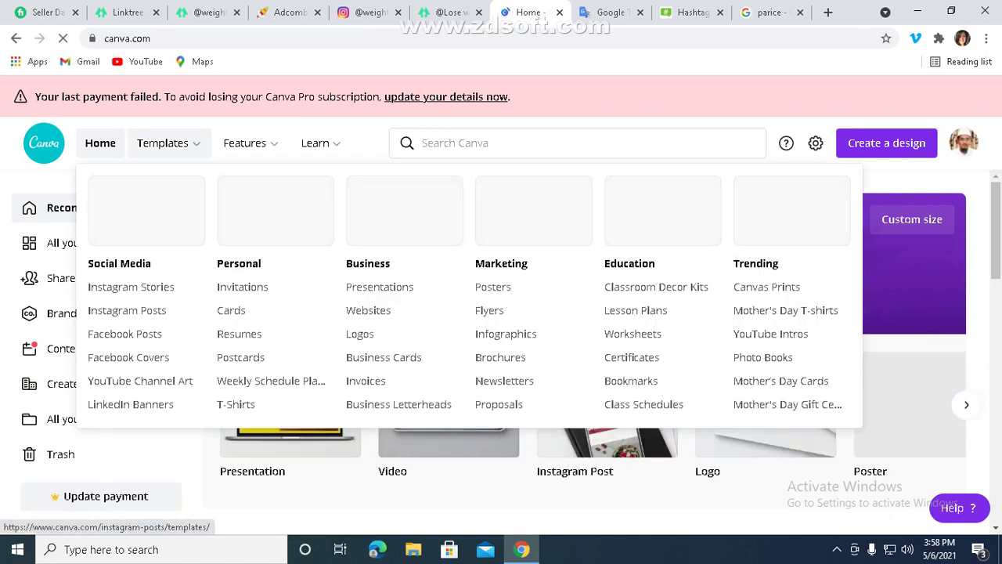
left_click(126, 309)
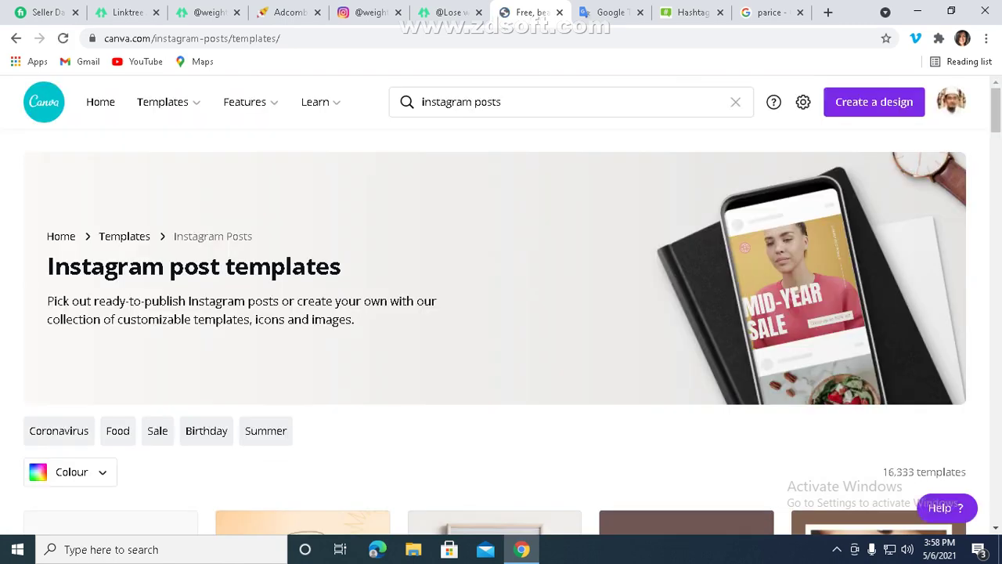
- Pick the brown "What makes you an empowered creator?" question template and open it for editing
scroll(501, 328, "down", 6)
scroll(501, 329, "up", 2)
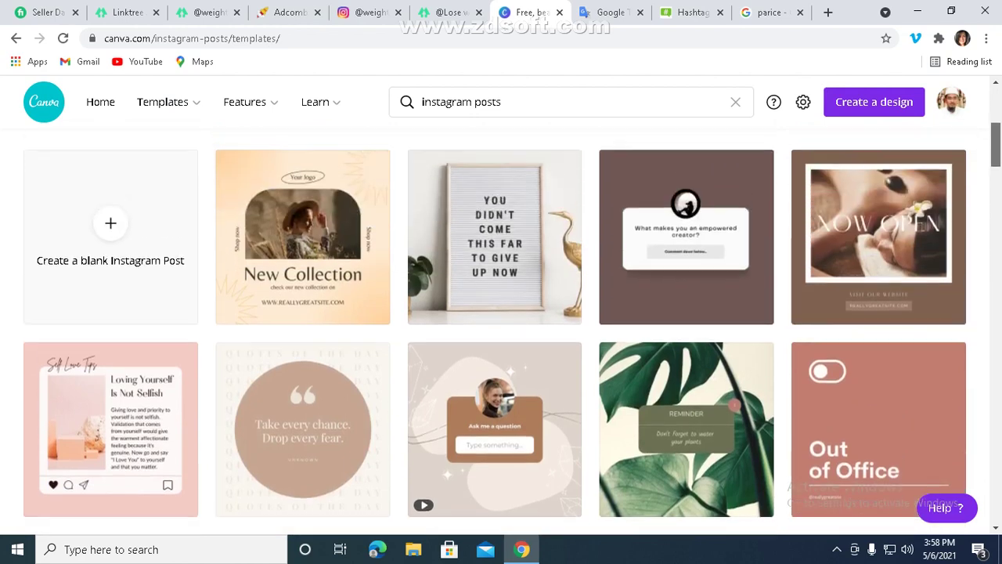
left_click(687, 274)
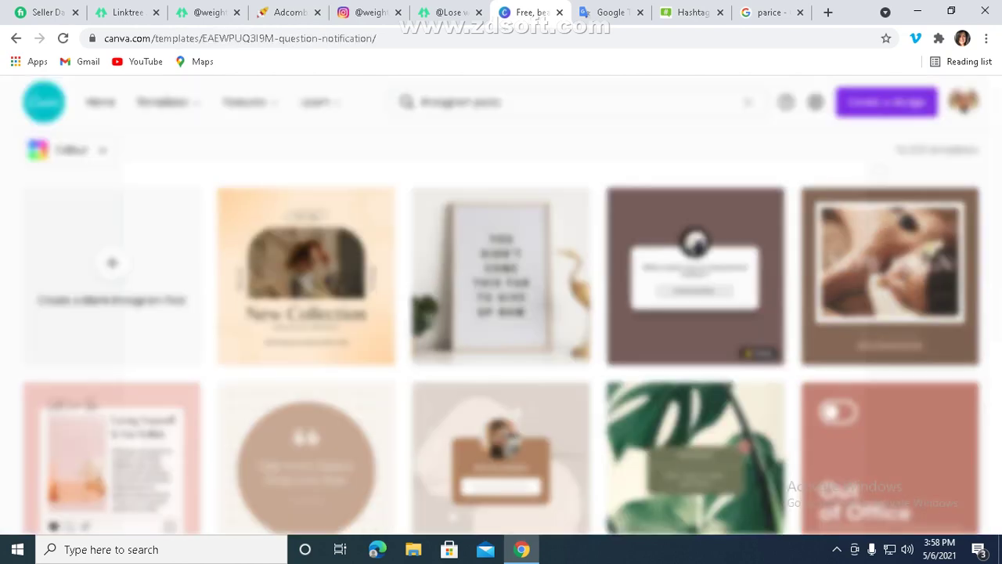
left_click(812, 315)
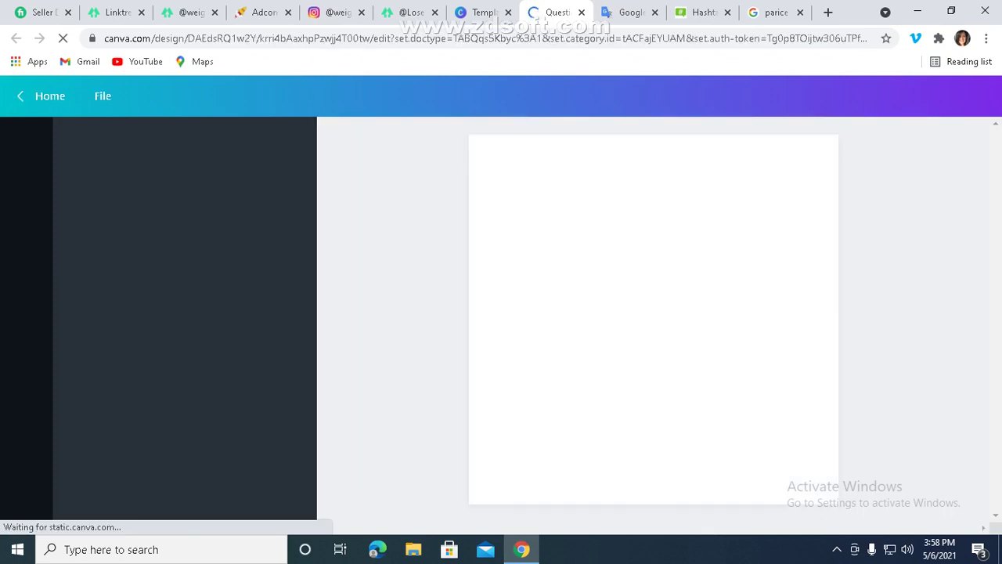
- Delete the template's round picture, question text and white card from the brown background
left_click(653, 357)
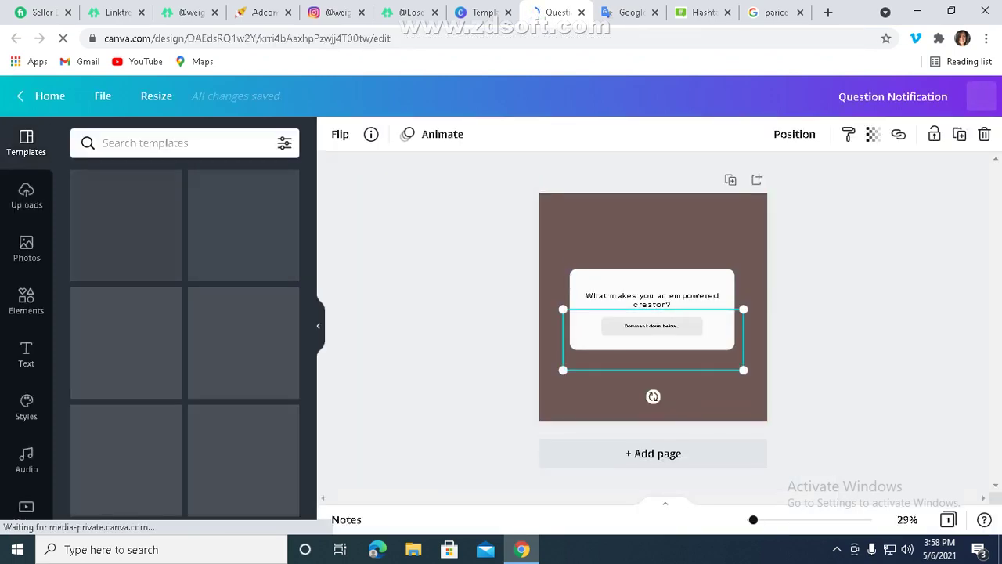
key("Delete")
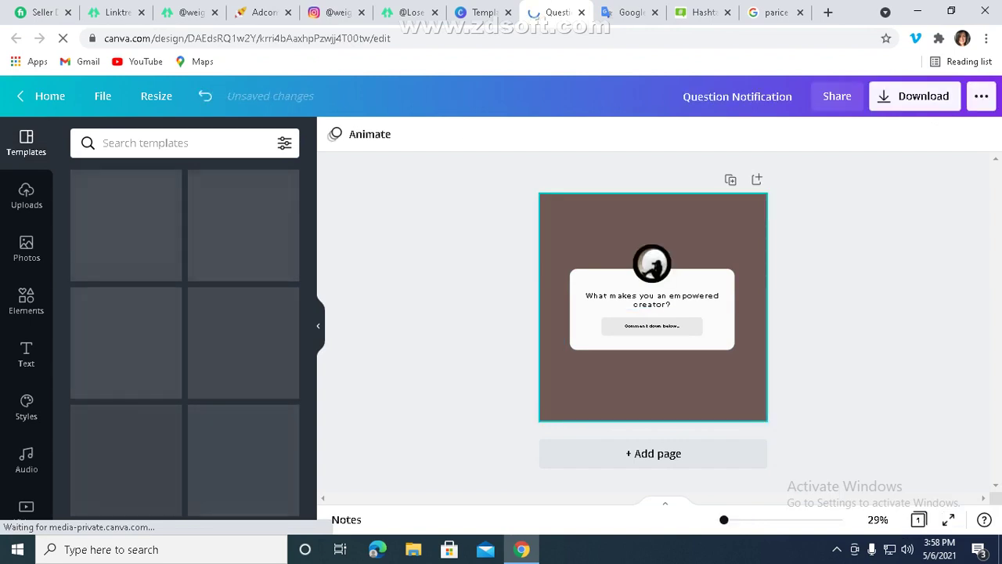
key("ctrl+z")
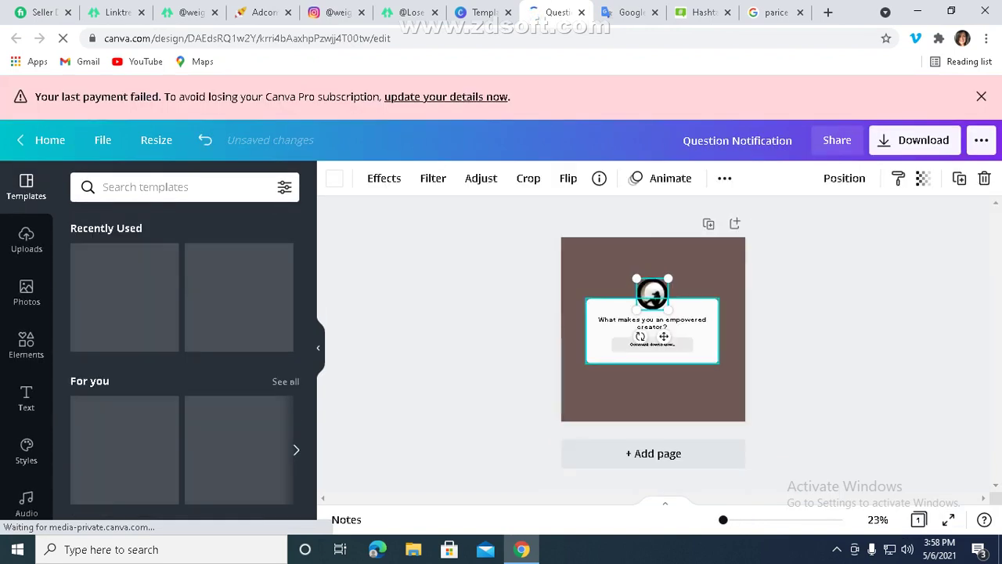
key("Delete")
key("Tab")
key("Delete")
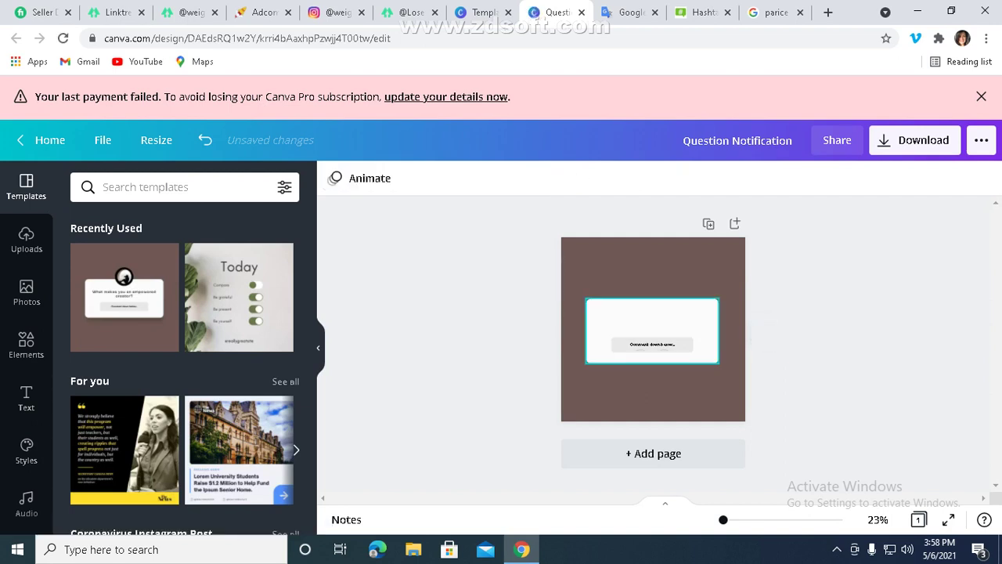
left_click(652, 274)
left_click(652, 320)
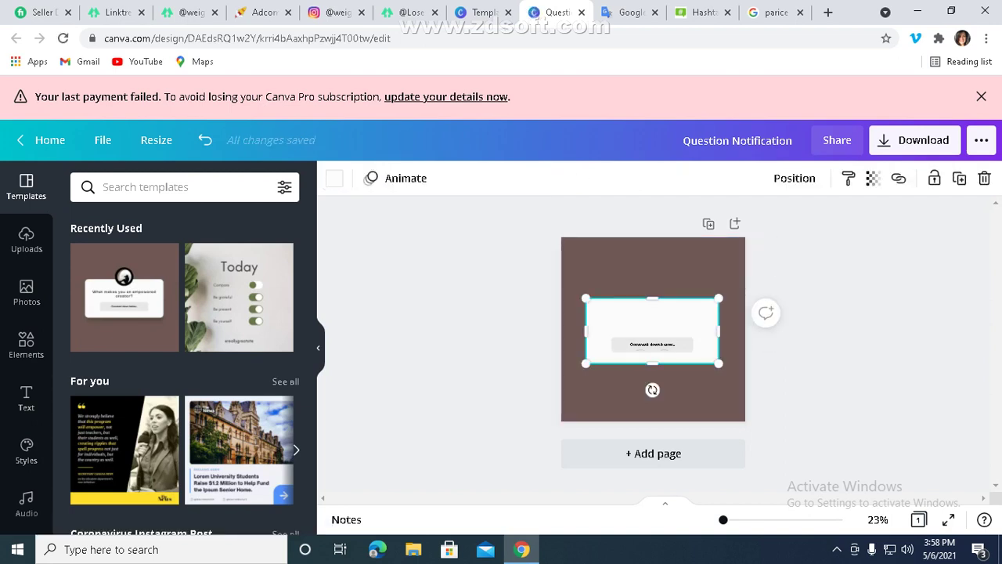
key("Delete")
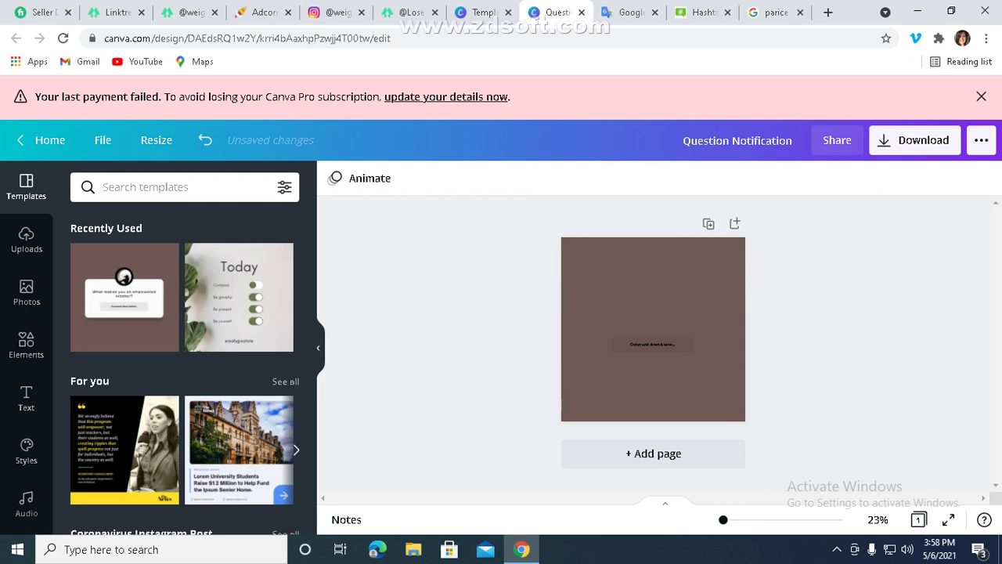
- Insert the uploaded before-and-after photo of the woman in jeans and enlarge it across the upper part of the page
key("ctrl+plus")
scroll(665, 352, "down", 1)
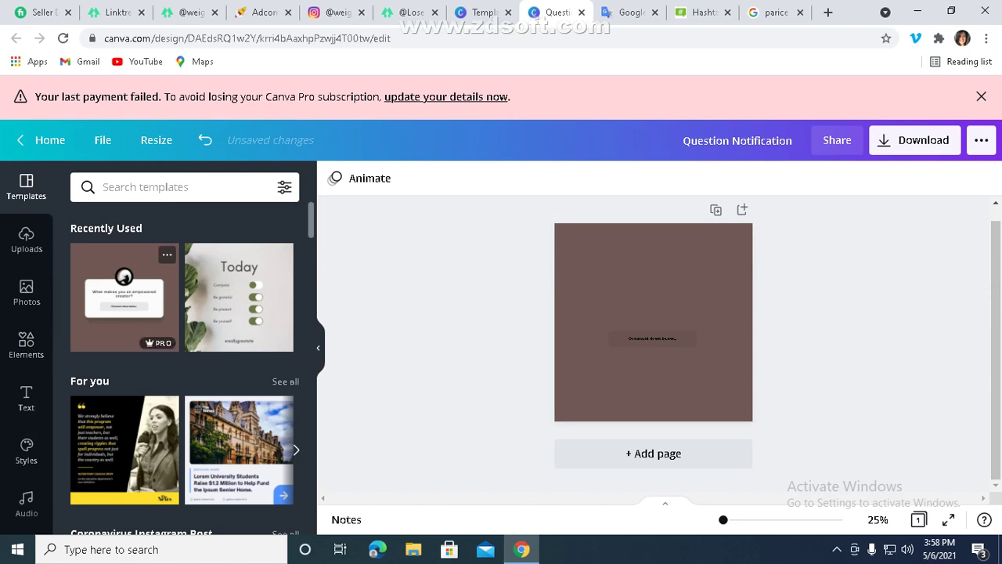
scroll(184, 345, "down", 1)
left_click(26, 239)
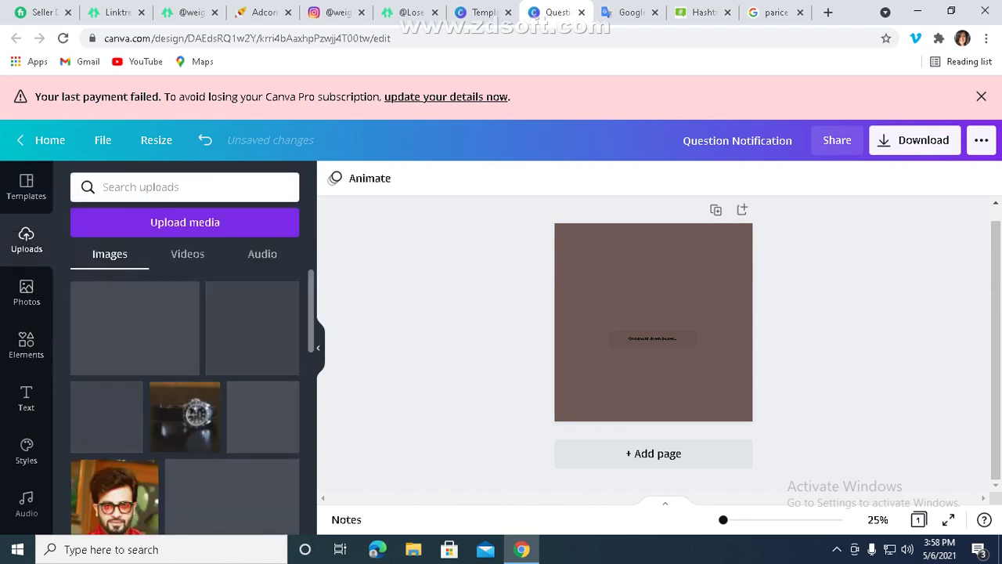
left_click(134, 328)
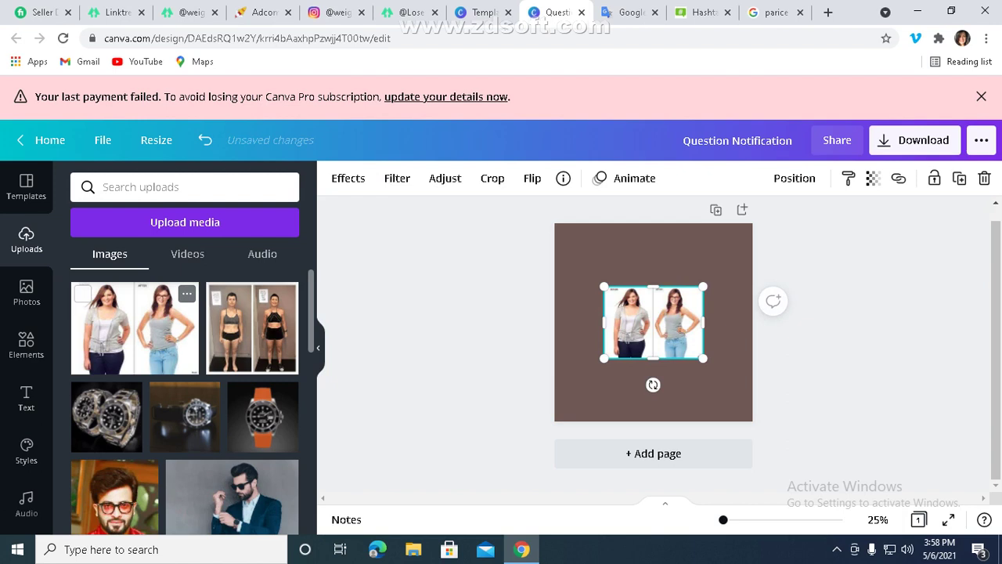
left_click_drag(603, 286, 544, 243)
left_click_drag(624, 302, 635, 281)
left_click_drag(712, 338, 752, 366)
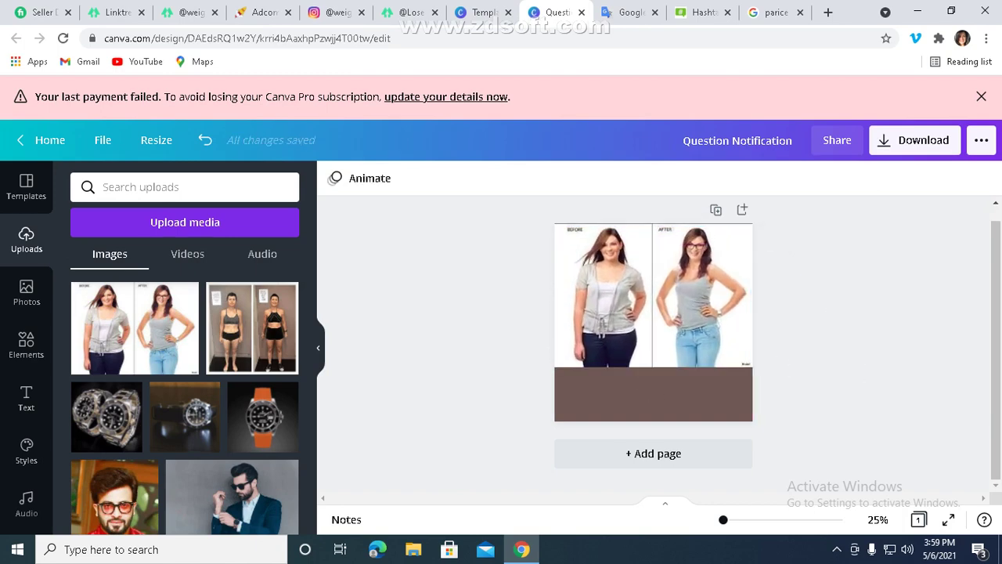
- Enlarge the before-and-after photo slightly beyond the page width and shift it to centre it over the brown band
key("ctrl+plus")
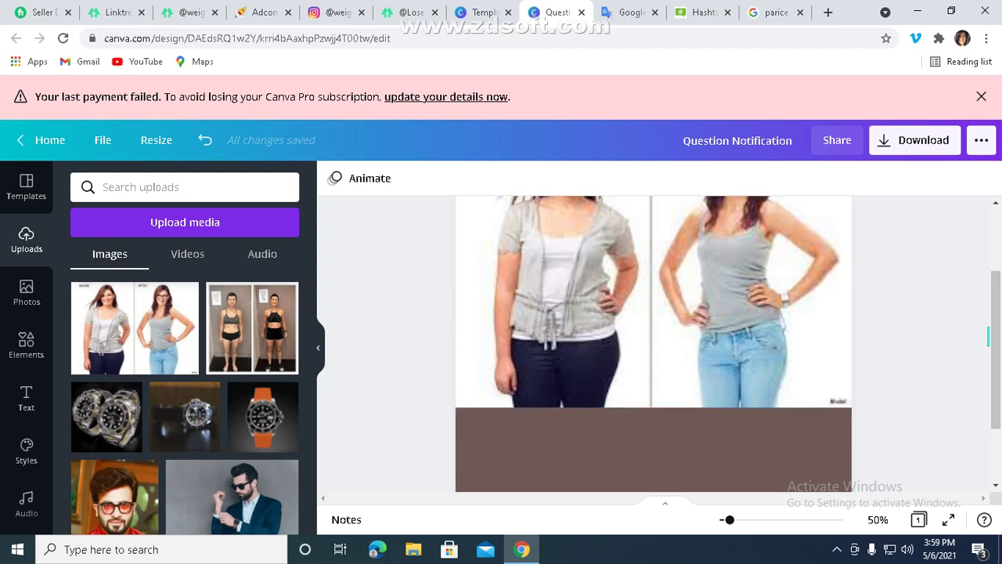
key("ctrl+minus")
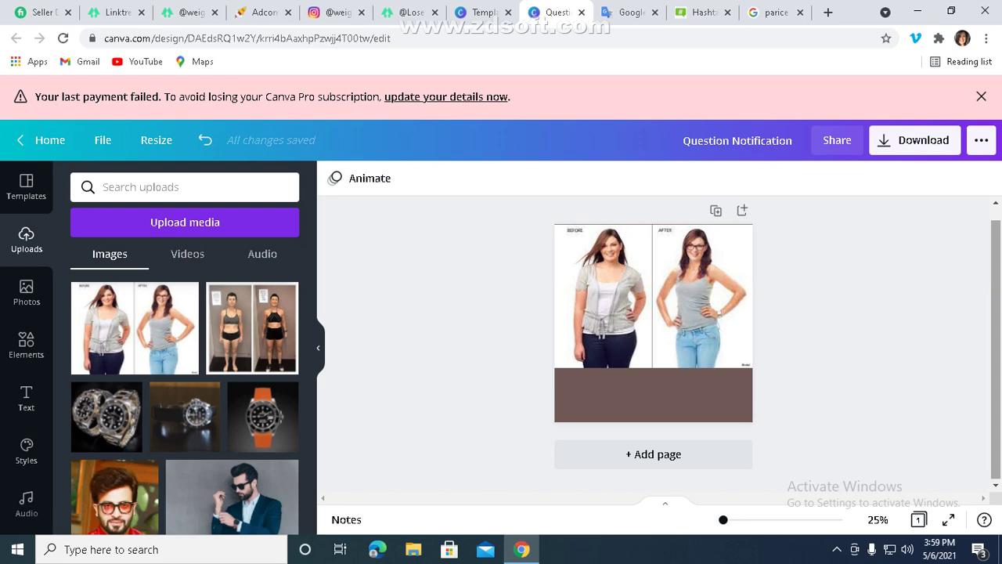
left_click(653, 296)
left_click_drag(752, 366, 767, 378)
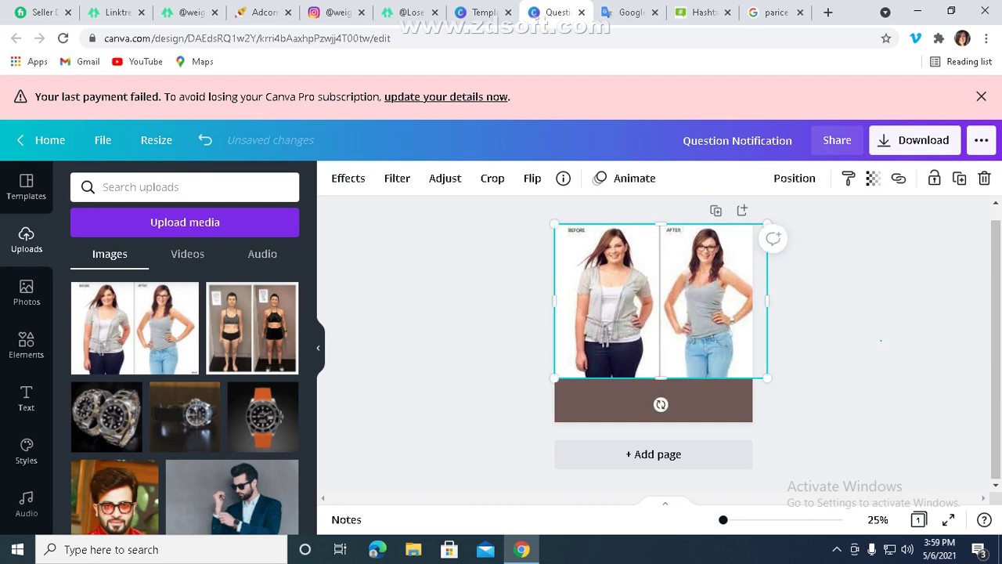
left_click_drag(758, 374, 750, 375)
left_click(773, 239)
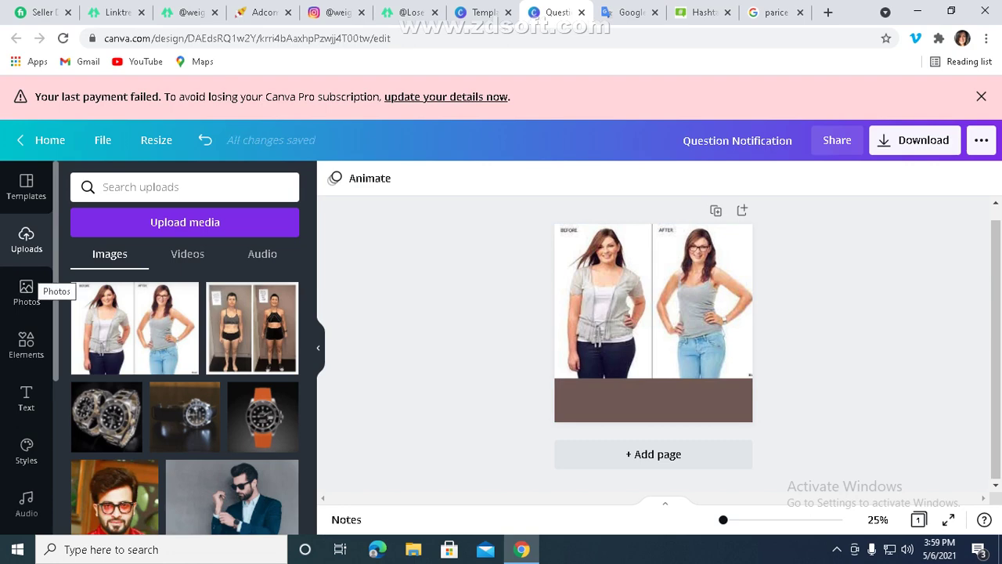
- Add a heading, place it on the brown band below the photo and clear its placeholder text
left_click(32, 401)
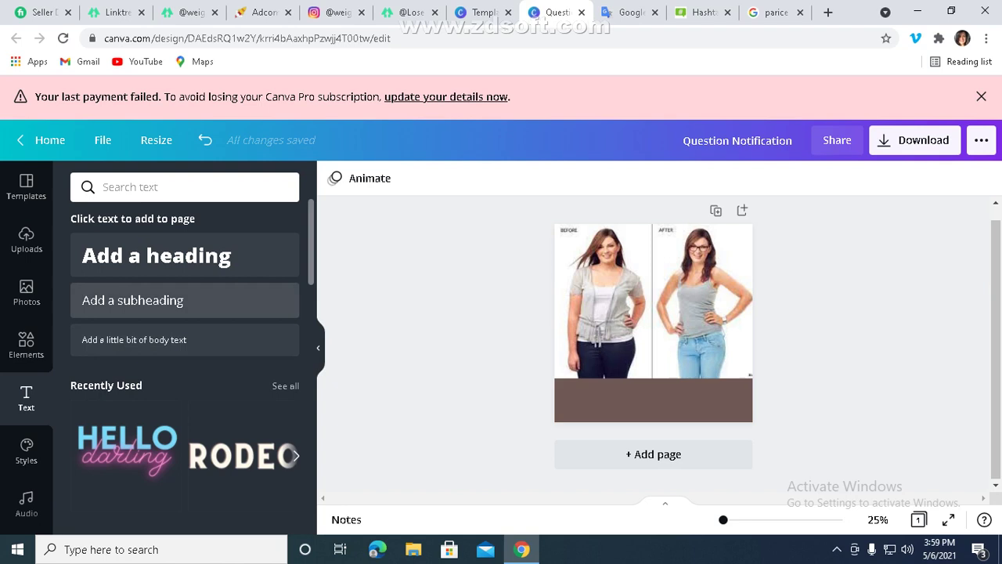
scroll(185, 352, "down", 2)
scroll(185, 336, "up", 2)
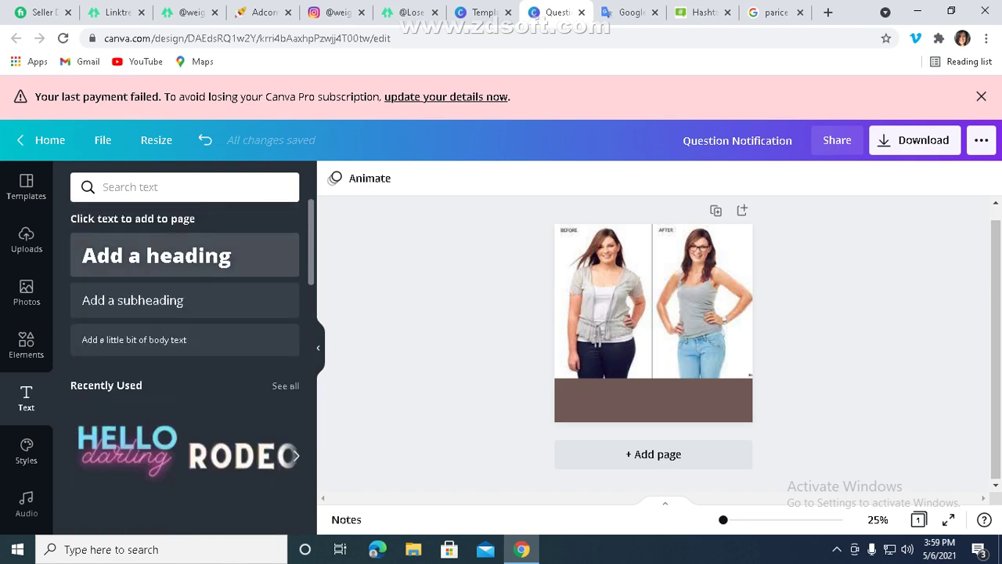
left_click(157, 255)
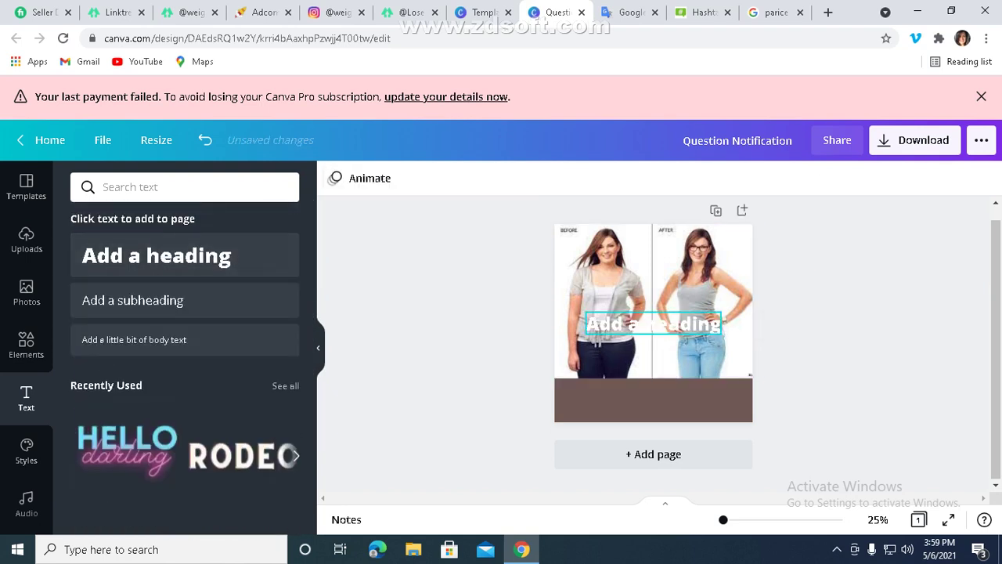
left_click_drag(653, 324, 653, 403)
left_click_drag(587, 402, 721, 402)
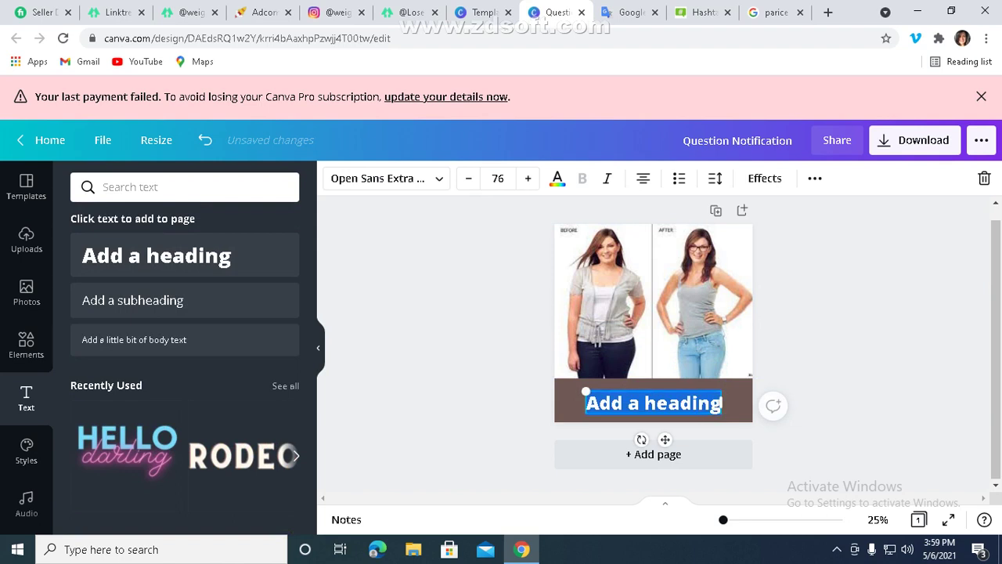
key("BackSpace")
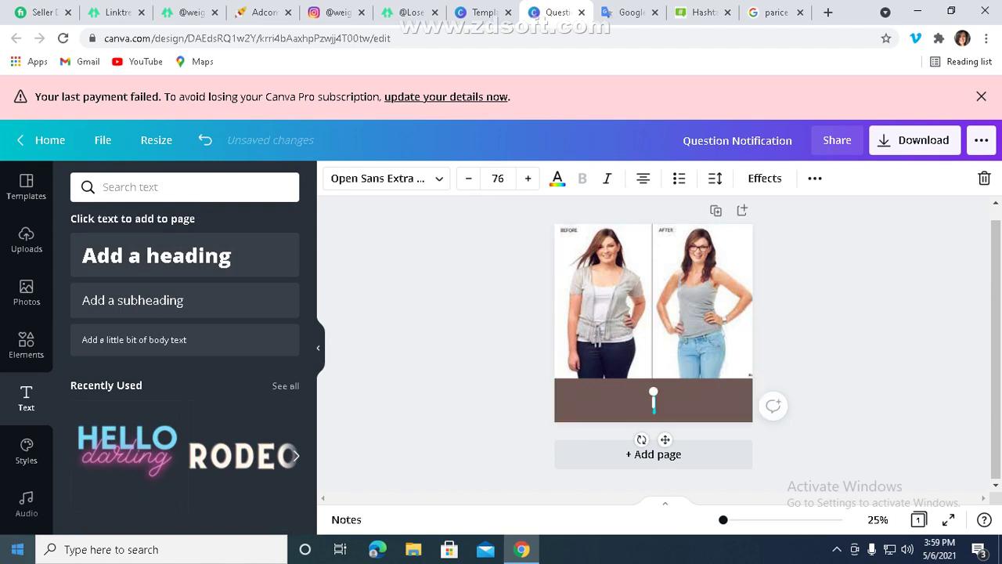
- Break the Google Translate source after "30 days", copy "wie man 40 kg nur in 30 Tagen verliert" and paste it into the Canva heading
left_click(630, 11)
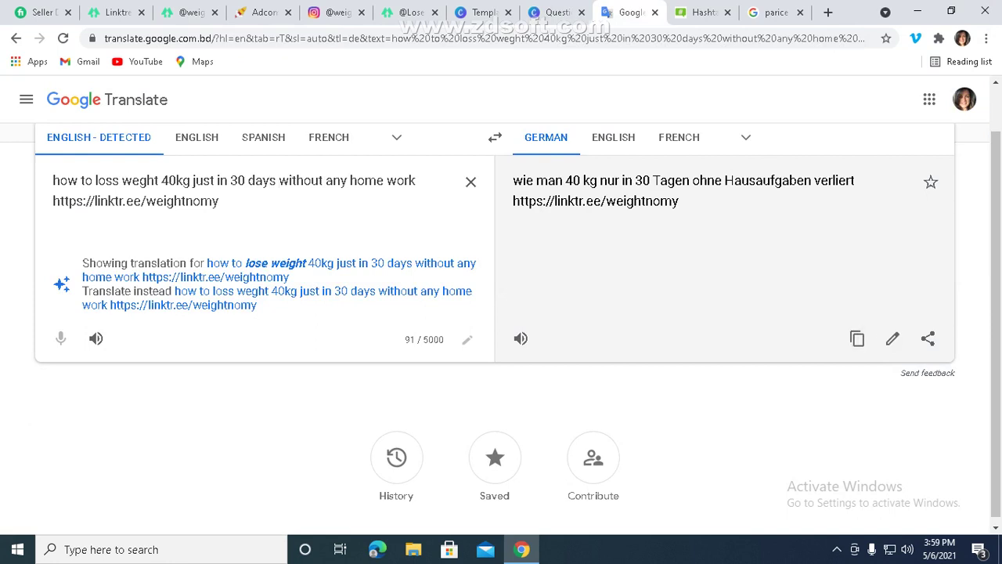
key("Return")
triple_click(676, 180)
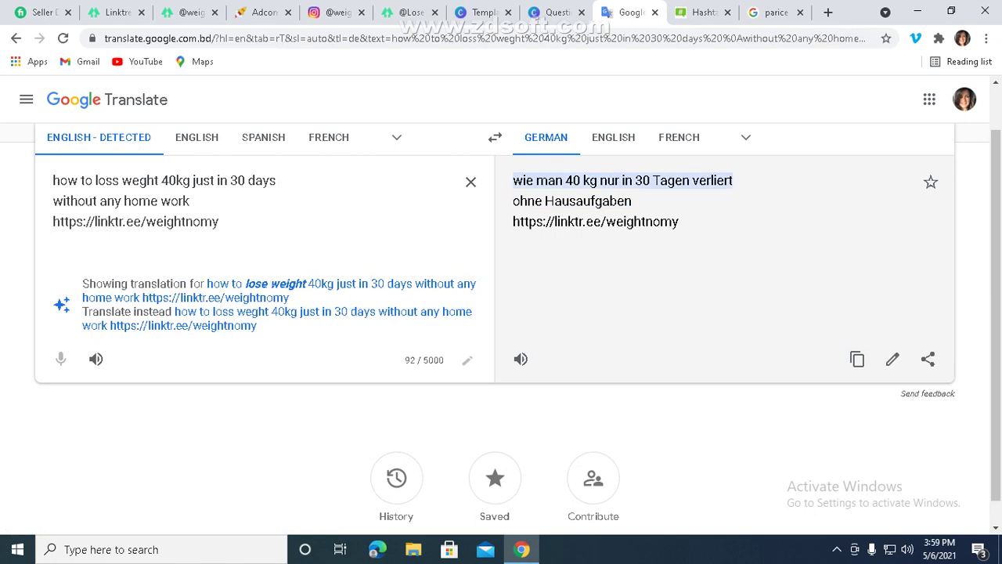
right_click(675, 181)
left_click(701, 195)
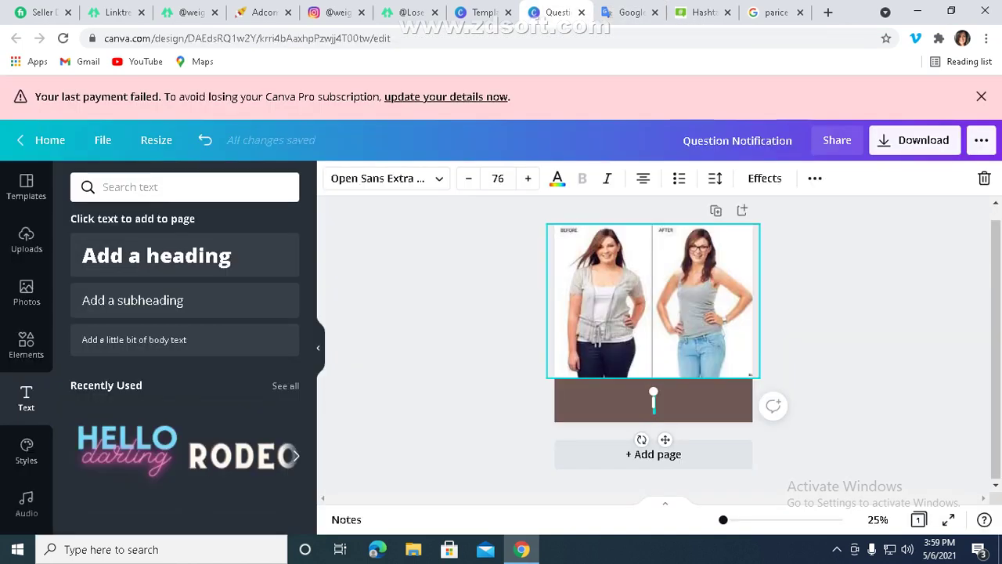
left_click(552, 12)
key("ctrl+v")
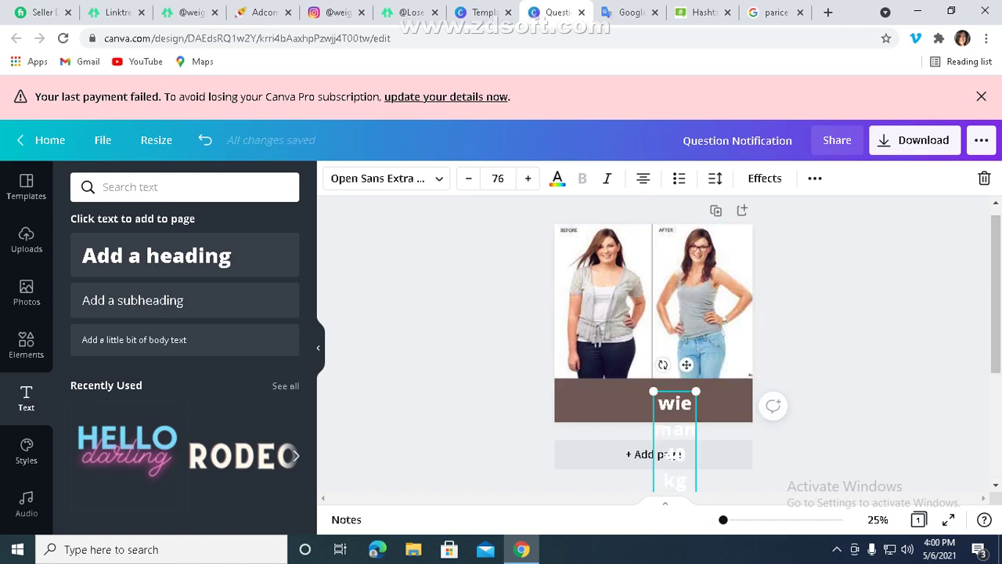
- Widen the heading's text box to almost the page width and shift it down towards the brown band
left_click(814, 454)
left_click_drag(675, 404, 718, 313)
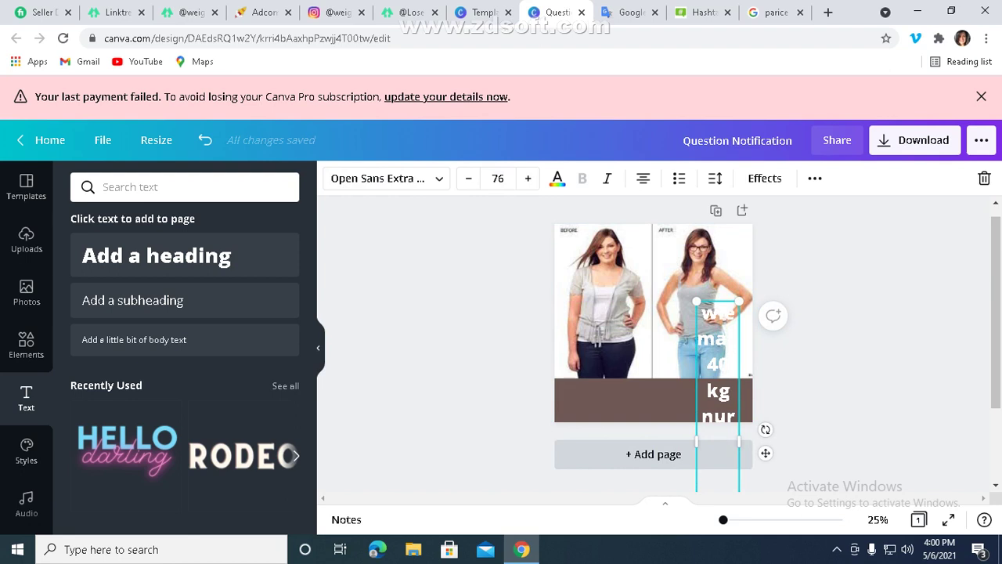
left_click_drag(697, 441, 560, 442)
left_click(532, 430)
left_click_drag(650, 401, 664, 454)
- Reduce the heading's font size to 63 and centre the text on the brown band below the photo
key("ctrl+shift+comma")
key("ctrl+shift+comma")
key("ctrl+shift+comma")
key("ctrl+shift+comma")
key("ctrl+shift+comma")
key("ctrl+shift+comma")
key("ctrl+shift+comma")
key("ctrl+shift+comma")
key("ctrl+shift+comma")
key("ctrl+shift+comma")
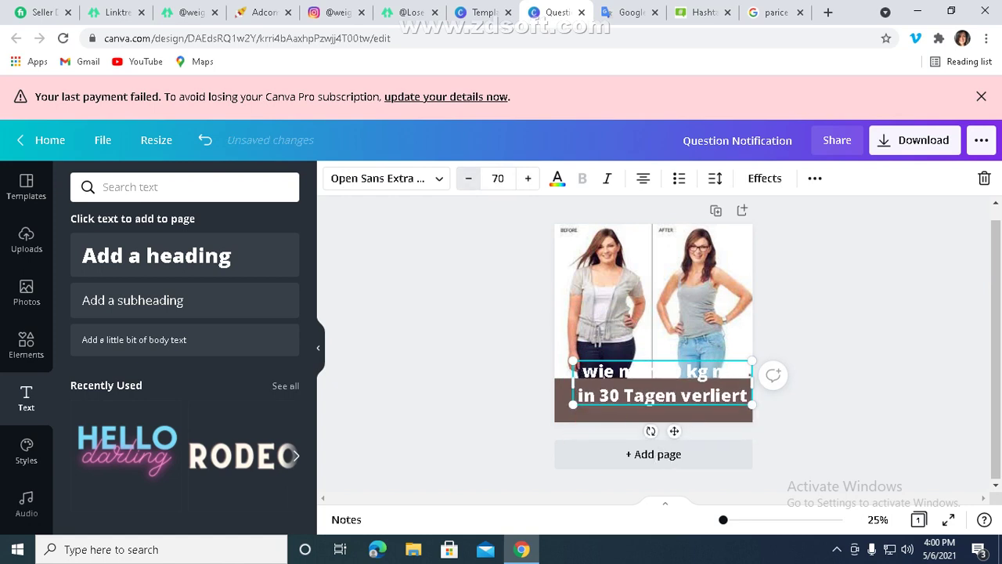
key("ctrl+shift+comma")
key("ctrl+shift+comma")
key("ctrl+shift+comma")
key("ctrl+shift+comma")
key("ctrl+shift+comma")
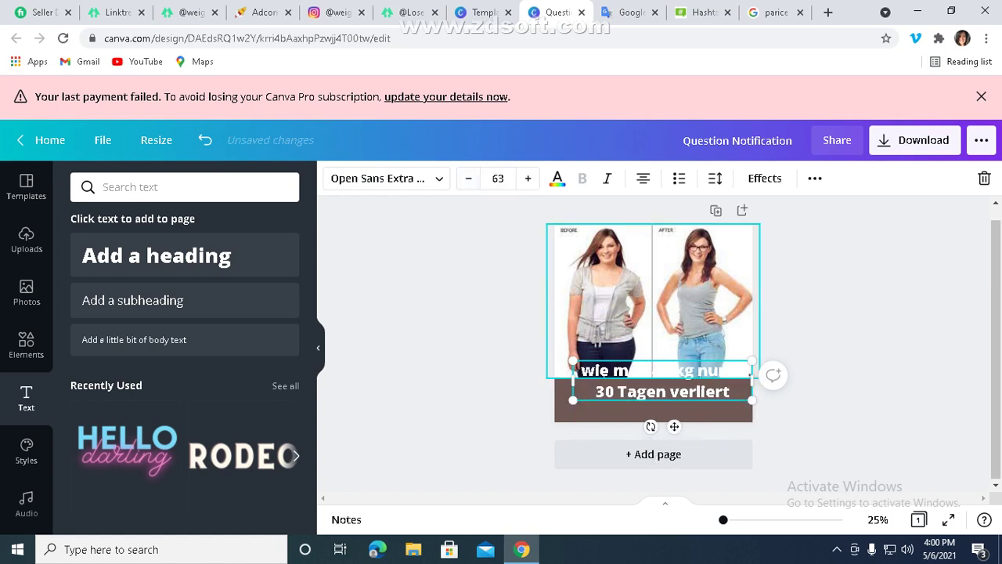
key("Escape")
mouse_move(604, 374)
left_mouse_down()
mouse_move(603, 391)
mouse_move(594, 391)
left_mouse_up()
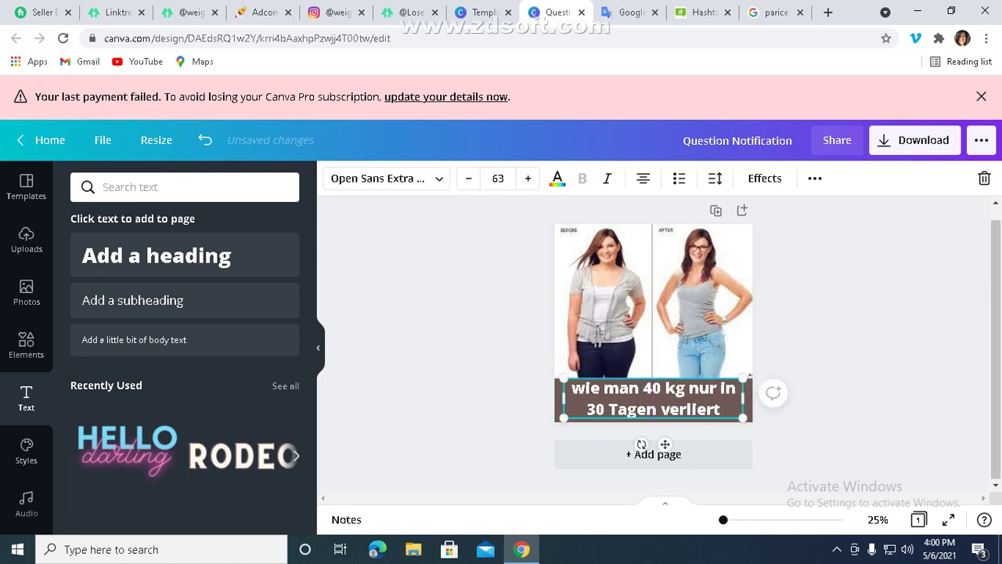
key("Escape")
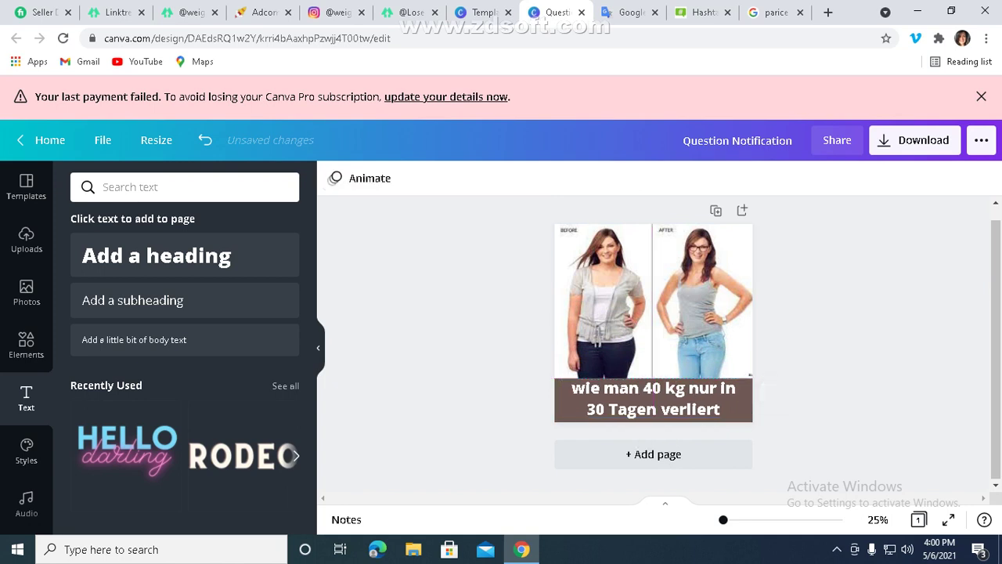
- Try several text colours on the heading and settle on a custom bright yellow
left_click(653, 399)
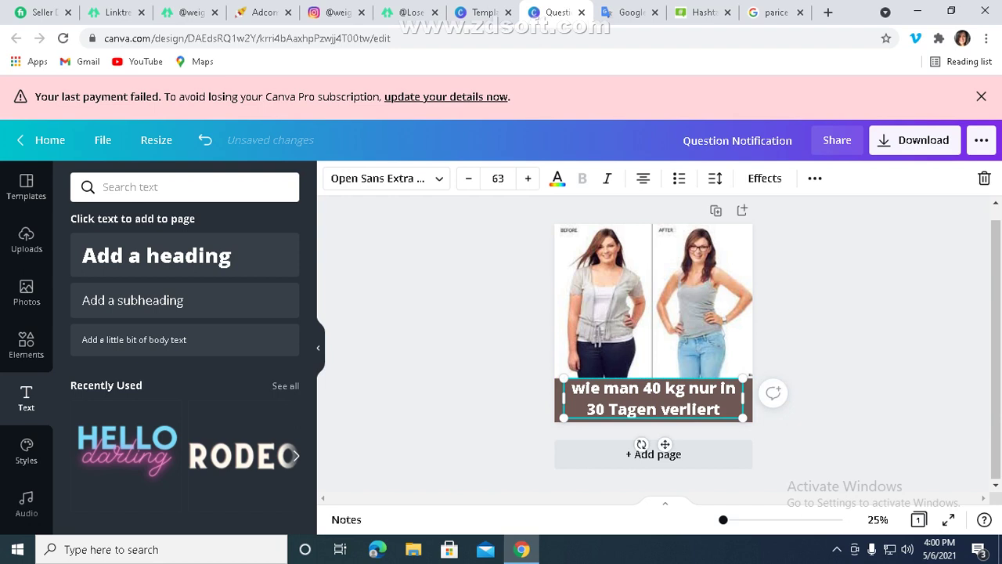
left_click(557, 178)
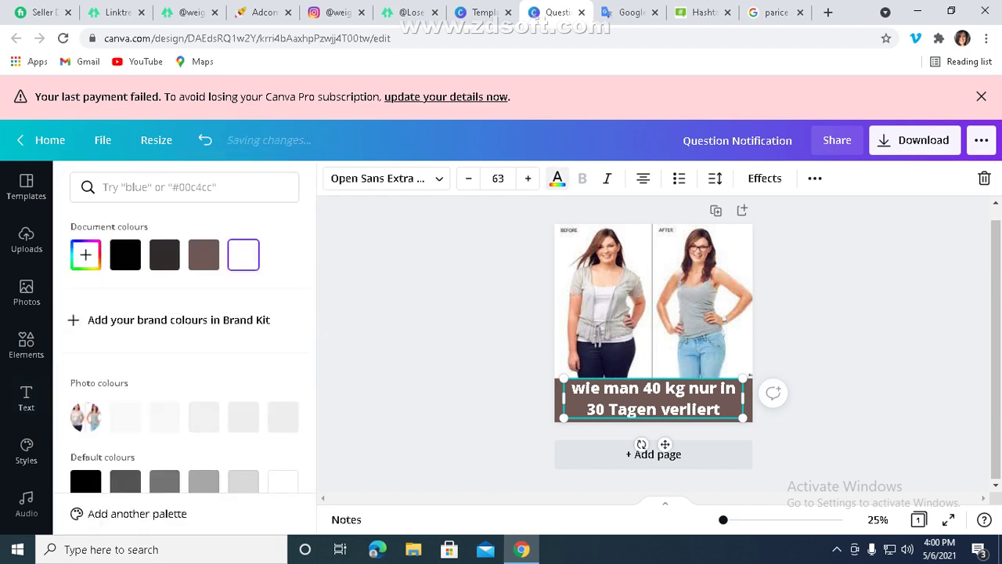
left_click(125, 255)
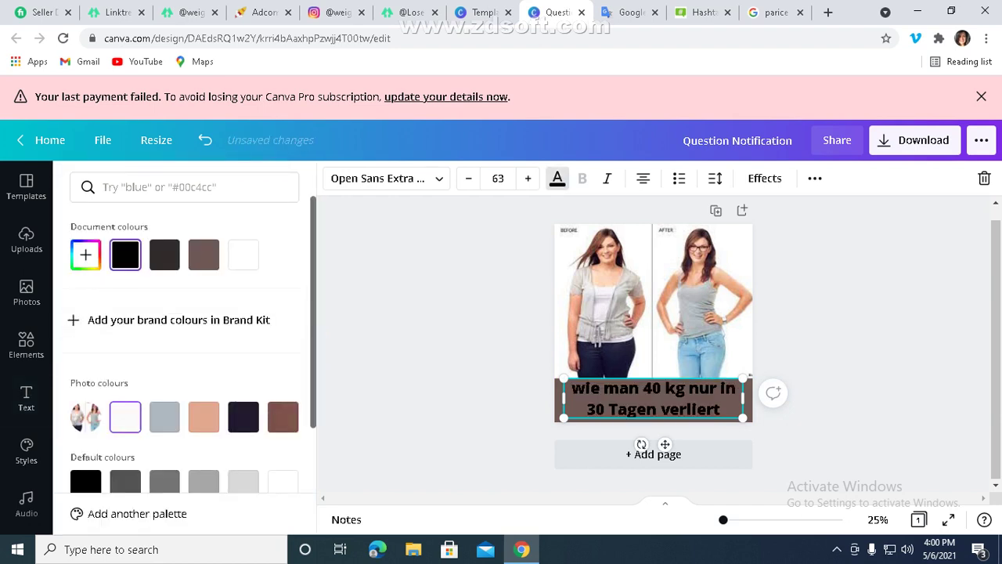
left_click(85, 254)
left_click(275, 294)
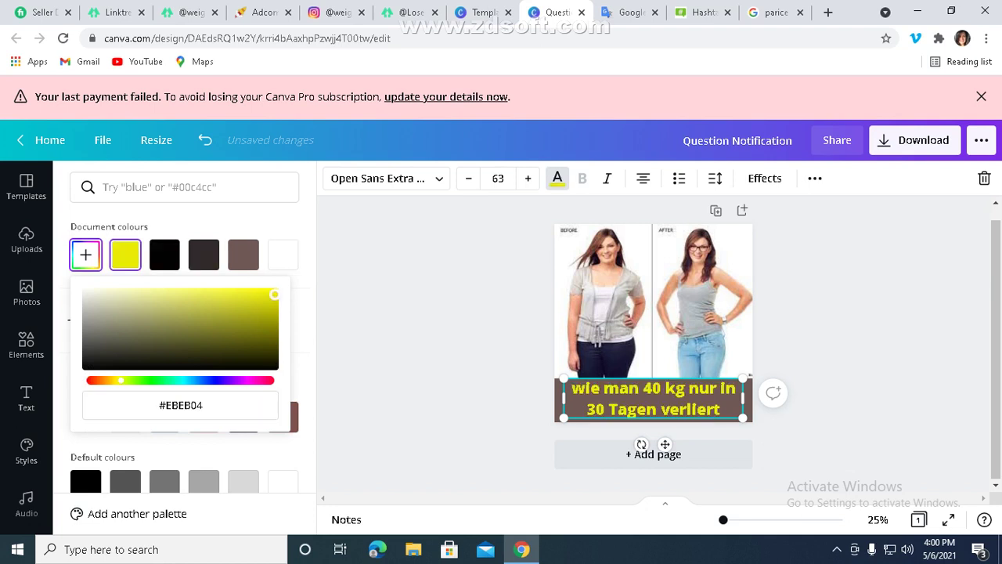
left_click(95, 305)
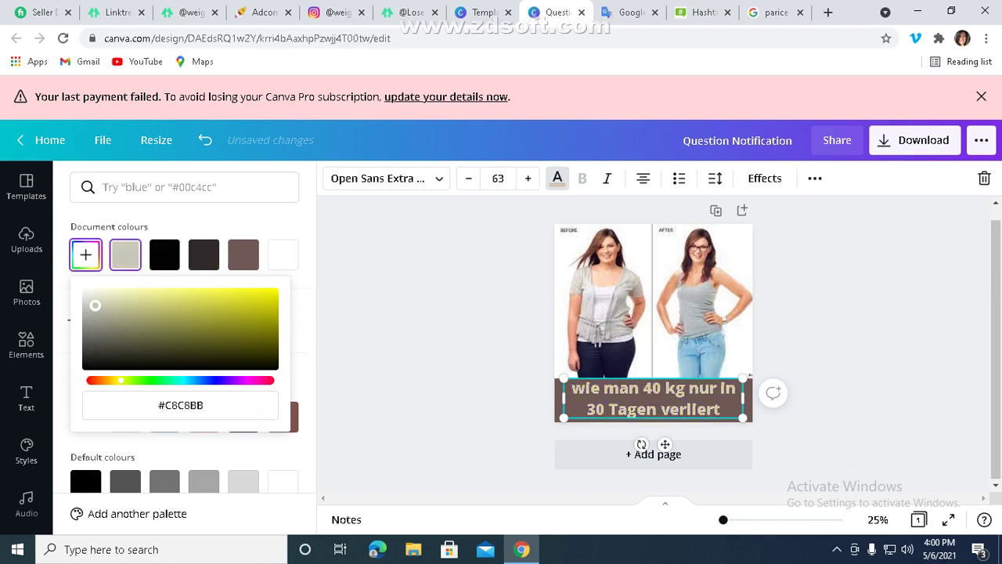
left_click(95, 380)
left_click(268, 293)
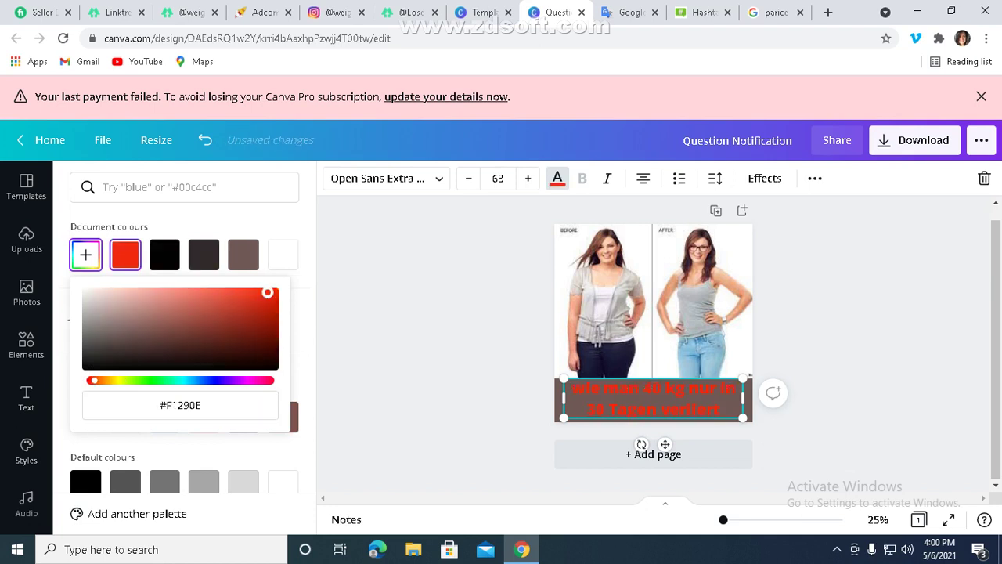
left_click(207, 381)
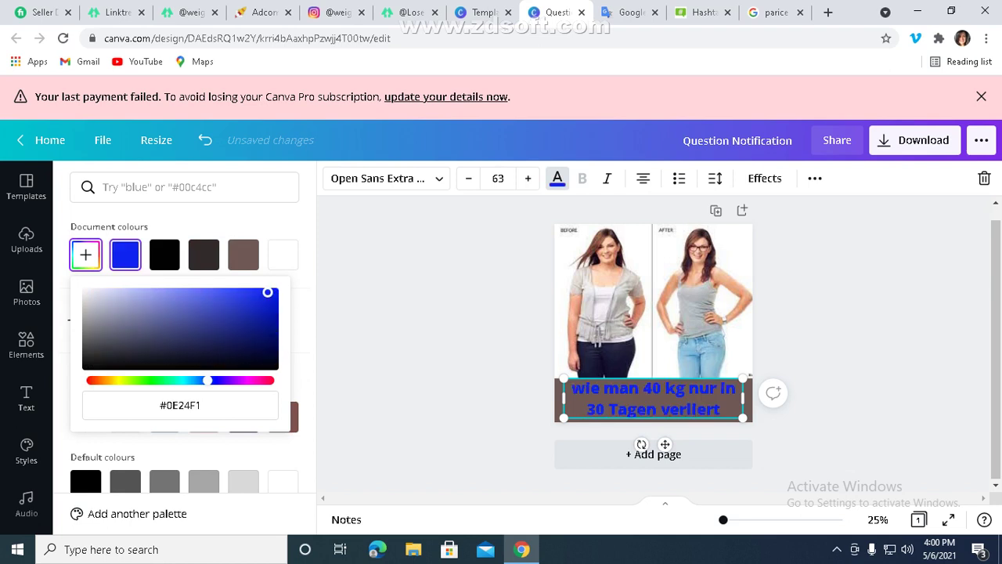
left_click_drag(207, 381, 248, 380)
left_click(177, 380)
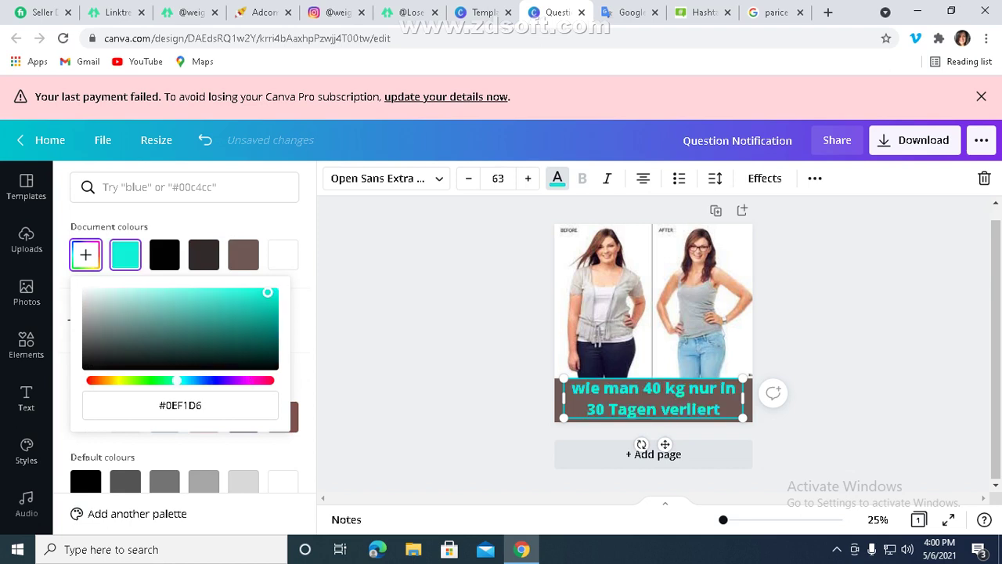
left_click(117, 381)
left_click(864, 287)
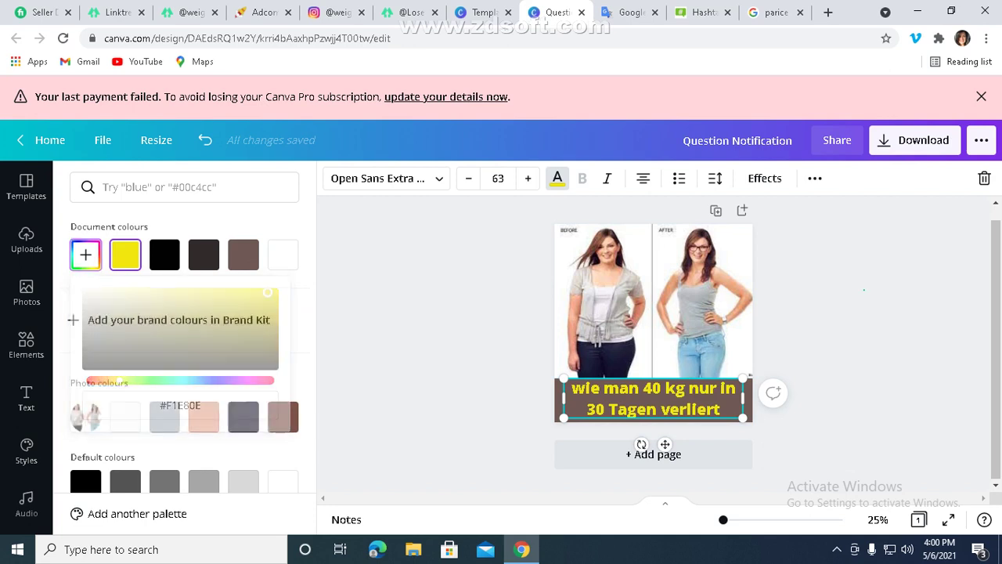
- Change the yellow heading's font to Intro Rust
left_click(653, 403)
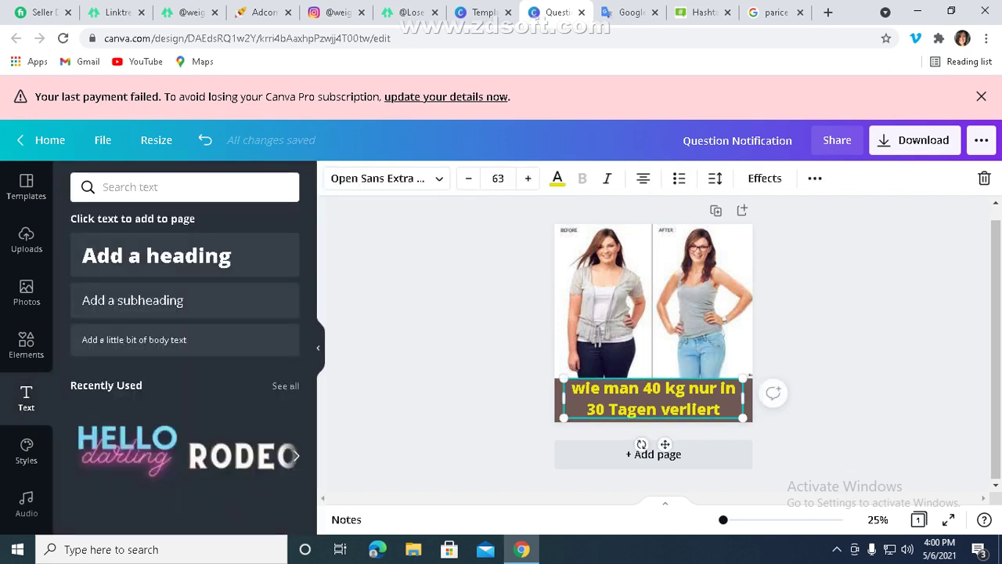
key("ctrl+shift+f")
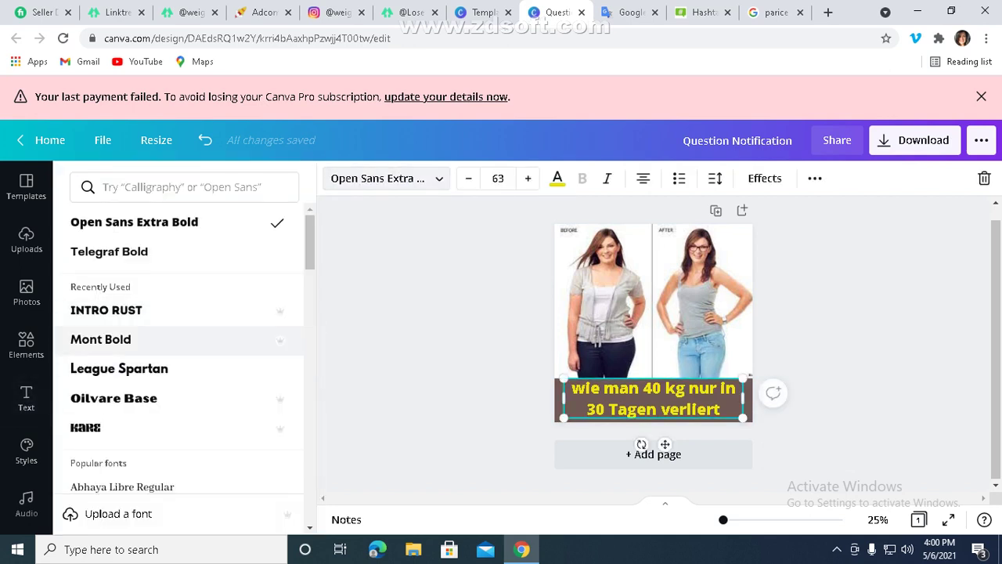
left_click(106, 310)
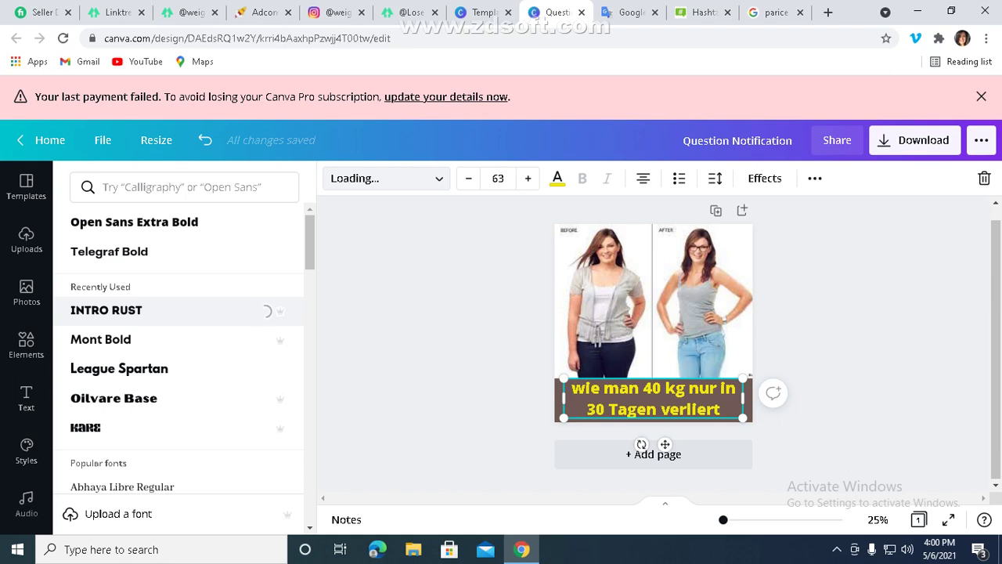
left_click(865, 328)
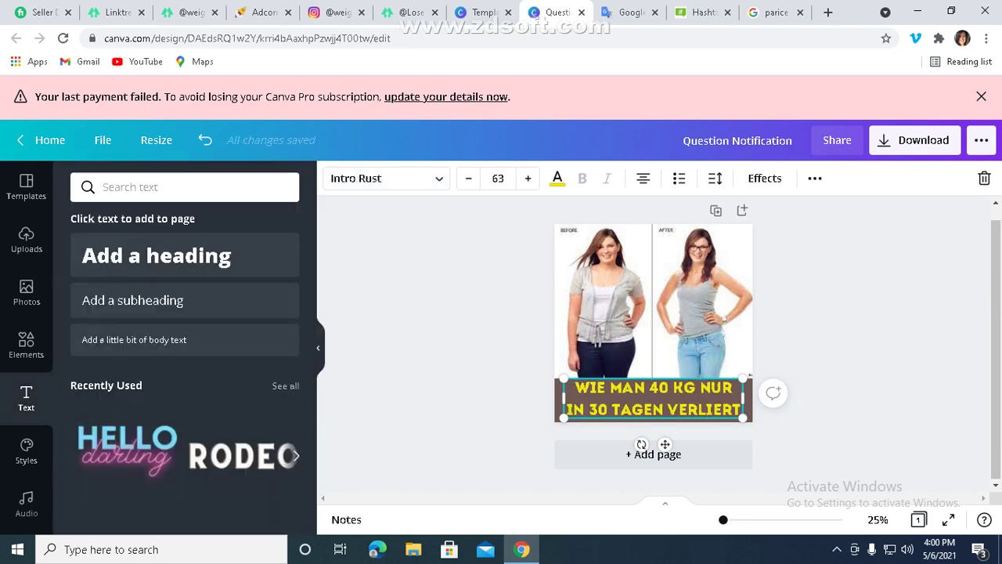
left_click(865, 329)
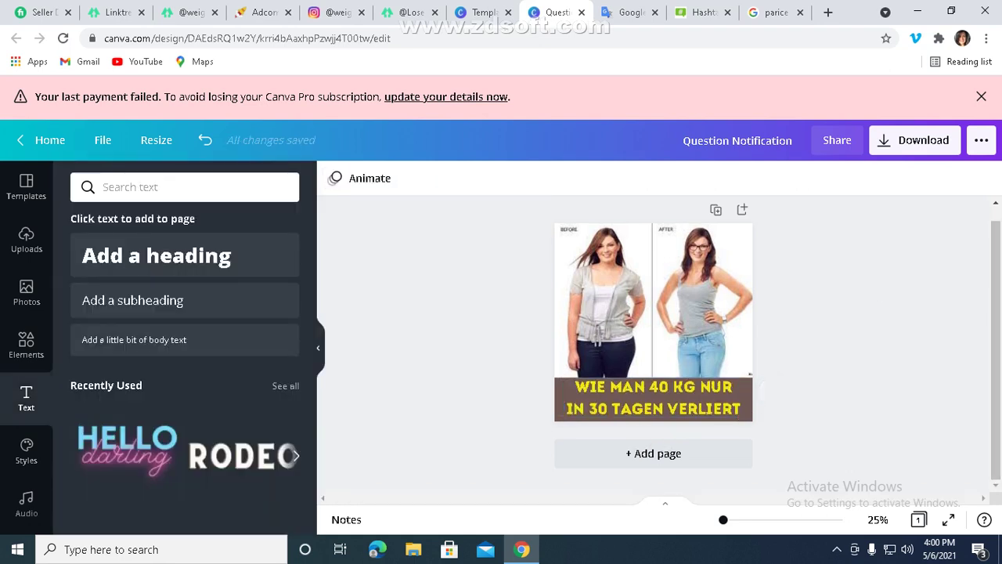
- Add two blank brown pages after the before-and-after page and return to page 1
left_click(653, 454)
scroll(653, 454, "up", 3)
scroll(652, 454, "down", 4)
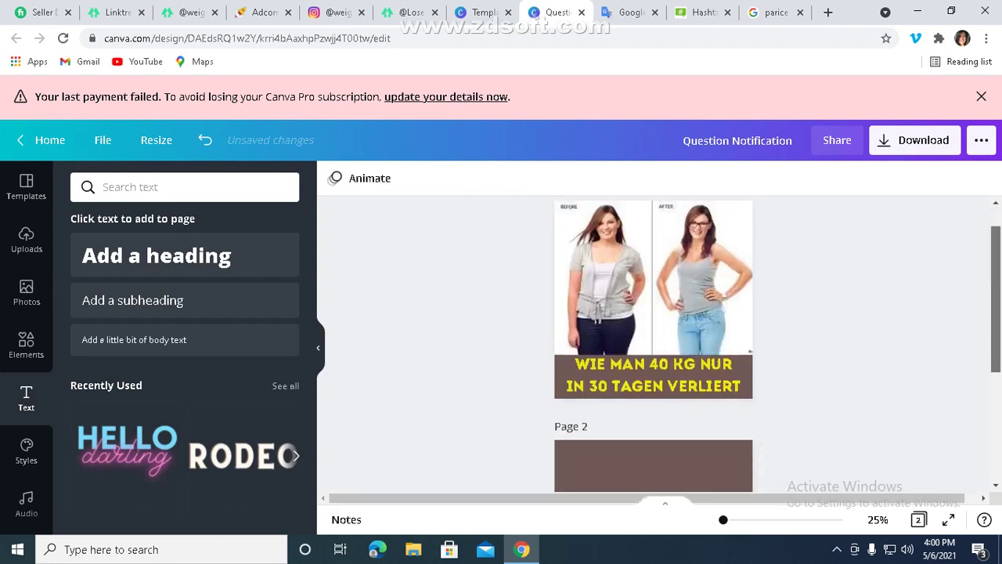
left_click(653, 453)
scroll(652, 344, "down", 2)
scroll(653, 345, "up", 6)
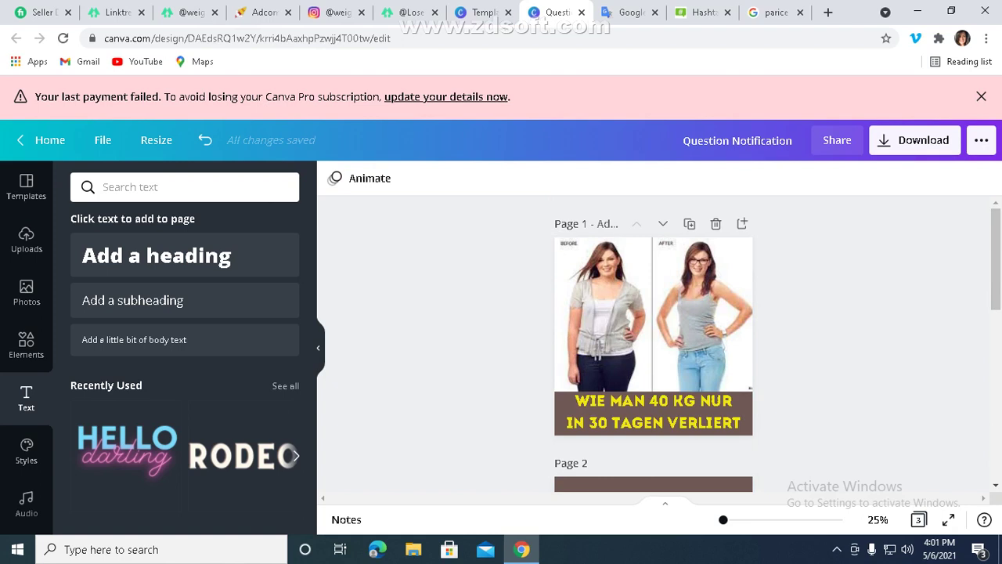
scroll(653, 337, "down", 1)
scroll(653, 337, "up", 1)
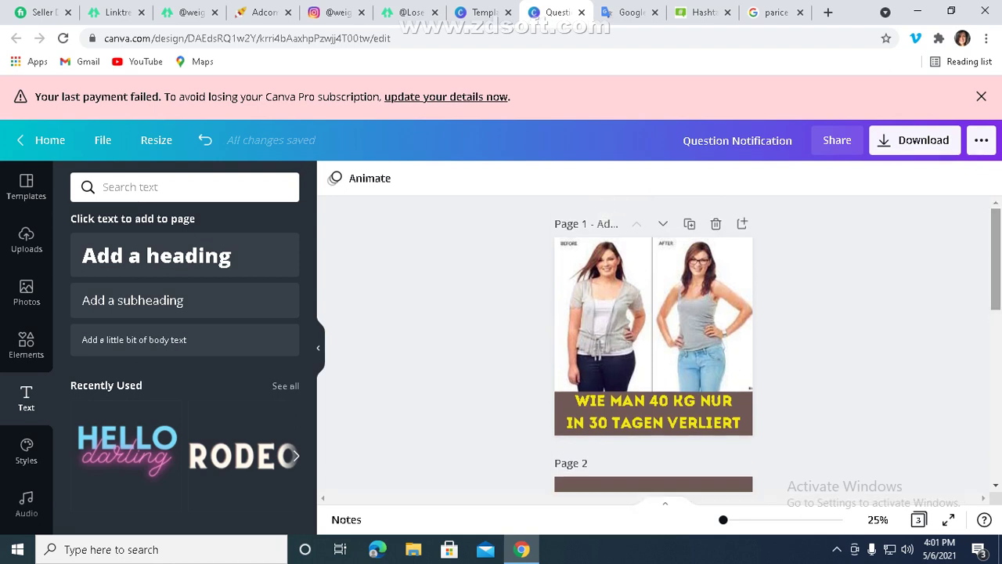
- Download only page 1 of the design as a PNG and dismiss the download confirmation
left_click(914, 140)
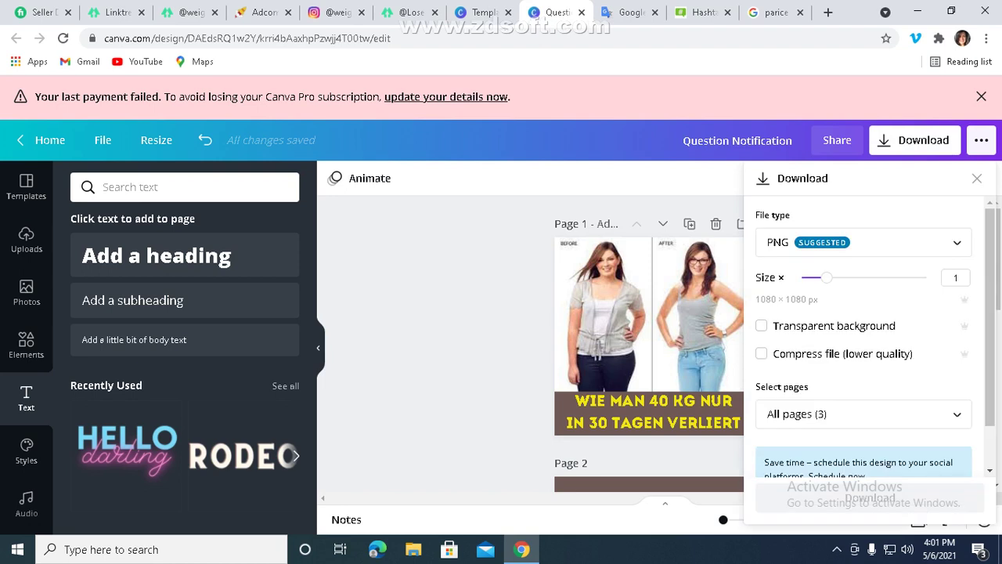
left_click(864, 413)
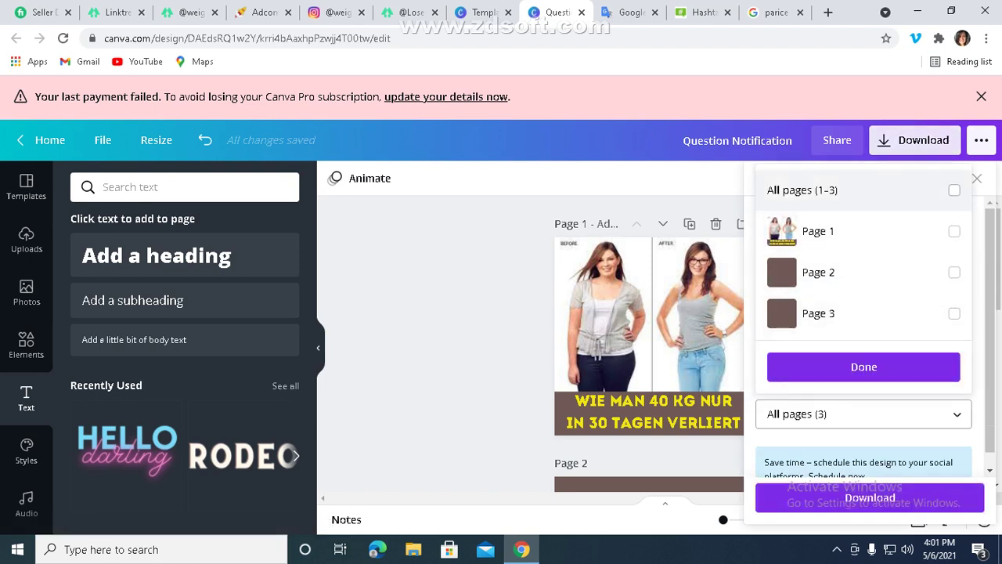
left_click(861, 231)
left_click(864, 366)
left_click(870, 497)
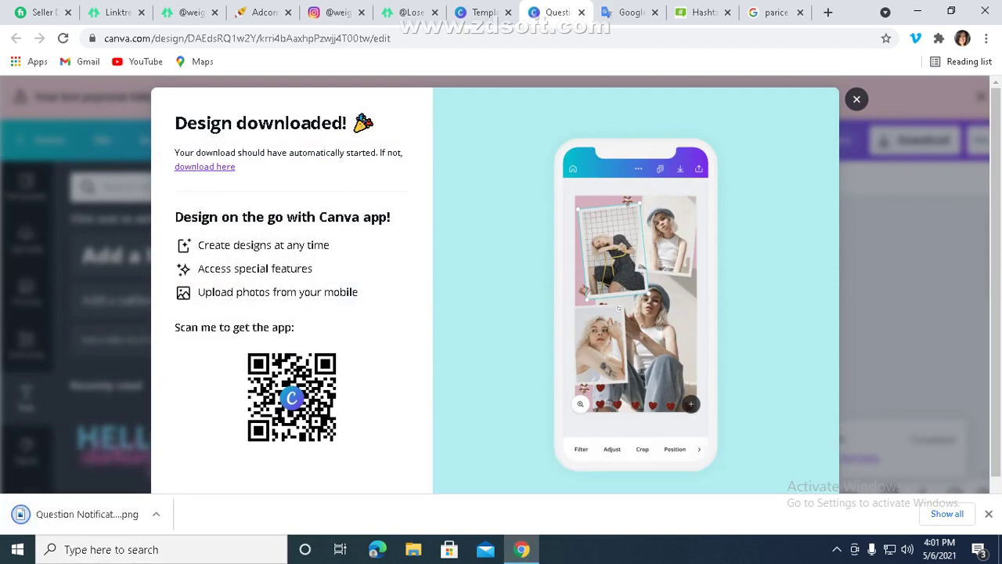
left_click(857, 98)
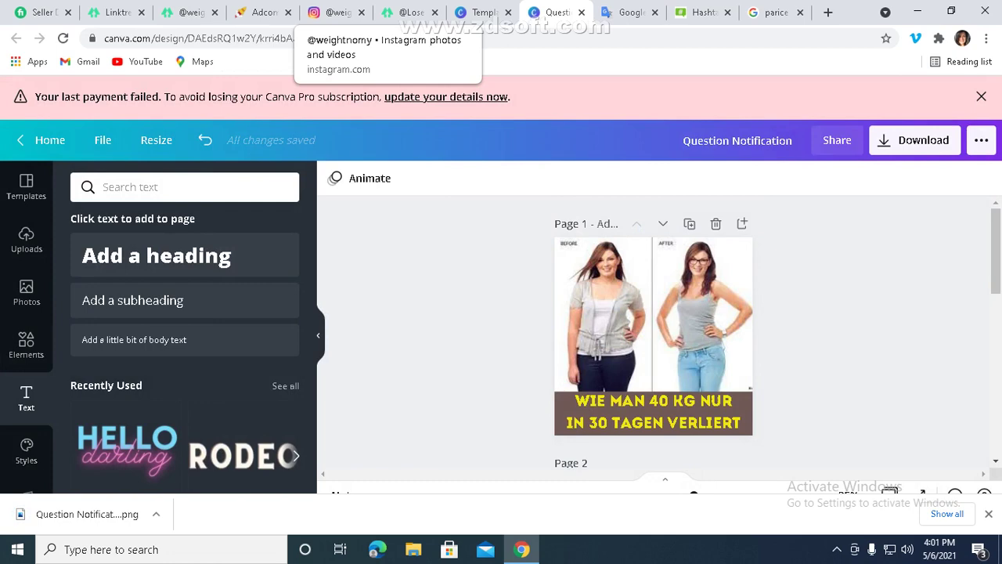
- Switch to the weightnomy Instagram profile and look for the downloaded PNG in New folder under Downloads as a new post's image
left_click(337, 12)
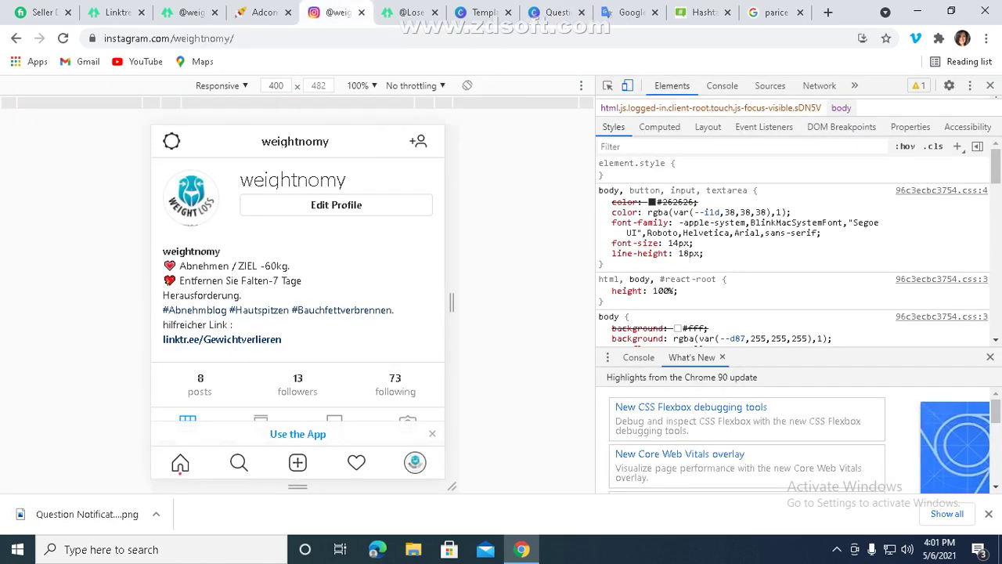
left_click(298, 463)
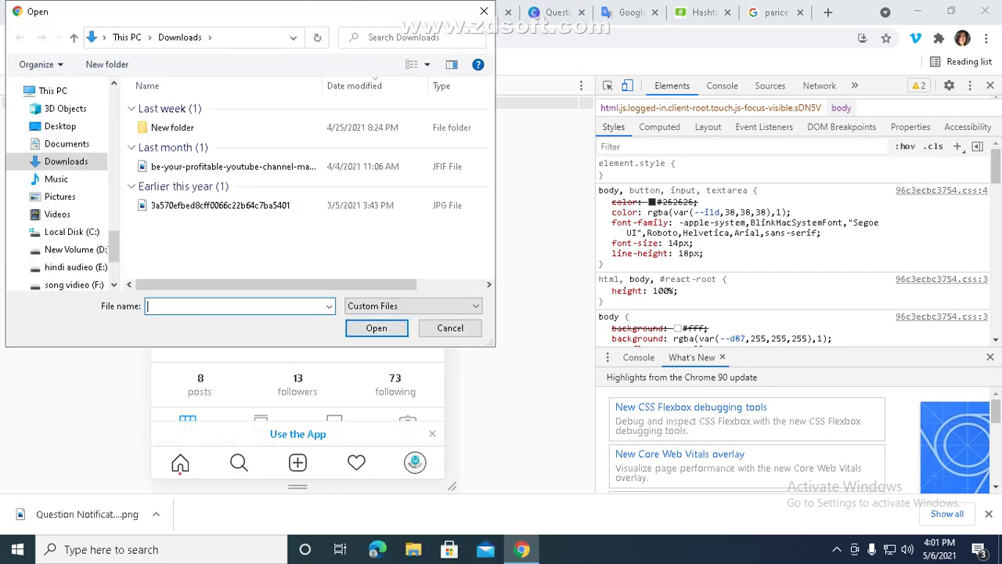
double_click(172, 126)
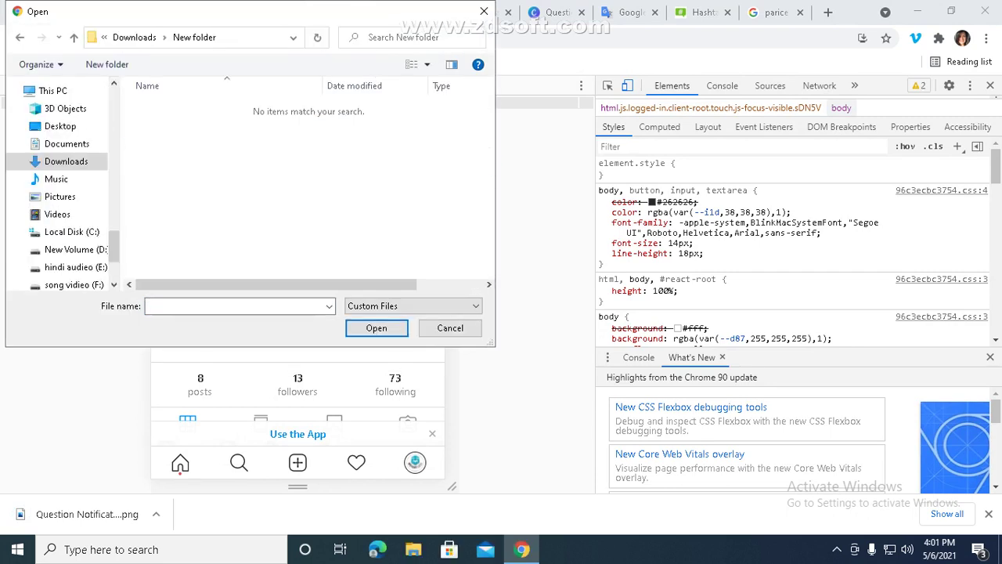
left_click(484, 11)
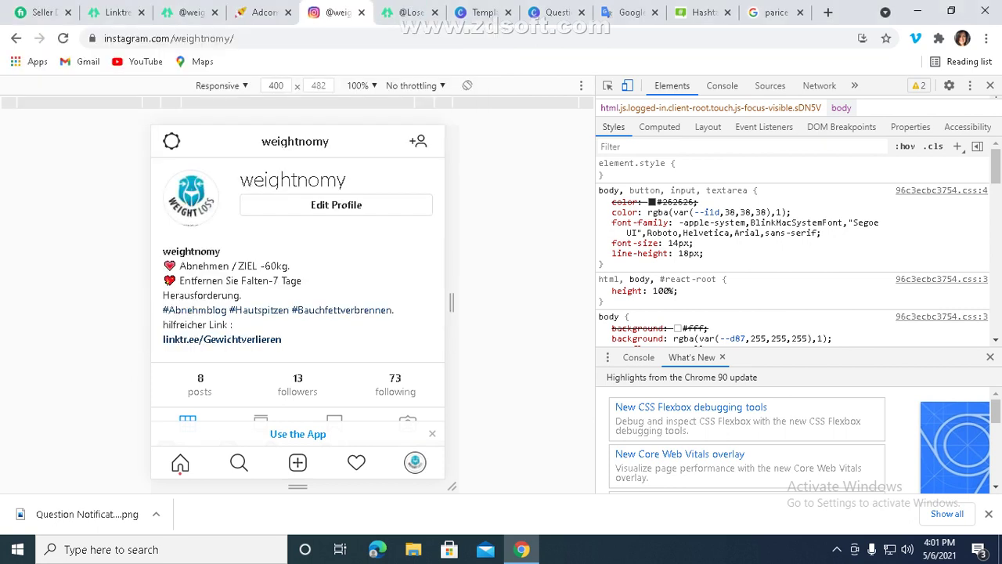
- Try to put the downloaded Question Notification PNG straight onto the Instagram page, and close the tab it opens in
left_click(297, 463)
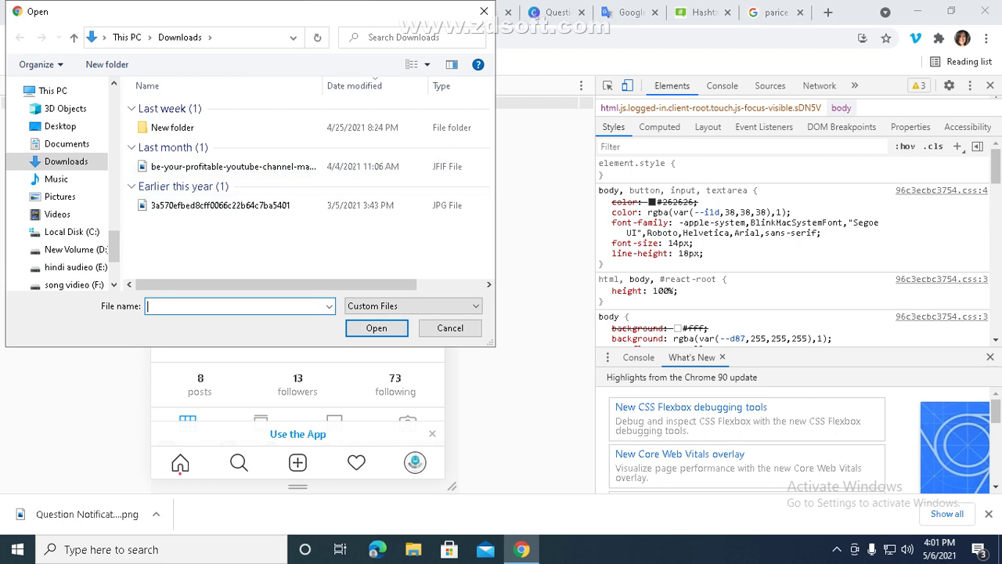
left_click(484, 11)
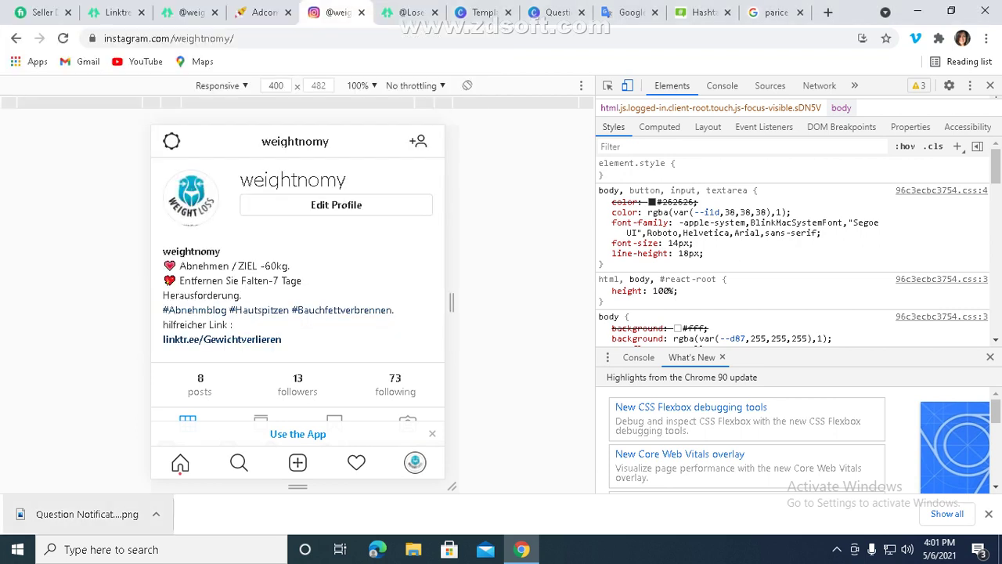
left_click_drag(87, 514, 325, 459)
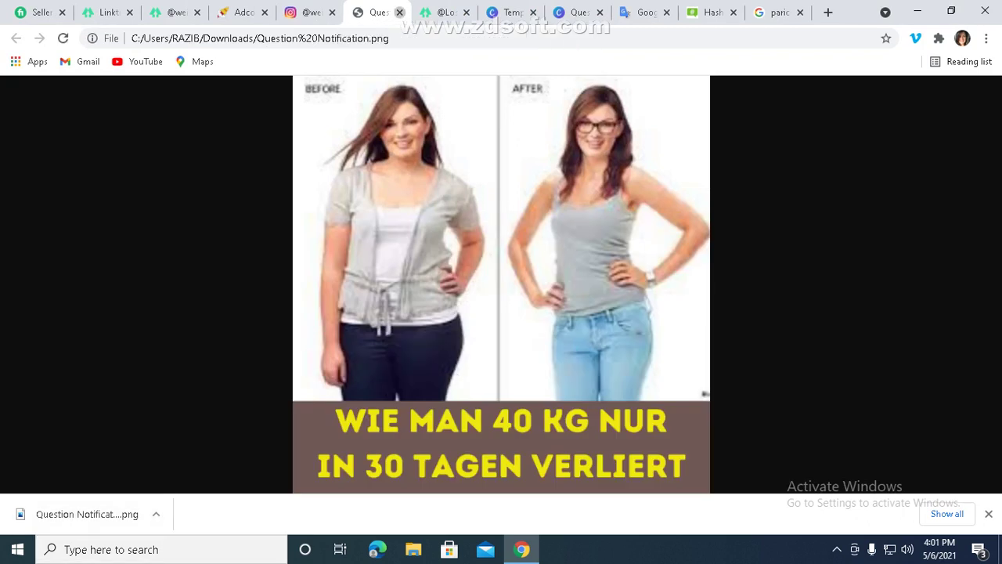
left_click(399, 12)
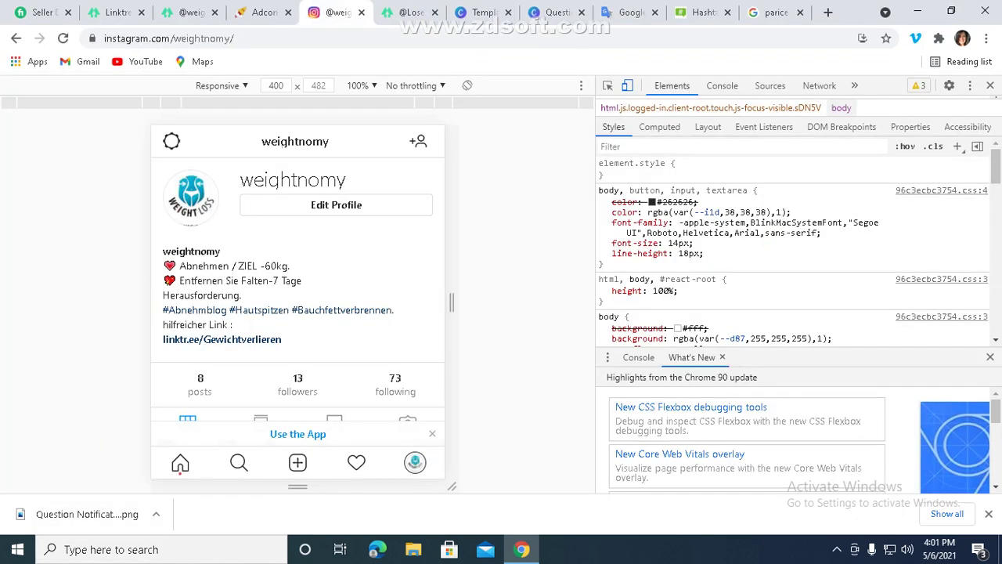
- Start a new Instagram post and browse the Music, Documents, Desktop, 3D Objects, This PC and Downloads folders for the image
left_click(297, 463)
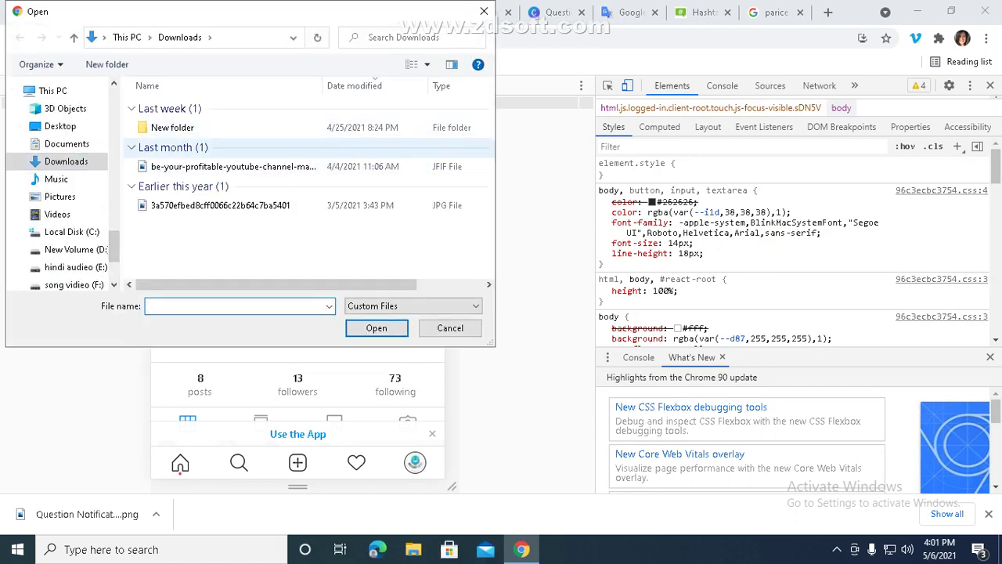
left_click(56, 178)
left_click(66, 161)
left_click(66, 143)
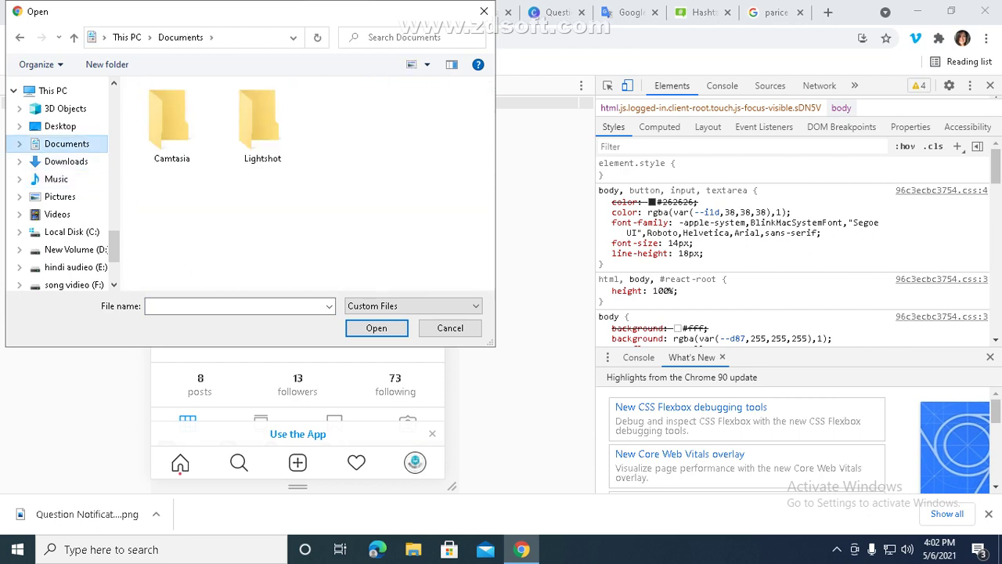
left_click(60, 126)
left_click(65, 109)
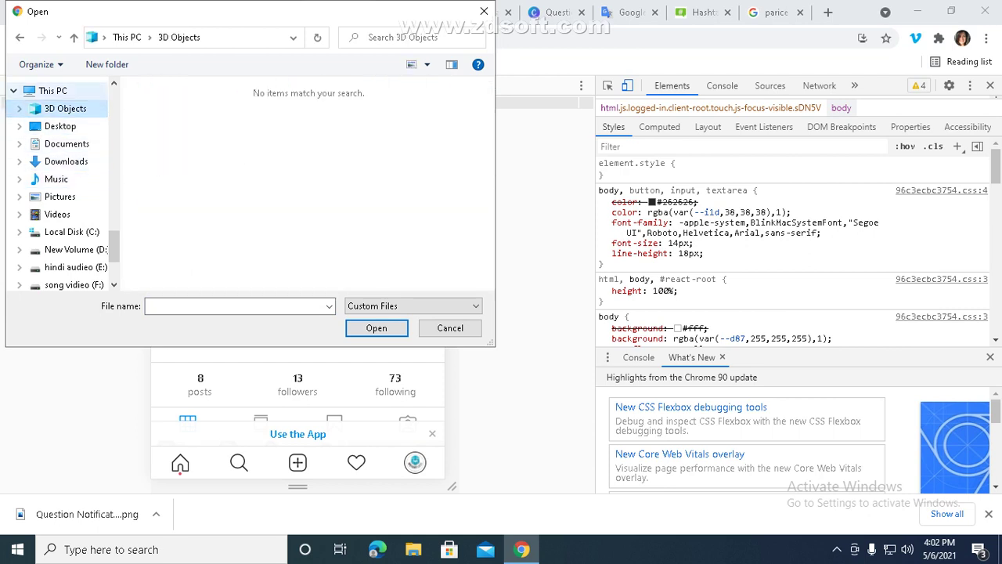
left_click(53, 91)
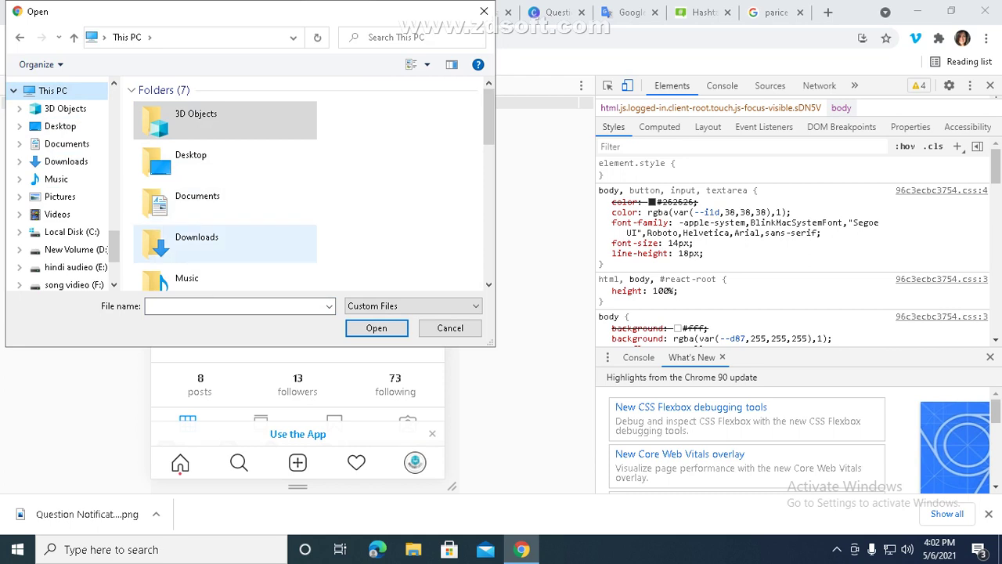
double_click(203, 243)
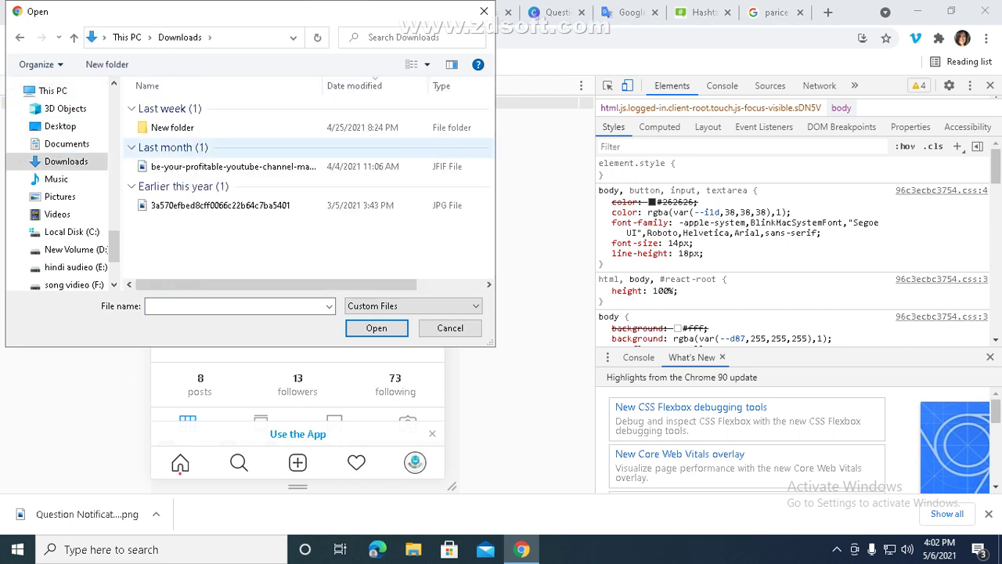
double_click(219, 205)
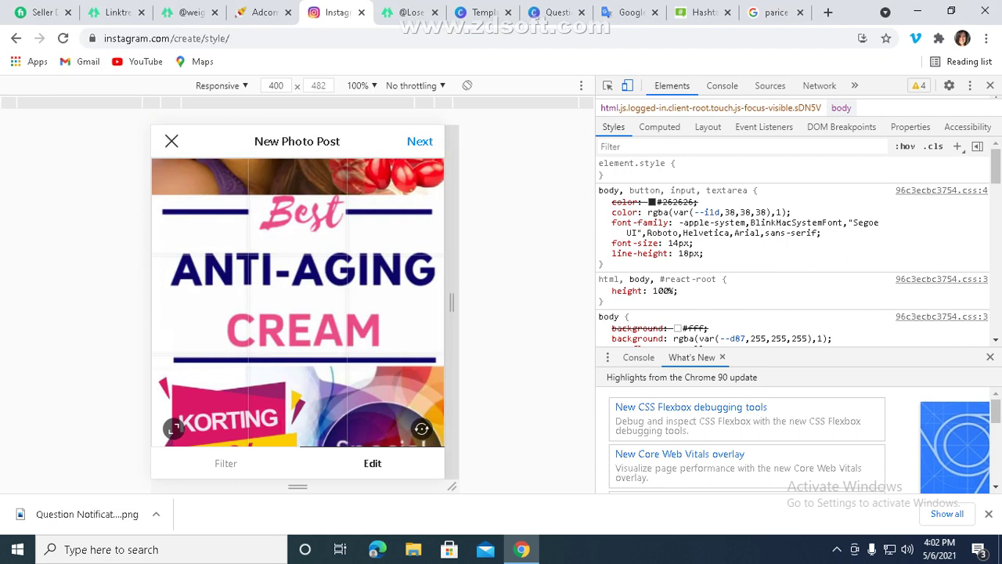
left_click(171, 141)
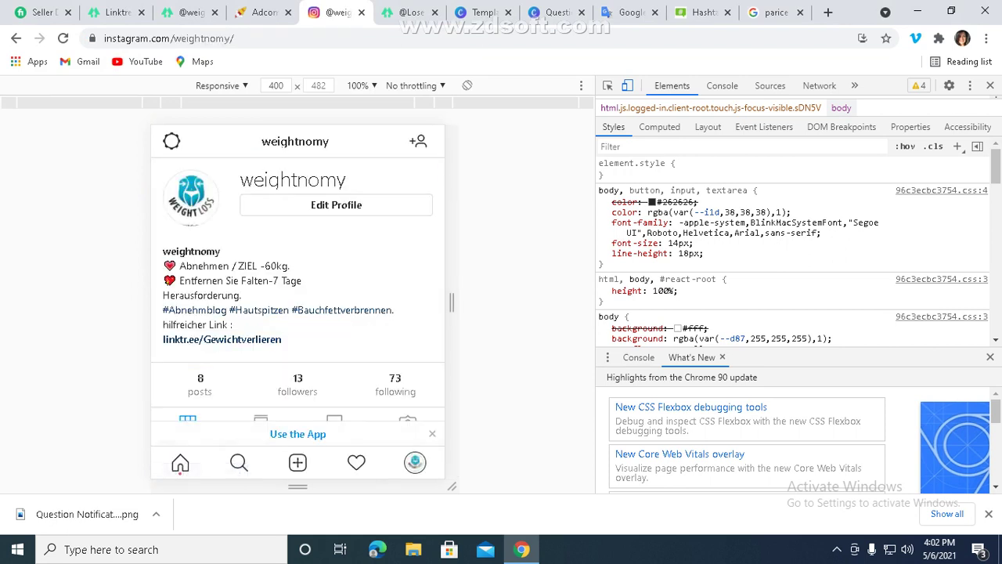
left_click(298, 462)
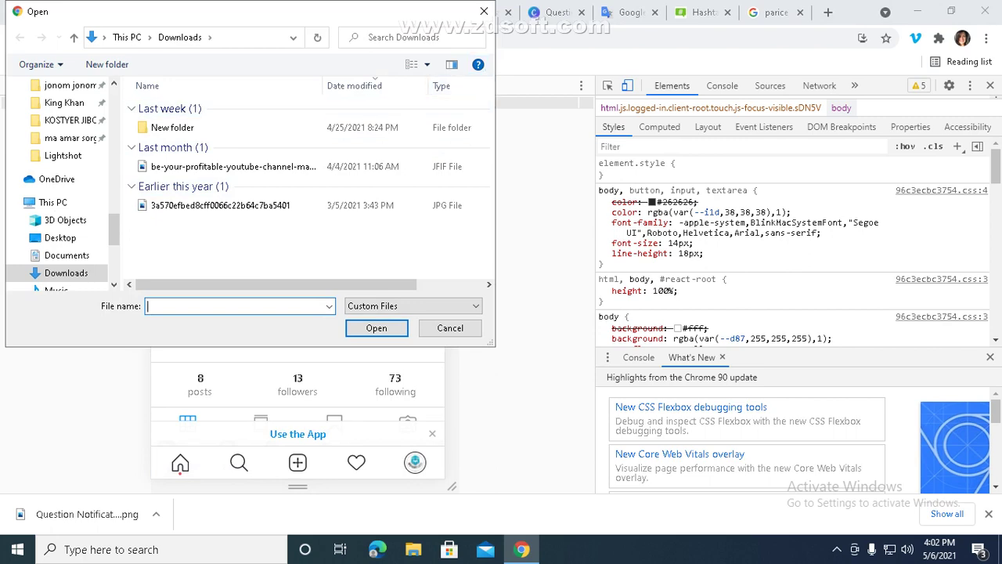
left_click(484, 11)
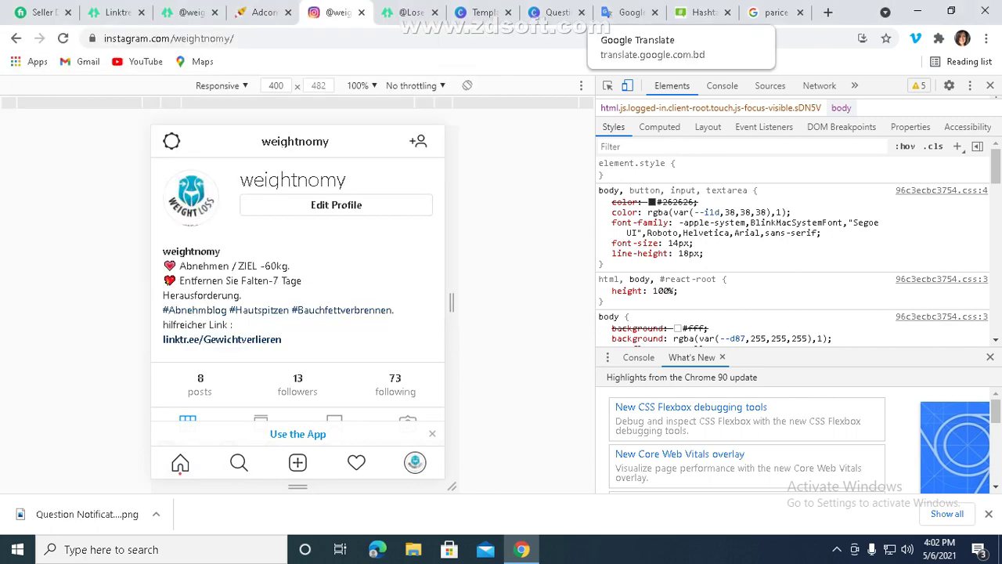
- Switch back to the before-and-after design in Canva and rename it "ok"
left_click(556, 11)
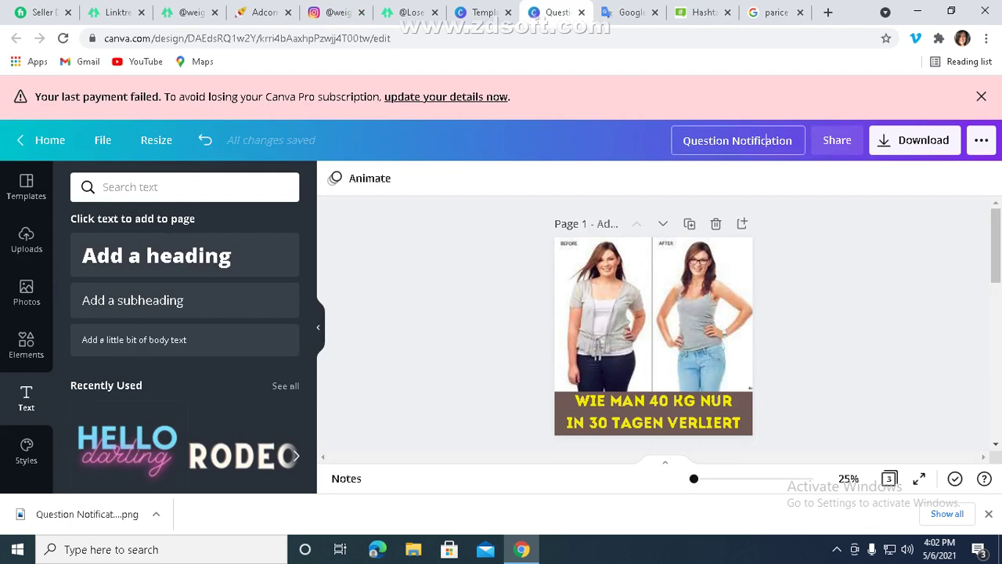
left_click(736, 141)
type("ok")
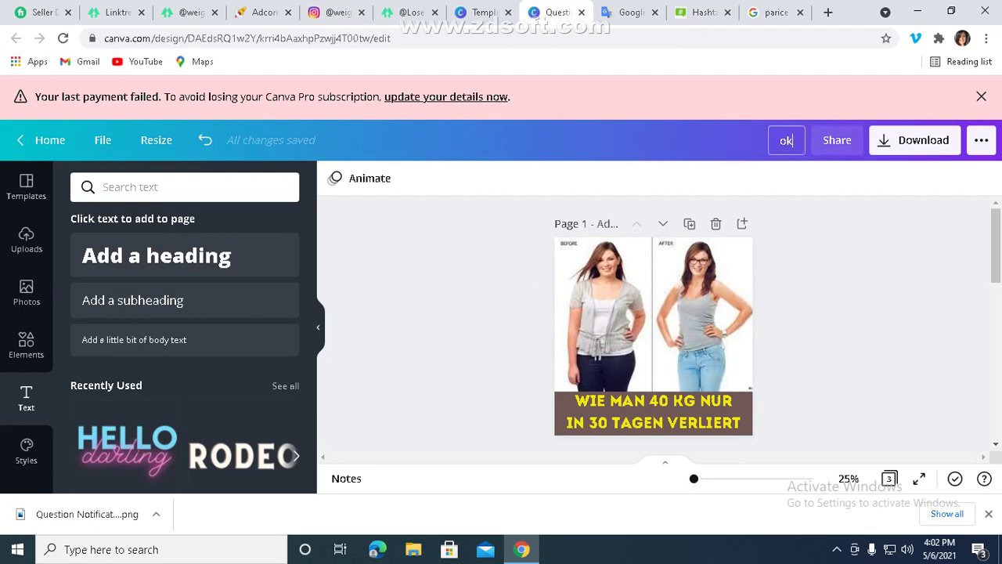
key("Return")
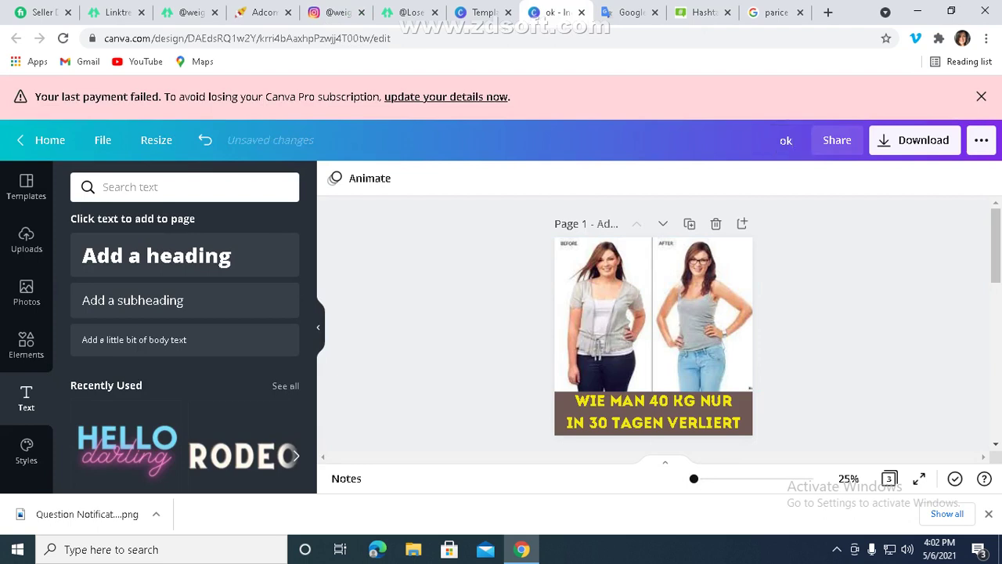
- Download only page 1 of the renamed design as a PNG and dismiss the download confirmation
left_click(914, 140)
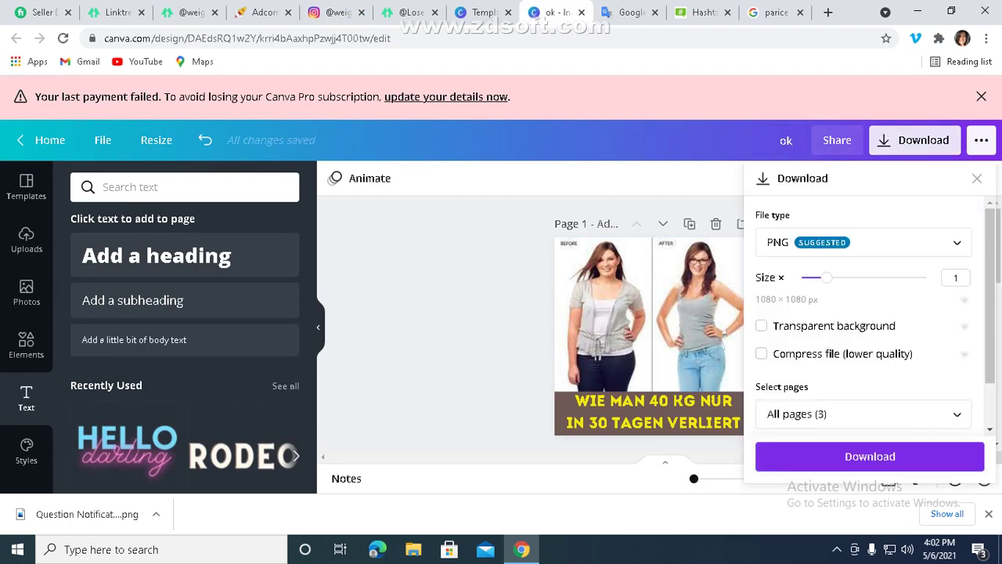
left_click(863, 414)
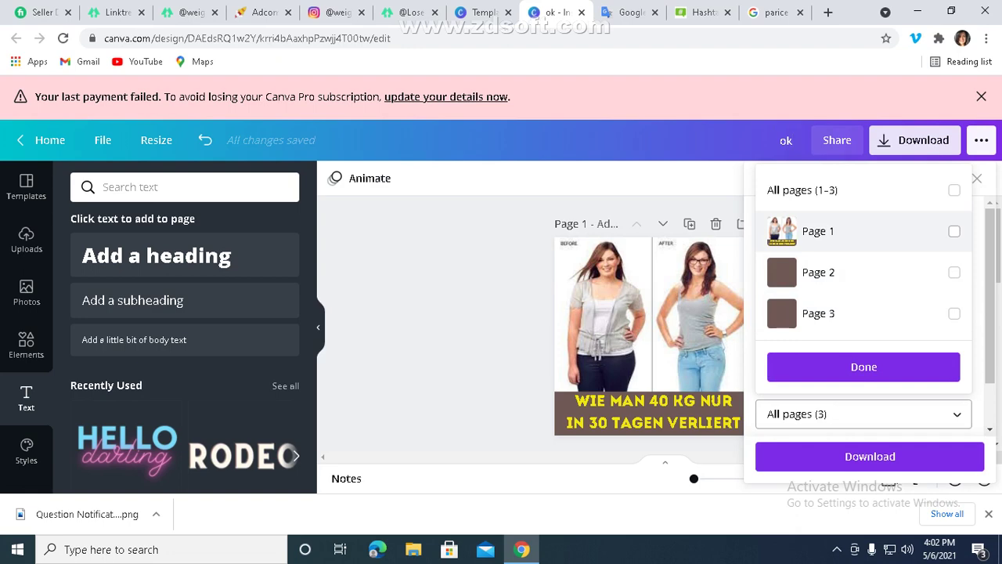
left_click(954, 231)
left_click(863, 366)
left_click(870, 454)
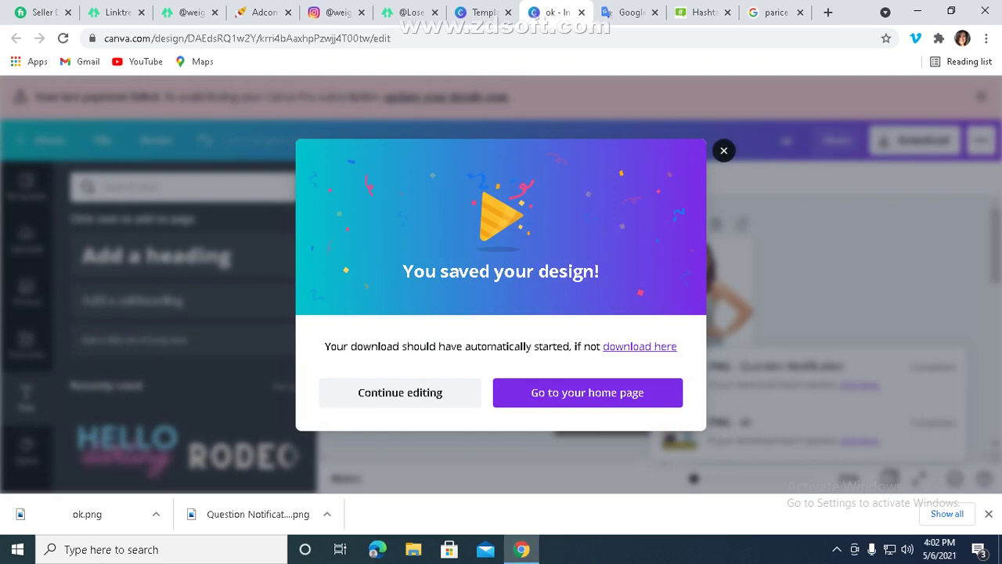
key("Escape")
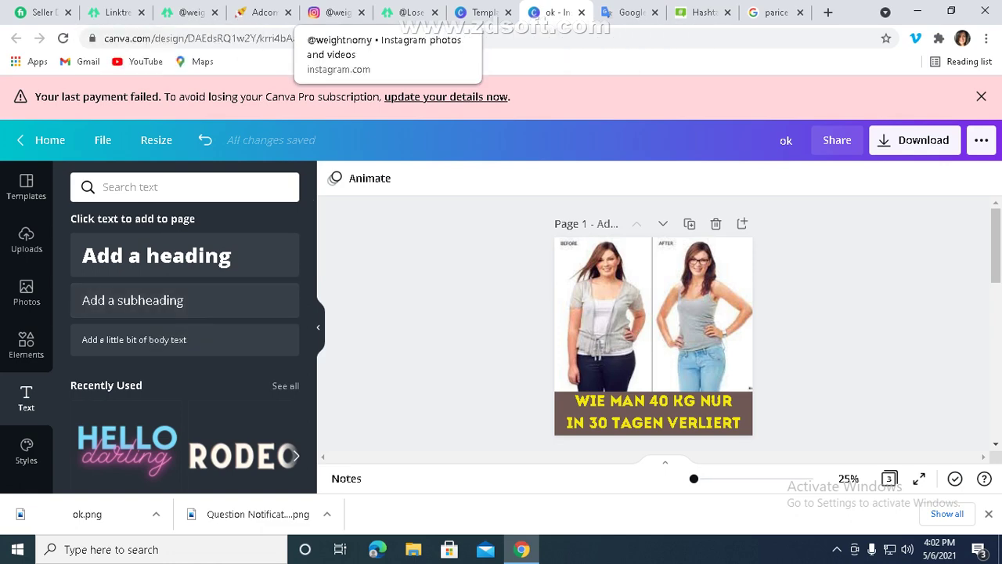
- Start a new post on the weightnomy Instagram profile and try to load the image "ok" from the Downloads folder
left_click(336, 12)
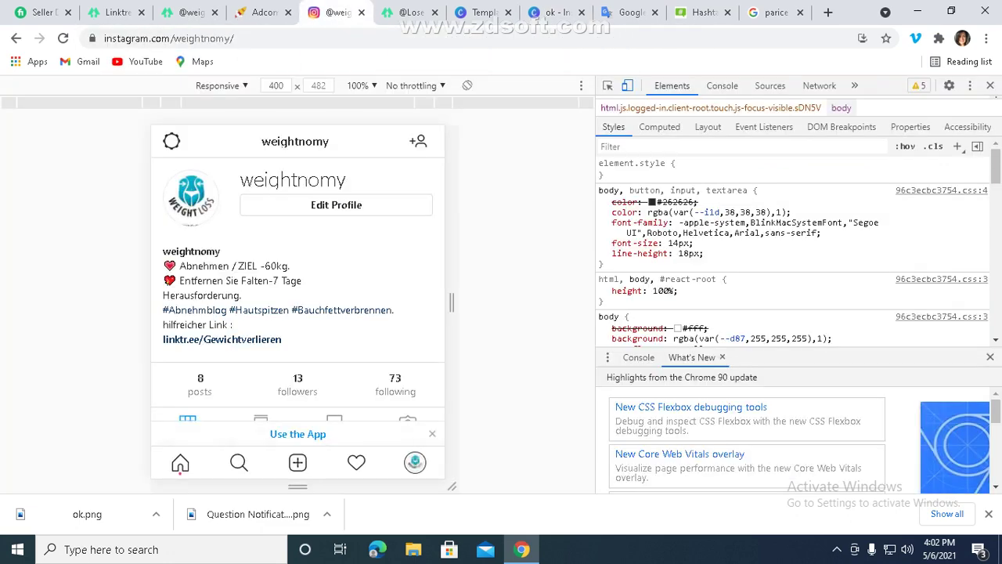
left_click(297, 462)
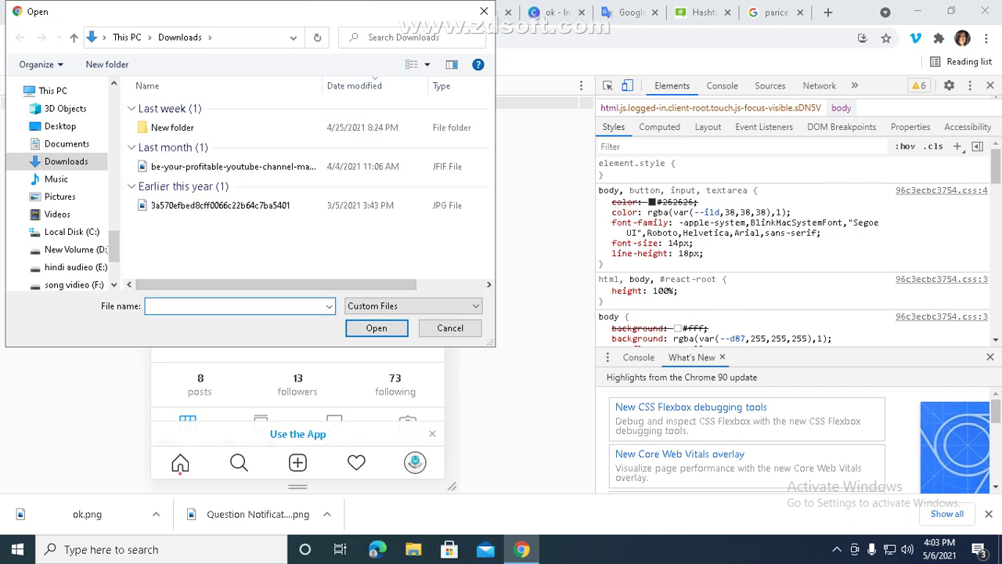
type("ok")
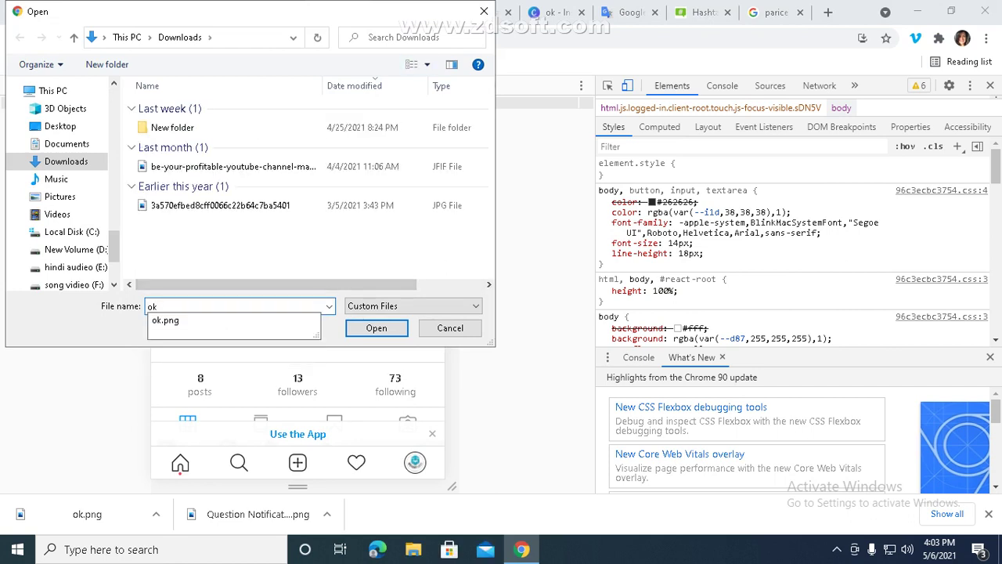
left_click(403, 38)
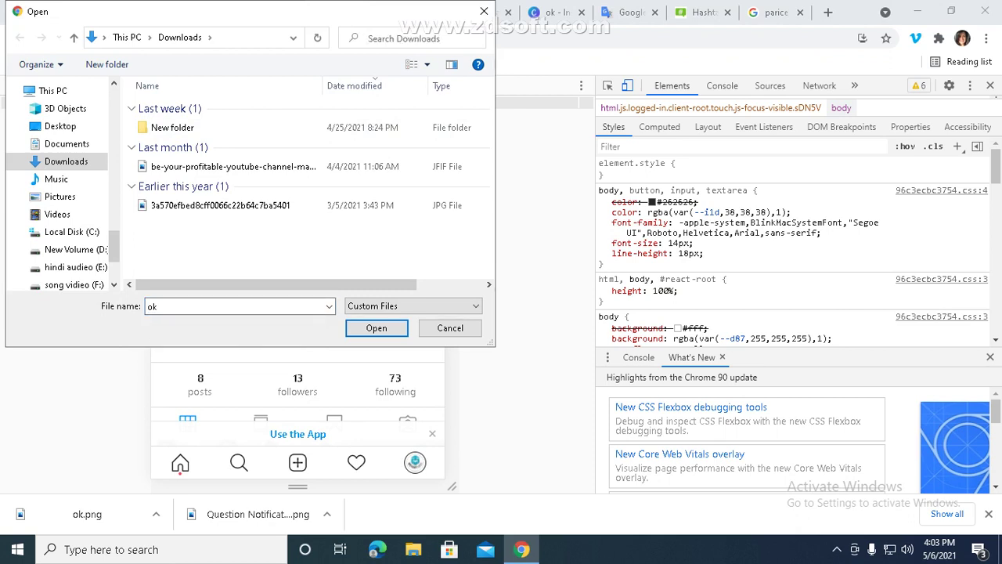
type("ok")
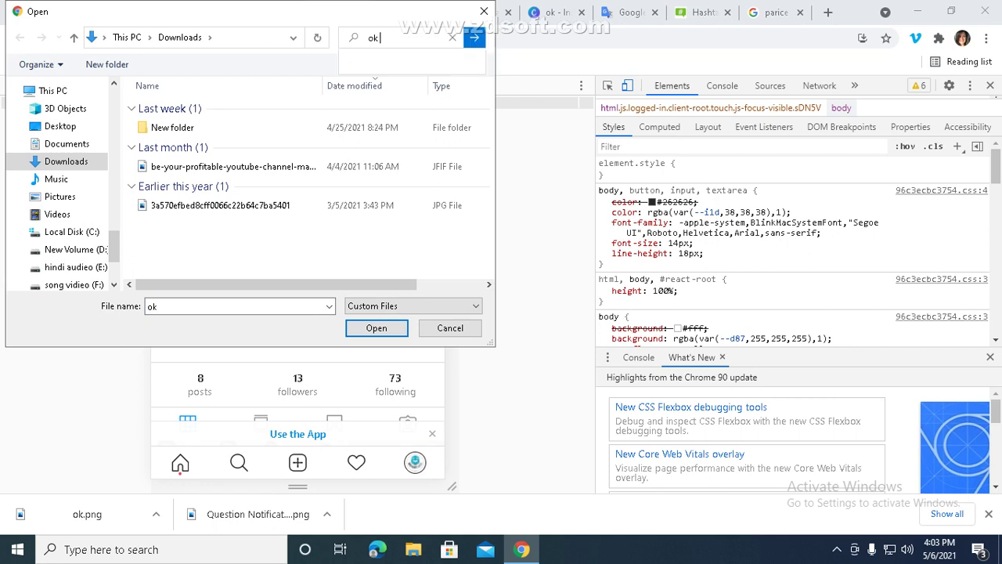
key("Tab")
left_click(376, 328)
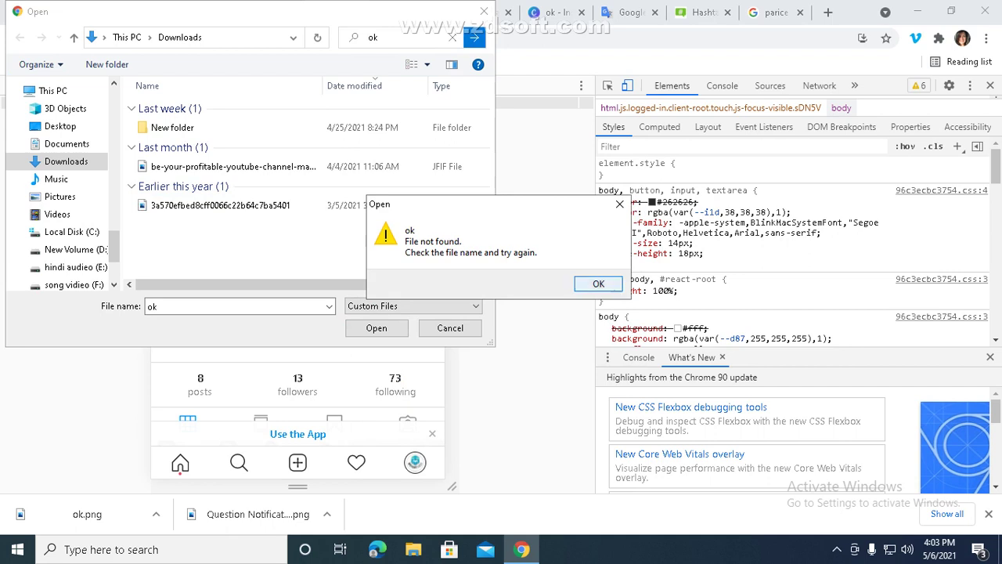
key("Return")
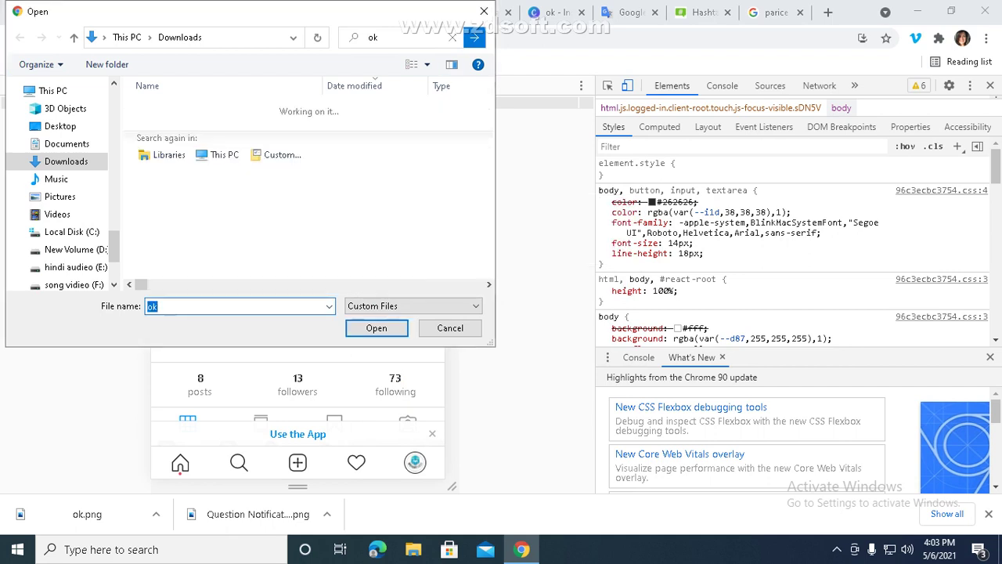
- Search This PC for "ok", browse the Pictures, Downloads, Music and Documents folders for the image, and cancel the file selection
left_click(220, 161)
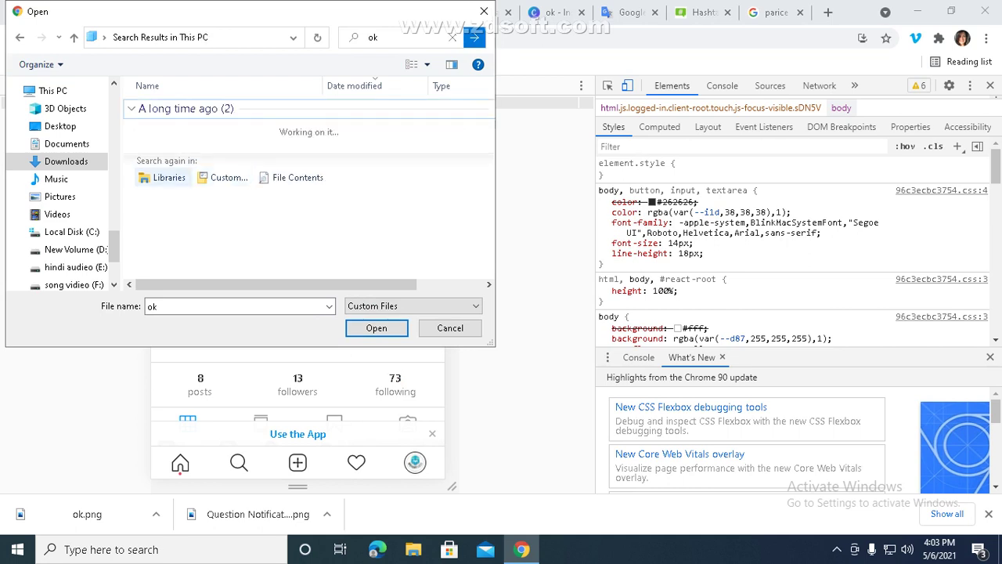
left_click(74, 38)
left_click(59, 197)
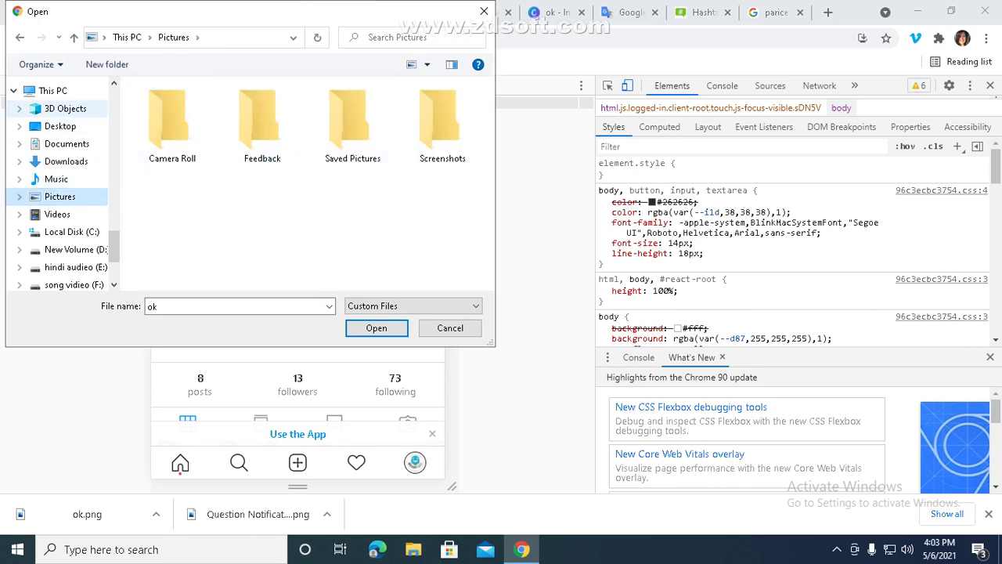
left_click(59, 126)
left_click(66, 161)
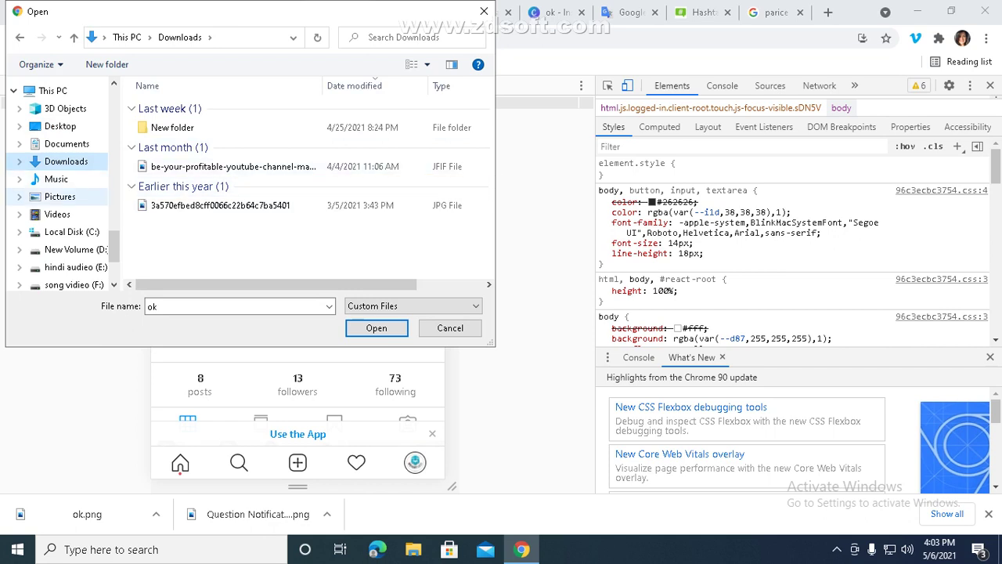
left_click(56, 179)
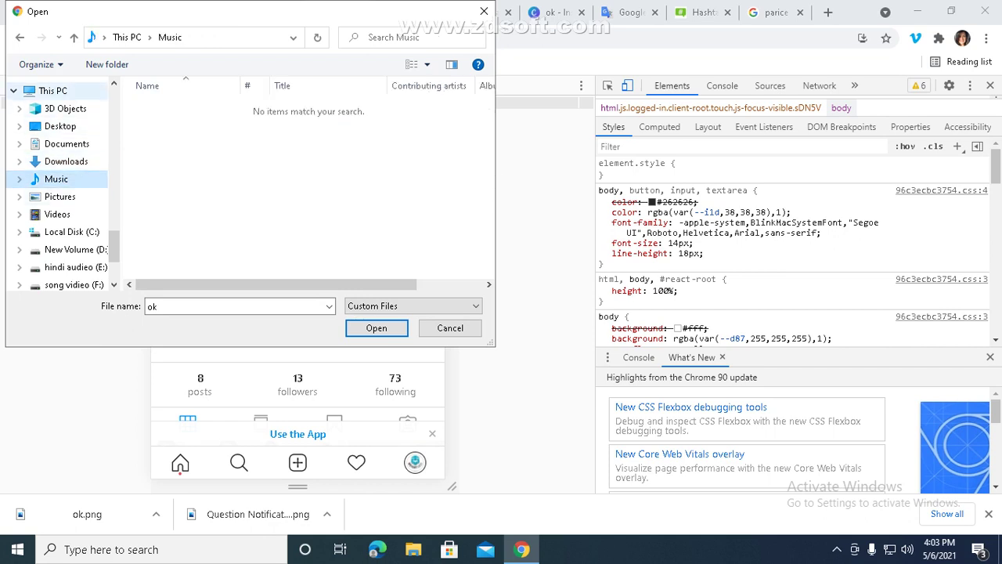
left_click(53, 91)
double_click(224, 185)
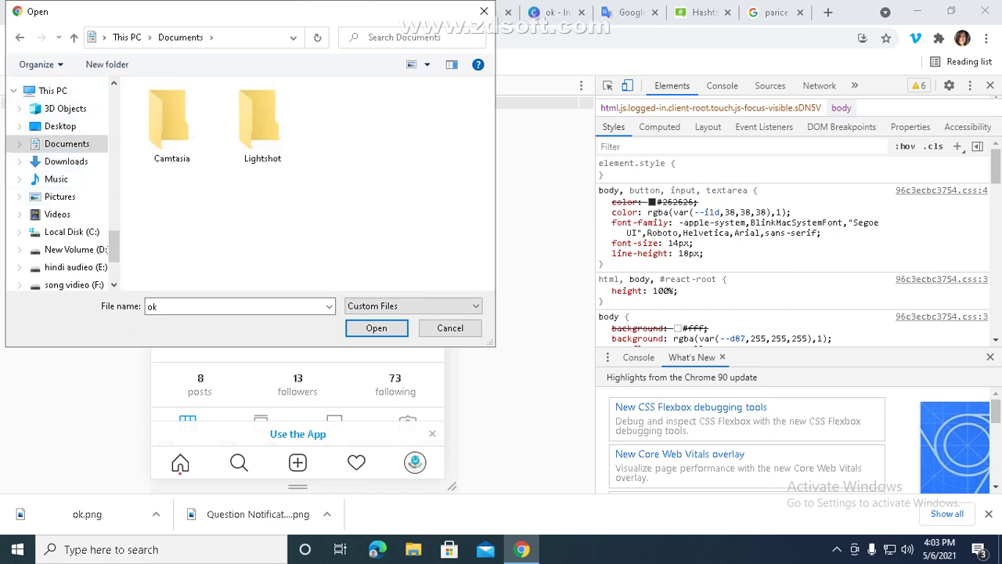
left_click(484, 11)
- Preview the downloaded ok.png in the browser and close it to return to the weightnomy Instagram profile
left_click_drag(87, 513, 291, 469)
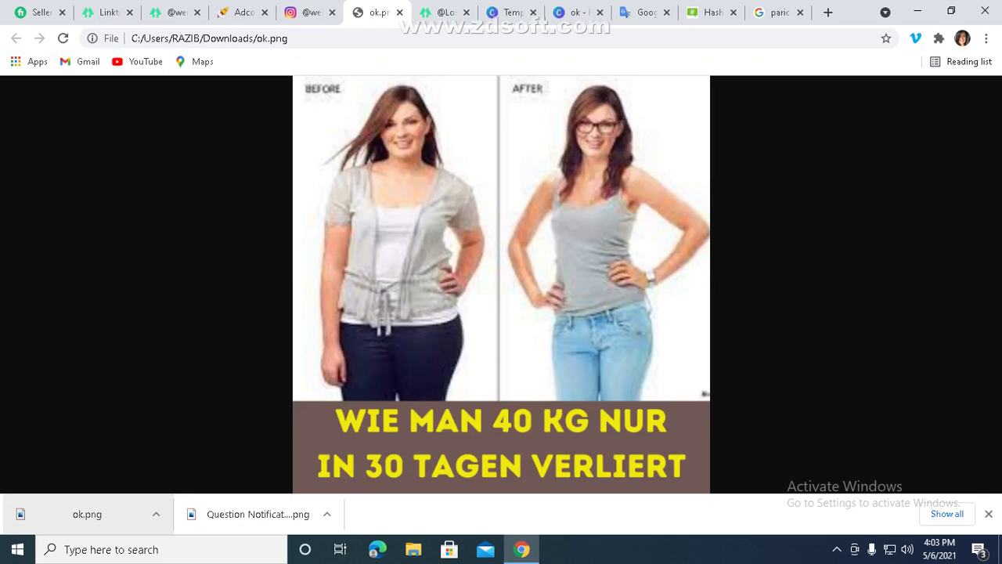
left_click(400, 12)
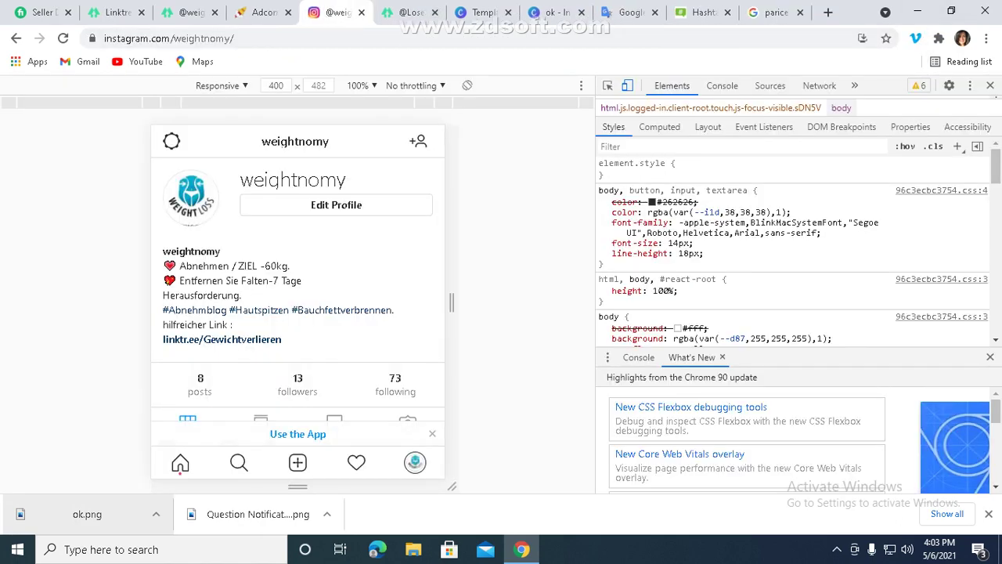
- Start a new Instagram post with the image "ok" from the Downloads folder and proceed to its caption
left_click(297, 463)
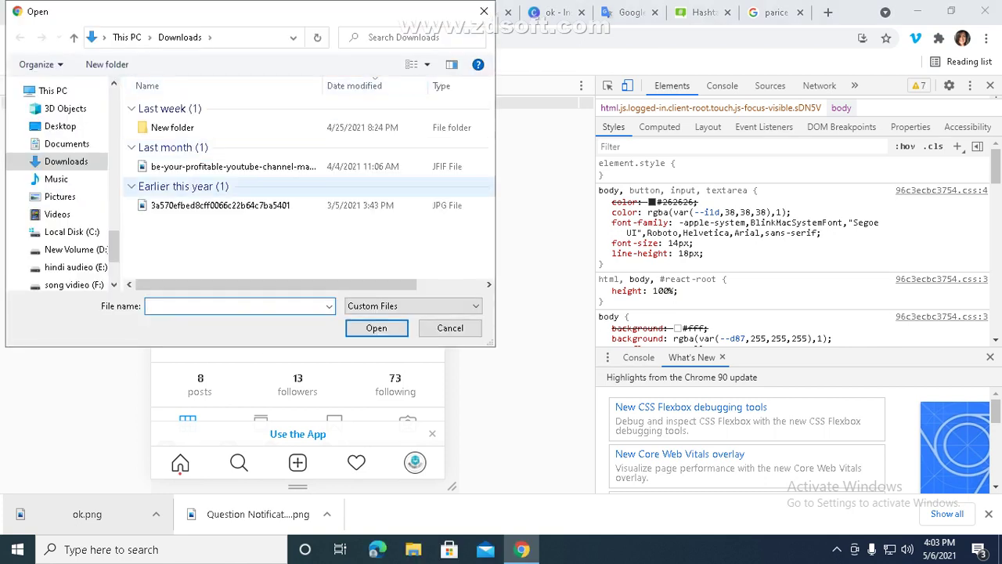
double_click(172, 127)
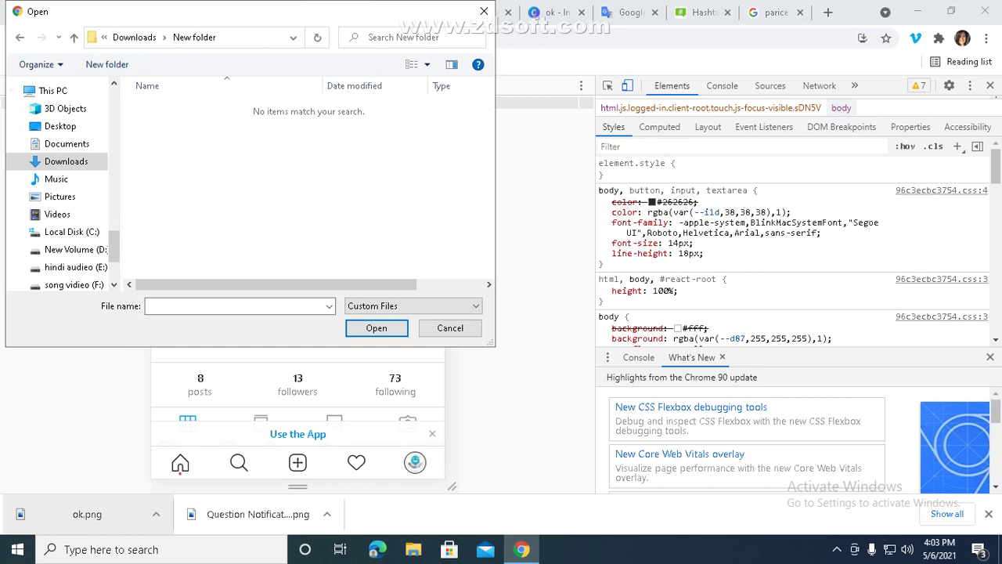
left_click(73, 37)
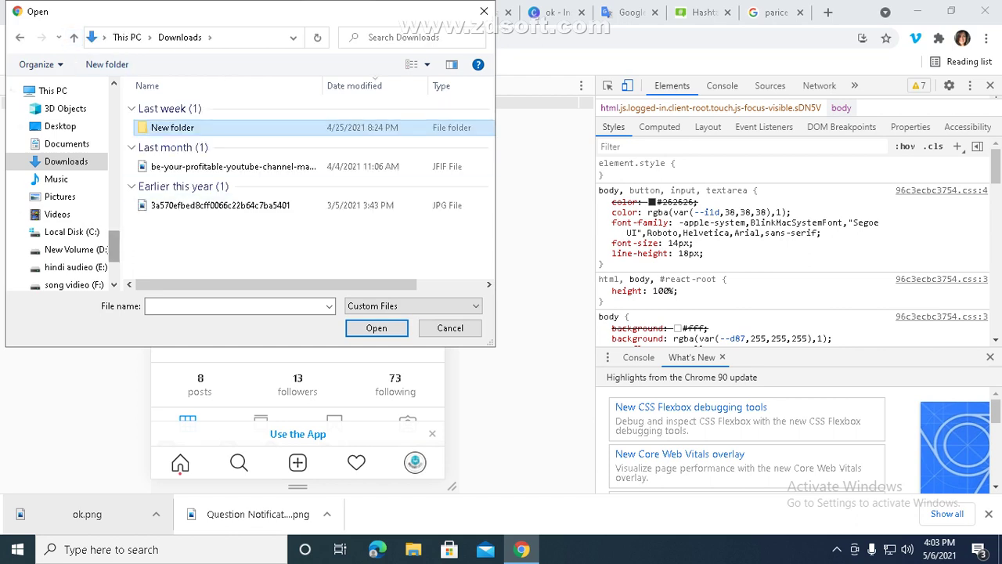
left_click_drag(114, 247, 114, 265)
scroll(59, 167, "up", 10)
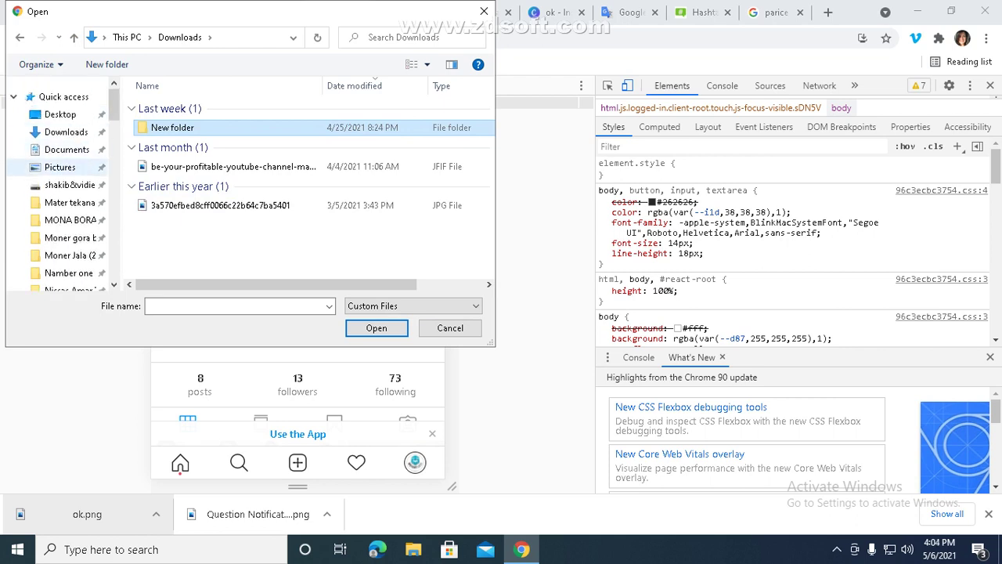
left_click_drag(114, 105, 114, 229)
left_click(235, 306)
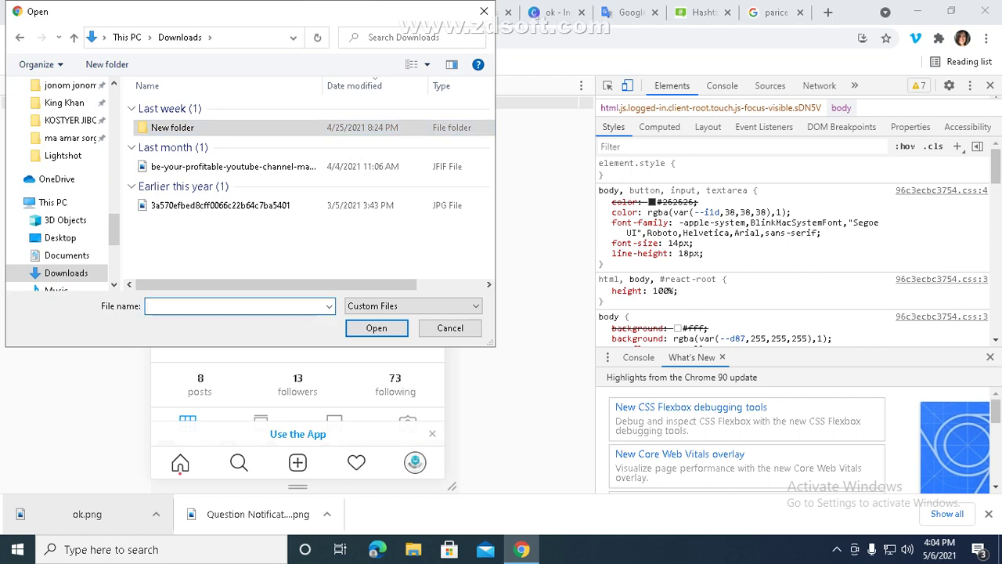
type("ok")
left_click(165, 320)
left_click(376, 328)
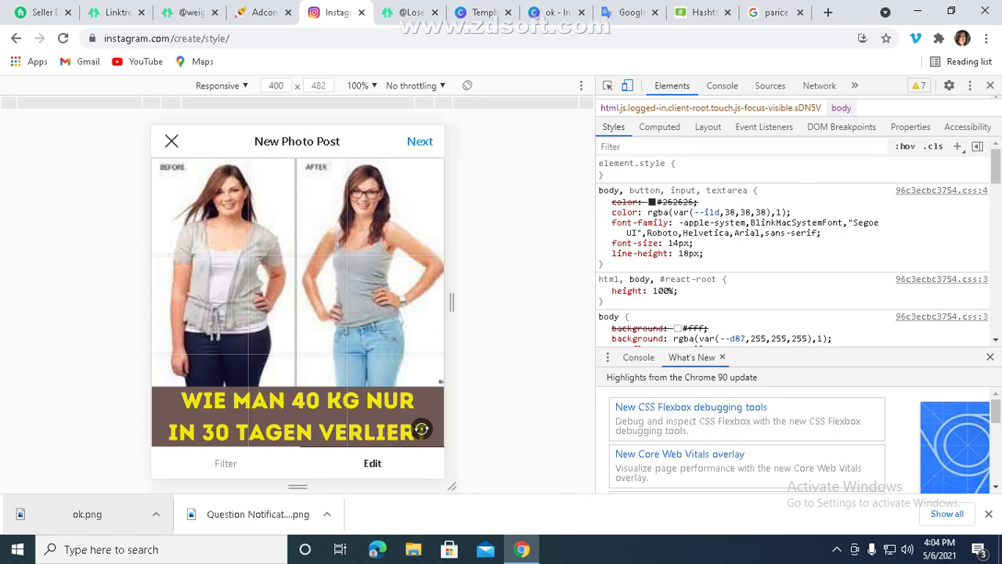
left_click(419, 142)
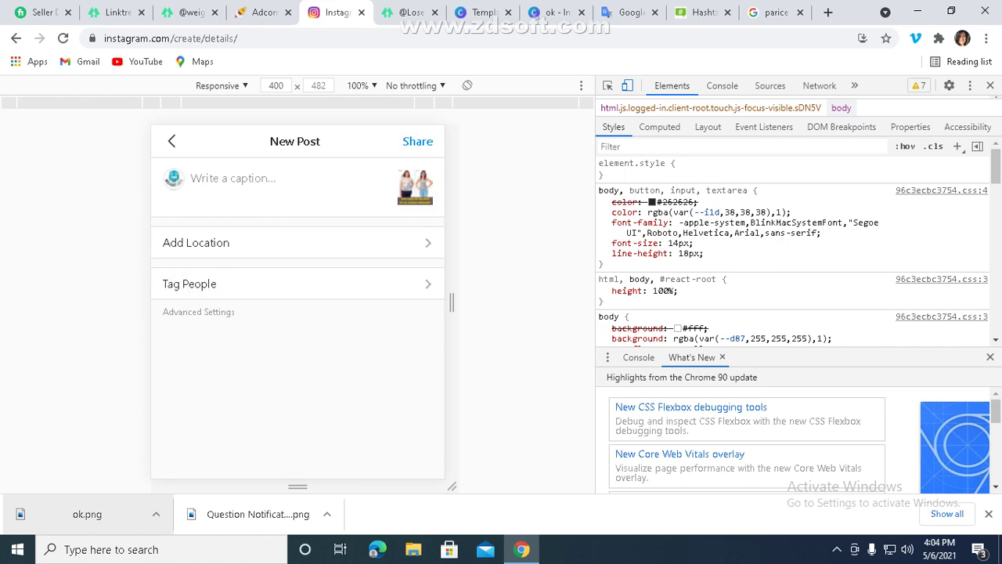
left_click(233, 179)
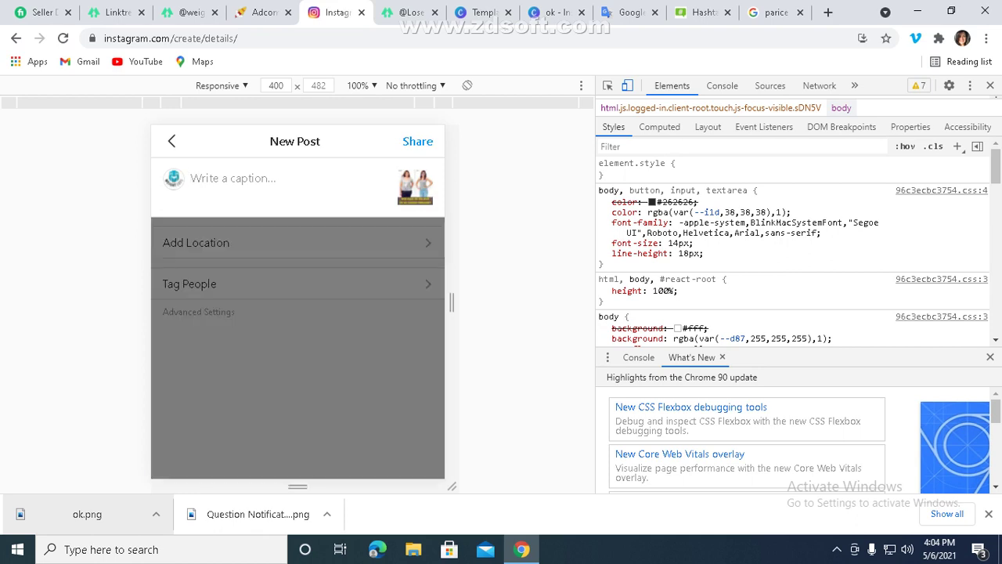
- Switch to Google Translate, add a new line below the source text's Linktree link, and switch to the pertedepoids hashtags page
left_click(630, 12)
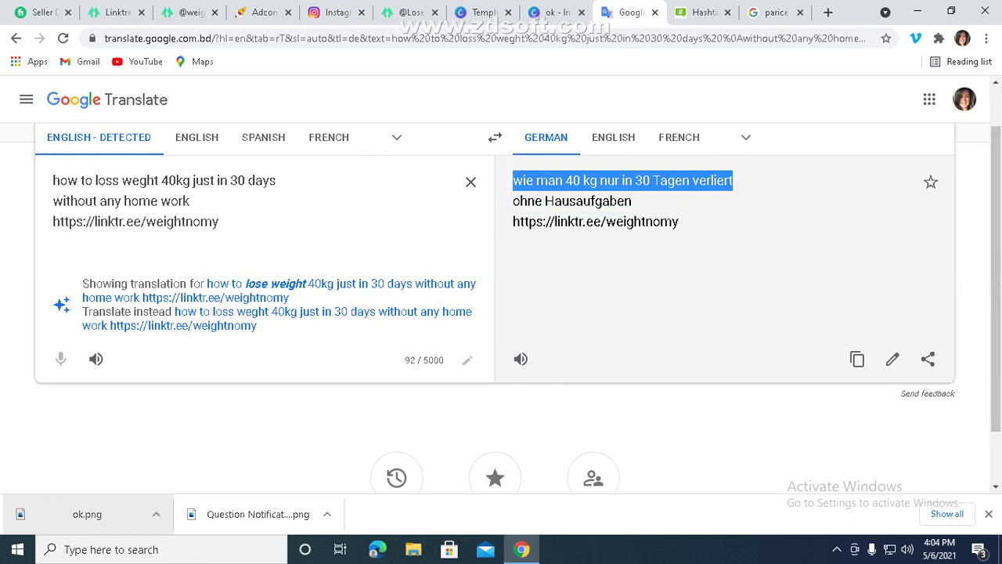
left_click(193, 201)
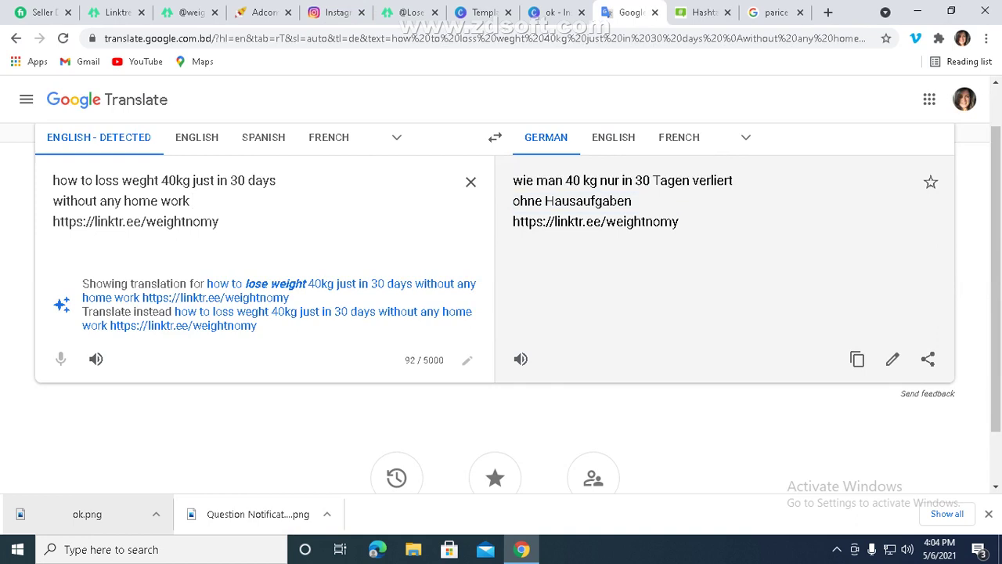
left_click(219, 222)
key("Return")
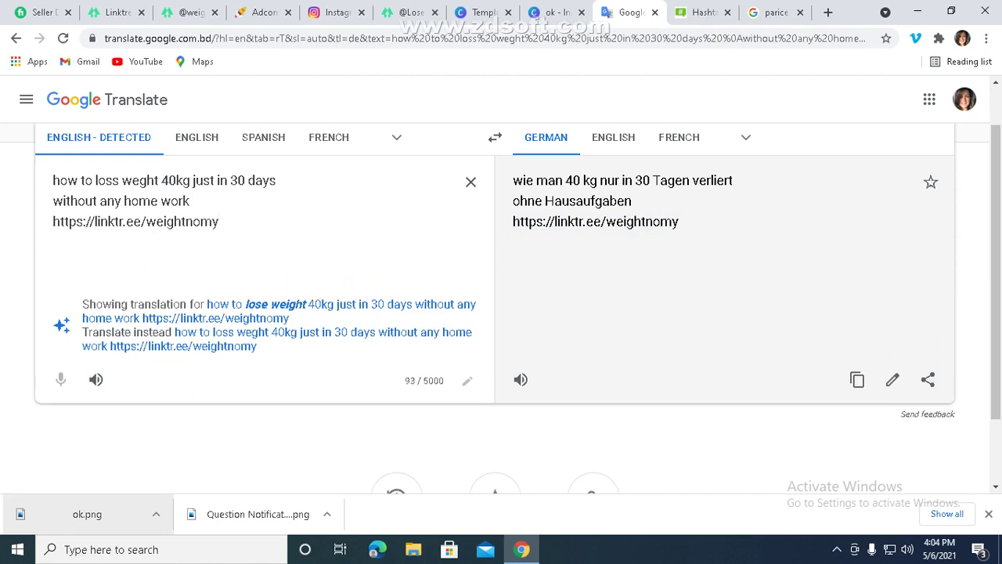
left_click(703, 12)
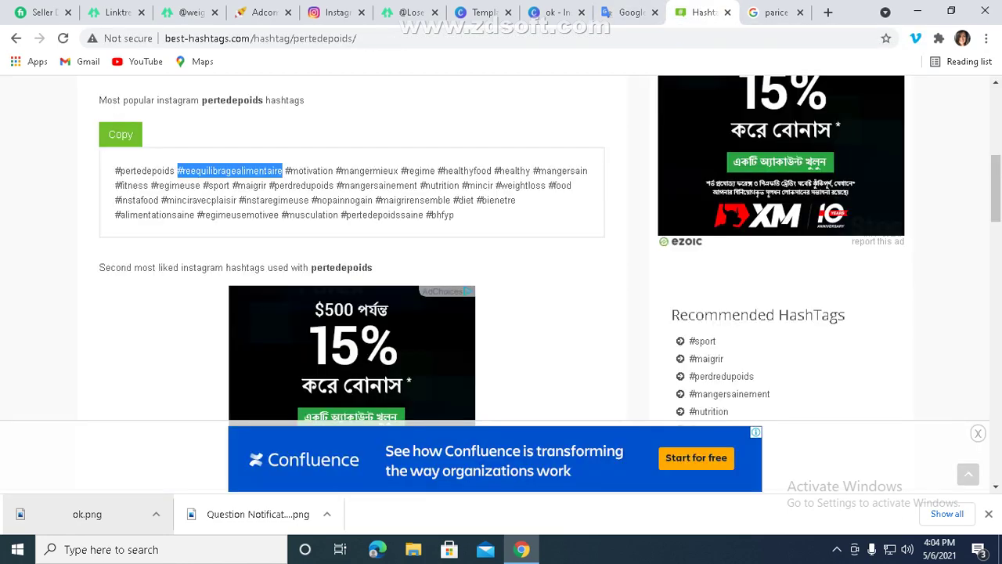
- Switch to Google Translate and add the line "weight loss" below the link in the source text
scroll(352, 251, "up", 5)
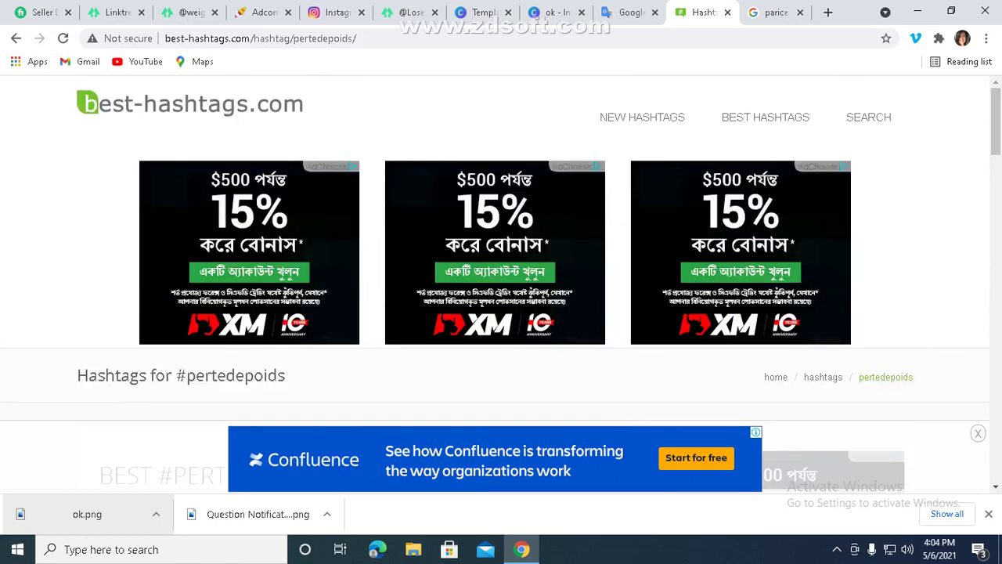
left_click(631, 11)
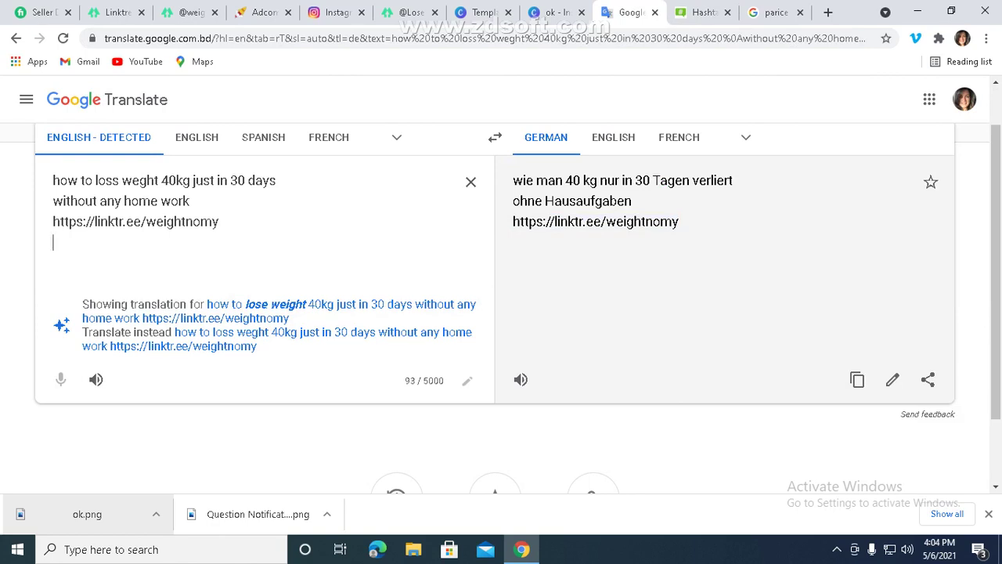
type("wew")
key("BackSpace")
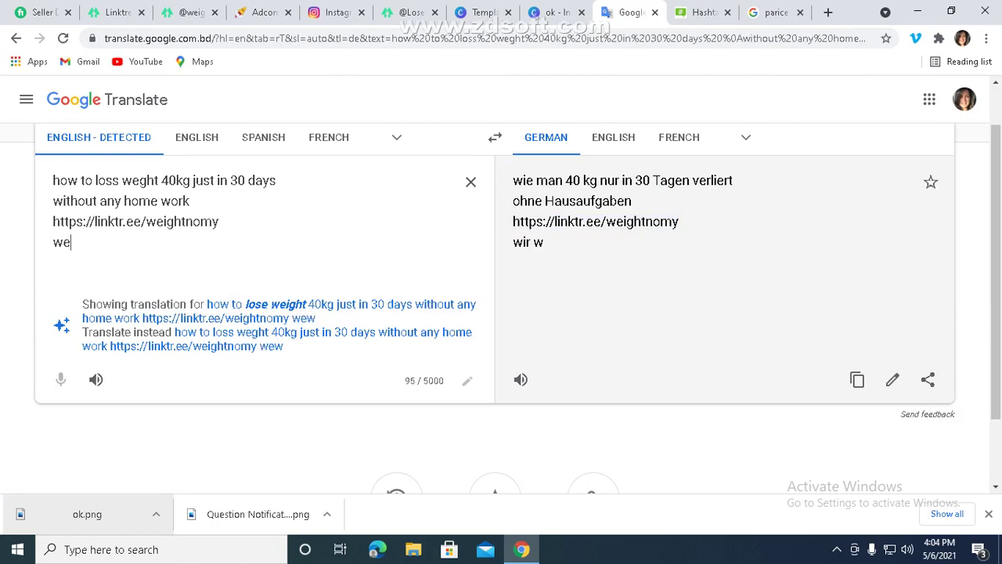
type("ight loss")
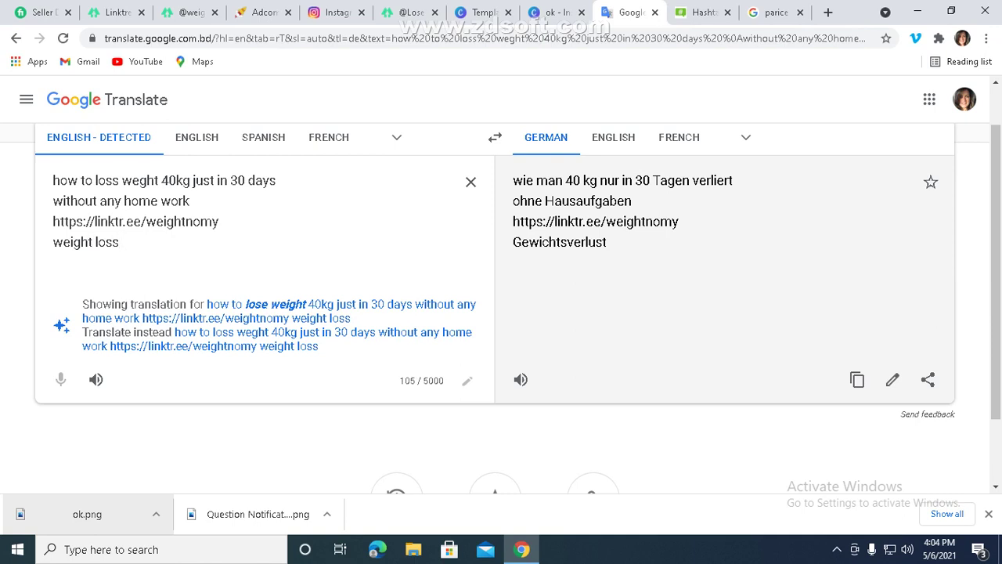
- Reorder the last source line to read "loss weight" and separate it from the link with a blank line
key("Return")
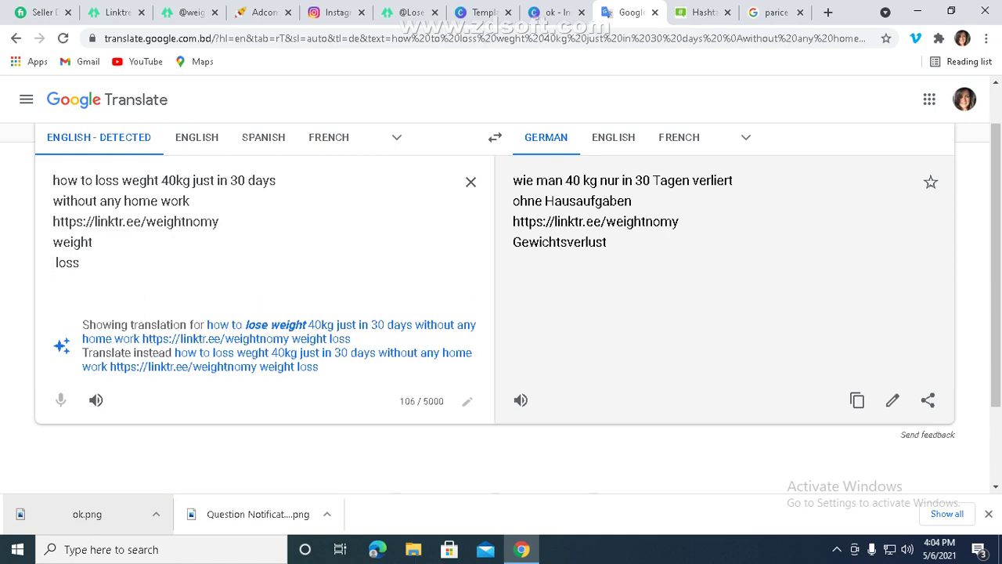
left_click_drag(52, 242, 82, 242)
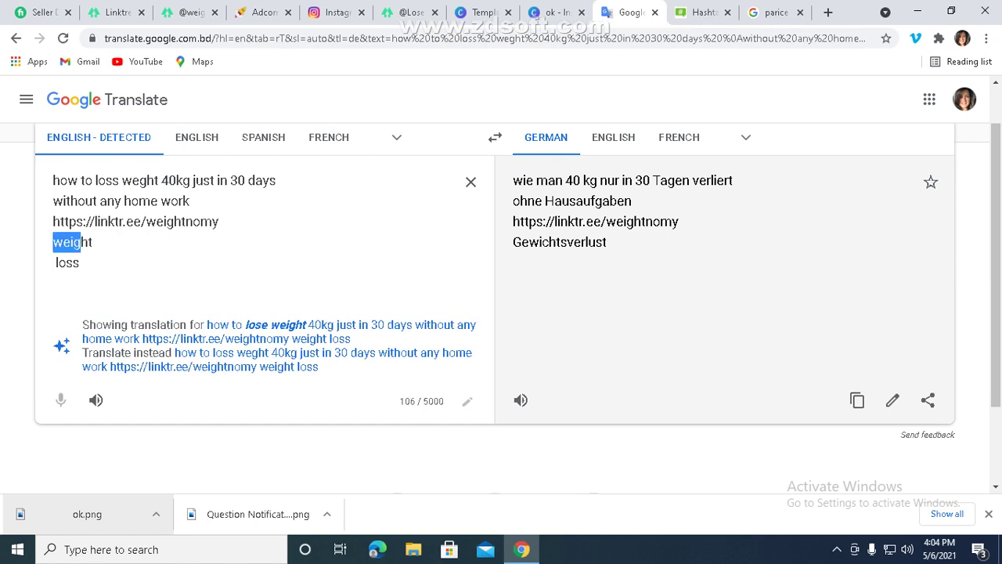
double_click(93, 242)
key("ctrl+c")
right_click(94, 242)
key("Escape")
key("BackSpace")
key("BackSpace")
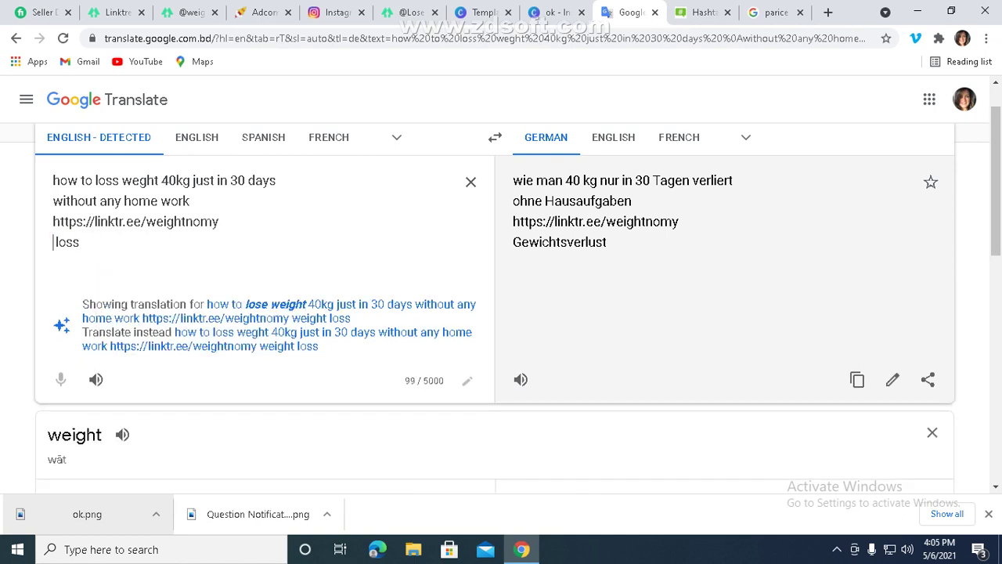
right_click(92, 239)
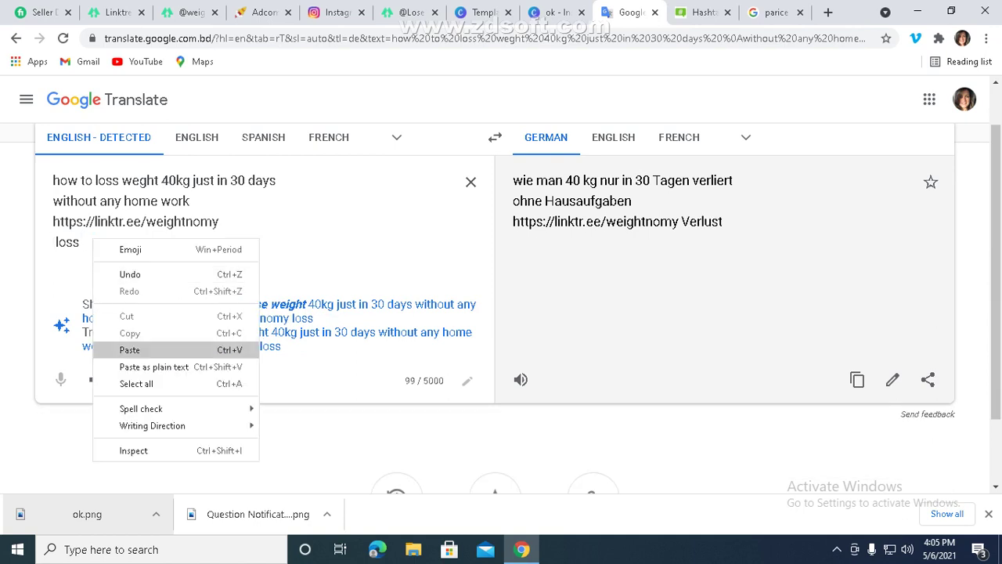
left_click(117, 349)
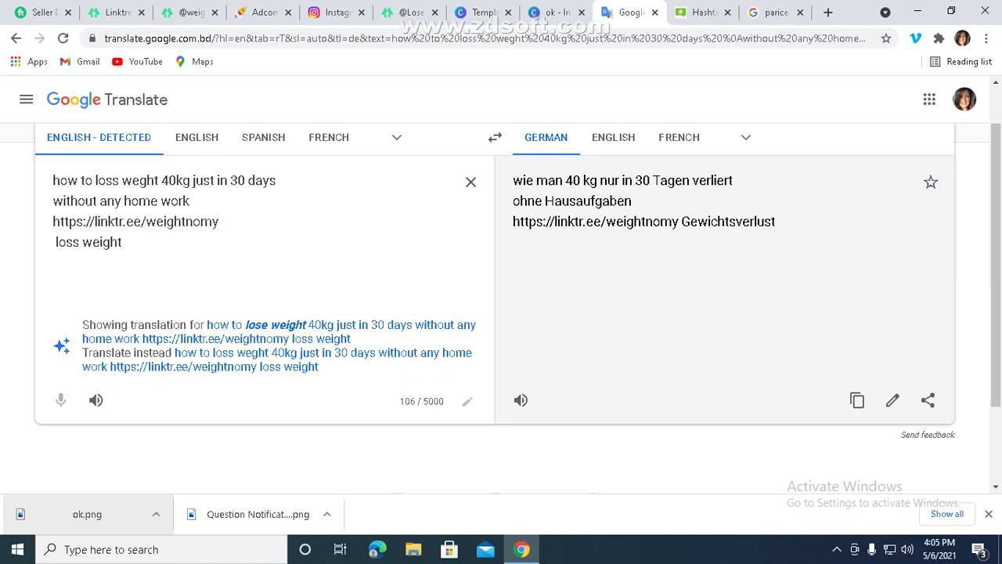
key("Return")
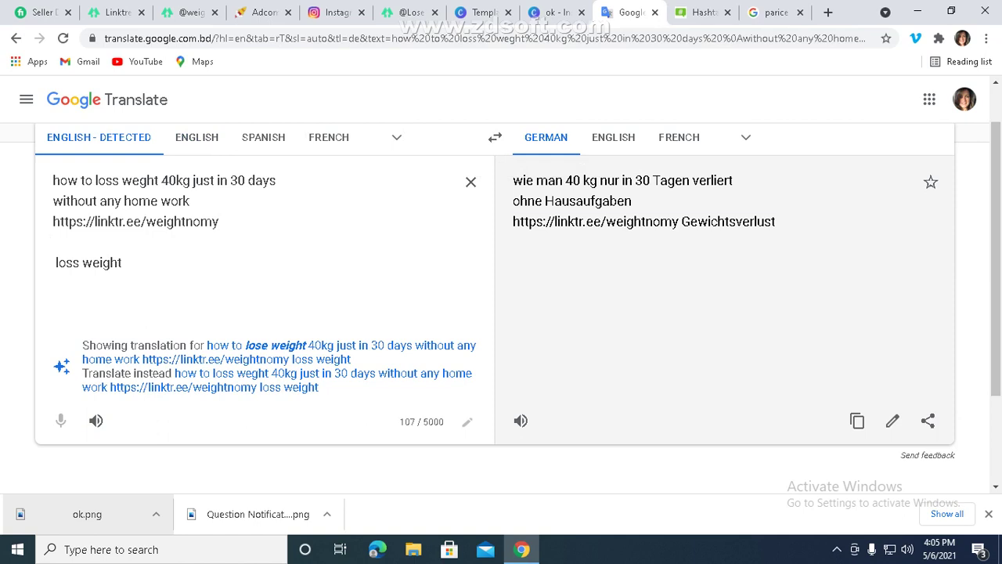
- Copy the German translation and paste it as the caption of the new Instagram post, ending with a new line
left_click_drag(512, 179, 573, 180)
right_click(777, 249)
left_click_drag(757, 222, 763, 221)
left_click(857, 420)
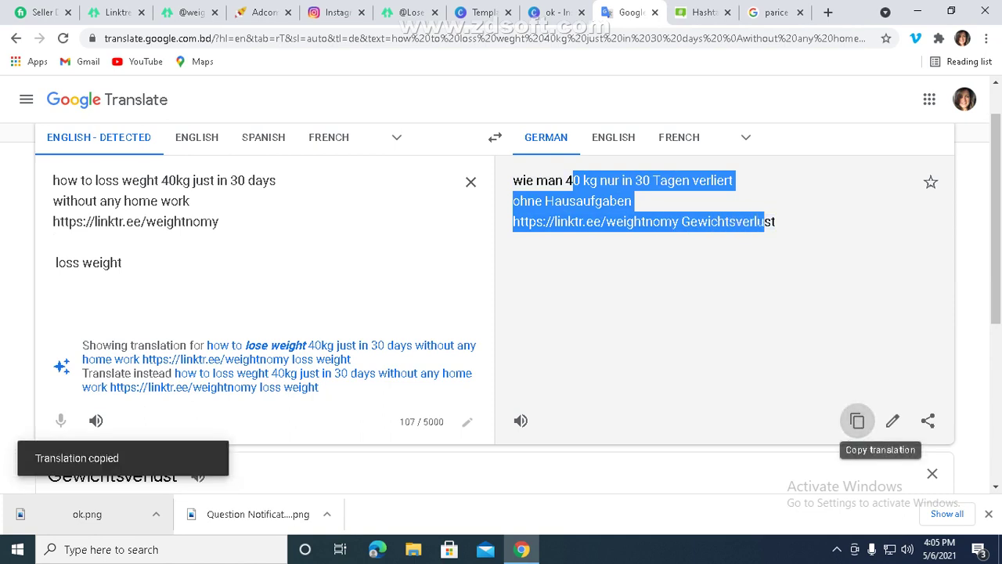
left_click(336, 12)
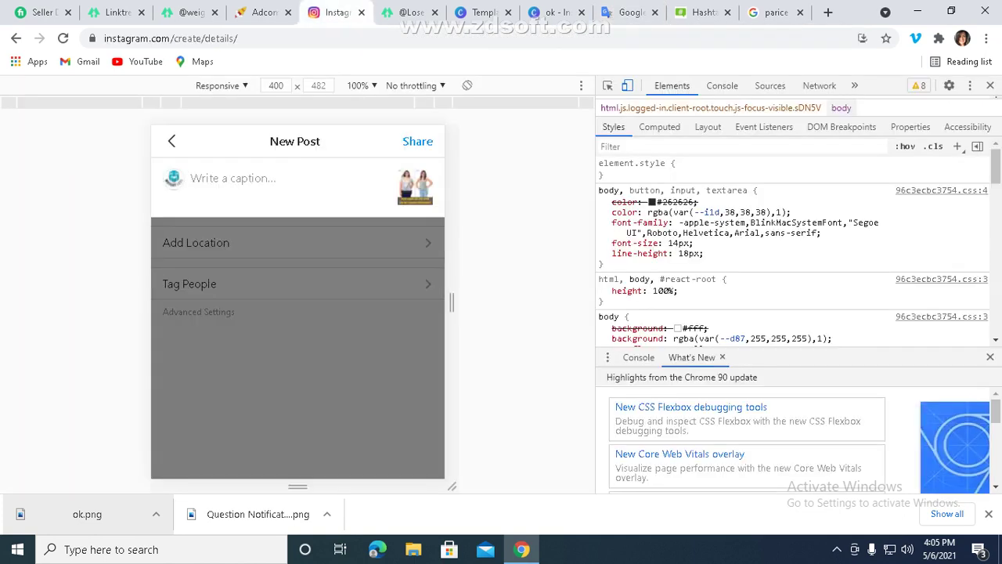
right_click(210, 178)
left_click(237, 291)
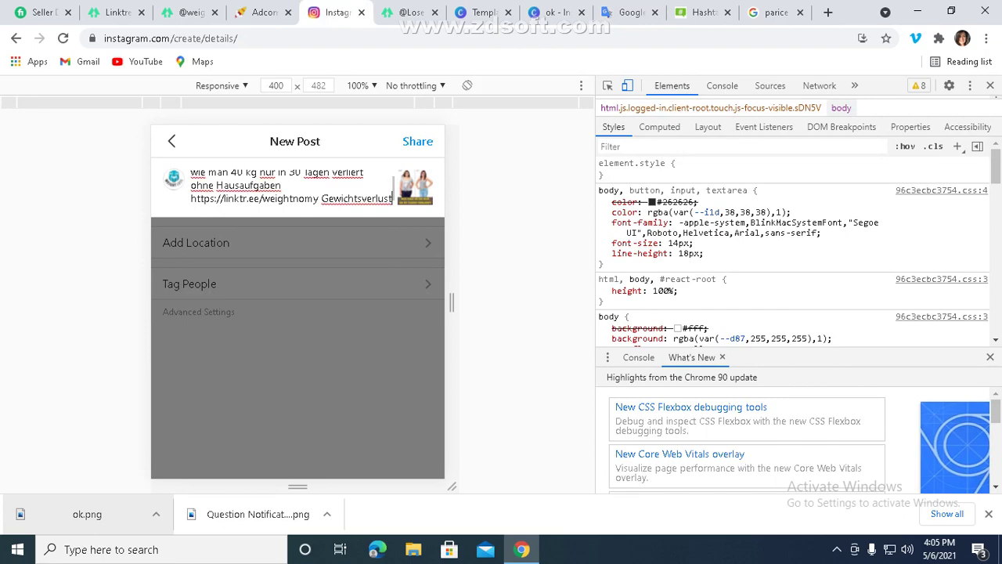
key("Return")
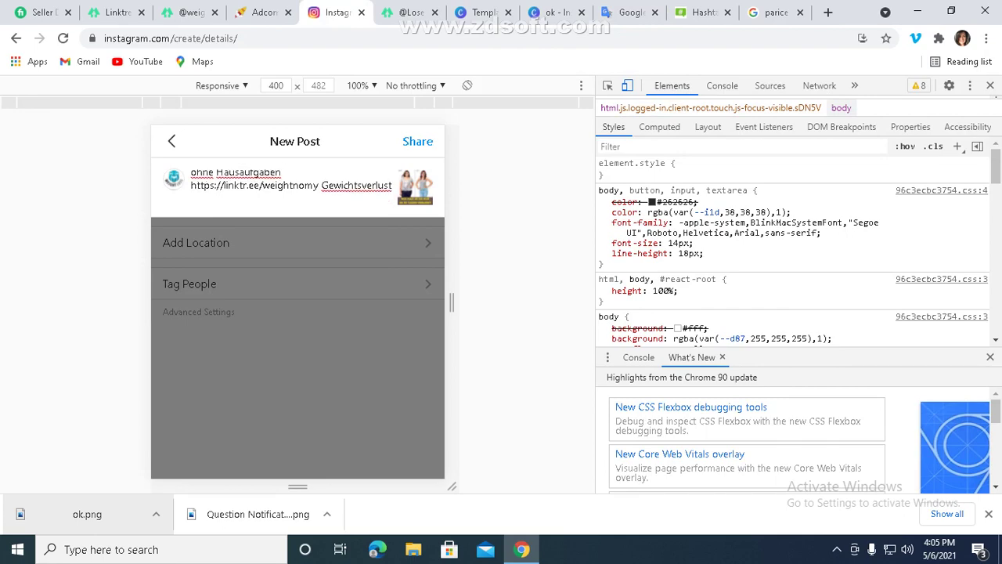
- Replace the source text in Google Translate with "slim" and copy its German translation
left_click(703, 12)
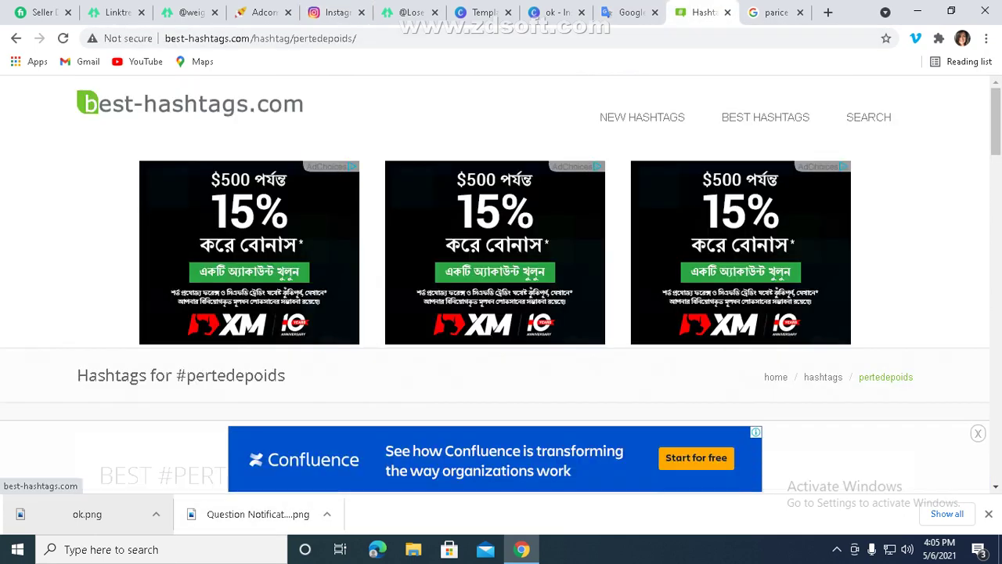
left_click(630, 12)
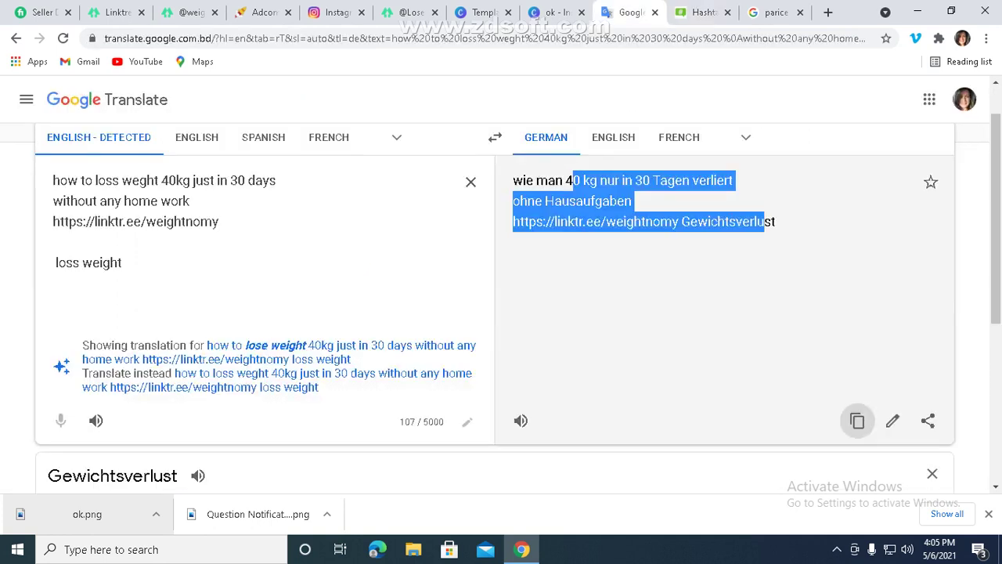
left_click(469, 181)
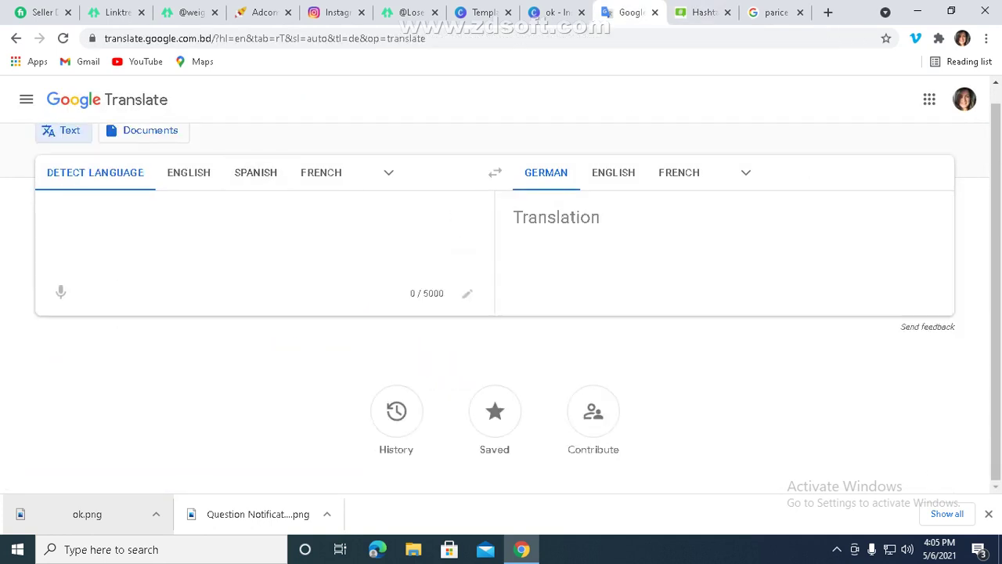
type("s")
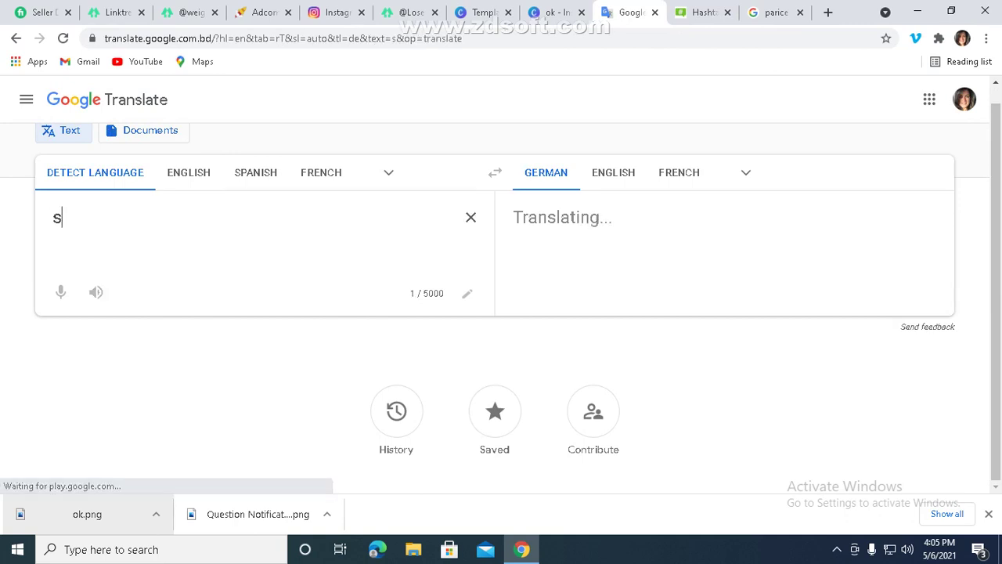
type("lim")
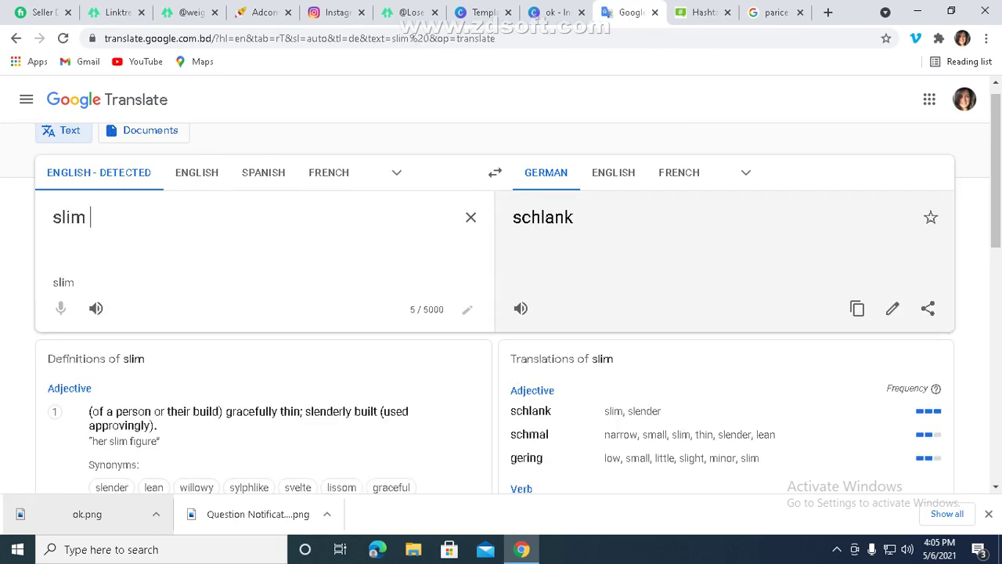
left_click(857, 307)
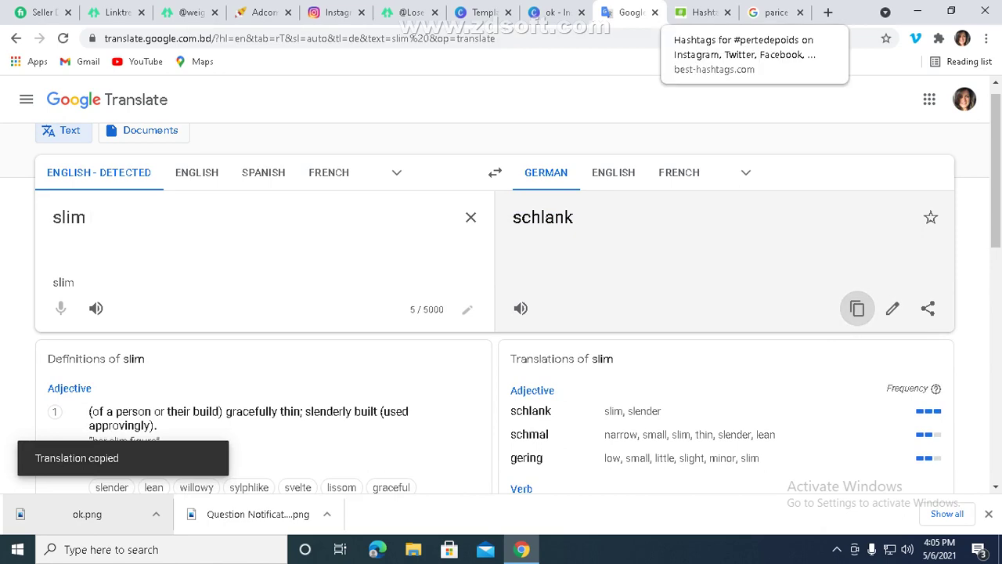
- Search best-hashtags.com for hashtags related to the copied German word "schlank"
left_click(700, 12)
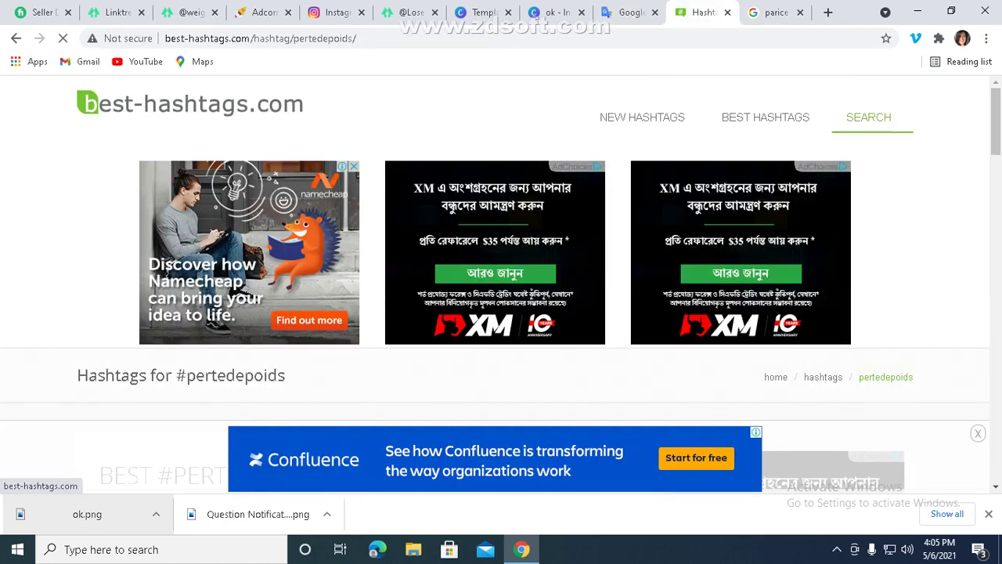
left_click(868, 117)
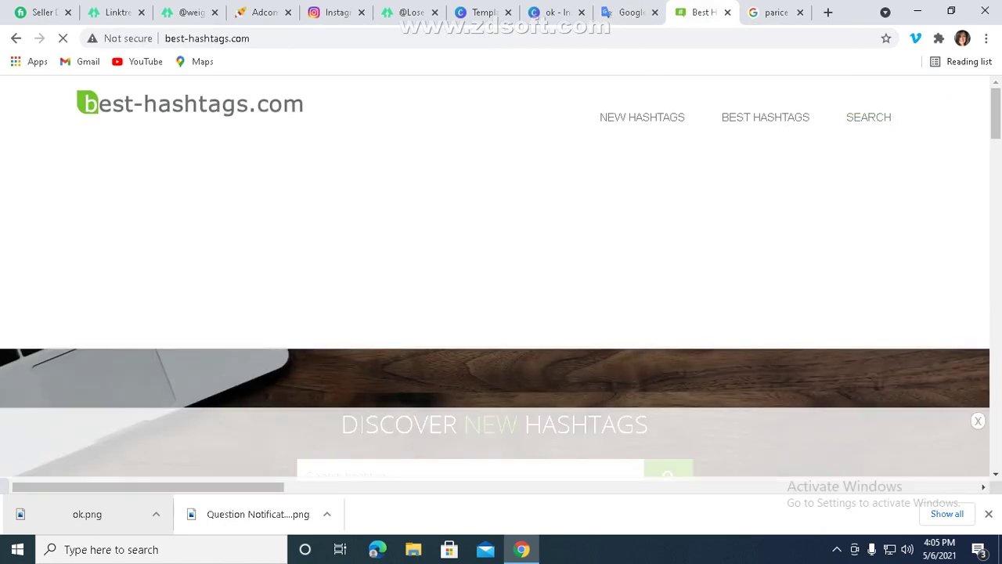
scroll(495, 274, "down", 5)
scroll(495, 274, "up", 3)
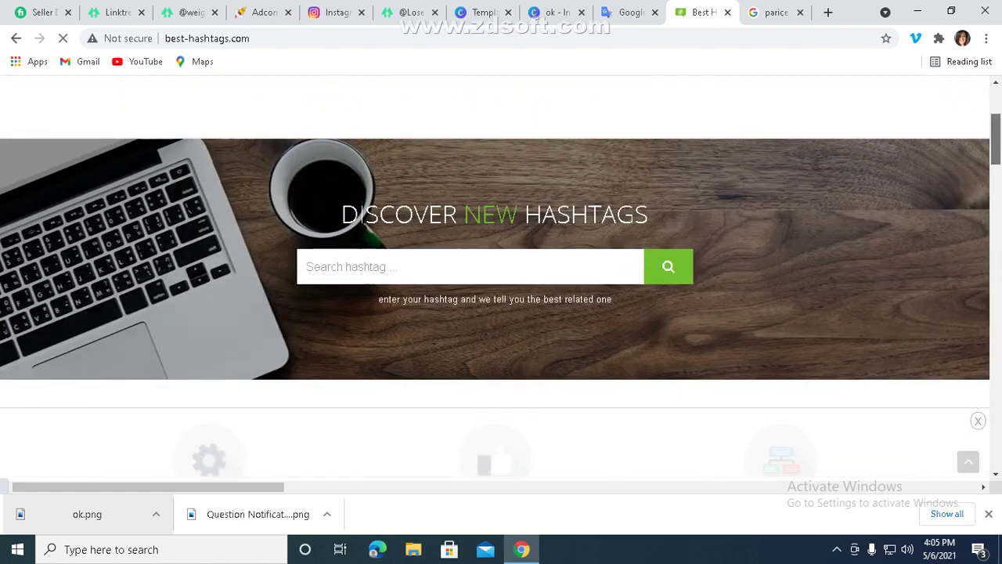
left_click(385, 270)
right_click(386, 274)
left_click(421, 384)
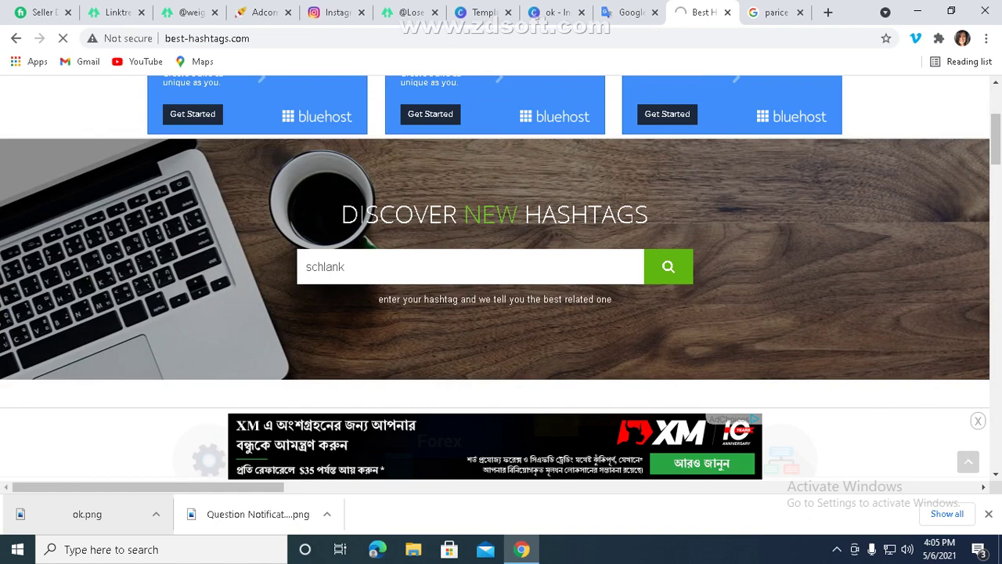
- Copy the set of most popular Instagram schlank hashtags and look over the top 10 hashtag list
scroll(501, 282, "down", 4)
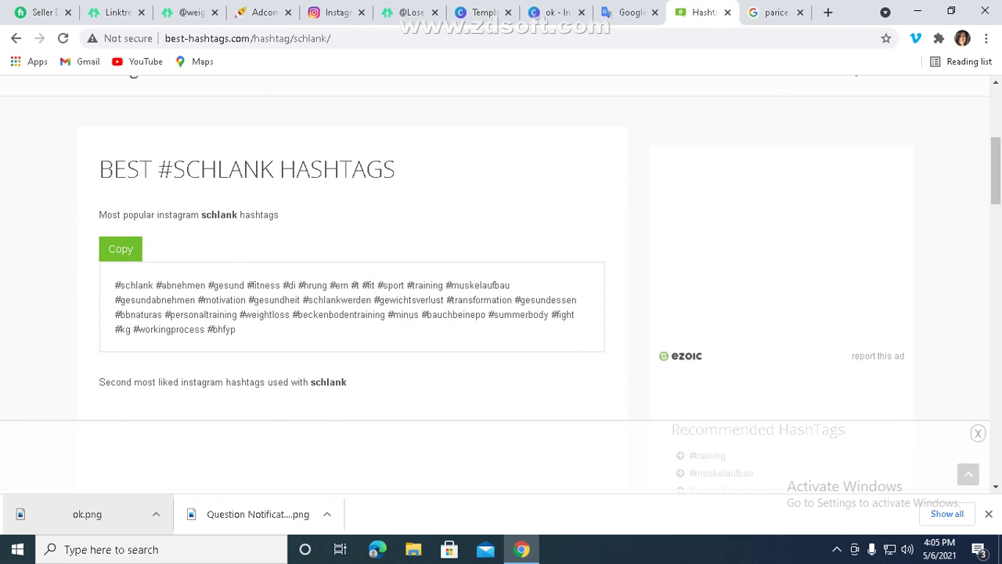
left_click_drag(236, 329, 135, 285)
left_click(121, 248)
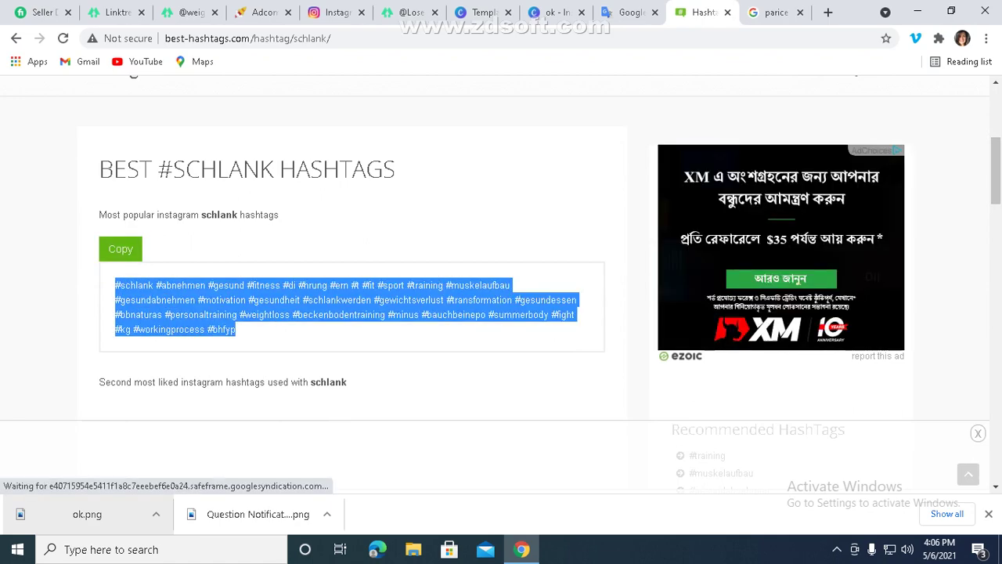
scroll(353, 282, "down", 2)
scroll(352, 282, "down", 5)
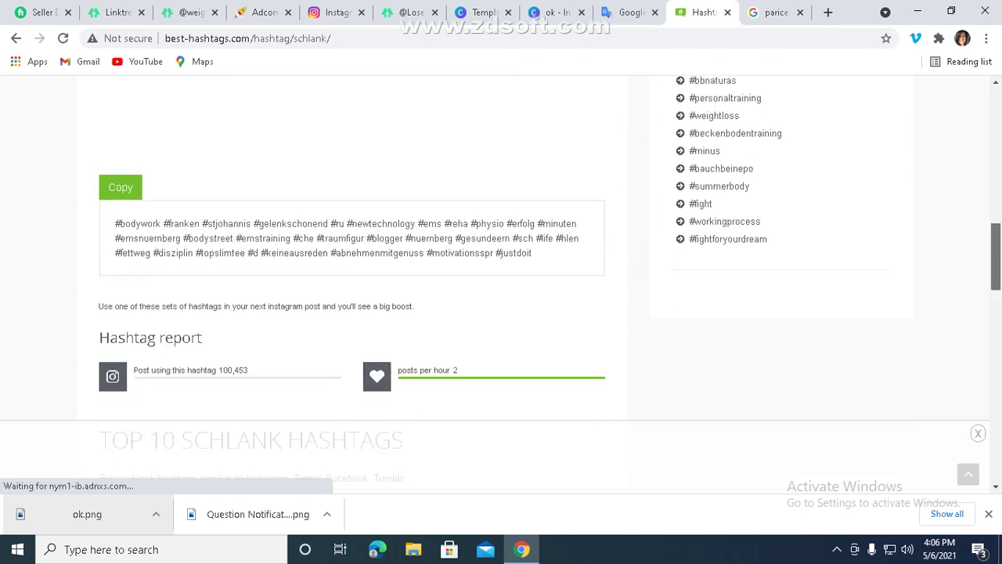
scroll(352, 282, "down", 2)
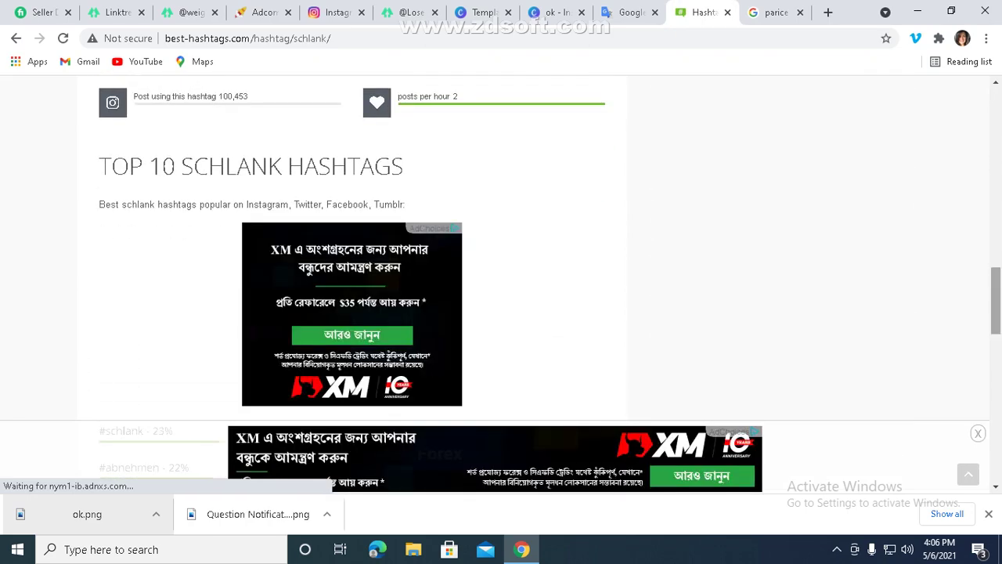
scroll(110, 298, "down", 5)
scroll(110, 299, "up", 2)
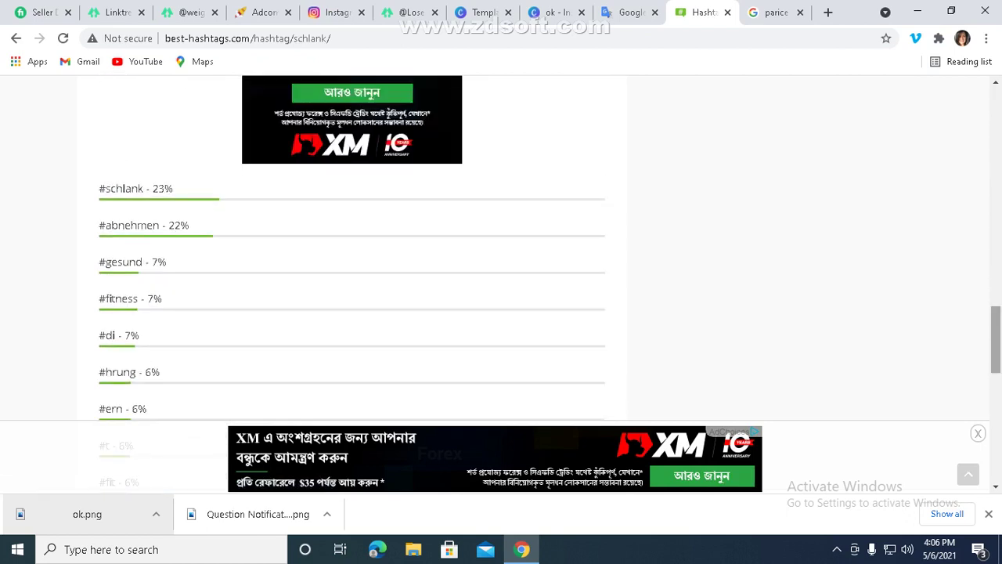
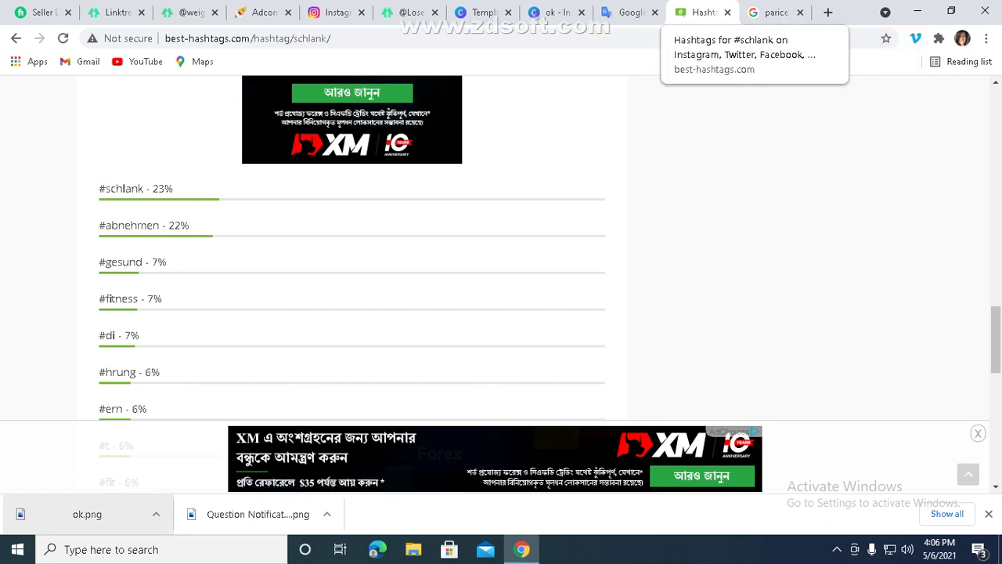
- Paste the copied hashtags at the end of the Instagram caption and share the post
left_click(336, 12)
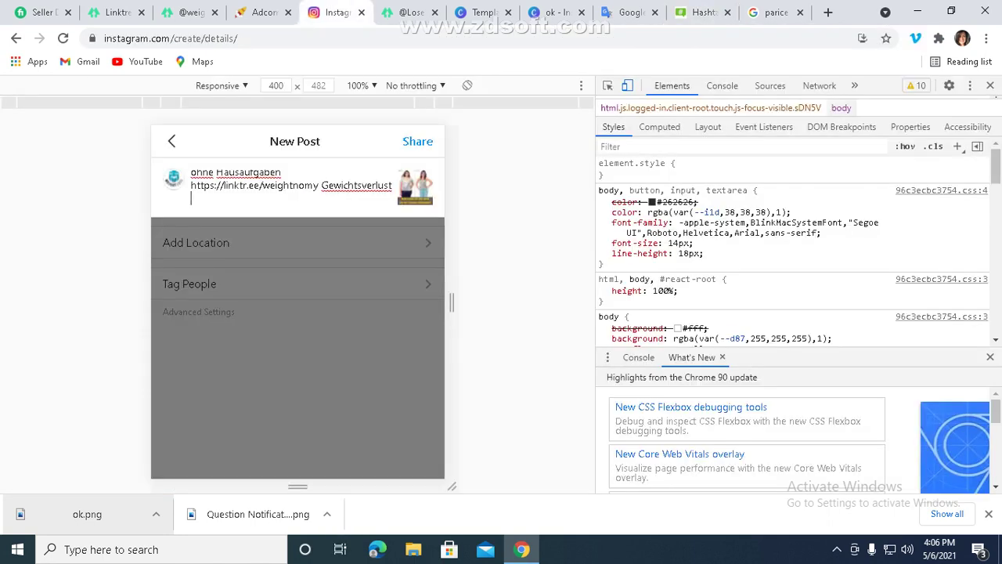
right_click(248, 202)
left_click(270, 313)
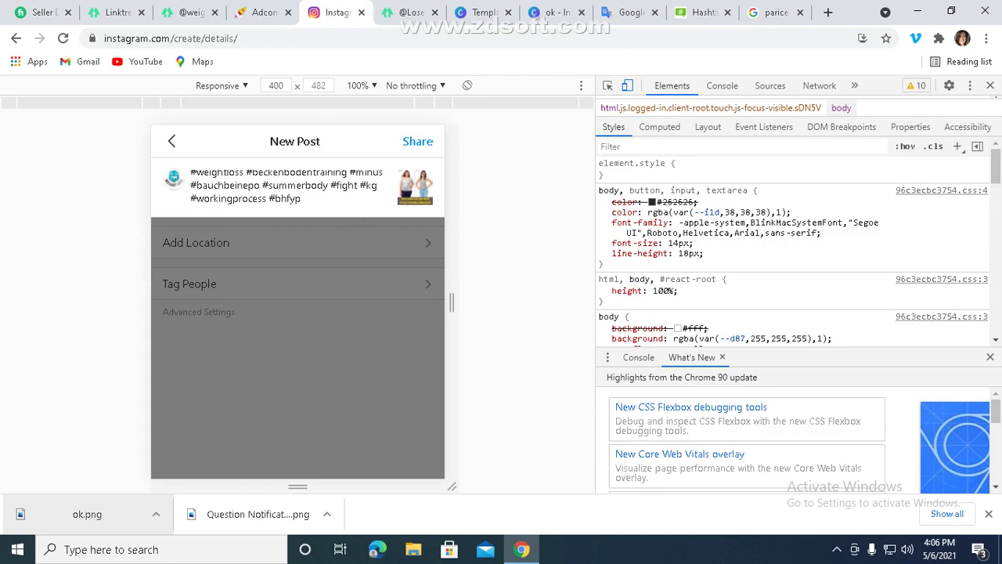
left_click(417, 141)
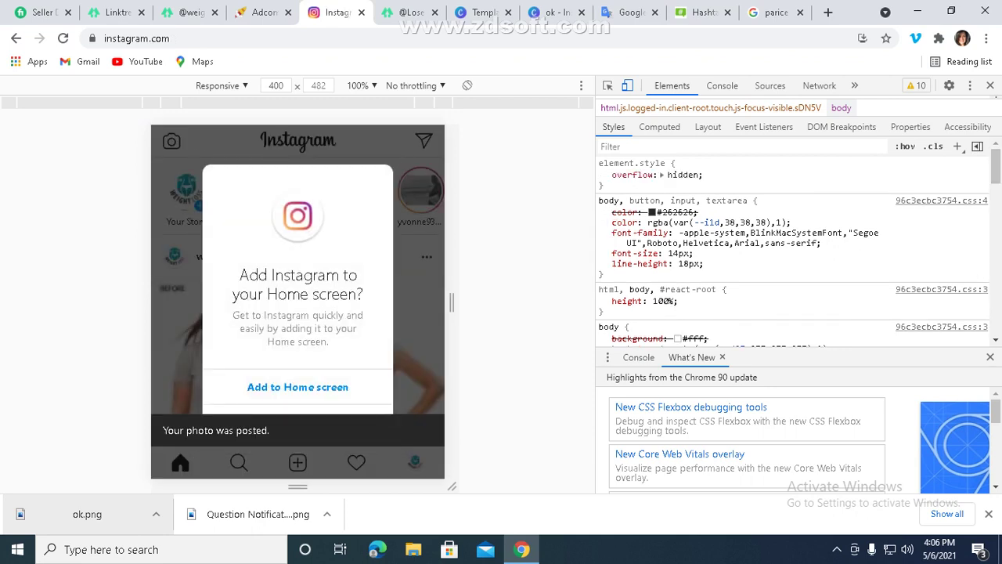
- Return Instagram to its desktop layout by closing the developer tools, dismissing the install prompt and downloads bar, and reloading the page
key("F12")
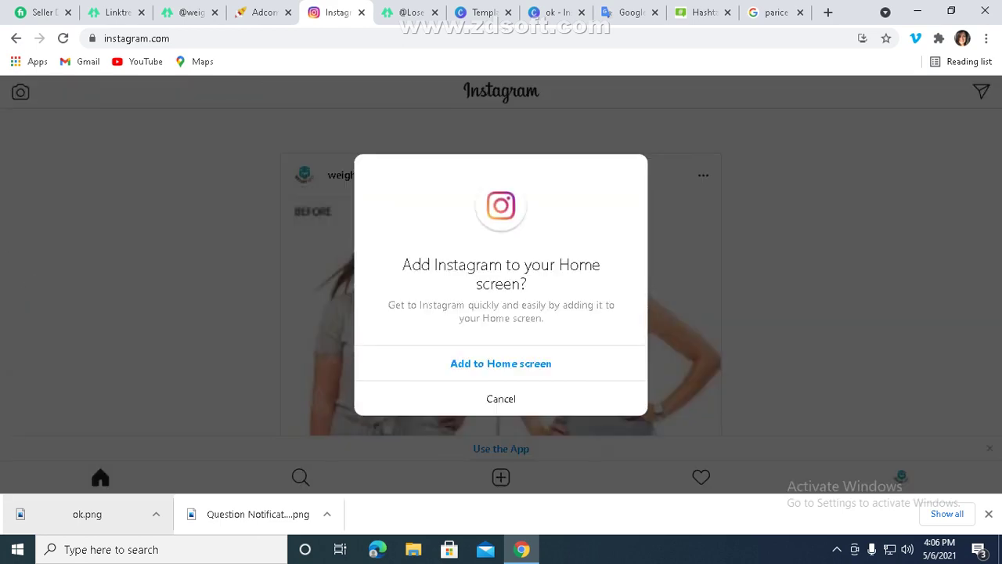
left_click(500, 363)
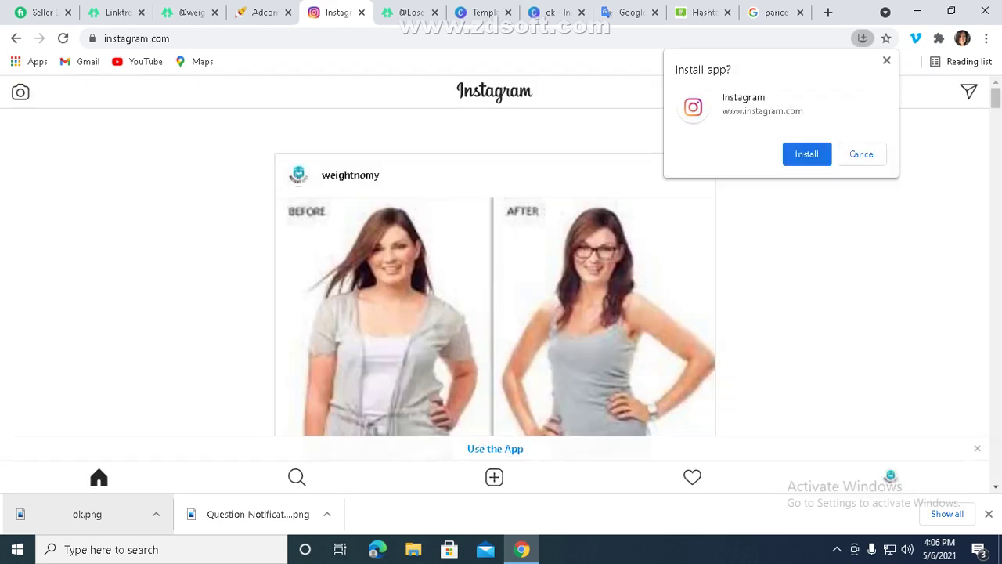
left_click(886, 60)
scroll(995, 98, "down", 4)
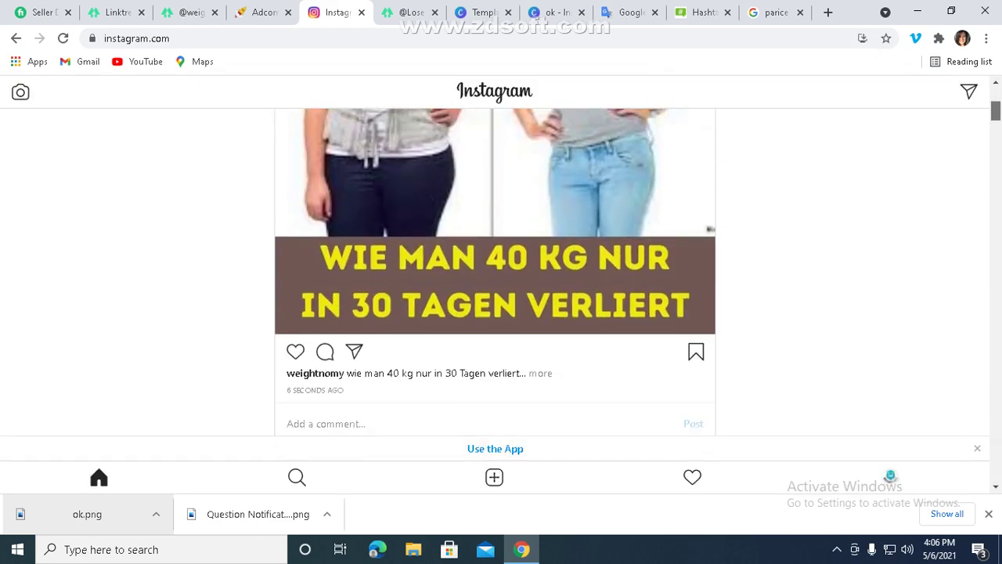
left_click(988, 514)
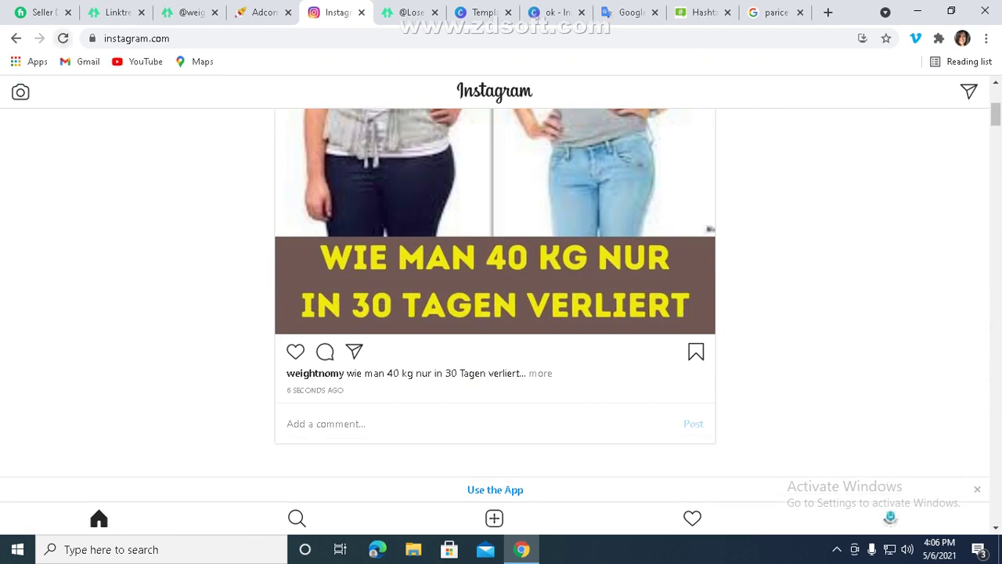
left_click(62, 38)
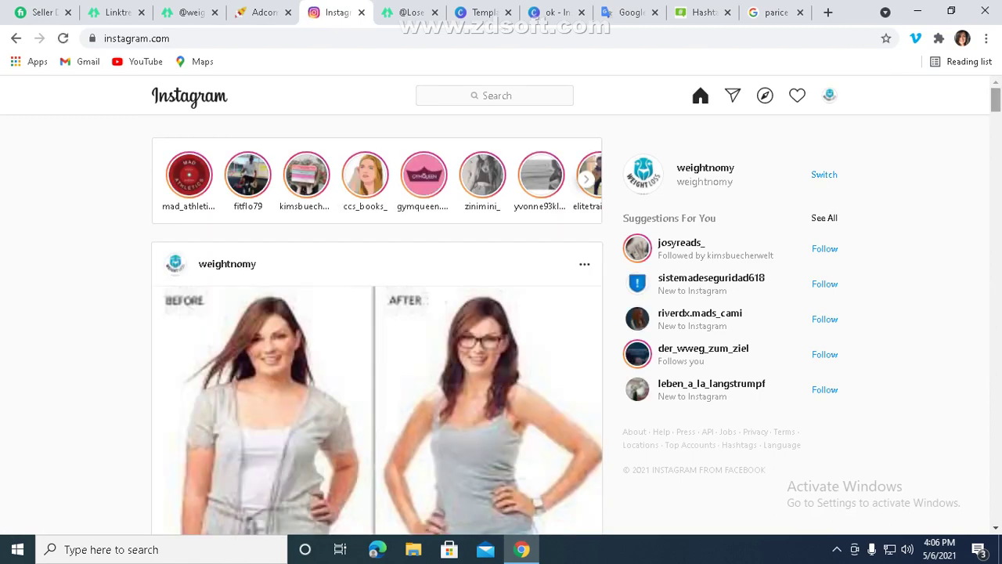
- Look through the Instagram home feed, examining the newly published before-and-after post and the posts below it
scroll(377, 324, "down", 8)
scroll(377, 325, "up", 8)
scroll(376, 325, "down", 3)
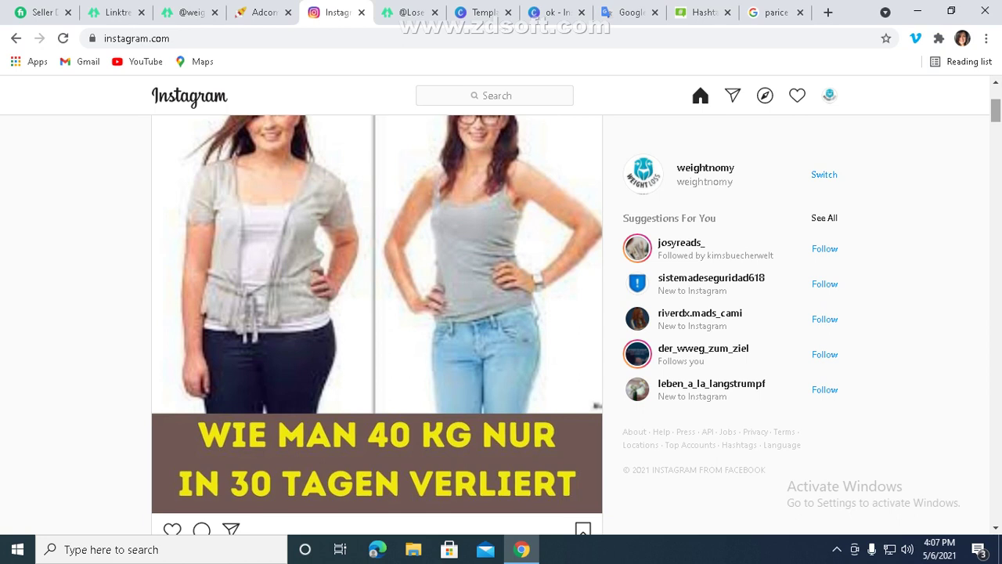
scroll(376, 325, "up", 2)
scroll(376, 325, "down", 8)
scroll(376, 325, "down", 3)
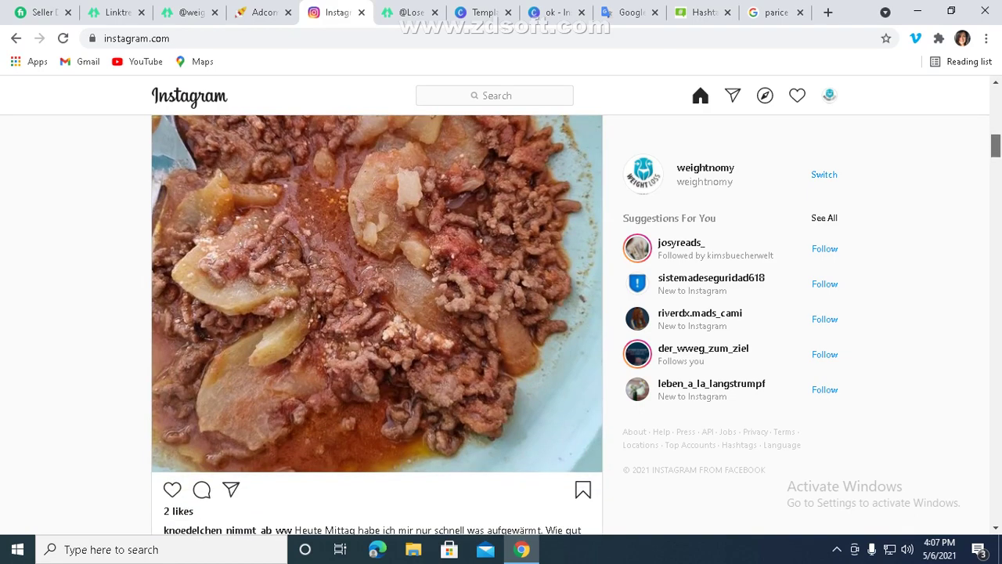
scroll(377, 325, "up", 3)
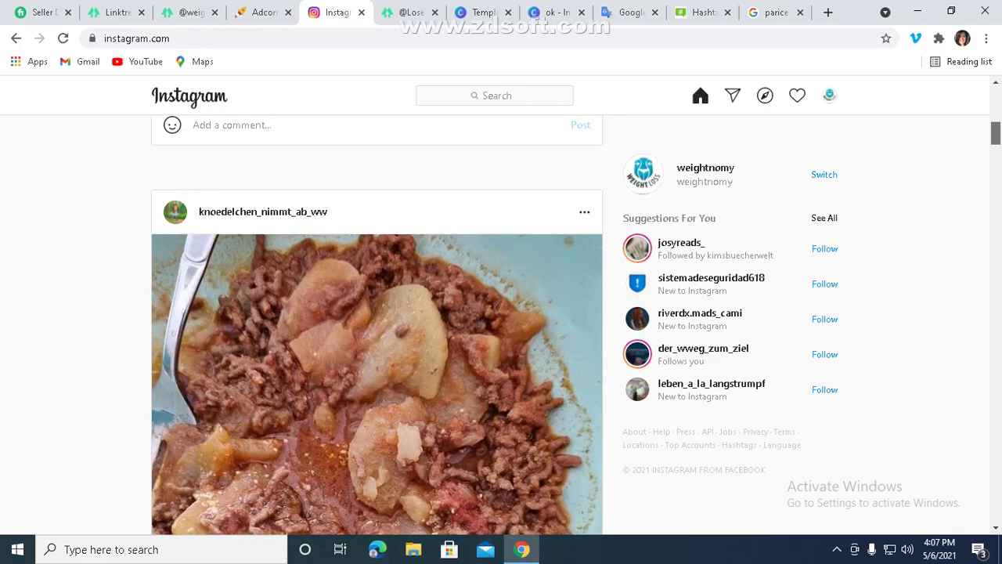
scroll(377, 325, "down", 2)
scroll(377, 325, "down", 10)
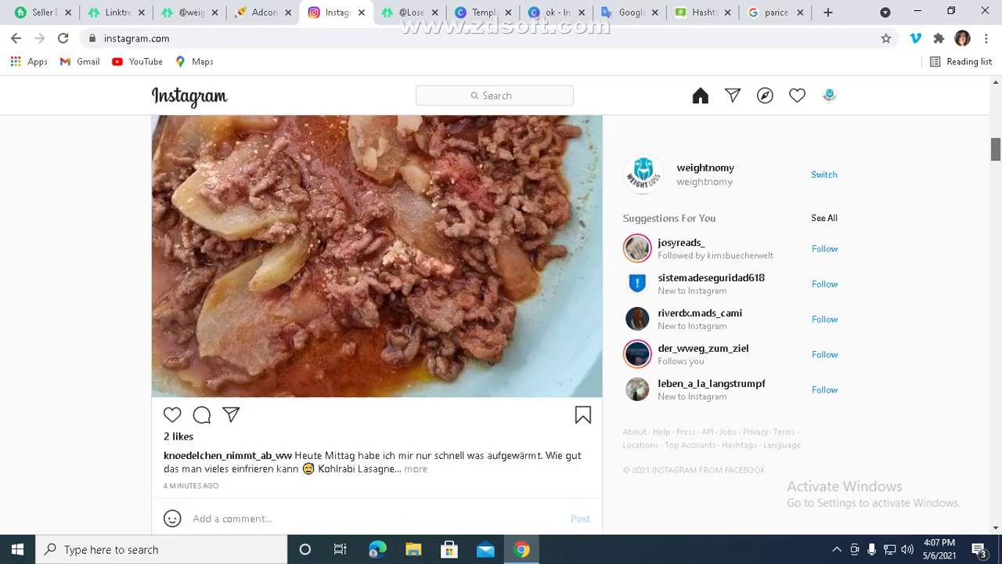
scroll(377, 325, "down", 5)
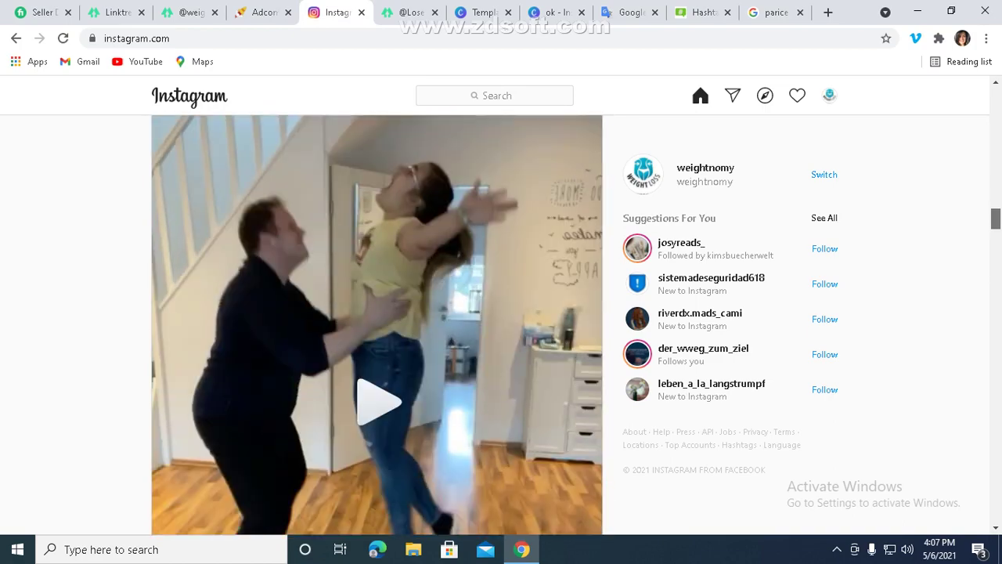
scroll(376, 325, "down", 10)
scroll(377, 324, "down", 15)
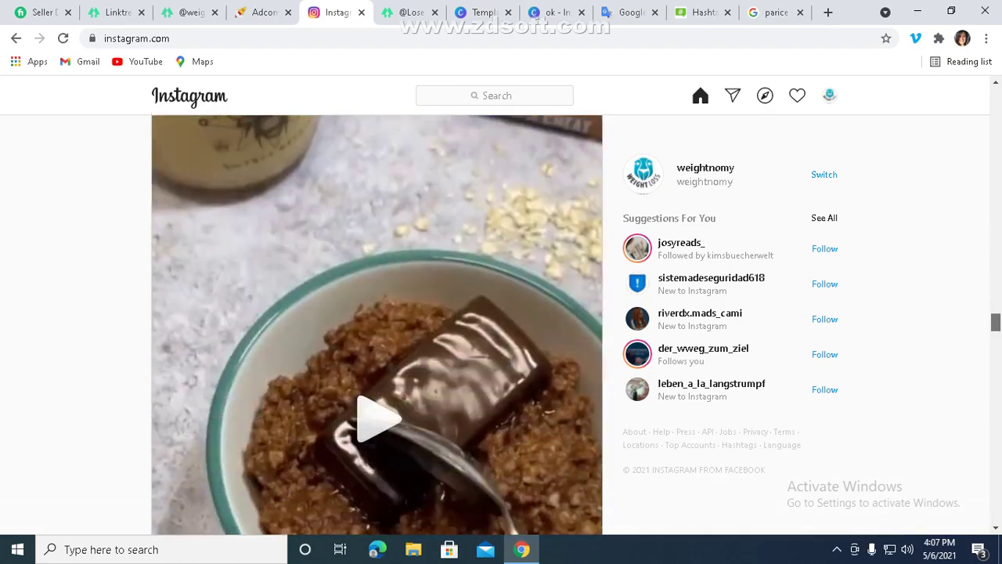
left_click_drag(996, 321, 995, 97)
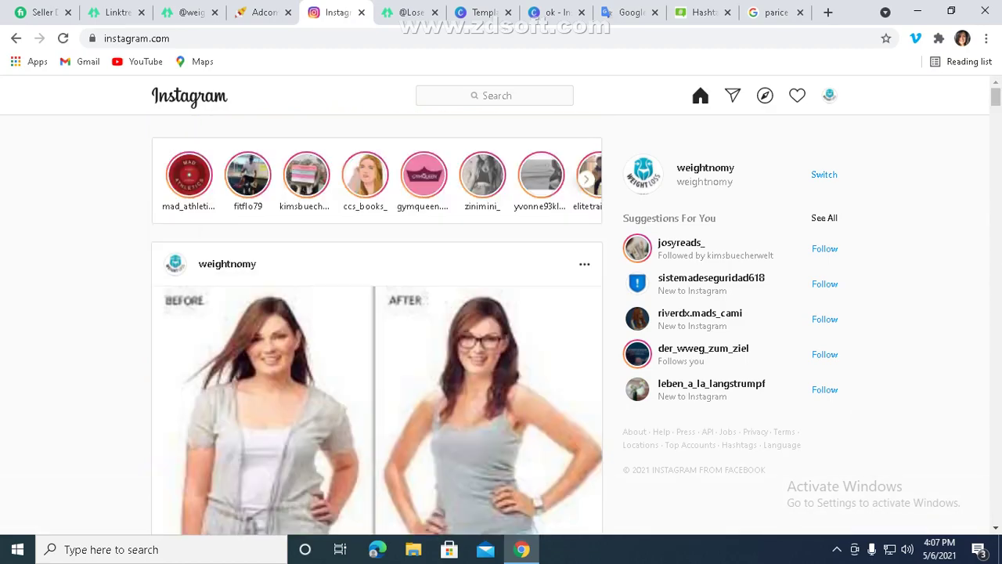
scroll(376, 325, "down", 7)
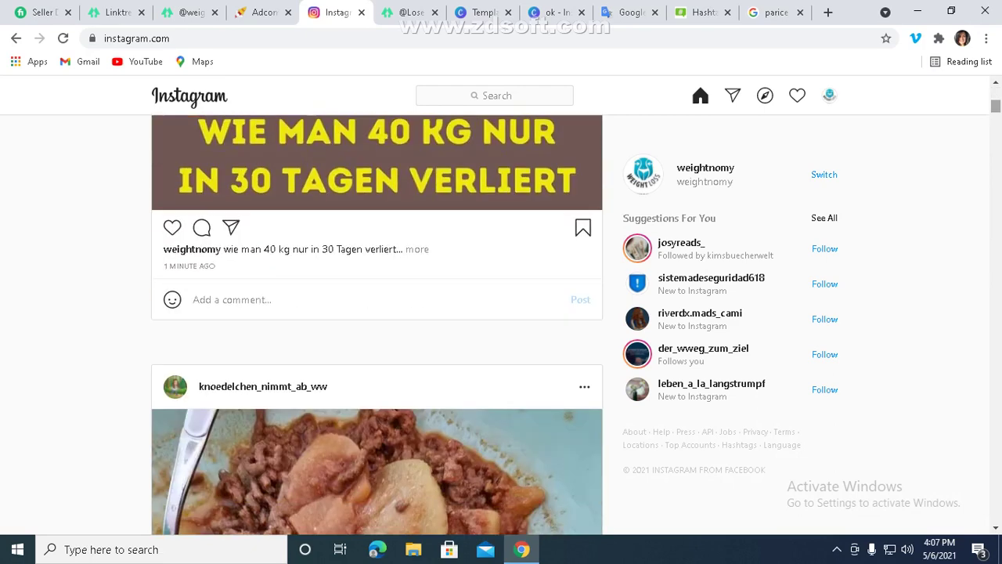
left_click(416, 250)
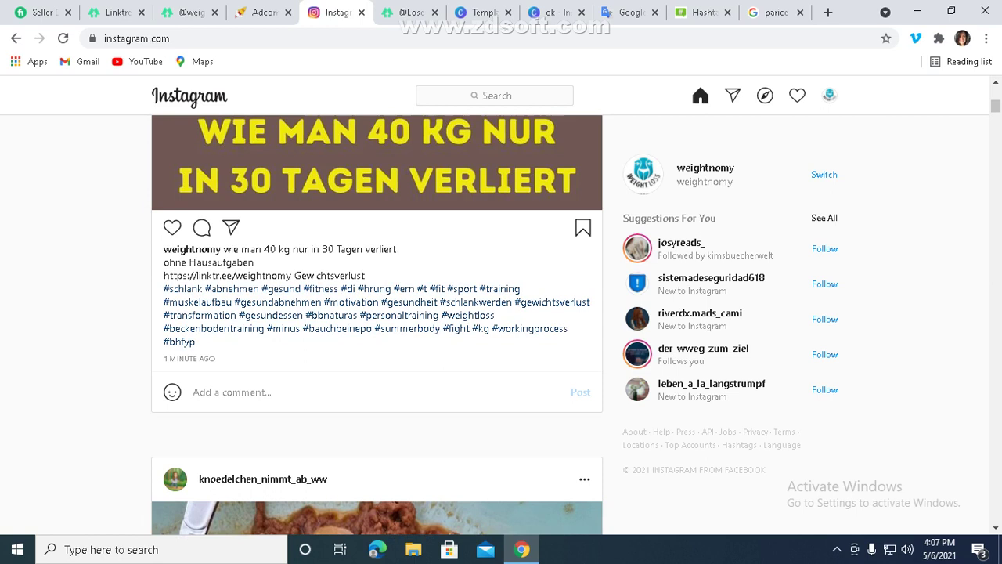
left_click_drag(201, 276, 362, 288)
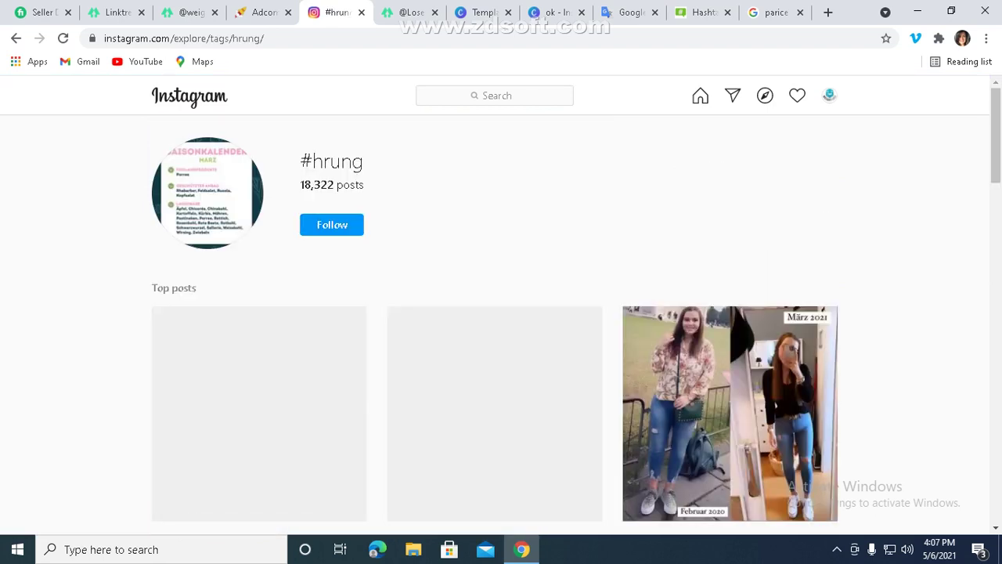
left_click(332, 224)
left_click(16, 38)
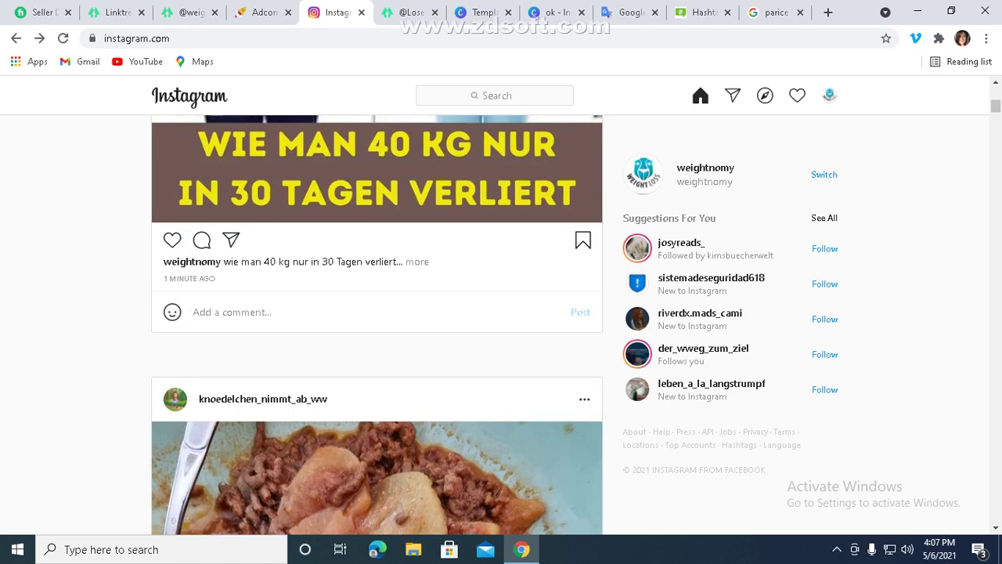
- Try to open the caption's full Linktree line, including the word "Gewichtsverlust", in a new tab, and close that tab
left_click(417, 261)
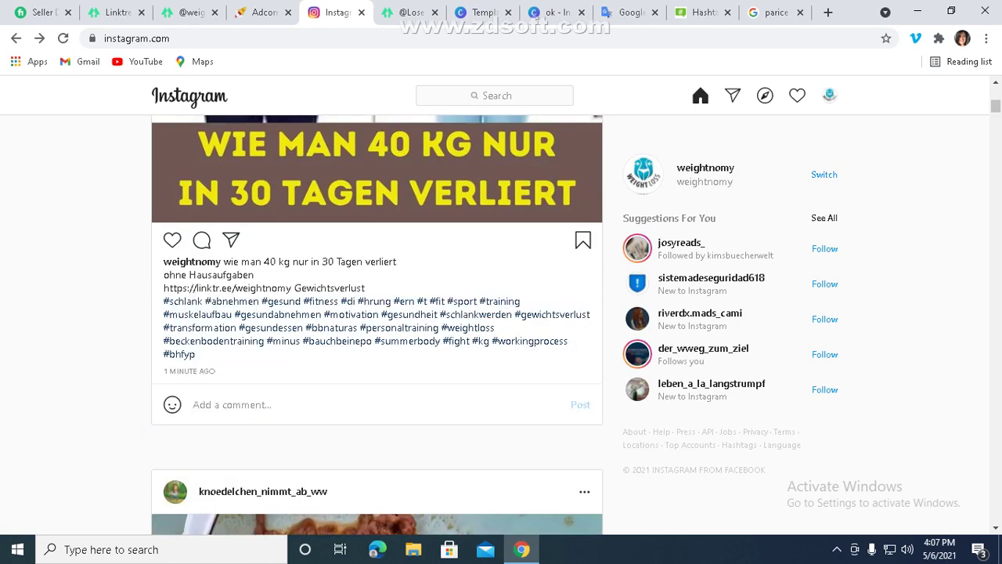
left_click_drag(164, 287, 365, 287)
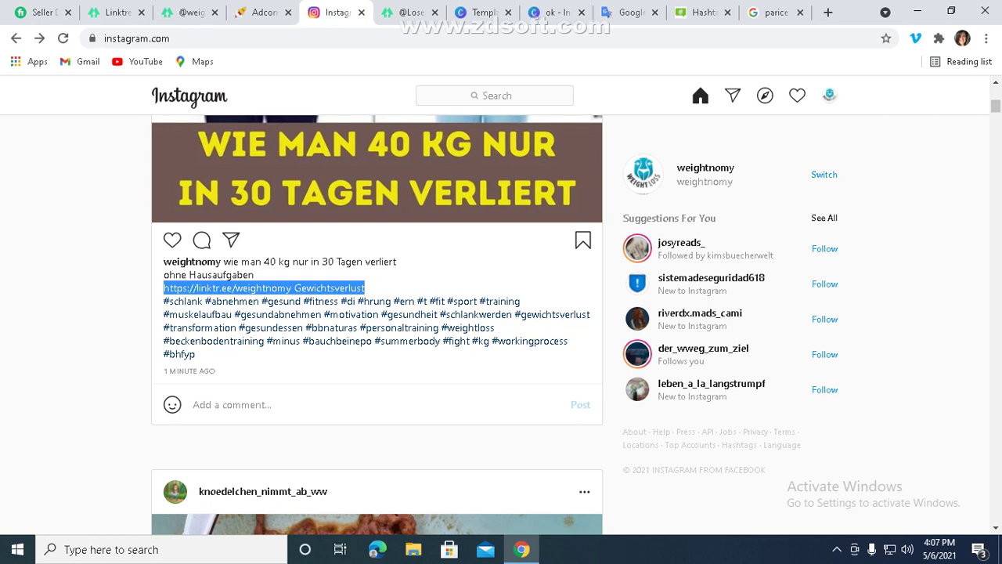
right_click(377, 287)
left_click(439, 311)
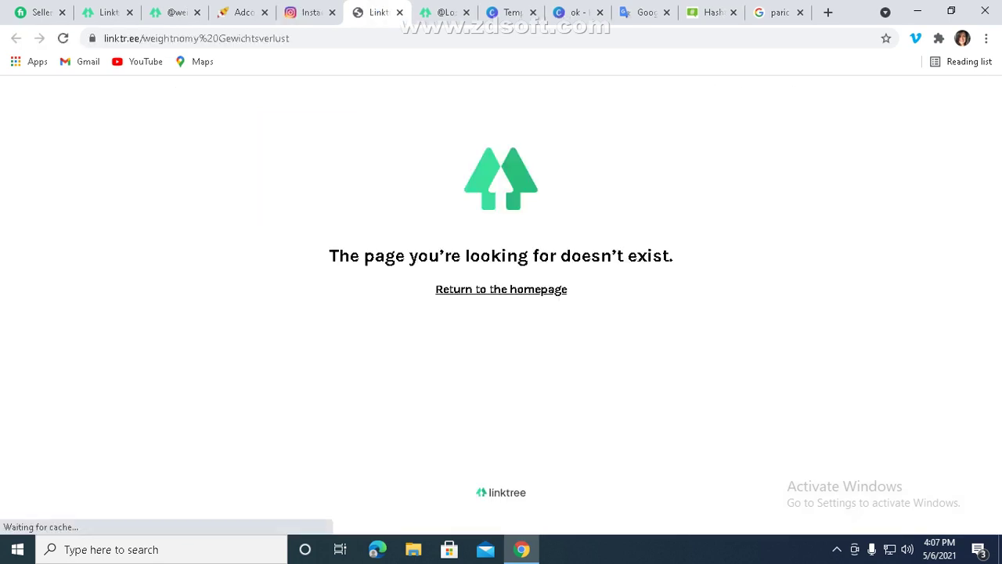
left_click(836, 548)
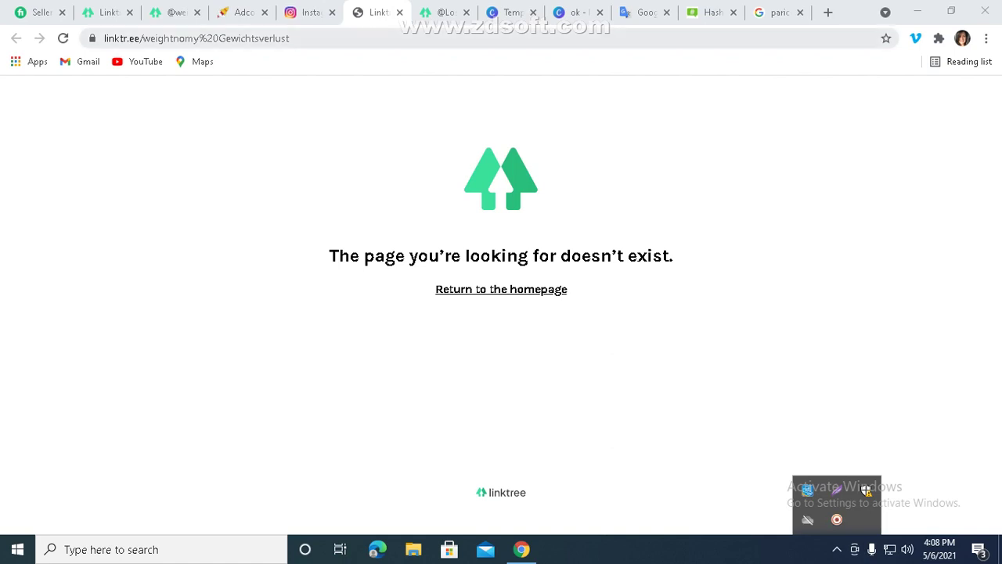
left_click(501, 290)
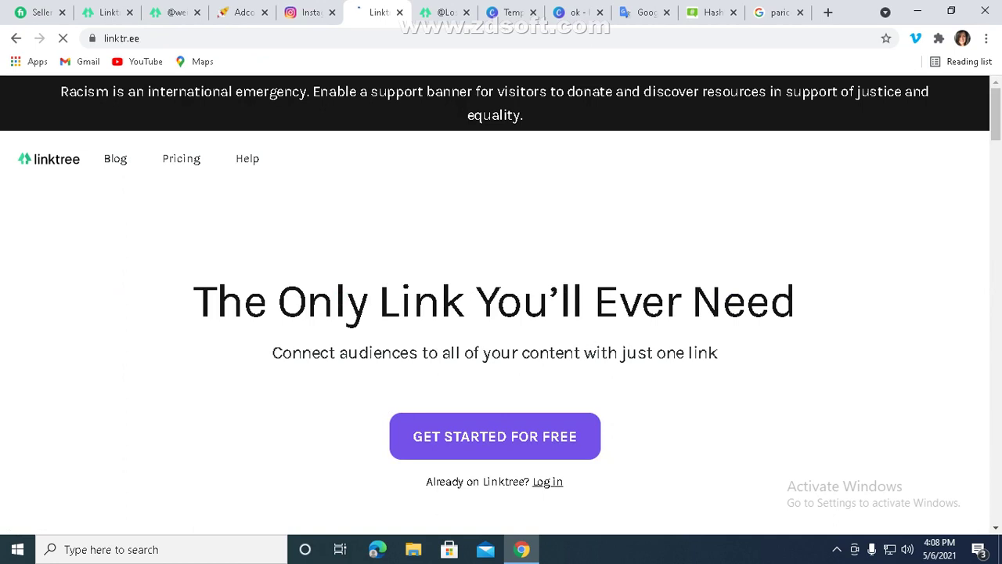
left_click(399, 12)
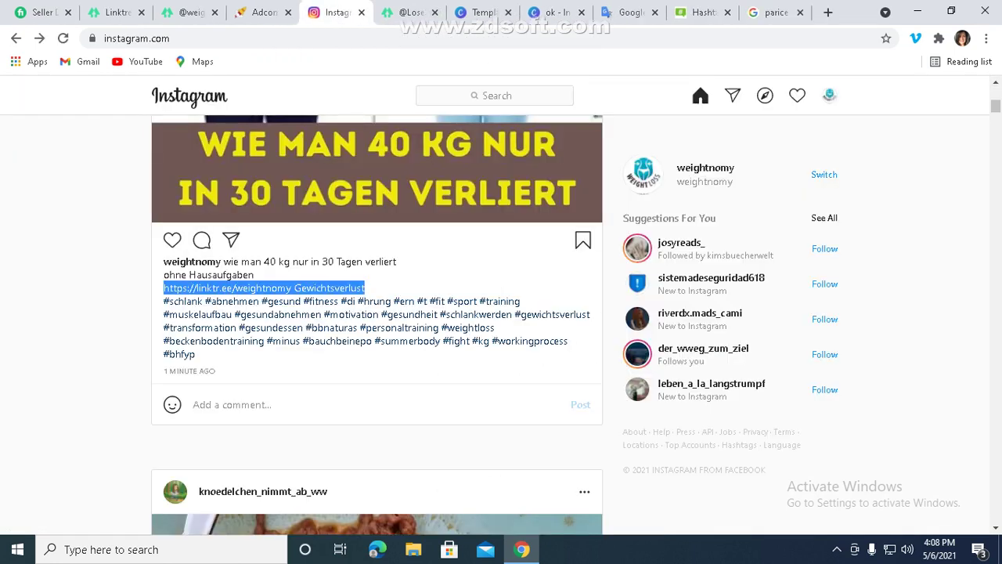
left_click(291, 288)
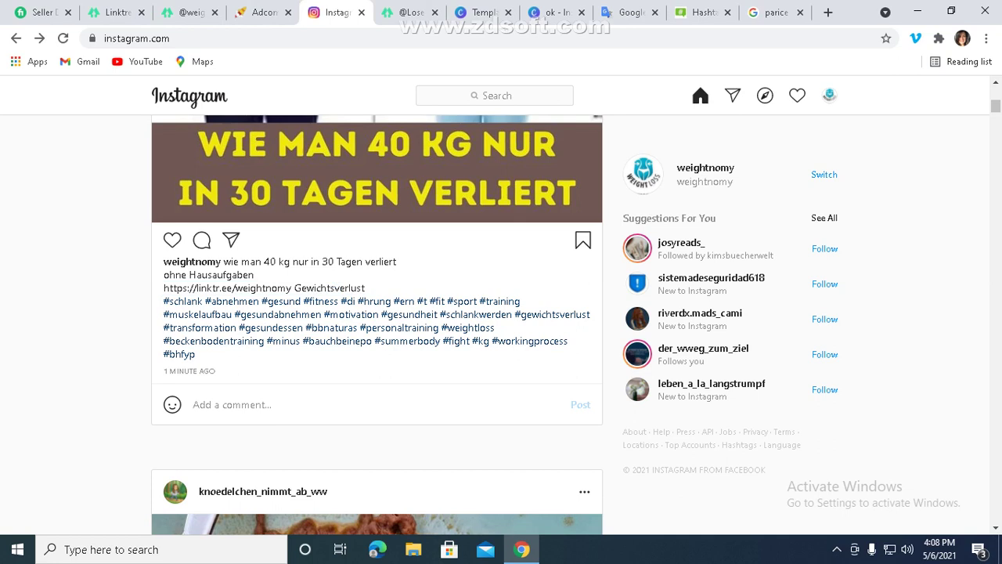
left_click_drag(291, 288, 163, 288)
right_click(185, 282)
left_click(222, 290)
left_click_drag(164, 288, 366, 288)
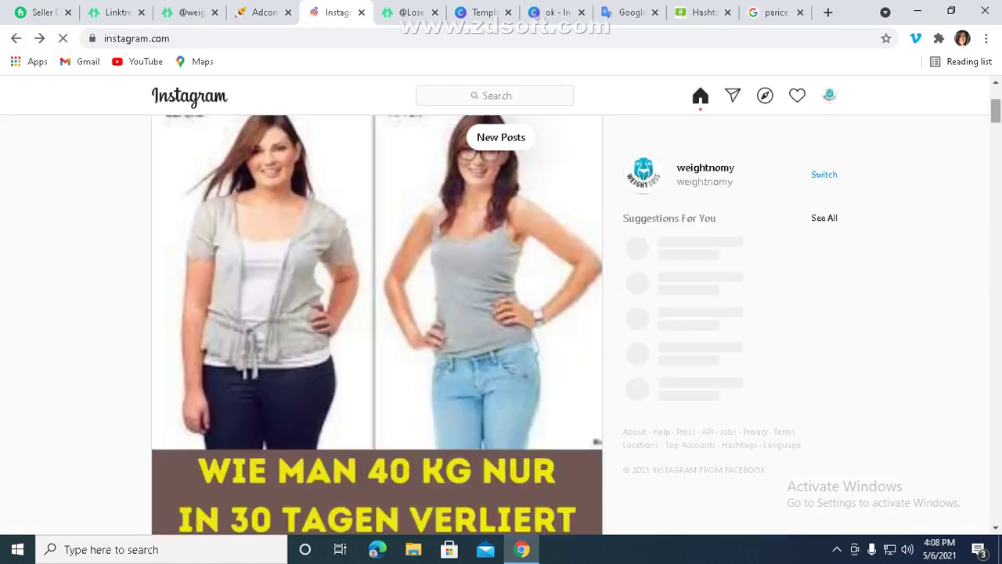
scroll(376, 313, "down", 10)
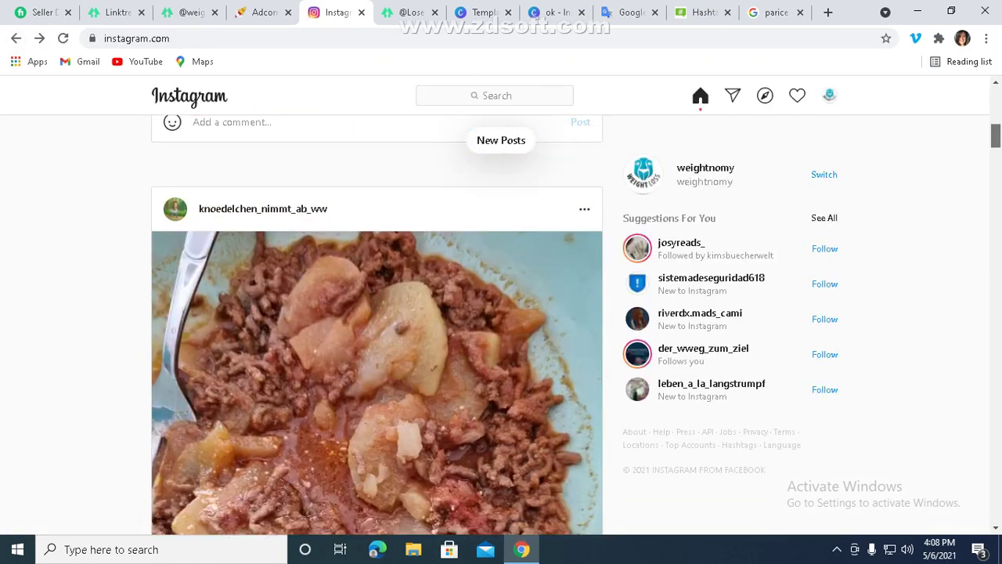
scroll(377, 325, "up", 7)
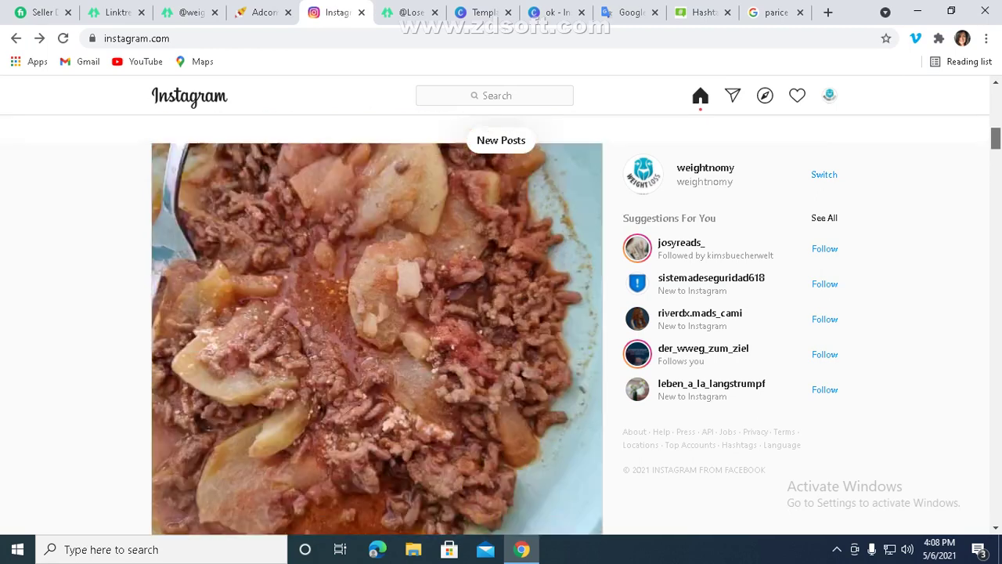
scroll(376, 325, "up", 4)
scroll(377, 321, "down", 4)
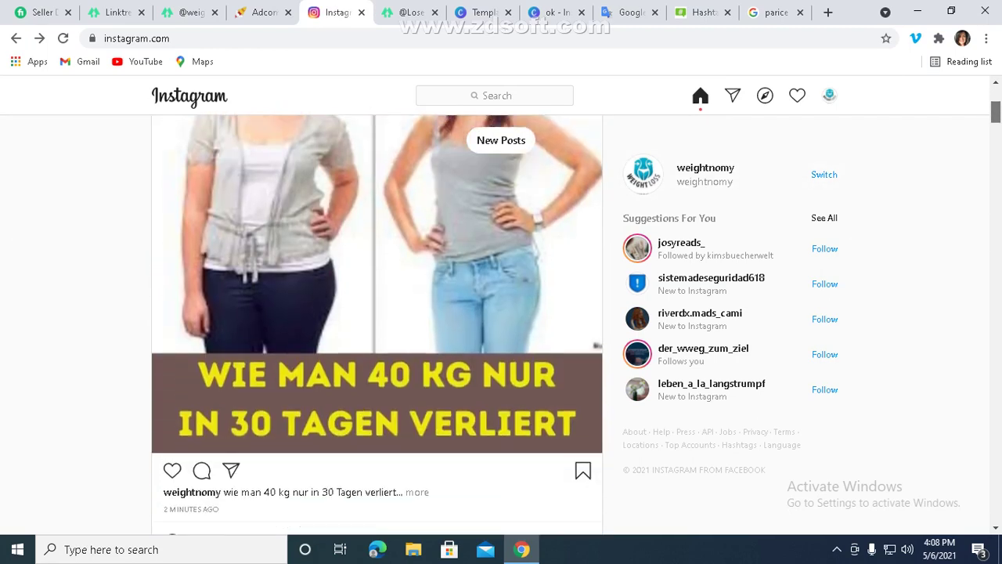
left_click(416, 305)
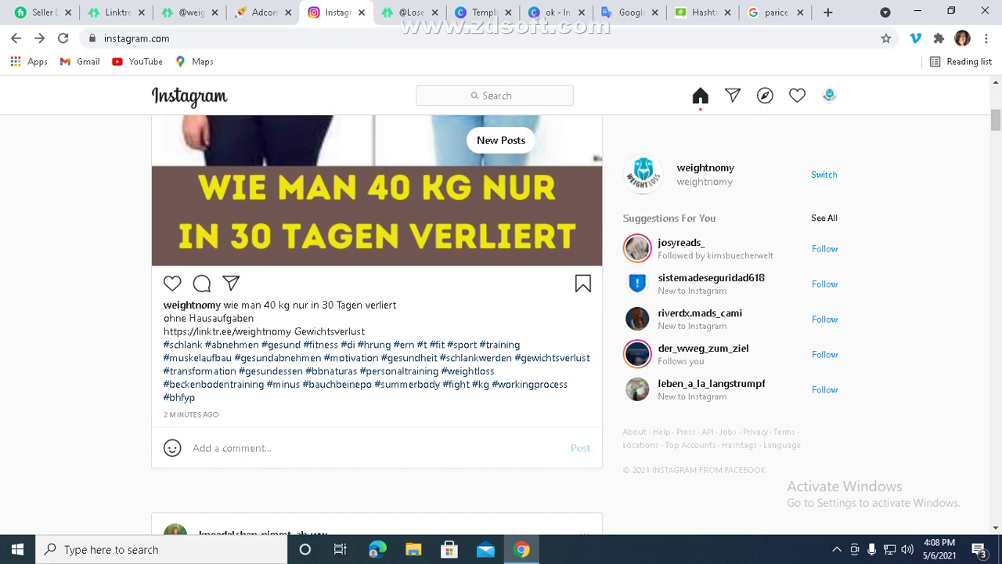
left_click_drag(163, 331, 291, 332)
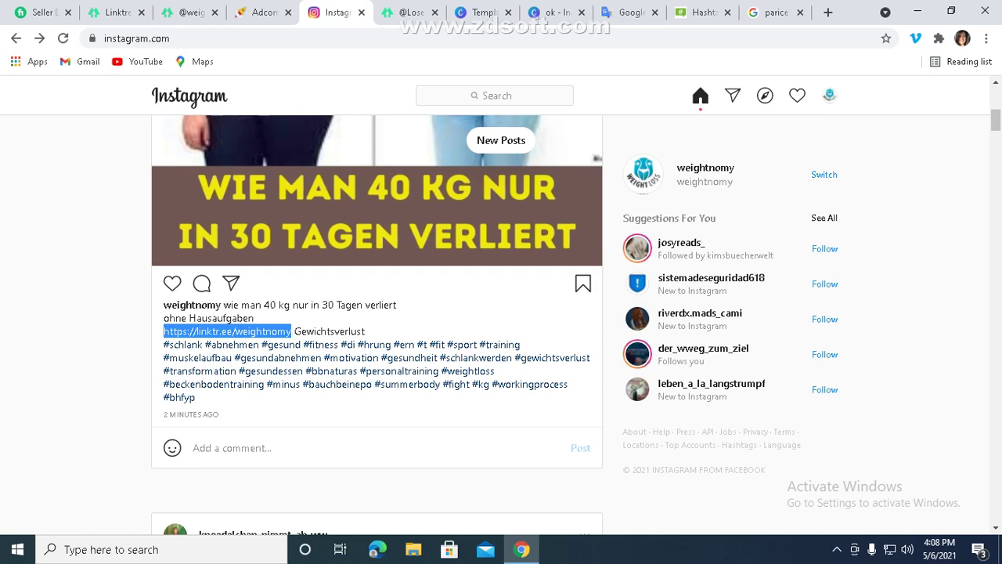
right_click(290, 333)
left_click(348, 362)
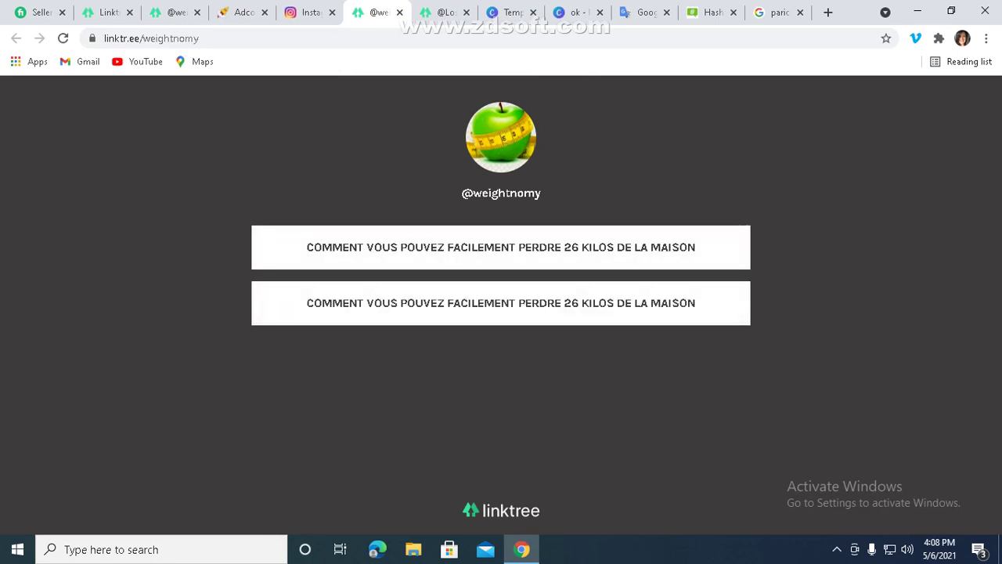
left_click(399, 12)
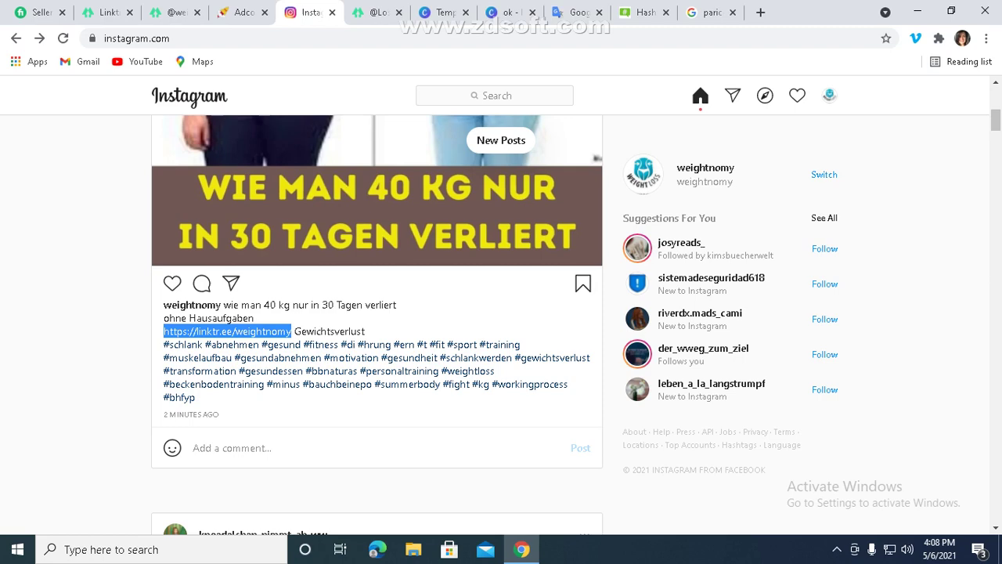
left_click_drag(995, 120, 995, 96)
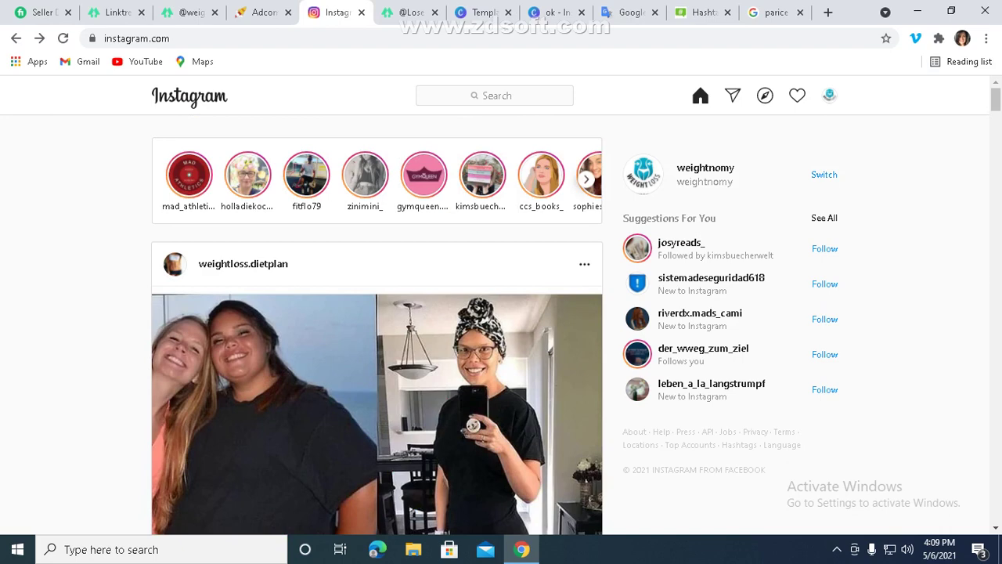
- Switch to the best-hashtags.com page for #schlank and review its most popular hashtag set
left_click(699, 11)
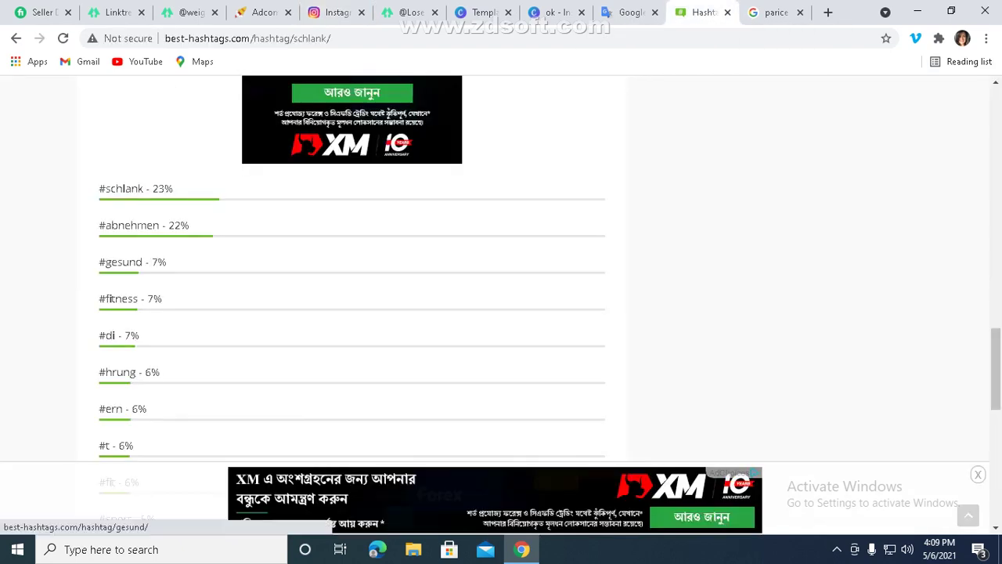
left_click_drag(996, 368, 995, 126)
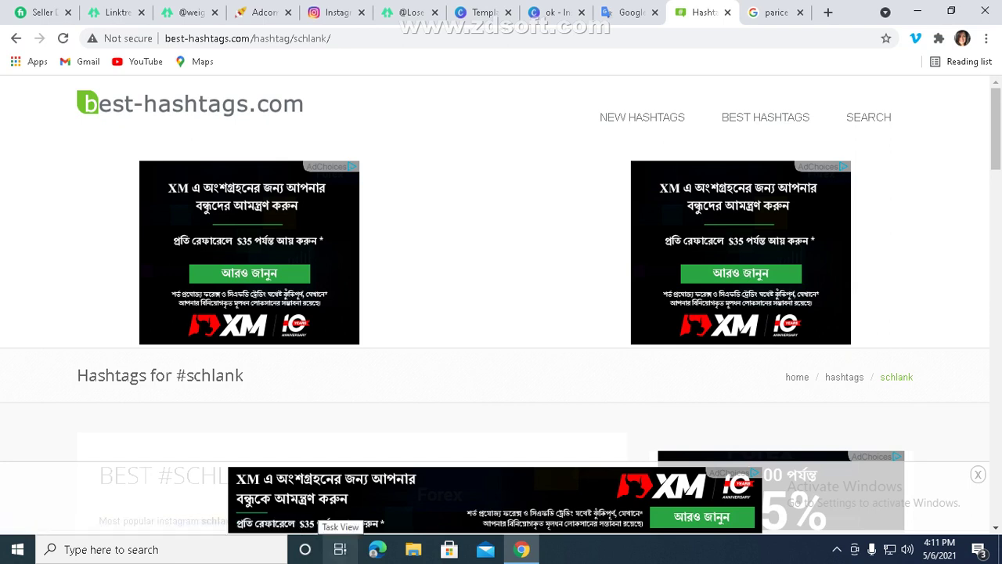
scroll(501, 297, "down", 7)
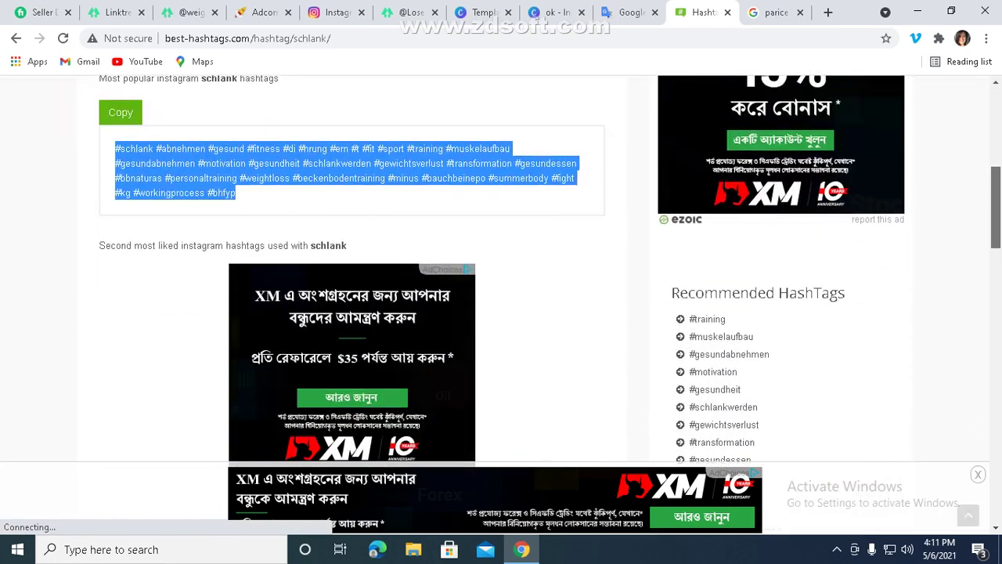
- Copy the most popular Instagram hashtag set for #schlank
scroll(501, 297, "up", 2)
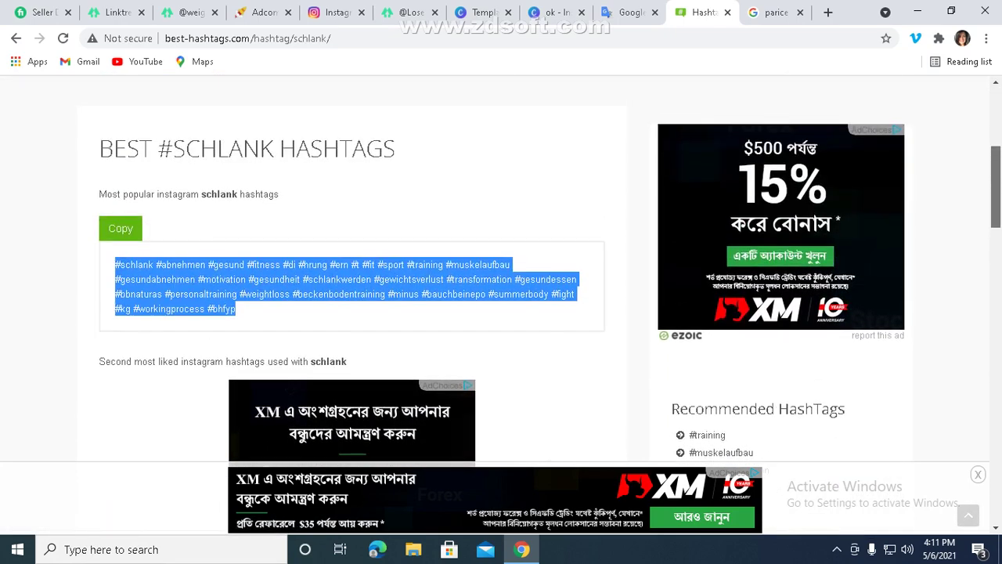
left_click(120, 228)
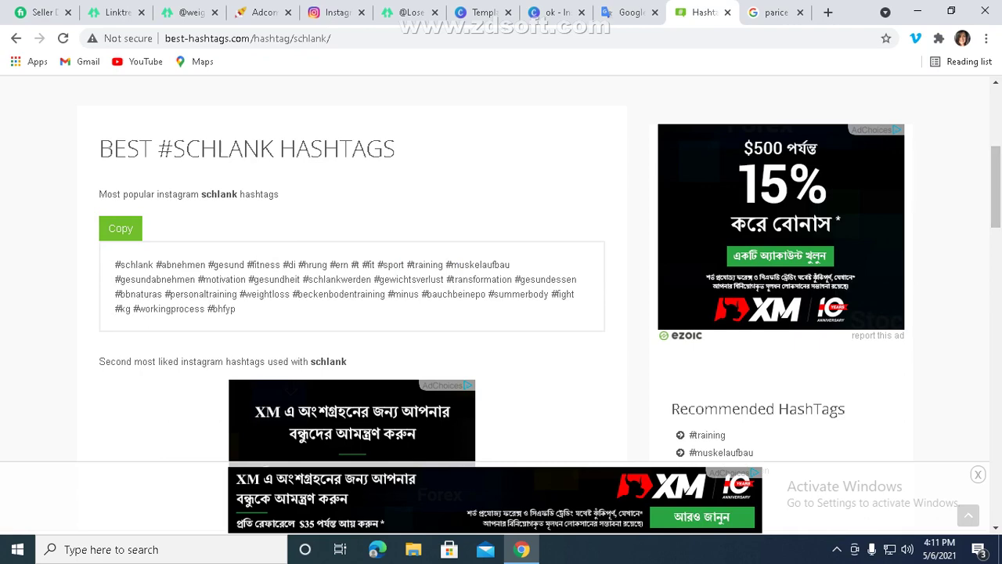
left_click_drag(996, 188, 995, 139)
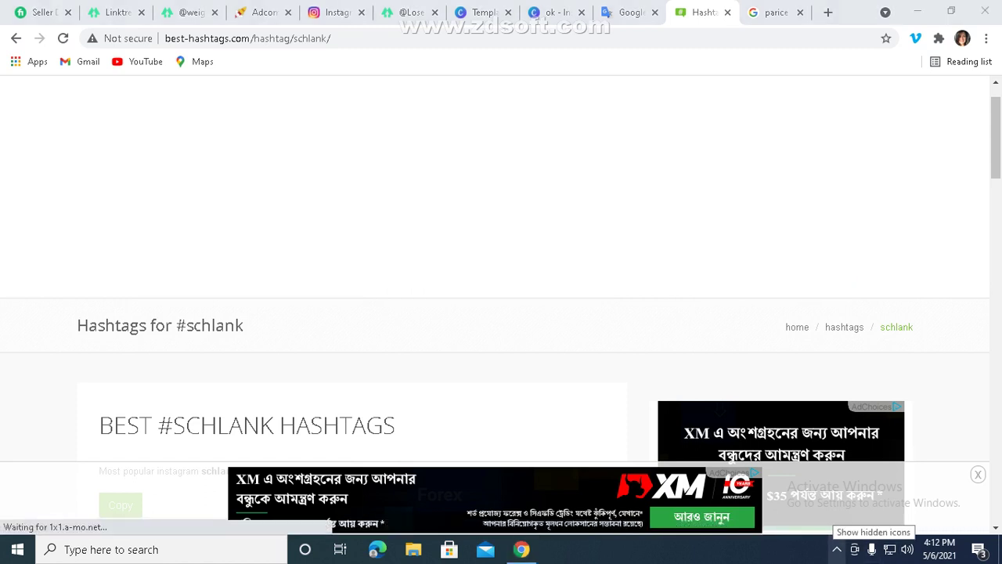
left_click(837, 550)
left_click(837, 519)
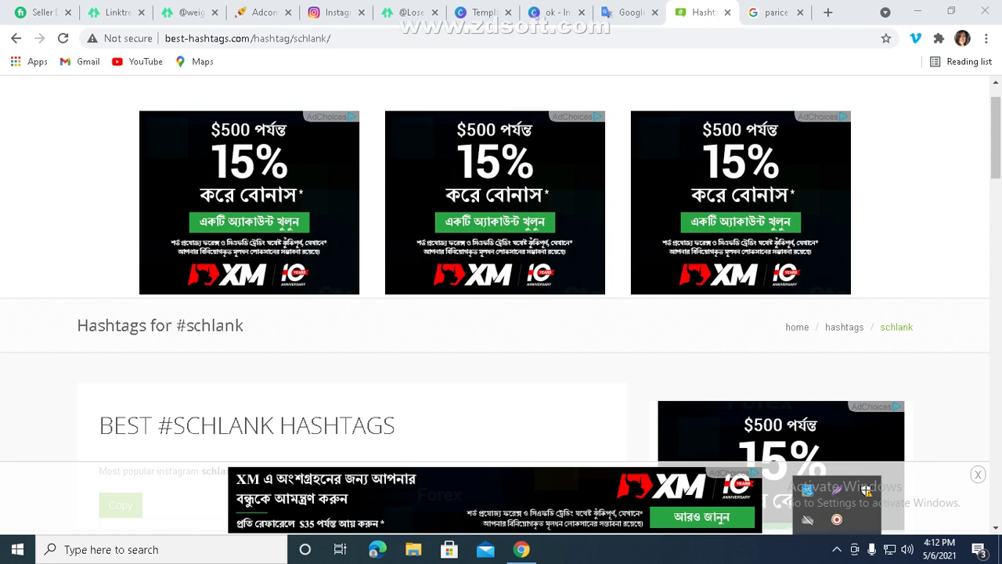
- Close every open browser tab except the Seller Dashboard
left_click(142, 12)
left_click(142, 12)
left_click(142, 13)
left_click(142, 12)
left_click(142, 13)
left_click(142, 13)
left_click(142, 12)
left_click(142, 13)
left_click(142, 12)
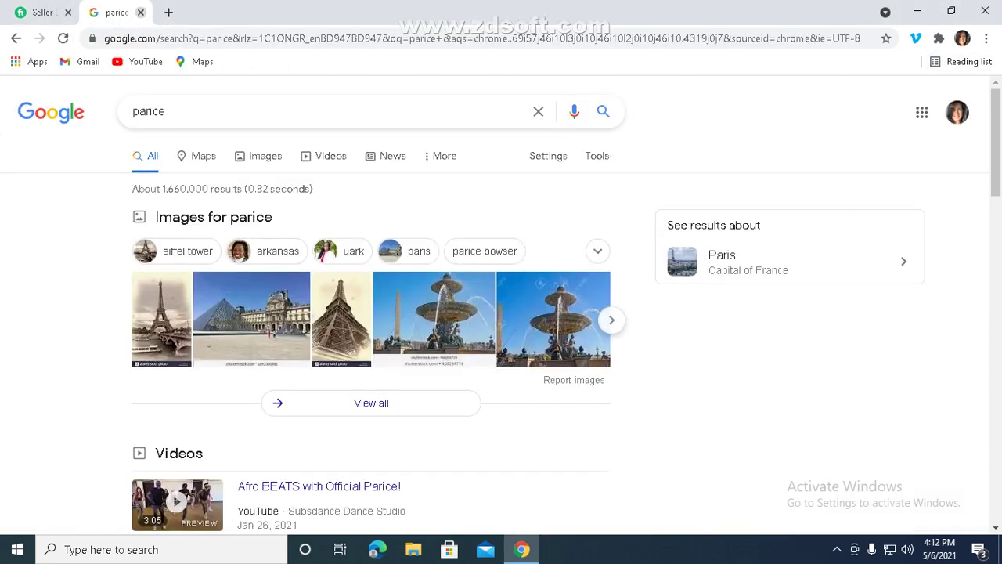
left_click(141, 12)
- Open the Picoworkers Jobs page in a new tab and look over its job list
mouse_move(996, 157)
left_mouse_down()
mouse_move(995, 359)
mouse_move(996, 157)
left_mouse_up()
left_click(198, 12)
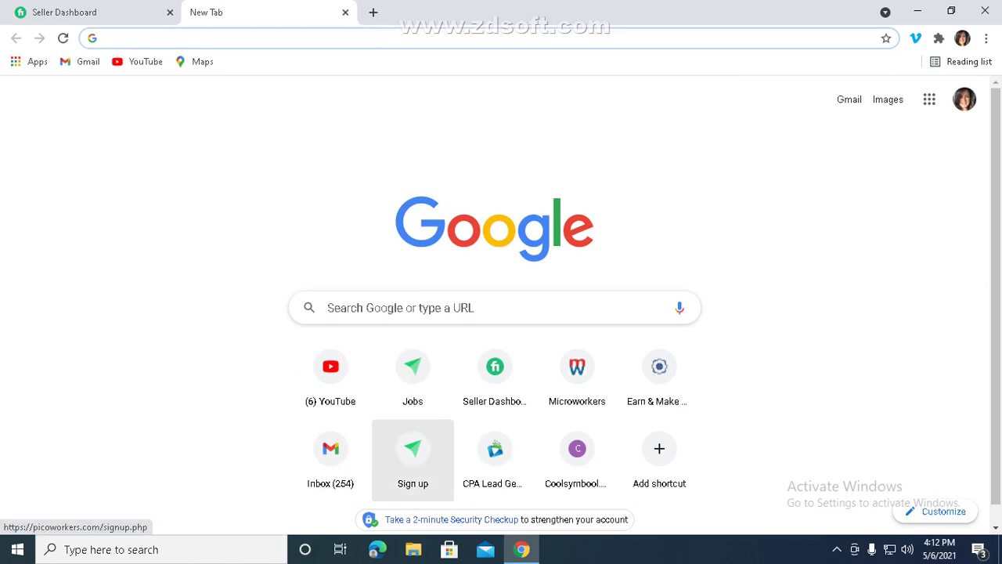
left_click(412, 372)
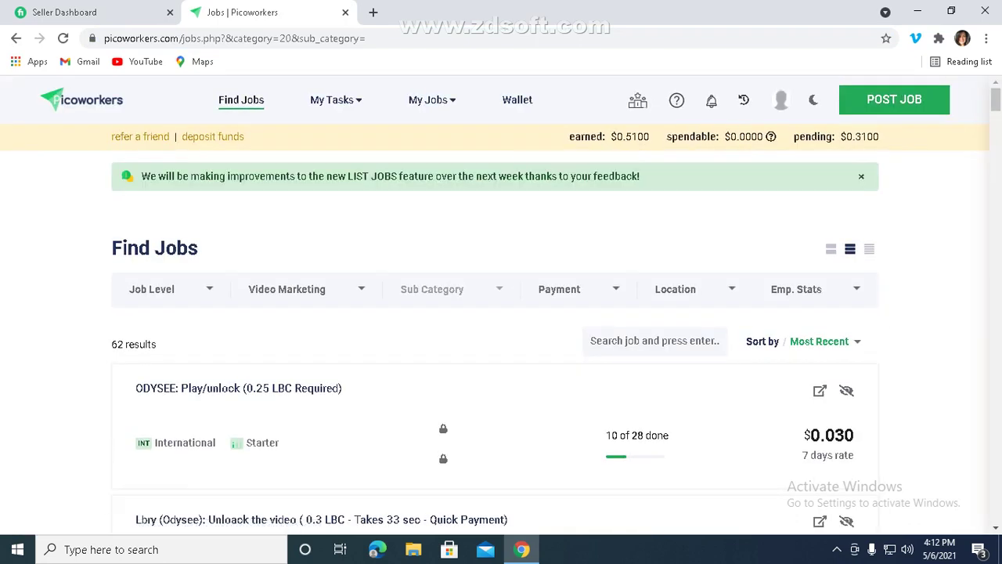
left_click_drag(995, 100, 996, 99)
scroll(501, 313, "down", 5)
scroll(501, 313, "up", 5)
- Open trustpilot.com in another new tab
left_click(374, 12)
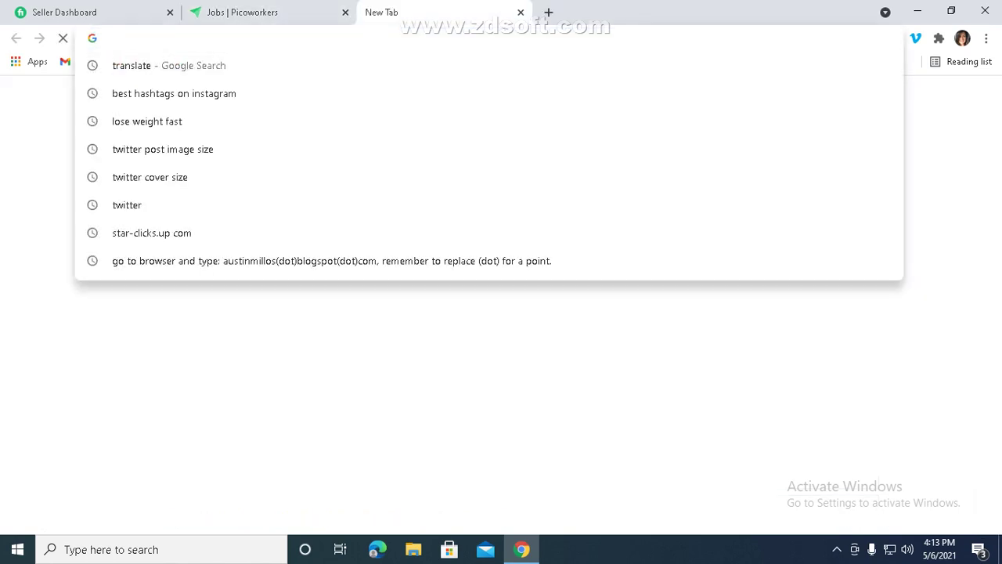
type("trust")
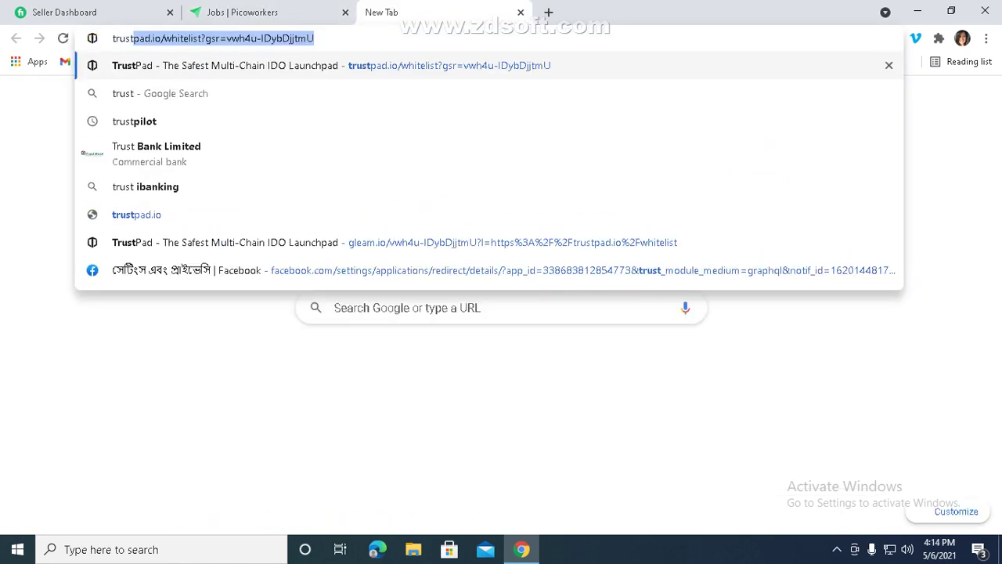
key("Right")
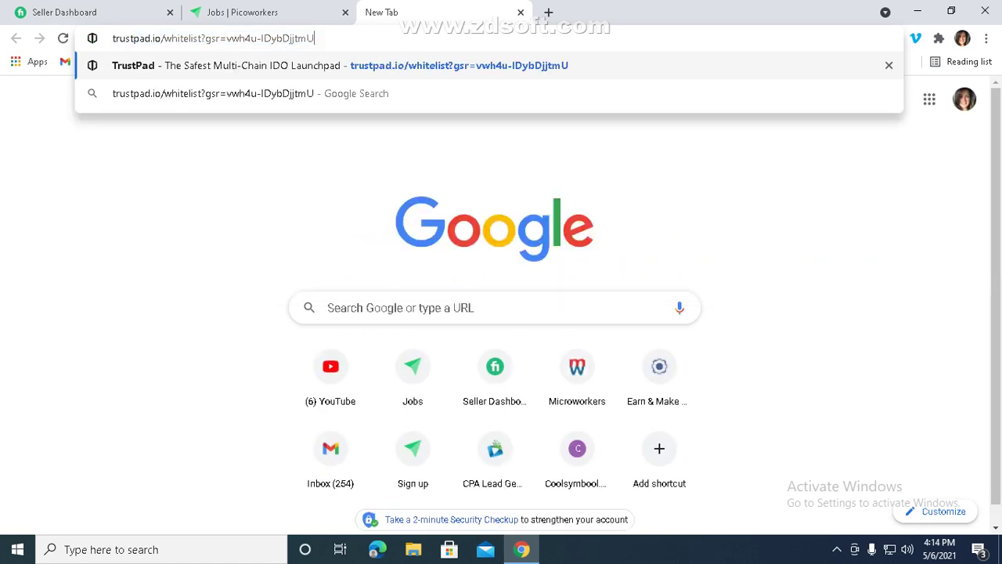
left_click_drag(140, 38, 316, 38)
key("BackSpace")
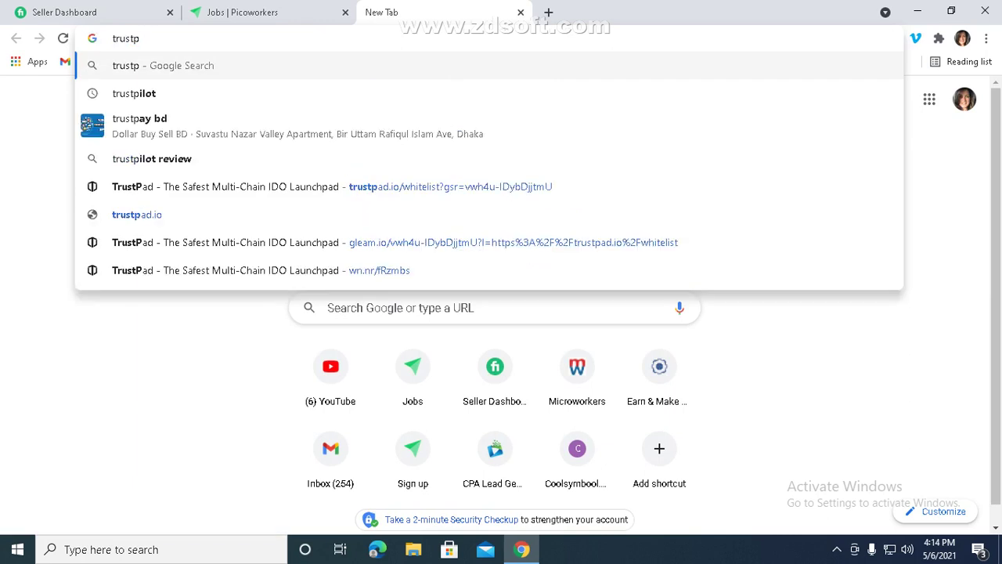
type("ilot.")
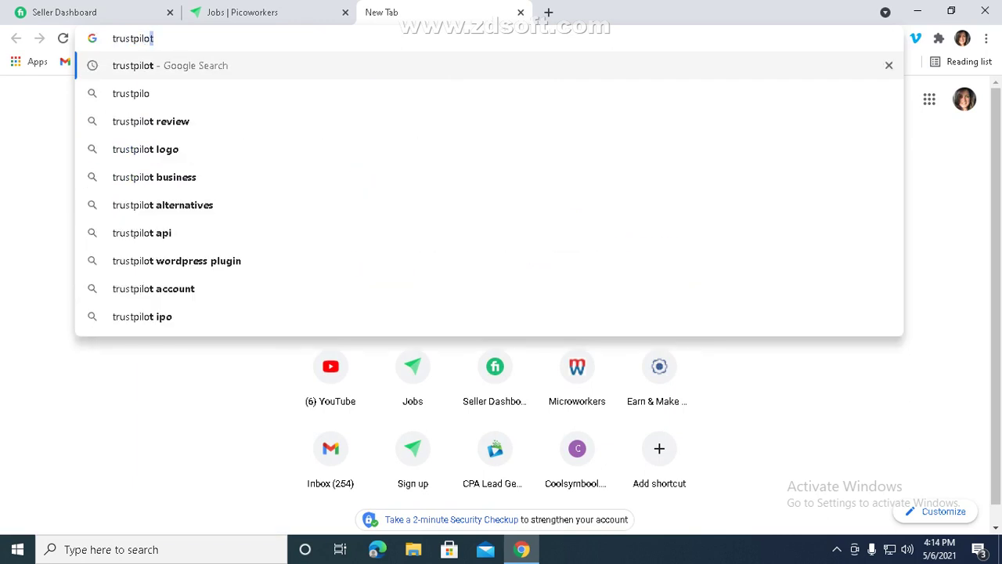
type("co")
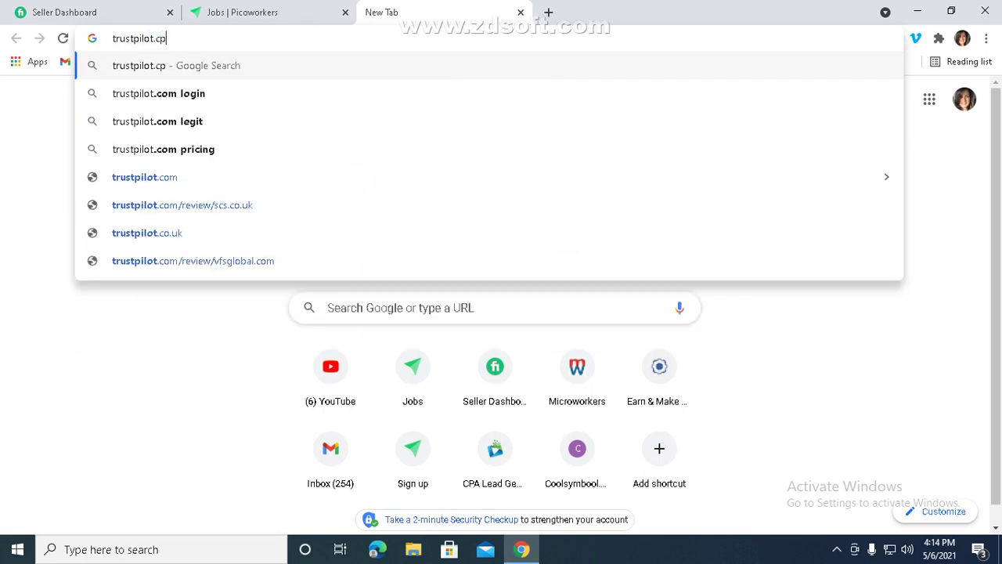
key("BackSpace")
type("om")
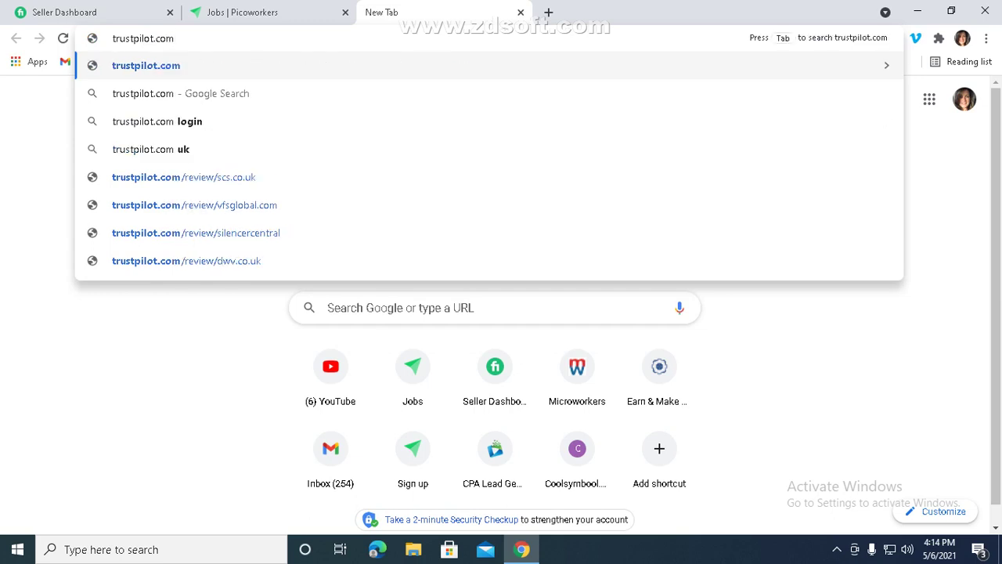
key("Return")
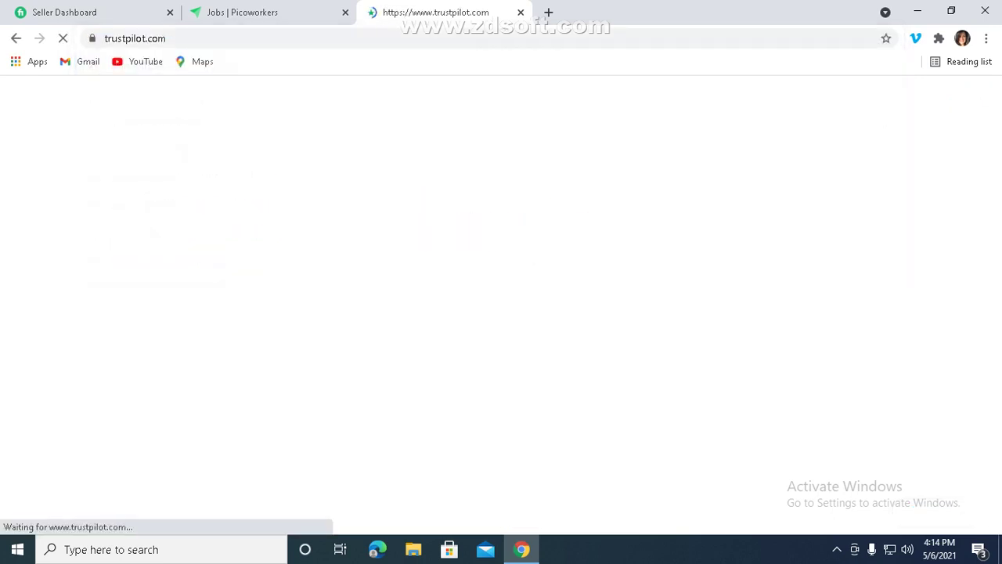
- Copy the Picoworkers jobs page address and search Trustpilot with it to open the Picoworkers company reviews
left_click(243, 12)
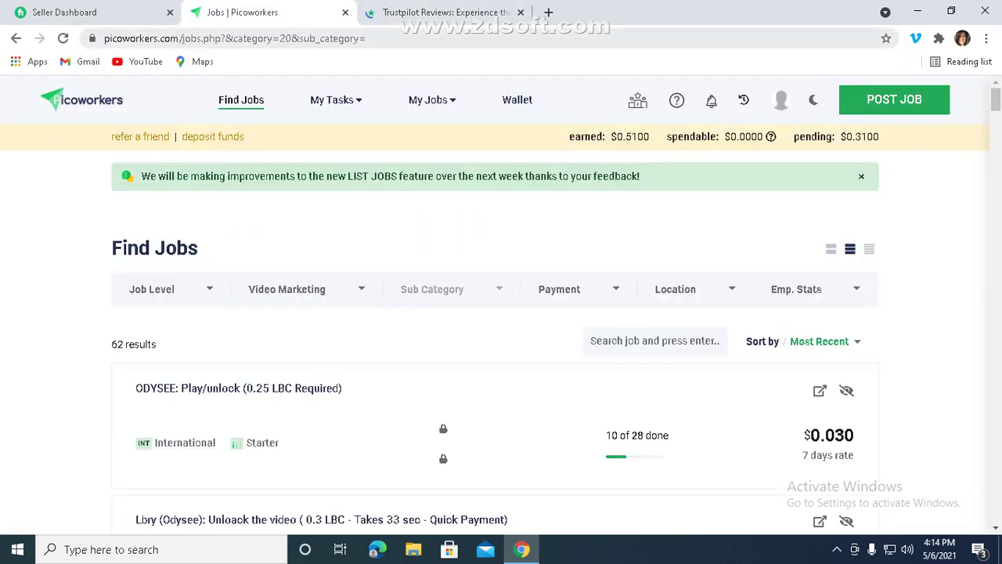
left_click(235, 39)
right_click(149, 39)
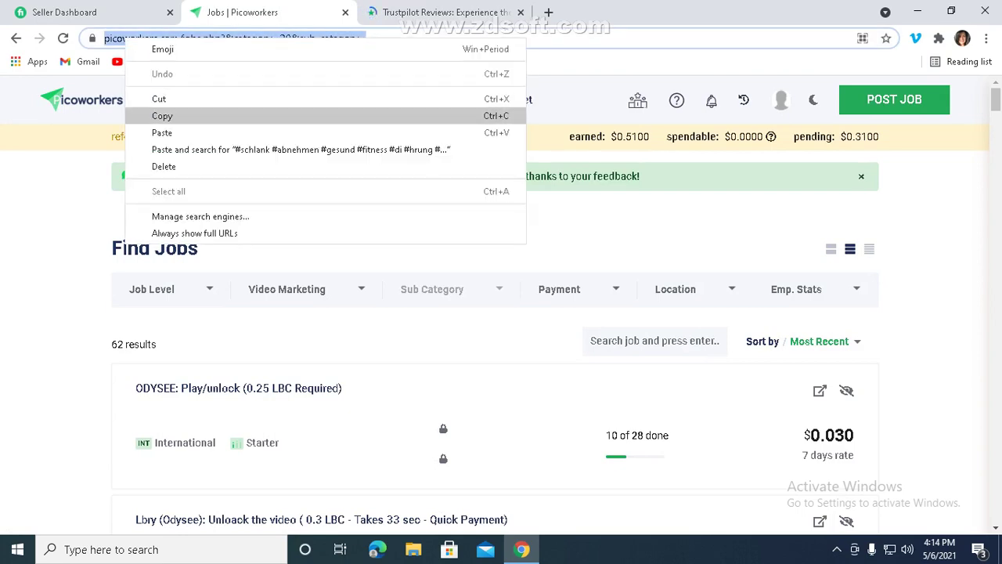
left_click(180, 116)
left_click(438, 12)
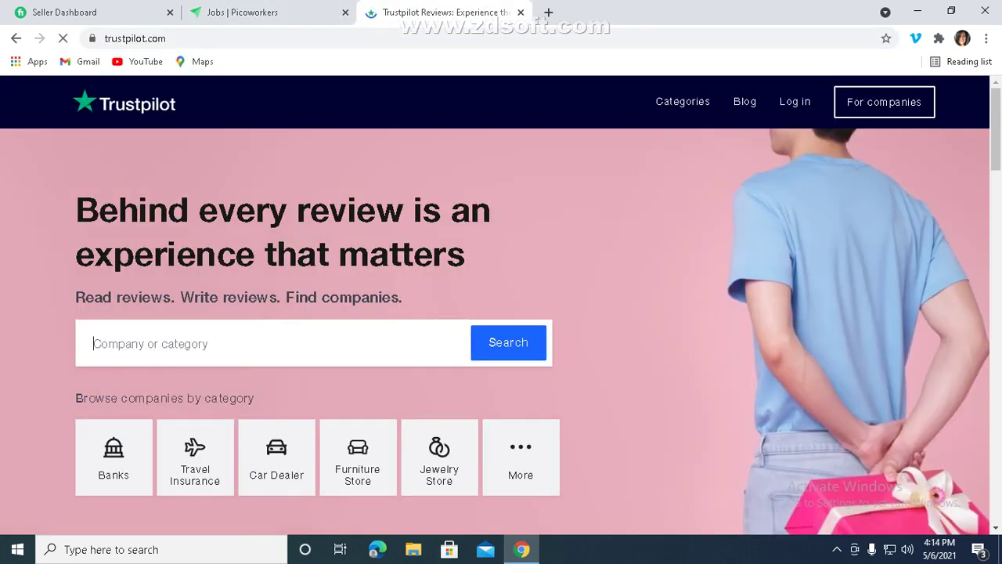
right_click(139, 345)
left_click(176, 235)
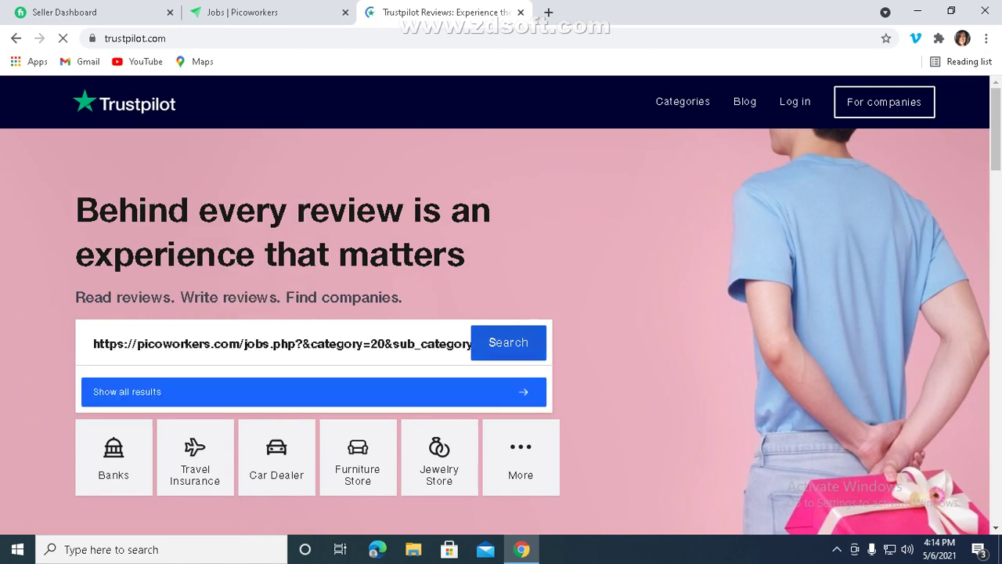
key("Return")
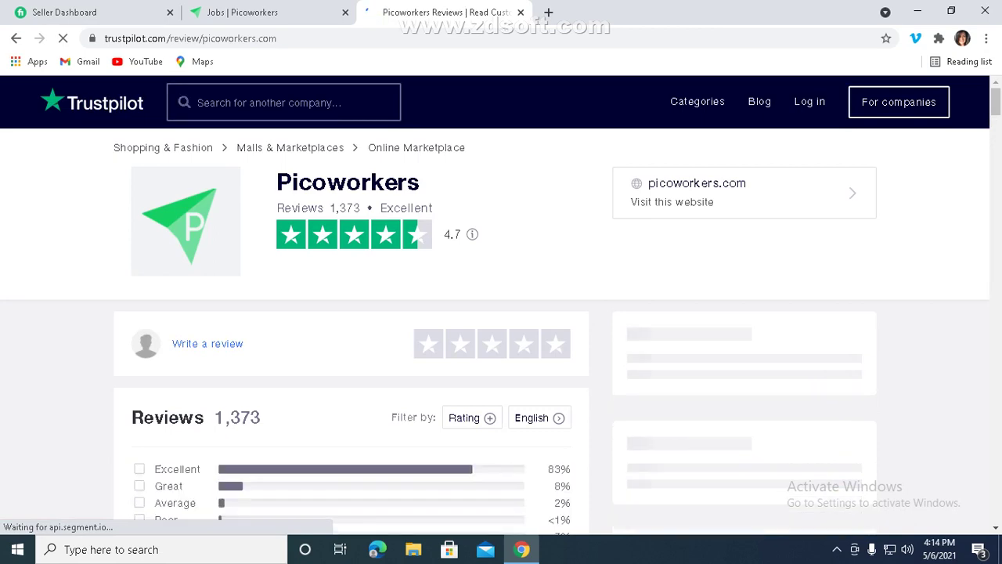
- Examine the review count, rating and customer reviews on the Picoworkers Trustpilot page
left_click_drag(336, 208, 361, 208)
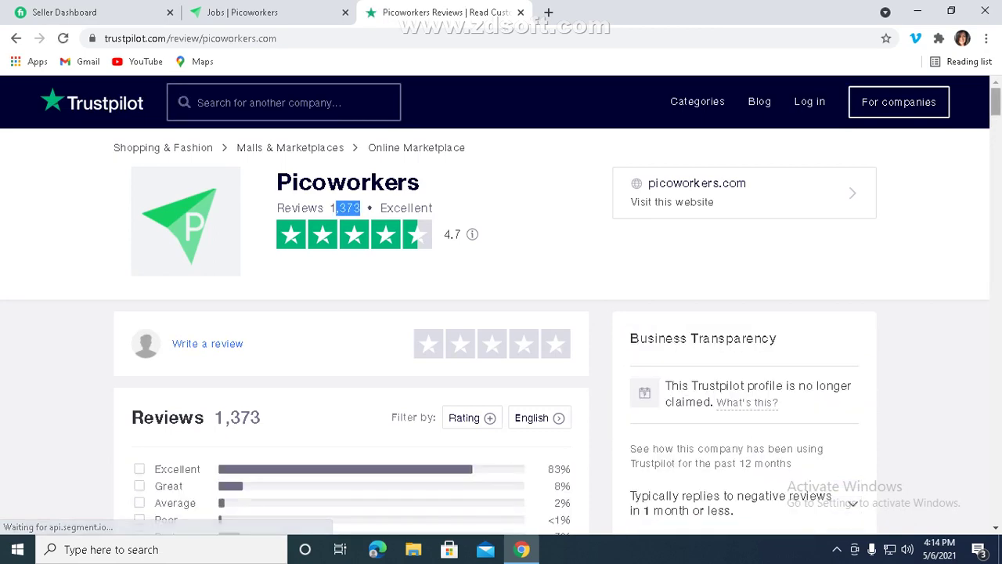
scroll(501, 329, "down", 15)
scroll(501, 328, "down", 10)
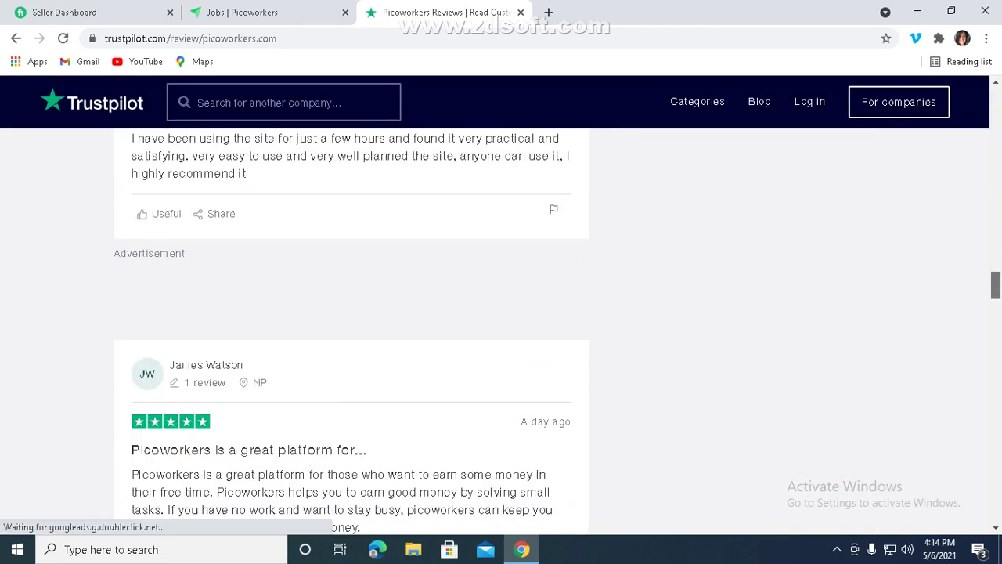
scroll(501, 328, "up", 20)
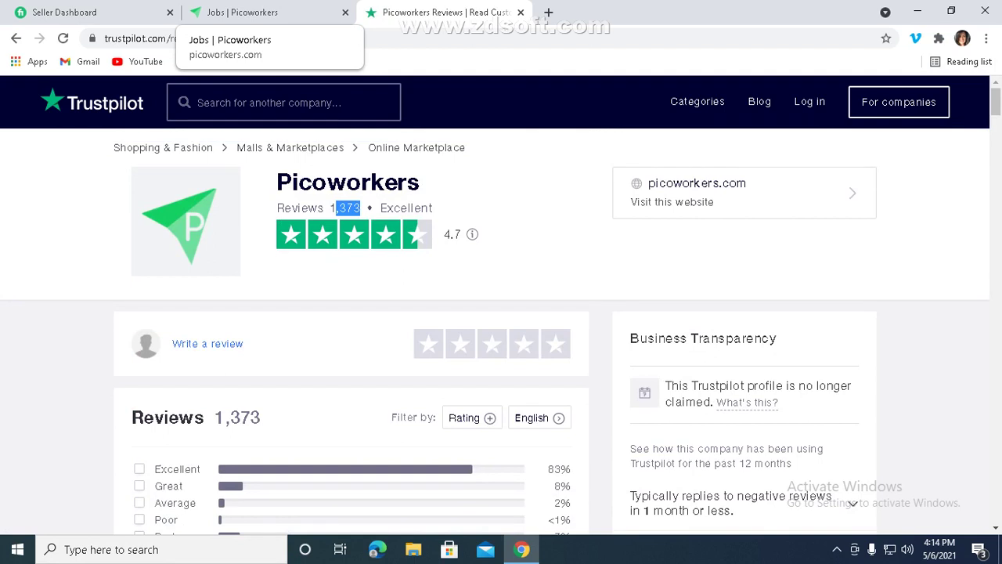
- Return to the Picoworkers jobs page, dismiss the green announcement, and reload the job list without the Video Marketing category
left_click(243, 12)
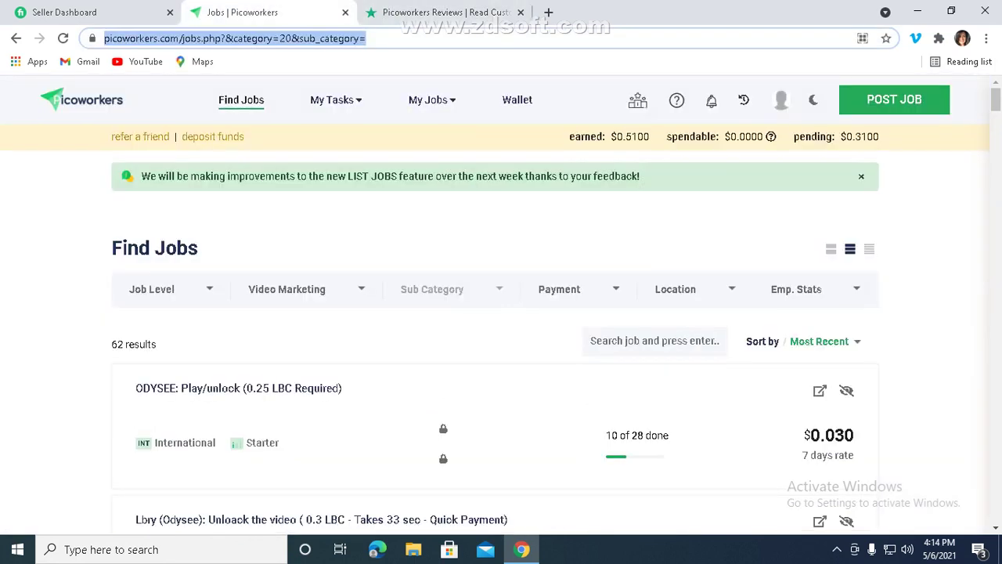
left_click(861, 177)
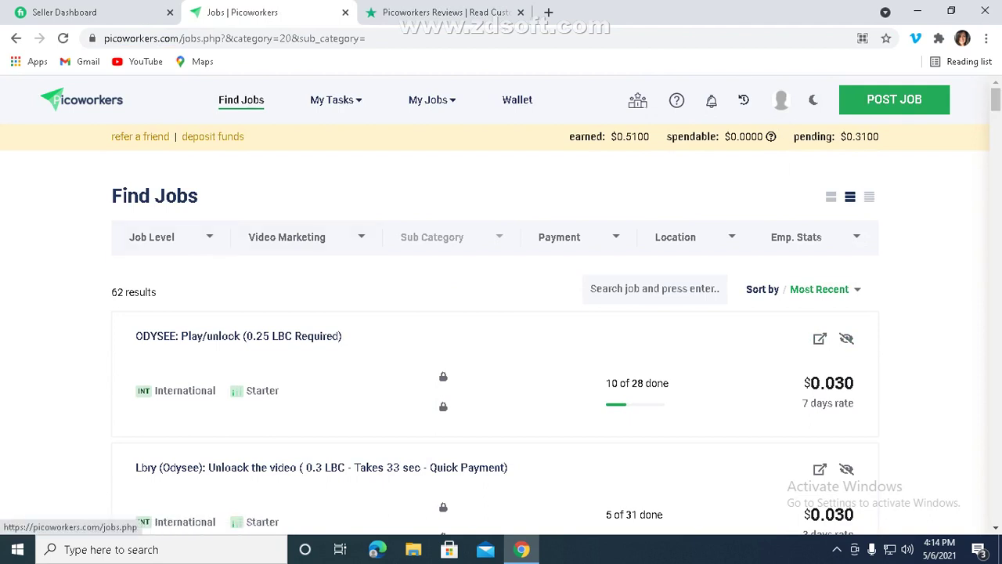
left_click(241, 100)
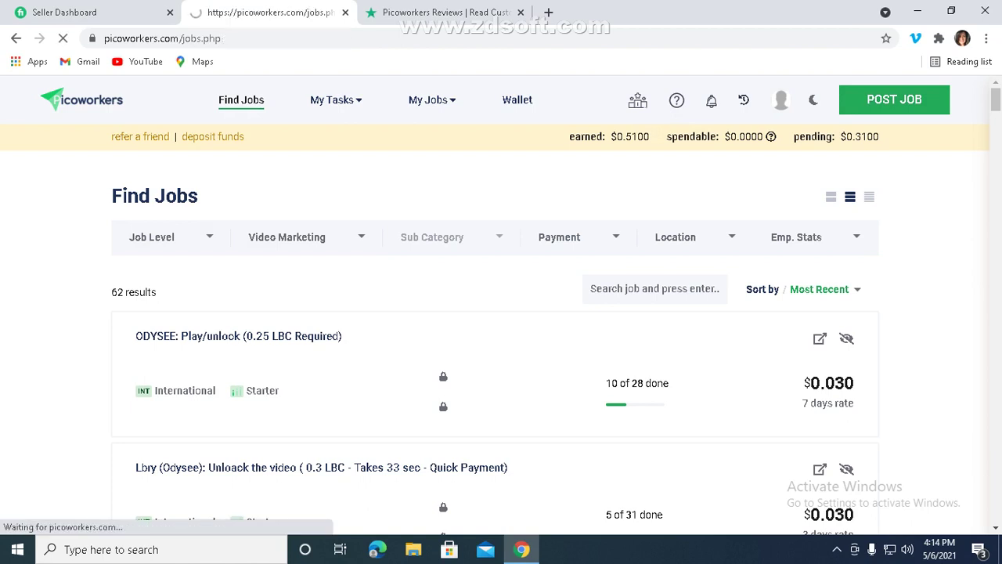
- Filter the job list to the Starter level and check the number of matching jobs
left_click(164, 249)
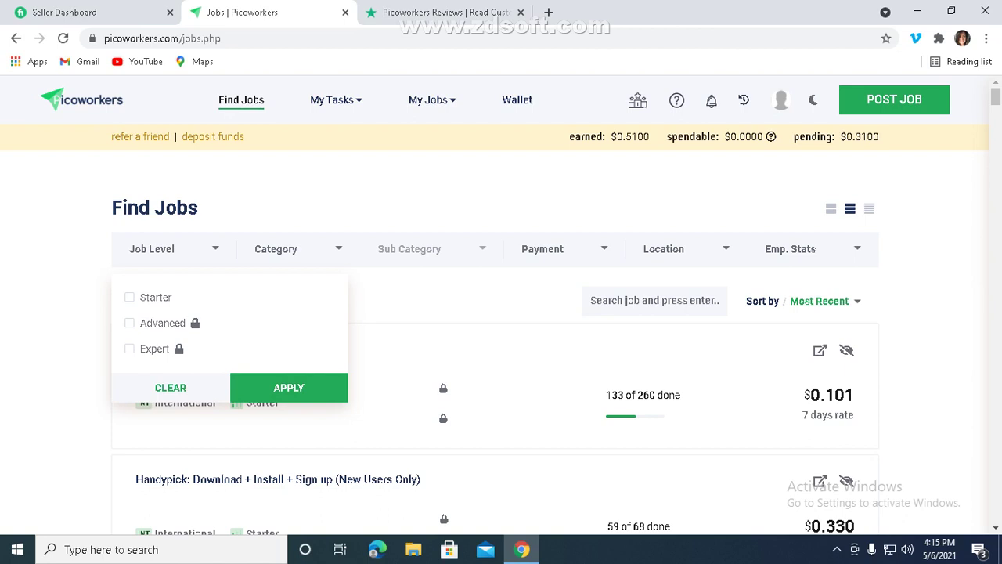
left_click(155, 297)
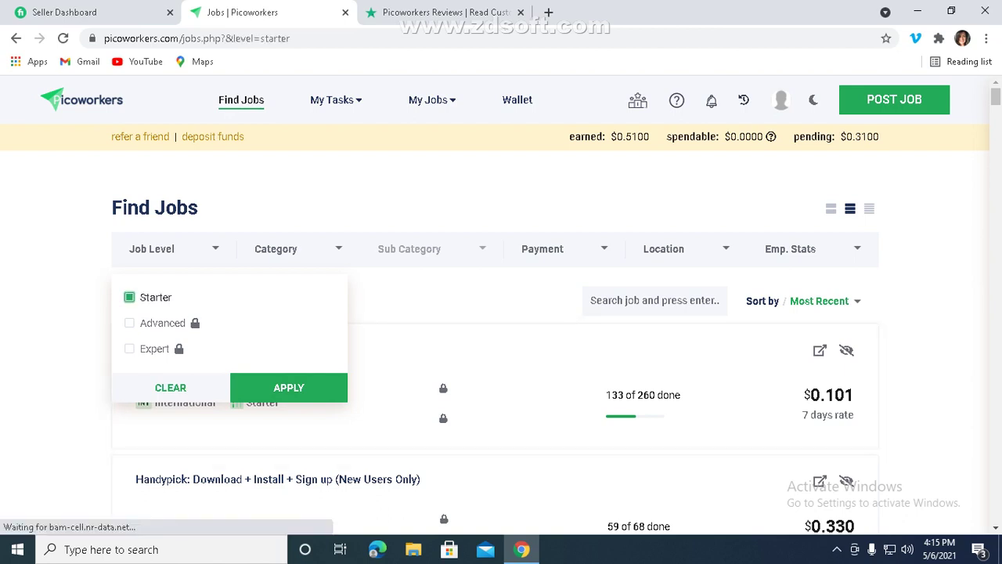
left_click(288, 387)
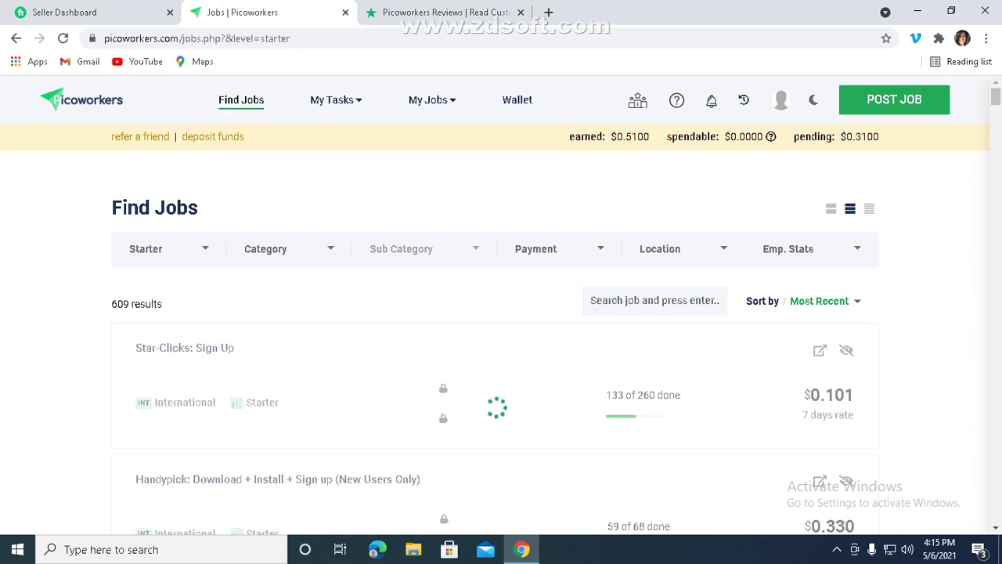
left_click_drag(720, 301, 117, 305)
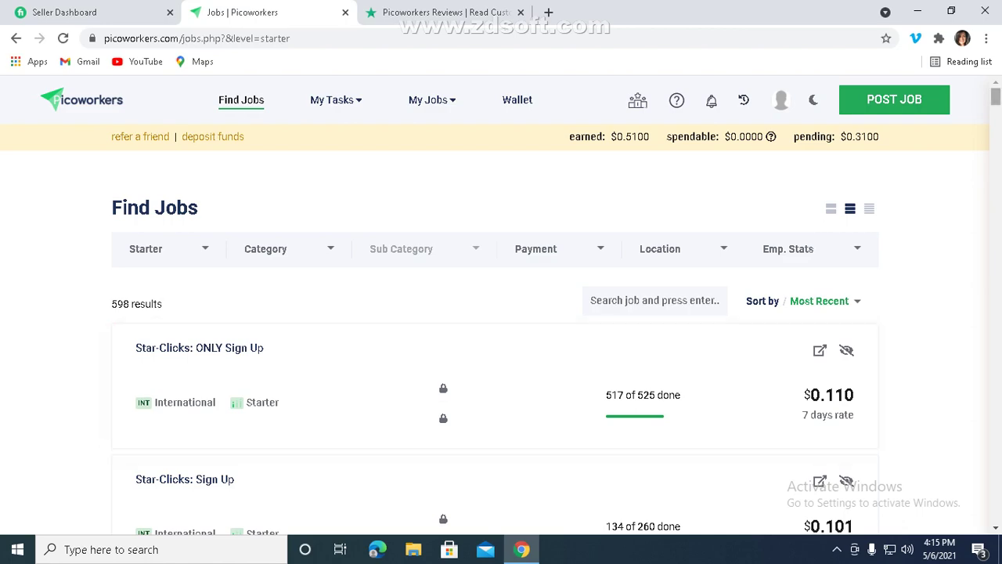
- Browse the Starter jobs, open "Instagram: Create An Account", and review its task instructions
scroll(501, 329, "down", 10)
scroll(501, 329, "down", 10)
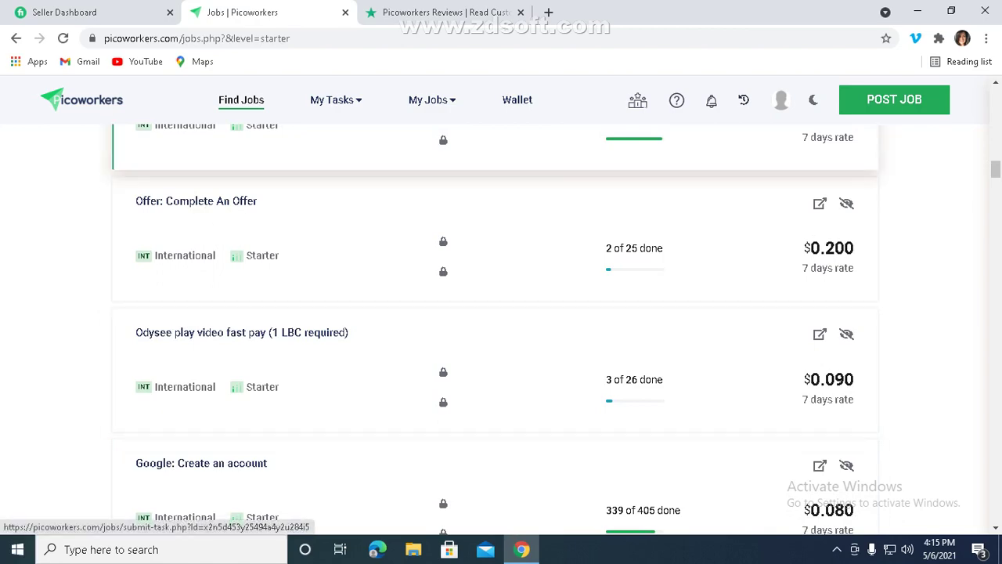
scroll(501, 329, "down", 8)
scroll(501, 328, "down", 2)
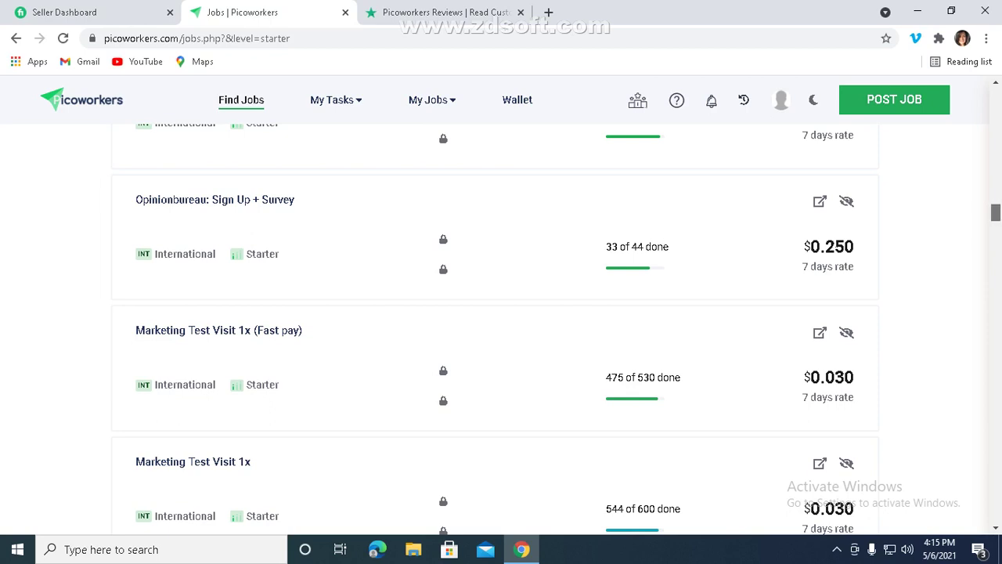
scroll(501, 329, "up", 2)
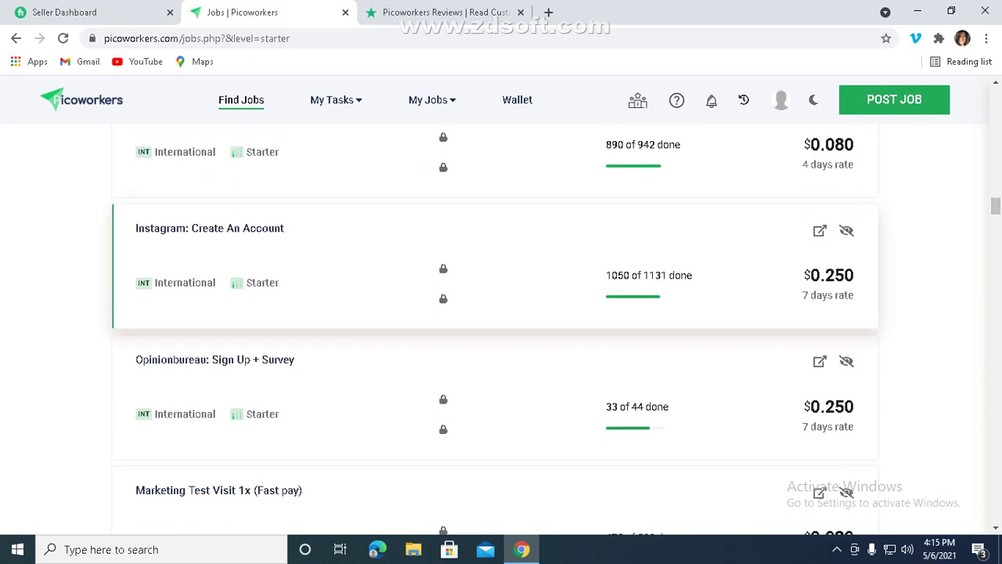
left_click(210, 228)
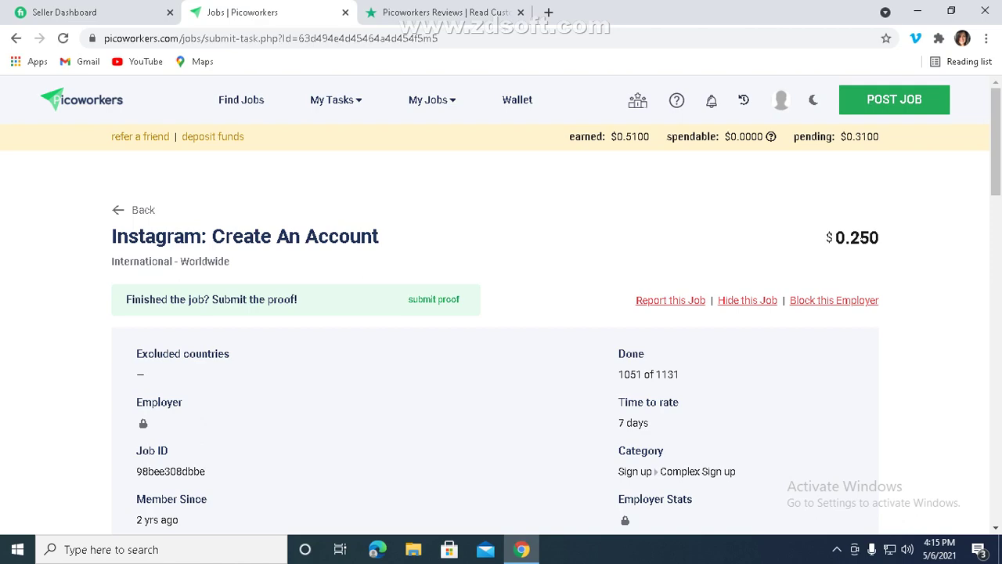
scroll(501, 329, "down", 6)
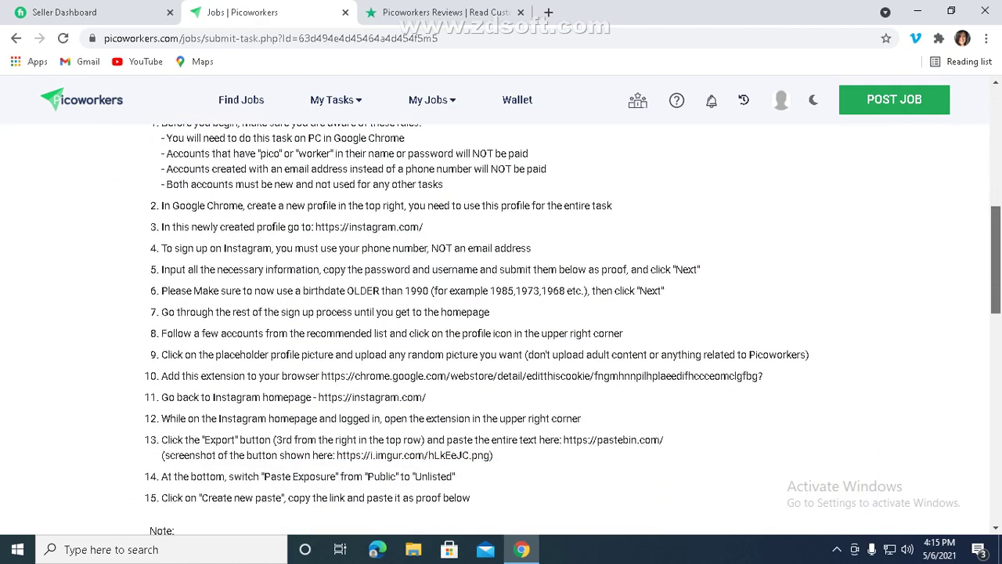
- Review the "Instagram: Create An Account" job's instructions, payment, job details, and required proof of completion
scroll(501, 329, "down", 1)
scroll(501, 329, "up", 3)
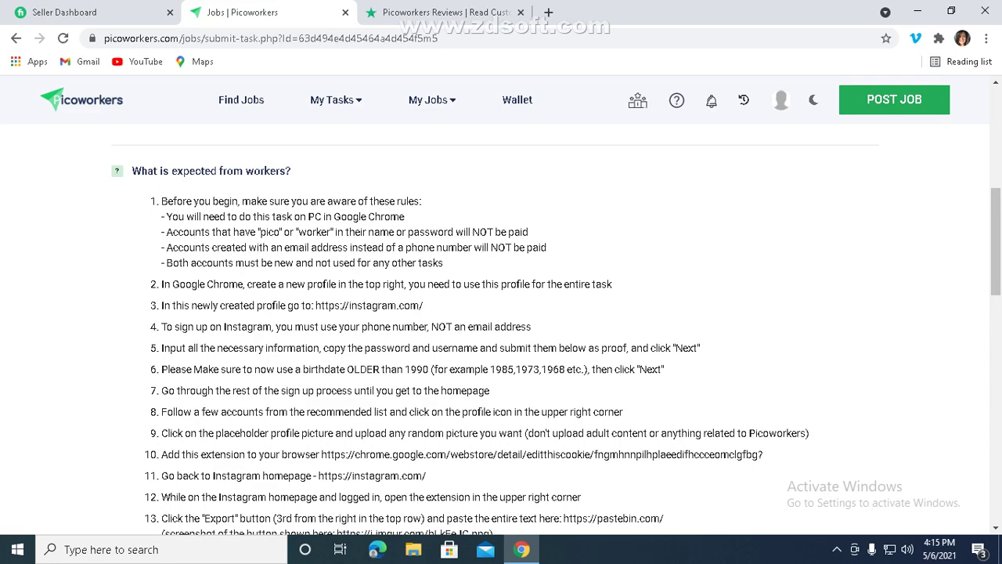
scroll(501, 329, "down", 5)
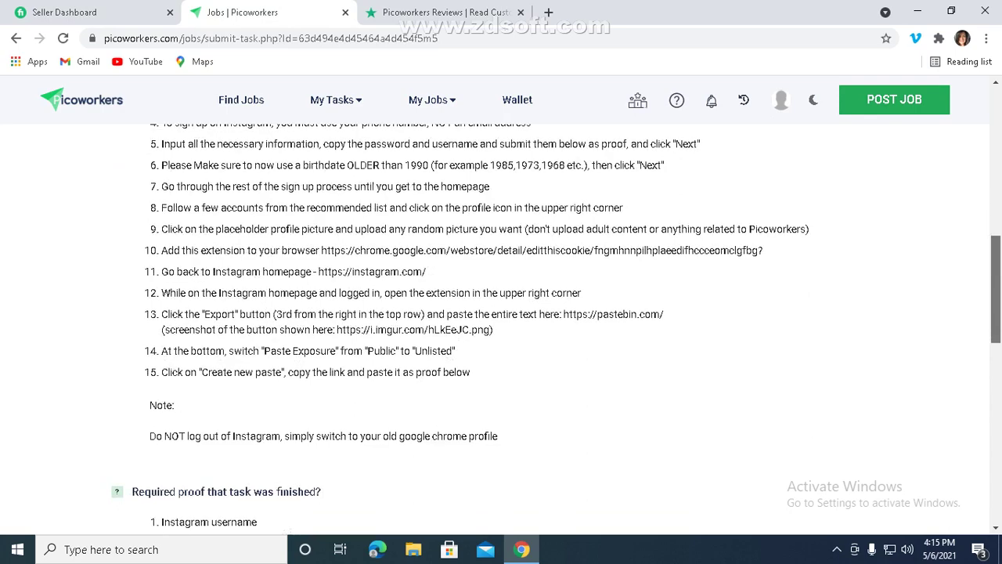
scroll(501, 329, "up", 10)
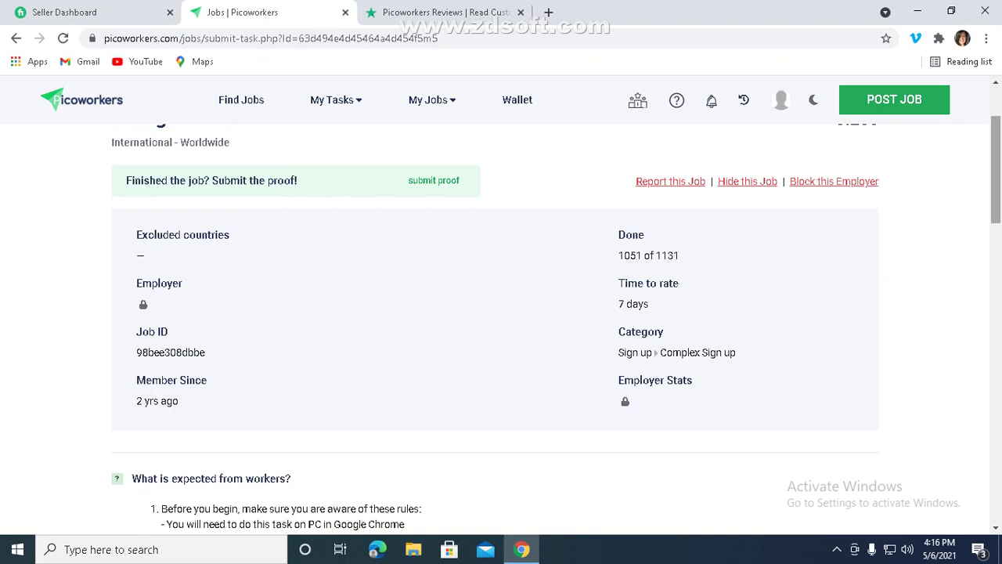
scroll(501, 329, "up", 3)
left_click_drag(850, 238, 879, 237)
left_click(884, 241)
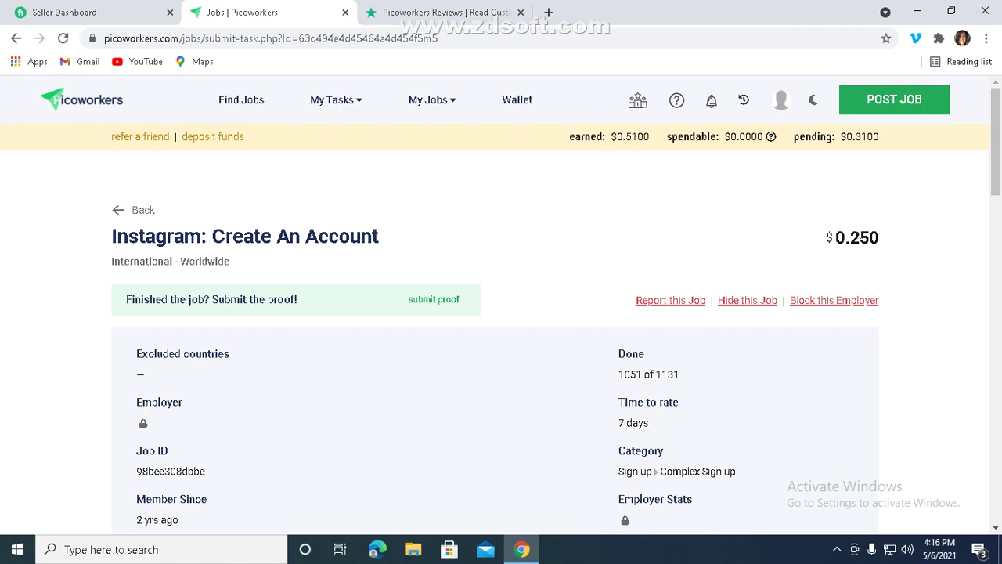
scroll(501, 329, "down", 10)
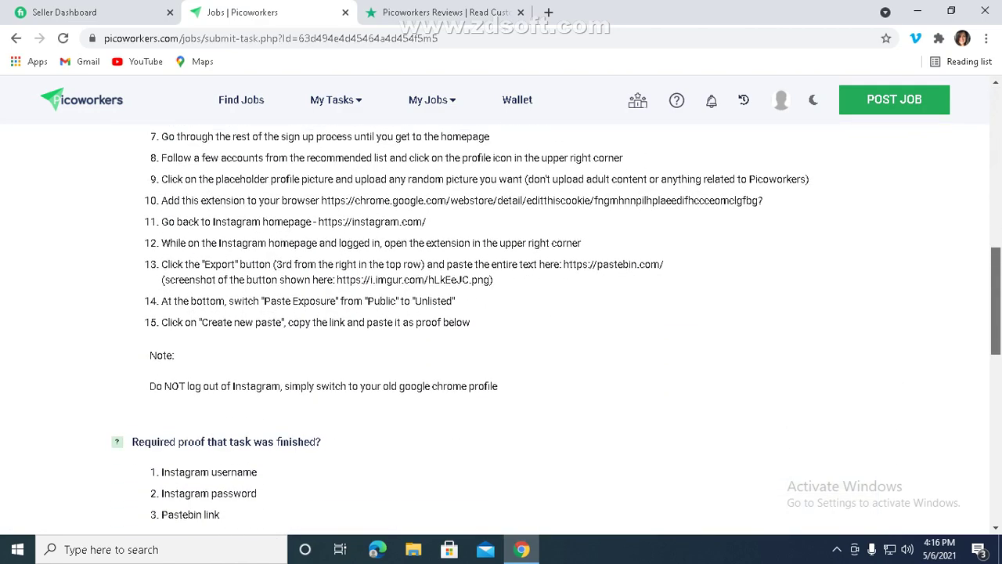
scroll(501, 313, "down", 5)
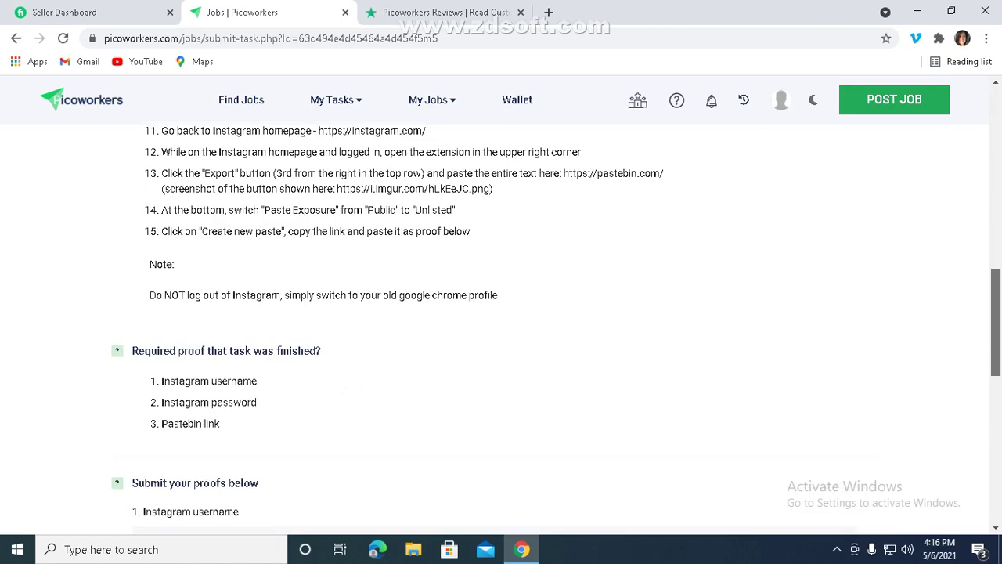
scroll(501, 313, "up", 15)
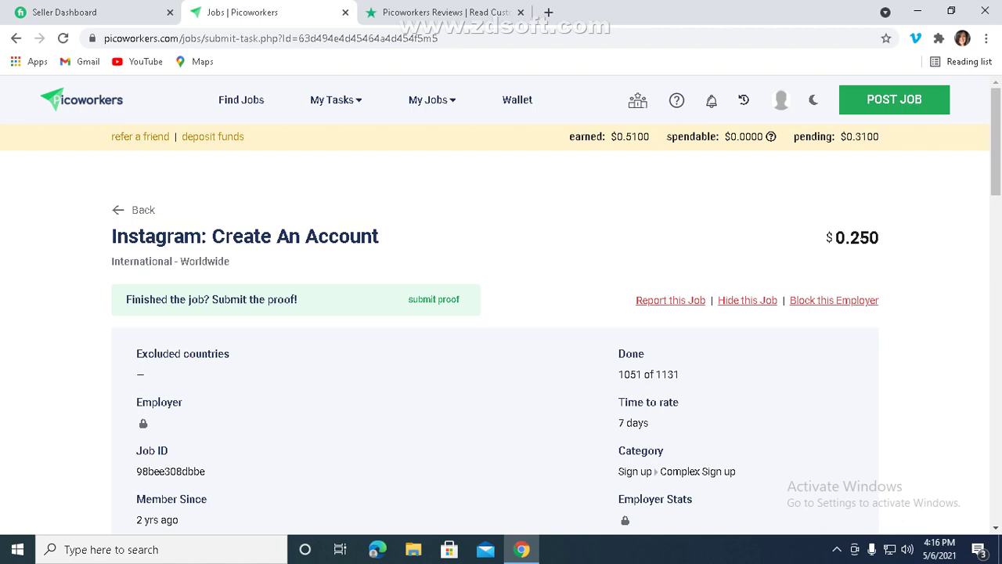
- Return to the full Picoworkers job list and filter it to the Starter job level
left_click(241, 100)
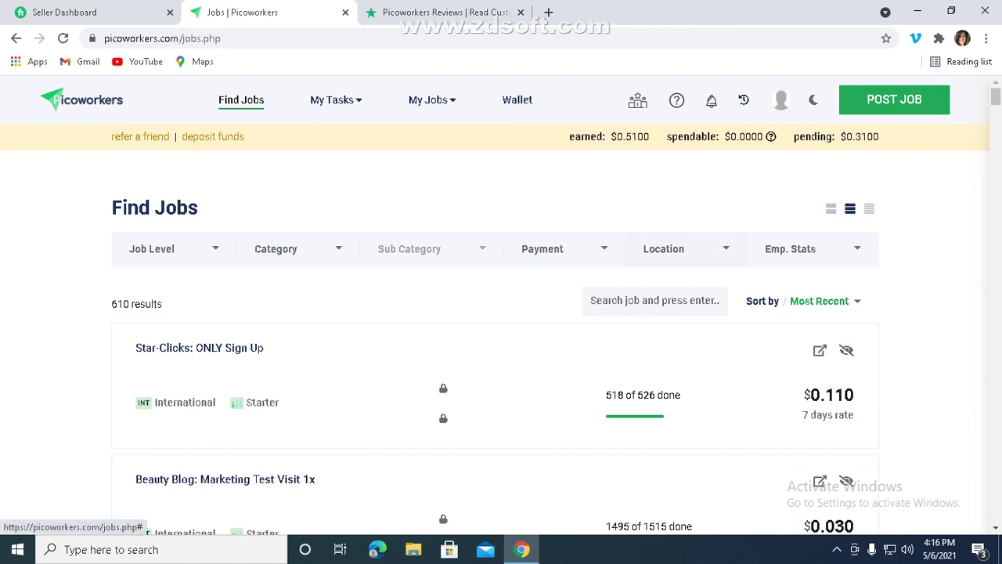
left_click(662, 248)
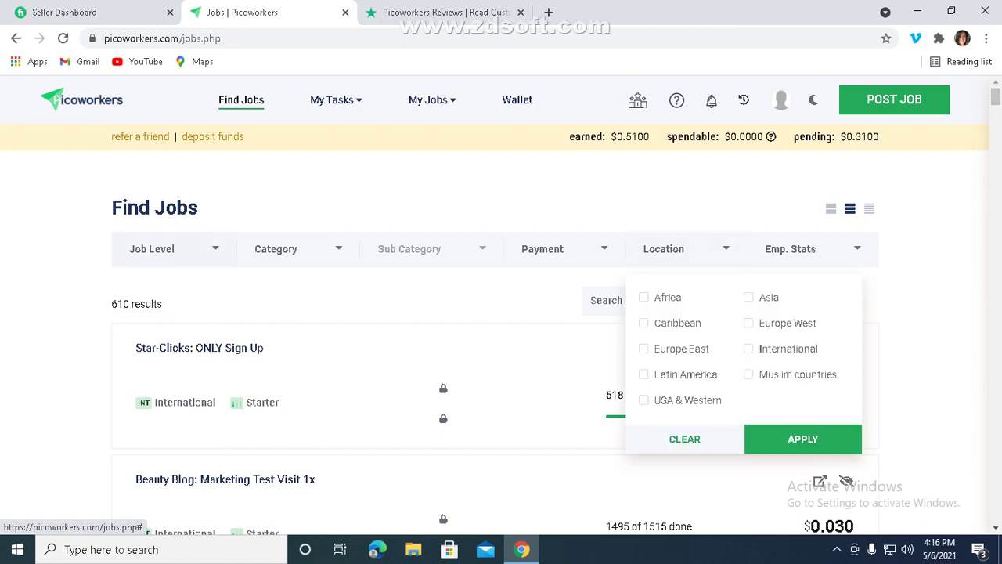
left_click(151, 249)
left_click(129, 297)
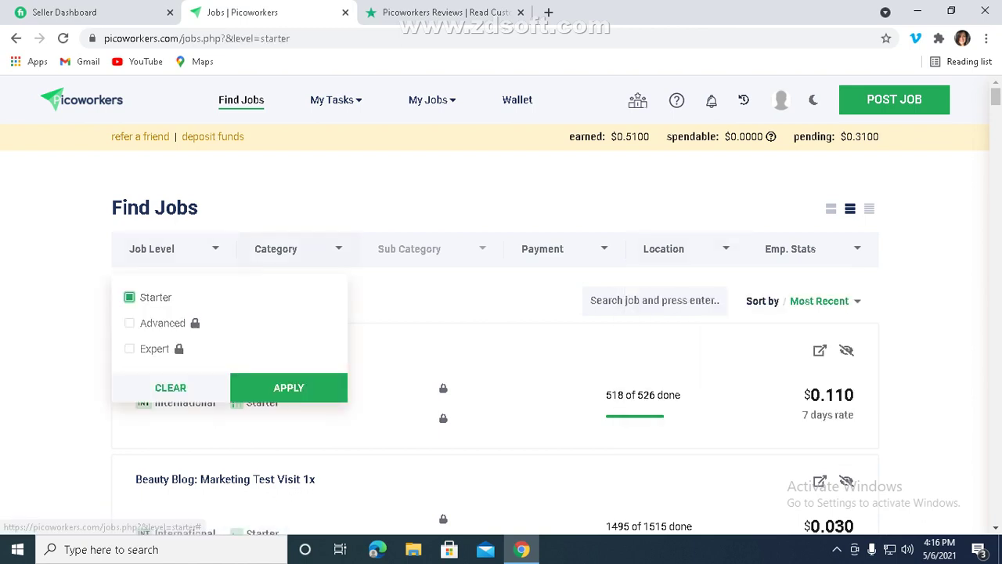
- Look through all the job category options available for filtering the list
left_click(276, 249)
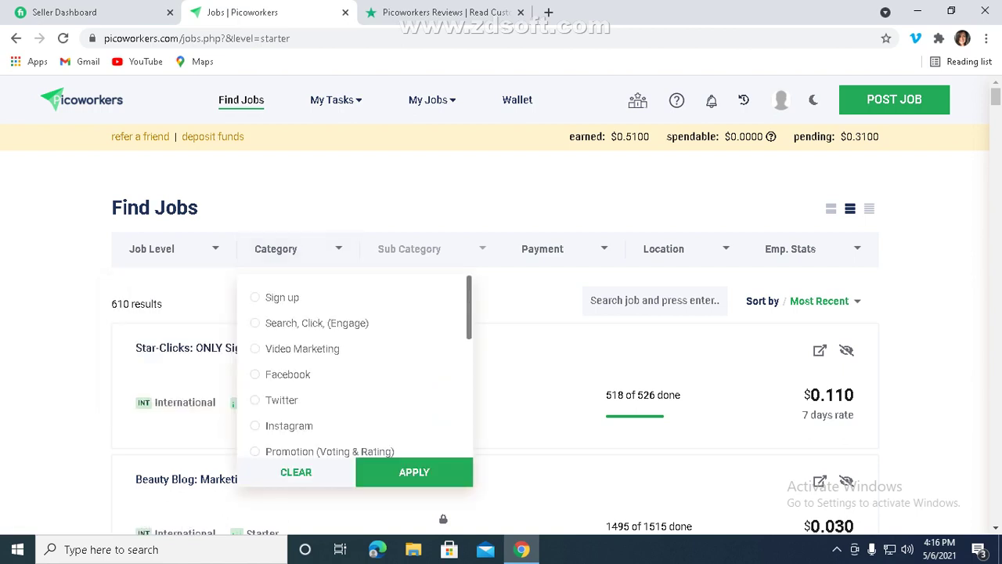
scroll(355, 366, "down", 5)
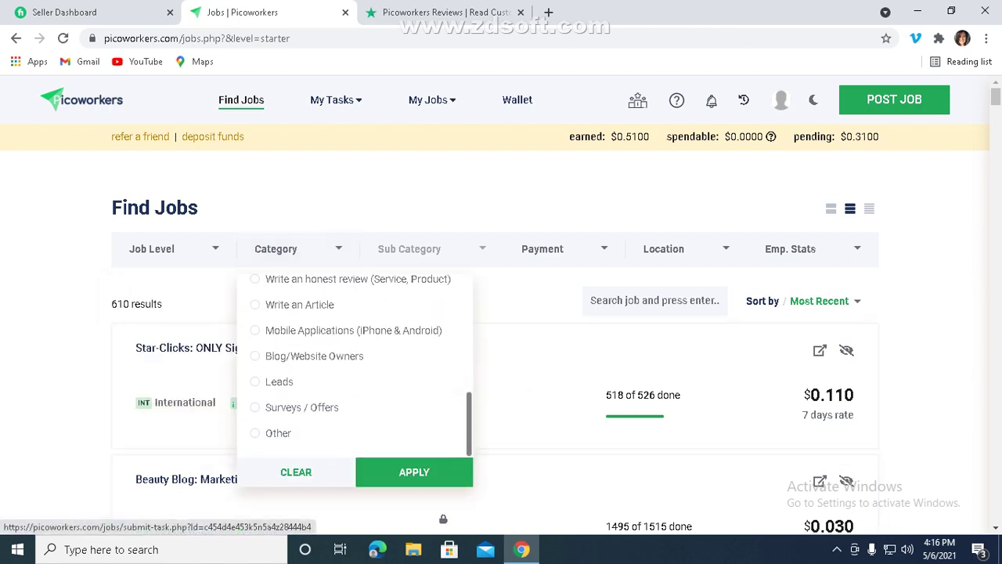
scroll(355, 366, "up", 5)
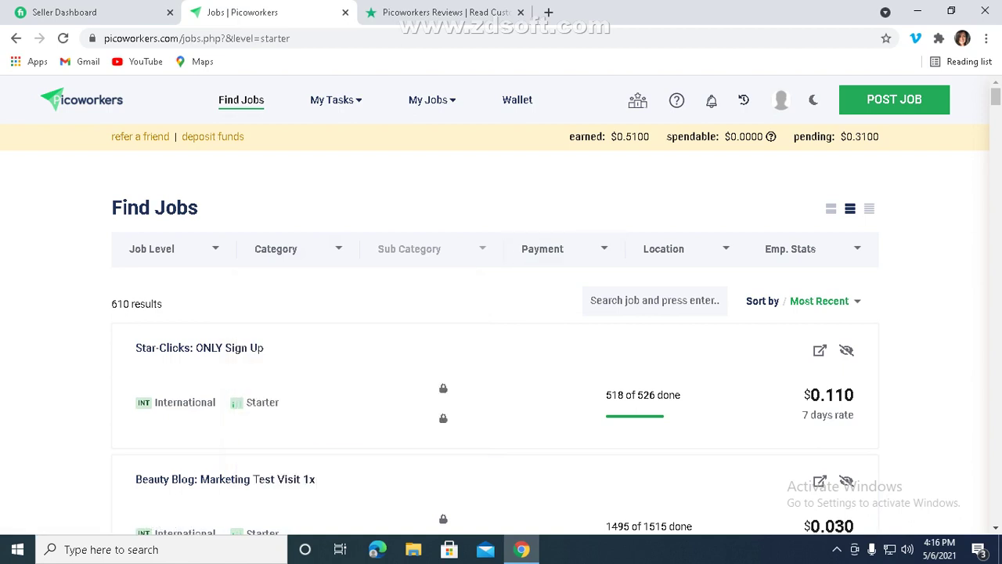
- Limit the job list to a payment range of $0.02 to $0.09
left_click(548, 248)
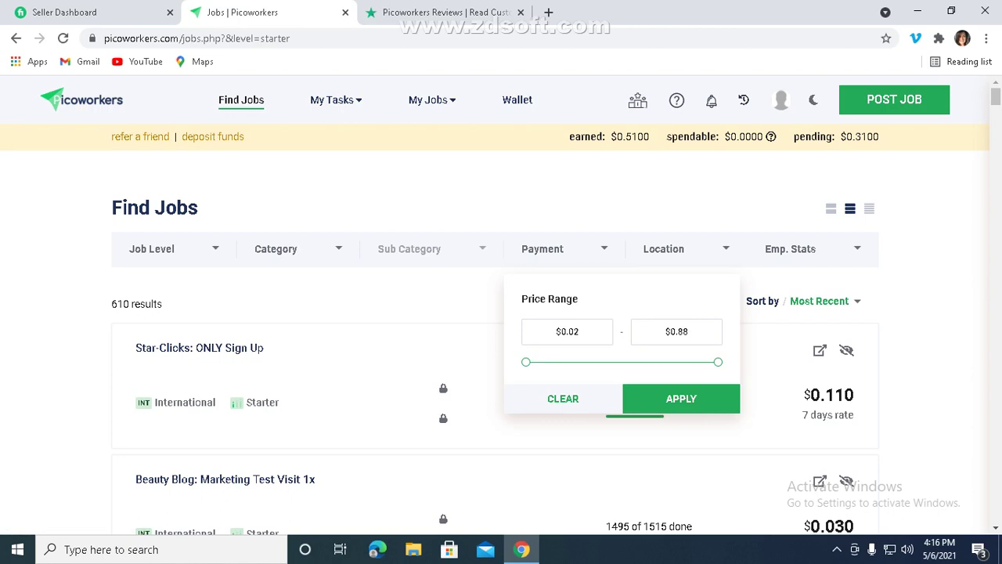
left_click_drag(718, 362, 531, 362)
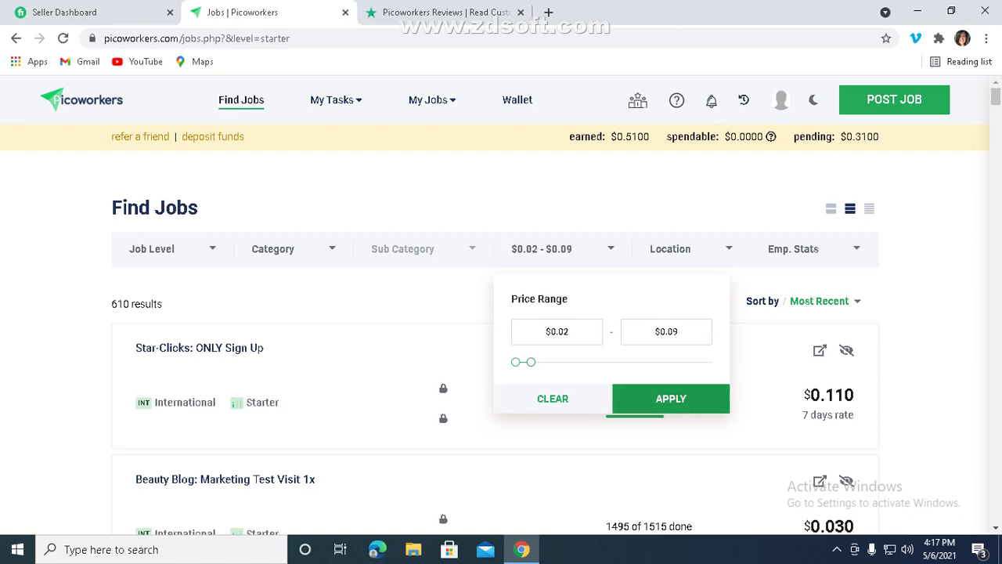
left_click(670, 399)
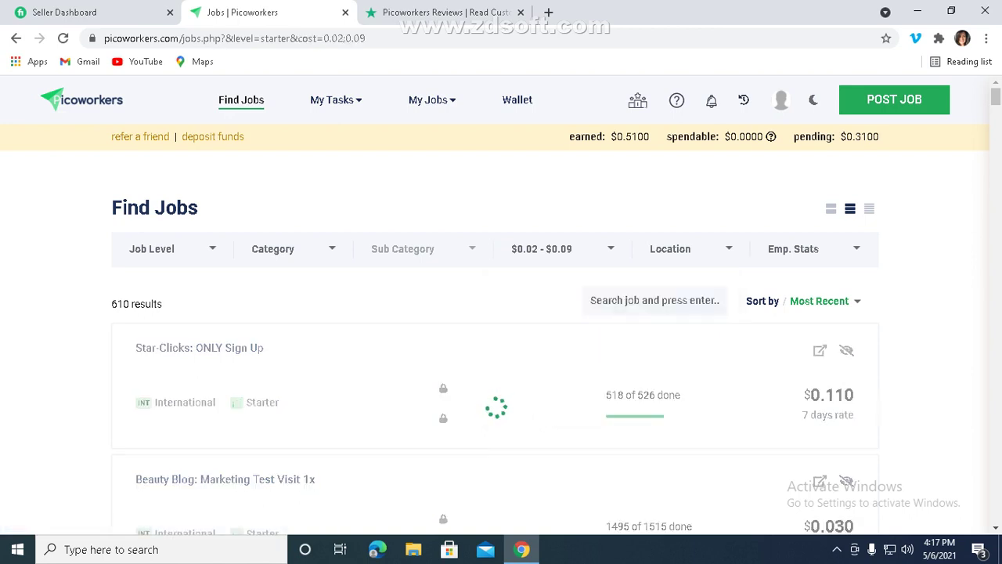
- Look over the location and employer statistics filter options without applying any of them
left_click(670, 248)
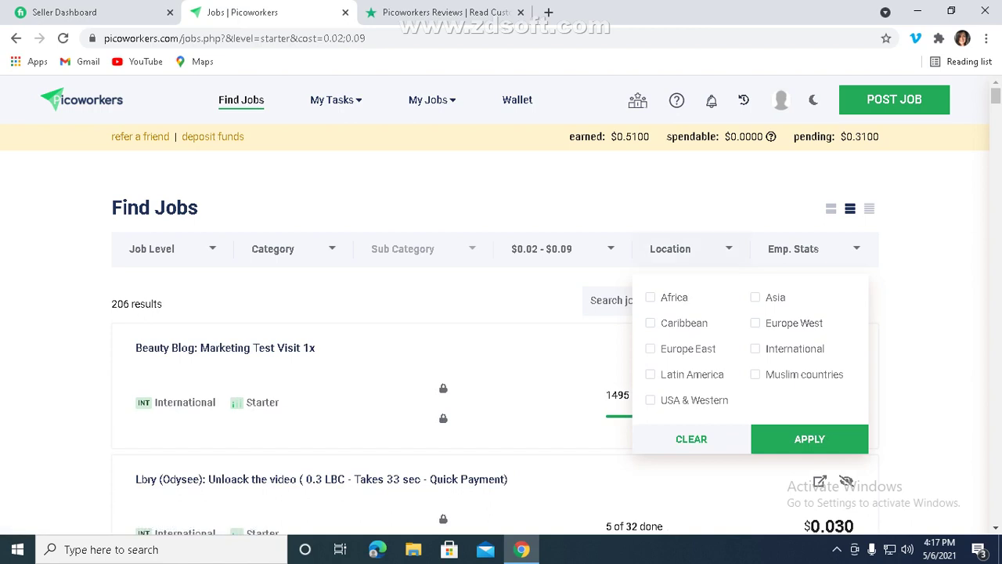
left_click(813, 248)
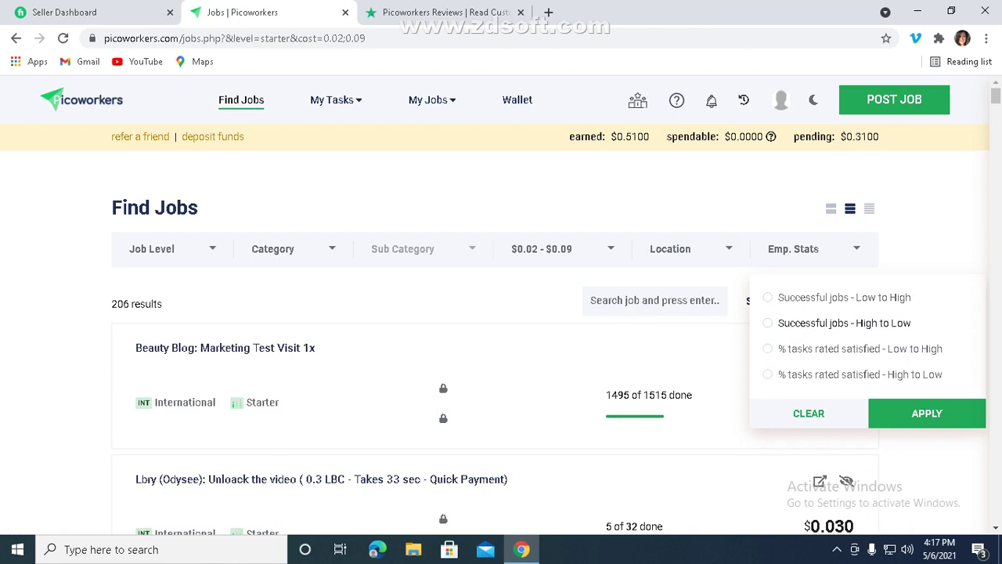
left_click(716, 364)
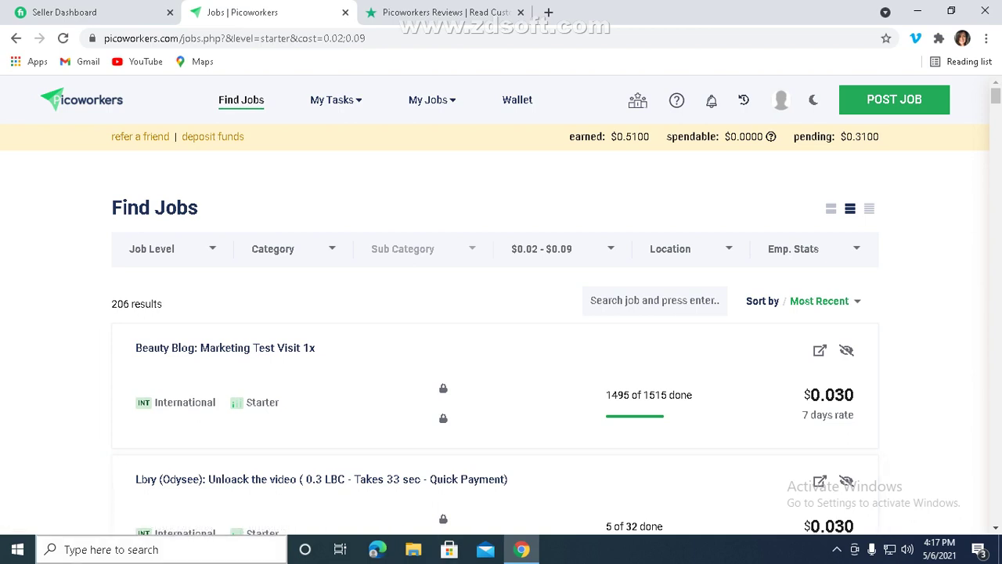
- Browse the filtered Starter jobs and open the "Marketing Test Visit 1x" job
scroll(501, 313, "down", 4)
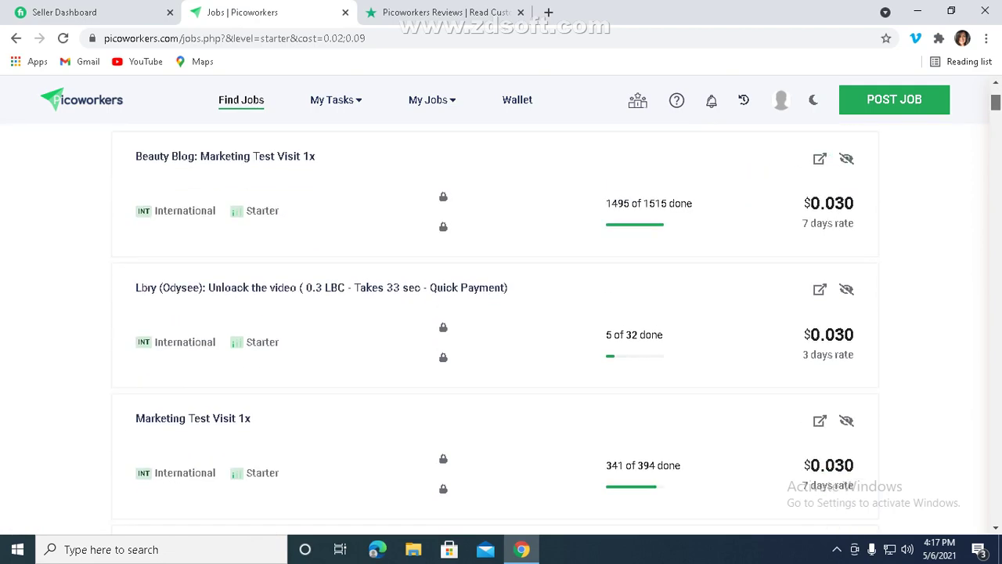
scroll(501, 313, "up", 4)
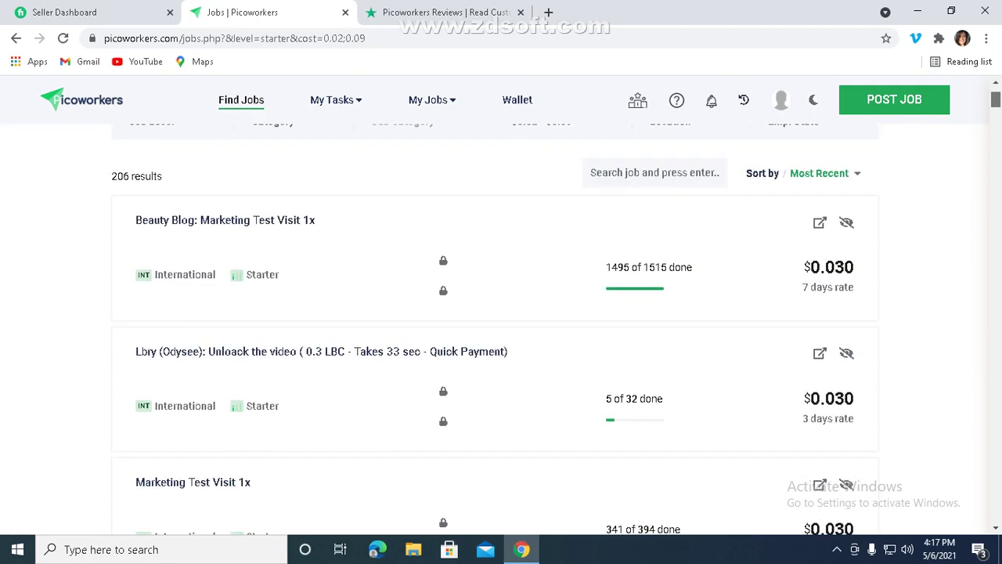
scroll(501, 313, "down", 1)
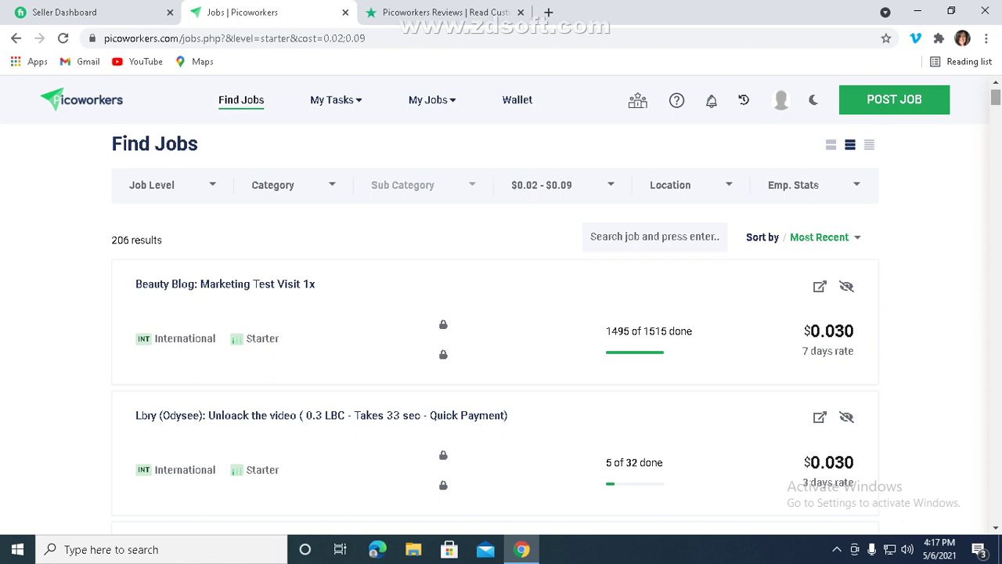
scroll(501, 313, "down", 2)
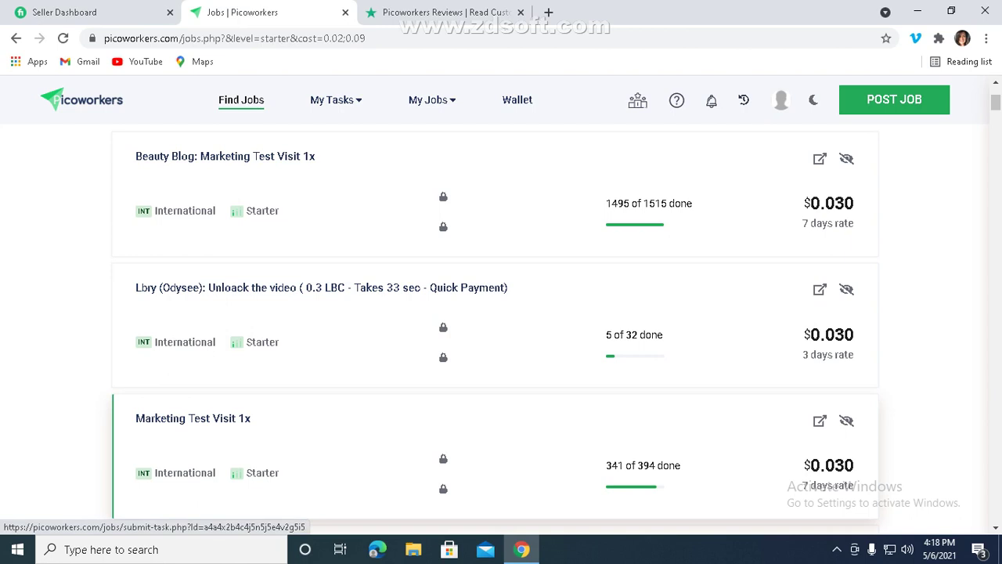
left_click_drag(192, 418, 172, 426)
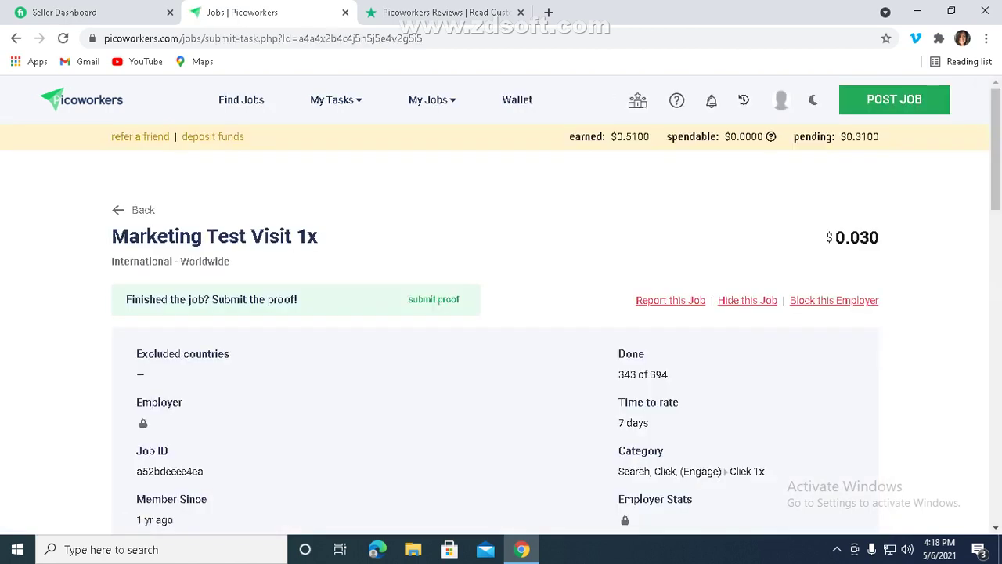
- Copy the job title "Marketing Test Visit 1x" and open a new browser tab
left_click_drag(318, 237, 111, 237)
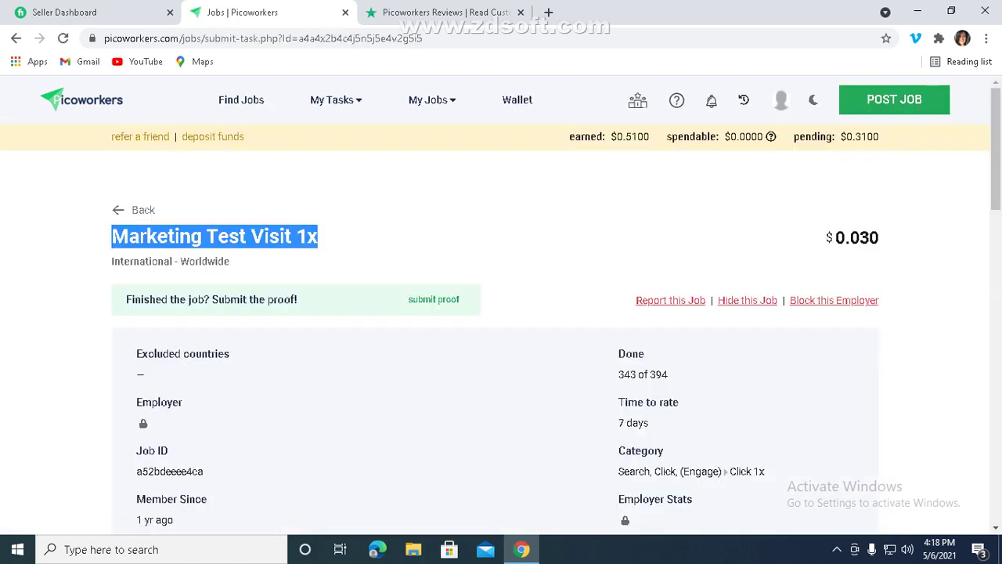
right_click(310, 233)
left_click(336, 242)
left_click(548, 12)
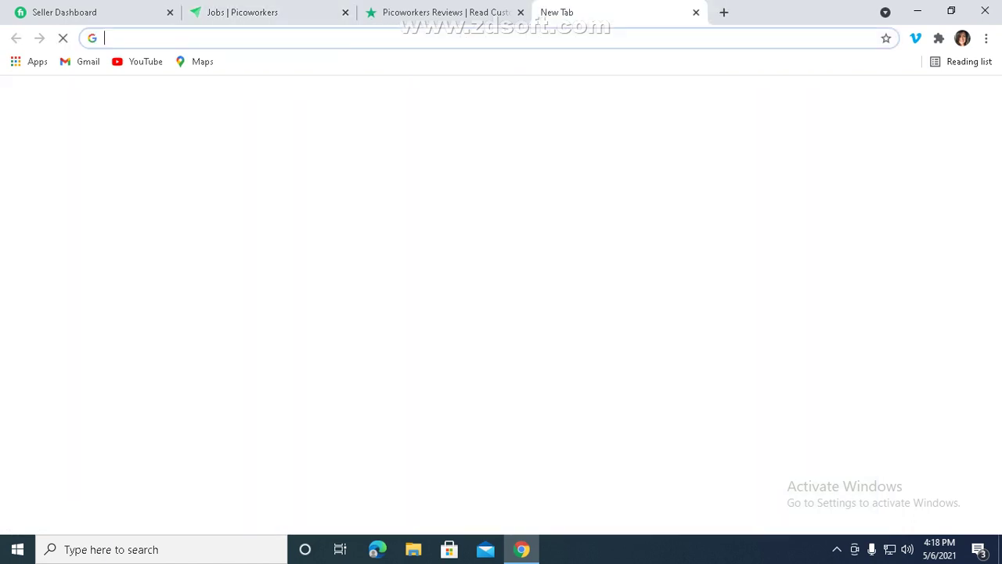
- Open YouTube in the new tab and search it for "Marketing Test Visit 1x"
right_click(479, 39)
key("Escape")
key("ctrl+v")
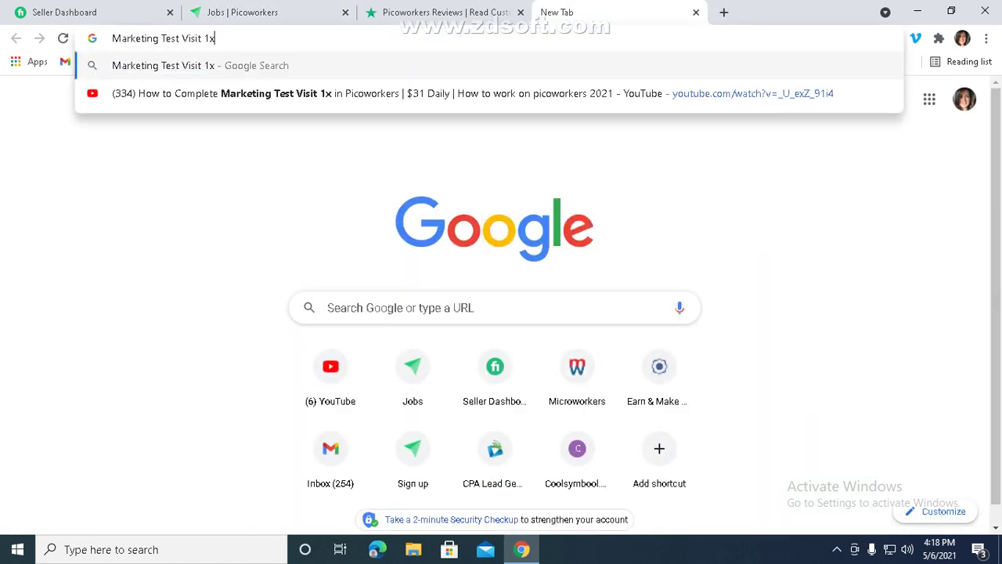
left_click(360, 350)
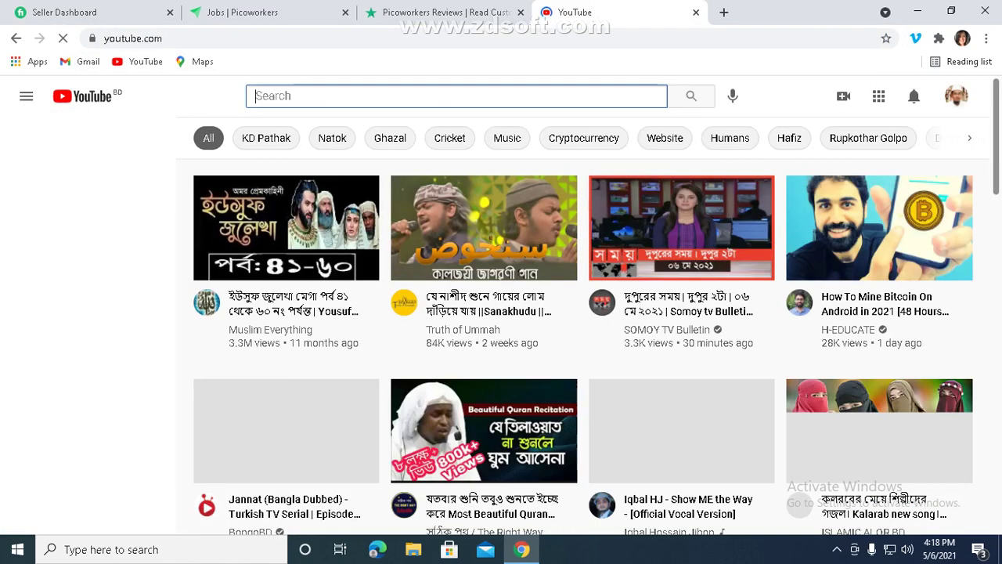
right_click(336, 101)
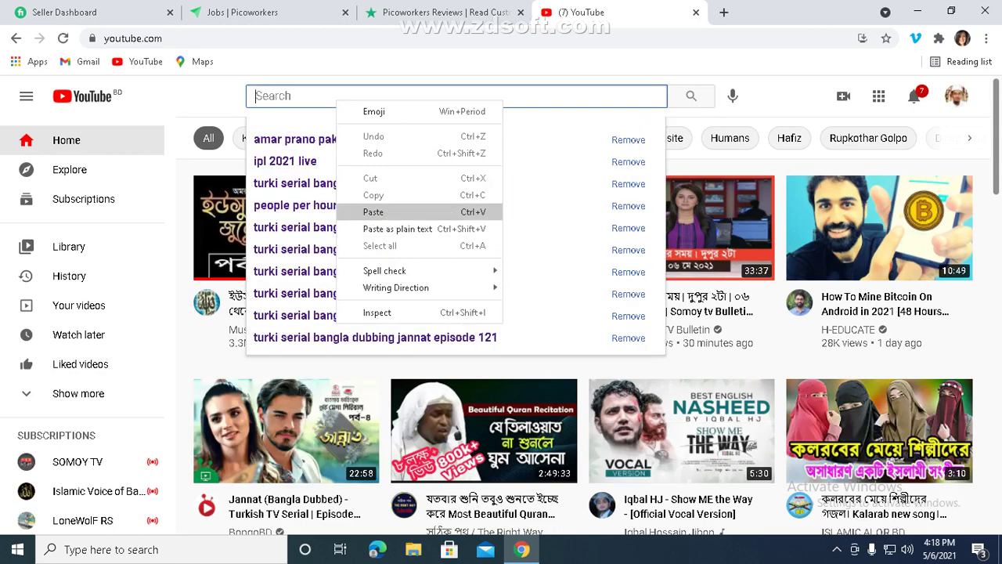
left_click(373, 211)
key("Return")
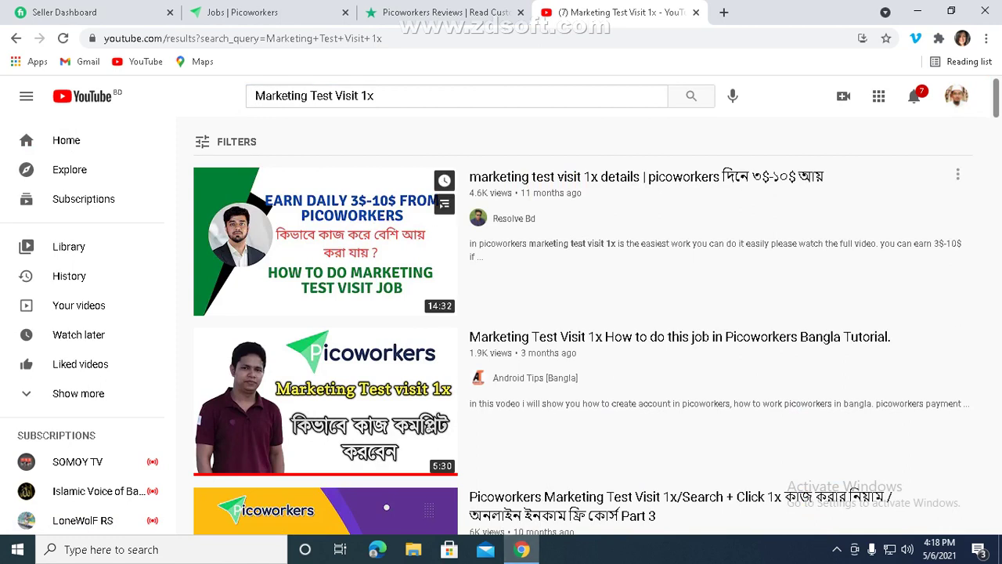
- Browse the YouTube results for tutorials on completing the Marketing Test Visit 1x job
mouse_move(325, 399)
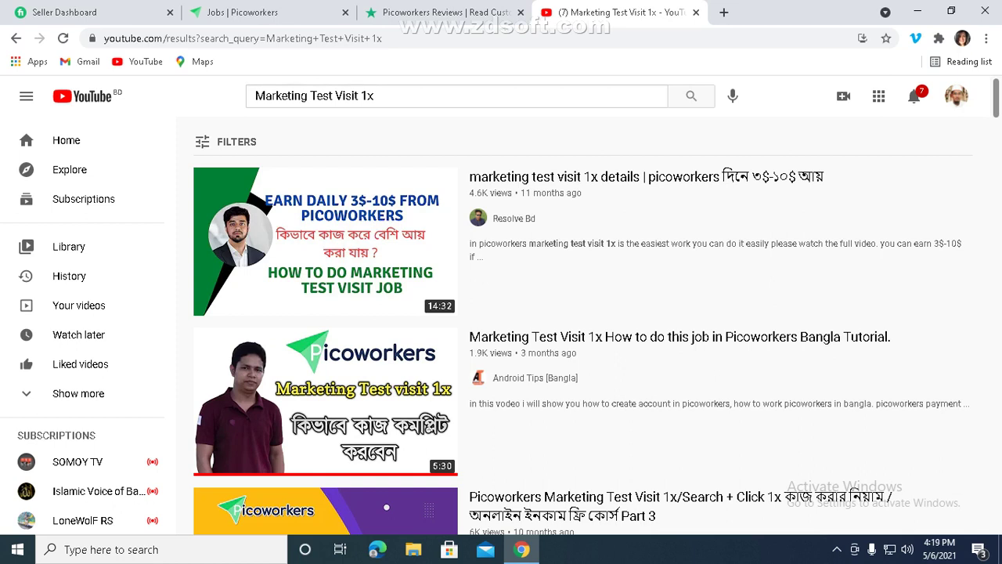
scroll(573, 326, "down", 10)
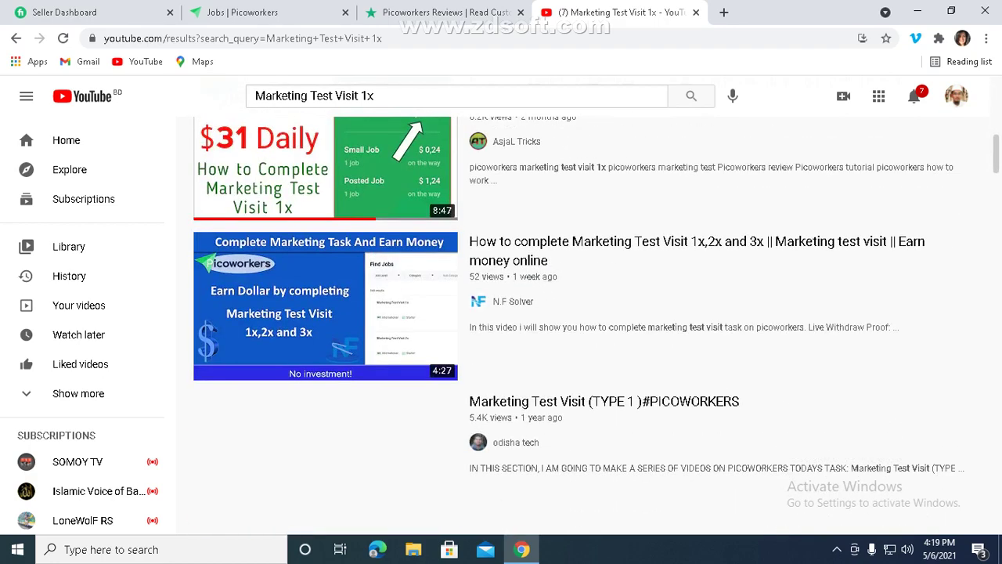
scroll(596, 326, "down", 6)
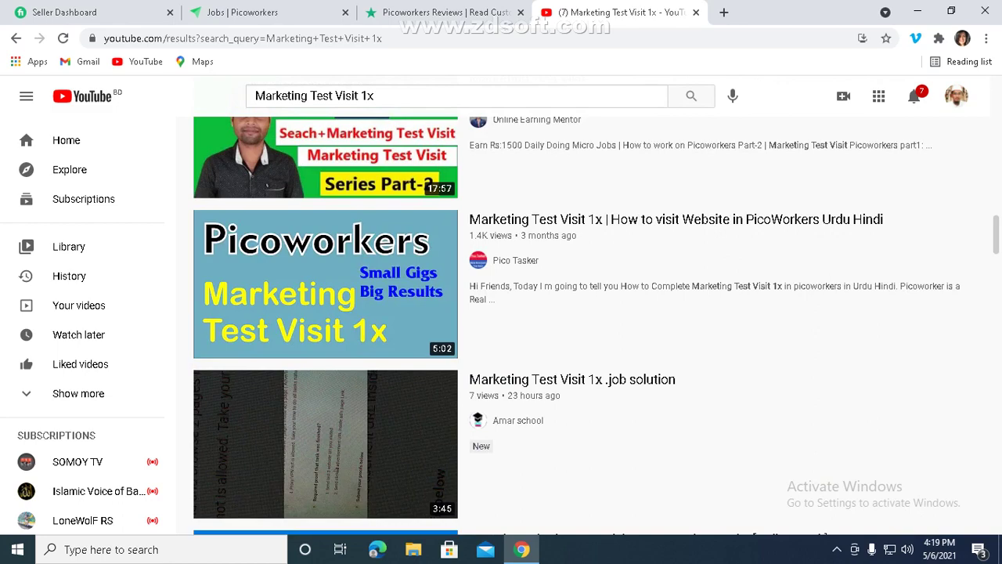
scroll(582, 313, "down", 3)
scroll(582, 313, "down", 2)
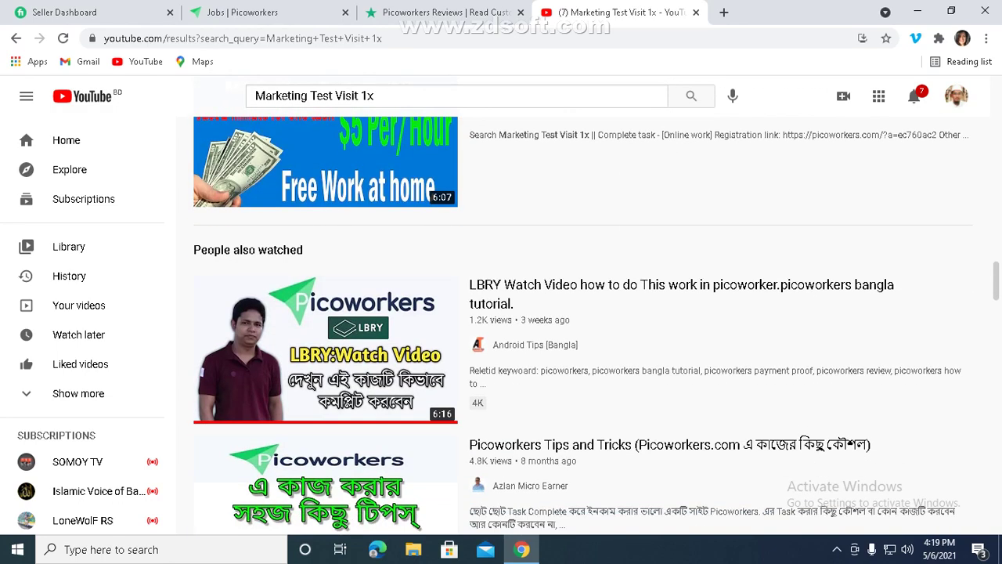
scroll(582, 325, "down", 1)
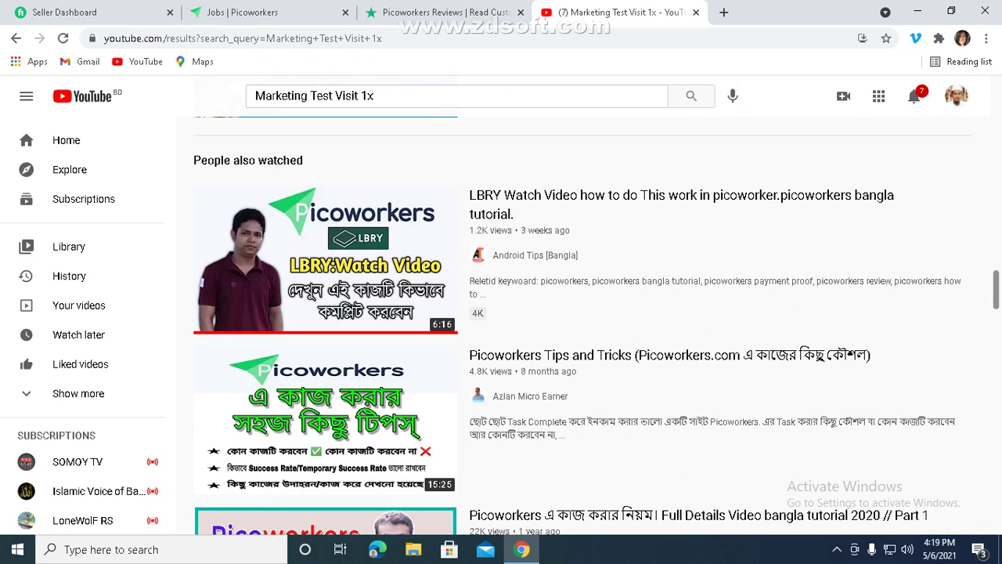
- Leave the YouTube results, return to the Picoworkers job page and copy the job title "Marketing Test Visit 1x"
mouse_move(288, 269)
scroll(408, 518, "up", 5)
scroll(409, 518, "up", 5)
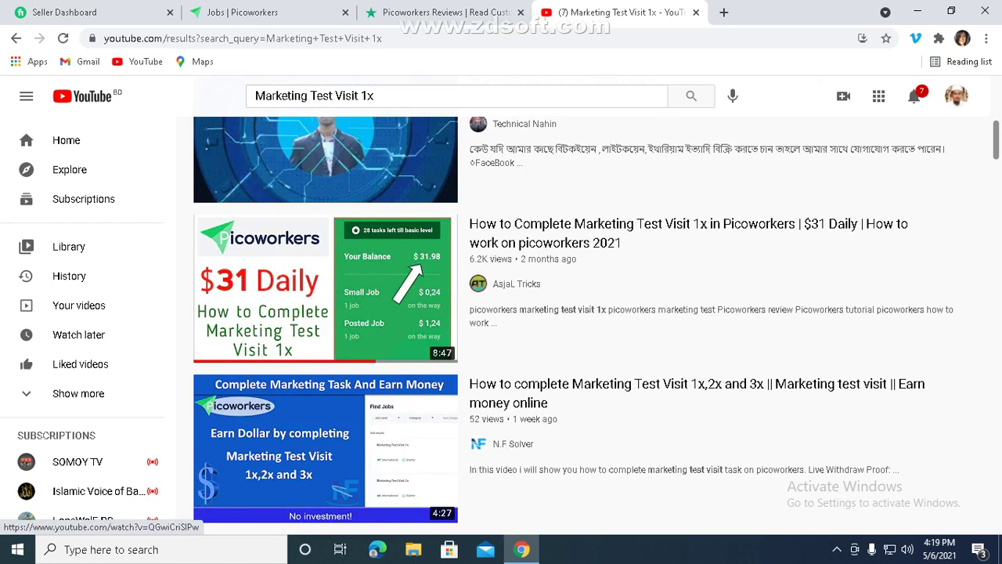
left_click(409, 95)
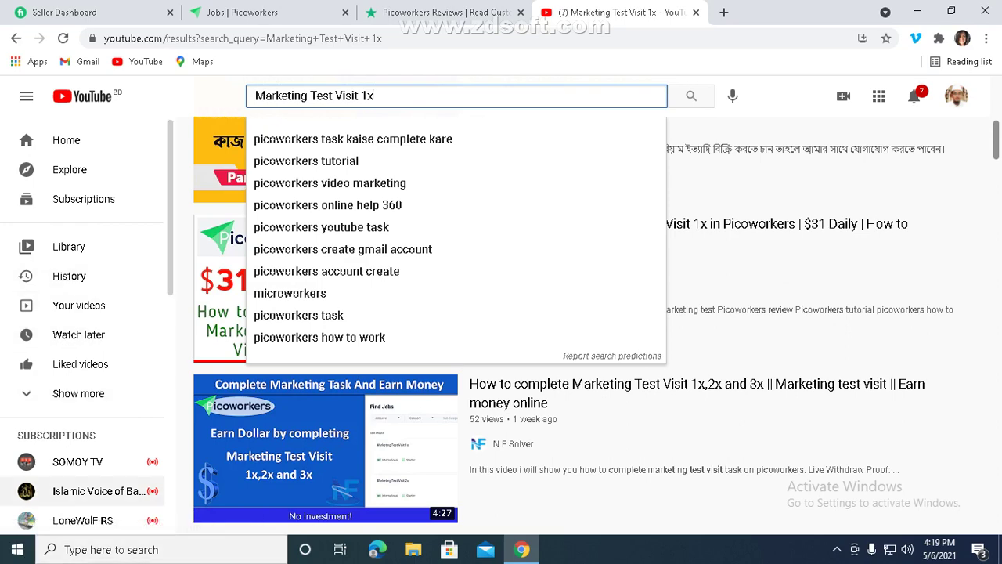
left_click(442, 12)
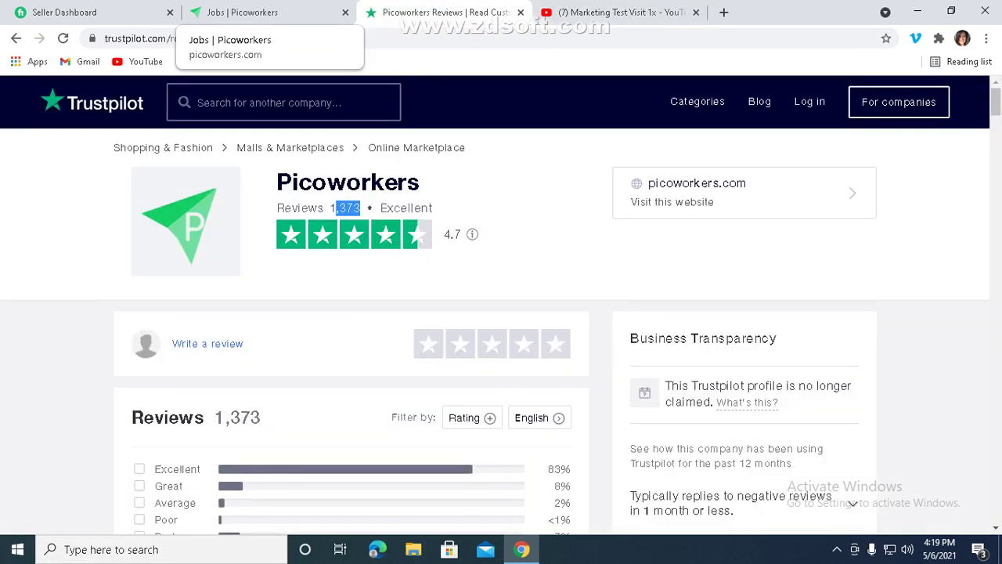
left_click(243, 11)
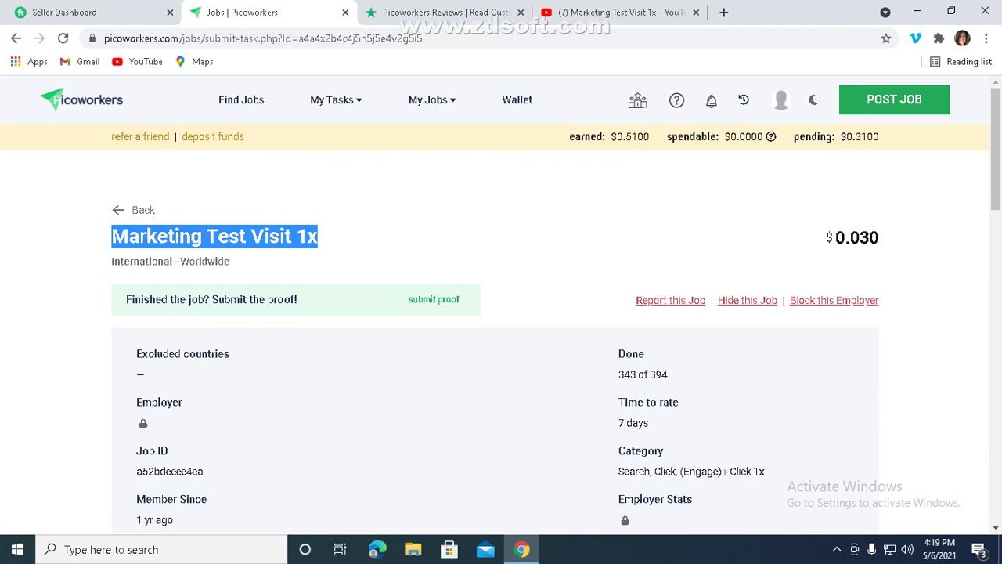
right_click(292, 238)
left_click(329, 249)
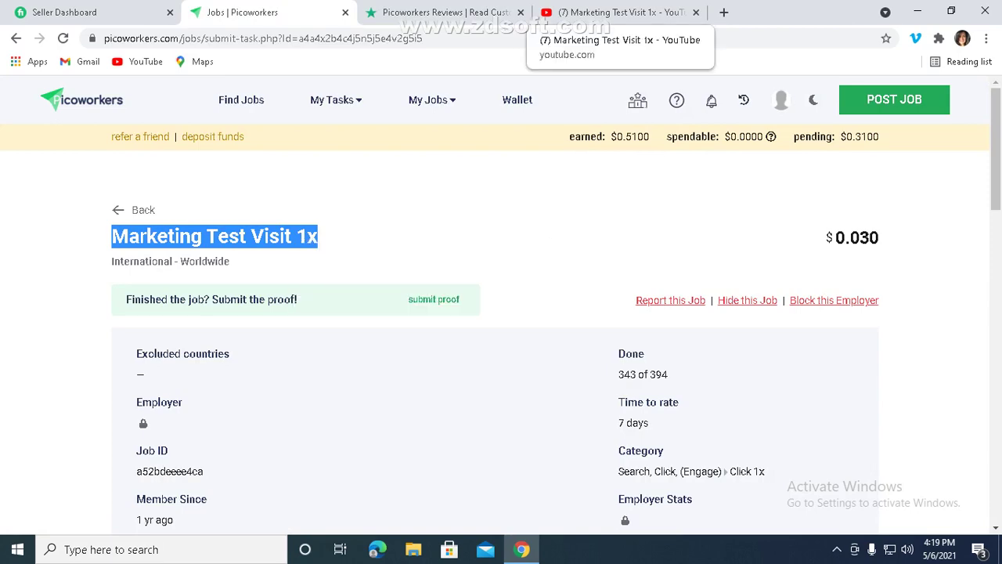
- Switch to YouTube and clear the "Marketing Test Visit 1x" text from its search field
left_click(618, 11)
key("ctrl+a")
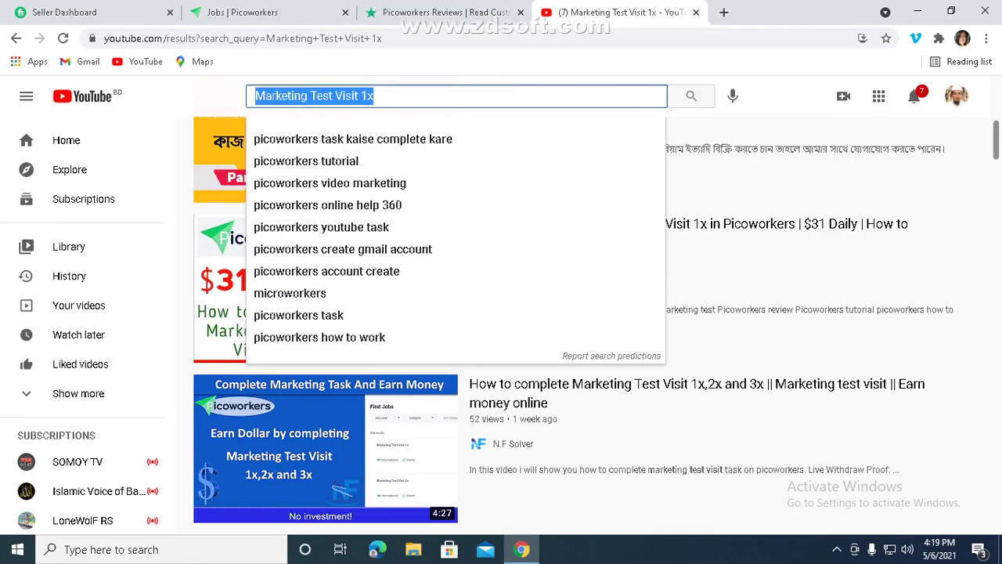
key("BackSpace")
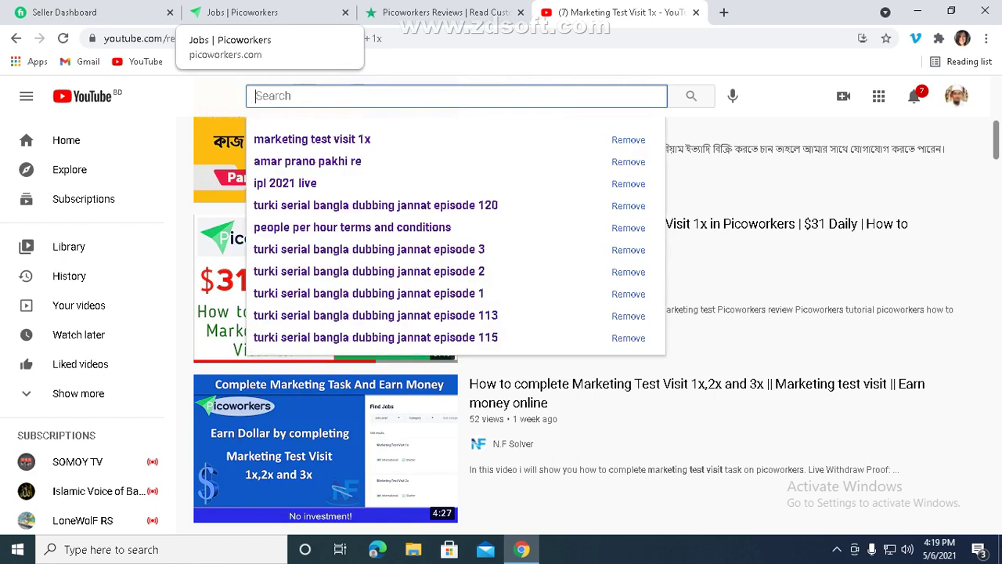
- Go back to the Marketing Test Visit 1x job page and read its details and the instructions for workers
left_click(243, 12)
left_click(375, 229)
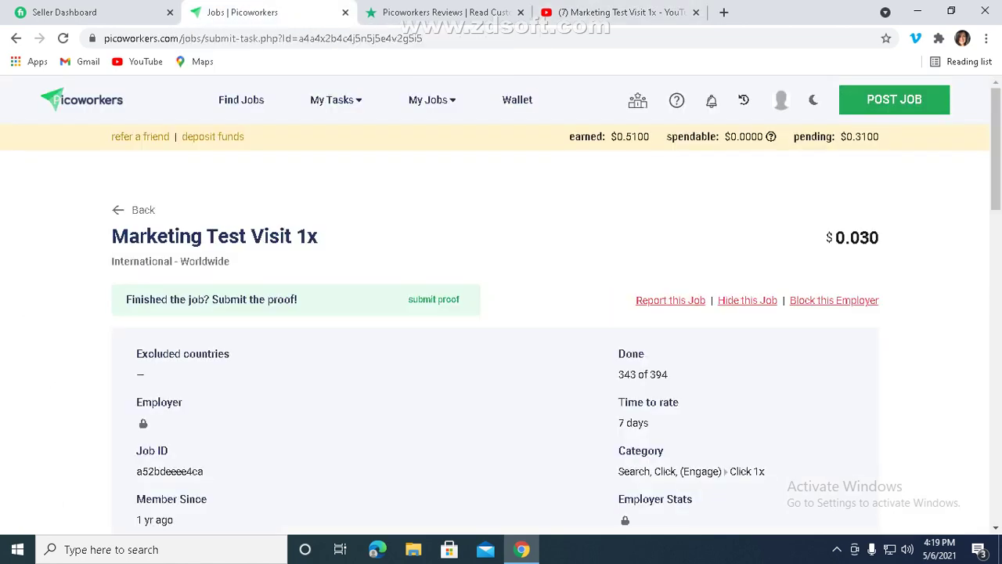
left_click_drag(376, 235, 267, 299)
left_click(270, 299)
scroll(501, 313, "down", 2)
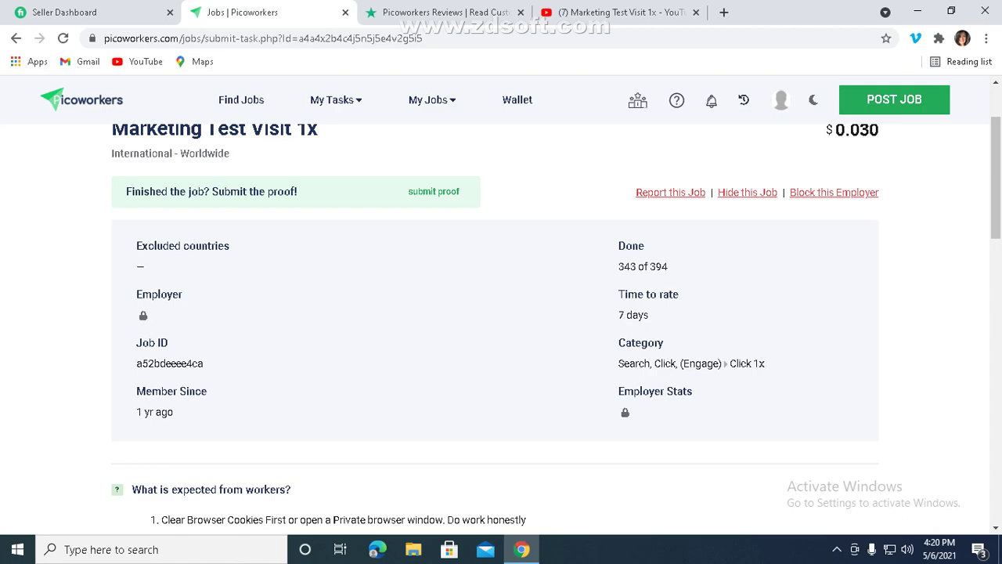
scroll(501, 322, "down", 3)
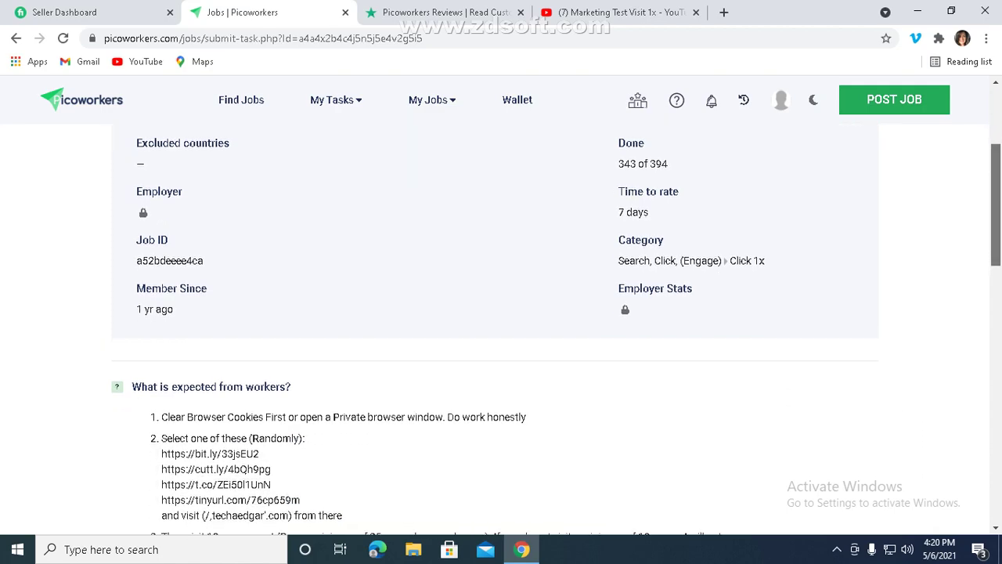
scroll(501, 323, "down", 1)
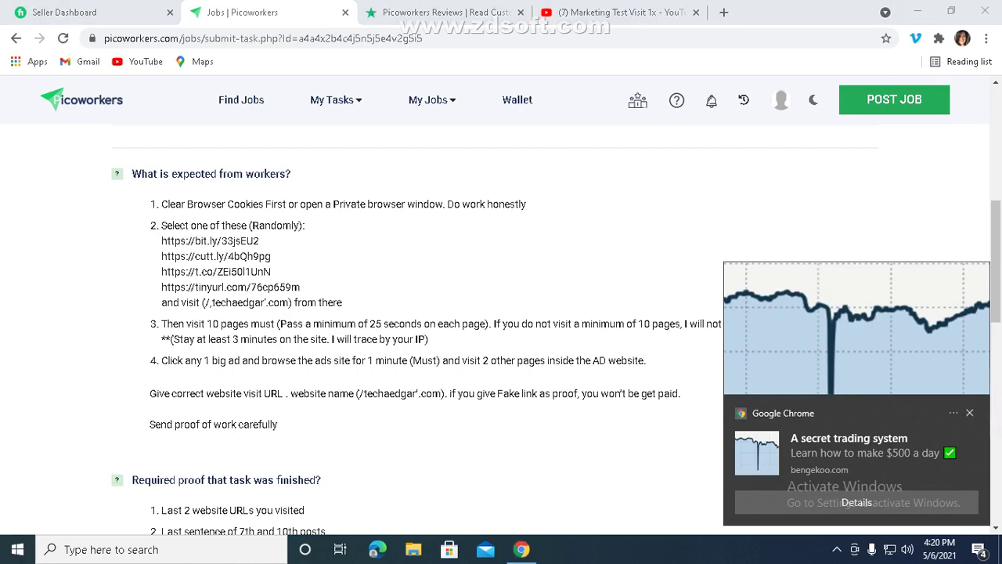
left_click(969, 412)
left_click_drag(161, 240, 259, 241)
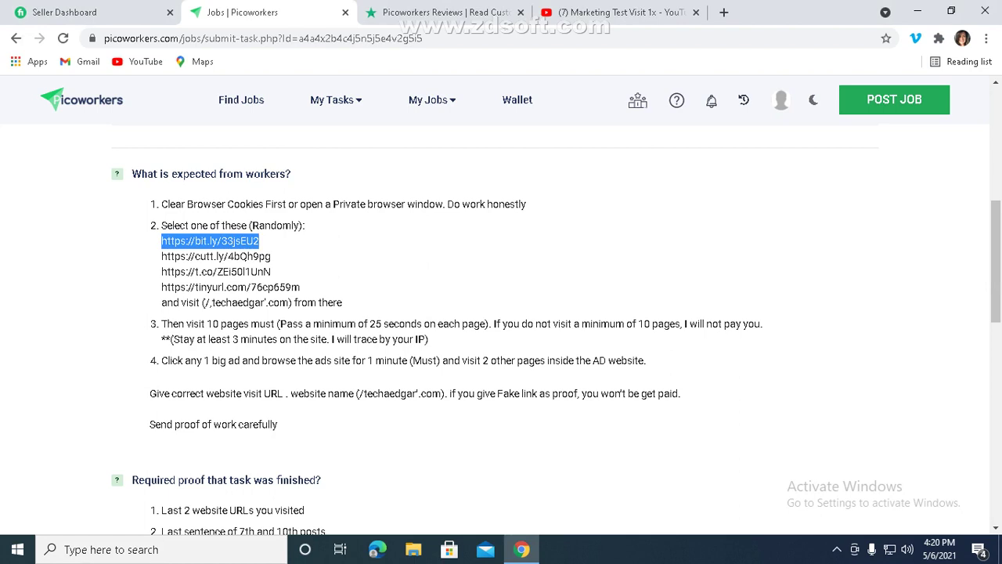
right_click(293, 242)
left_click(345, 268)
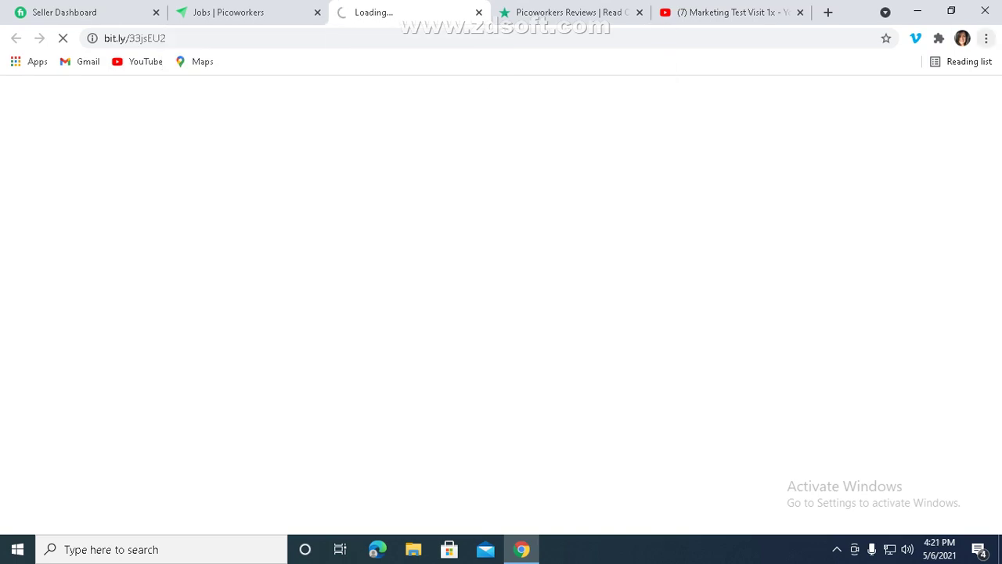
- Open a new incognito window and paste the copied text "Marketing Test Visit 1x" into its address field
left_click(986, 39)
left_click(876, 93)
right_click(216, 39)
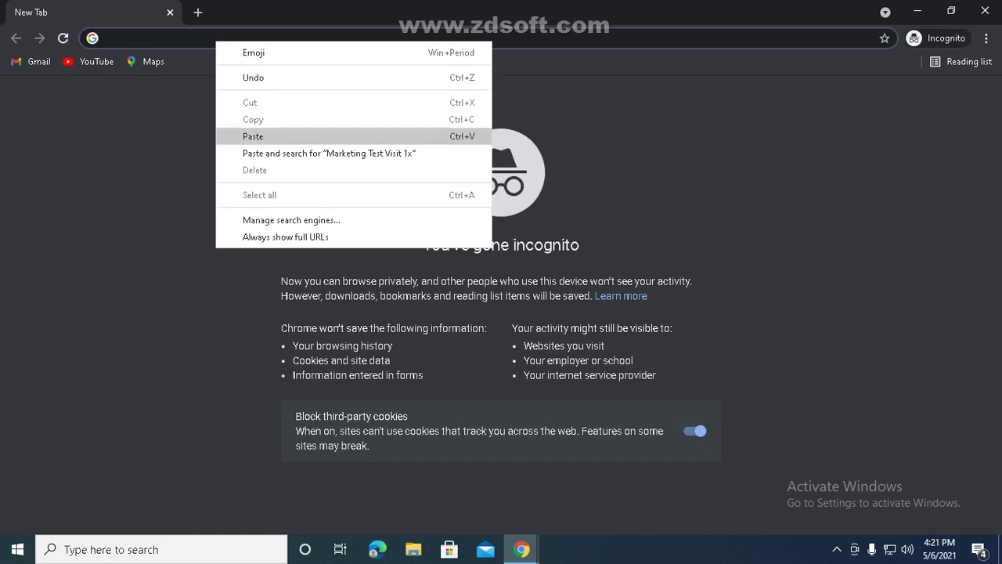
left_click(253, 136)
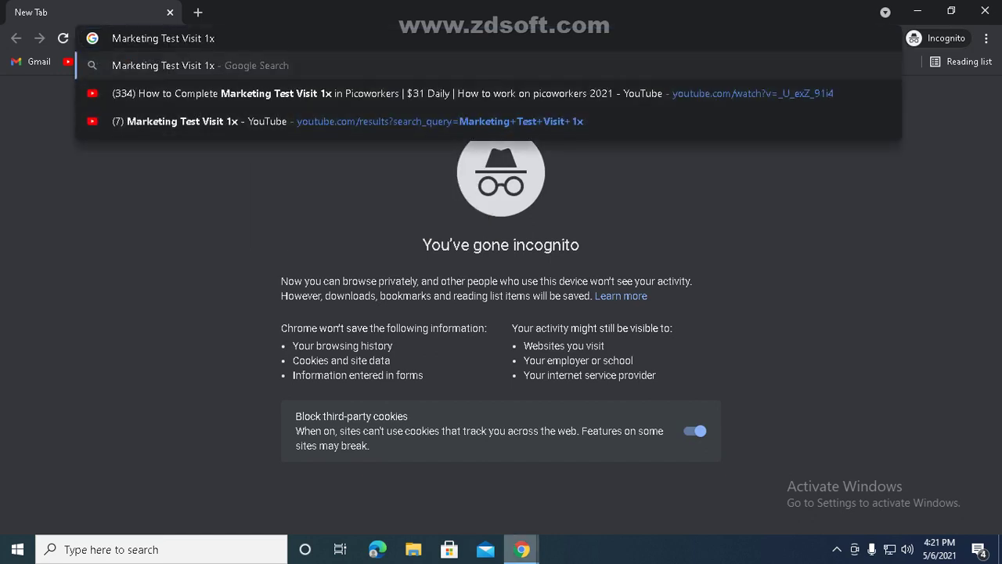
- Return to the regular browser window and copy the bit.ly/33jsEU2 address
mouse_move(522, 549)
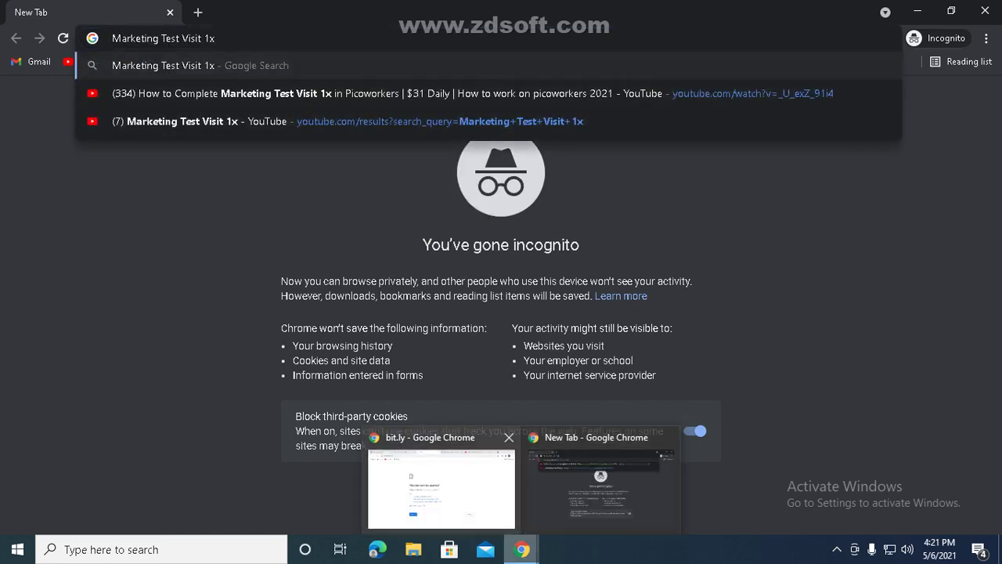
left_click(442, 481)
left_click(177, 35)
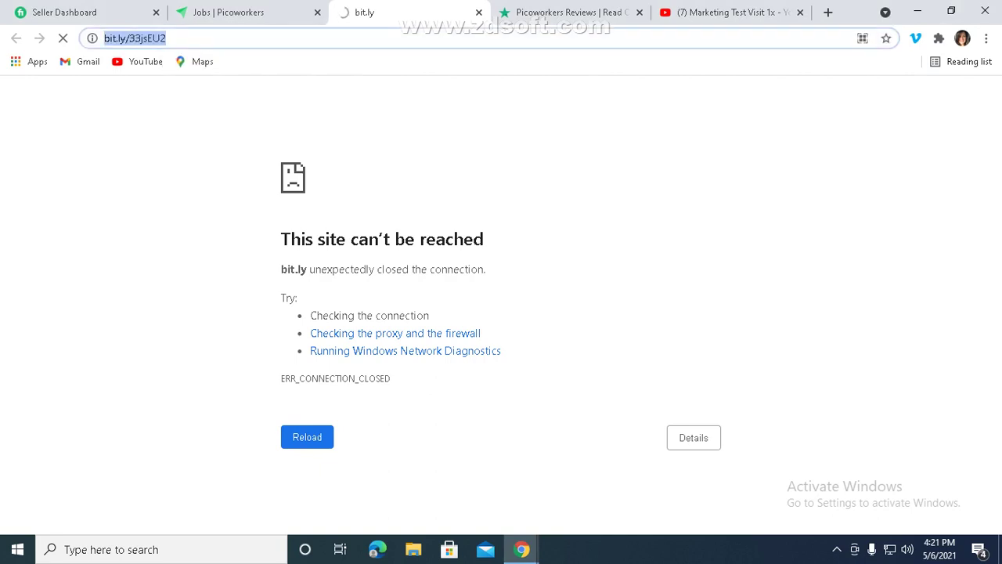
right_click(177, 31)
left_click(212, 109)
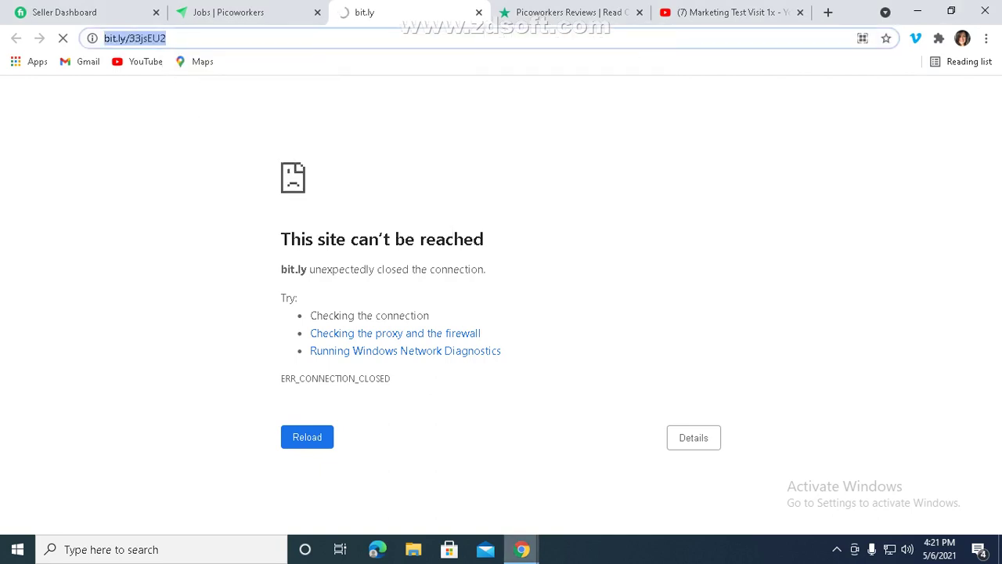
- Replace the address in the incognito window with the copied bit.ly/33jsEU2 link and load it
mouse_move(521, 549)
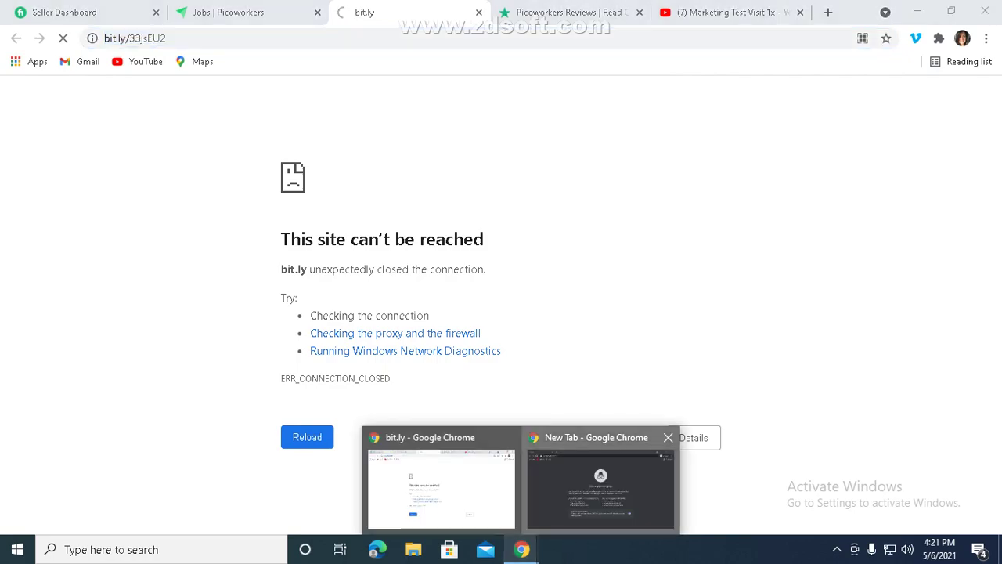
left_click(601, 487)
left_click_drag(209, 38, 102, 38)
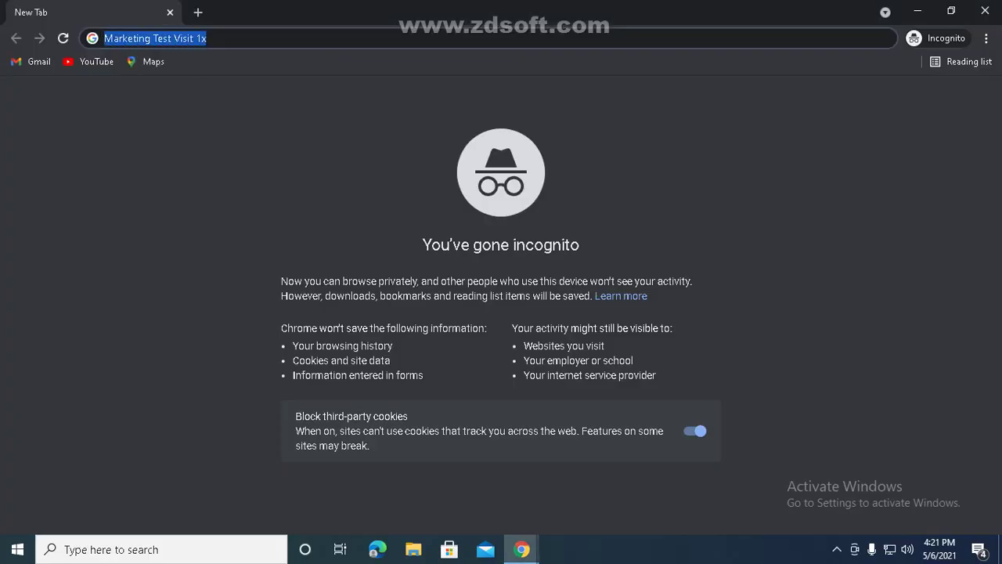
key("BackSpace")
right_click(267, 40)
left_click(305, 139)
key("Return")
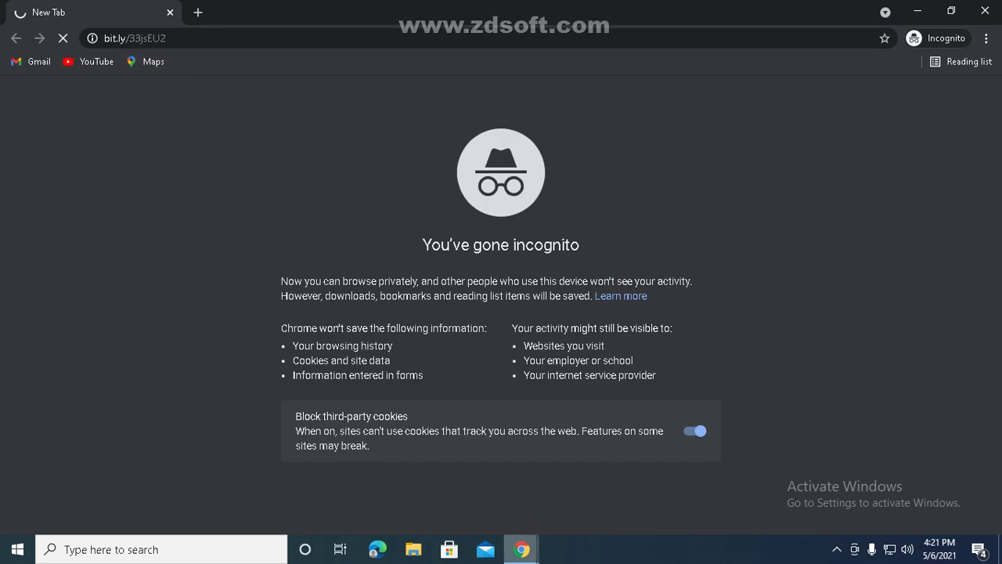
- Return to the Picoworkers job page and review the job's Done count, its details and what is expected from workers
mouse_move(522, 548)
left_click(489, 481)
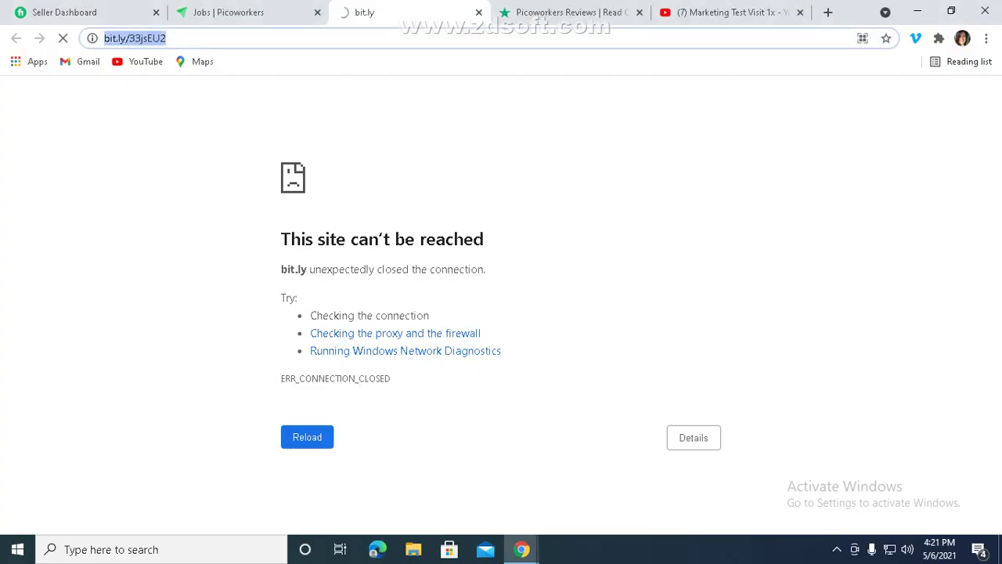
key("ctrl+shift+Tab")
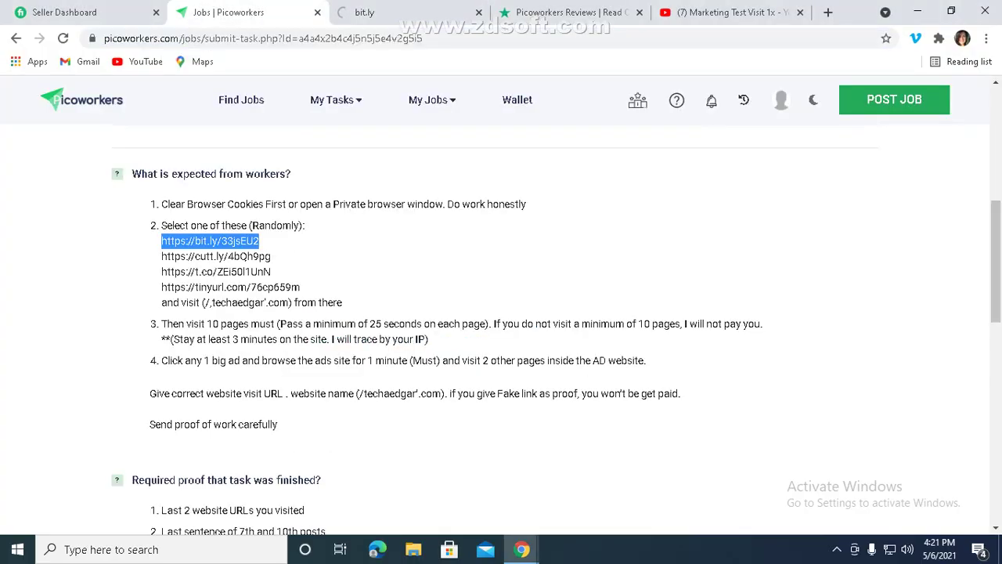
scroll(501, 313, "up", 5)
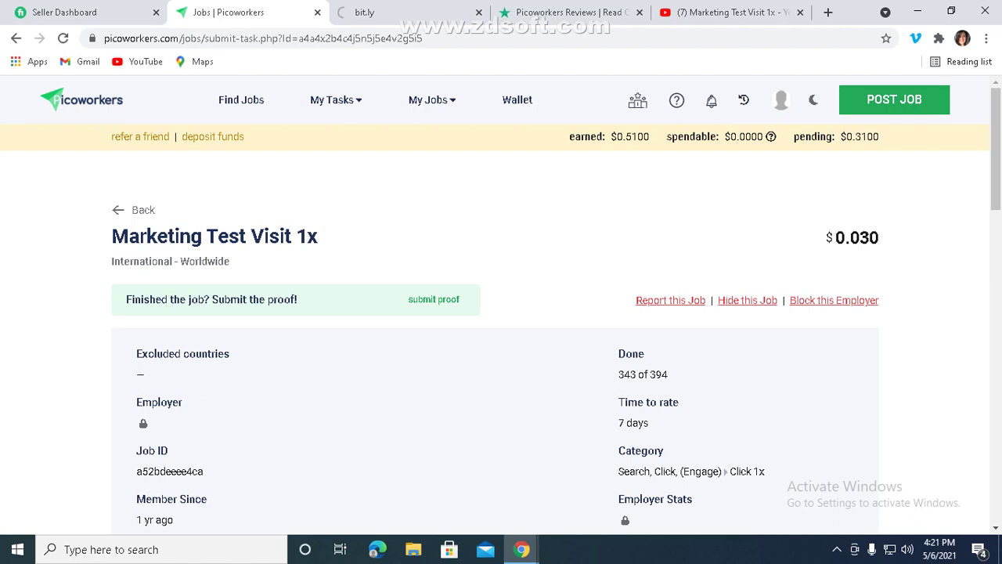
scroll(501, 329, "down", 2)
scroll(501, 329, "up", 1)
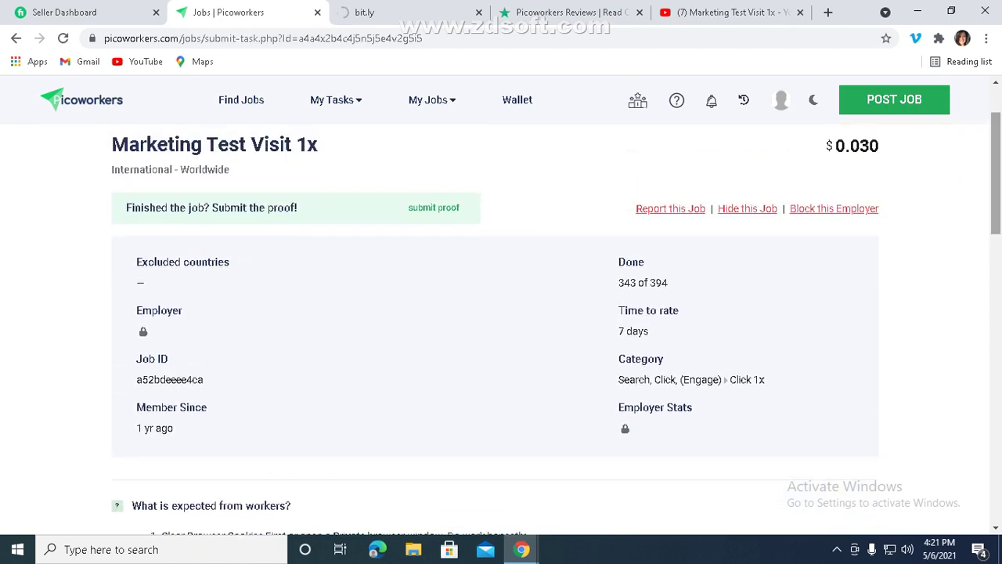
left_click_drag(668, 282, 656, 282)
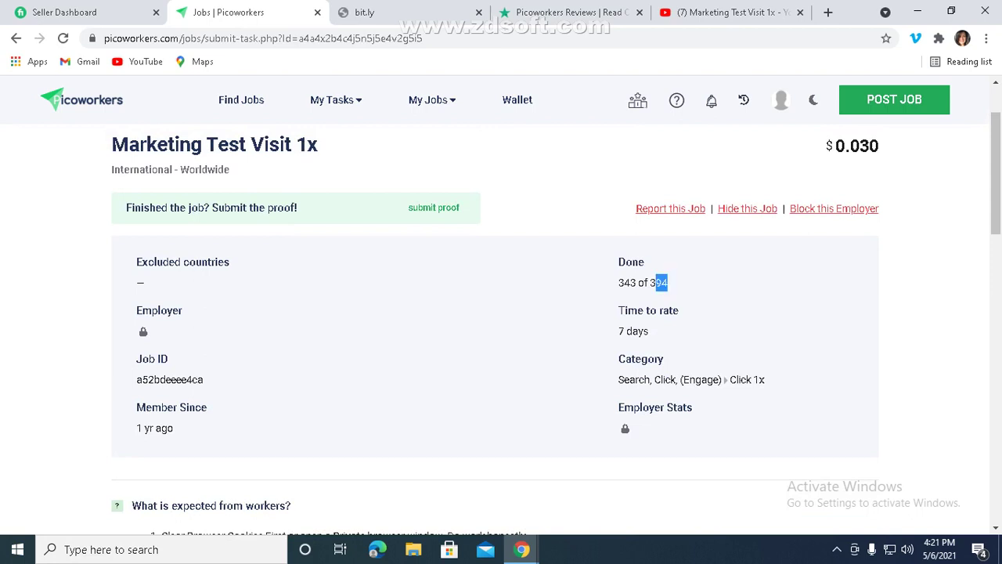
left_click_drag(624, 283, 630, 283)
left_click(629, 283)
mouse_move(996, 173)
left_mouse_down()
mouse_move(995, 192)
mouse_move(995, 156)
mouse_move(995, 200)
mouse_move(995, 141)
mouse_move(996, 231)
mouse_move(995, 191)
left_mouse_up()
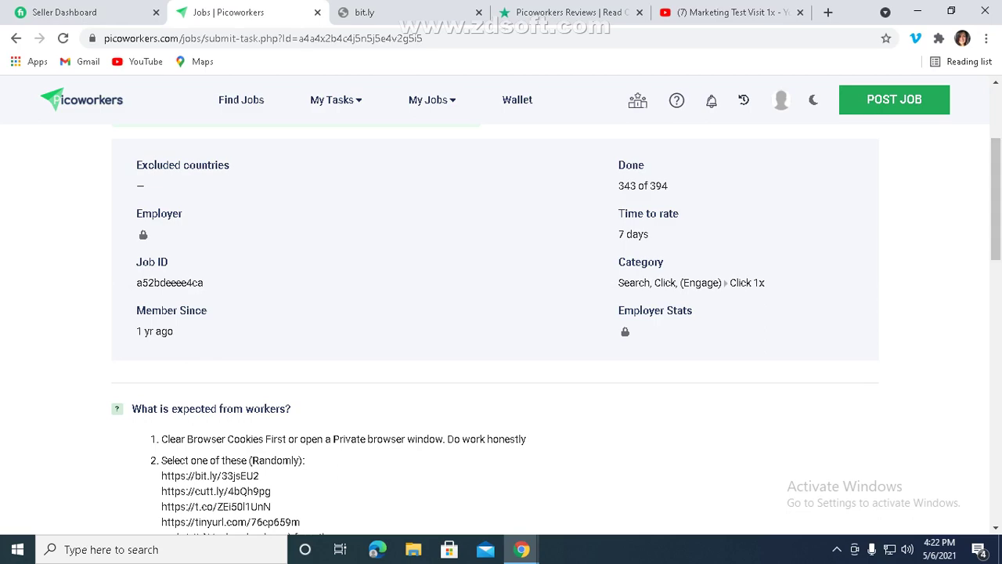
left_click_drag(996, 196, 995, 242)
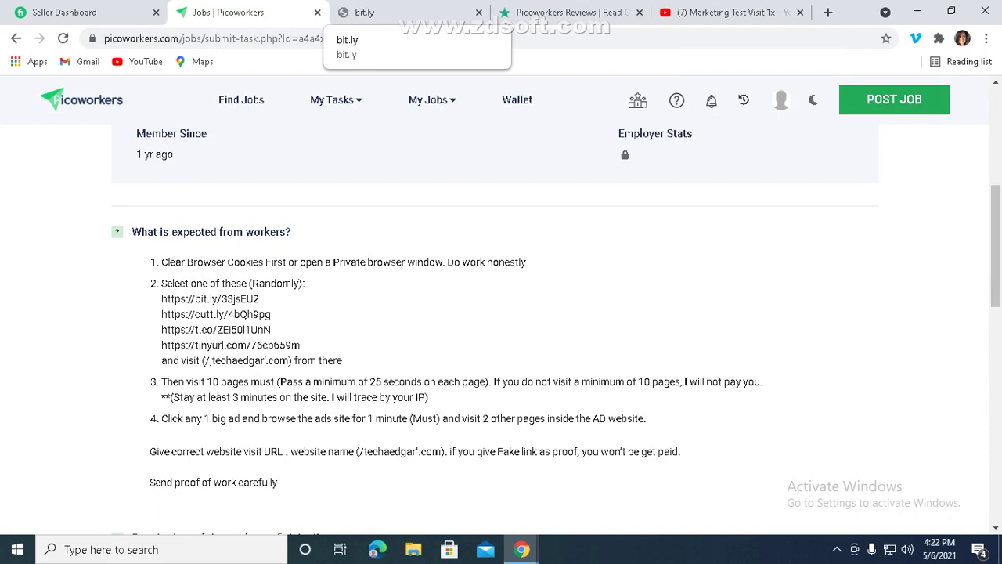
- On the bit.ly tab, connect the Flash VPN extension to Italy and load bit.ly/33jsEU2 again
left_click(368, 12)
left_click(938, 38)
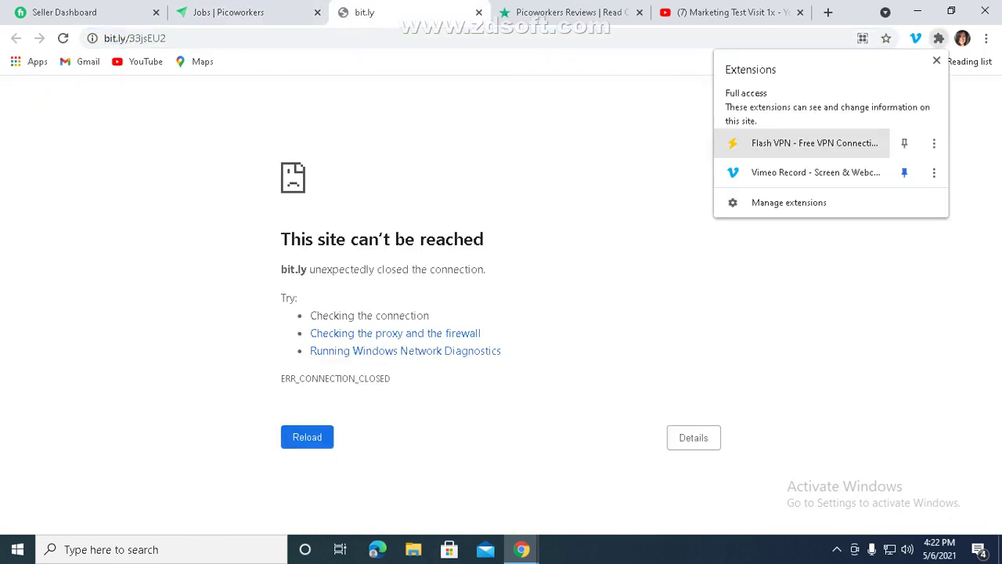
left_click(814, 143)
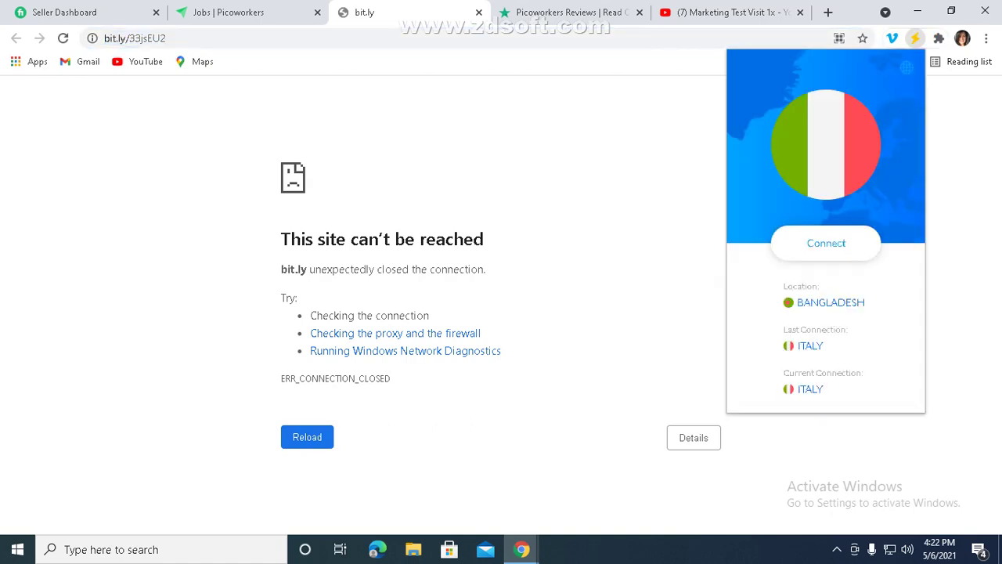
left_click(826, 243)
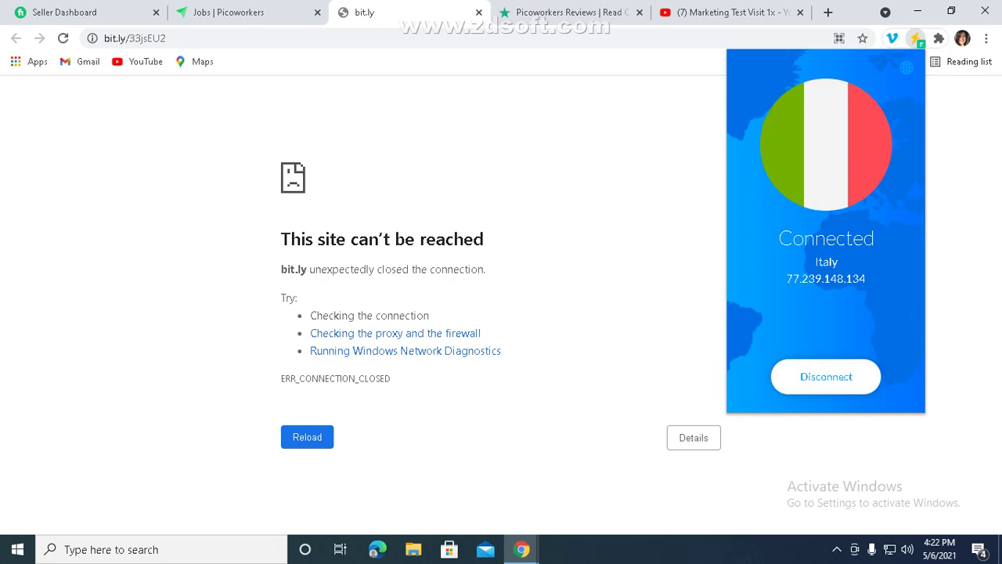
key("Escape")
left_click(135, 37)
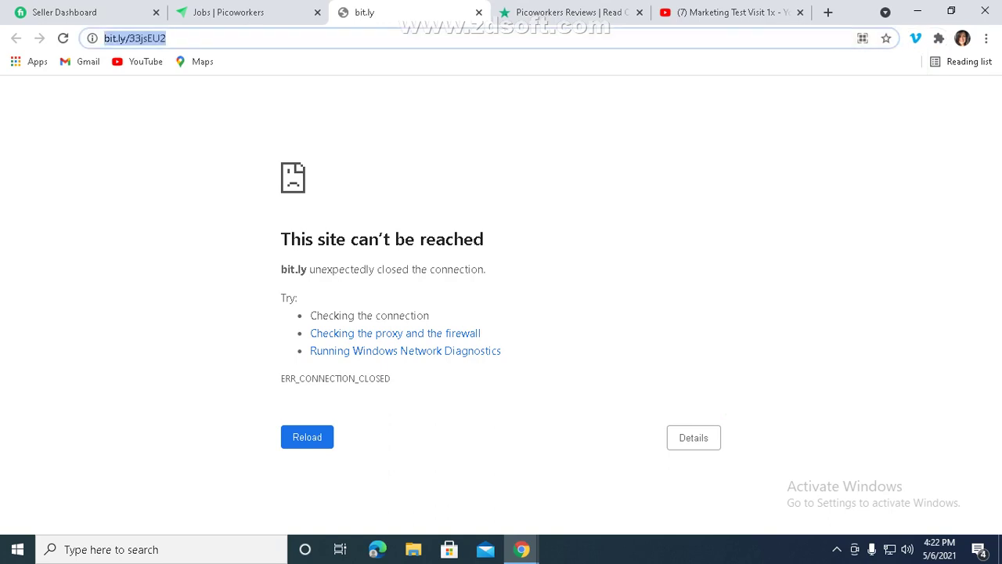
key("Return")
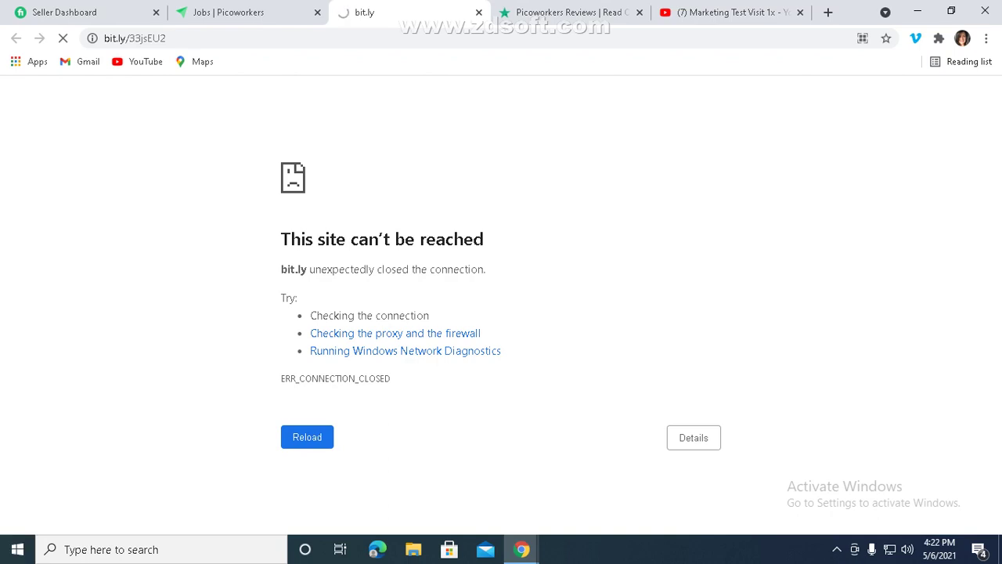
- Pin the Flash VPN extension in the browser
left_click(938, 37)
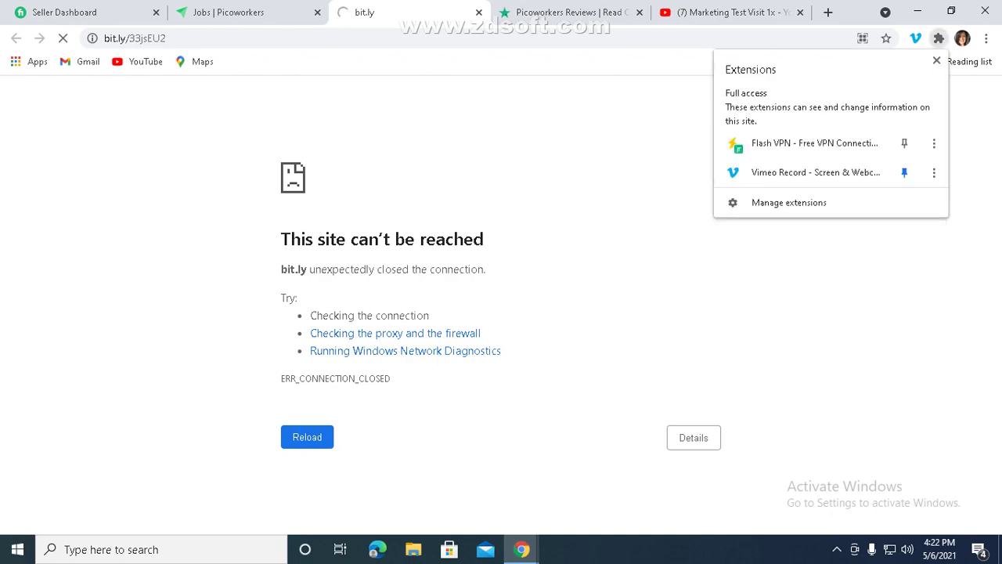
left_click(904, 144)
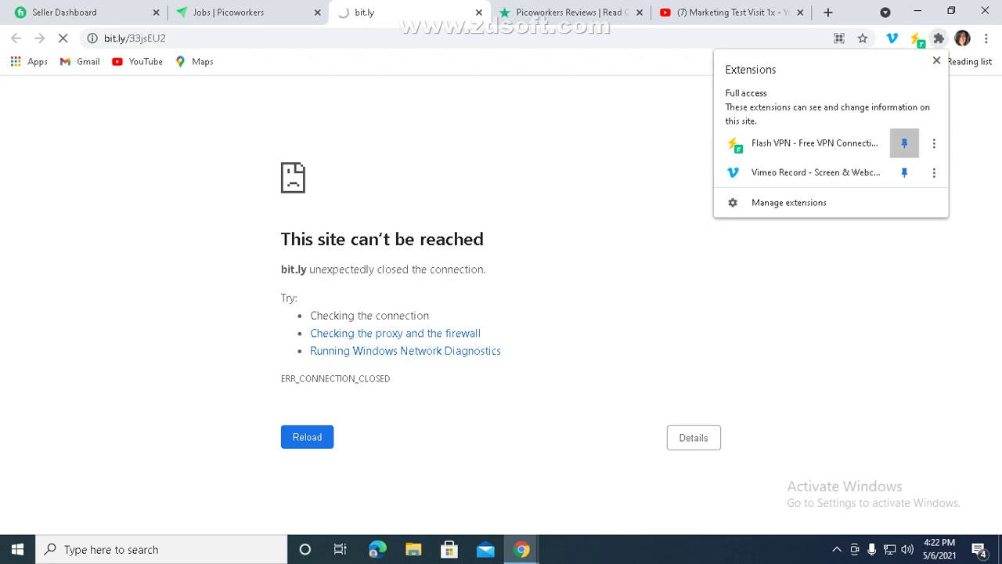
- Switch the Flash VPN connection to the United States server and close the extension's window
left_click(915, 37)
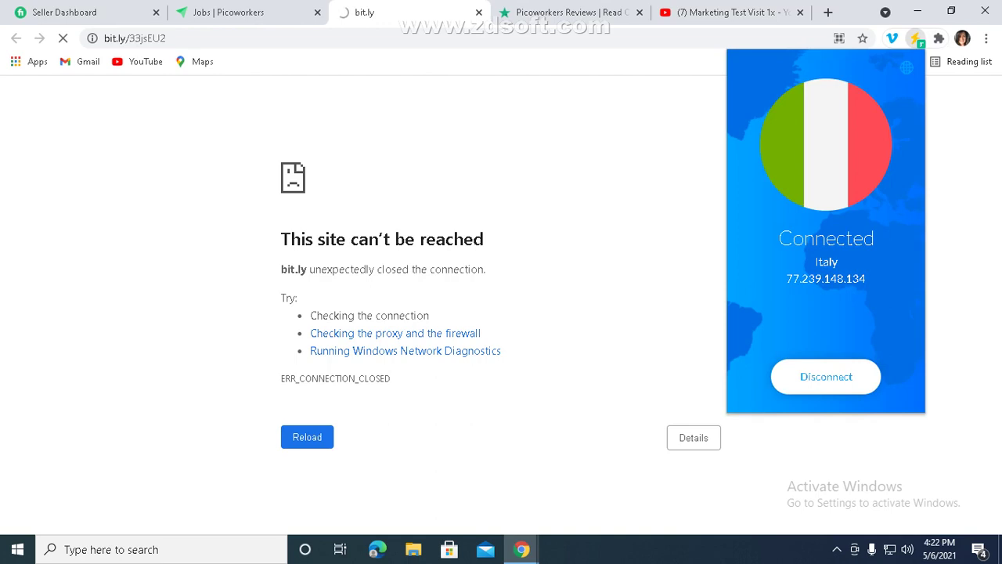
left_click(826, 152)
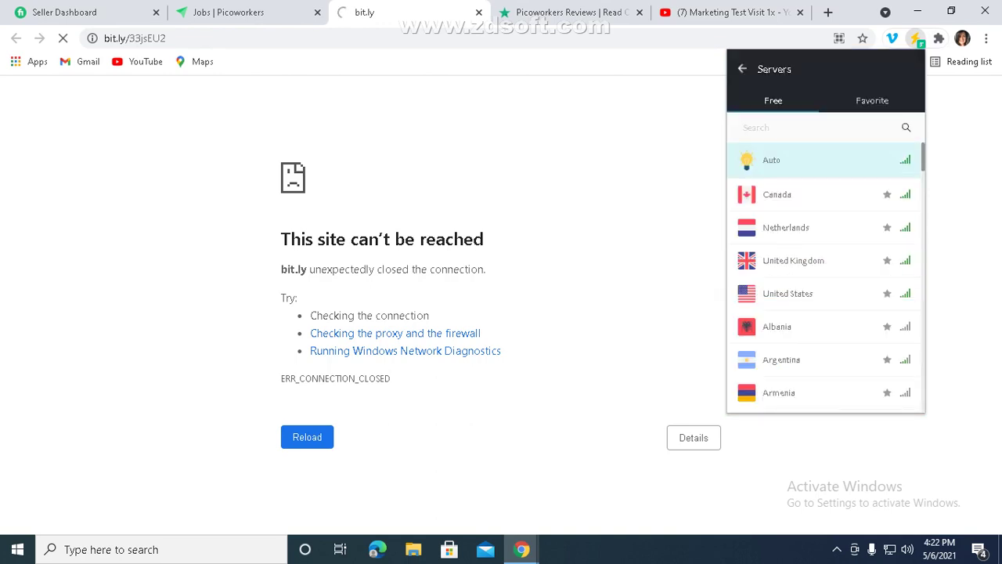
left_click(787, 293)
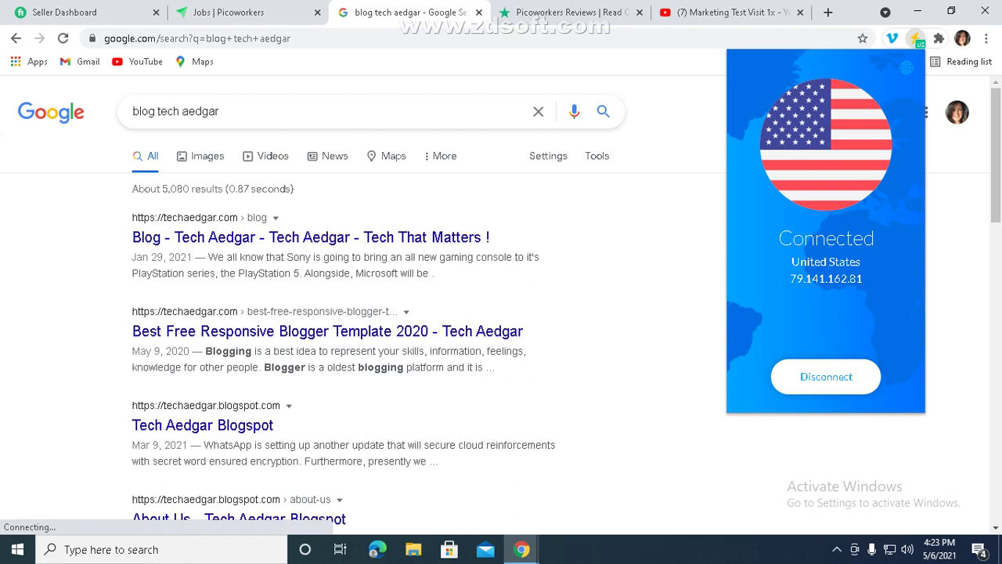
key("Escape")
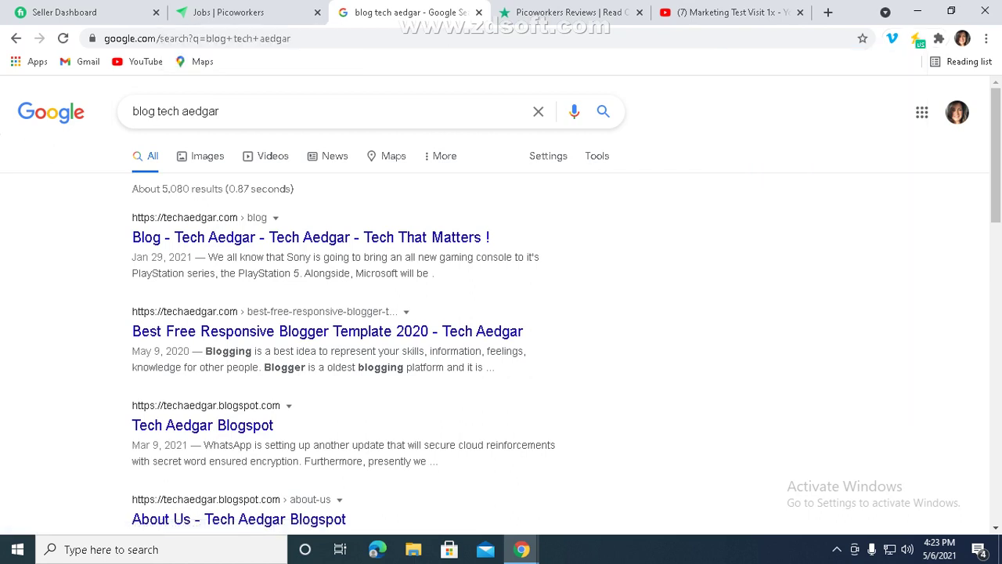
- On the Picoworkers tab, review the Marketing Test Visit 1x job's details, expected tasks and required proof
left_click(235, 12)
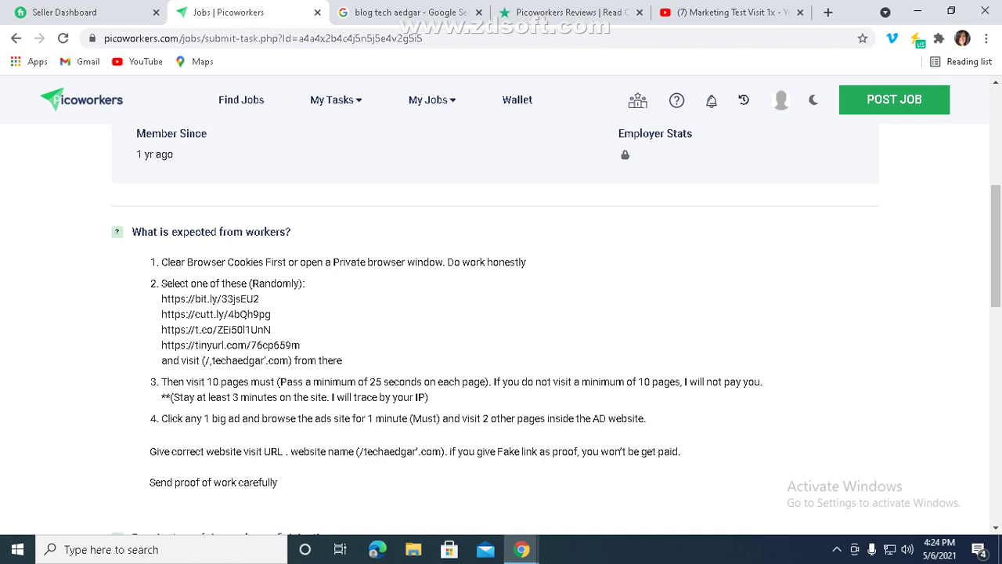
left_click(410, 12)
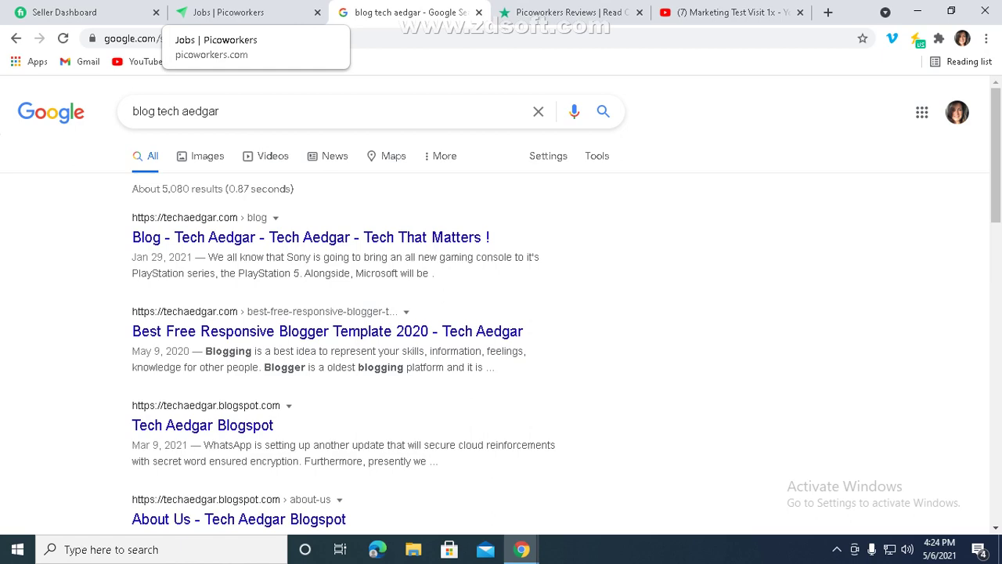
left_click(227, 11)
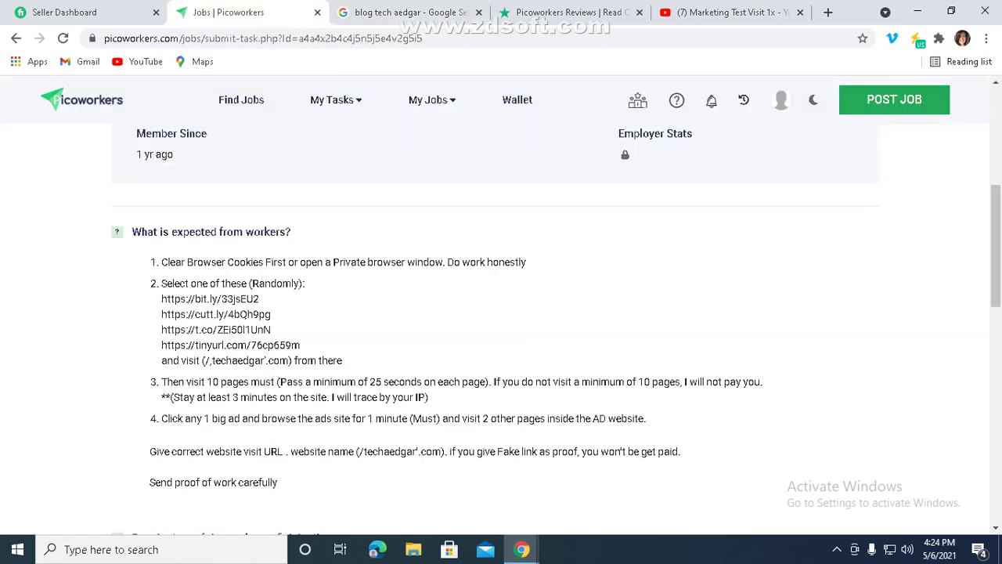
scroll(995, 245, "up", 5)
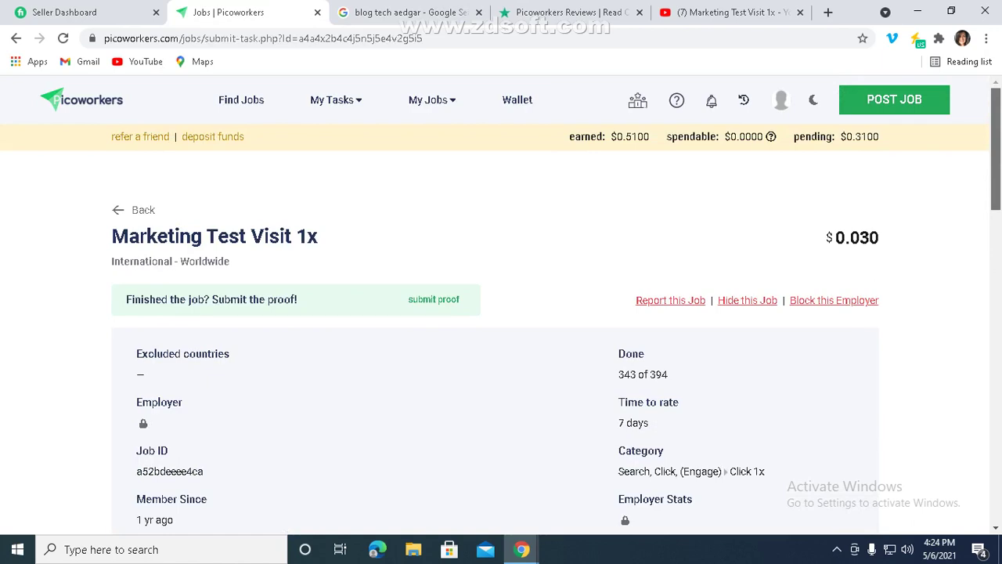
scroll(996, 246, "down", 5)
scroll(501, 329, "down", 2)
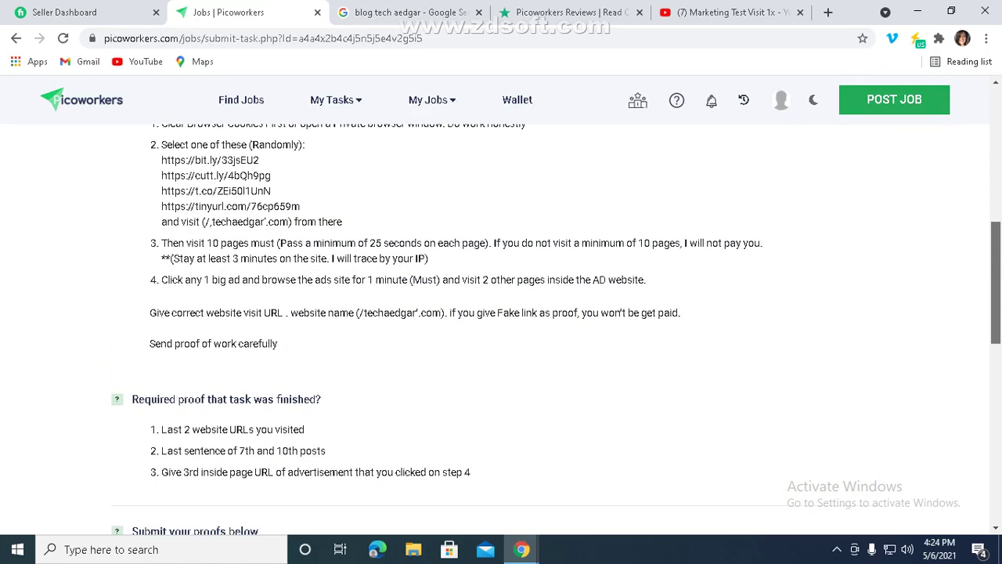
scroll(501, 329, "up", 1)
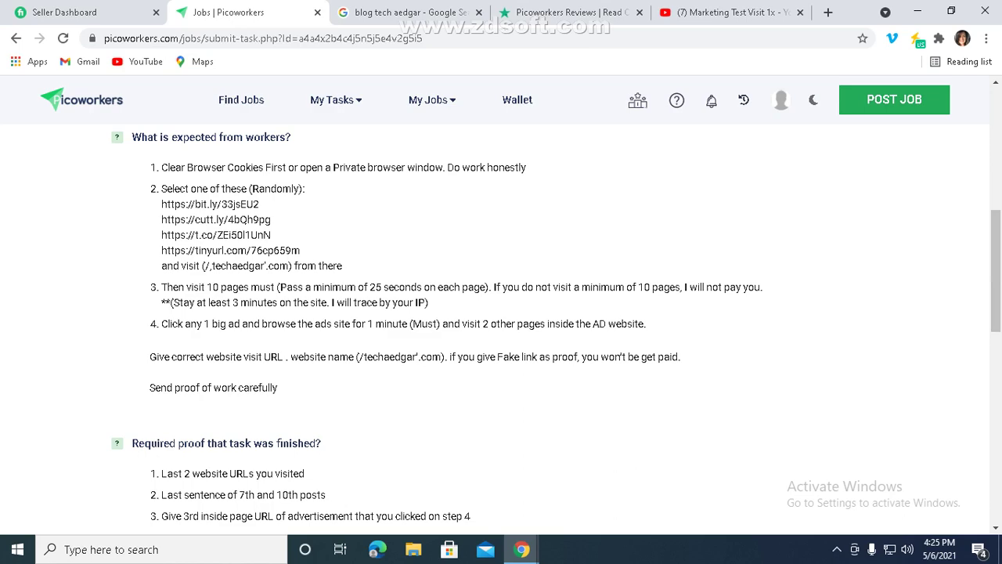
- Open the "Blog - Tech Aedgar" result from the Google search and check the job's required proof again on the Picoworkers tab
left_click(407, 11)
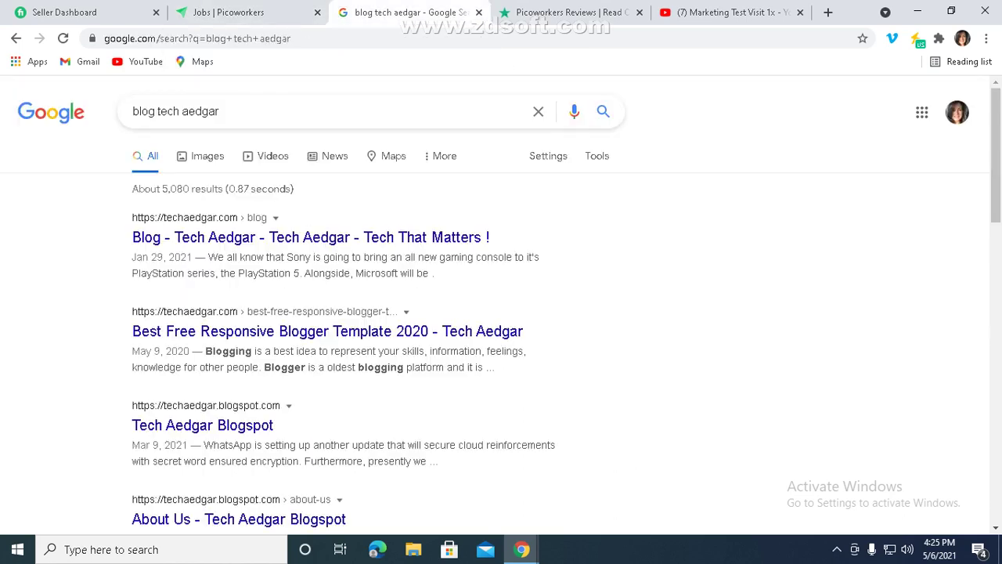
left_click(314, 237)
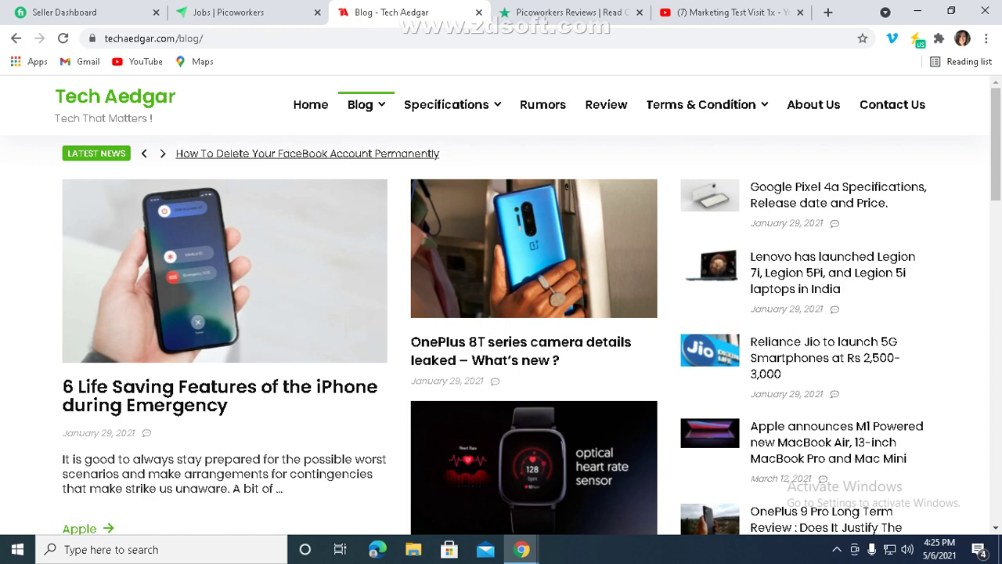
key("ctrl+shift+Tab")
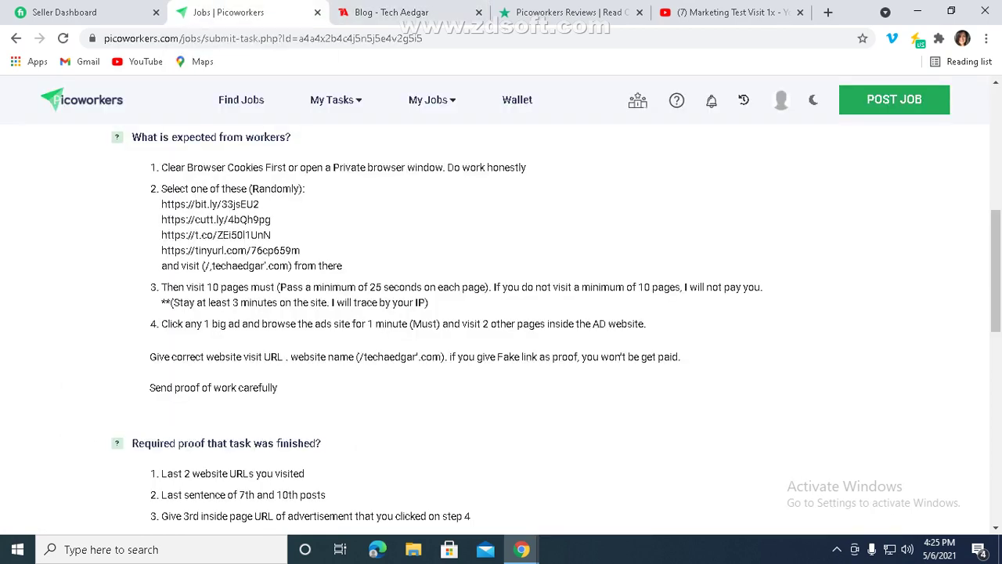
scroll(556, 323, "down", 1)
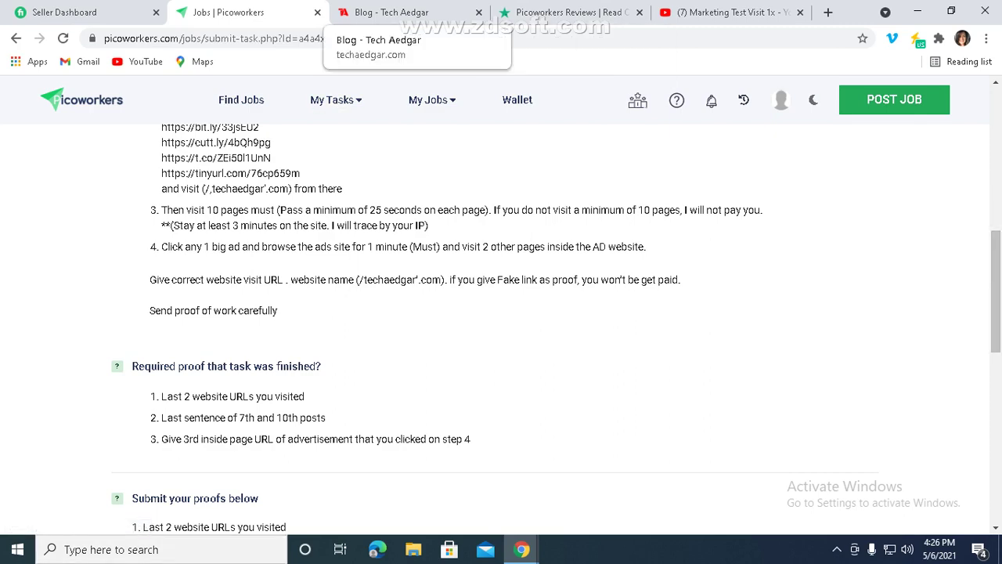
- Look through the Tech Aedgar blog page for its posts and the ad at the end, then return to its start
left_click(391, 11)
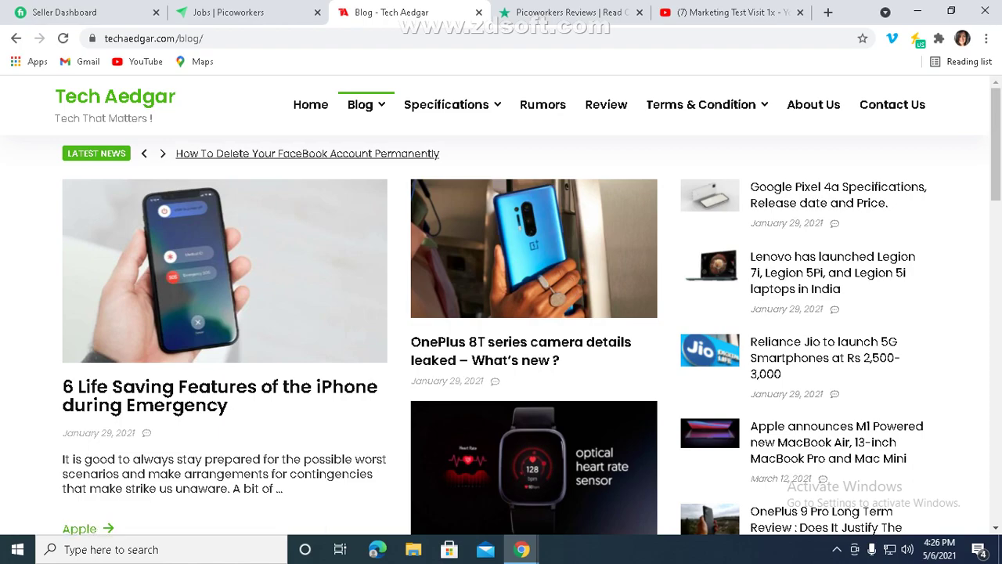
scroll(500, 313, "down", 10)
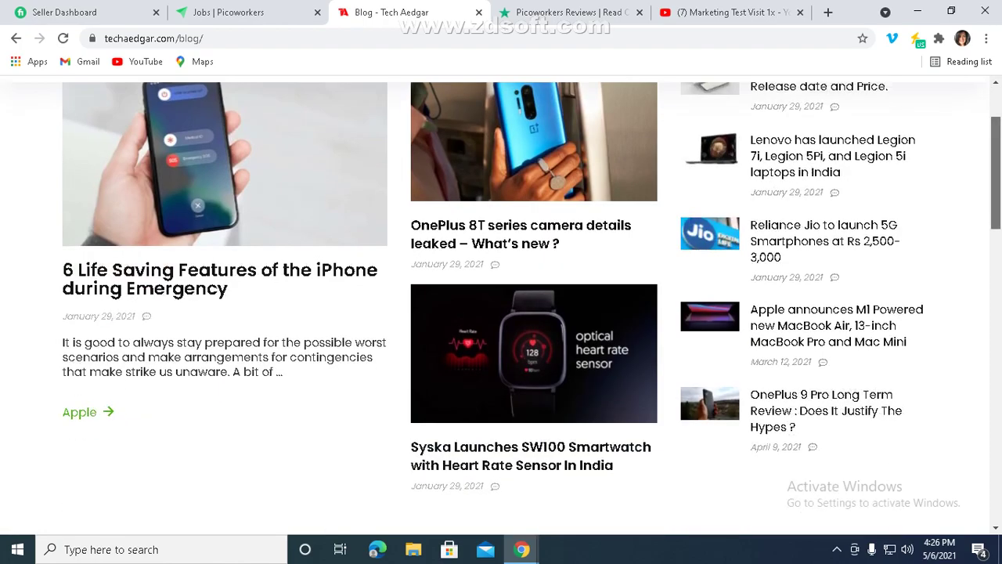
scroll(501, 336, "down", 3)
scroll(501, 336, "up", 2)
scroll(501, 337, "down", 5)
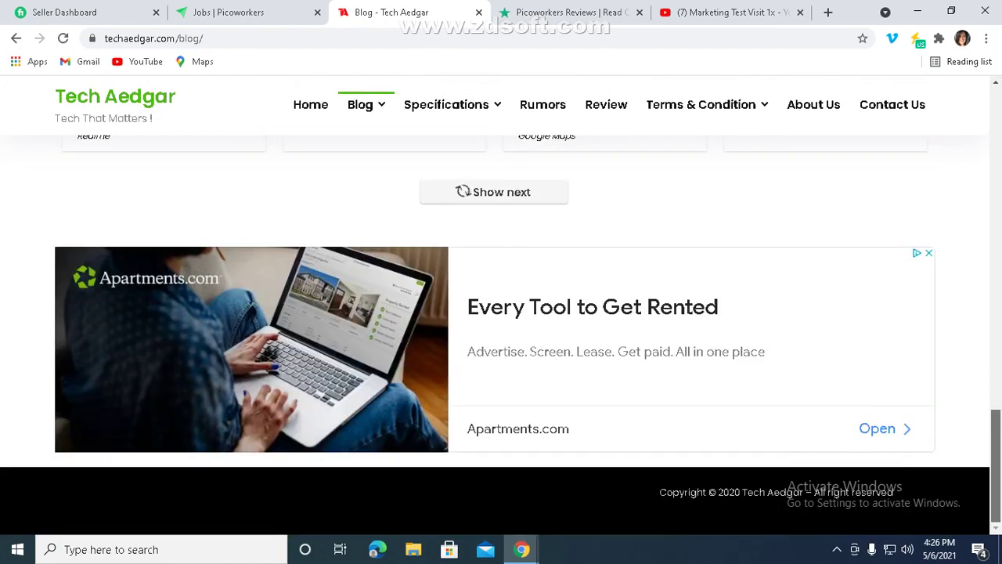
scroll(501, 336, "up", 15)
scroll(501, 313, "up", 3)
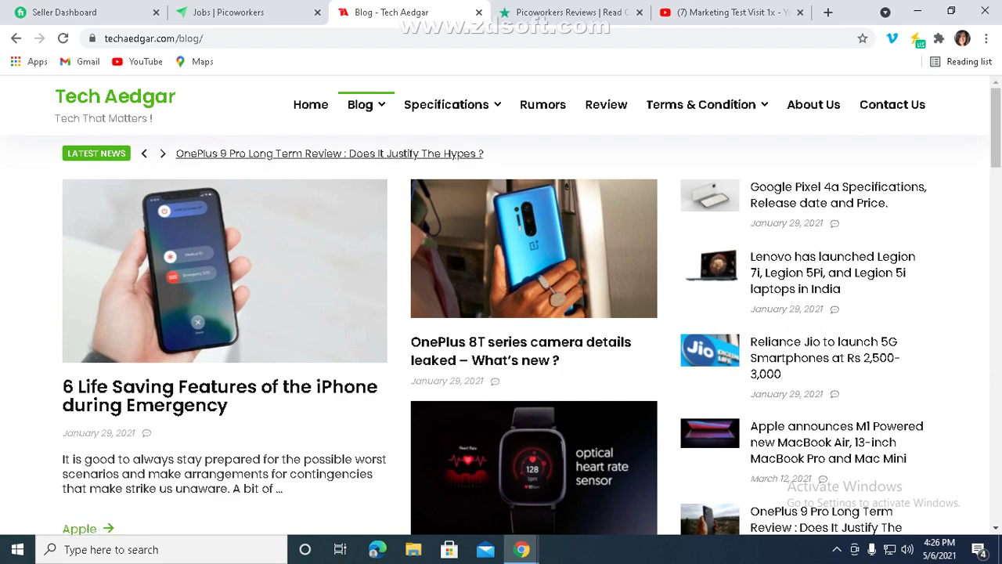
scroll(501, 313, "down", 20)
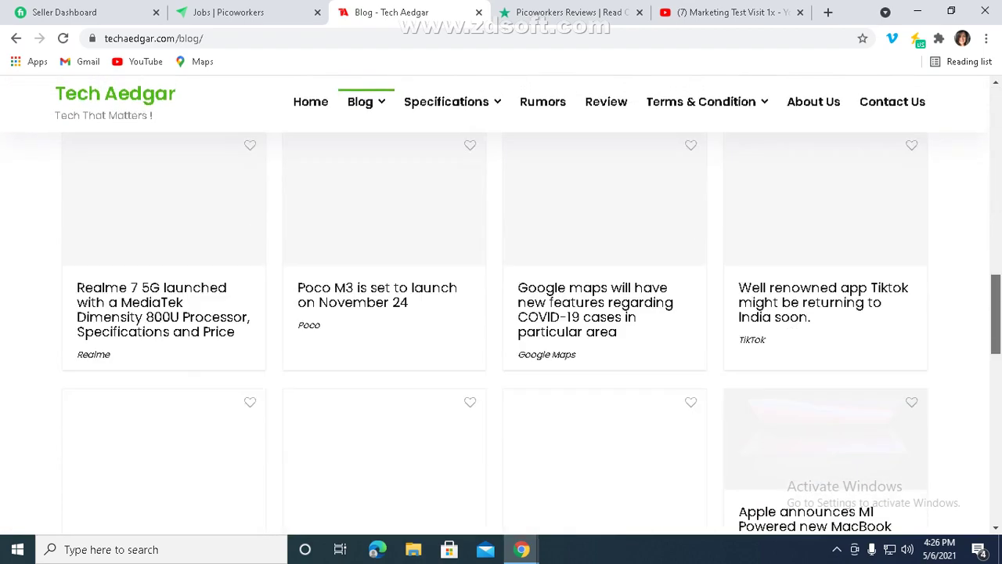
scroll(501, 313, "up", 20)
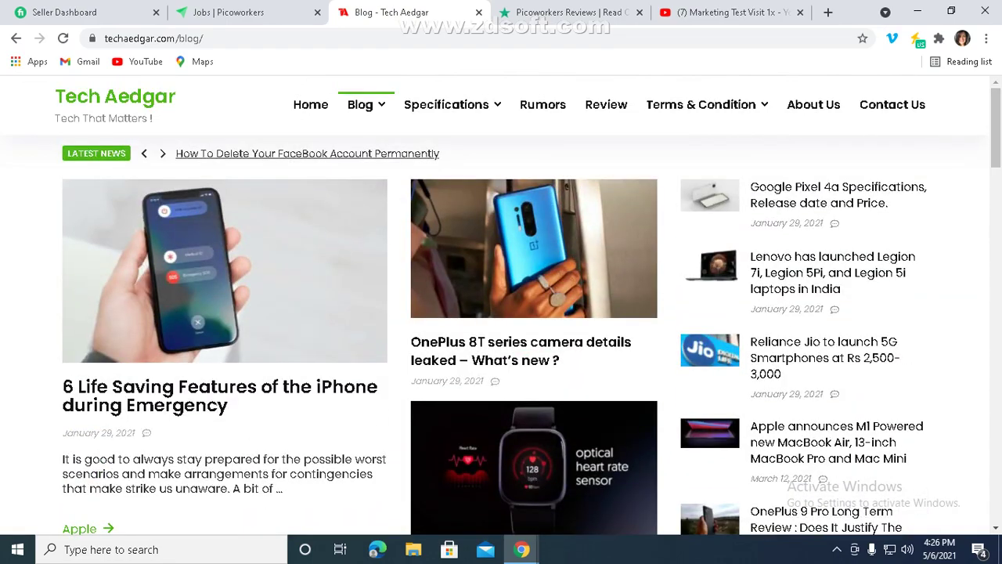
- Return to the Picoworkers tab and open the Find Jobs list
left_click(227, 11)
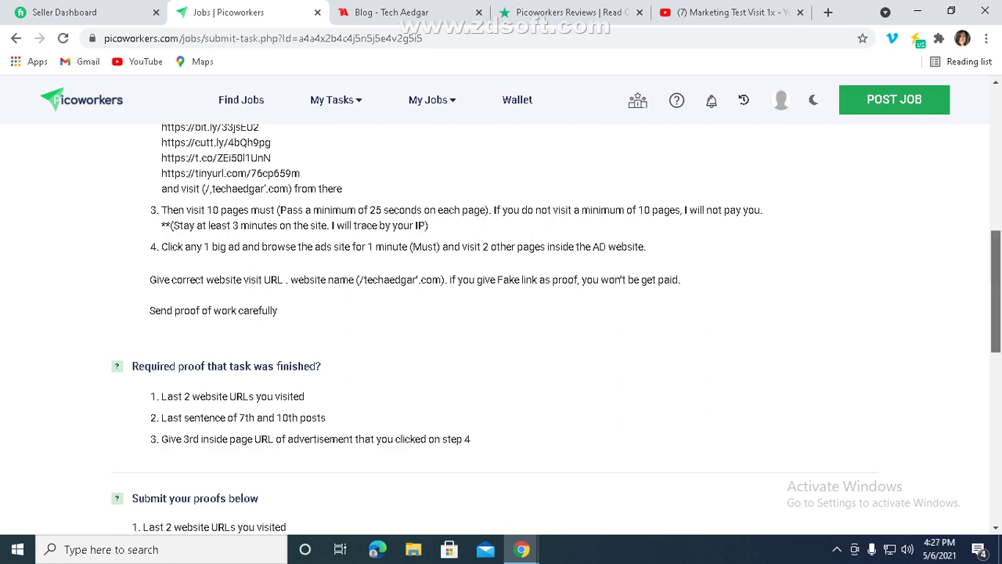
left_click_drag(996, 291, 996, 146)
left_click(241, 99)
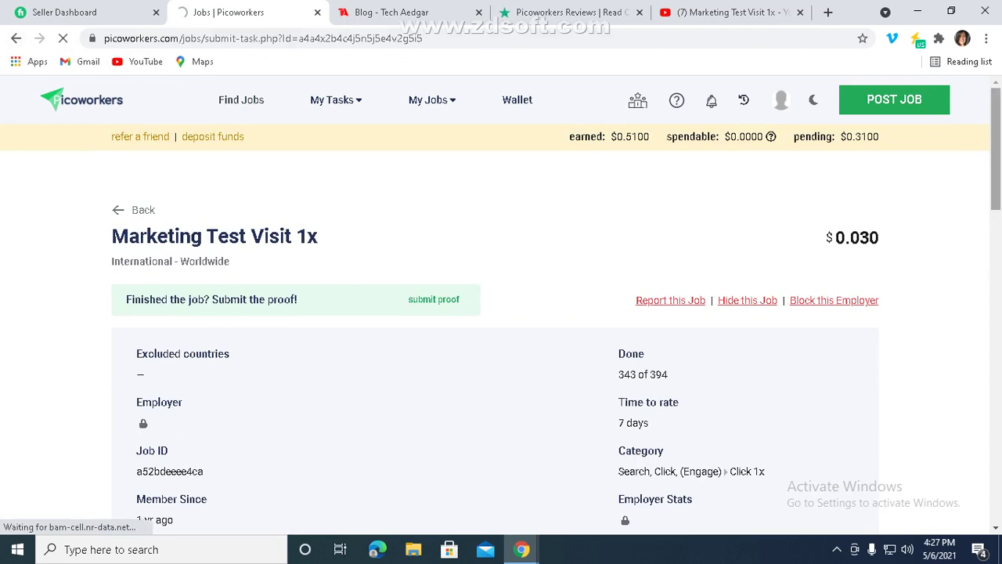
scroll(500, 313, "down", 7)
left_click(16, 38)
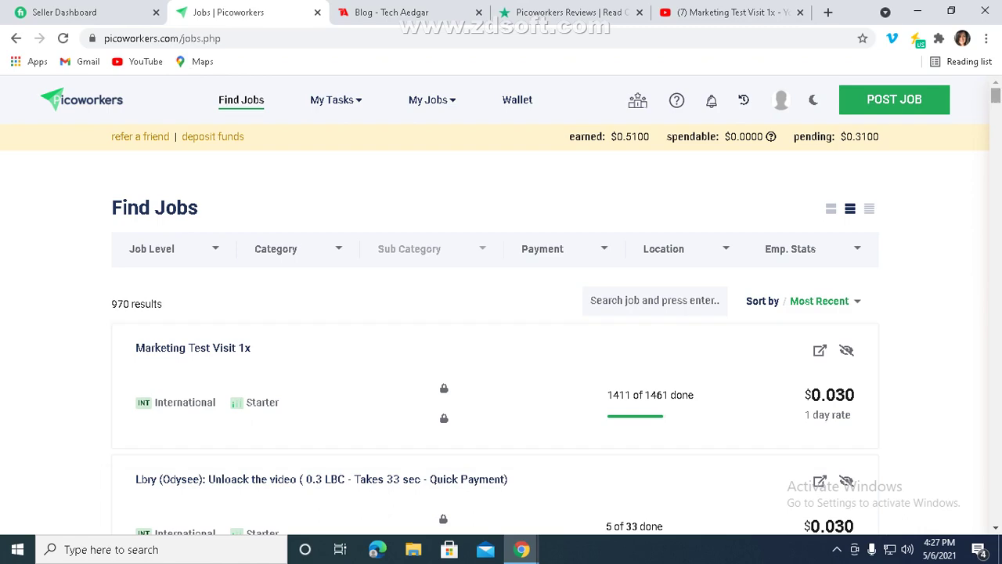
- Browse the Find Jobs list and open the "Gmail: Create an Account" job paying $0.080
scroll(501, 305, "down", 4)
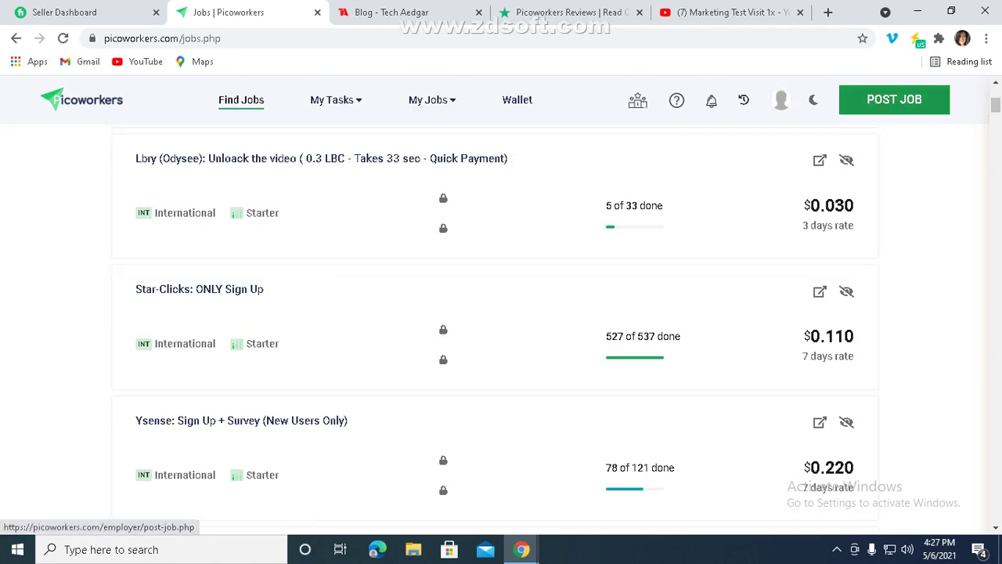
scroll(501, 329, "down", 5)
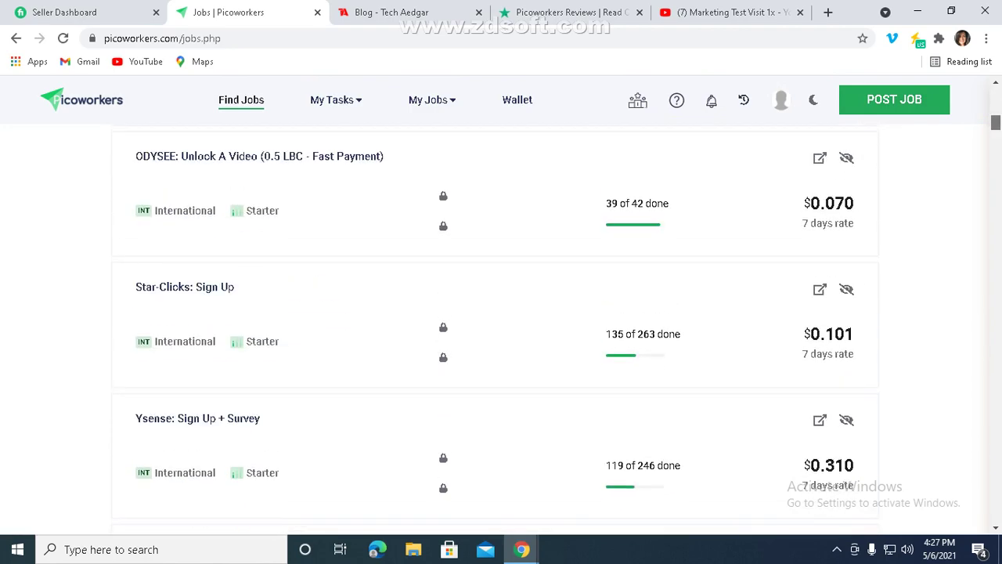
scroll(500, 321, "down", 3)
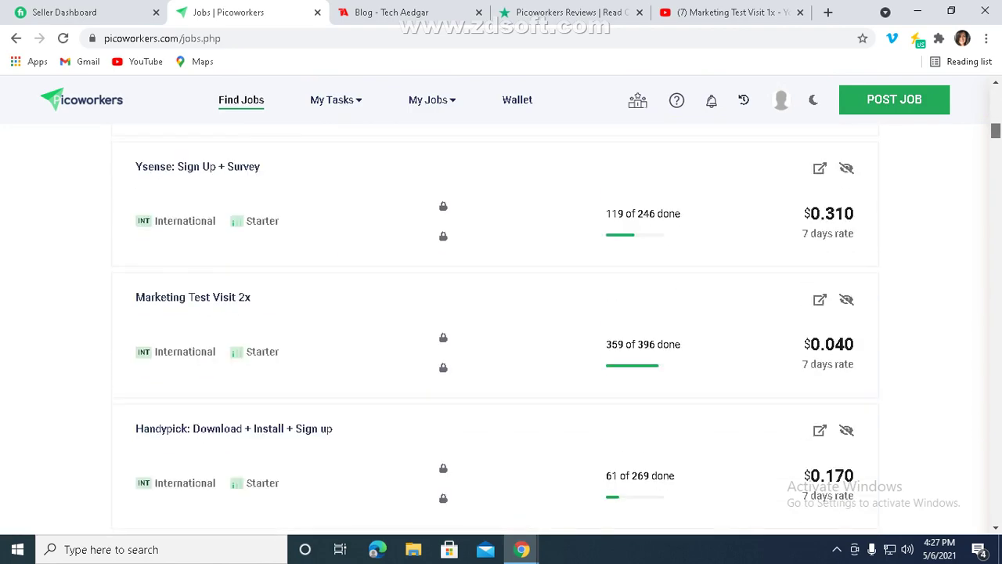
scroll(501, 329, "down", 5)
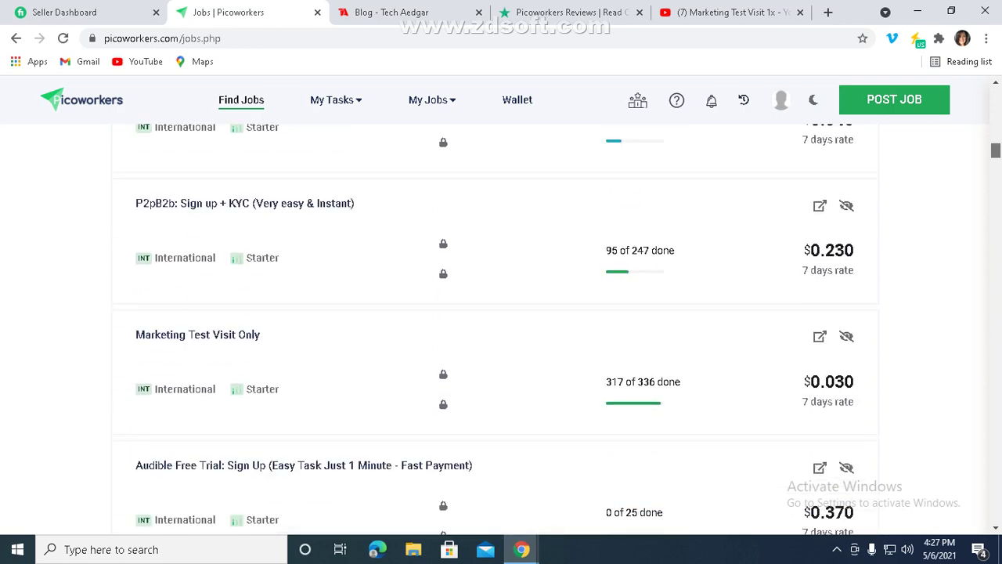
scroll(501, 329, "down", 3)
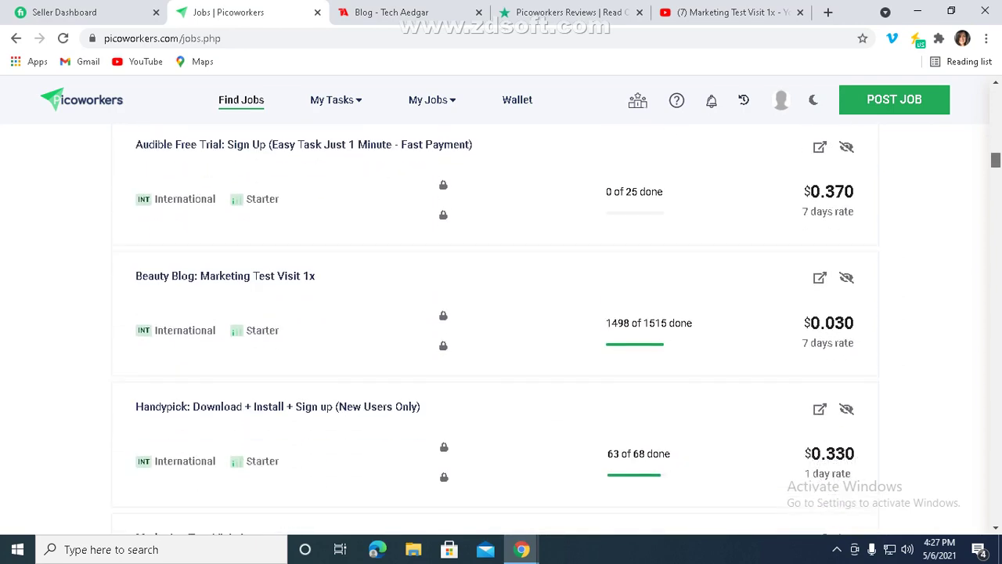
scroll(501, 329, "down", 4)
scroll(501, 329, "down", 2)
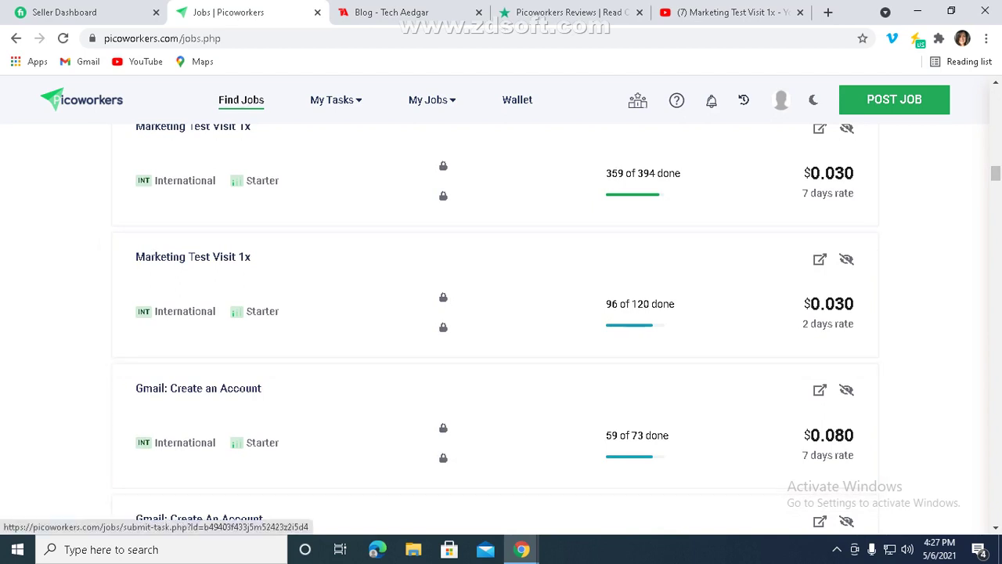
left_click(501, 426)
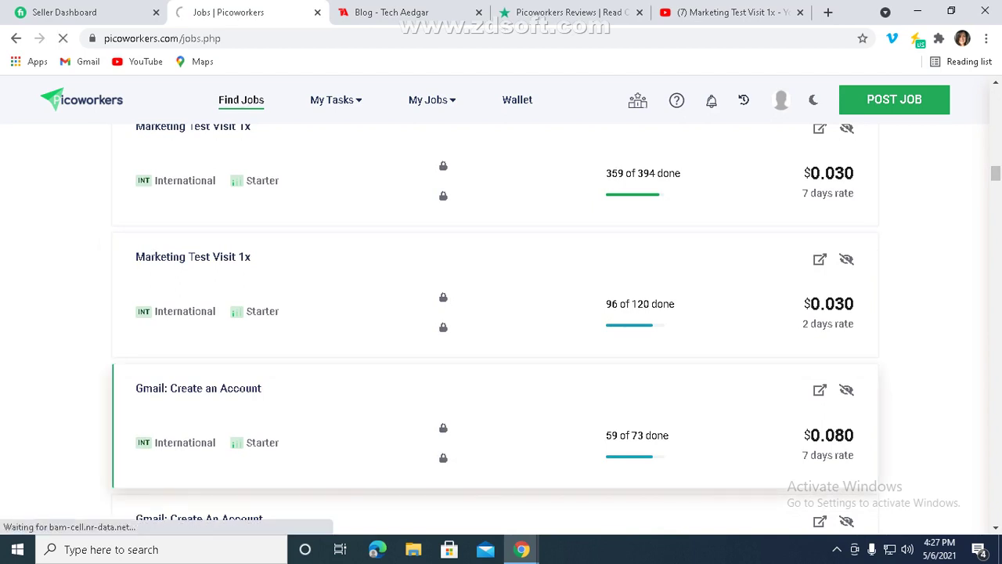
- Review the Gmail job's worker instructions, its required proof and the fields for submitting the email address and password used
scroll(501, 329, "down", 3)
scroll(501, 328, "down", 2)
scroll(501, 329, "up", 2)
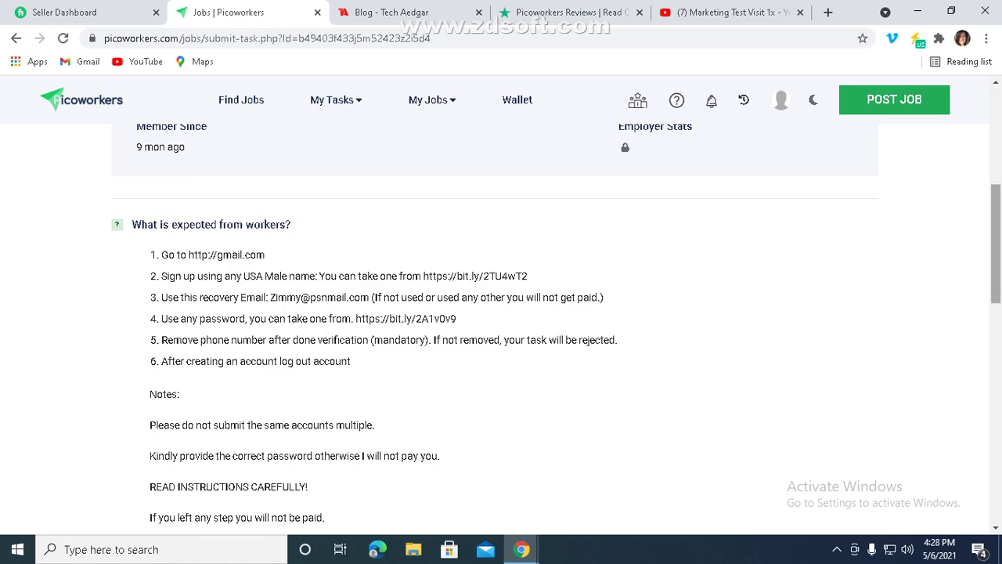
scroll(501, 329, "down", 5)
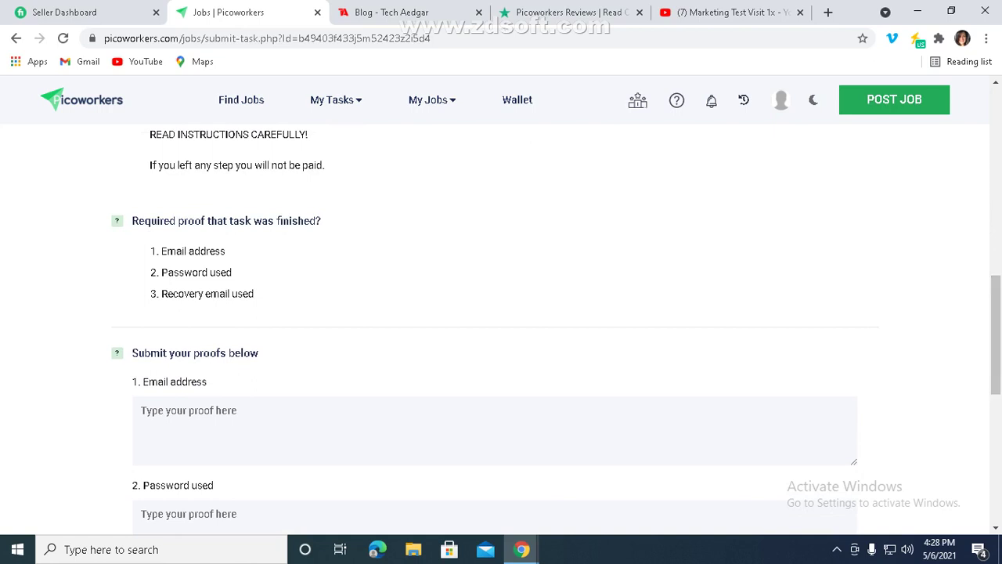
left_click_drag(161, 251, 225, 251)
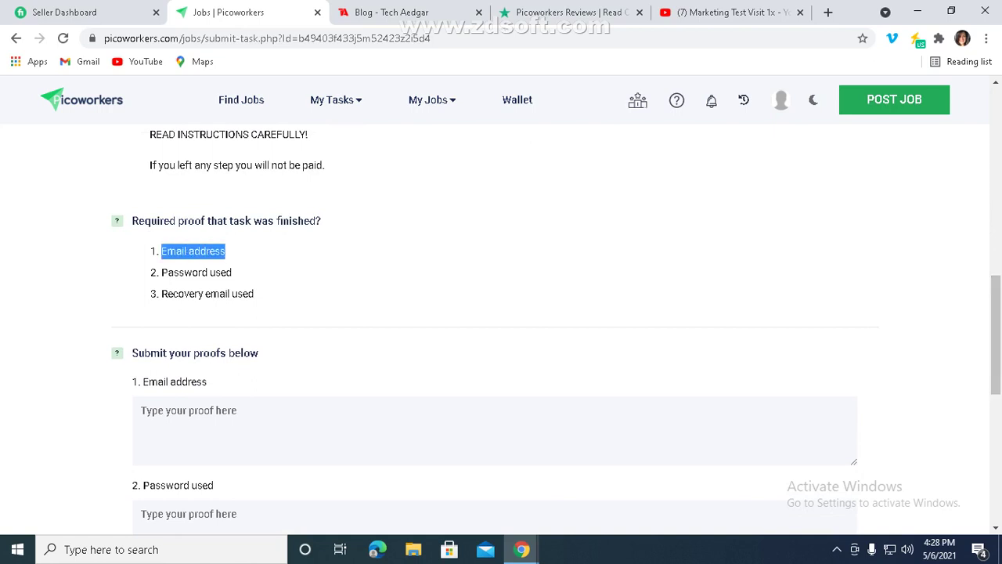
left_click(188, 410)
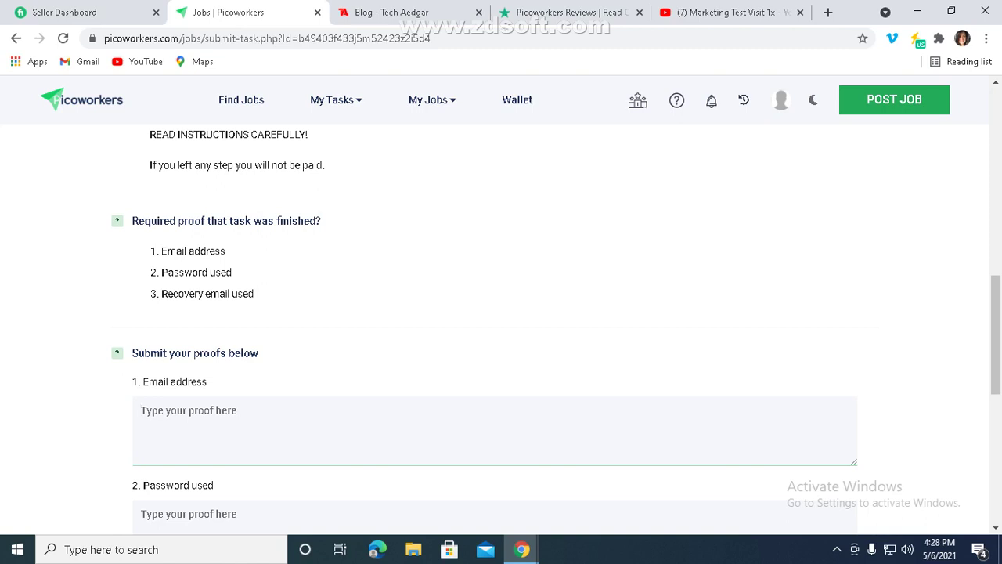
scroll(495, 313, "down", 3)
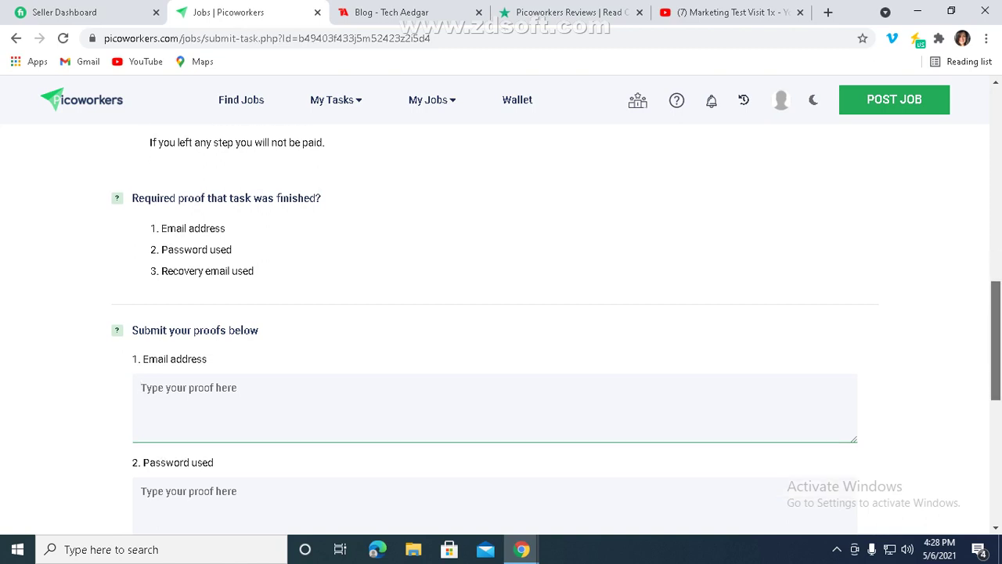
- Check the proof fields for the password used and the recovery email used in the Gmail job
left_click(141, 256)
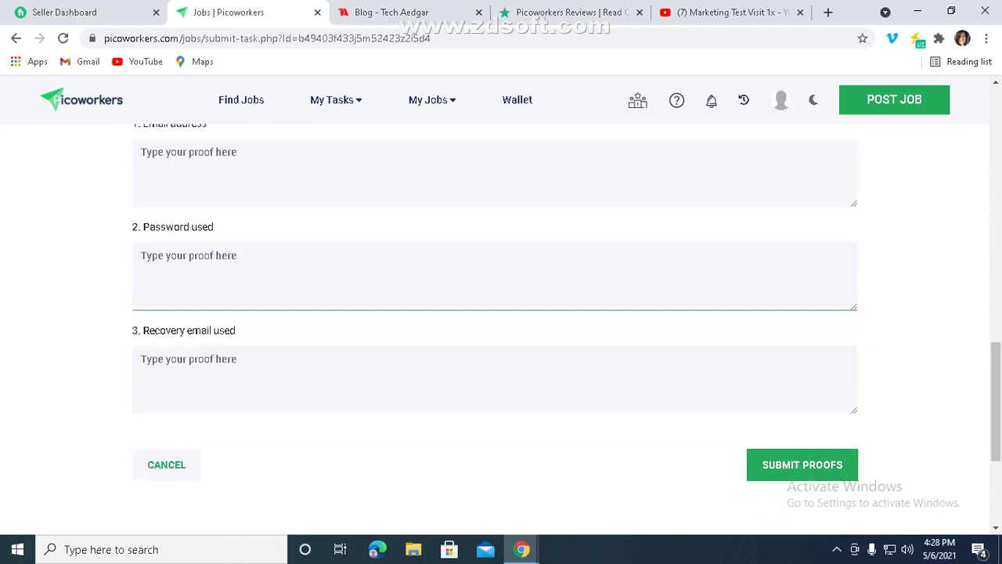
left_click(142, 359)
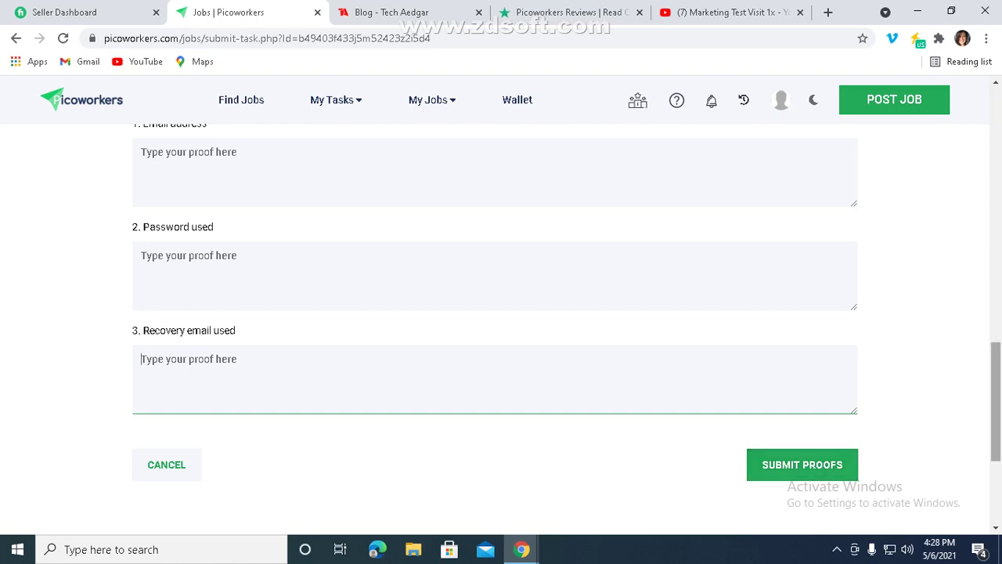
scroll(501, 313, "up", 5)
- Reread the Gmail job's six numbered worker instructions, highlighting them and clearing the highlight again
left_click(732, 12)
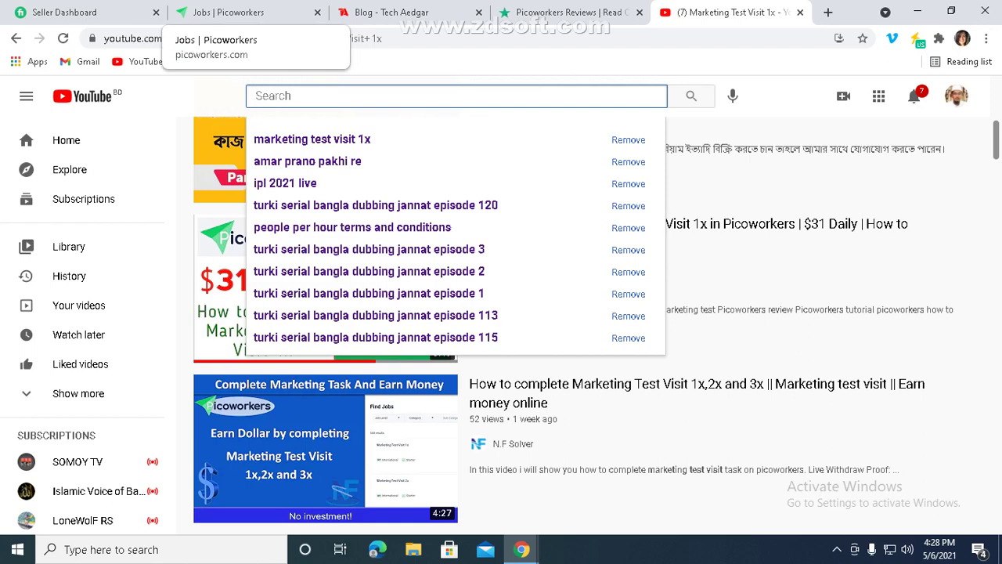
left_click(235, 12)
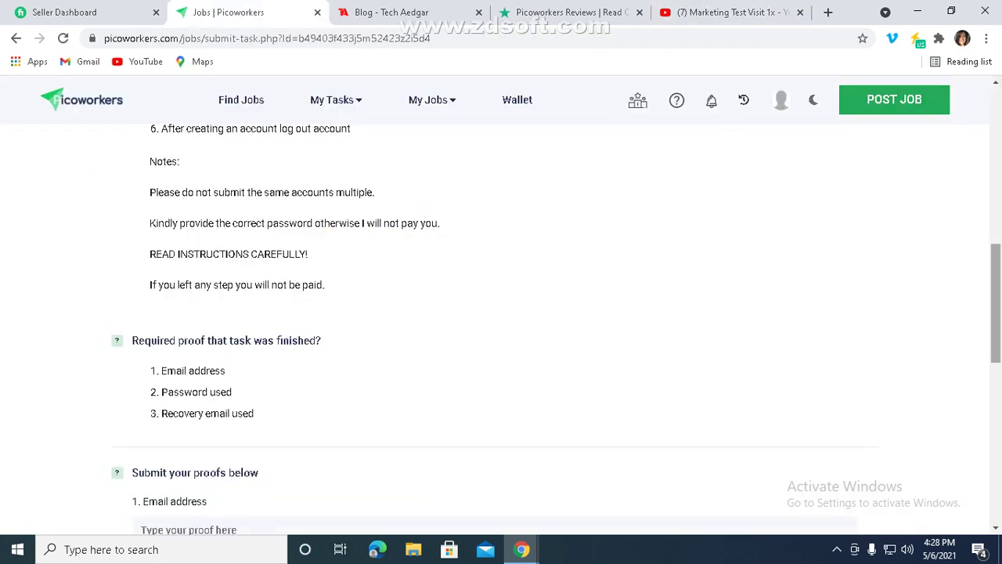
scroll(501, 328, "up", 3)
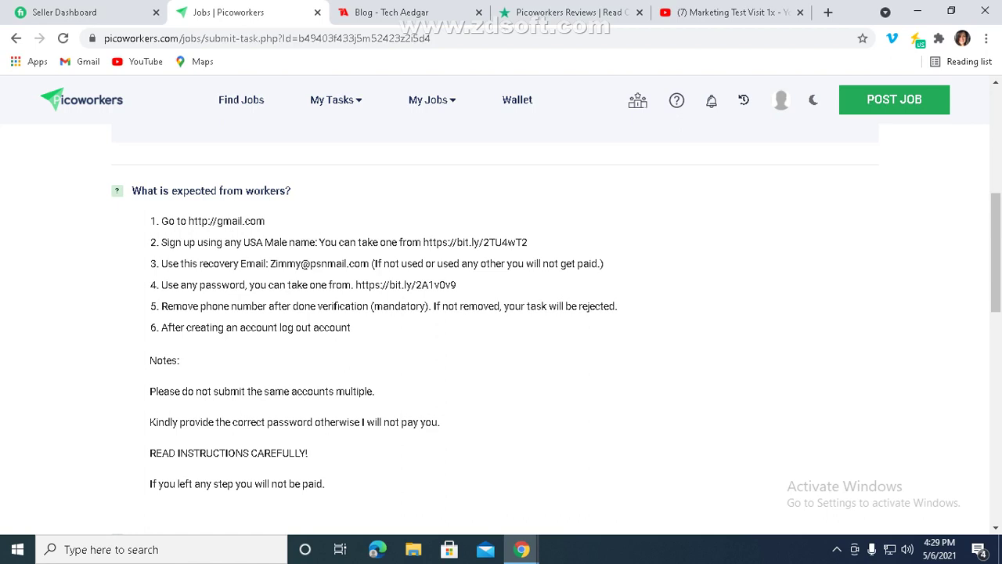
left_click_drag(168, 221, 351, 327)
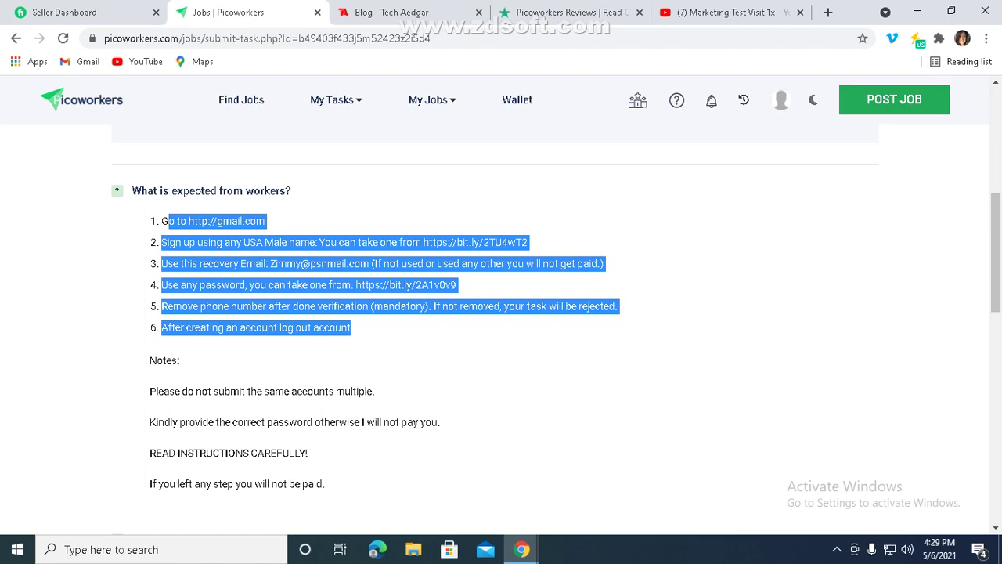
left_click(461, 337)
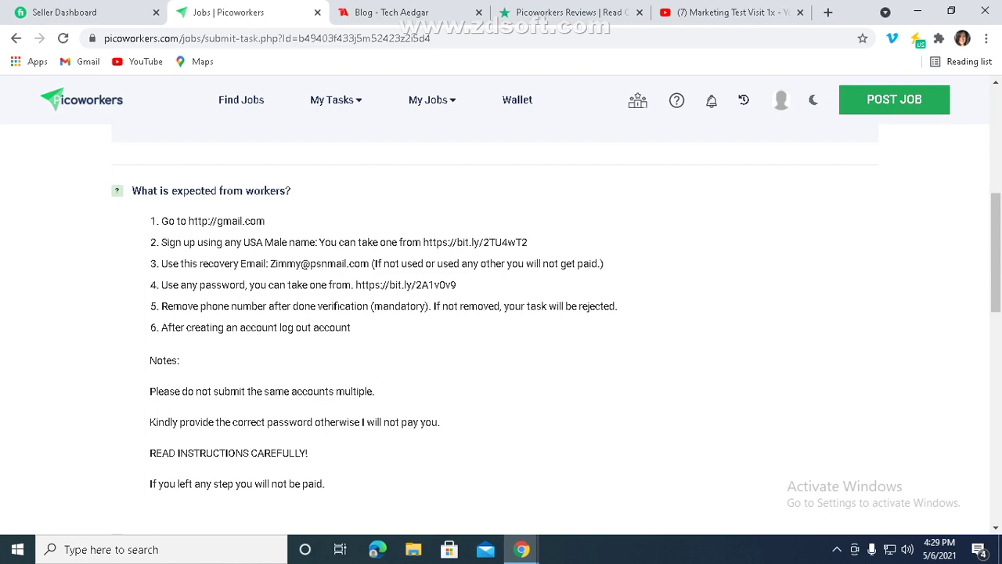
- Review the Gmail job's notes and required proof, and go through its three proof fields to the recovery email
scroll(996, 251, "down", 1)
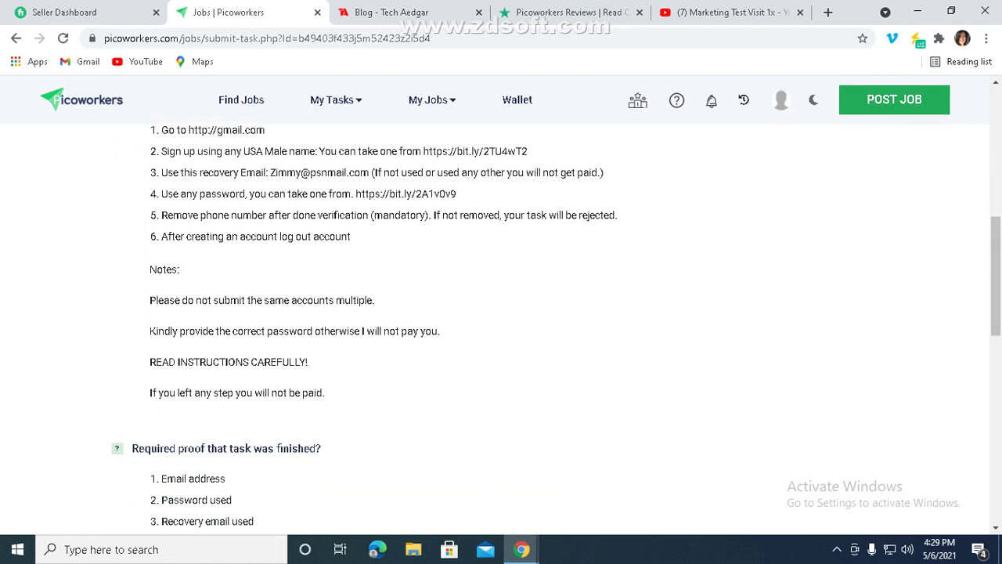
scroll(995, 277, "down", 9)
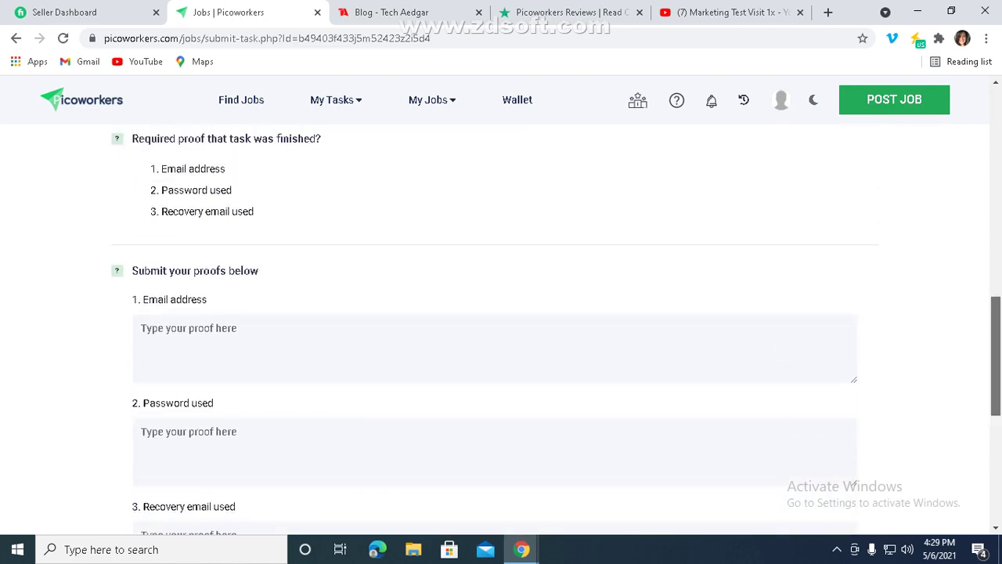
scroll(996, 392, "up", 2)
key("Tab")
key("Tab")
key("Tab")
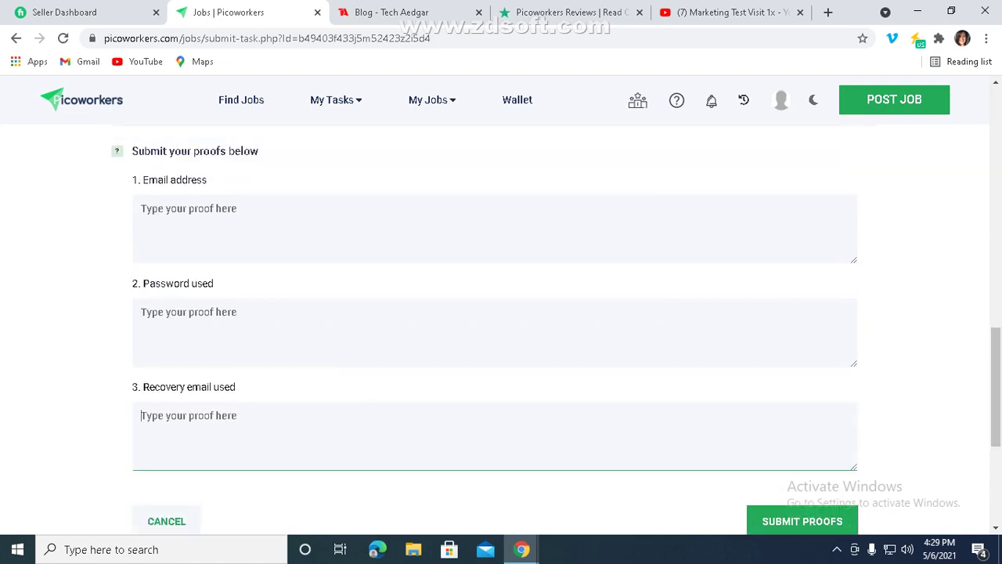
- Return to the Find Jobs list, highlight the pending balance and open the list of finished tasks
left_click(82, 100)
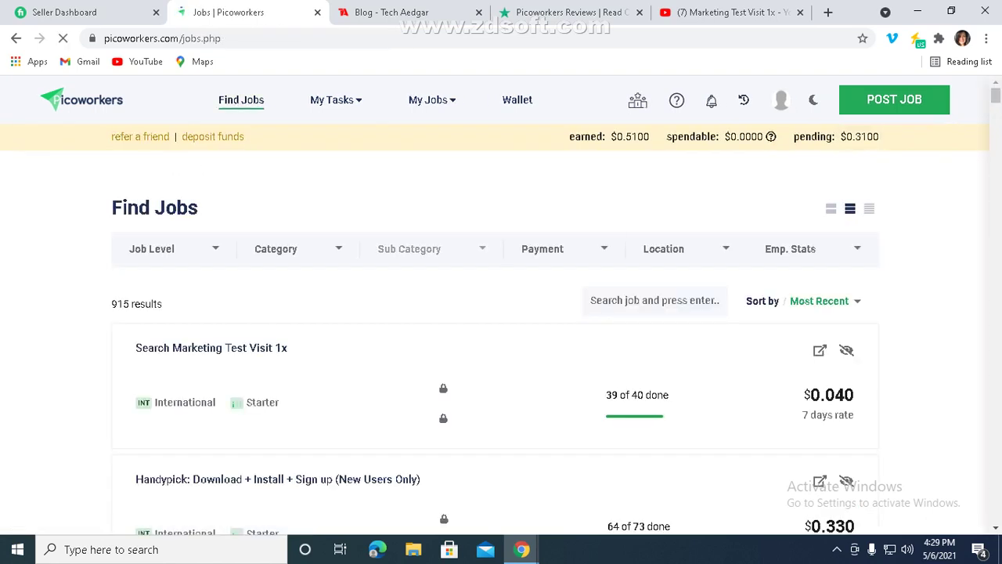
double_click(862, 137)
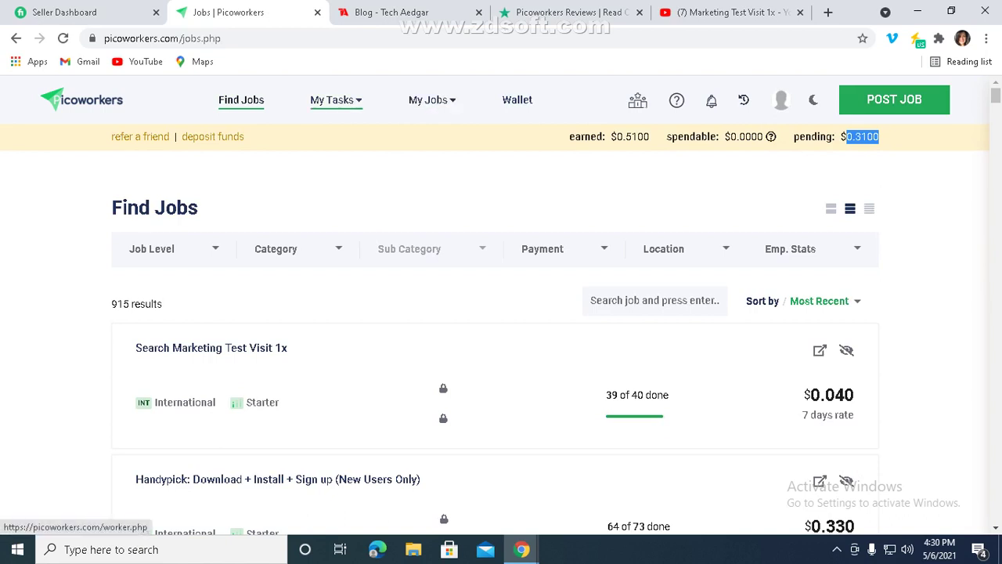
mouse_move(332, 100)
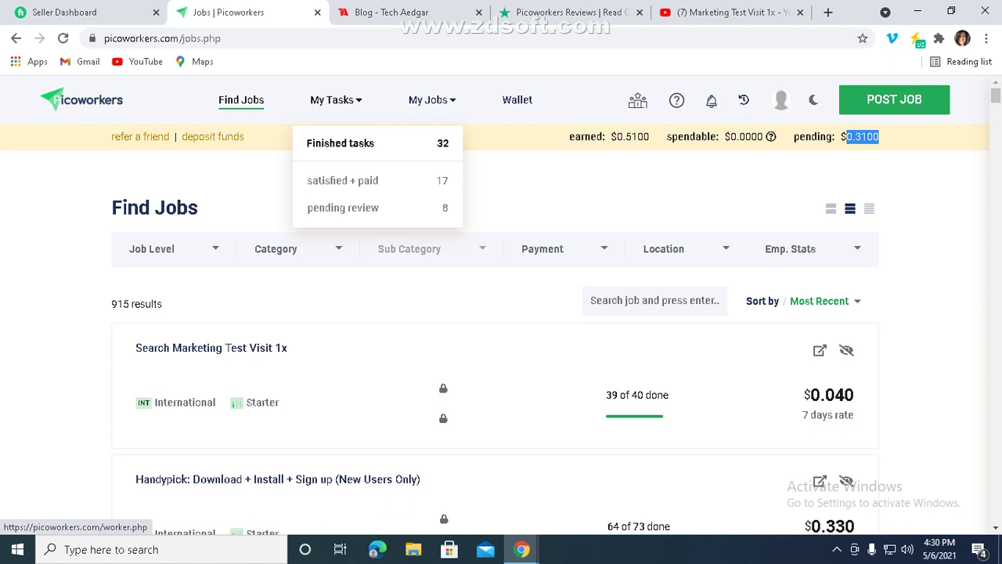
left_click(340, 143)
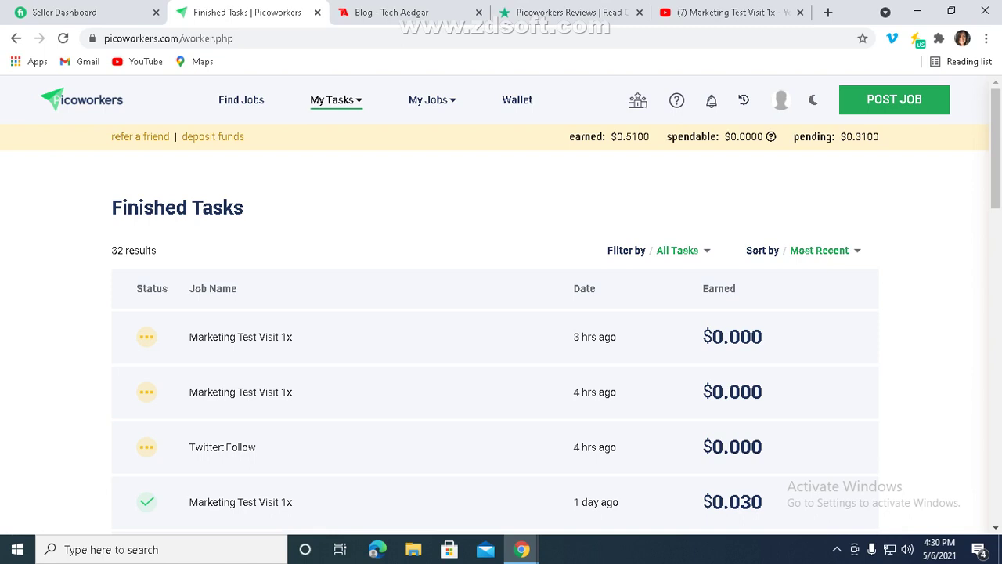
- Examine the status, date and earned amount of each task in the Finished Tasks list, including the pending status labels
scroll(500, 313, "down", 2)
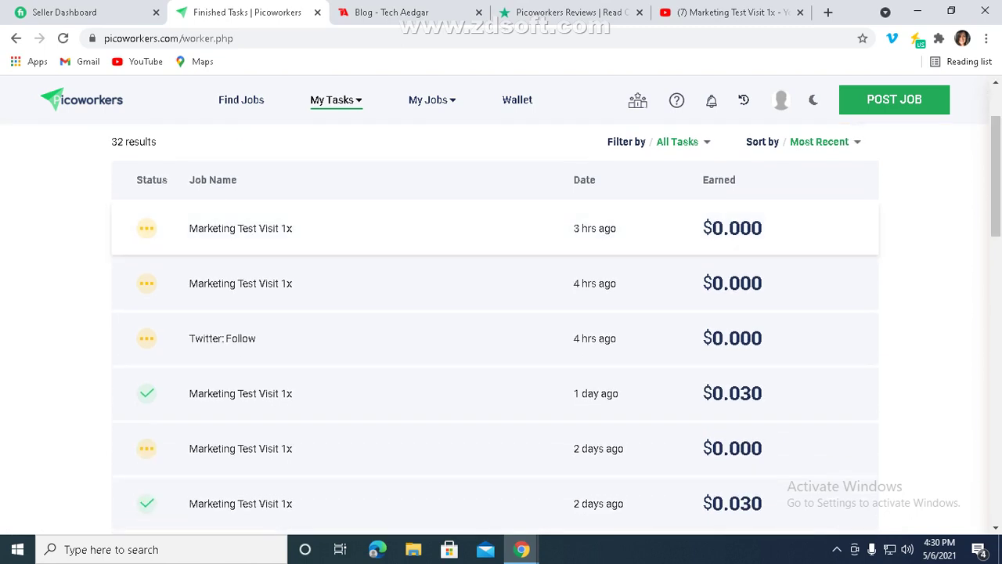
mouse_move(146, 228)
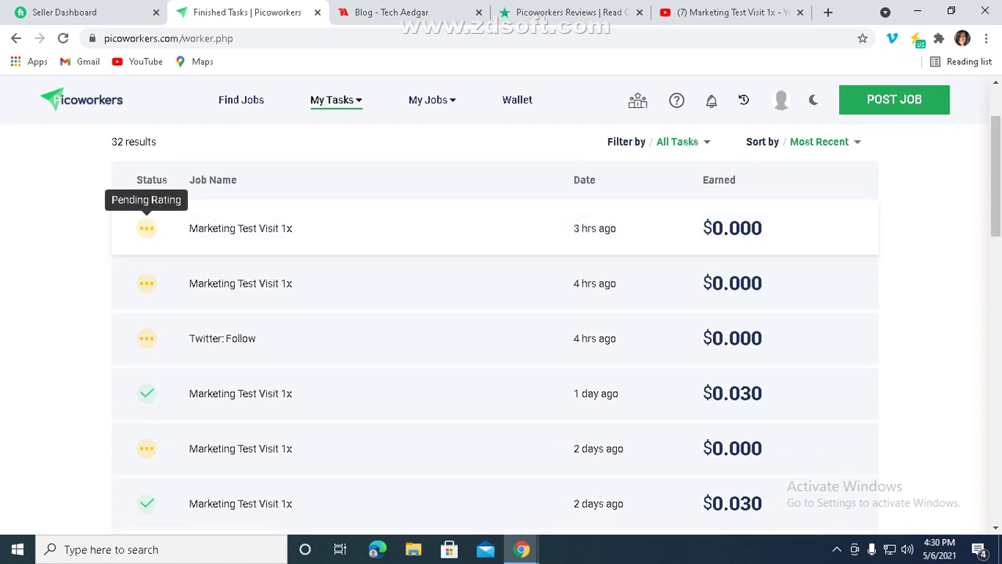
mouse_move(146, 338)
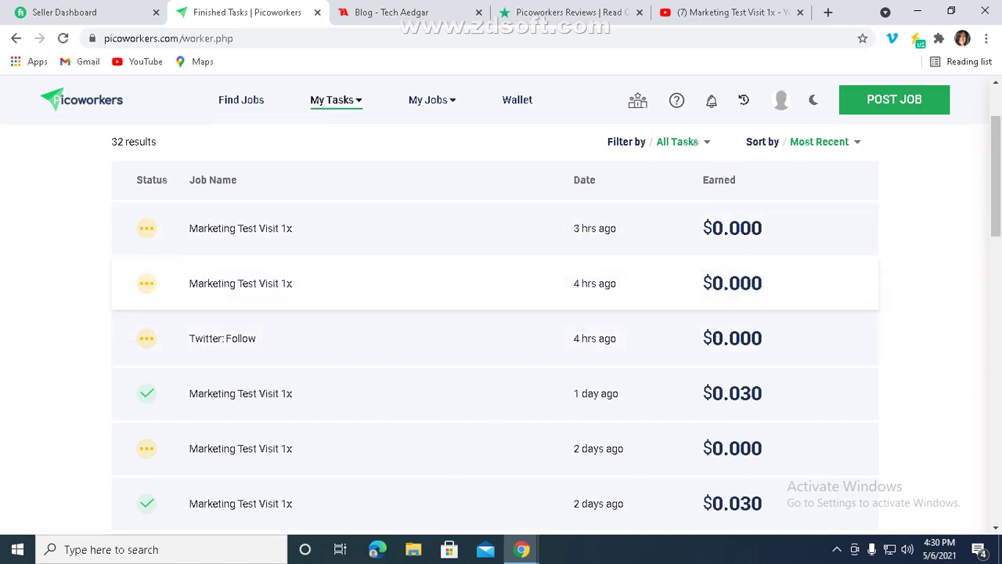
scroll(500, 259, "down", 3)
scroll(501, 258, "up", 1)
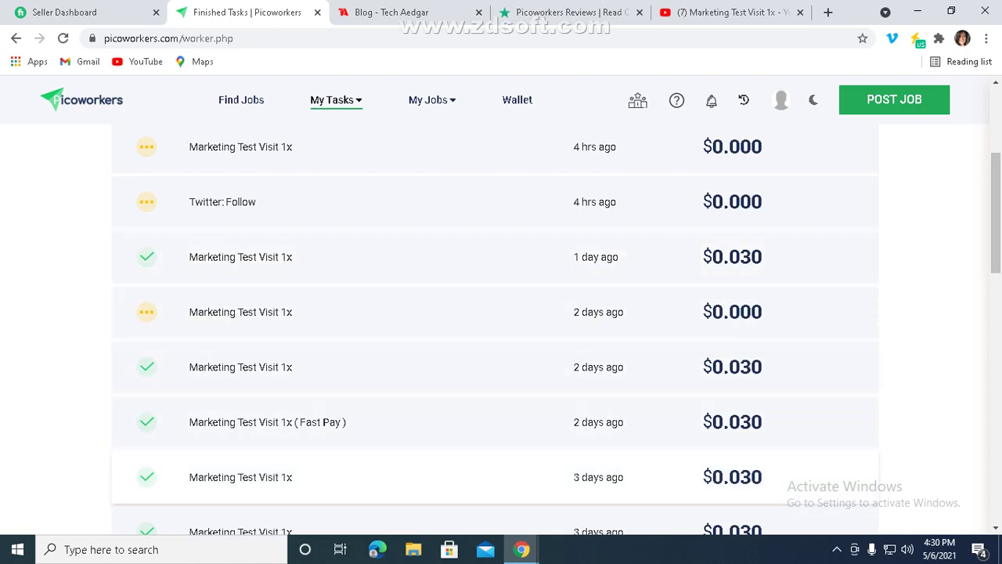
scroll(501, 329, "down", 4)
scroll(501, 328, "down", 2)
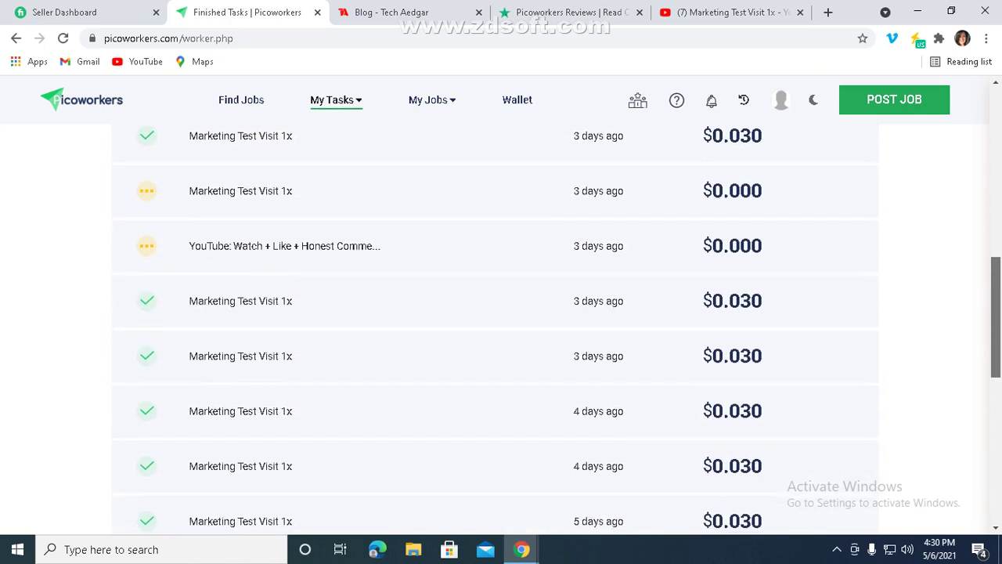
scroll(501, 329, "up", 1)
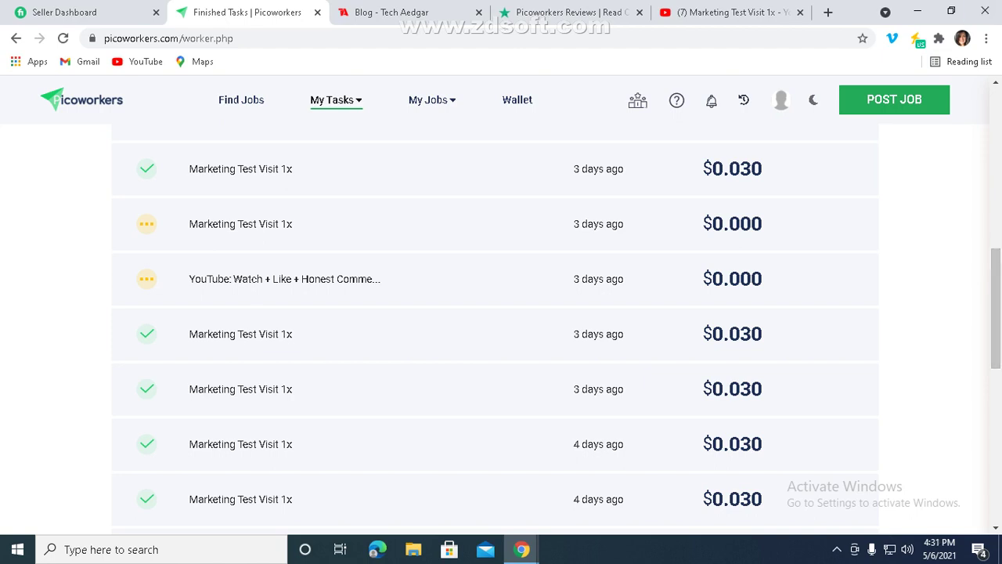
scroll(501, 325, "down", 10)
scroll(501, 326, "up", 15)
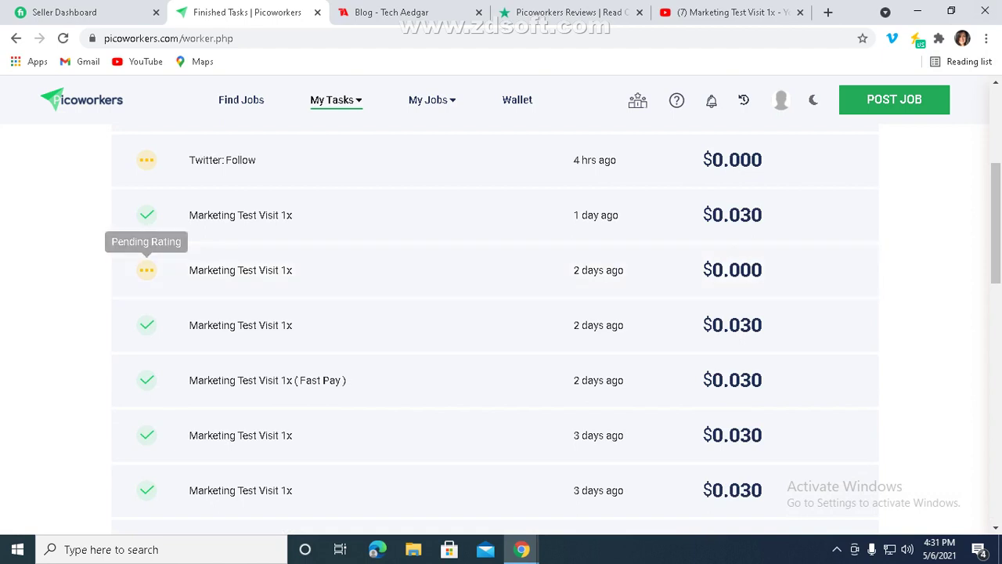
scroll(548, 314, "up", 4)
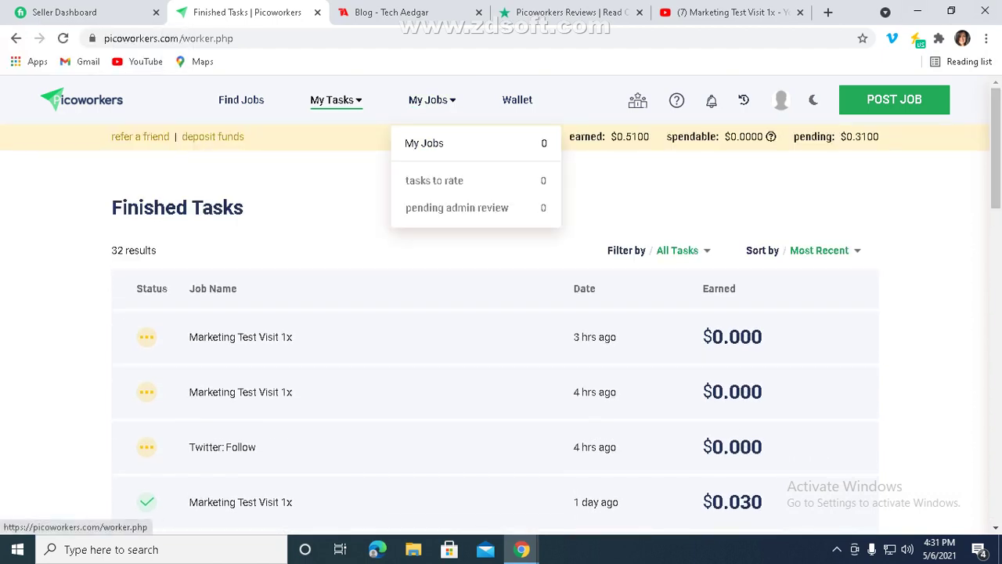
- View the breakdown of finished tasks into satisfied + paid and pending review
mouse_move(332, 99)
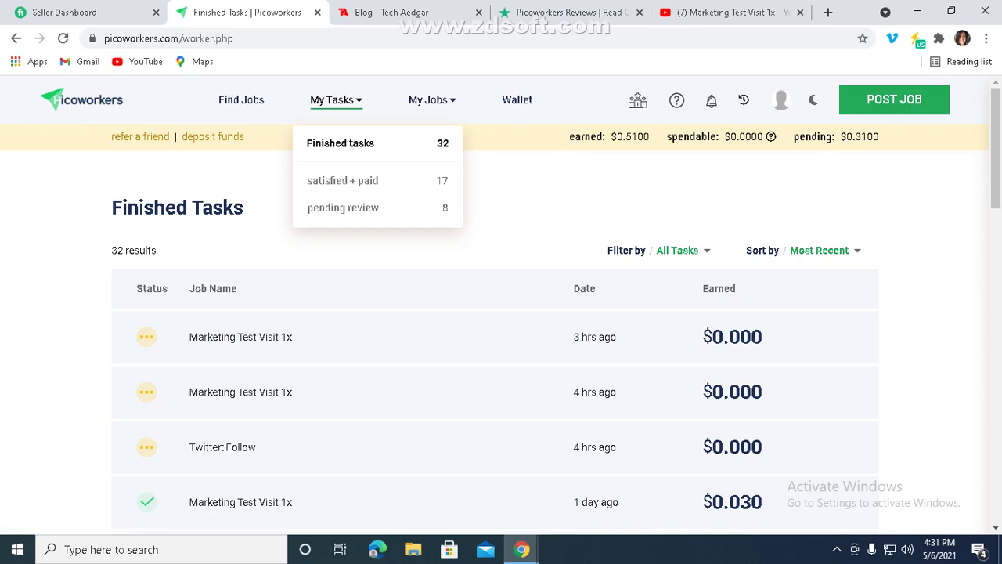
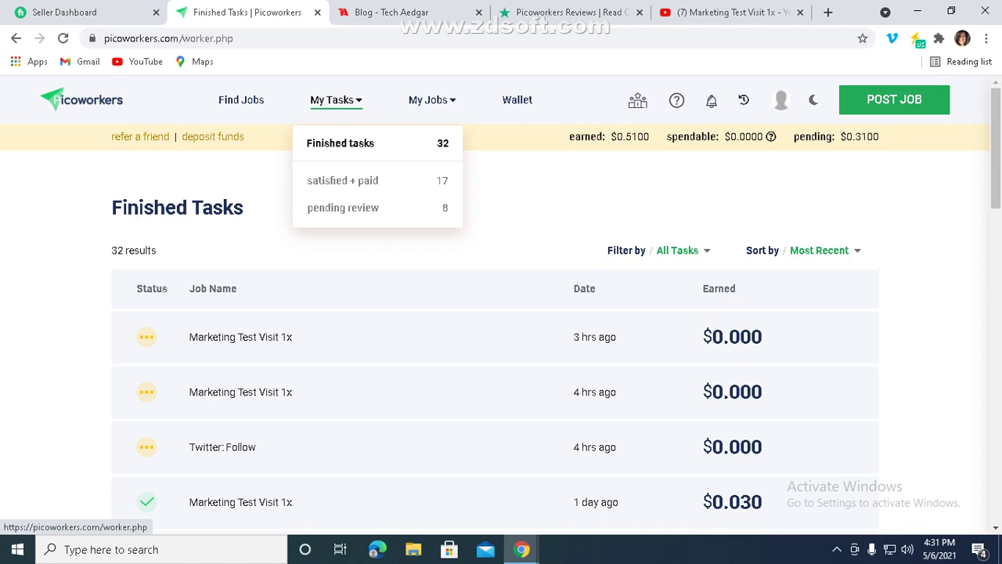
scroll(495, 328, "down", 8)
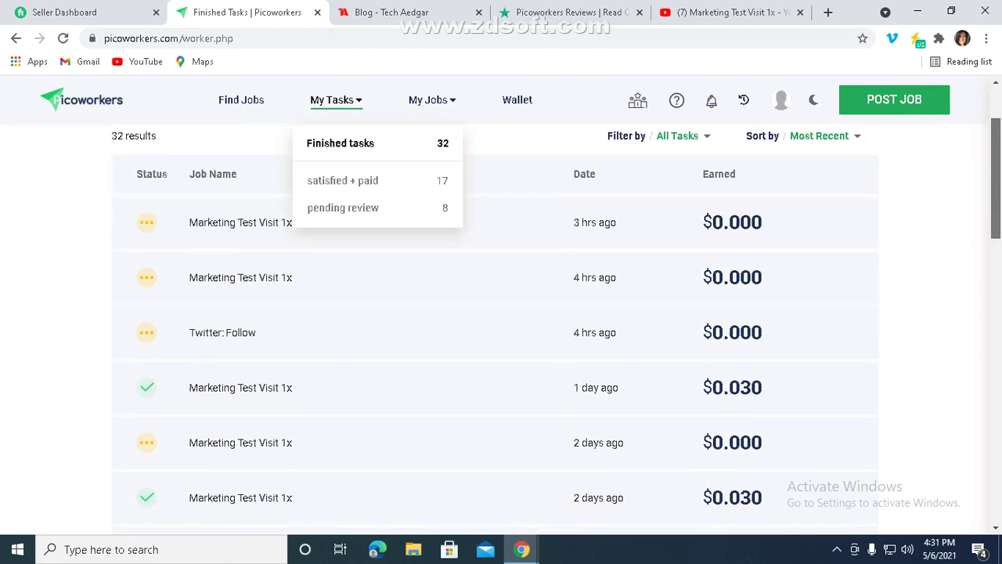
key("Home")
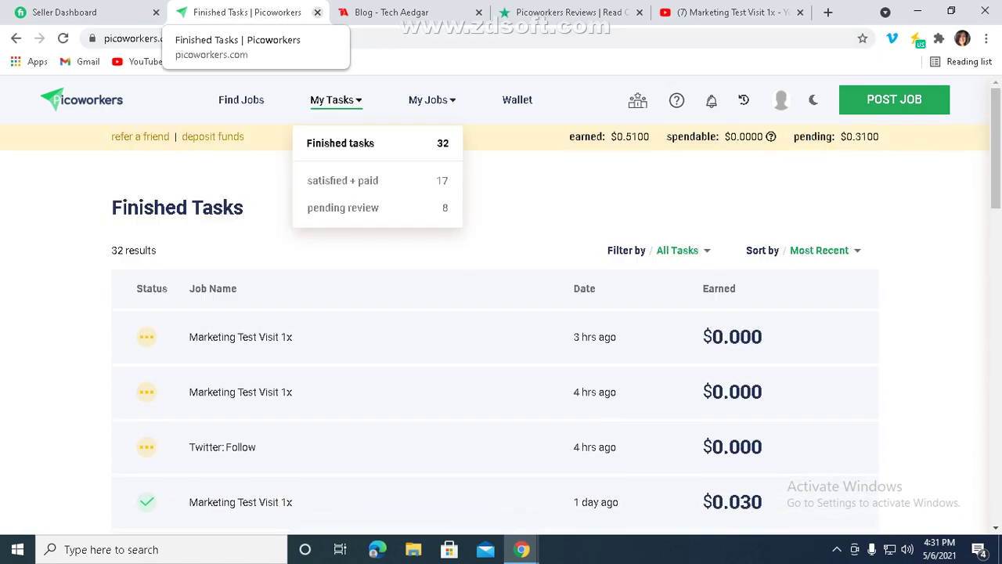
- Close the Picoworkers tab, open Microworkers in a new tab and log in with the prefilled account credentials
left_click(317, 12)
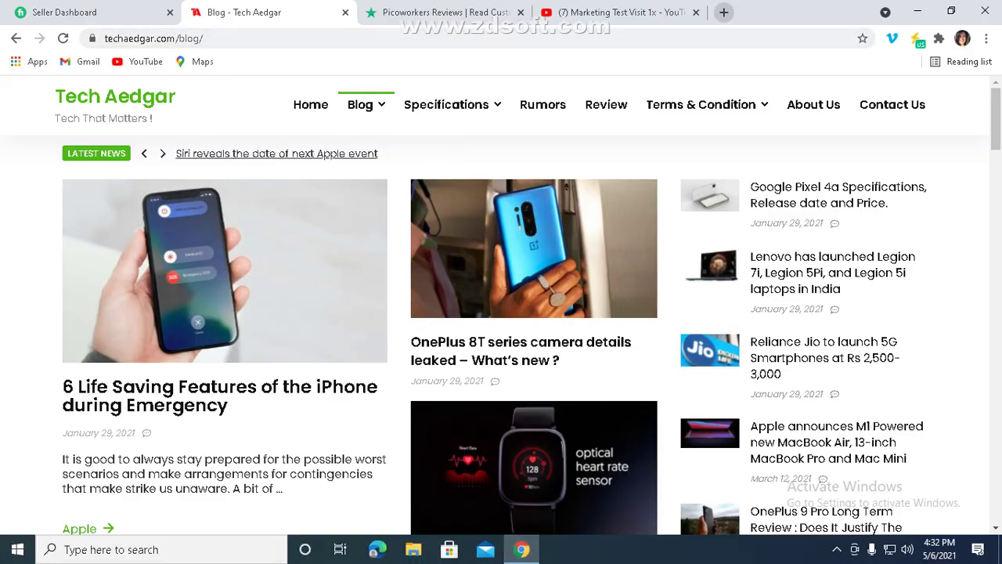
left_click(723, 12)
left_click(577, 372)
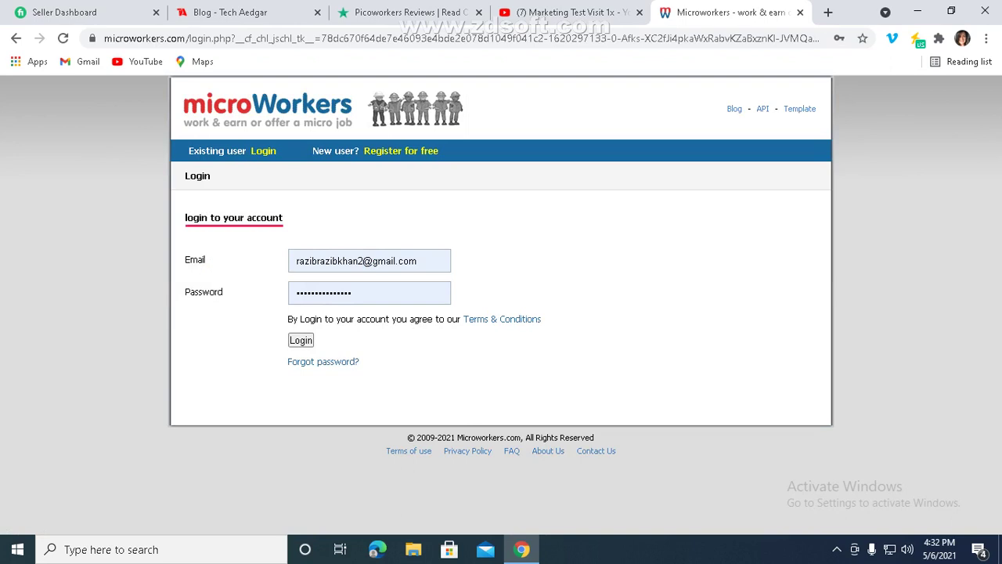
key("Return")
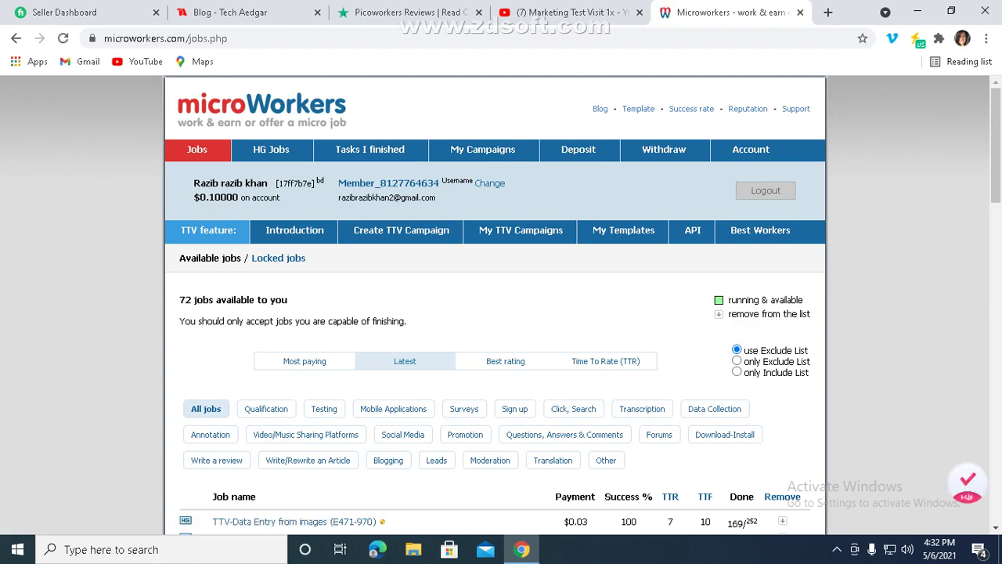
- Browse the available Microworkers jobs and open the "TTV-Gmail: Create an Account" job paying $0.08
scroll(500, 305, "down", 3)
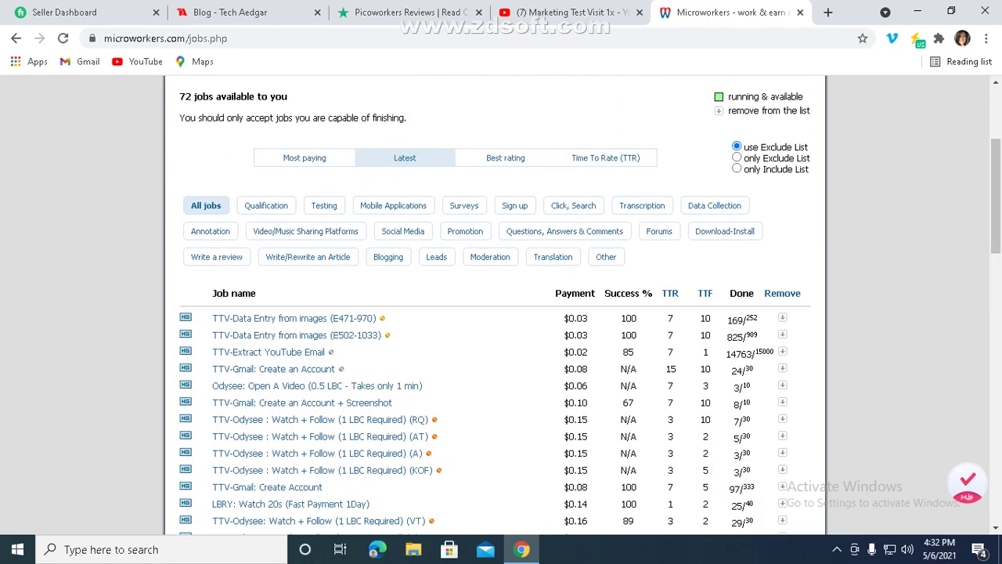
left_click_drag(994, 195, 995, 218)
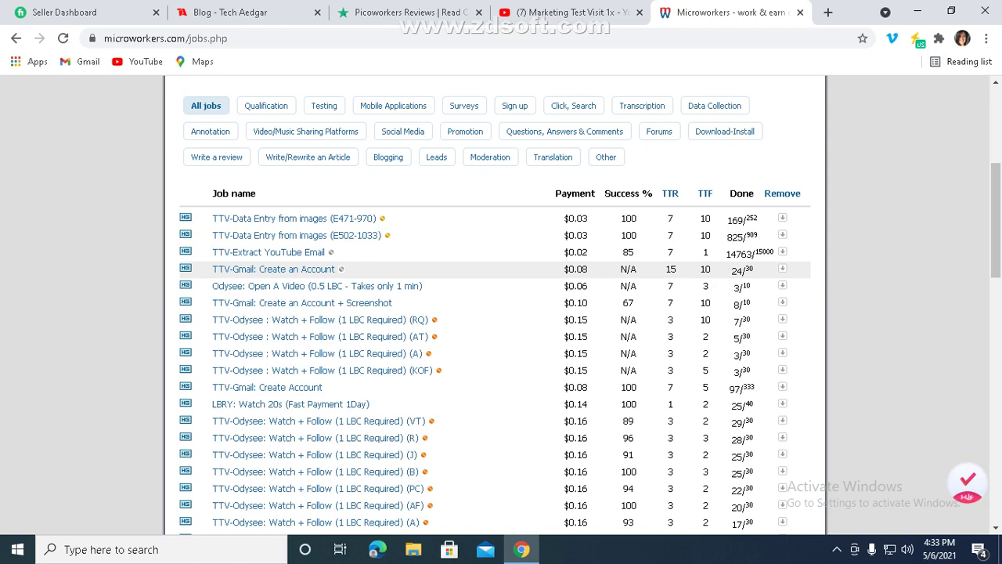
left_click(273, 268)
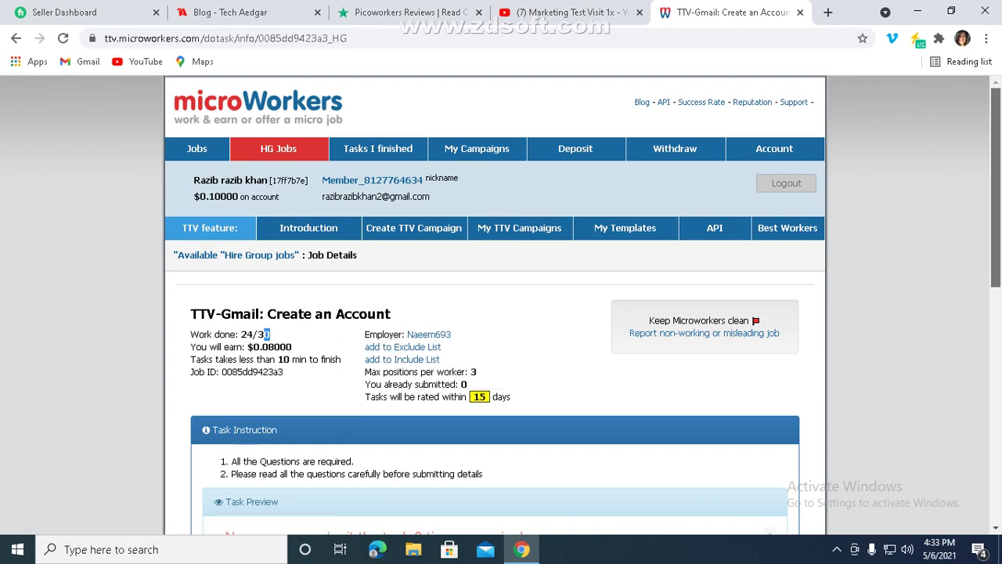
- Review the TTV-Gmail job's task preview, covering its instructions, notes, required proof fields and the option to accept
scroll(494, 314, "down", 3)
scroll(494, 313, "down", 1)
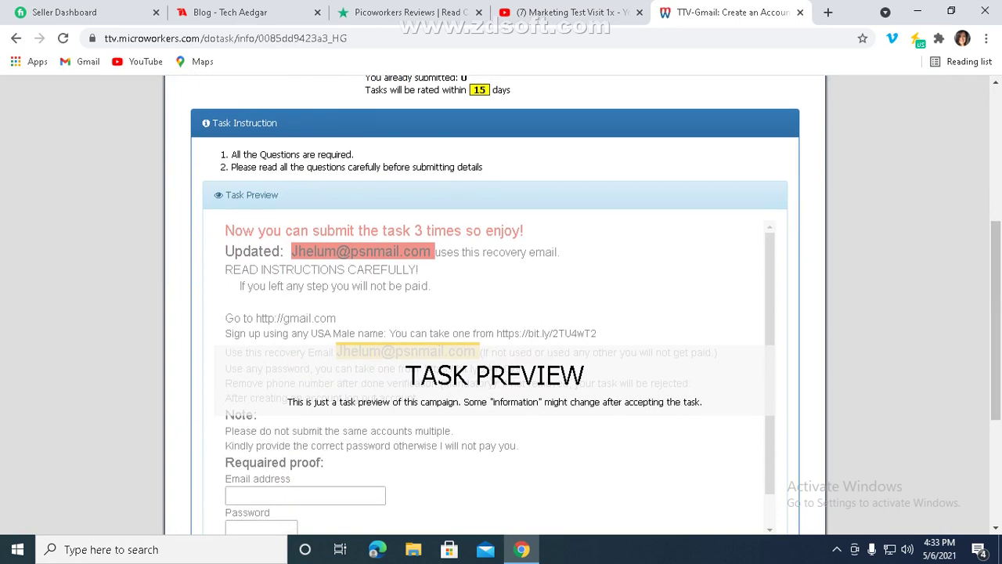
scroll(495, 313, "down", 2)
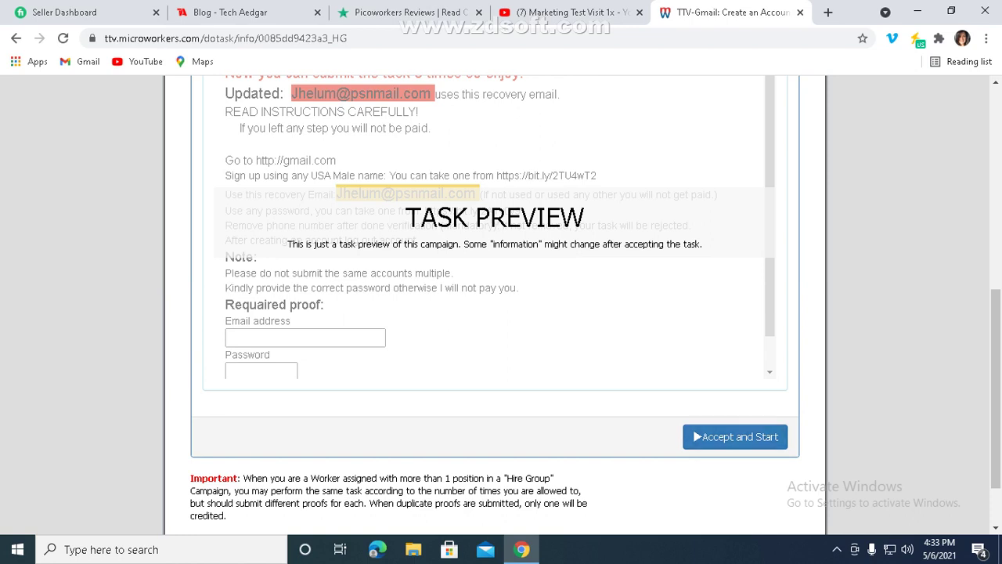
scroll(501, 305, "up", 1)
scroll(501, 305, "up", 3)
scroll(501, 306, "down", 1)
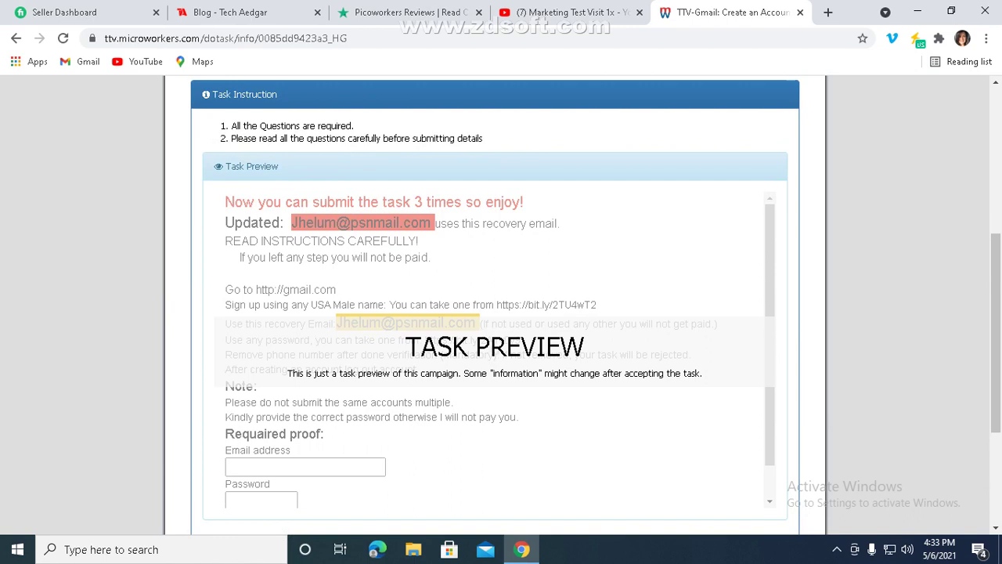
- Examine the preview's Gmail sign-up instructions, USA name and password links, and the email address, password and recovery email proof fields
left_click_drag(770, 267, 769, 298)
mouse_move(994, 325)
left_mouse_down()
mouse_move(995, 263)
mouse_move(994, 310)
left_mouse_up()
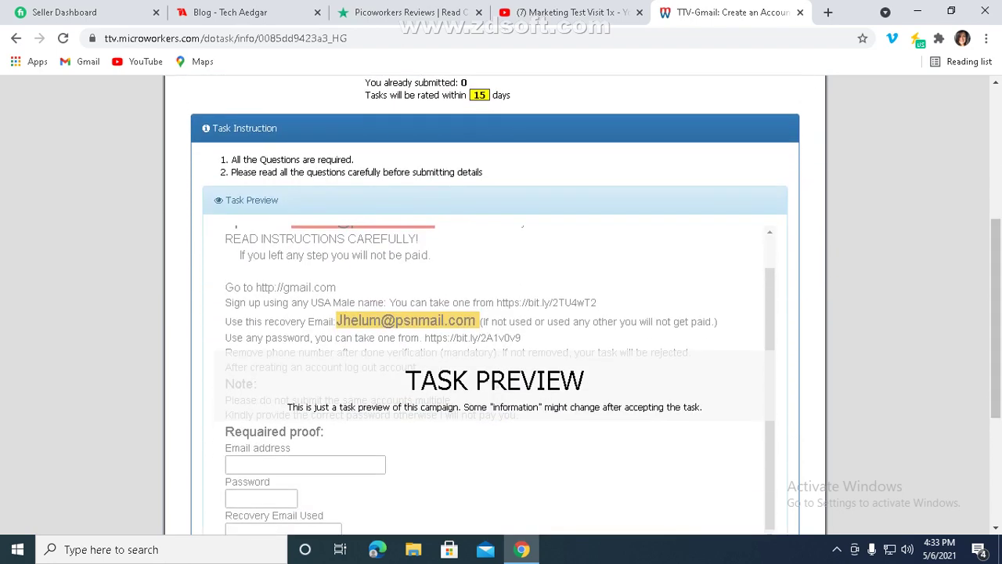
scroll(995, 313, "down", 3)
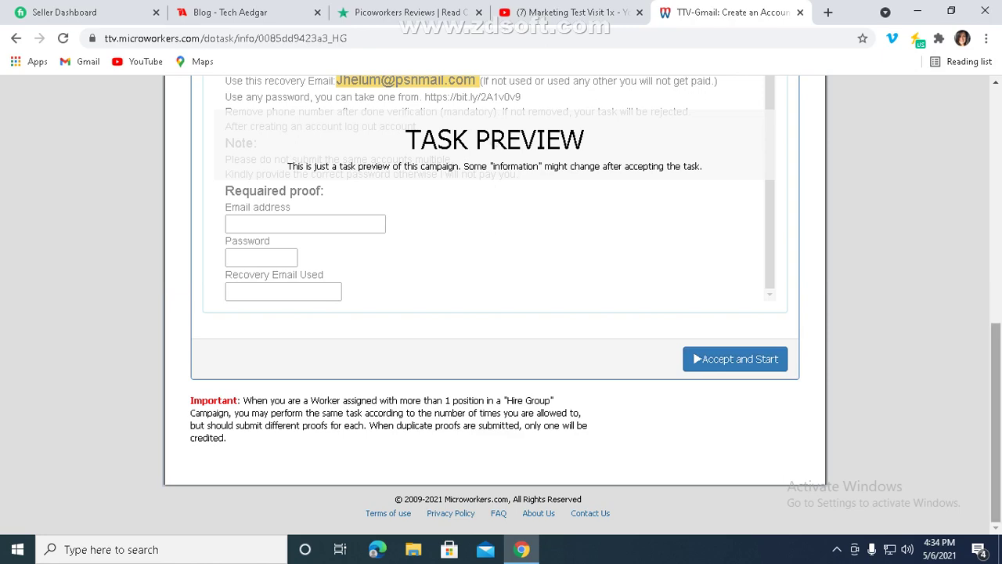
scroll(501, 313, "up", 3)
scroll(501, 313, "down", 1)
left_click_drag(996, 381, 995, 370)
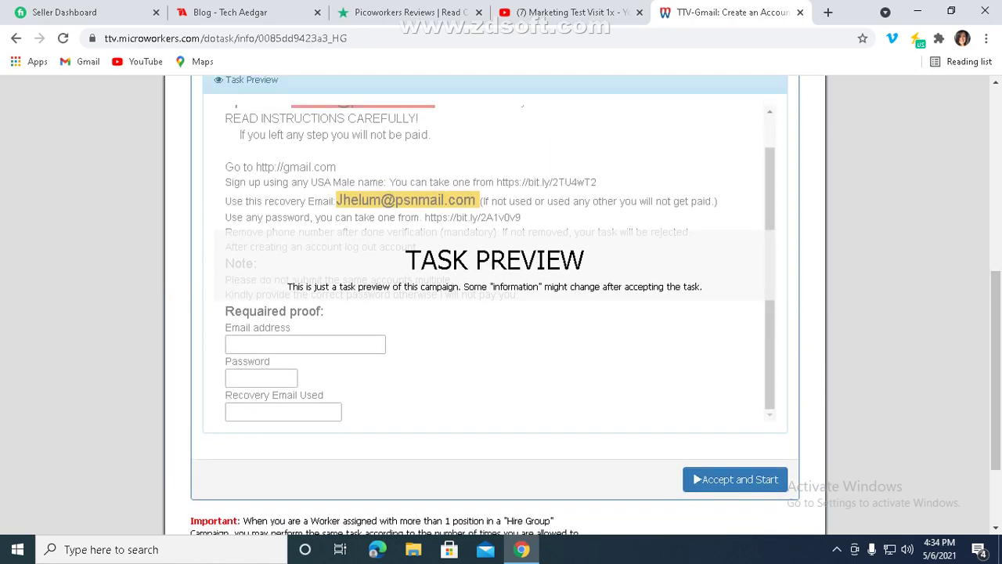
mouse_move(769, 344)
left_mouse_down()
mouse_move(770, 321)
mouse_move(769, 343)
left_mouse_up()
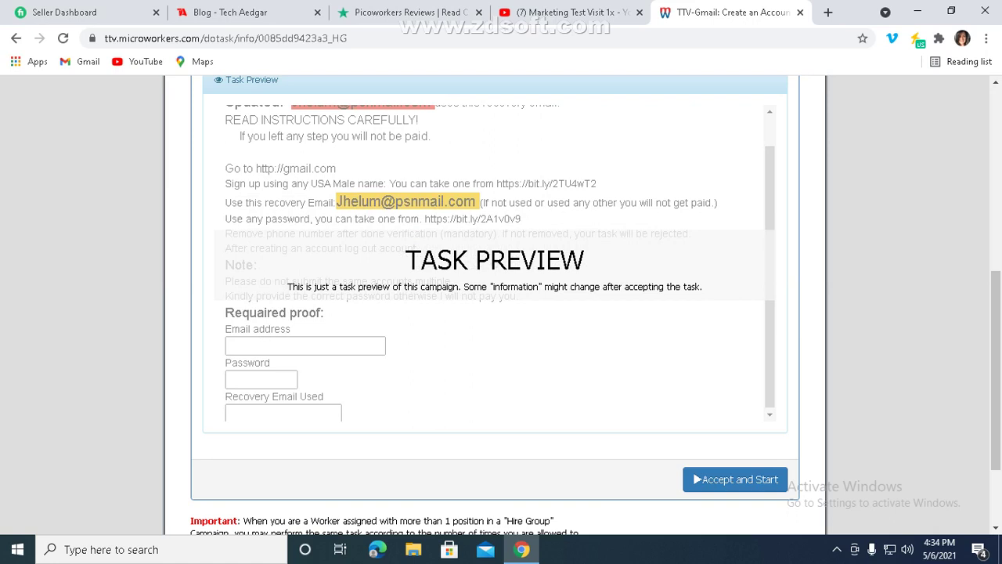
left_click_drag(244, 168, 337, 168)
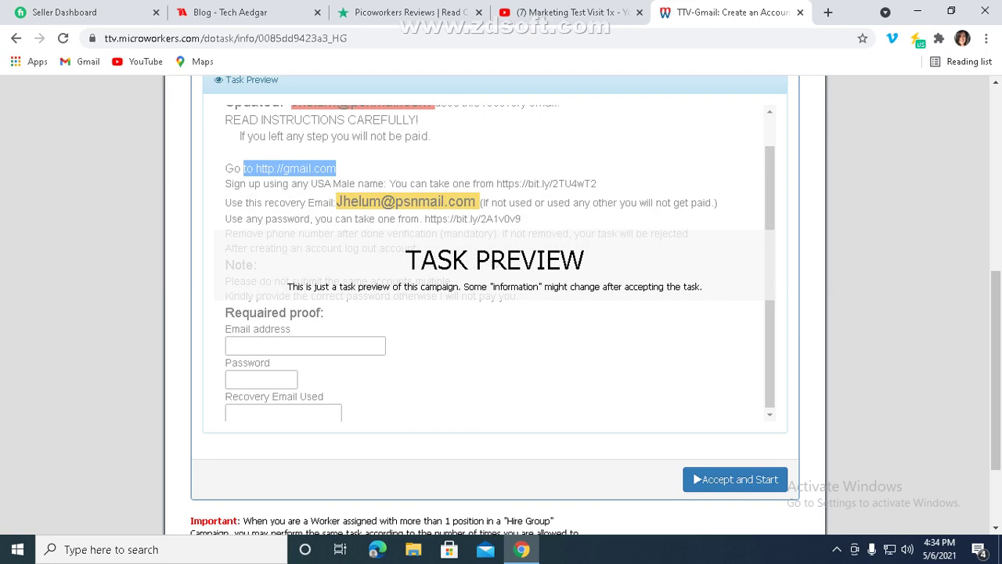
left_click_drag(769, 276, 769, 279)
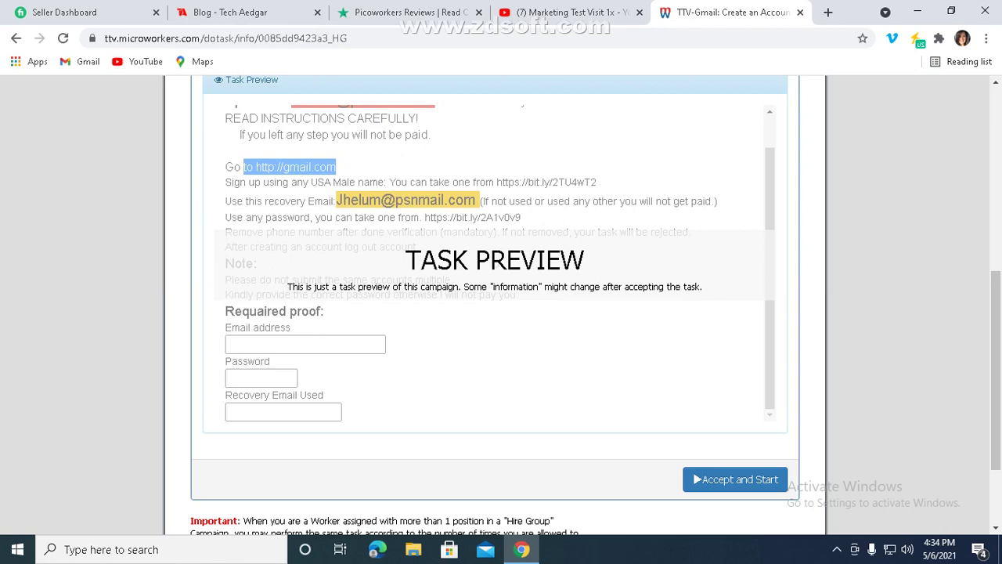
left_click(344, 168)
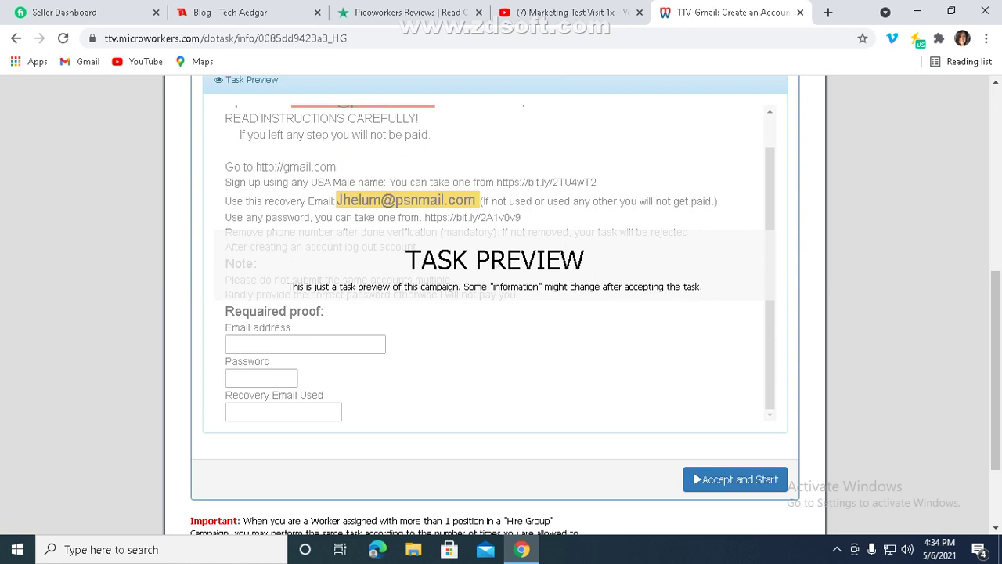
left_click(280, 344)
left_click(266, 378)
left_click(270, 411)
- Accept and start the TTV-Gmail account creation task
right_click(368, 206)
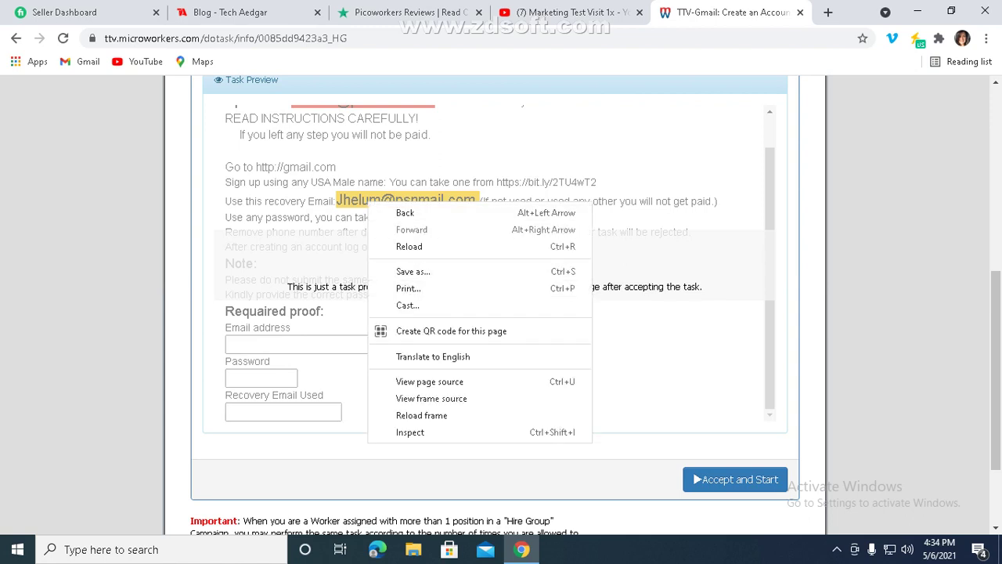
key("Escape")
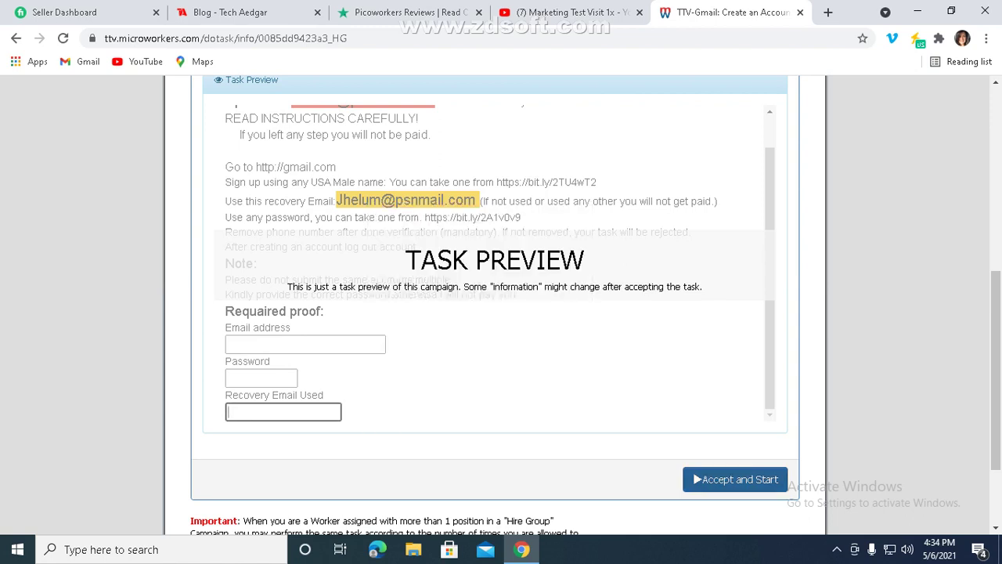
key("Return")
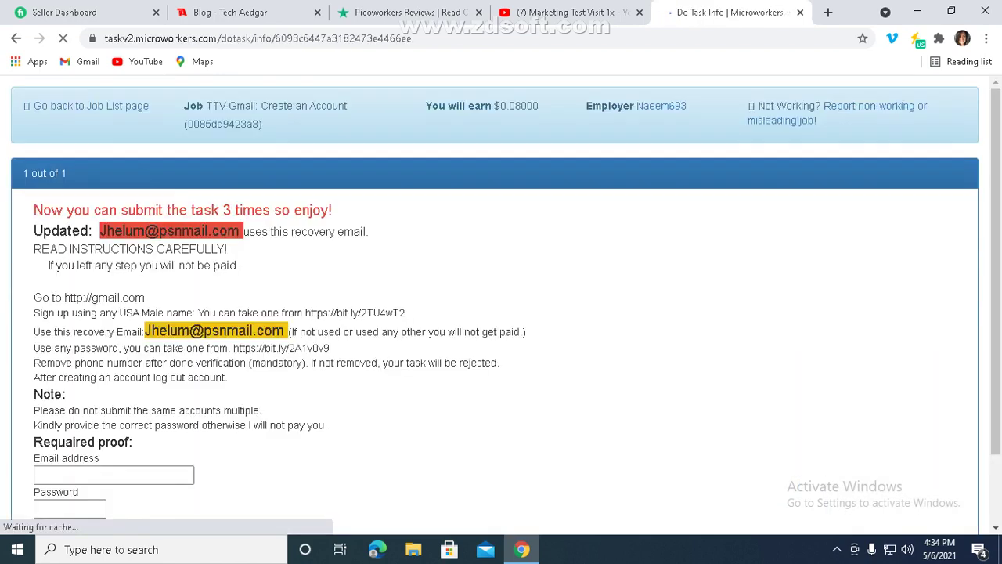
scroll(501, 313, "down", 1)
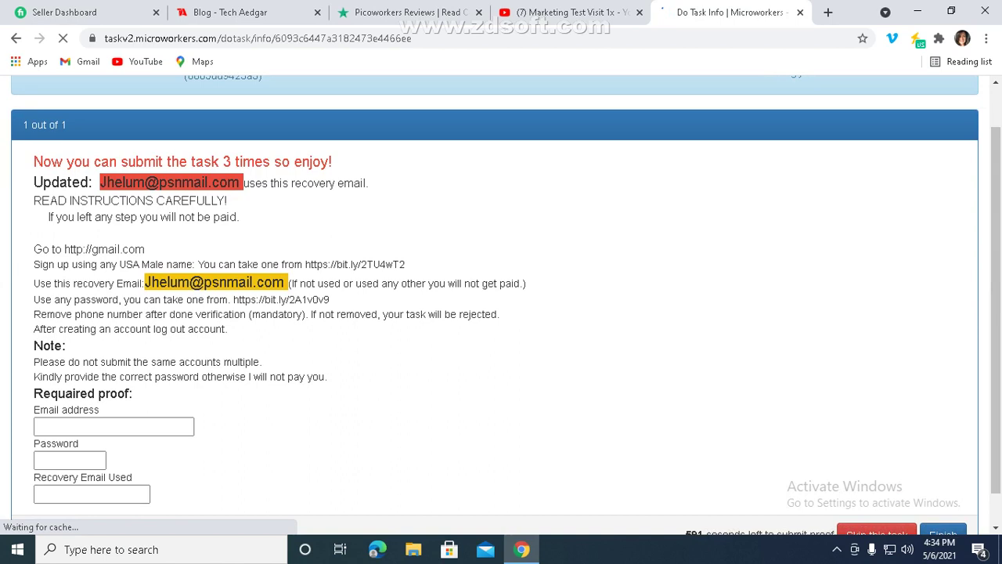
left_click_drag(33, 249, 235, 254)
right_click(235, 256)
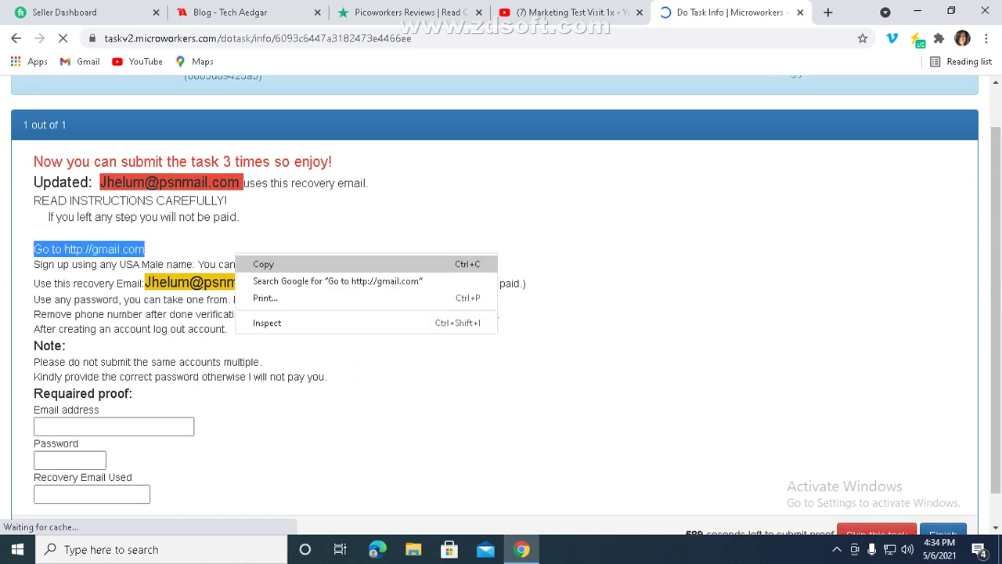
left_click(337, 280)
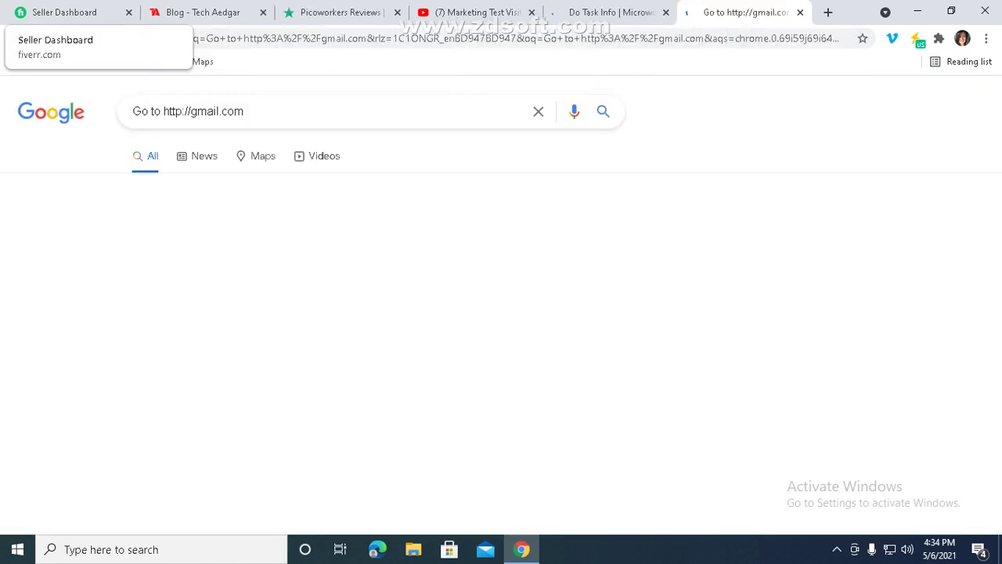
left_click(610, 13)
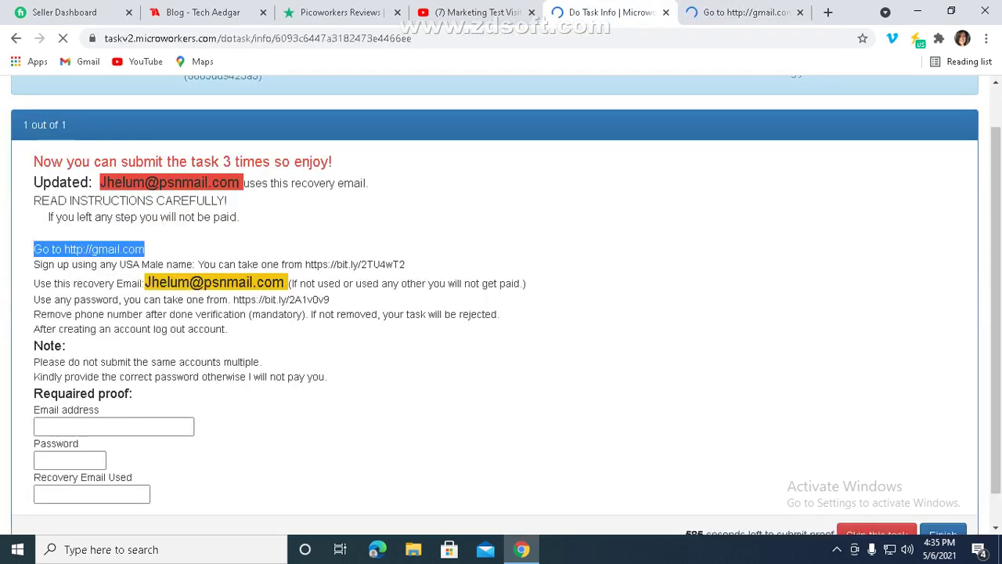
left_click(485, 301)
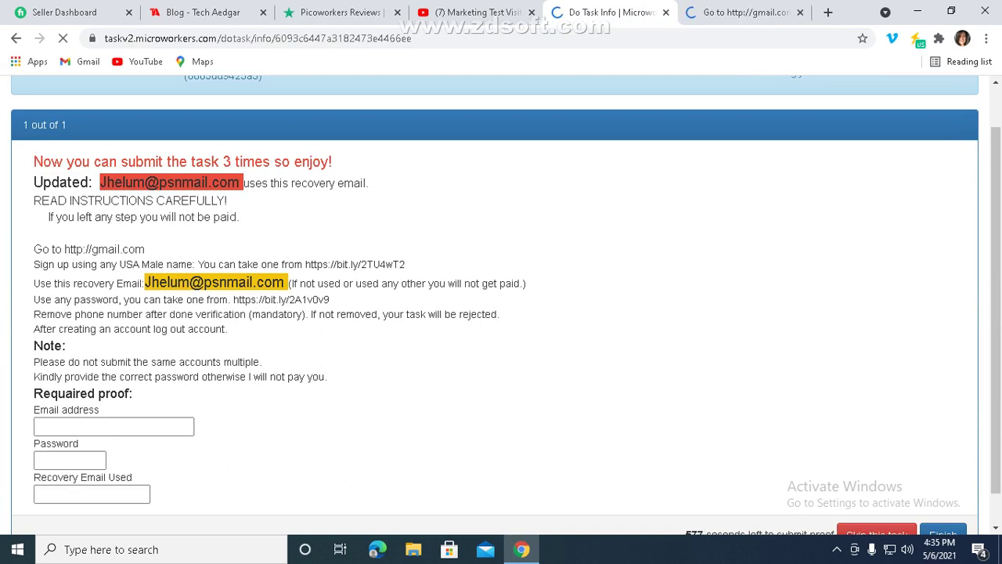
left_click_drag(305, 265, 404, 265)
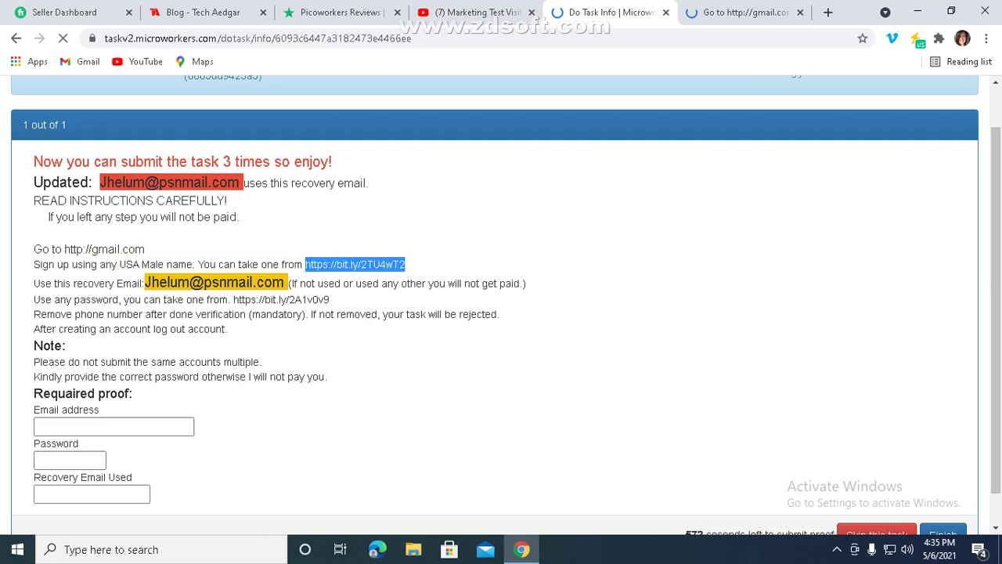
right_click(385, 264)
left_click(415, 276)
right_click(388, 267)
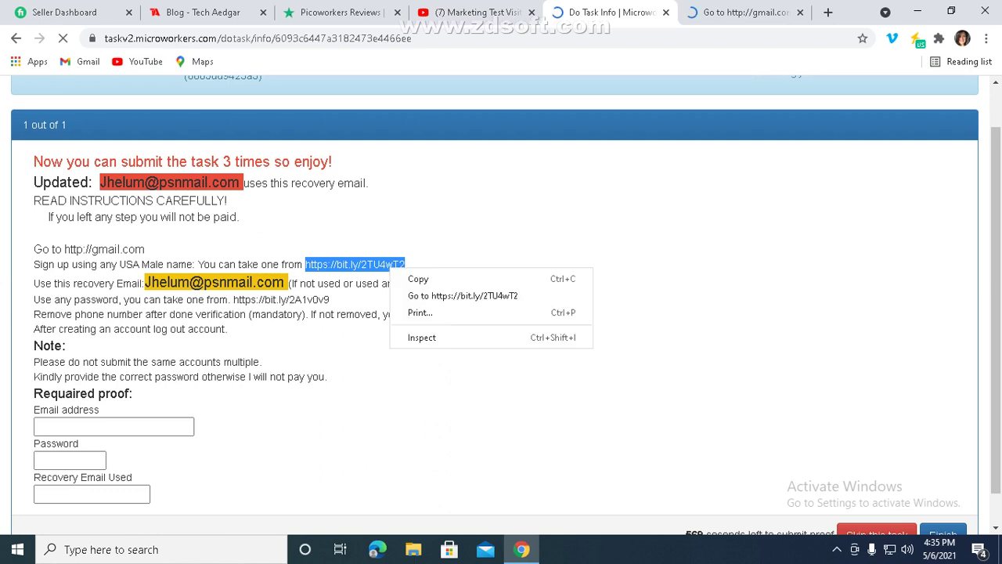
left_click(439, 295)
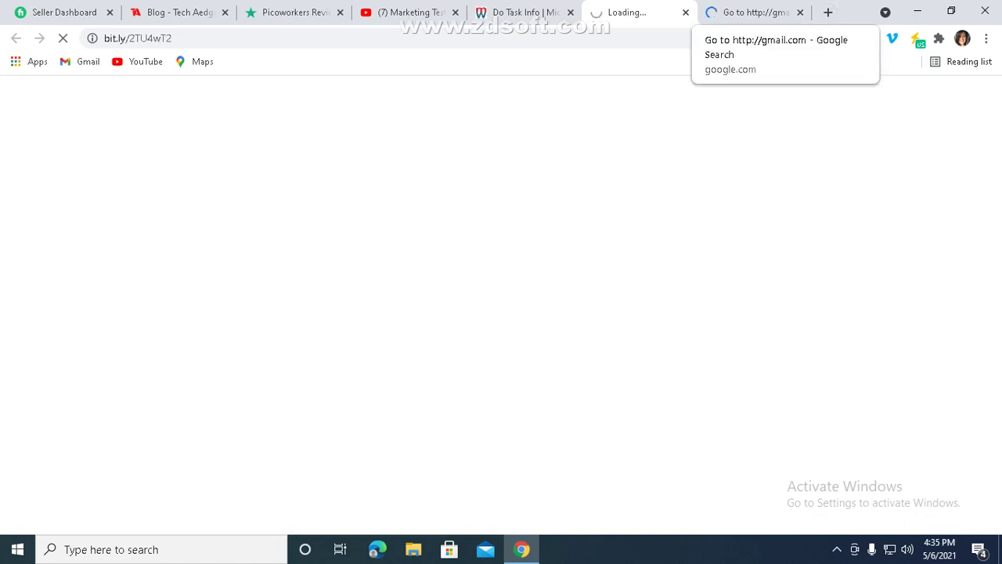
left_click(751, 13)
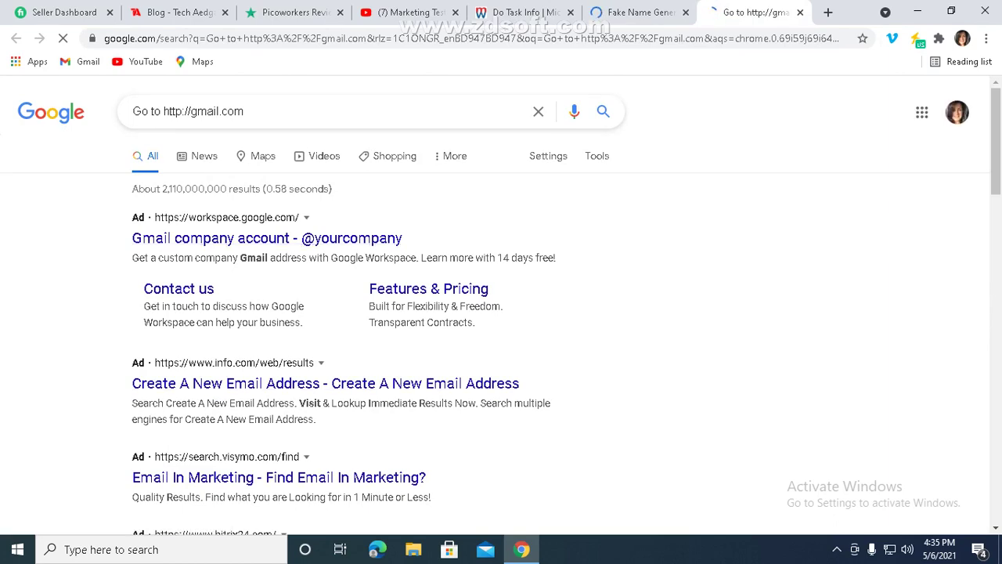
scroll(500, 313, "down", 3)
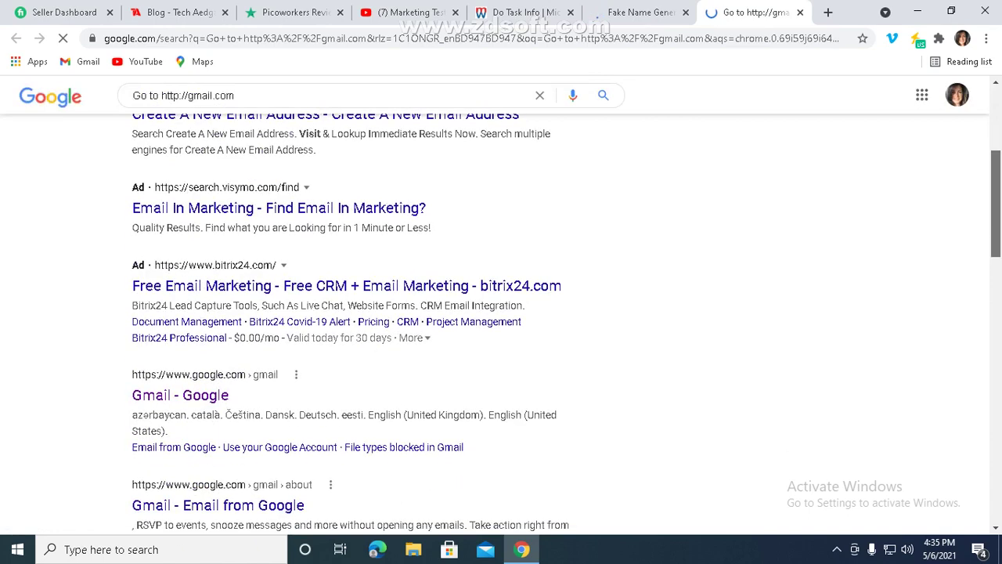
scroll(501, 313, "down", 1)
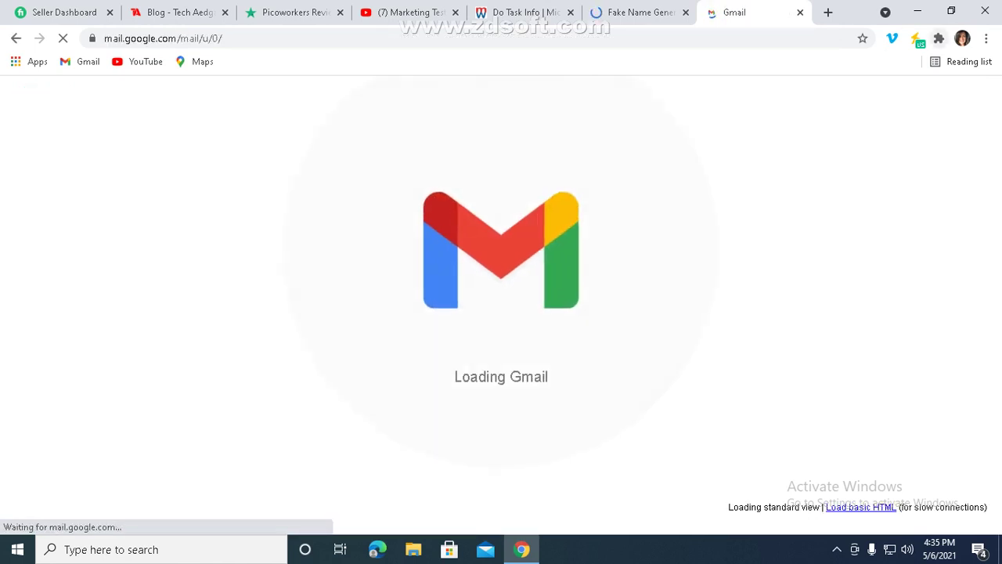
- Set the gender to Female in the Fake Name Generator and generate a new United States name
left_click(638, 11)
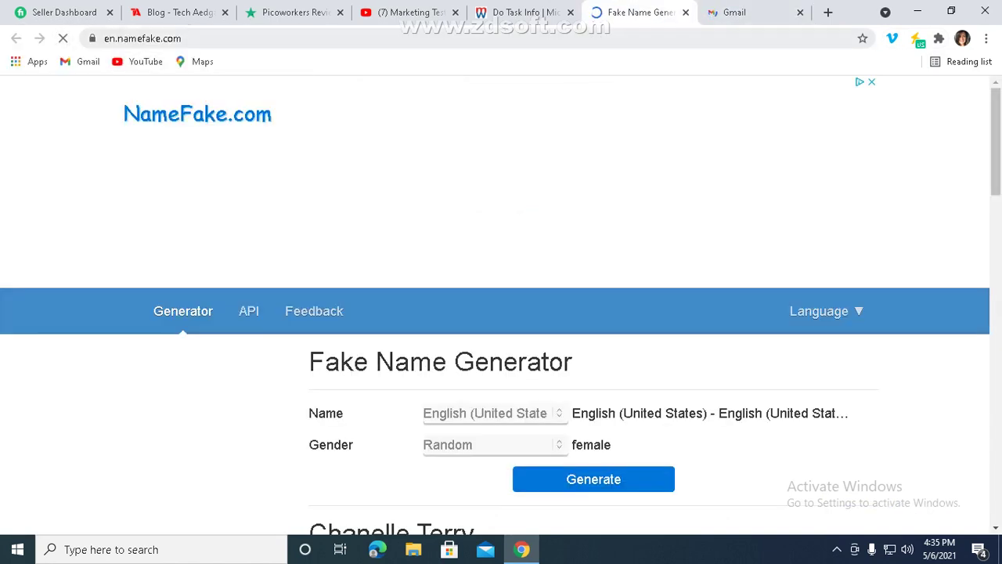
scroll(501, 297, "down", 2)
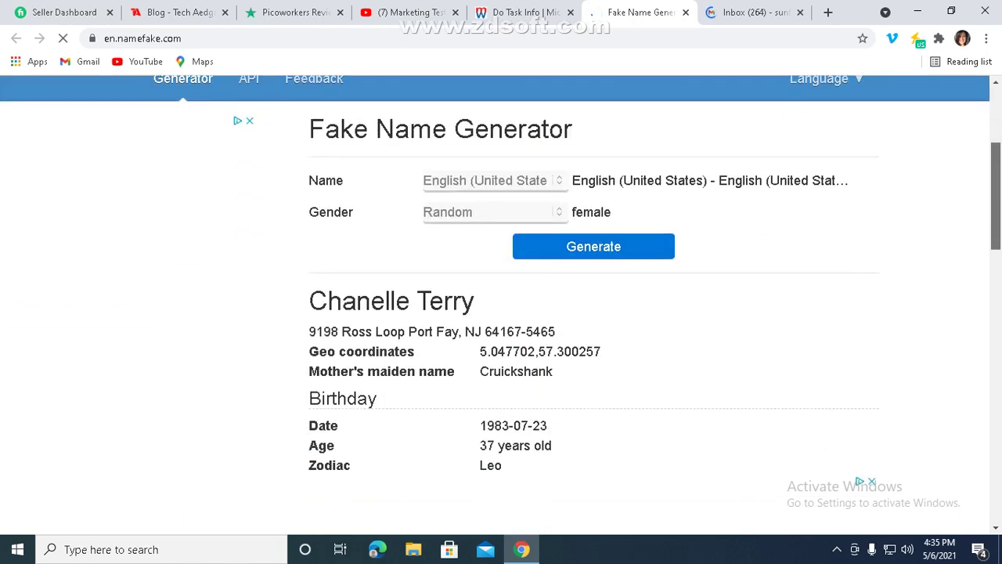
left_click(493, 265)
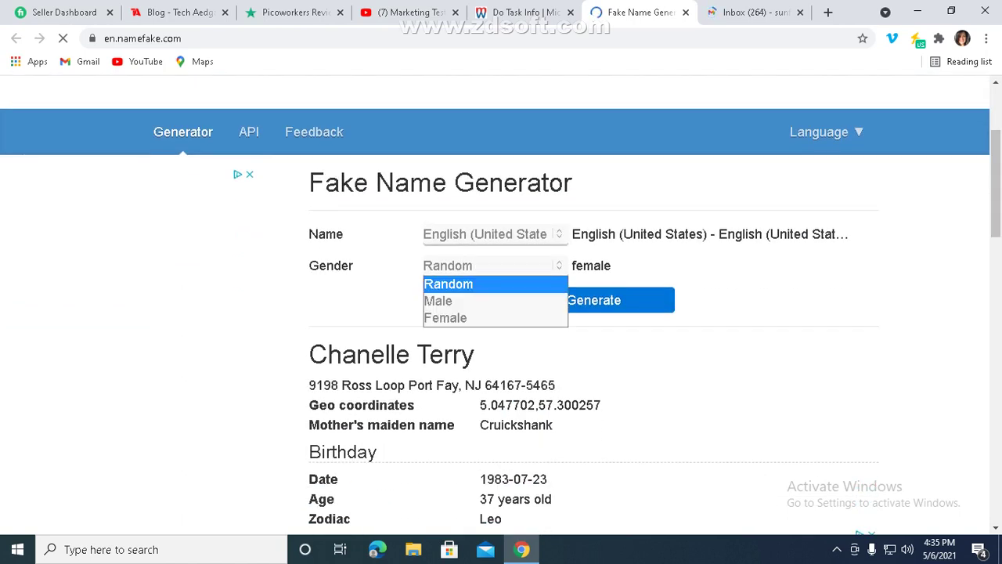
left_click(493, 315)
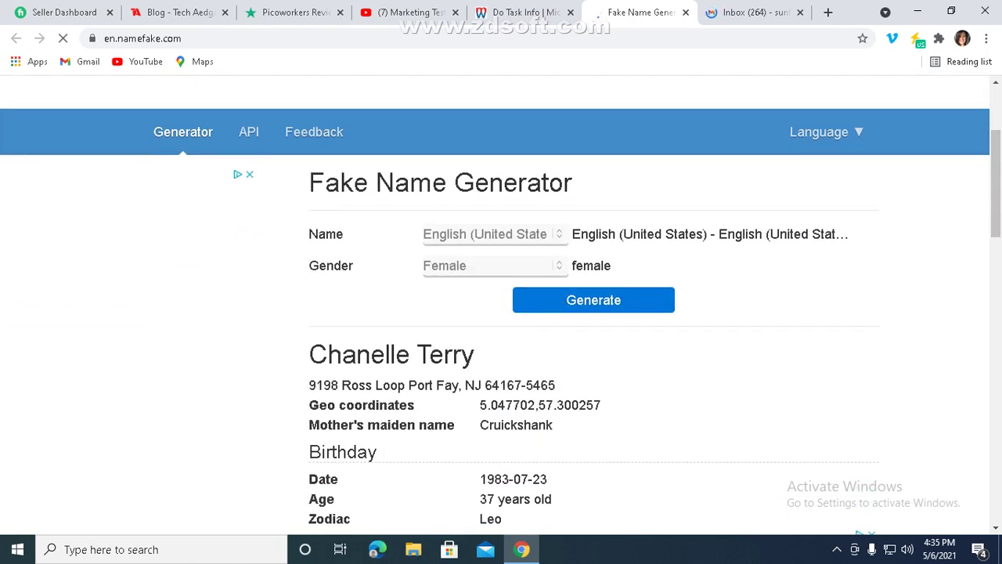
left_click(593, 300)
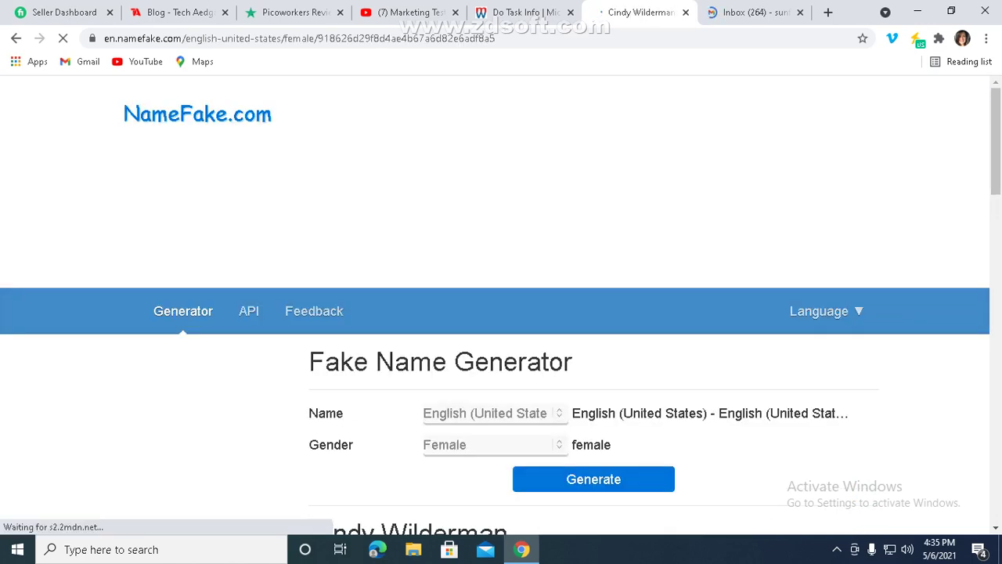
- Copy the generated full name from the Fake Name Generator result
scroll(501, 314, "down", 4)
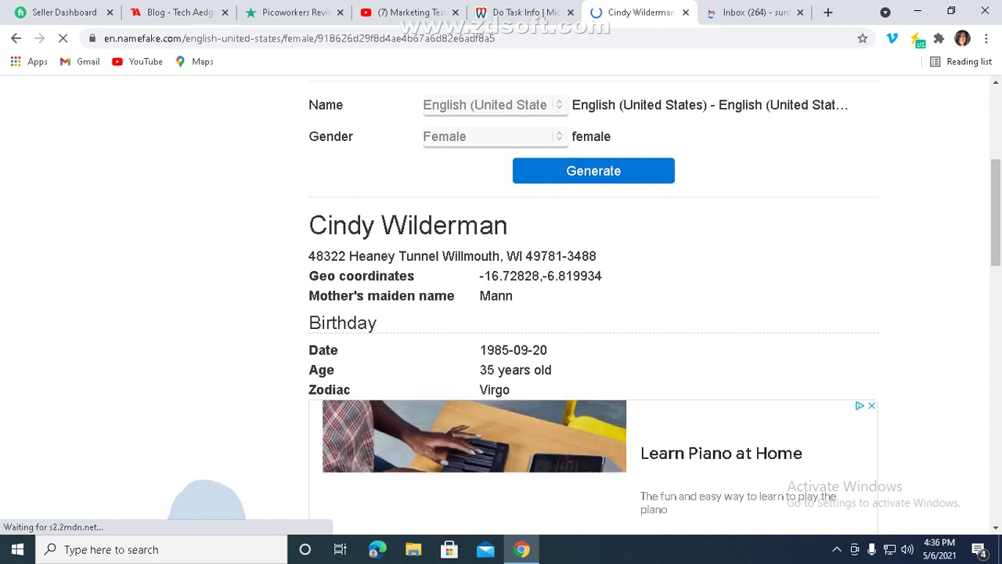
left_click_drag(310, 225, 508, 225)
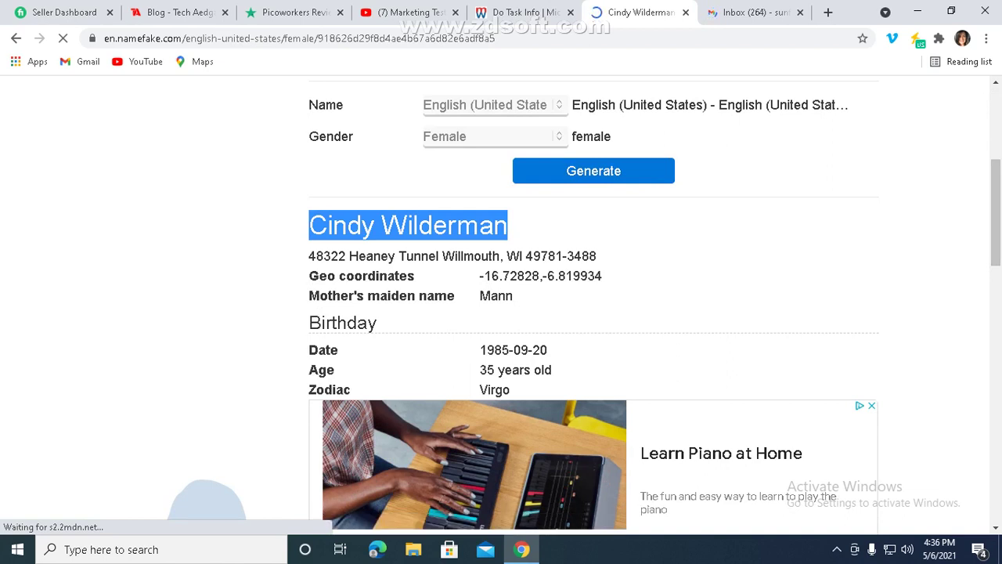
right_click(496, 227)
left_click(513, 237)
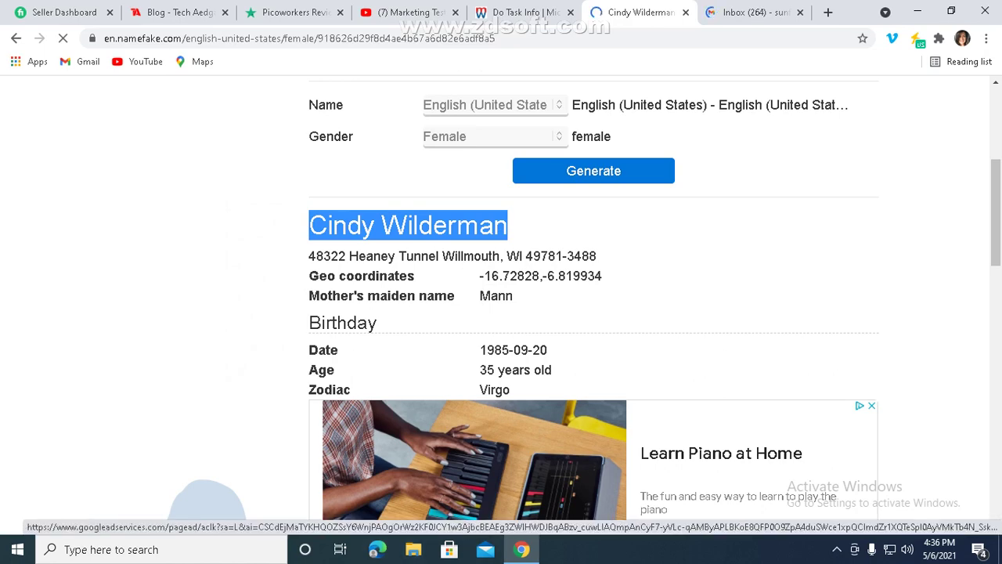
left_click(161, 550)
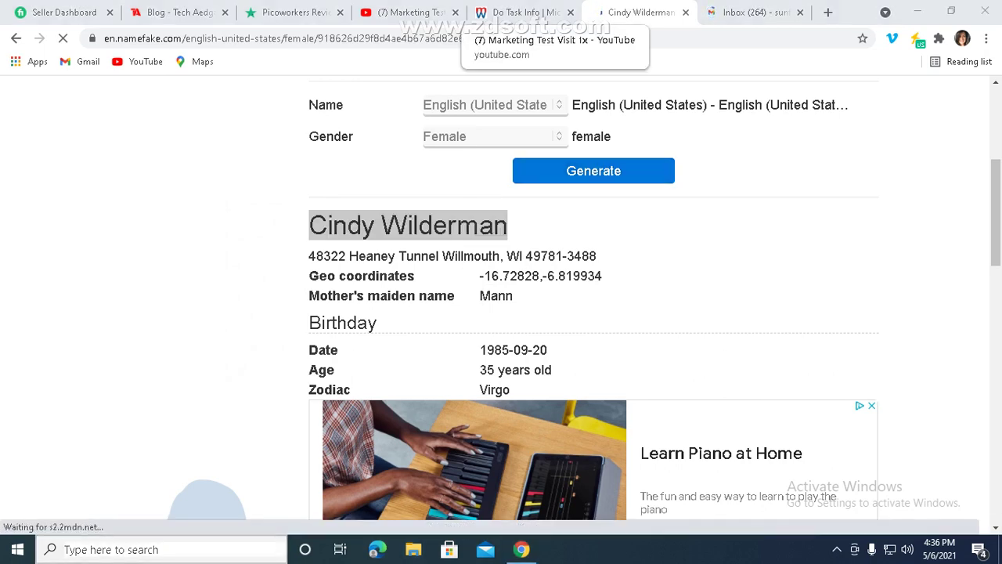
- Check the task page again and start adding another account from the Gmail inbox
left_click(523, 12)
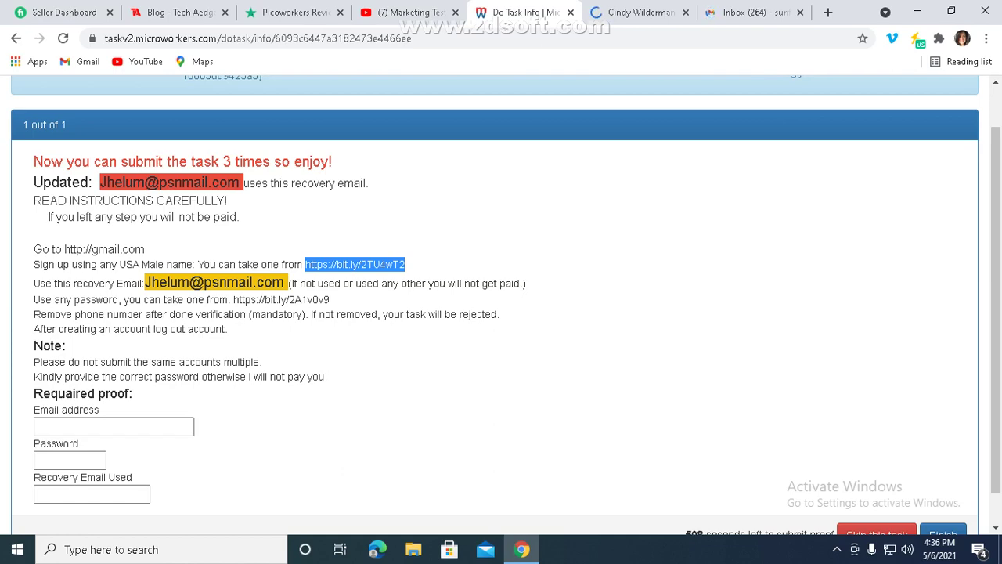
left_click(736, 13)
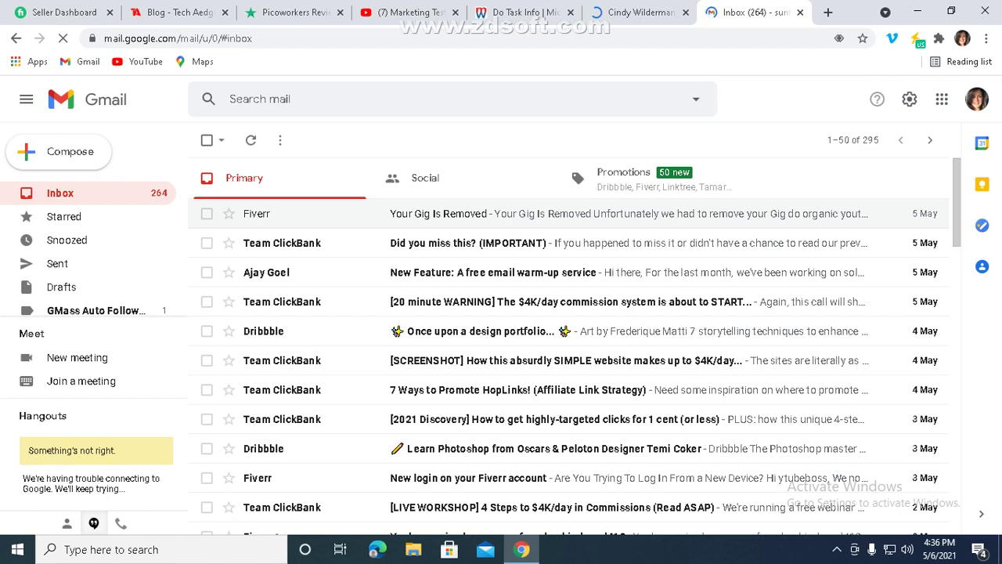
left_click(976, 99)
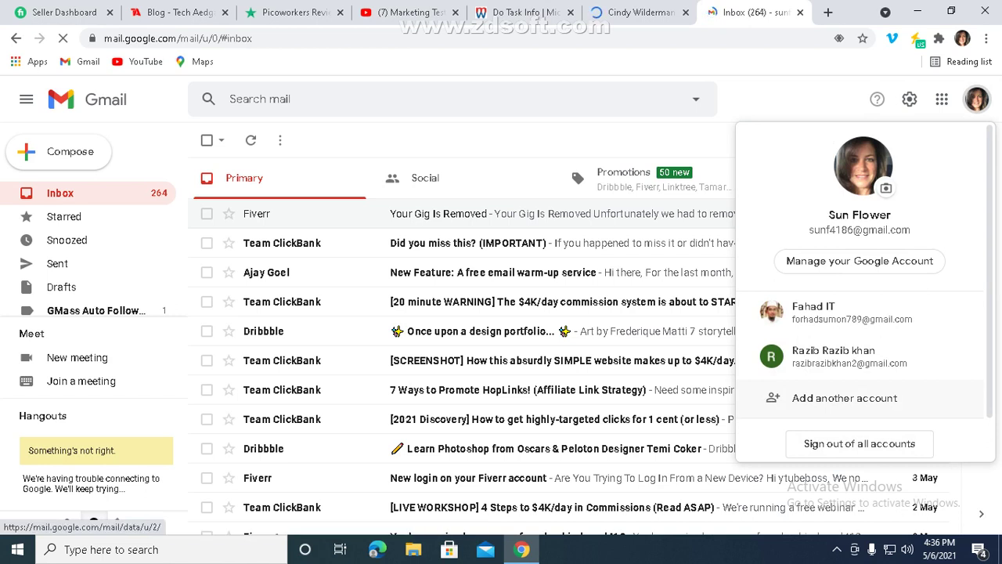
scroll(858, 398, "down", 1)
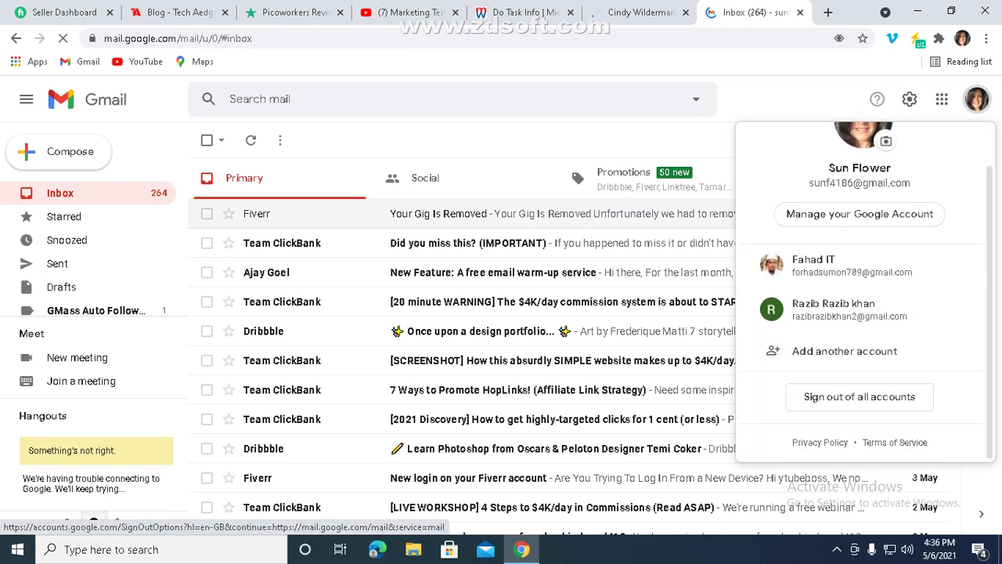
left_click(843, 350)
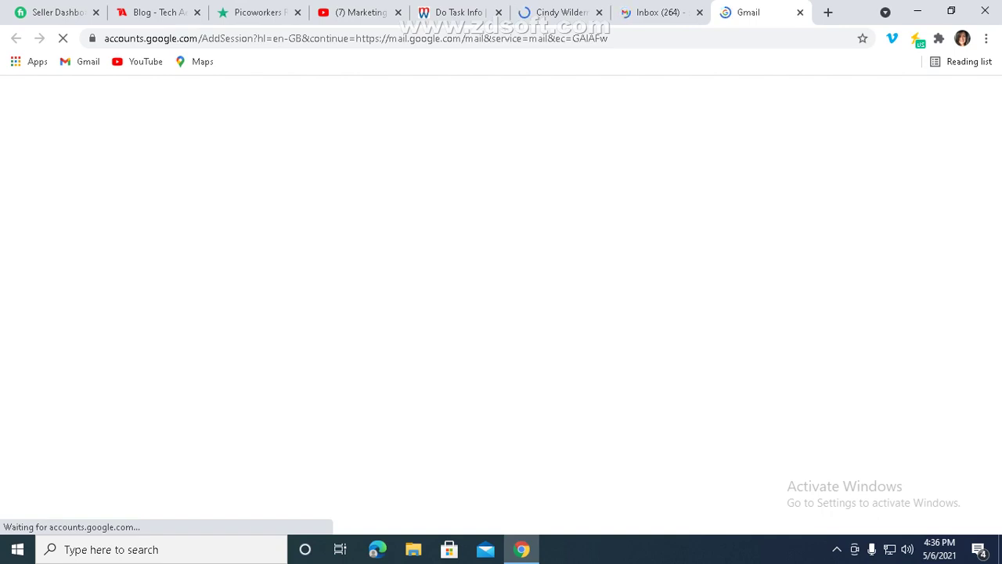
- Close the old Gmail inbox, recheck the task page and generated name, and start creating a Google account for personal use
left_click(699, 12)
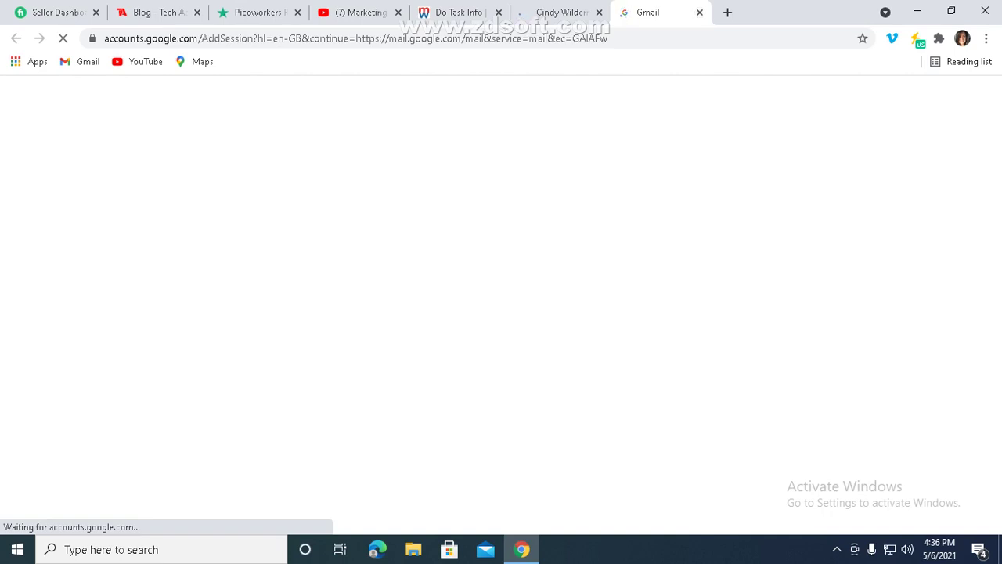
left_click(459, 12)
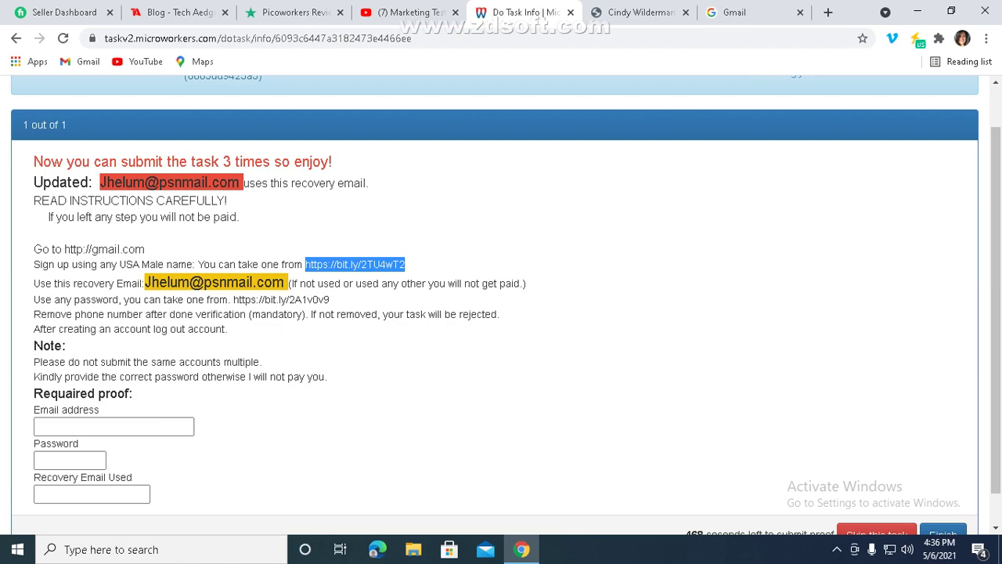
left_click(638, 12)
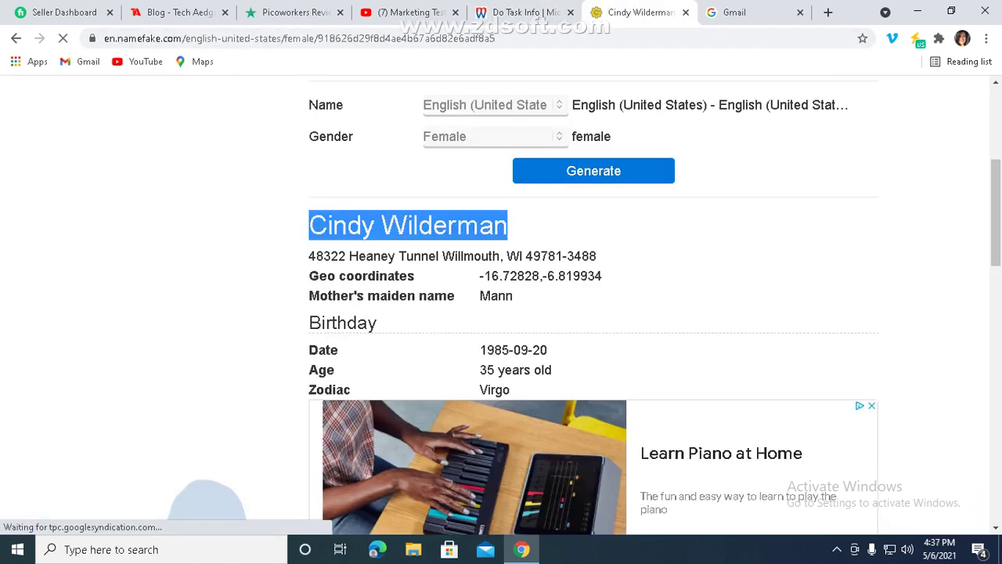
left_click(734, 12)
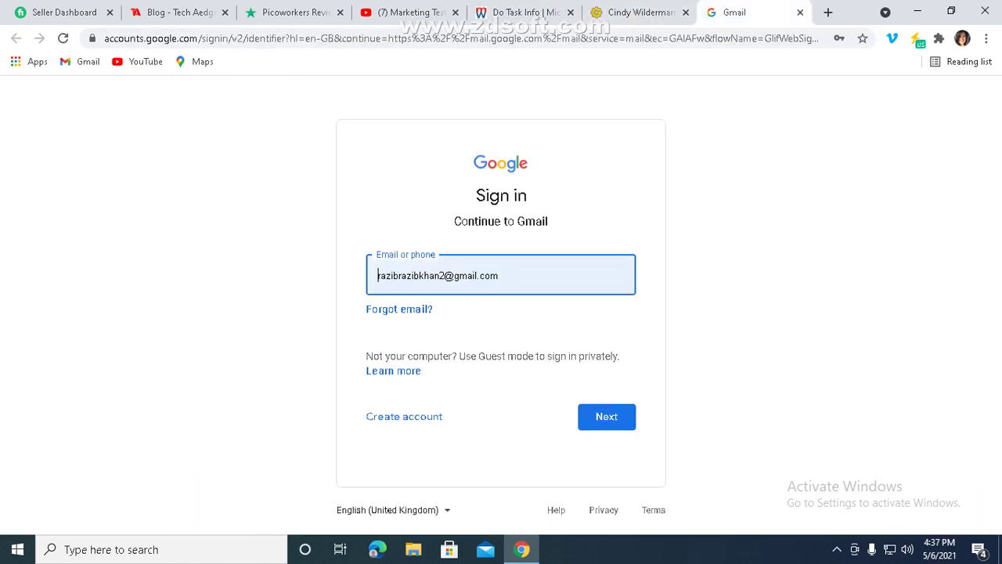
left_click(404, 416)
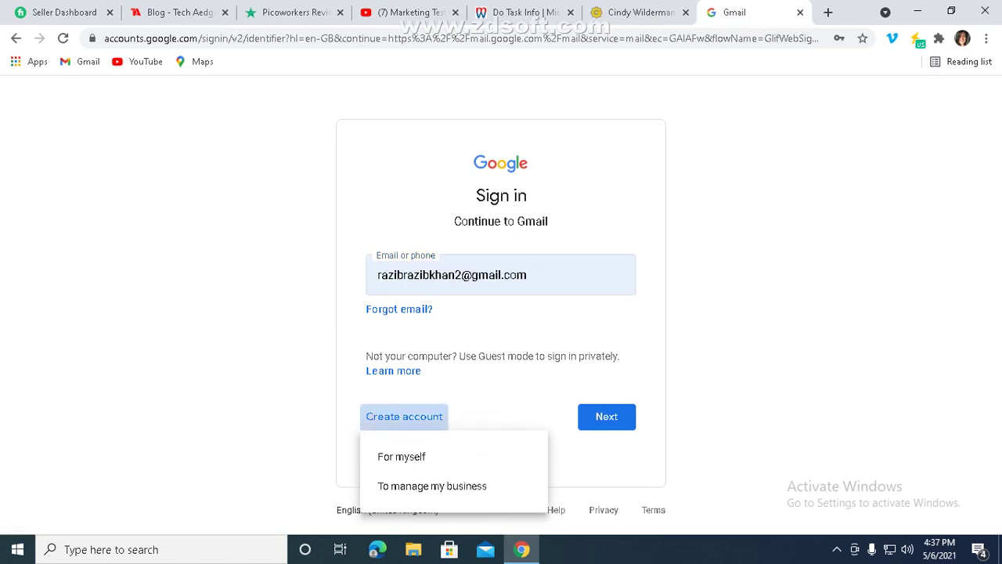
left_click(402, 457)
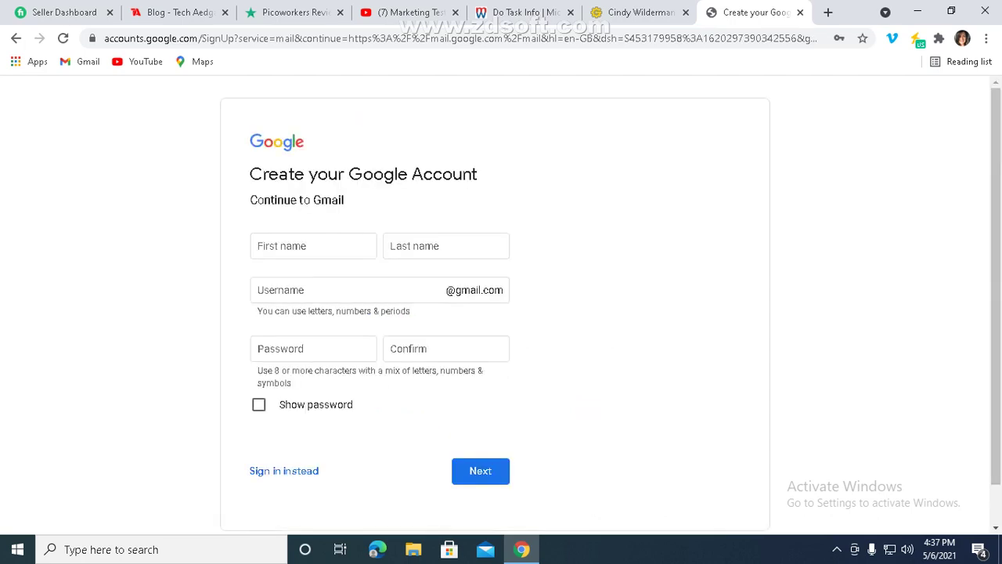
- Copy the generated first name from the Fake Name Generator into the sign-up form's first name field
left_click(344, 289)
left_click(313, 348)
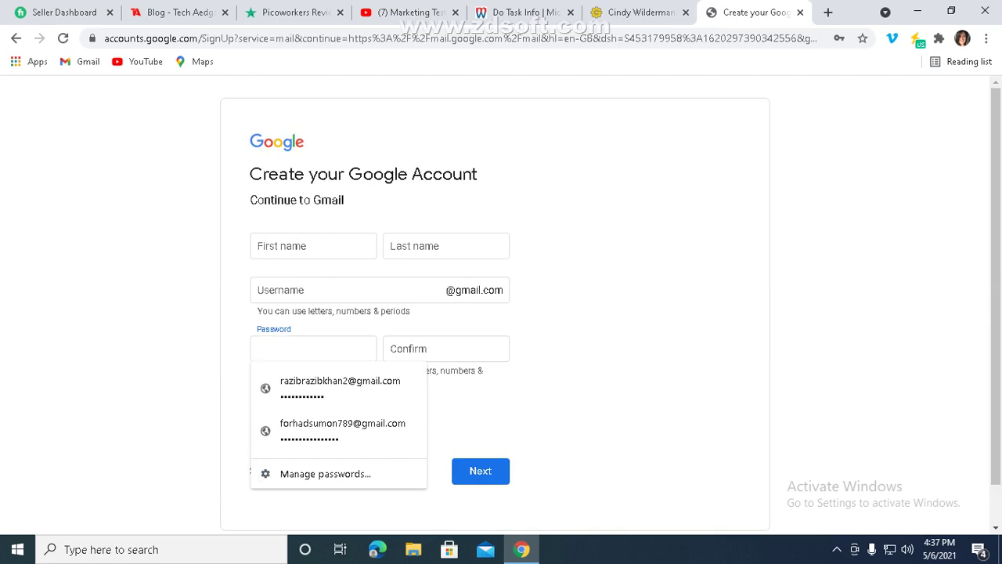
left_click(626, 348)
left_click(344, 289)
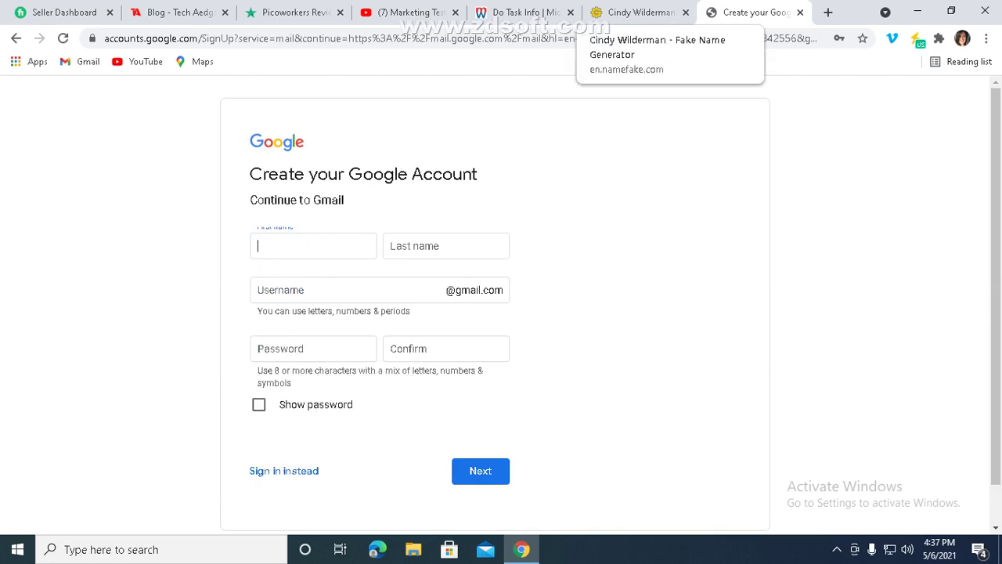
left_click(634, 11)
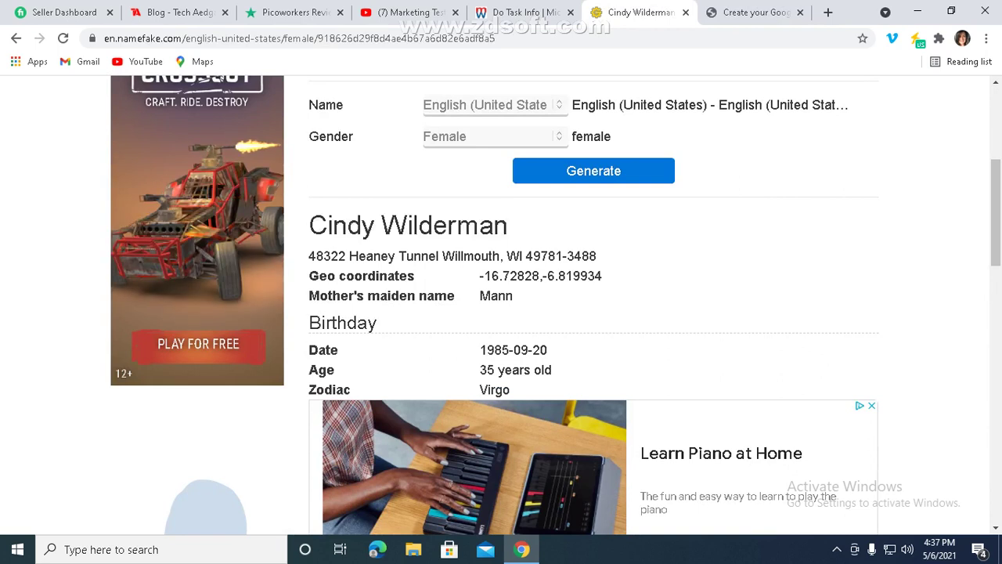
left_click_drag(376, 225, 308, 226)
right_click(335, 227)
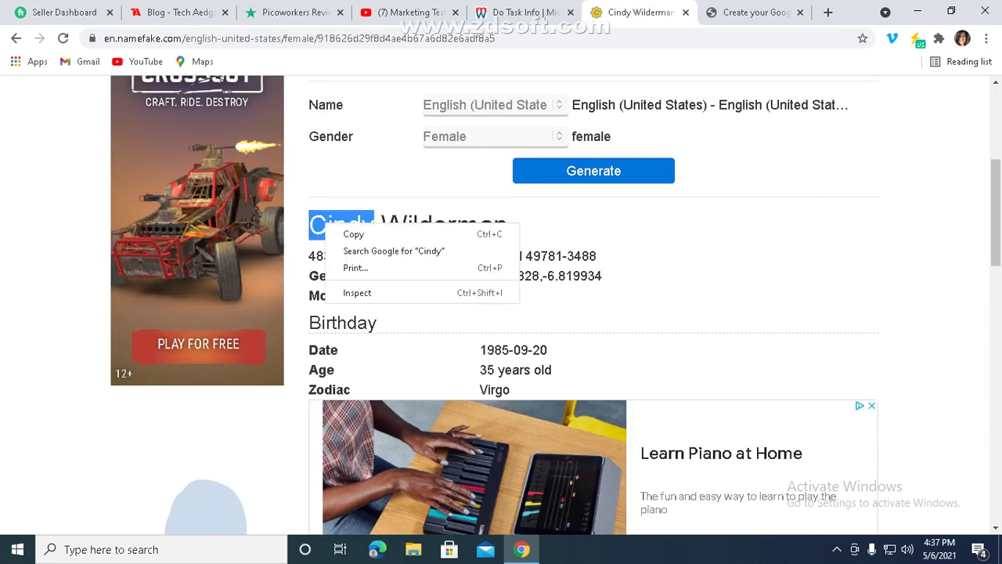
left_click(354, 234)
left_click(751, 12)
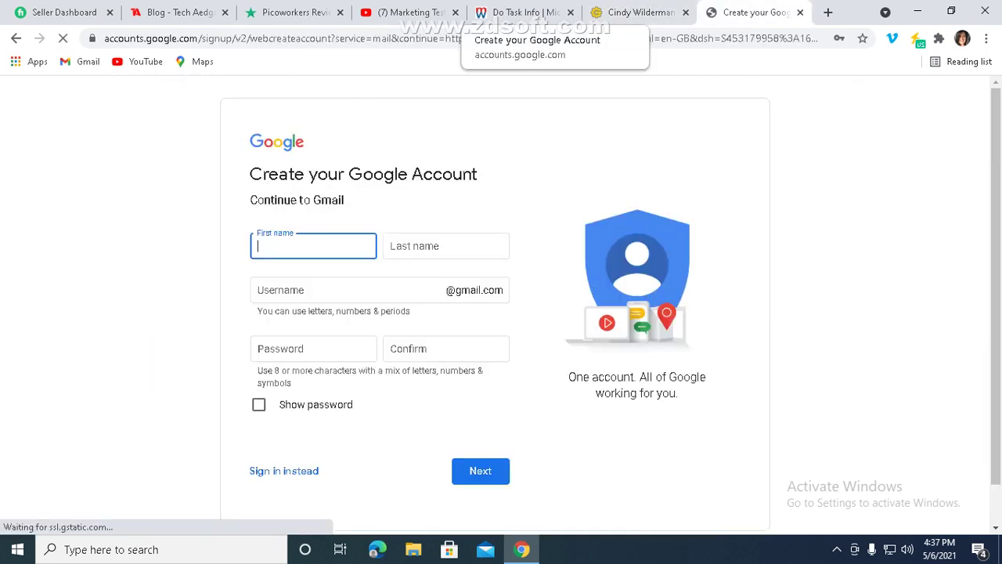
right_click(321, 249)
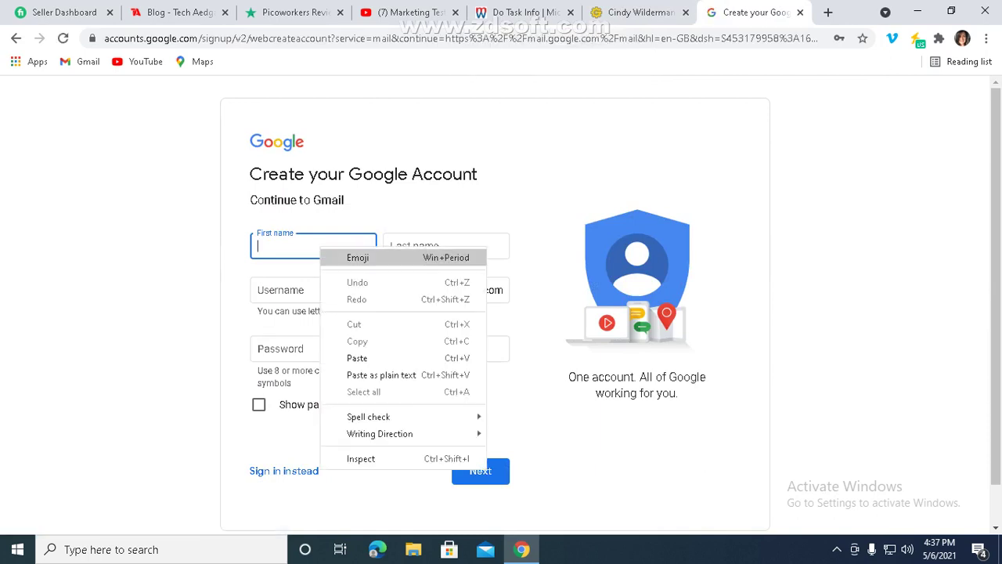
left_click(356, 358)
- Copy the generated last name from the Fake Name Generator into the sign-up form's last name field
left_click(446, 245)
left_click(637, 12)
left_click_drag(381, 225, 509, 226)
right_click(522, 225)
left_click(551, 234)
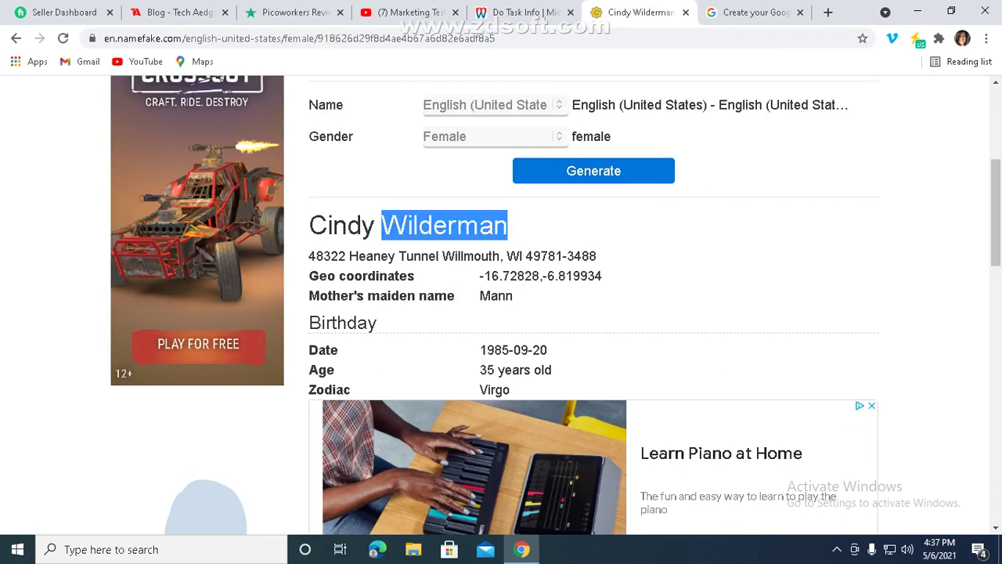
left_click(751, 12)
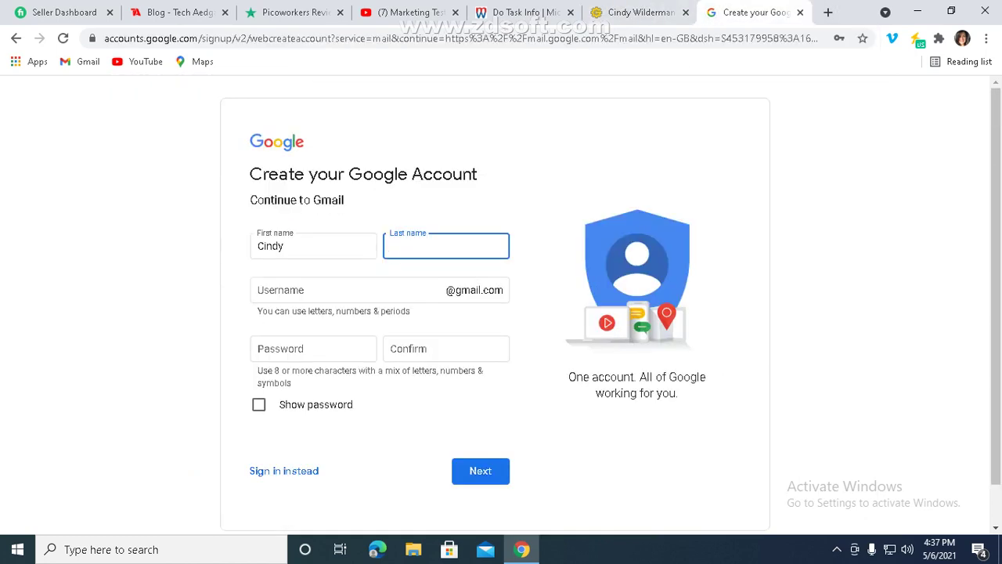
right_click(446, 244)
left_click(480, 354)
- Enter the generated full name without spaces as the username, then choose the suggested available username ending in a single 0
left_click(349, 290)
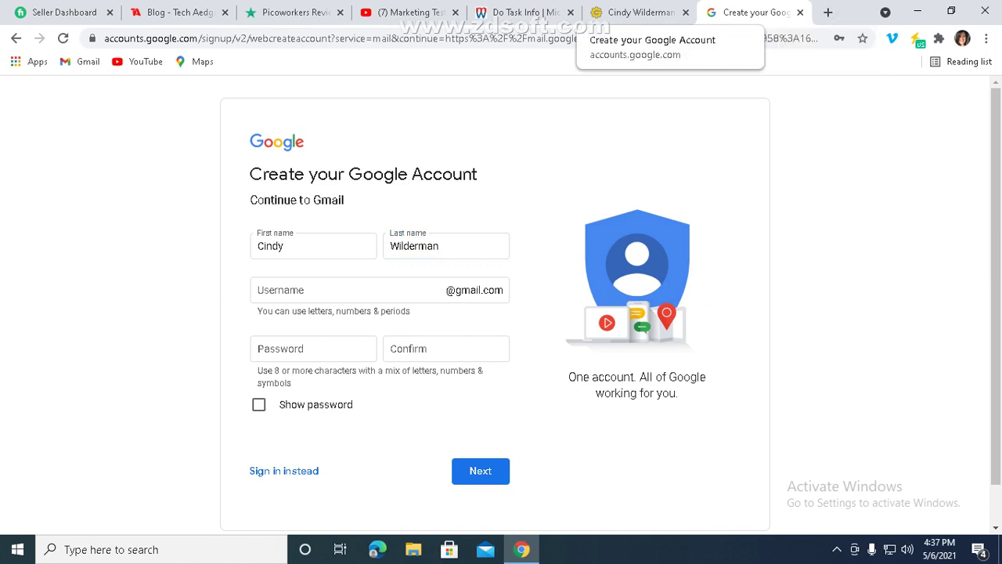
left_click(638, 11)
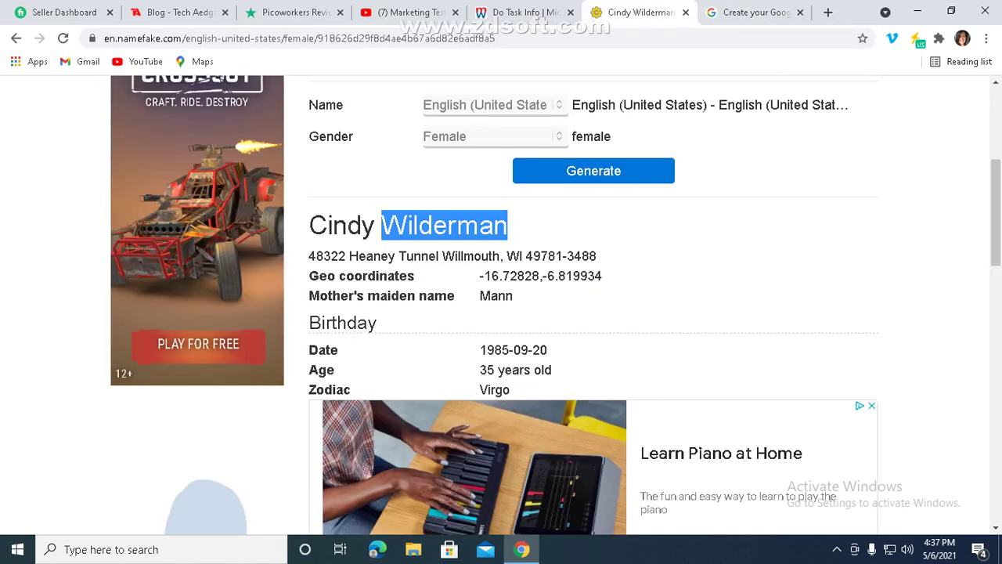
triple_click(423, 225)
right_click(429, 222)
left_click(447, 230)
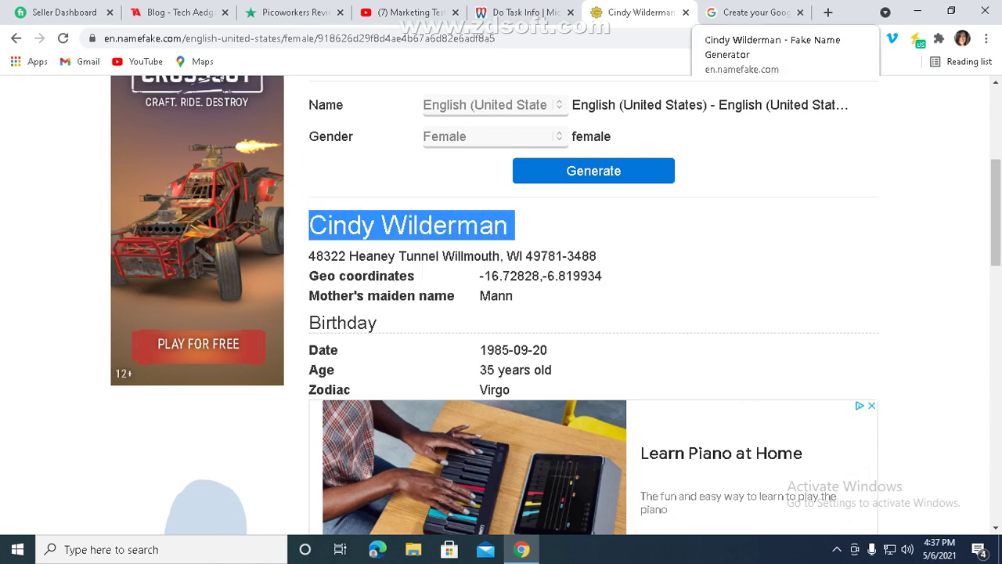
left_click(755, 13)
left_click(344, 290)
right_click(331, 287)
left_click(391, 399)
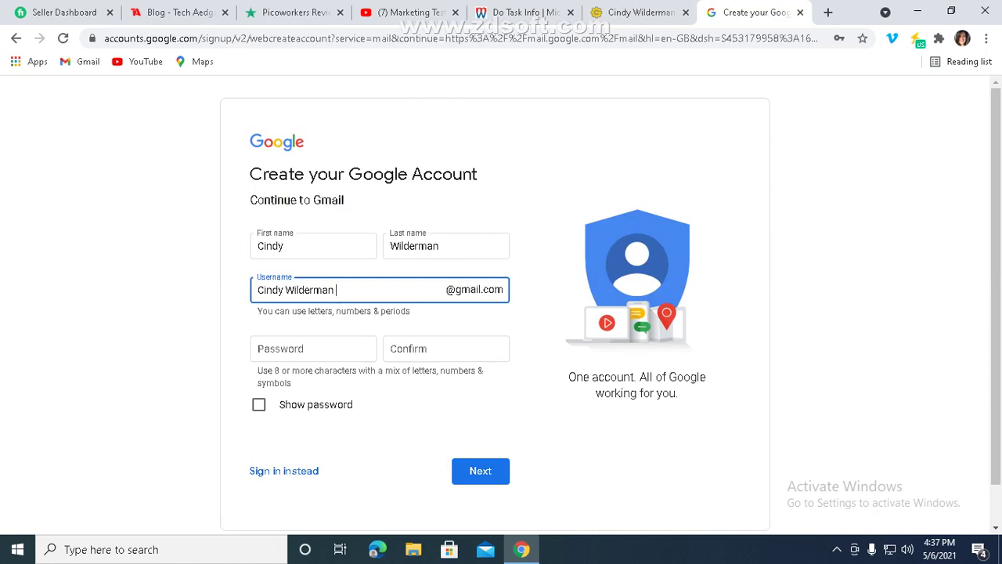
key("BackSpace")
left_click(438, 431)
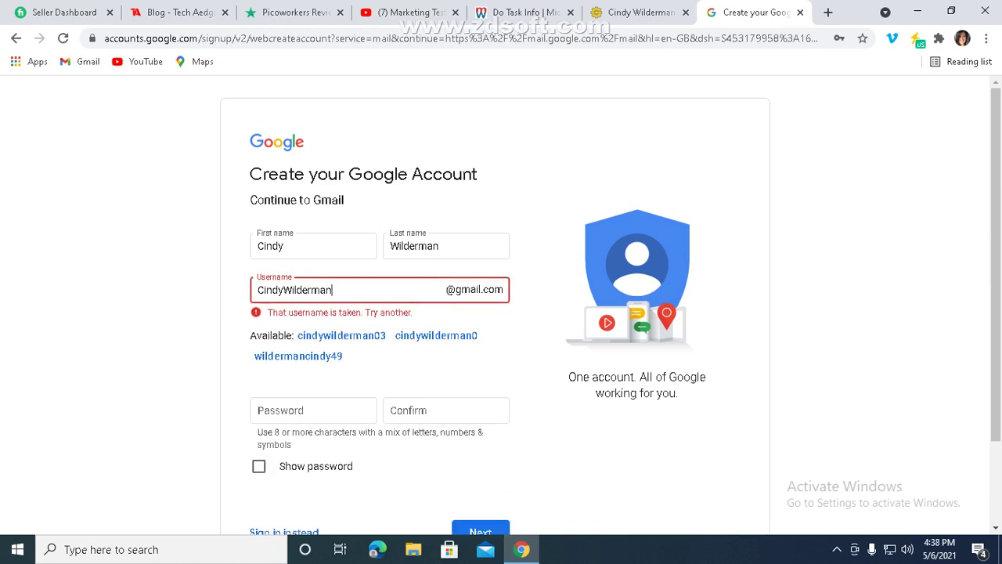
left_click(436, 335)
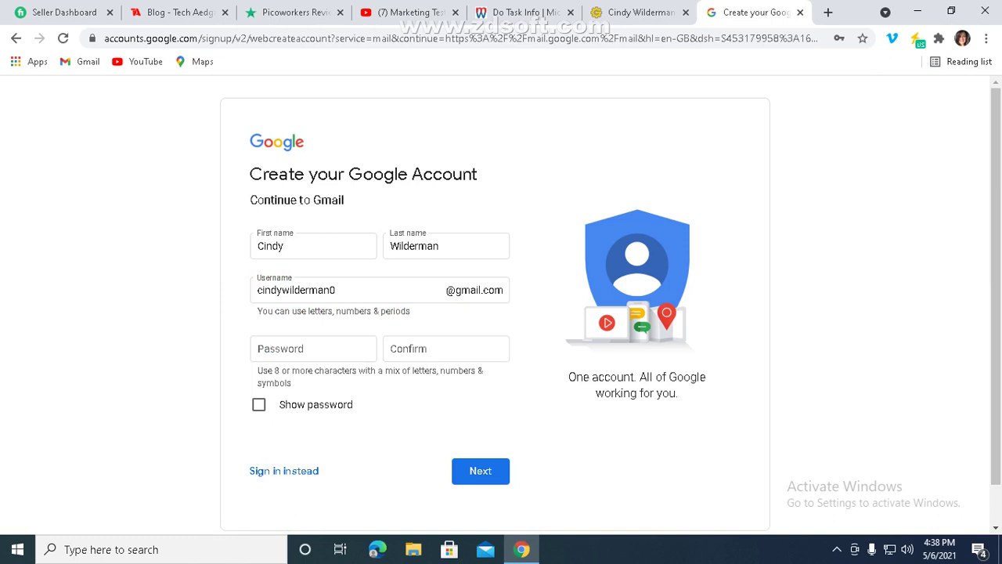
left_click(313, 349)
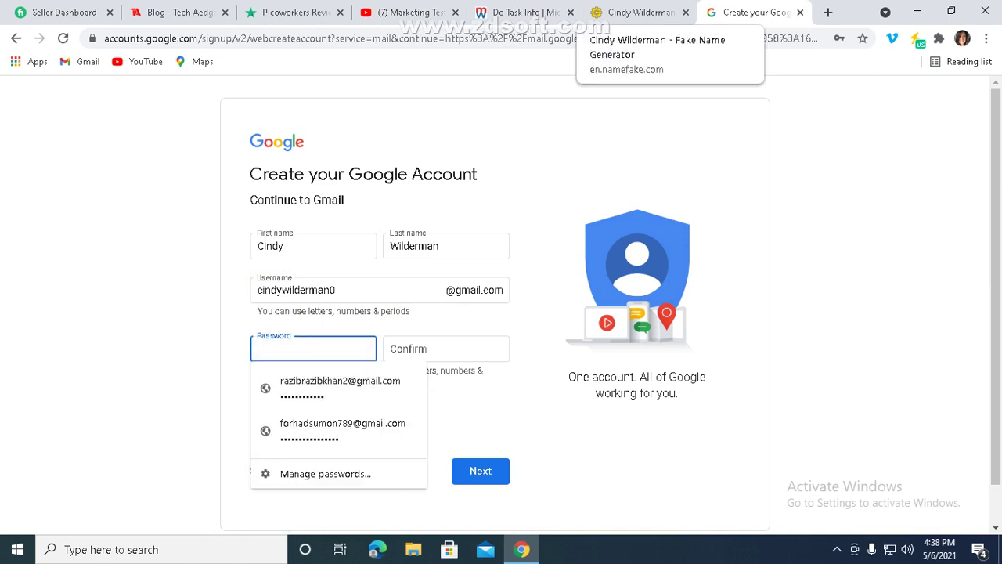
left_click(522, 12)
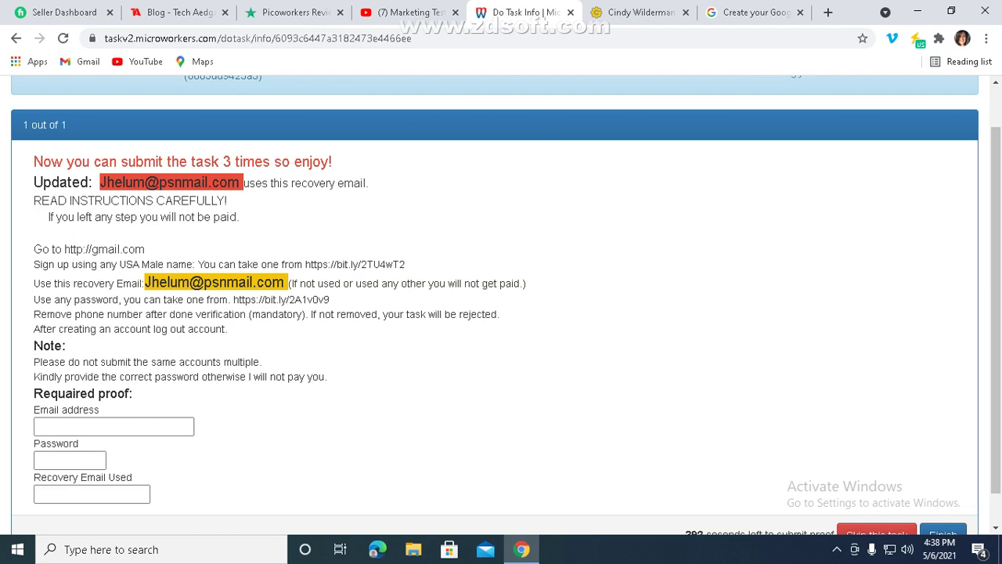
left_click_drag(233, 299, 330, 299)
right_click(350, 296)
left_click(423, 320)
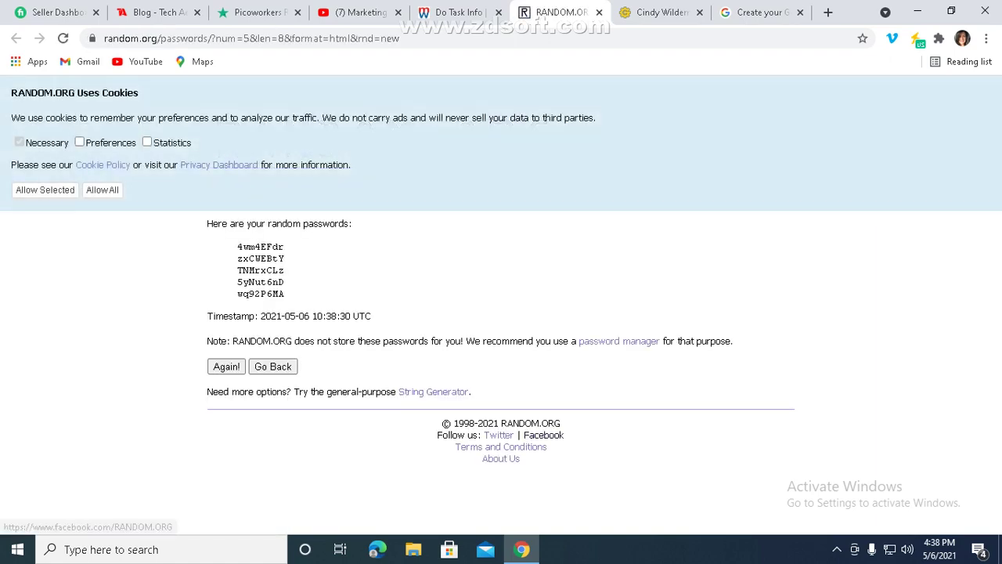
double_click(264, 246)
right_click(265, 246)
left_click(294, 258)
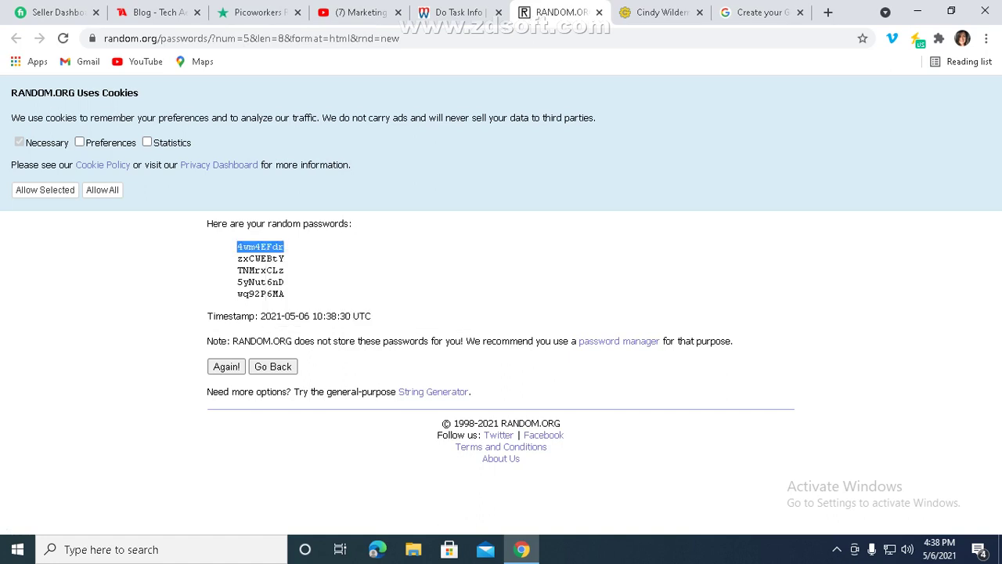
- Paste the copied password into the password and confirmation fields, show it, and continue to phone verification
left_click(755, 12)
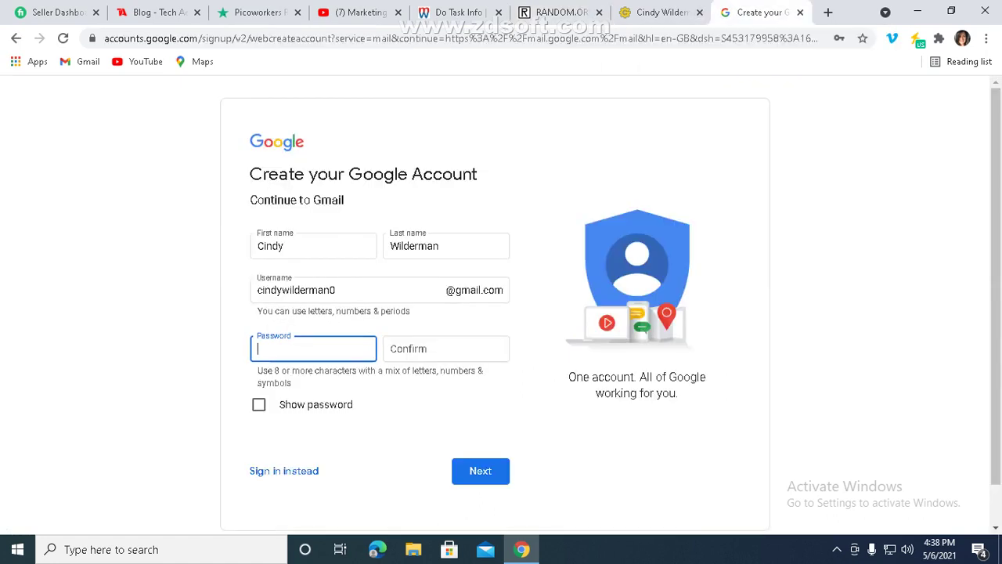
left_click(337, 349)
right_click(336, 349)
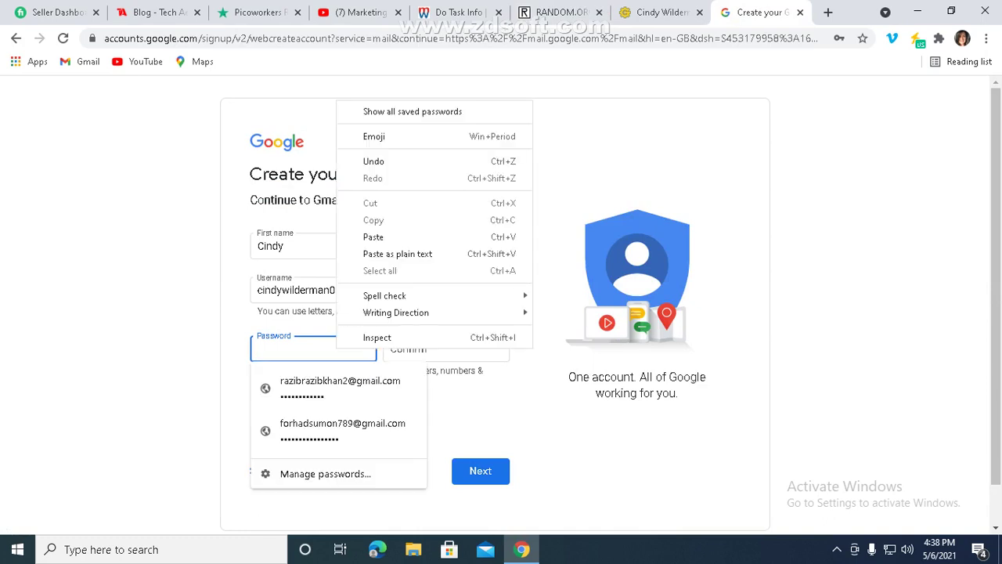
left_click(392, 236)
left_click(442, 349)
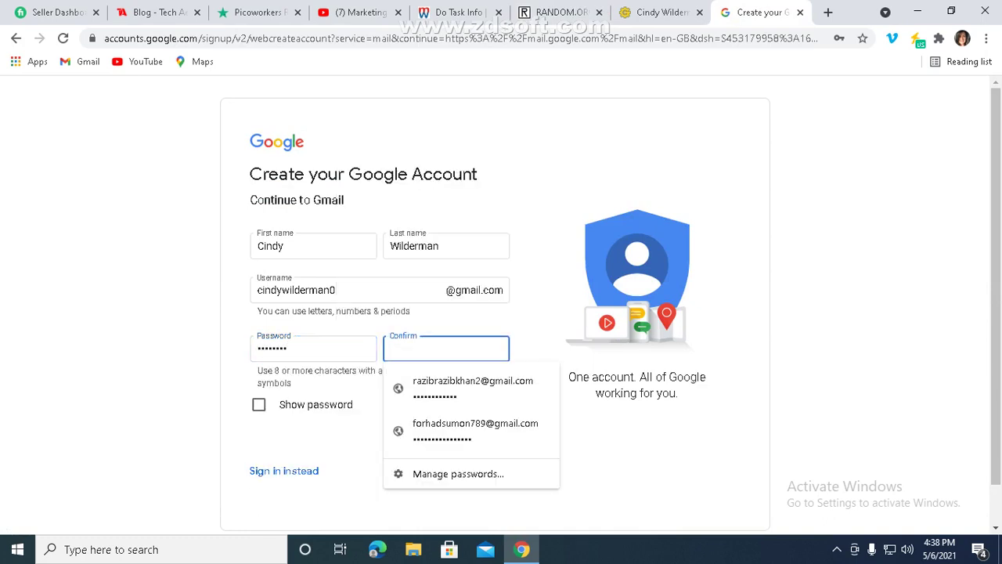
right_click(443, 349)
left_click(479, 236)
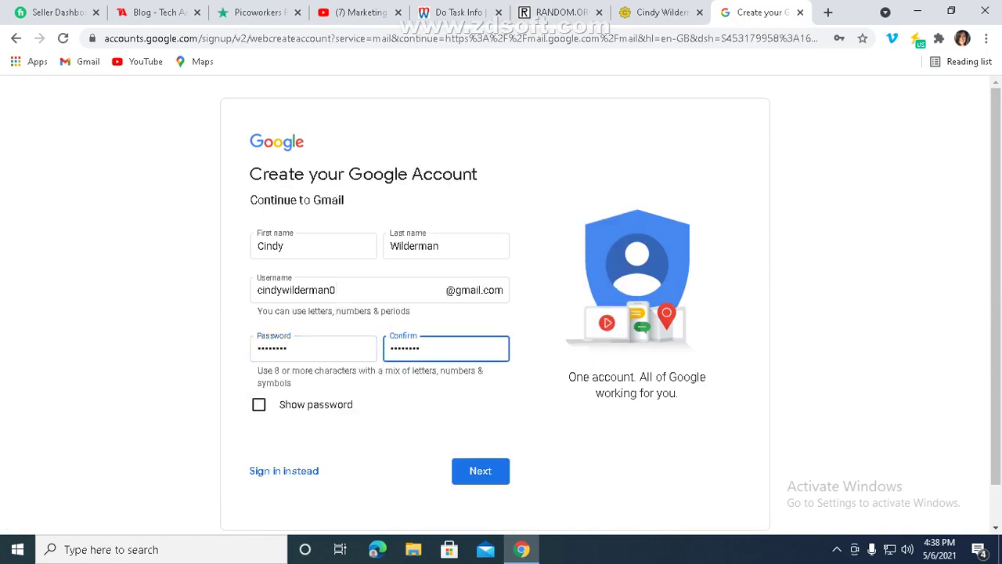
left_click(259, 403)
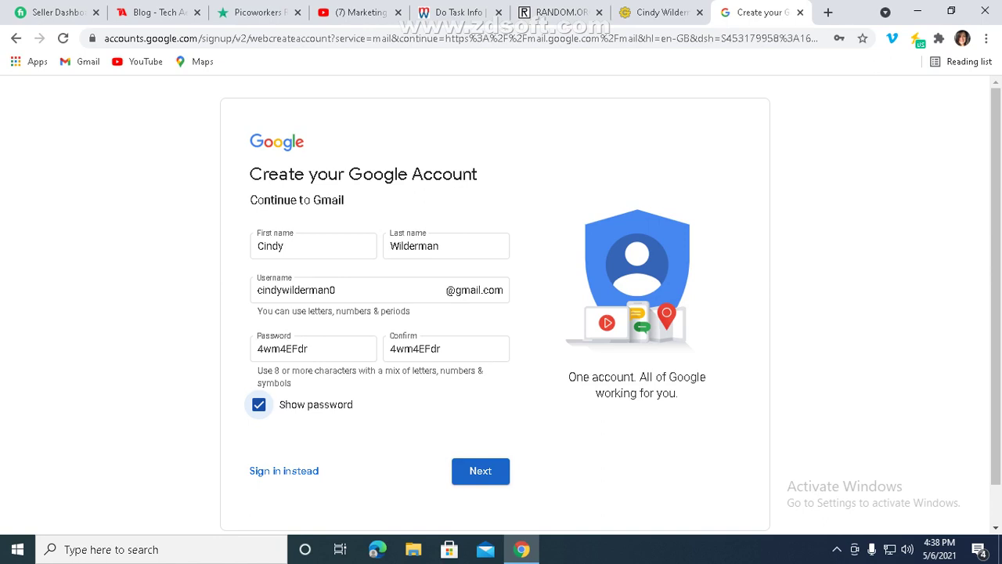
left_click(479, 470)
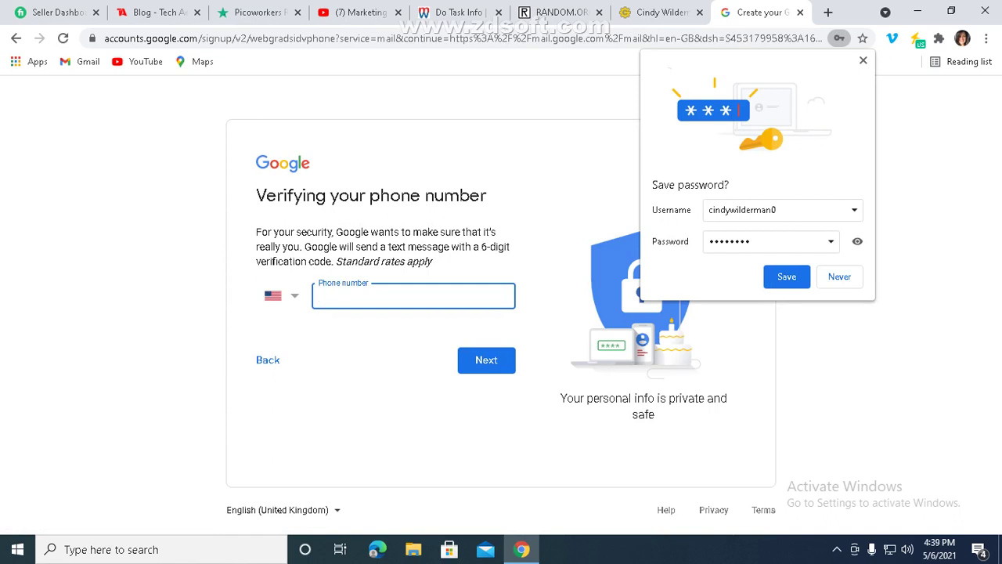
- Look through the country codes available for the verification phone number
left_click(294, 296)
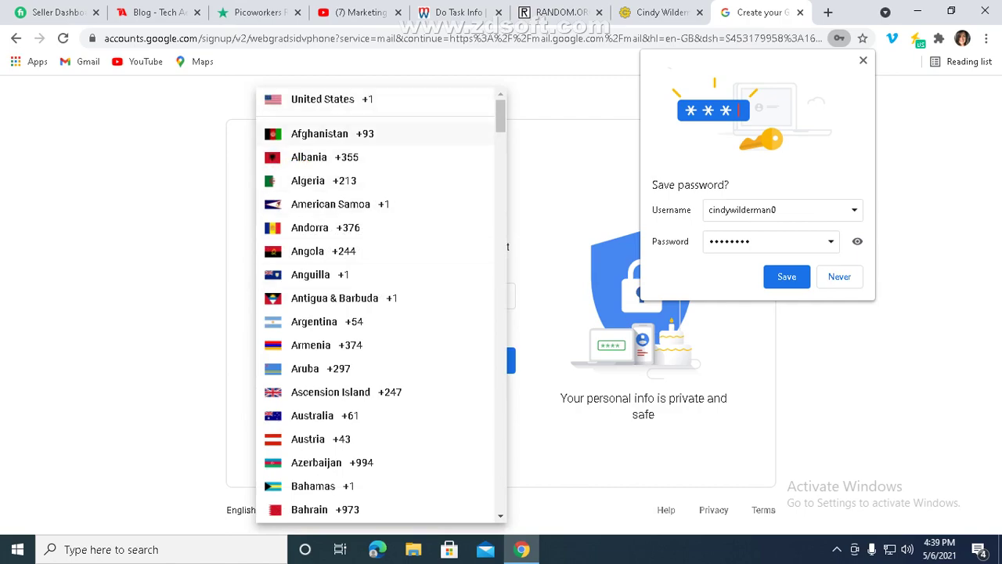
scroll(381, 305, "down", 20)
scroll(381, 305, "up", 20)
scroll(381, 305, "up", 7)
scroll(381, 305, "down", 20)
scroll(381, 305, "down", 20)
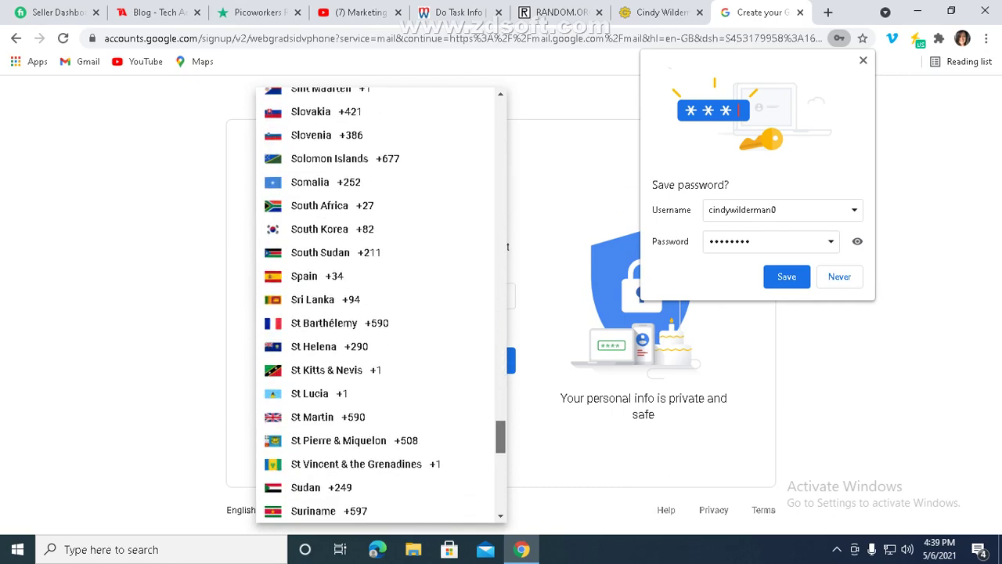
scroll(381, 305, "up", 20)
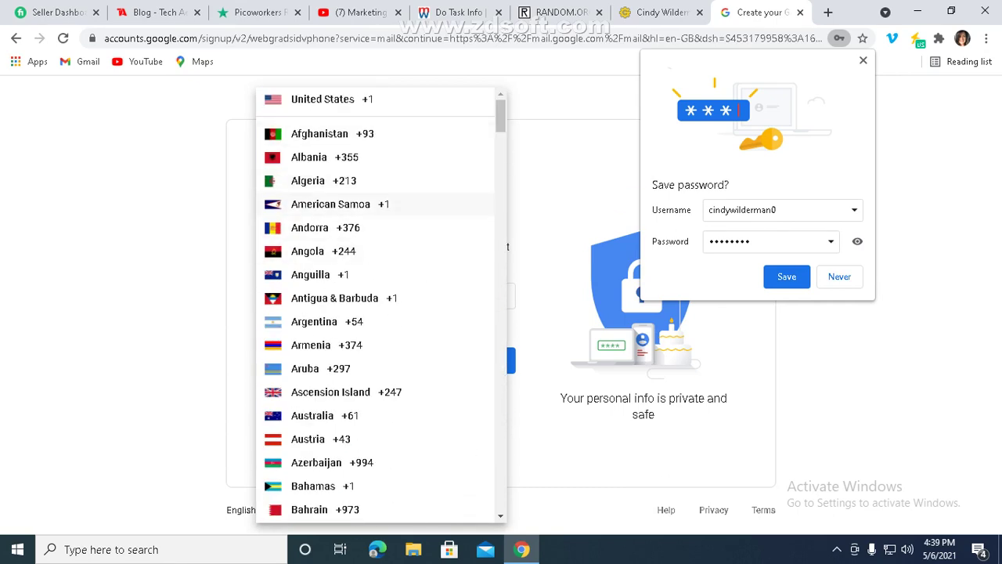
left_click(559, 149)
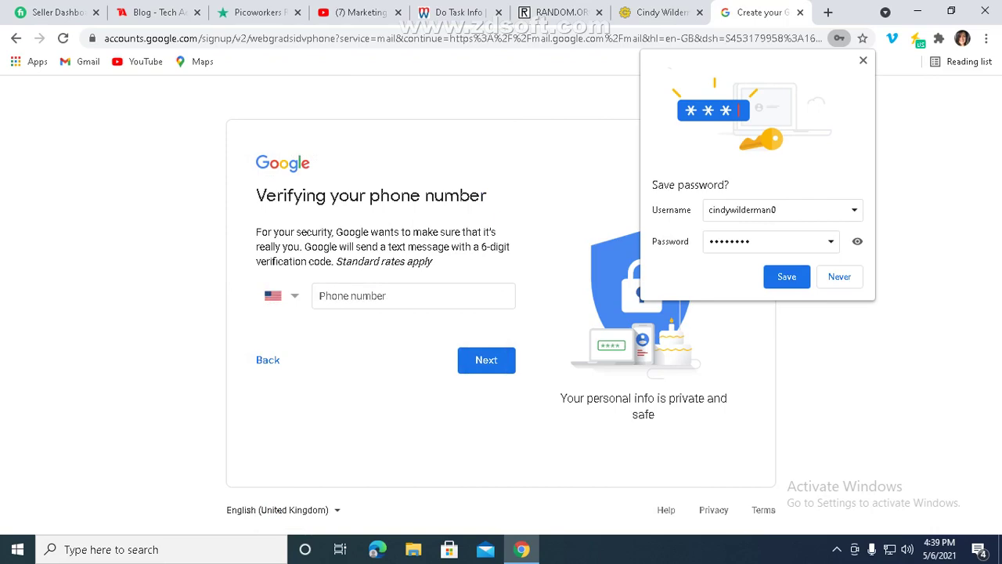
- Choose United States (+1) as the country for the verification phone number
left_click(414, 295)
left_click(282, 296)
left_click(323, 100)
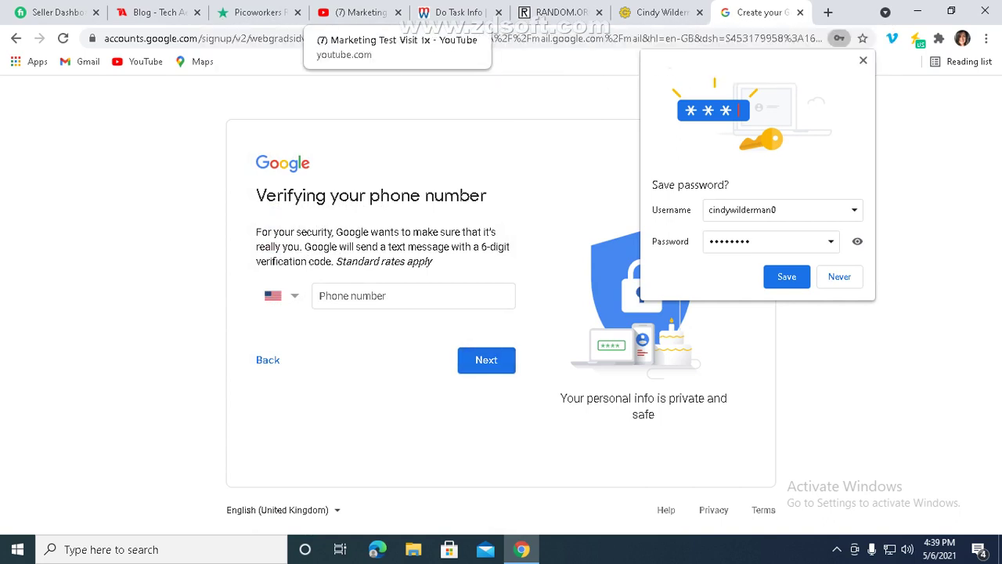
- Check the Gmail task's required proof fields against the generated name and random password pages
left_click(458, 12)
left_click(380, 337)
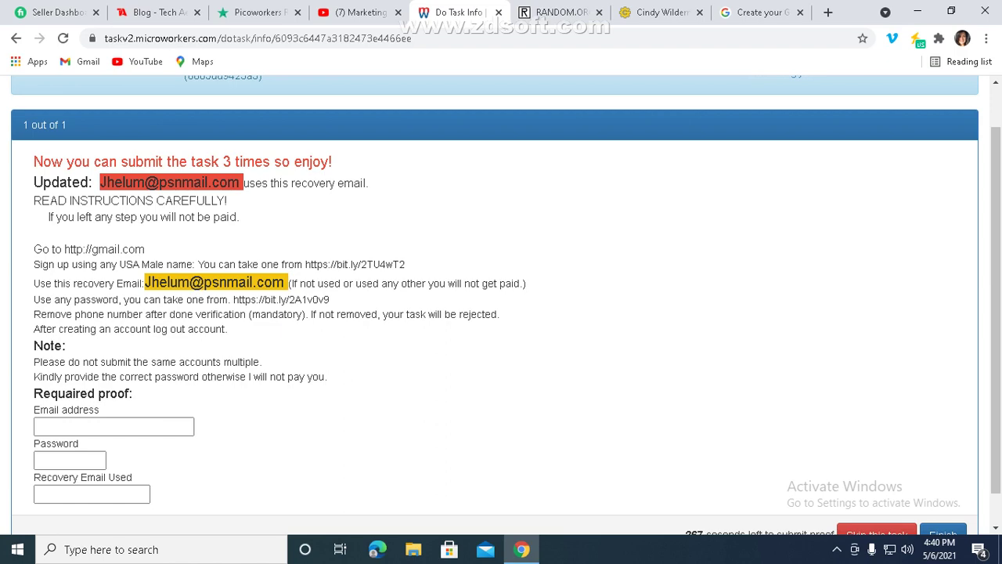
left_click(114, 427)
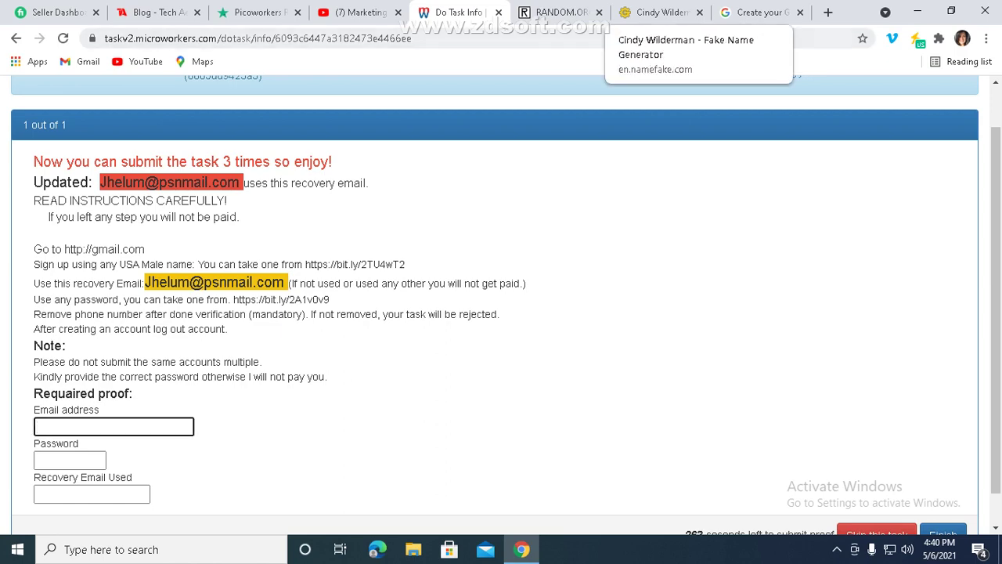
left_click(656, 13)
left_click(560, 13)
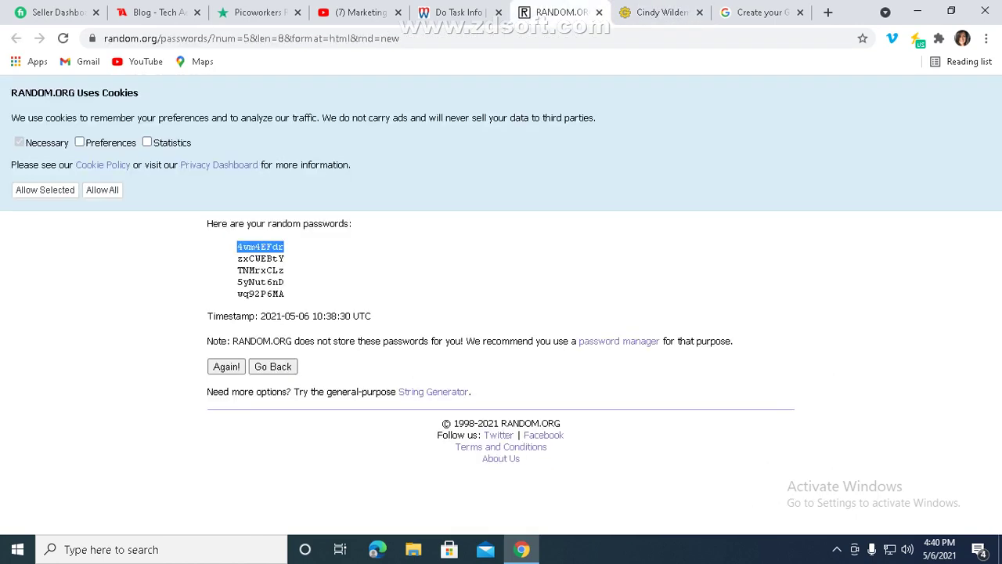
- Return the Google sign-up to the account details form and select the username
left_click(755, 13)
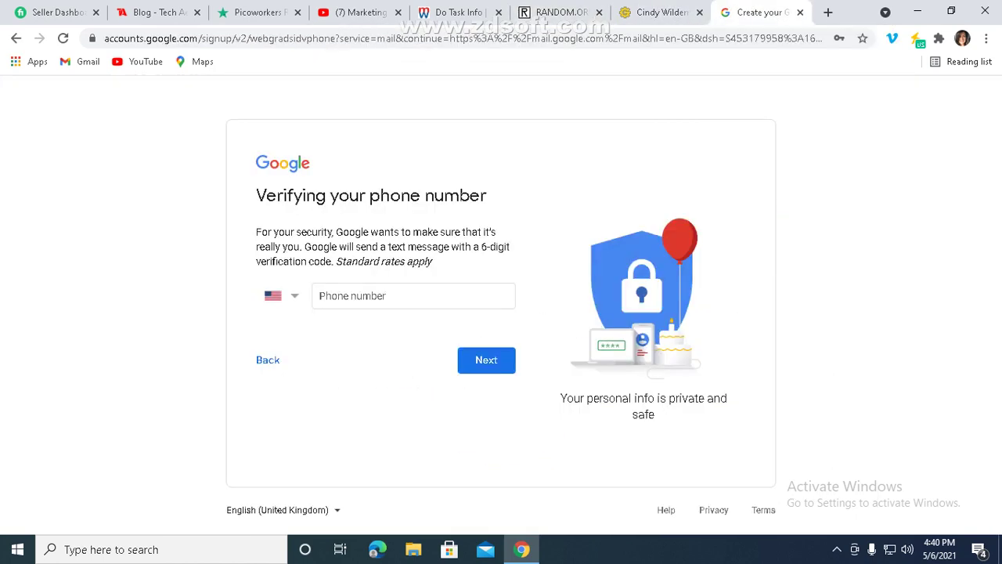
left_click(16, 37)
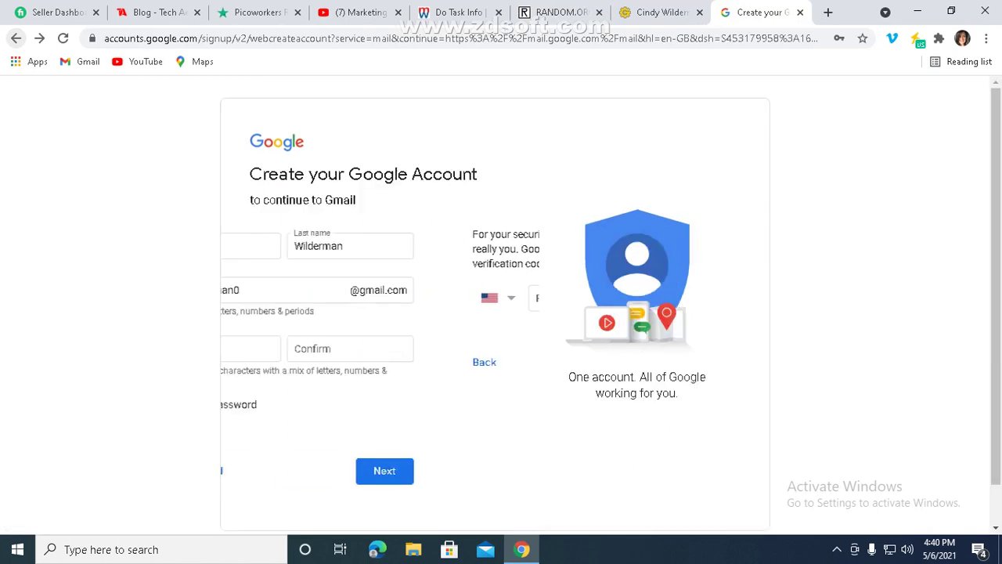
key("Tab")
key("Tab")
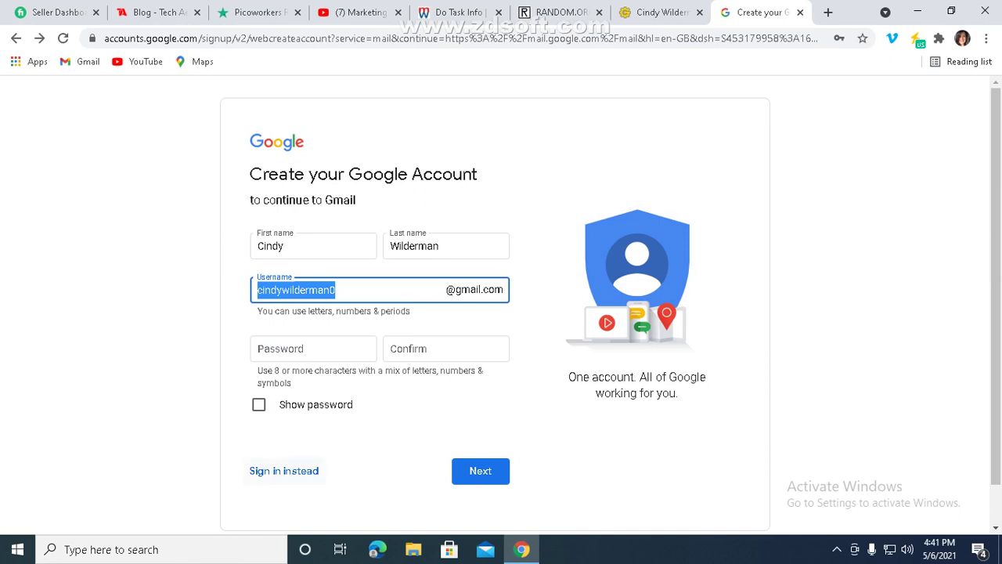
- Go through the Email address, Password and Recovery Email Used proof fields of the Gmail task, leaving all three empty
left_click(458, 12)
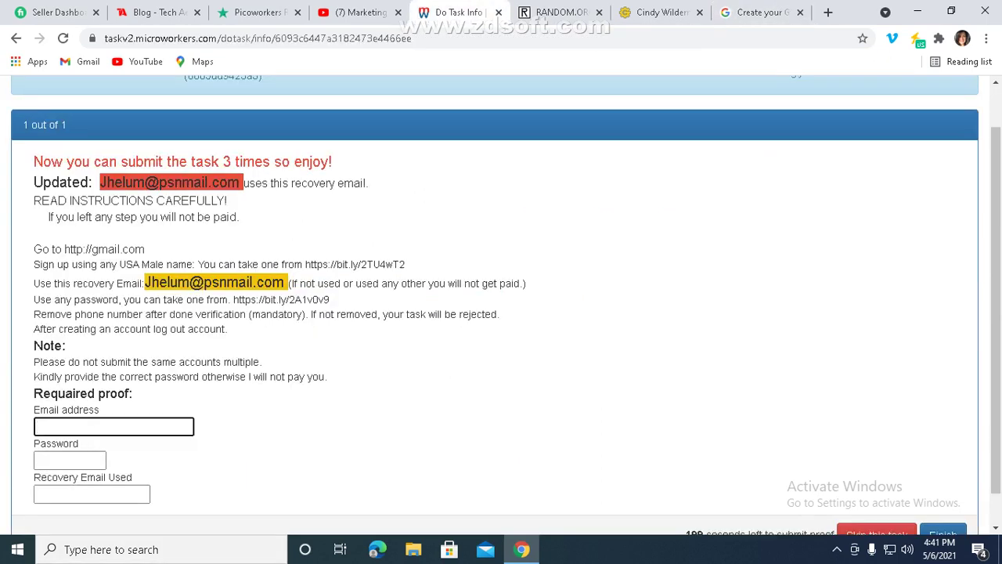
right_click(98, 427)
left_click(135, 306)
key("ctrl+z")
left_click(78, 460)
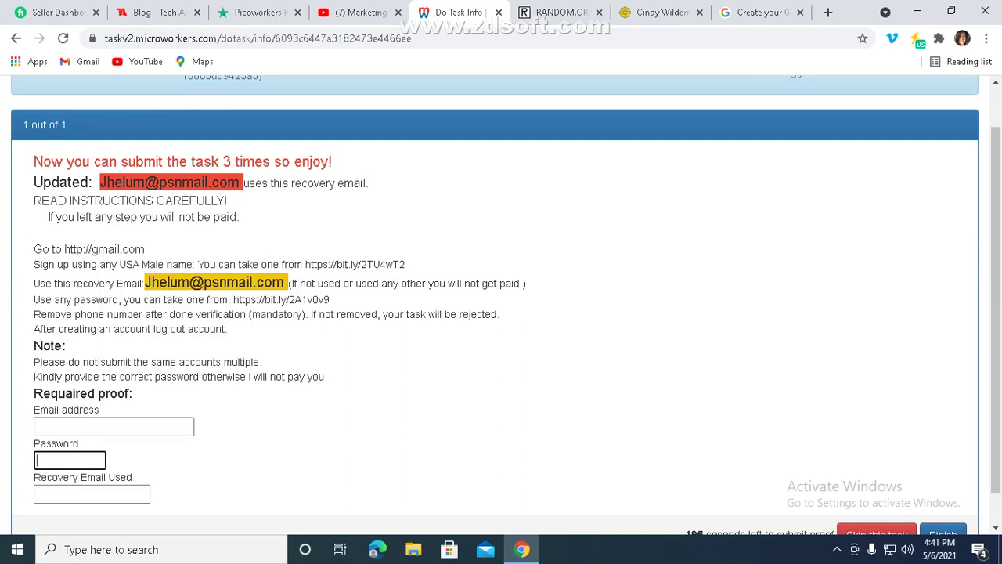
right_click(81, 459)
left_click(143, 363)
key("ctrl+z")
left_click(83, 494)
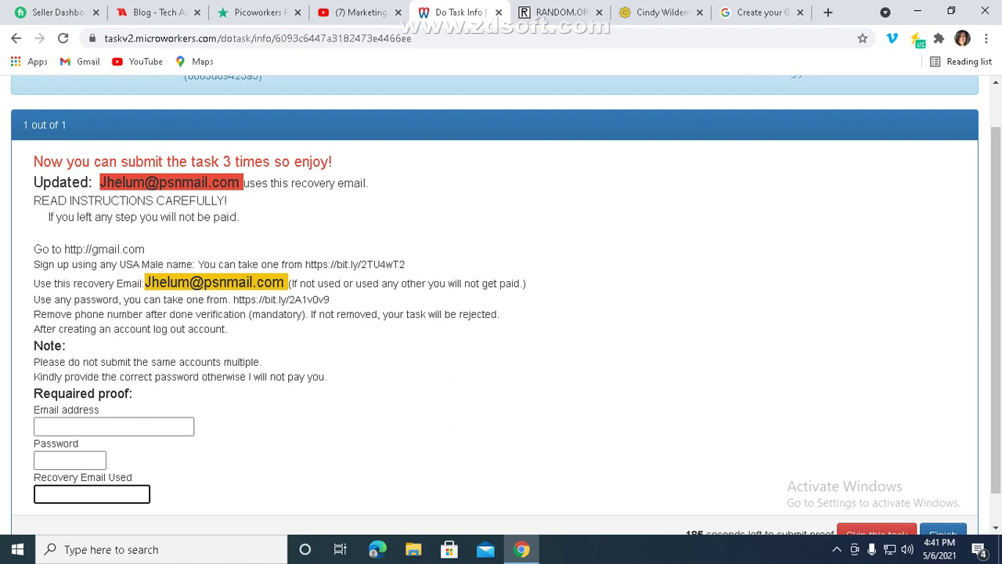
- Skip the Gmail task and look through the available Microworkers jobs
scroll(501, 306, "down", 1)
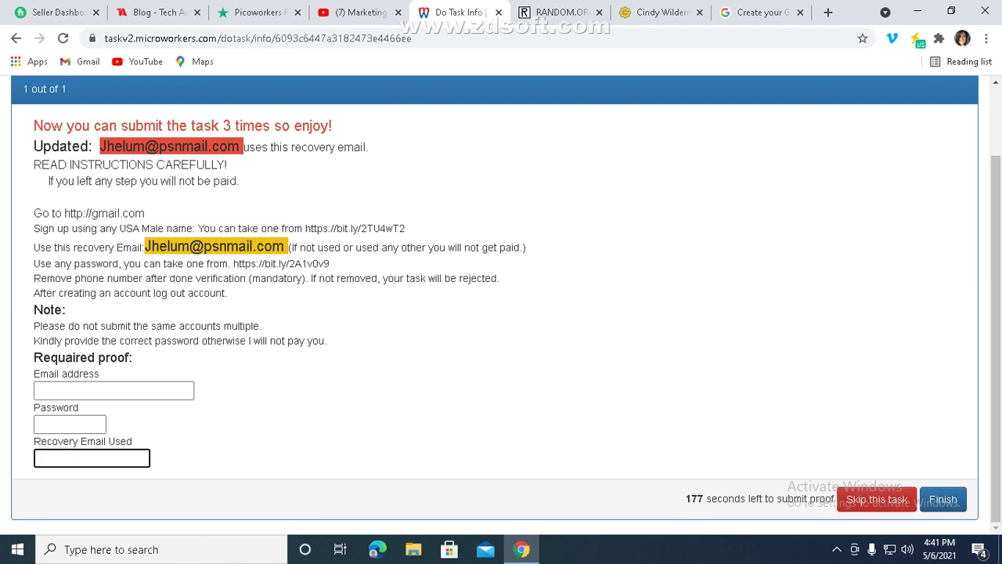
left_click(877, 500)
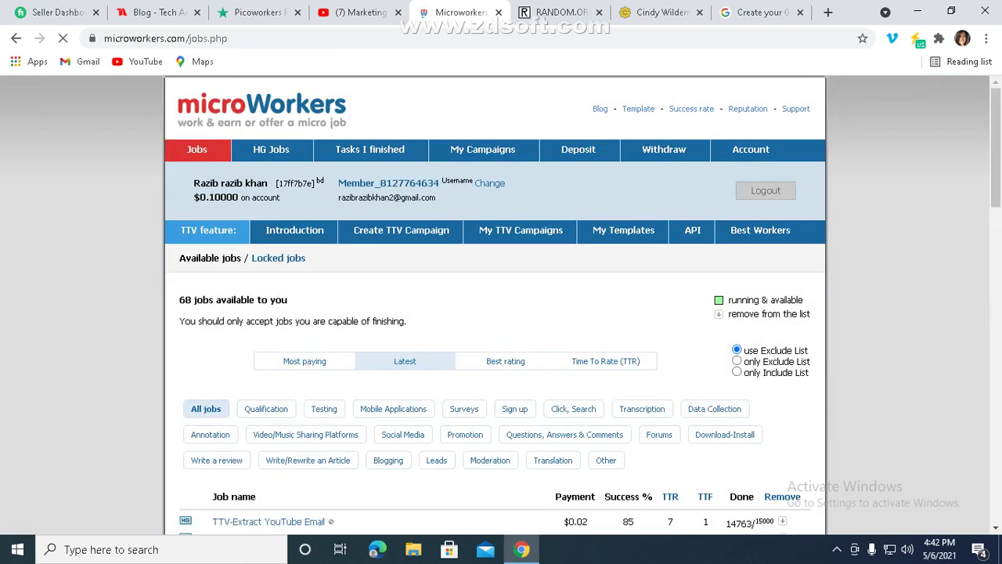
scroll(494, 306, "down", 5)
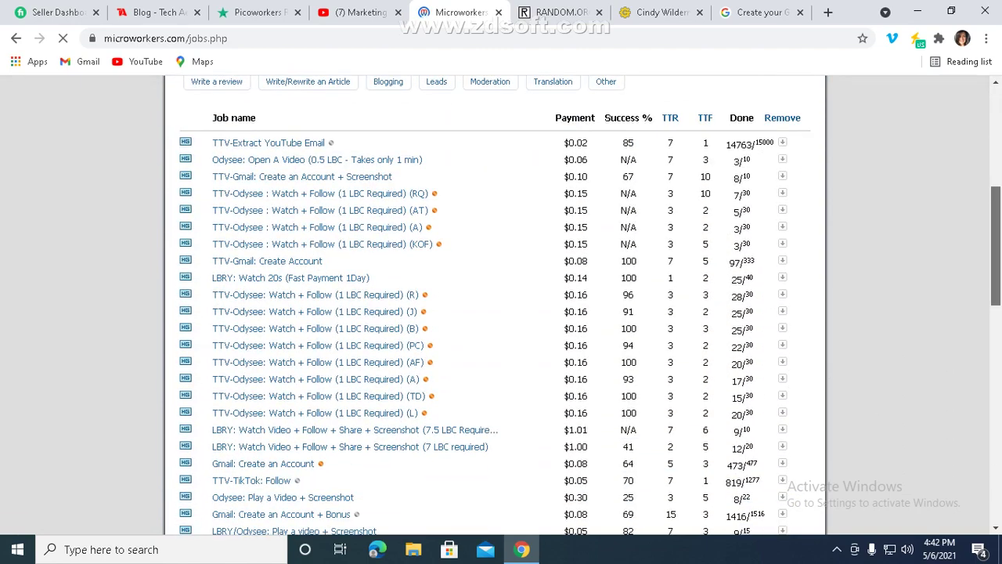
scroll(495, 305, "down", 6)
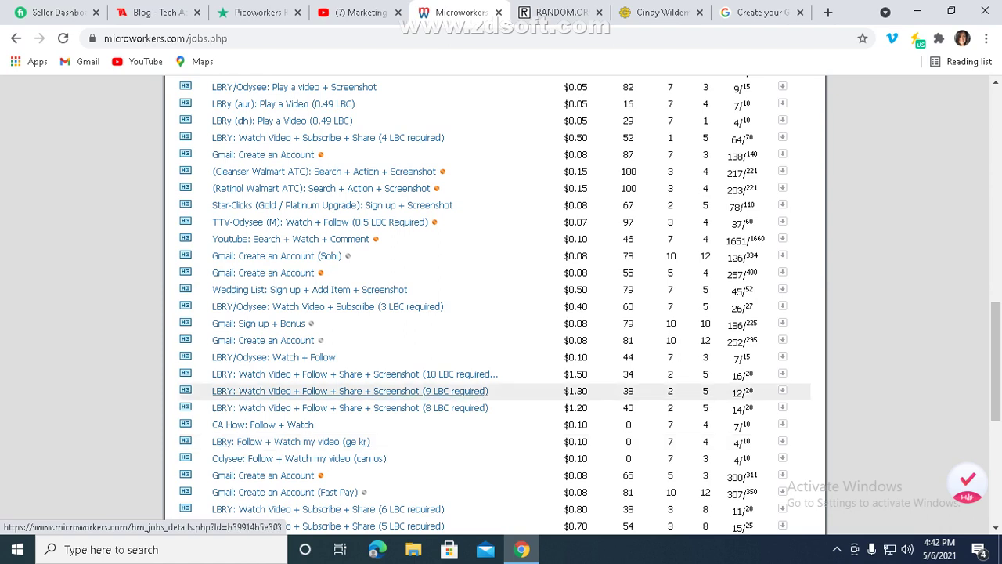
- Try to open jobboy.com in a new tab, dismissing the Norton notification, and close that tab again
left_click(827, 12)
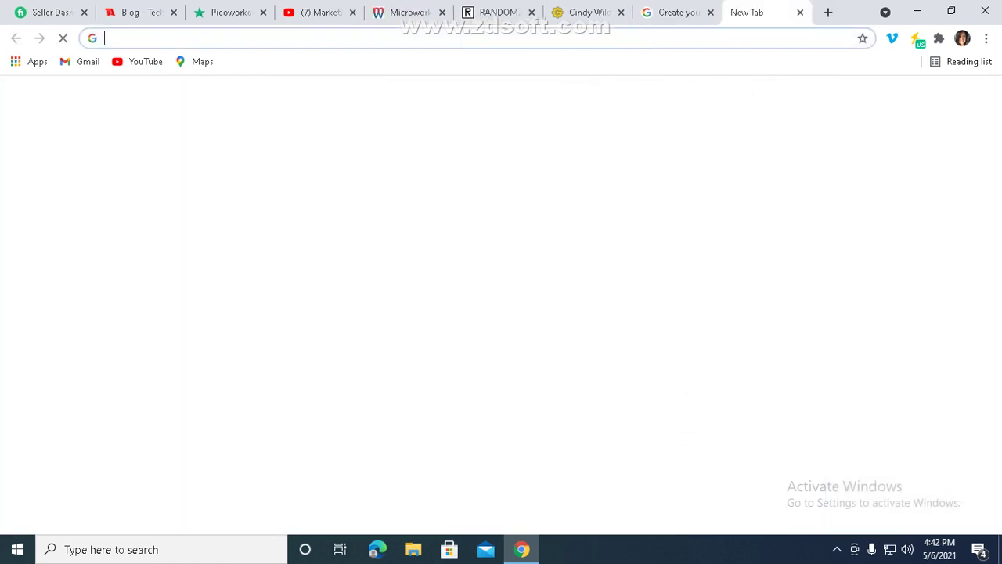
left_click(439, 39)
type("job")
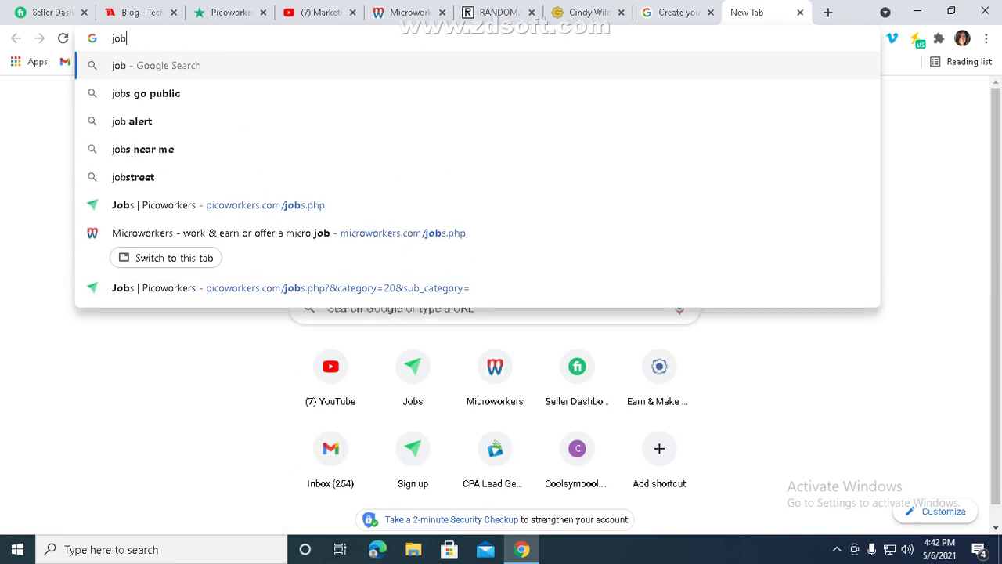
key("BackSpace")
type("bboy")
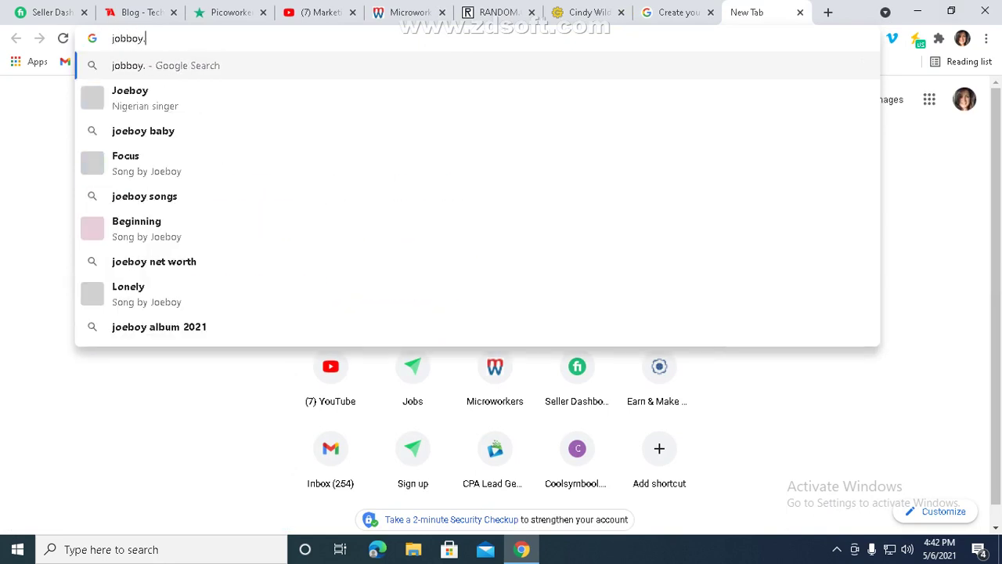
type(".com")
key("Return")
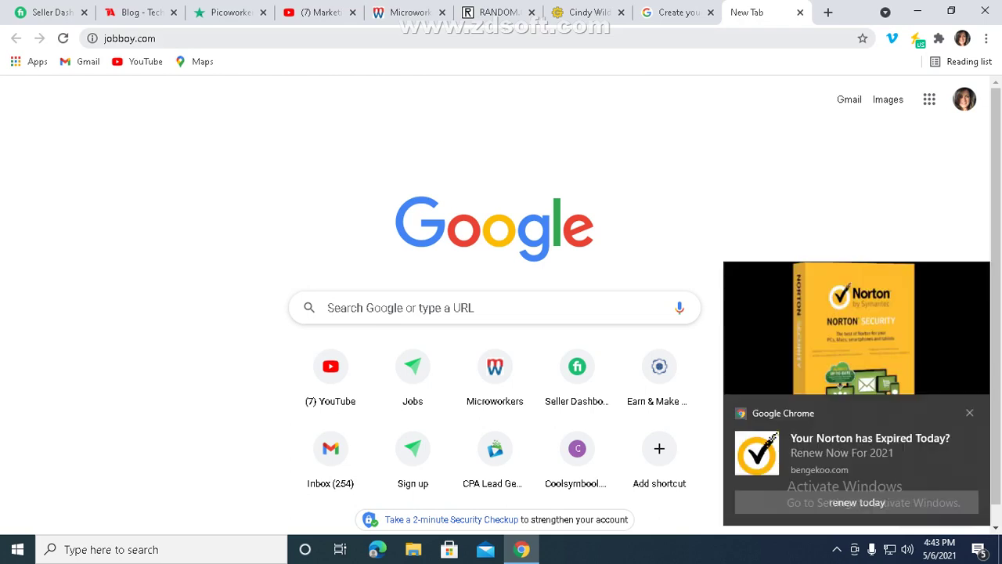
left_click(970, 413)
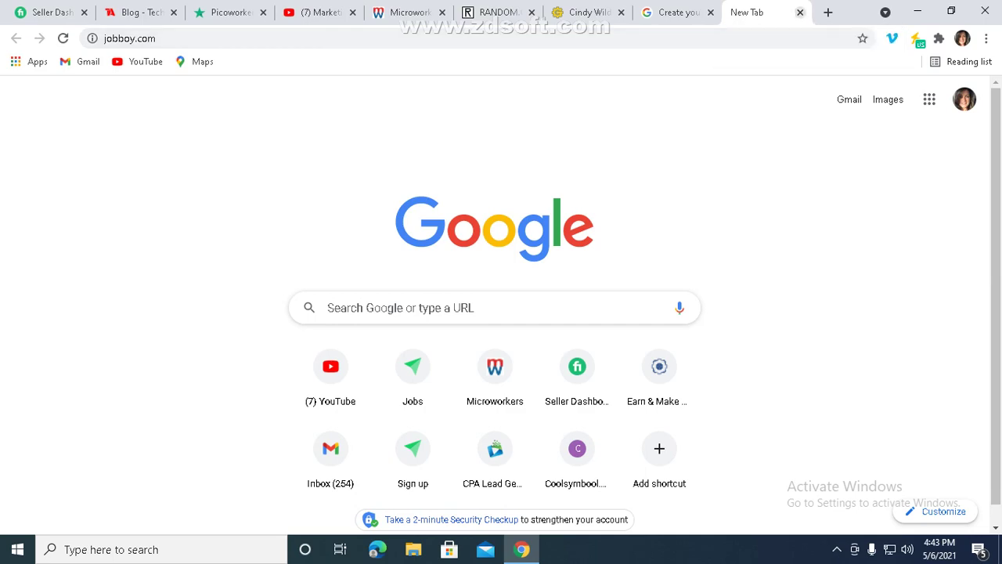
key("Return")
left_click(800, 13)
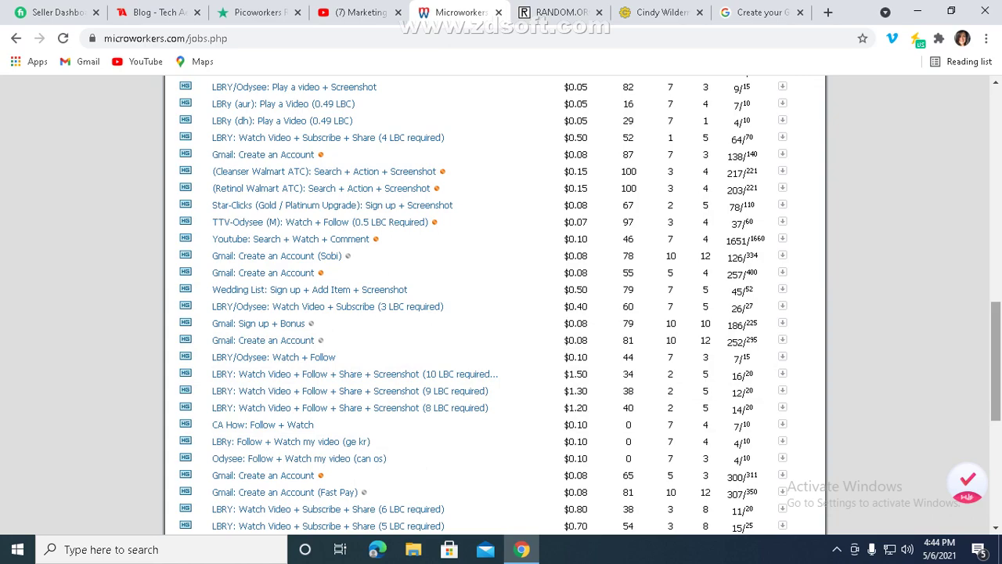
- Open the TTV-Extract YouTube Email job, review its task preview, and accept and start it
left_click_drag(995, 356, 995, 185)
scroll(501, 313, "down", 2)
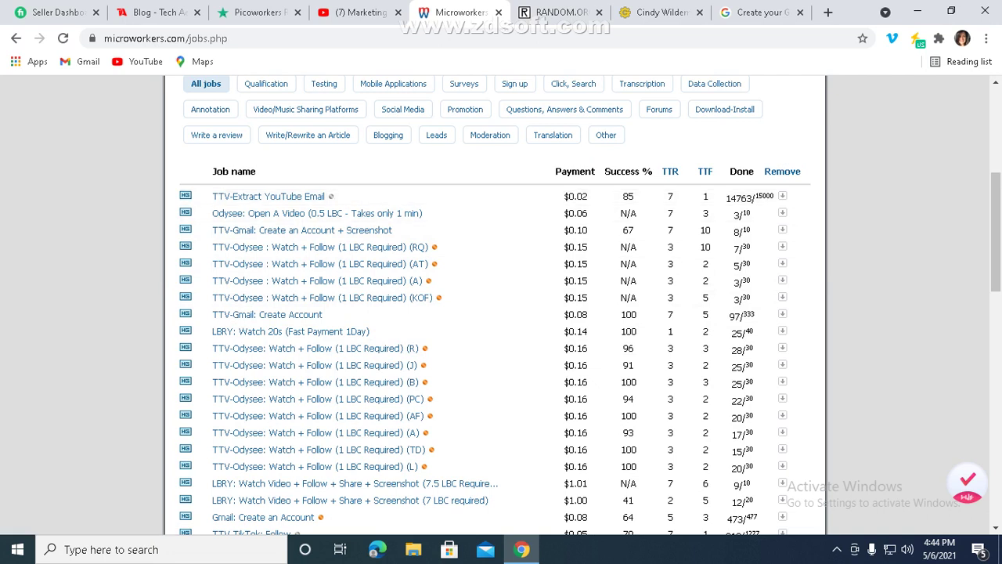
left_click(268, 196)
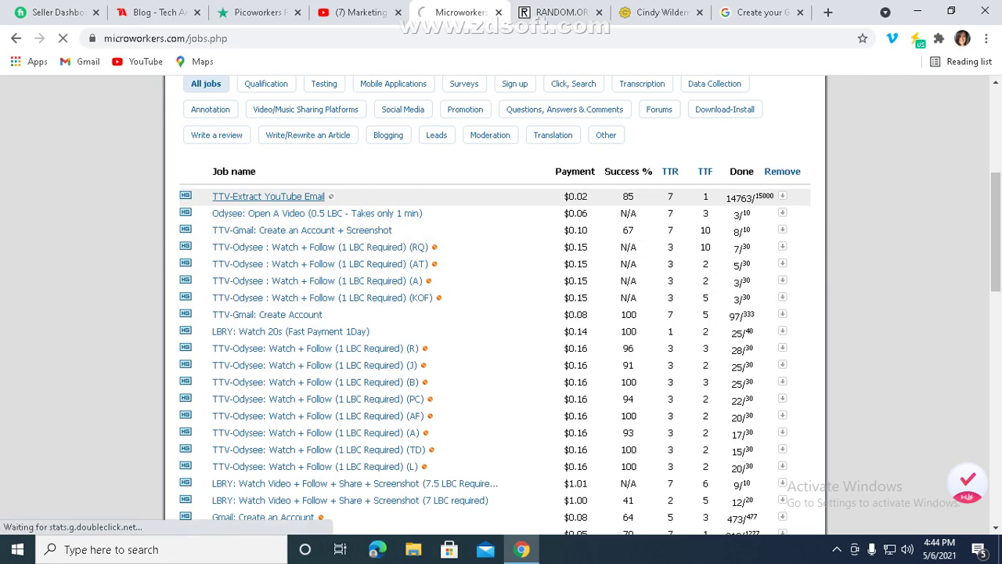
scroll(501, 313, "down", 5)
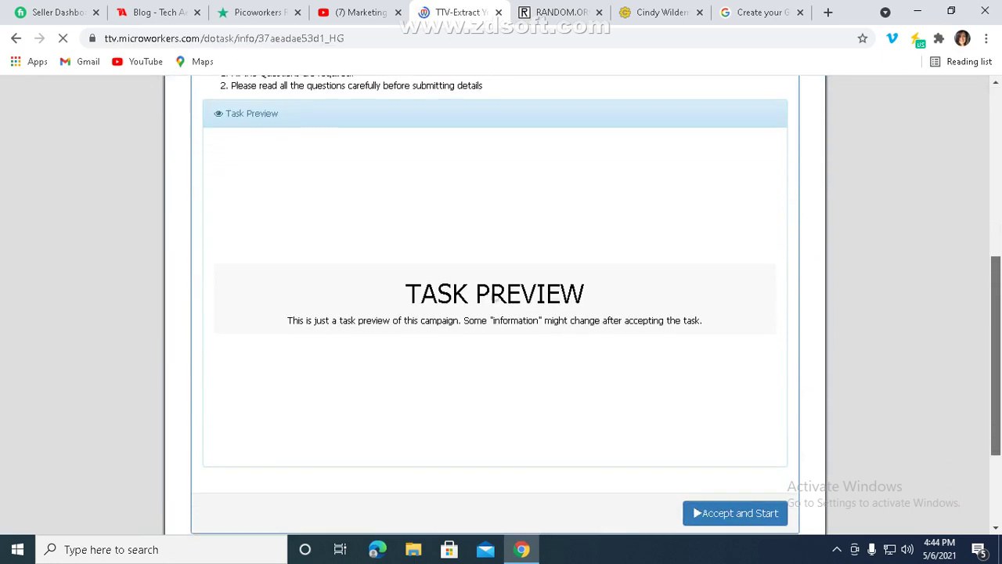
scroll(501, 313, "down", 1)
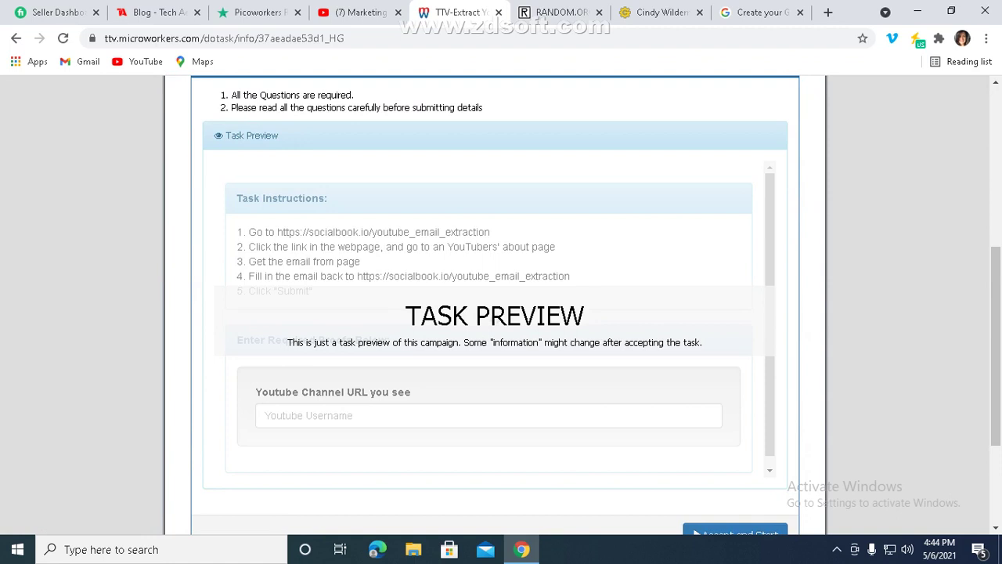
scroll(501, 313, "down", 2)
left_click(735, 367)
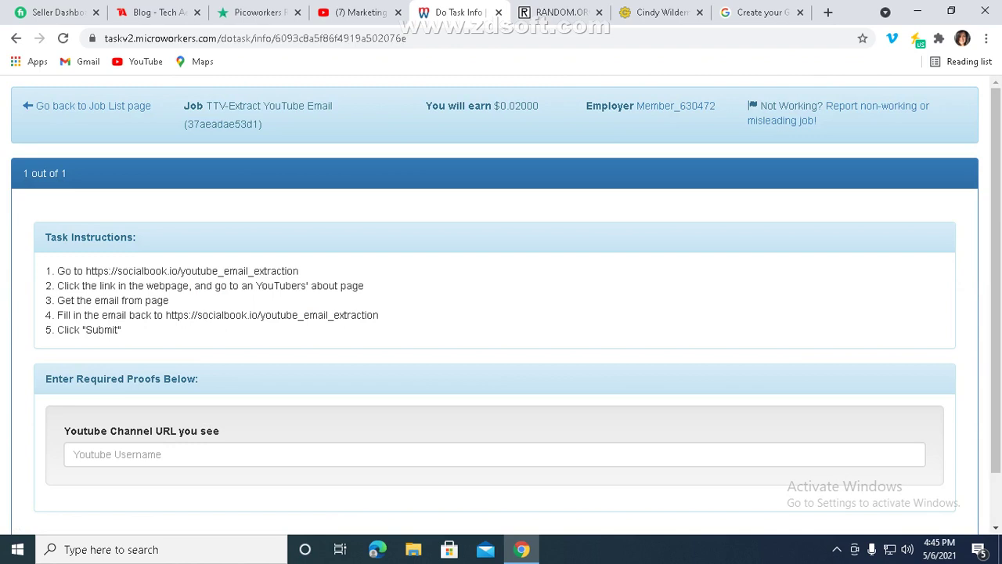
- Read the YouTube email extraction instructions, recheck them in the job preview, and accept the task again
scroll(501, 305, "down", 1)
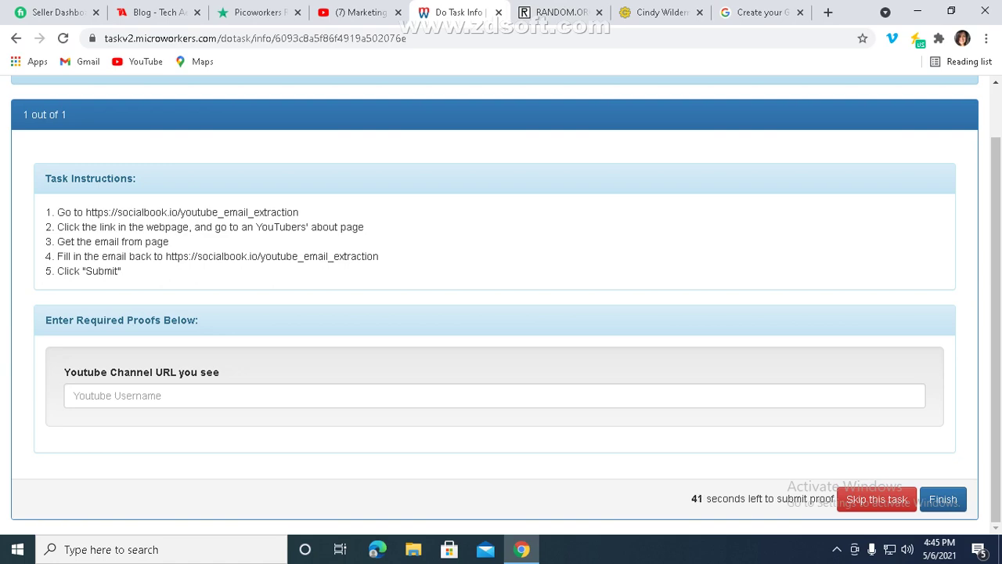
left_click(16, 38)
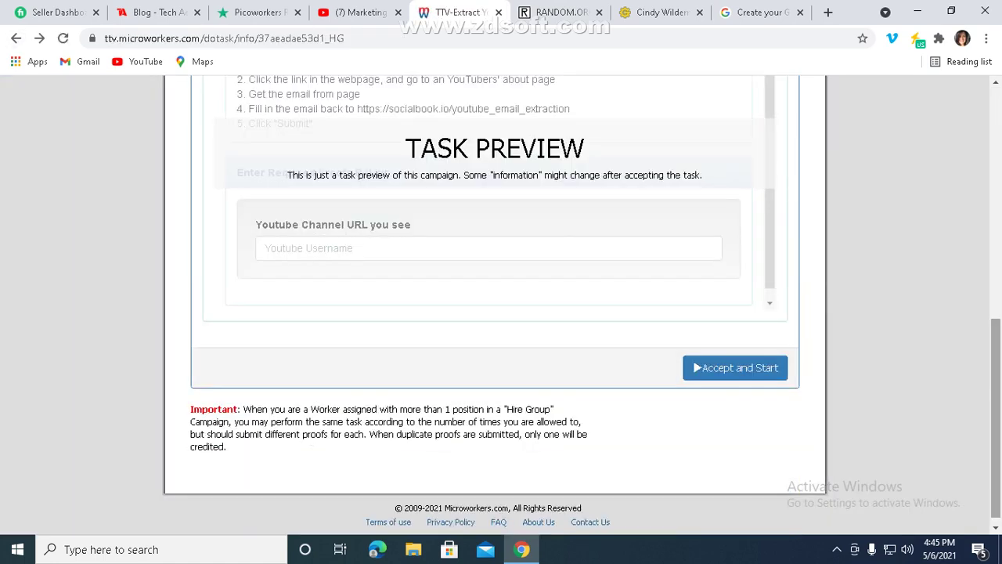
left_click_drag(996, 418, 996, 335)
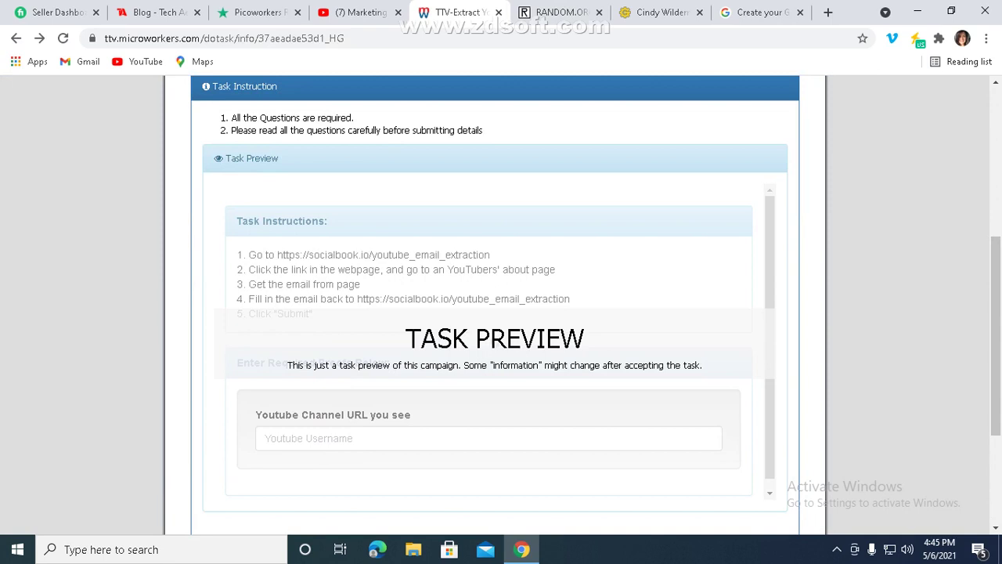
left_click_drag(490, 255, 303, 255)
left_click_drag(995, 335, 996, 413)
left_click(735, 378)
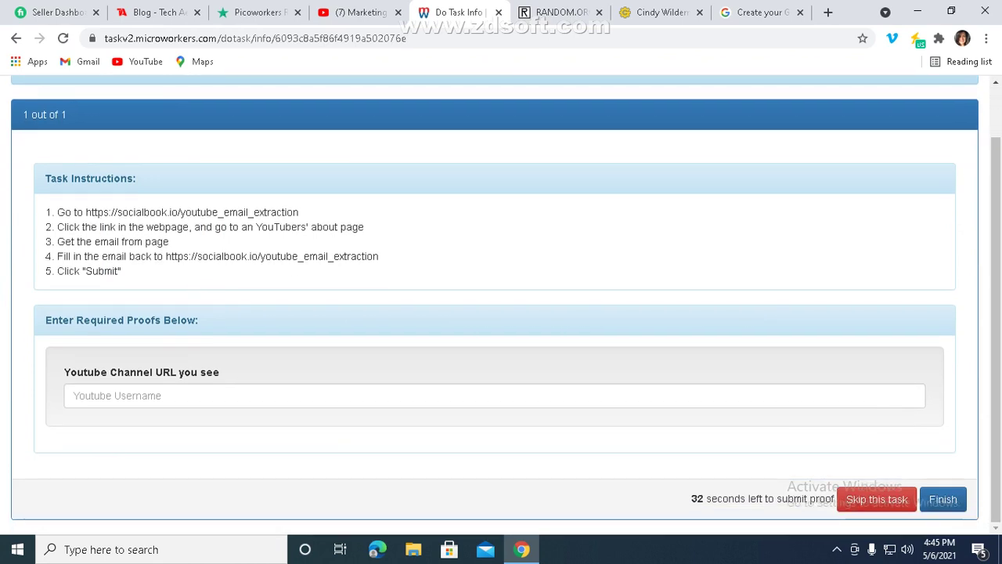
- Fill the Youtube Channel URL proof field with the saved entry PANDAJOSH and skip the task
left_click(118, 396)
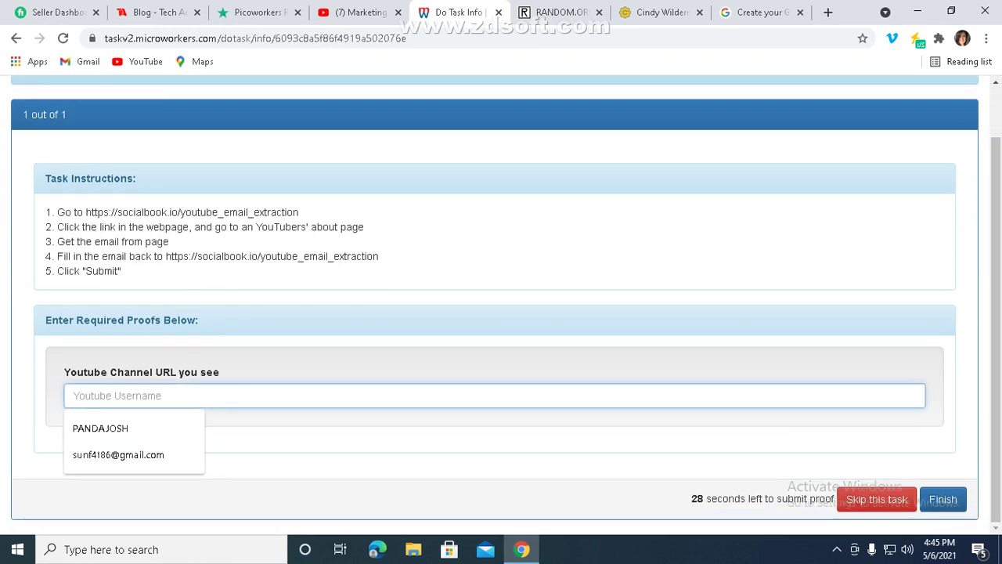
key("Down")
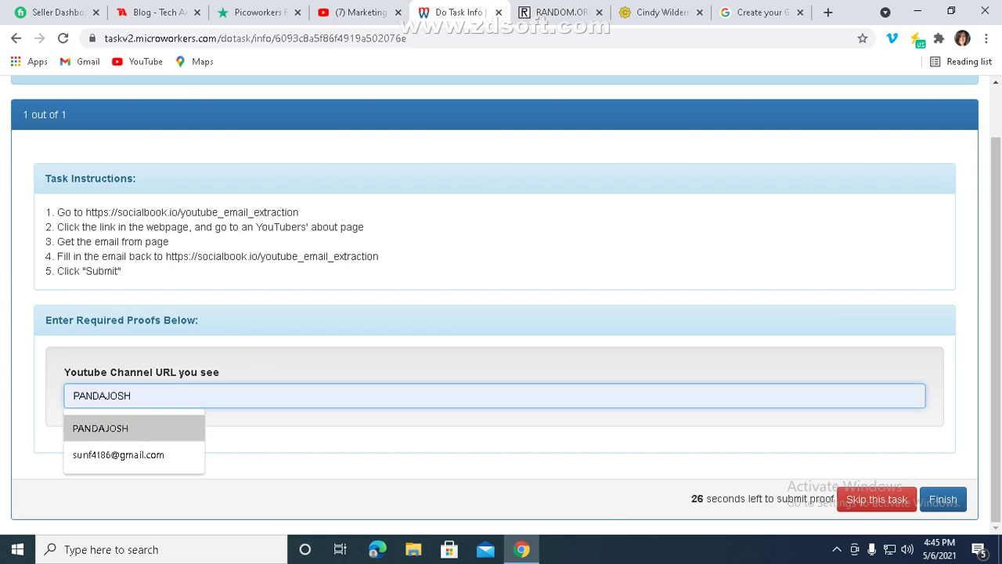
key("Return")
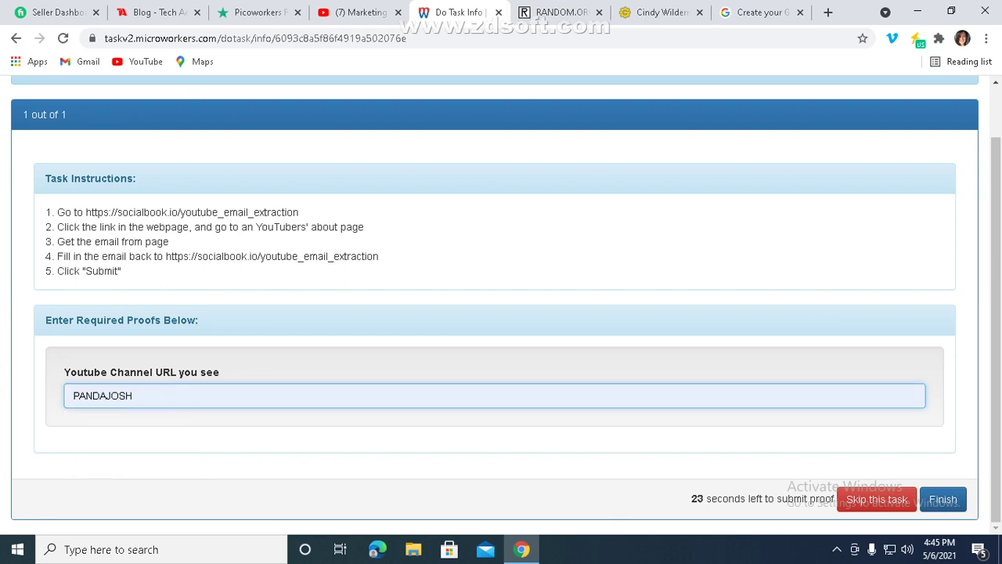
left_click(942, 499)
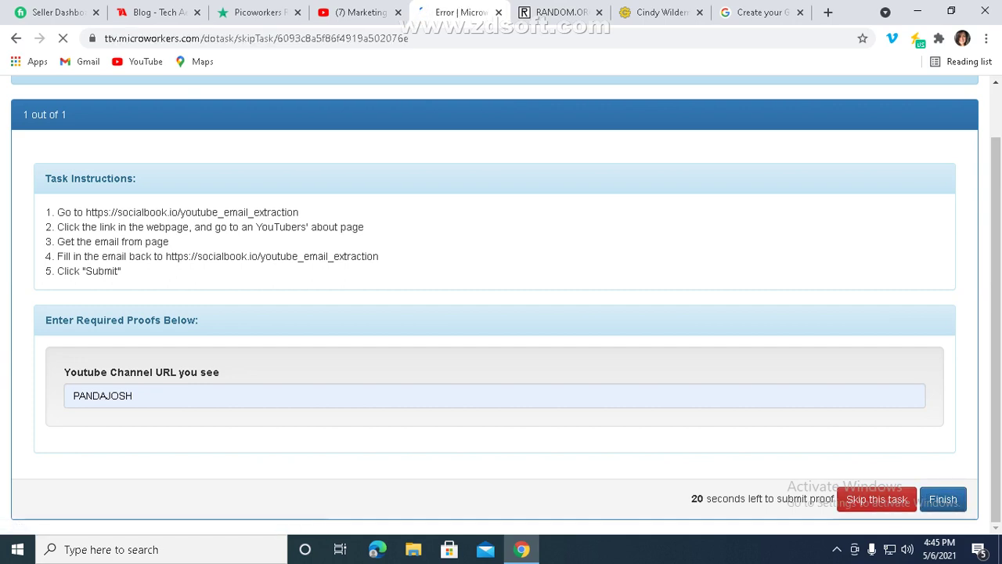
- Close the Microworkers, RANDOM.ORG, name generator, Google sign-up, YouTube, Picoworkers and Tech Aedgar tabs, keeping only the Fiverr Seller Dashboard
left_click(498, 12)
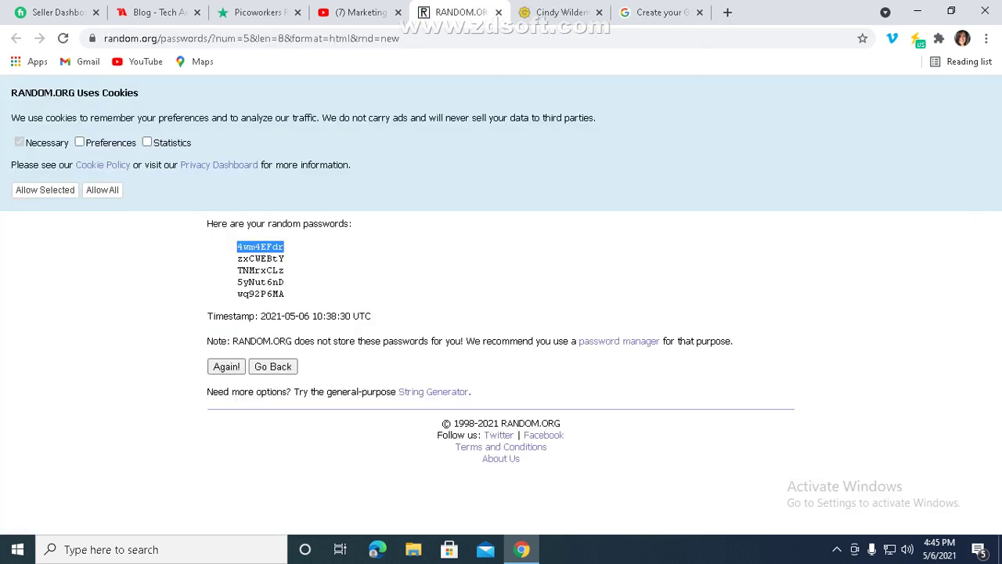
left_click(570, 12)
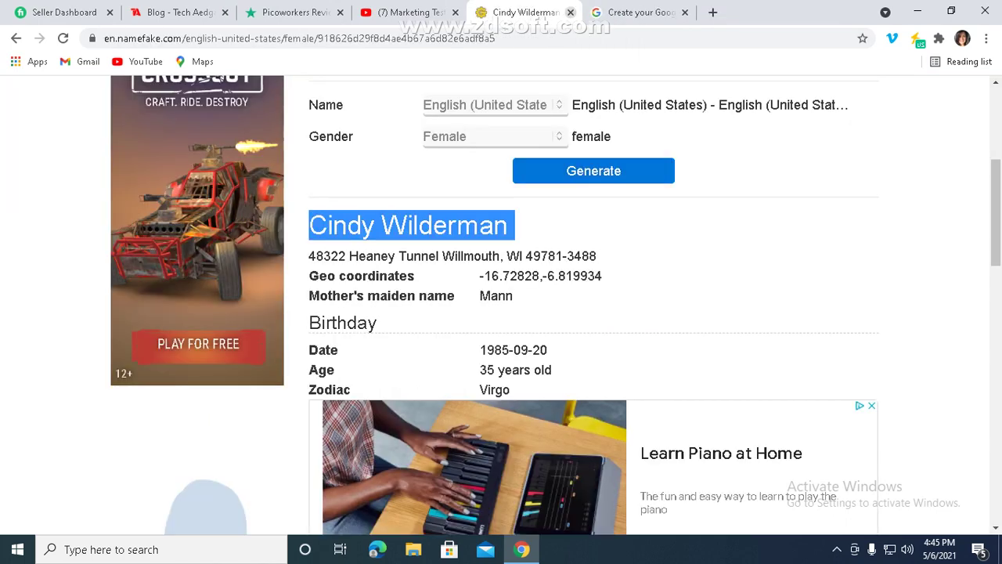
left_click(569, 12)
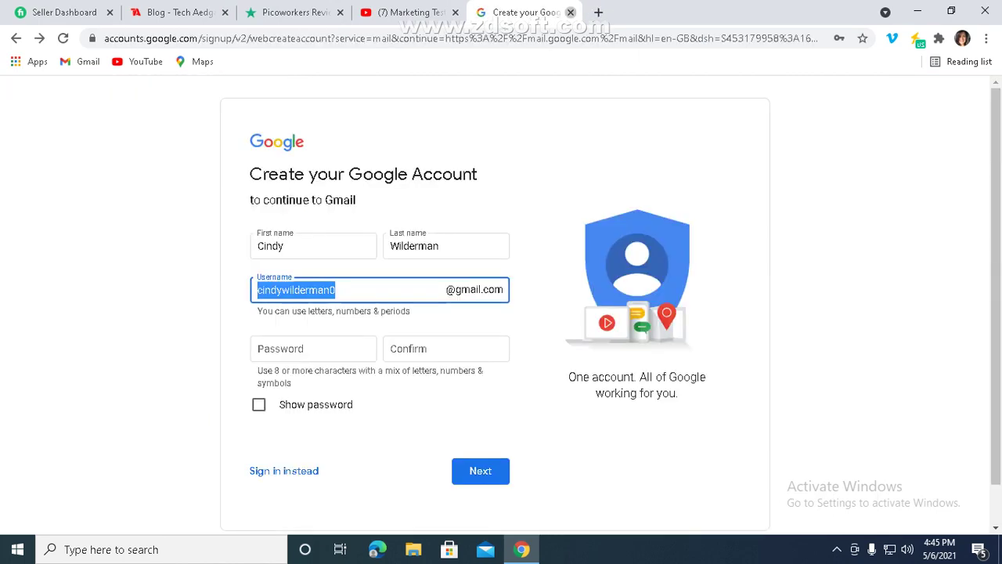
left_click(570, 12)
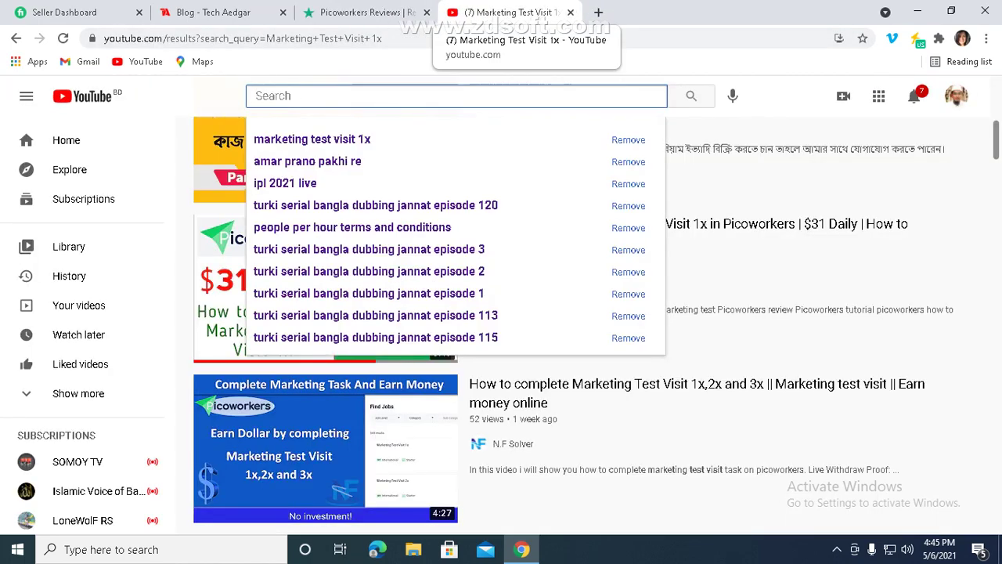
left_click(570, 12)
left_click(520, 12)
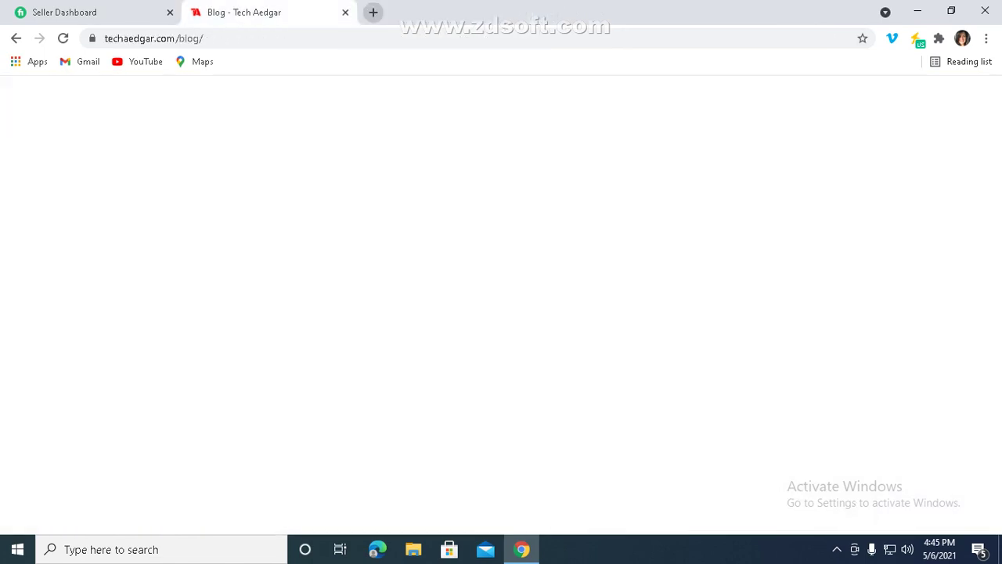
left_click(345, 12)
scroll(501, 313, "down", 1)
scroll(500, 314, "up", 1)
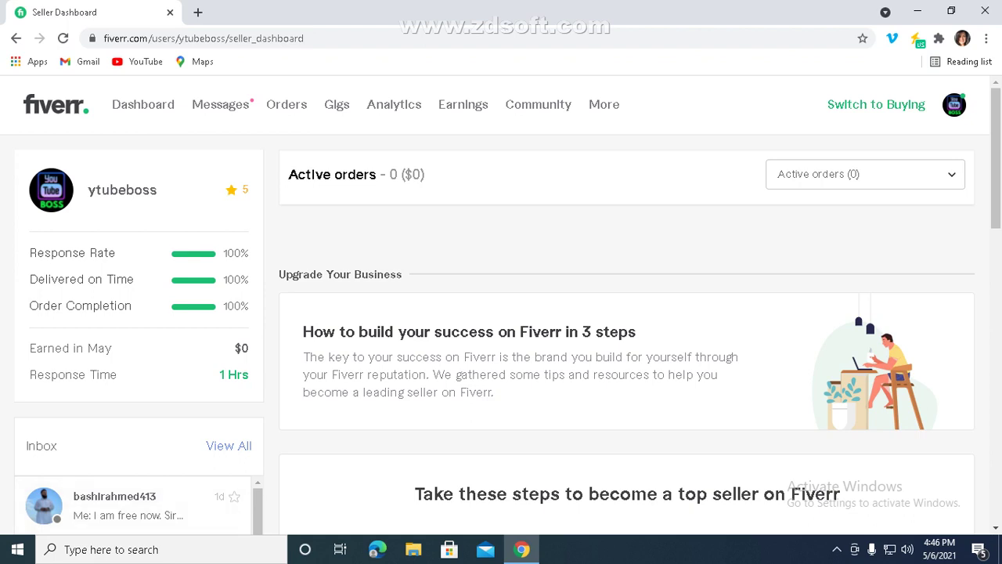
left_click(837, 549)
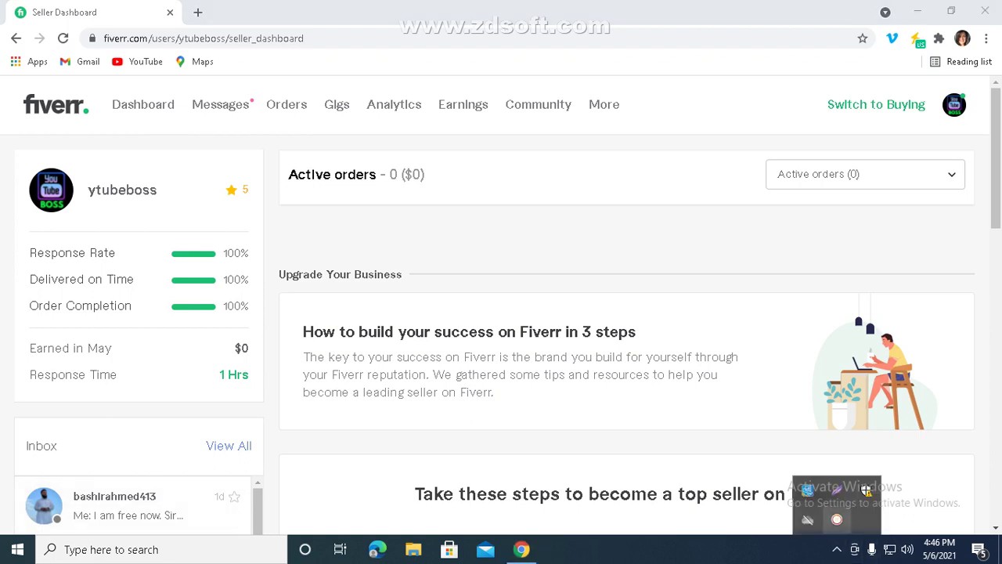